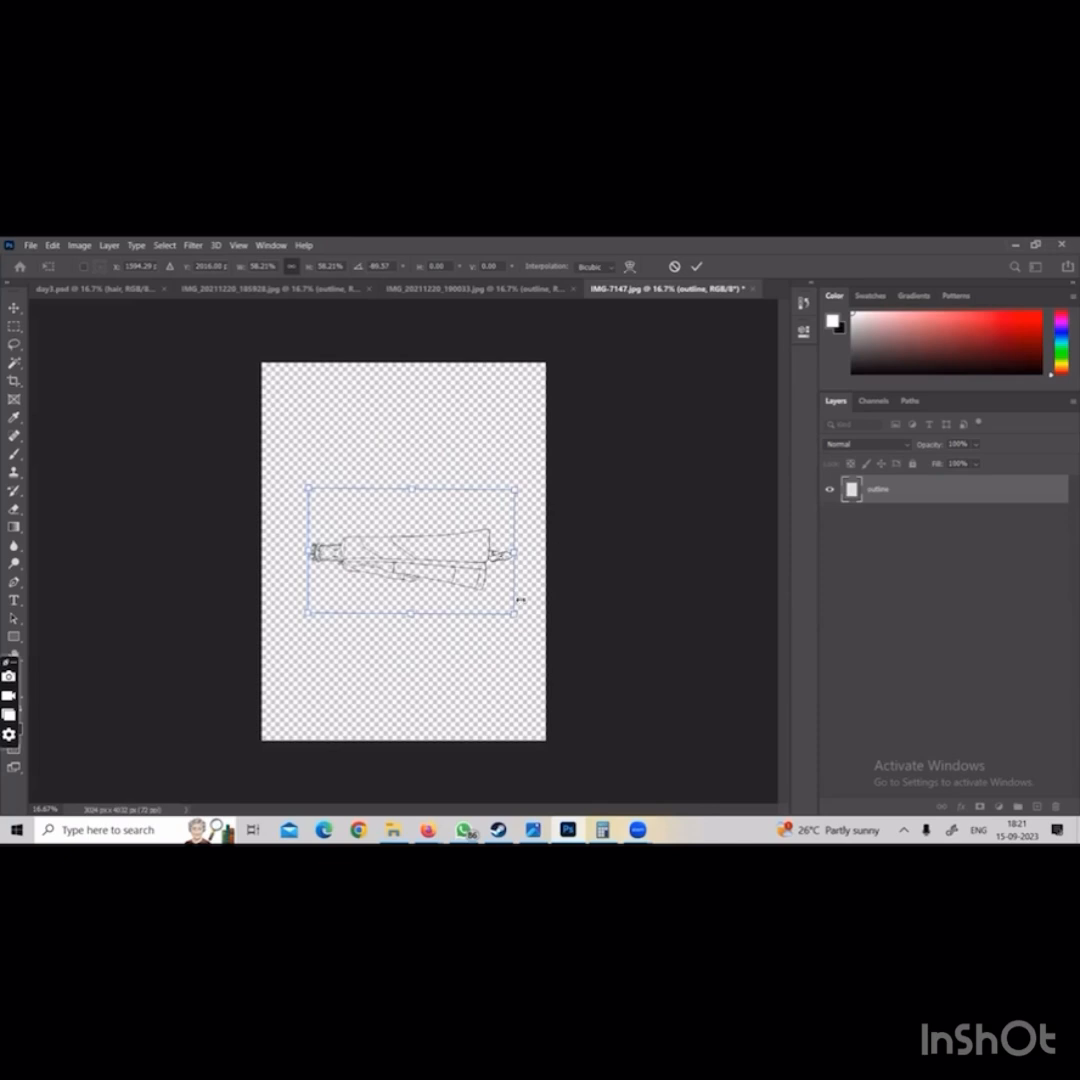
Scale the sideways outline drawing to about 63% and centre it on the IMG-7147 canvas
left_click_drag(520, 600, 545, 628)
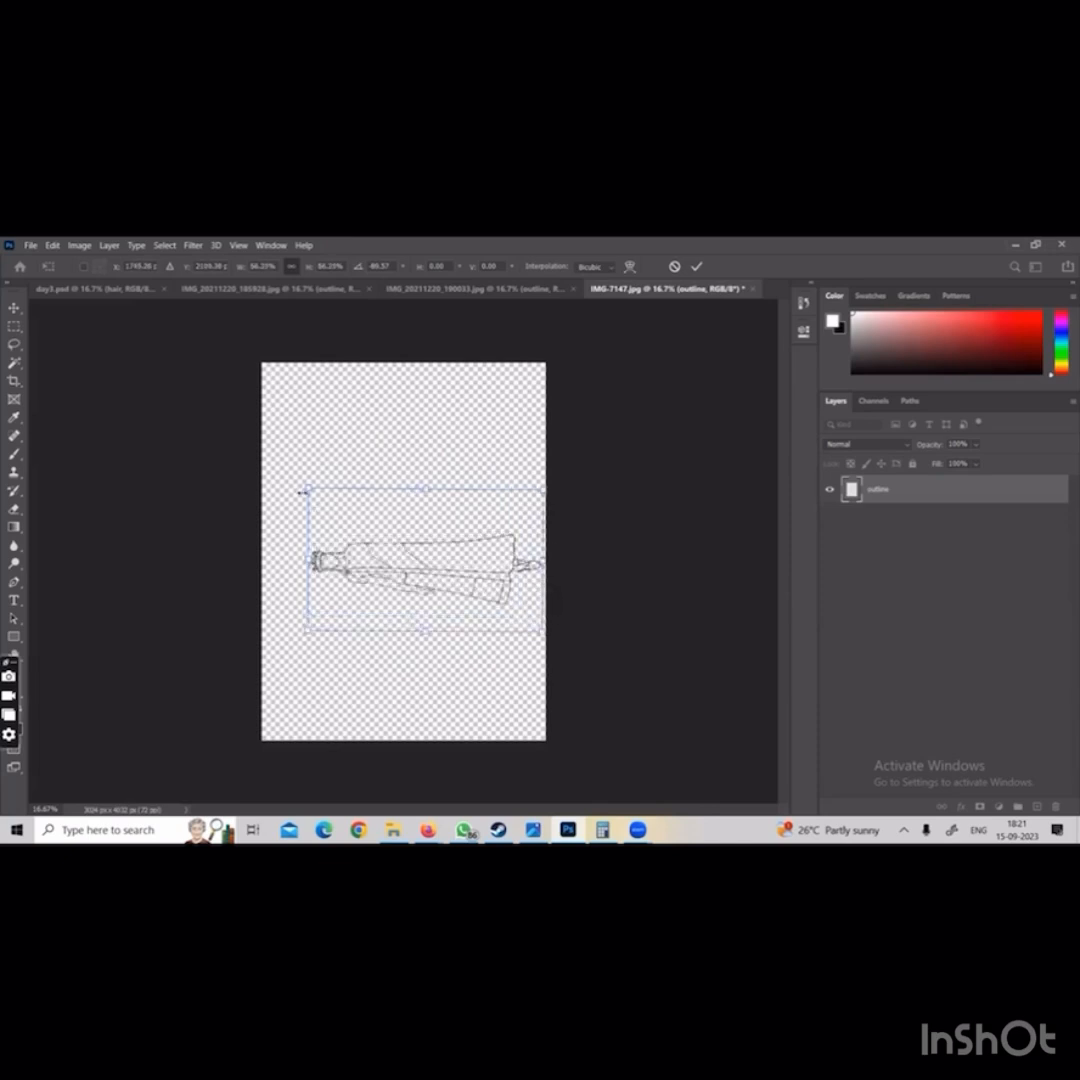
left_click_drag(302, 491, 272, 466)
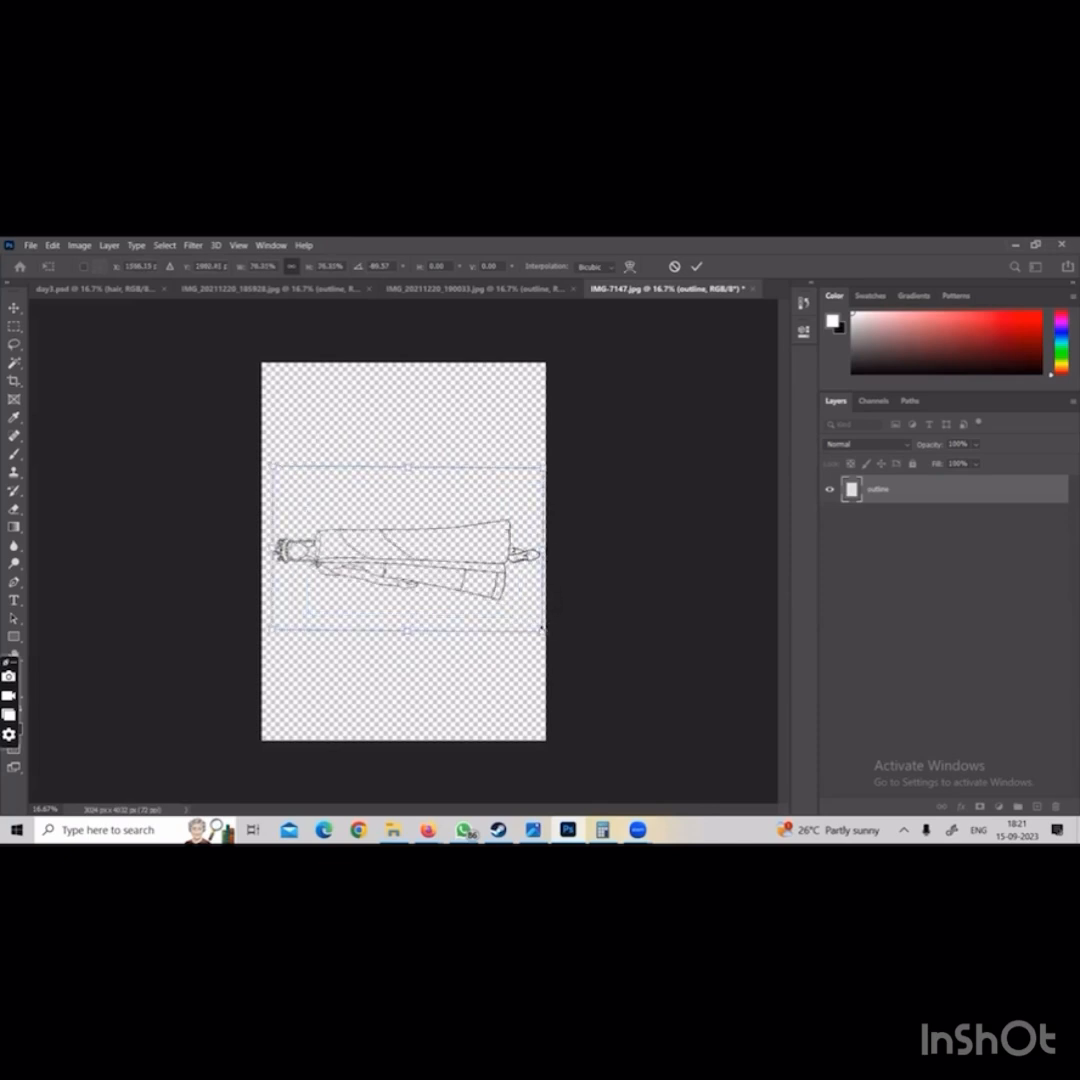
left_click_drag(545, 631, 494, 602)
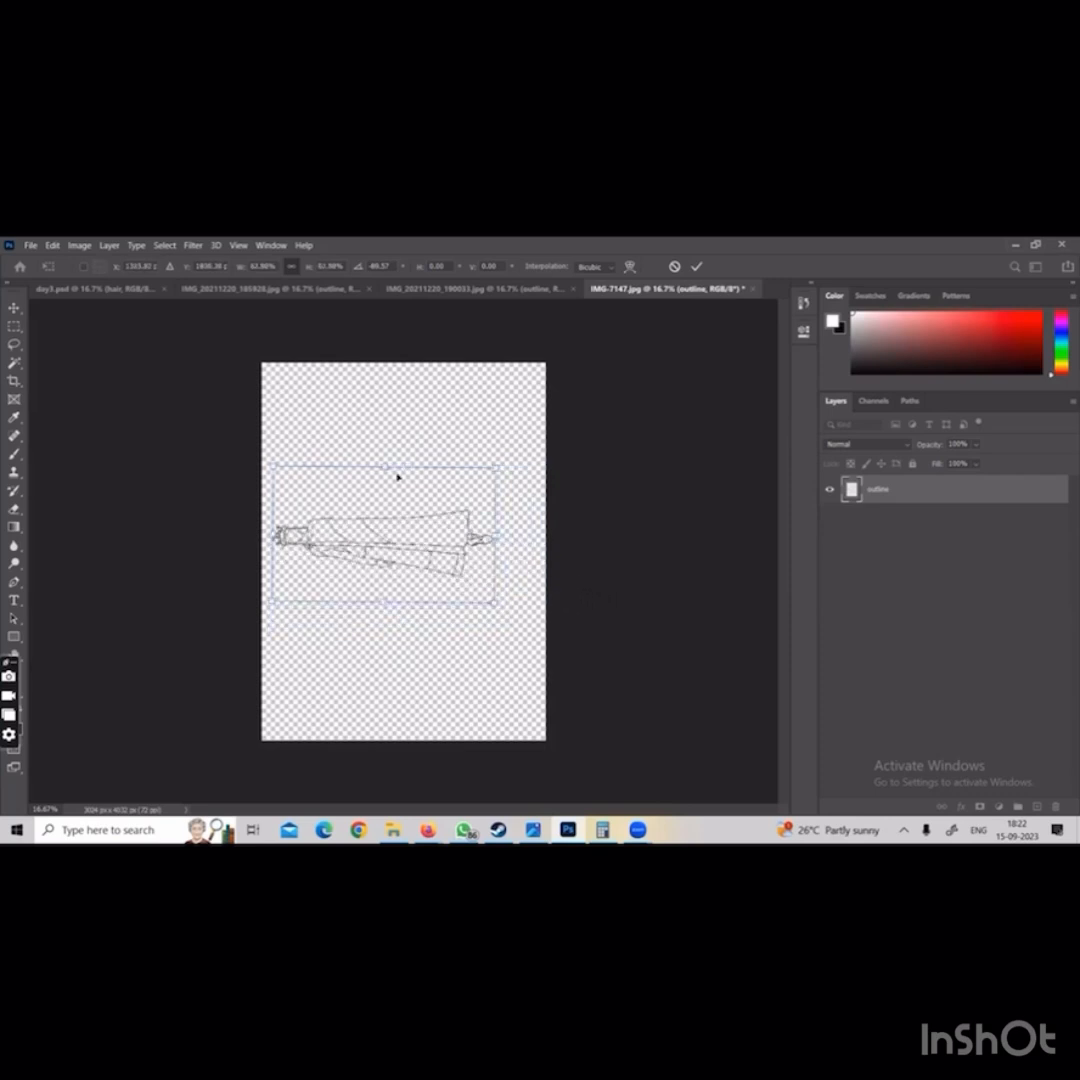
left_click_drag(386, 552, 410, 568)
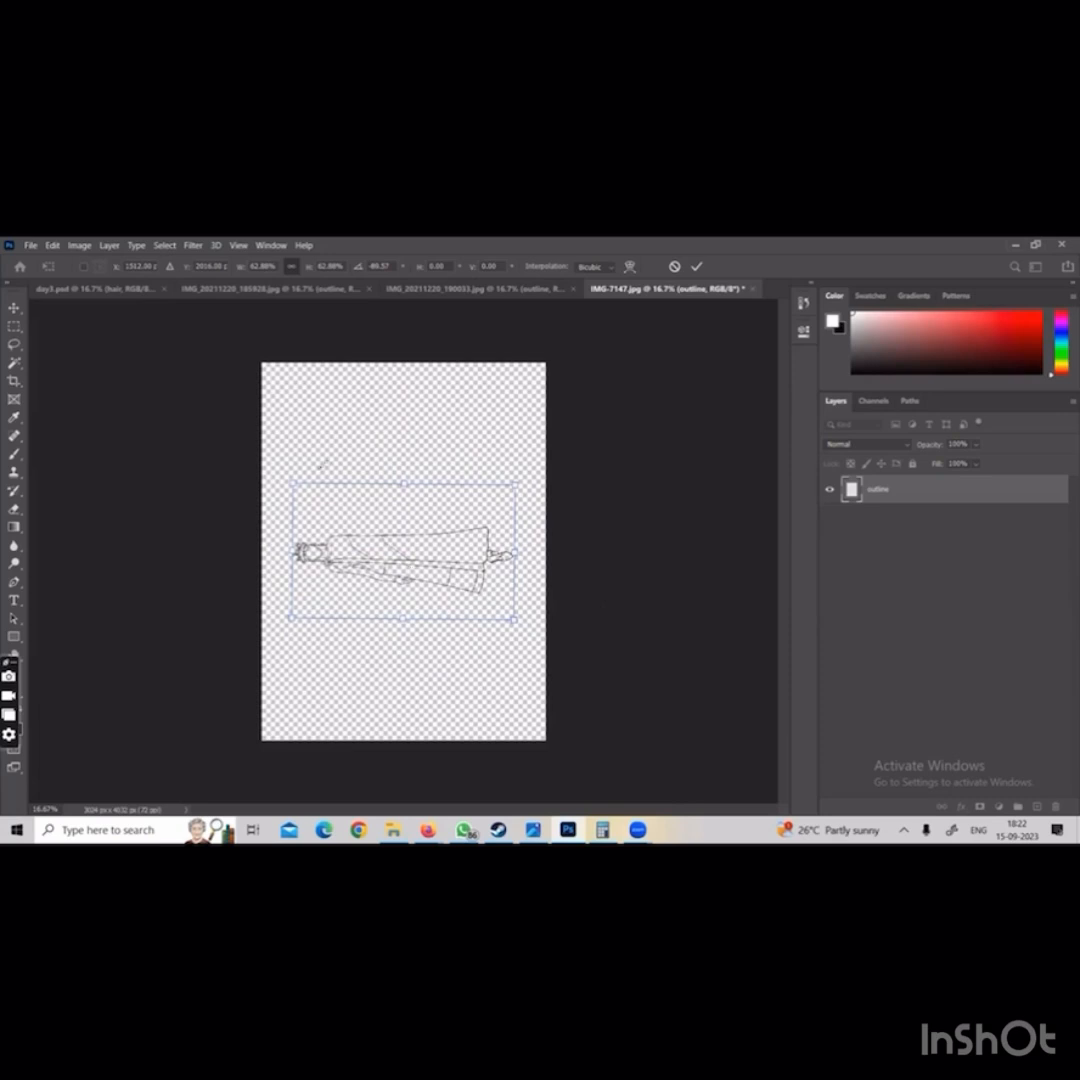
Rotate the outline drawing so the figure stands upright and move it near the canvas centre
mouse_move(270, 485)
left_mouse_down()
mouse_move(272, 462)
mouse_move(354, 446)
mouse_move(532, 449)
left_mouse_up()
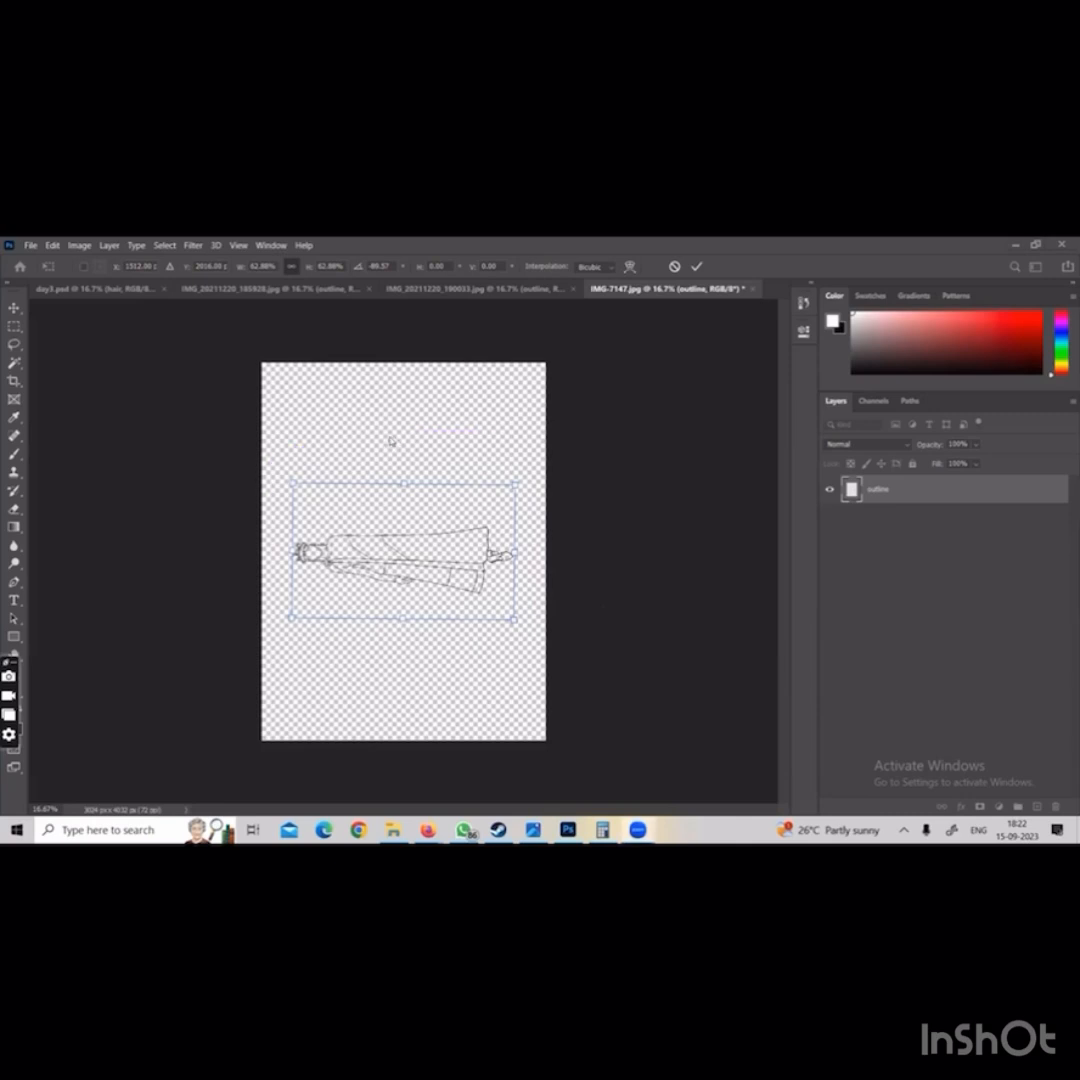
mouse_move(410, 425)
left_mouse_down()
mouse_move(400, 433)
mouse_move(447, 440)
mouse_move(508, 476)
mouse_move(538, 530)
left_mouse_up()
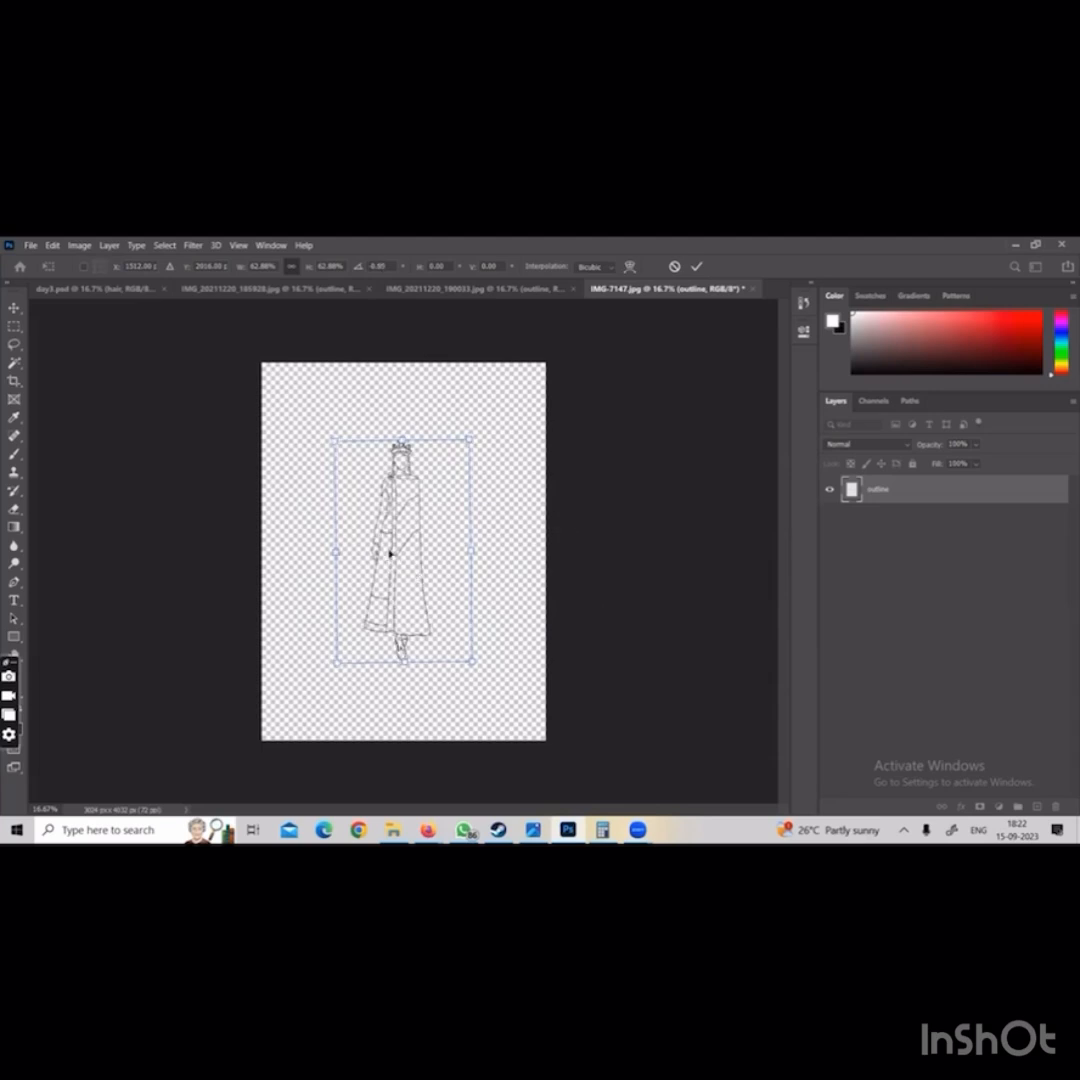
mouse_move(390, 553)
left_mouse_down()
mouse_move(404, 550)
mouse_move(396, 566)
left_mouse_up()
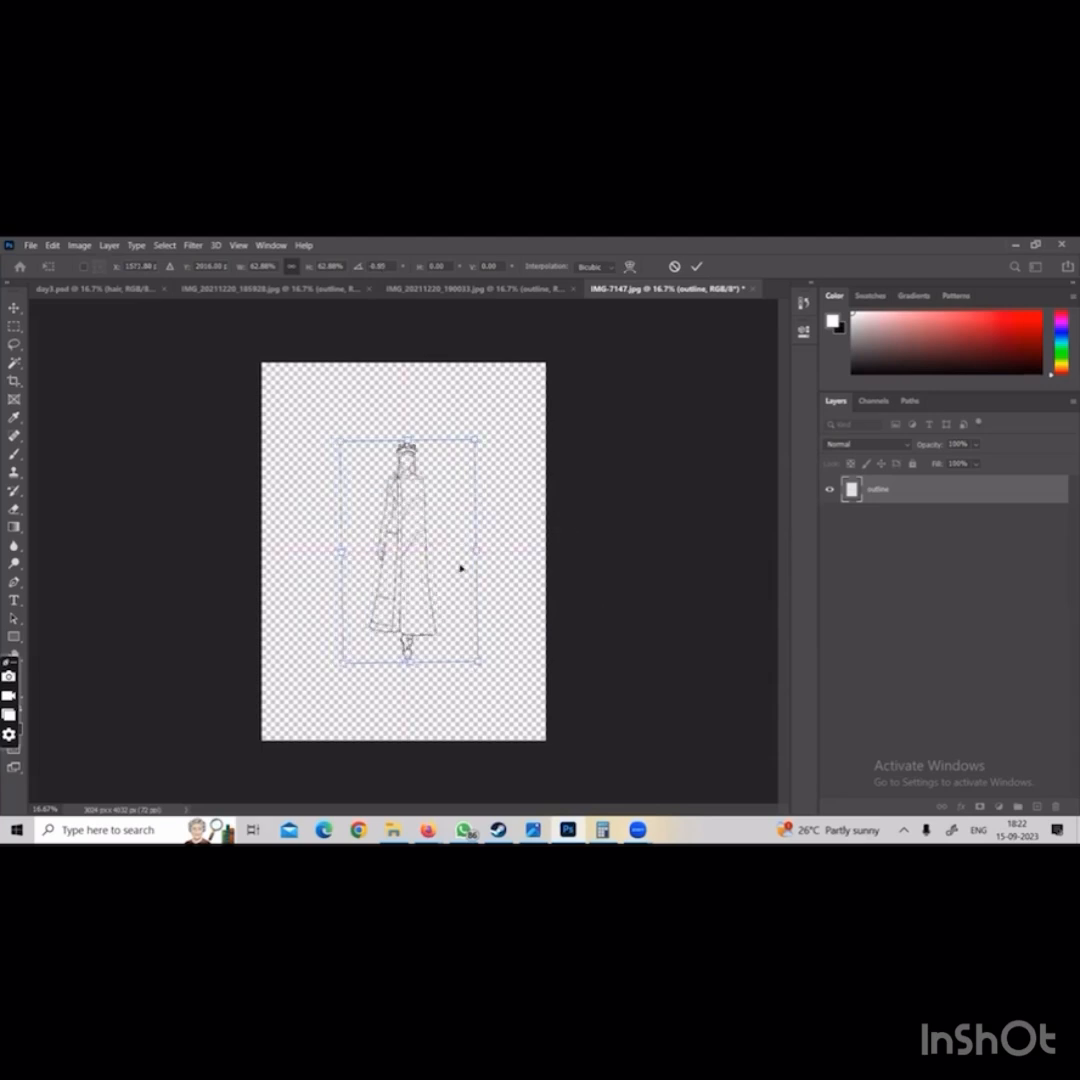
Enlarge the upright figure to about 95%, straighten it, centre it horizontally and apply the transform
left_click_drag(480, 657, 519, 724)
left_click_drag(341, 439, 308, 388)
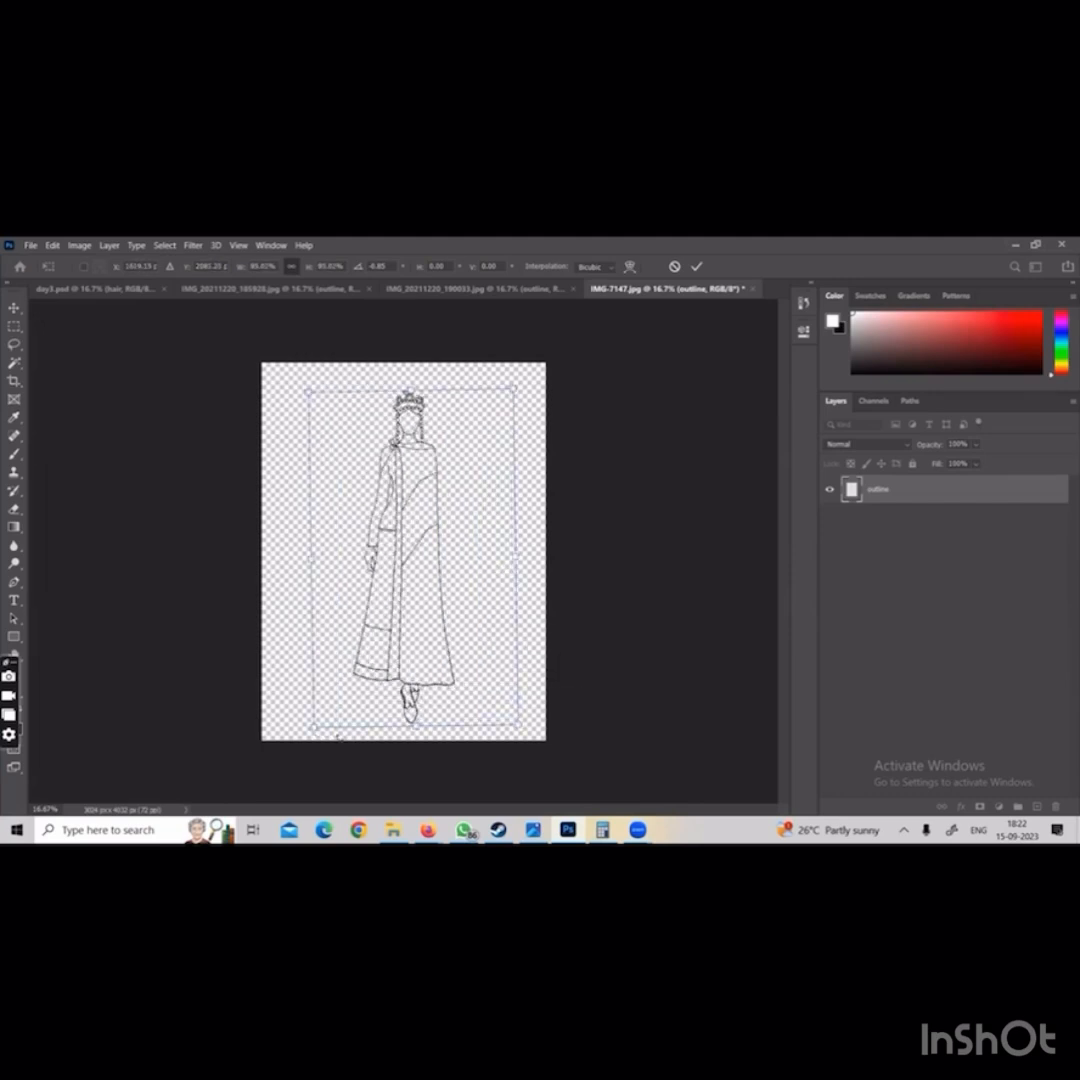
left_click_drag(338, 738, 338, 708)
left_click_drag(434, 616, 421, 609)
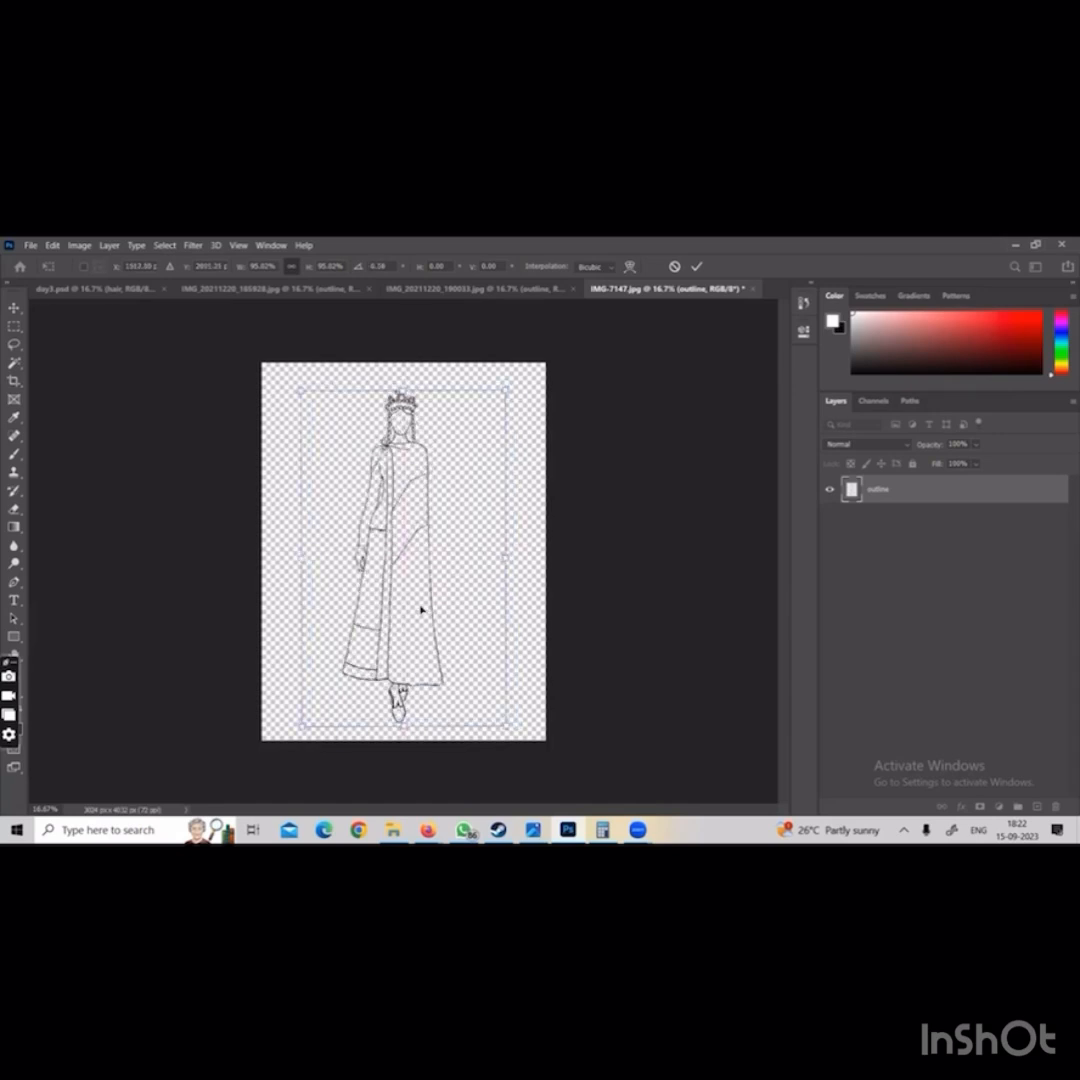
key("Return")
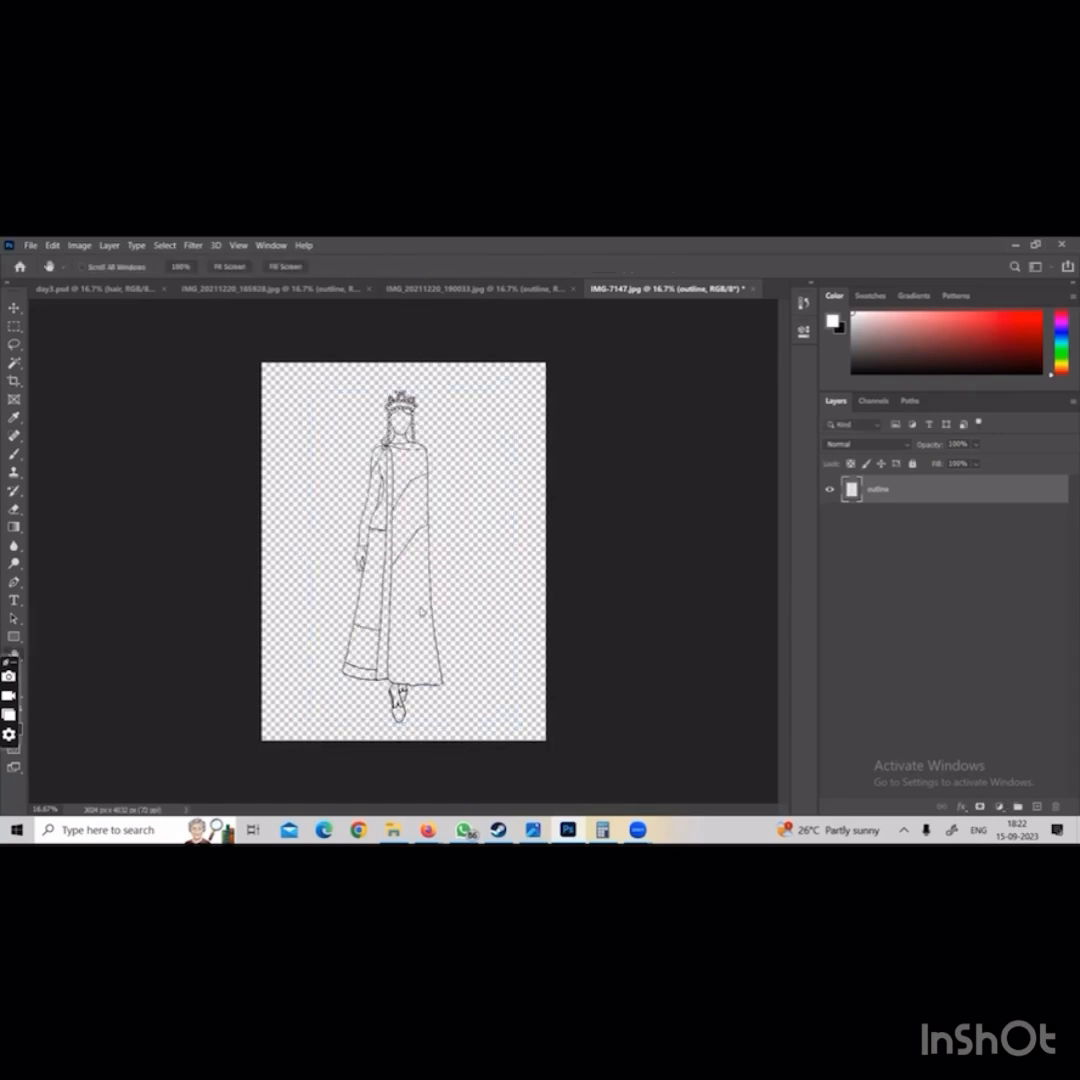
In IMG_20211220_190033.jpg, free-transform the outline: rotate it about -89°, scale it to about 72%, centre it horizontally and apply
left_click(508, 290)
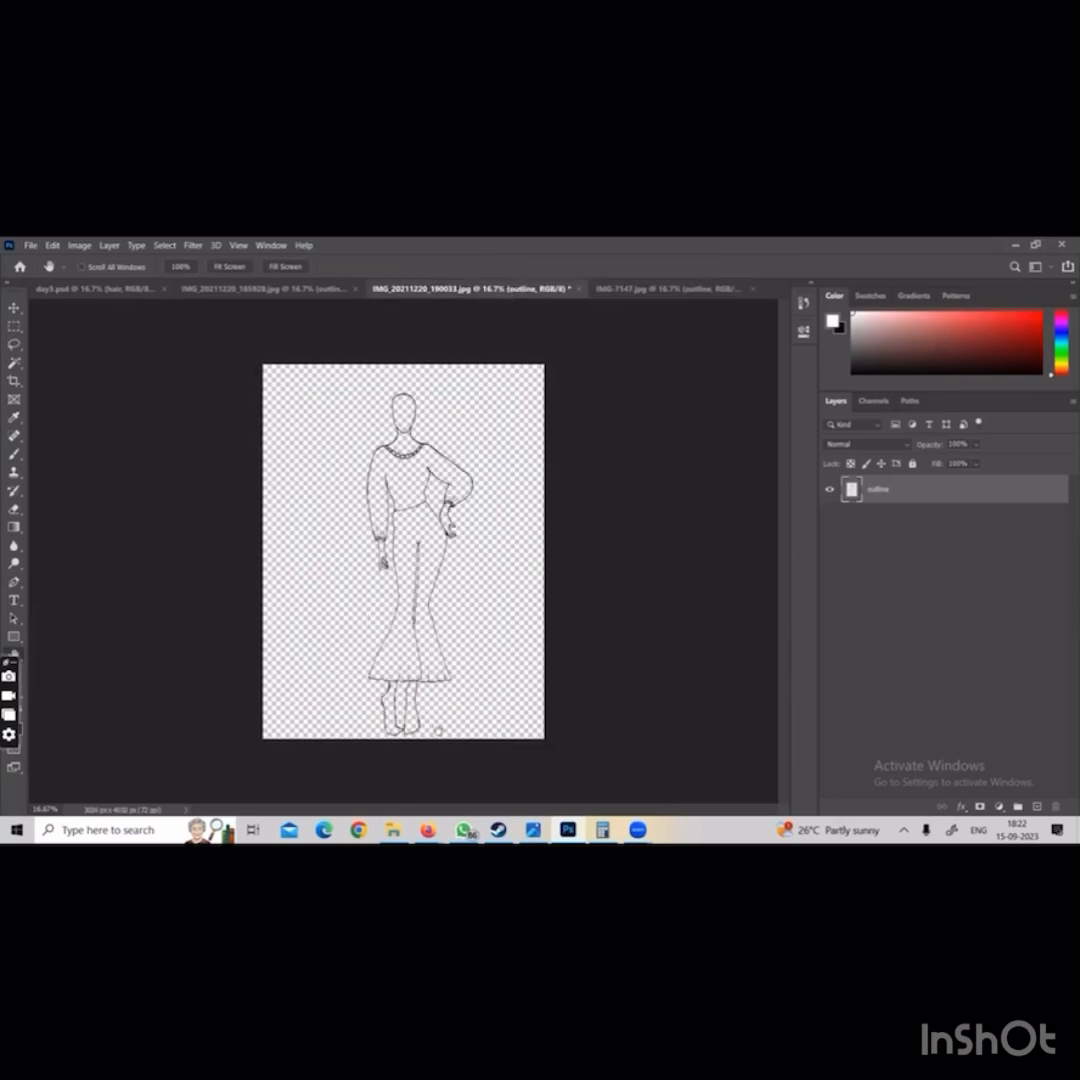
key("ctrl+t")
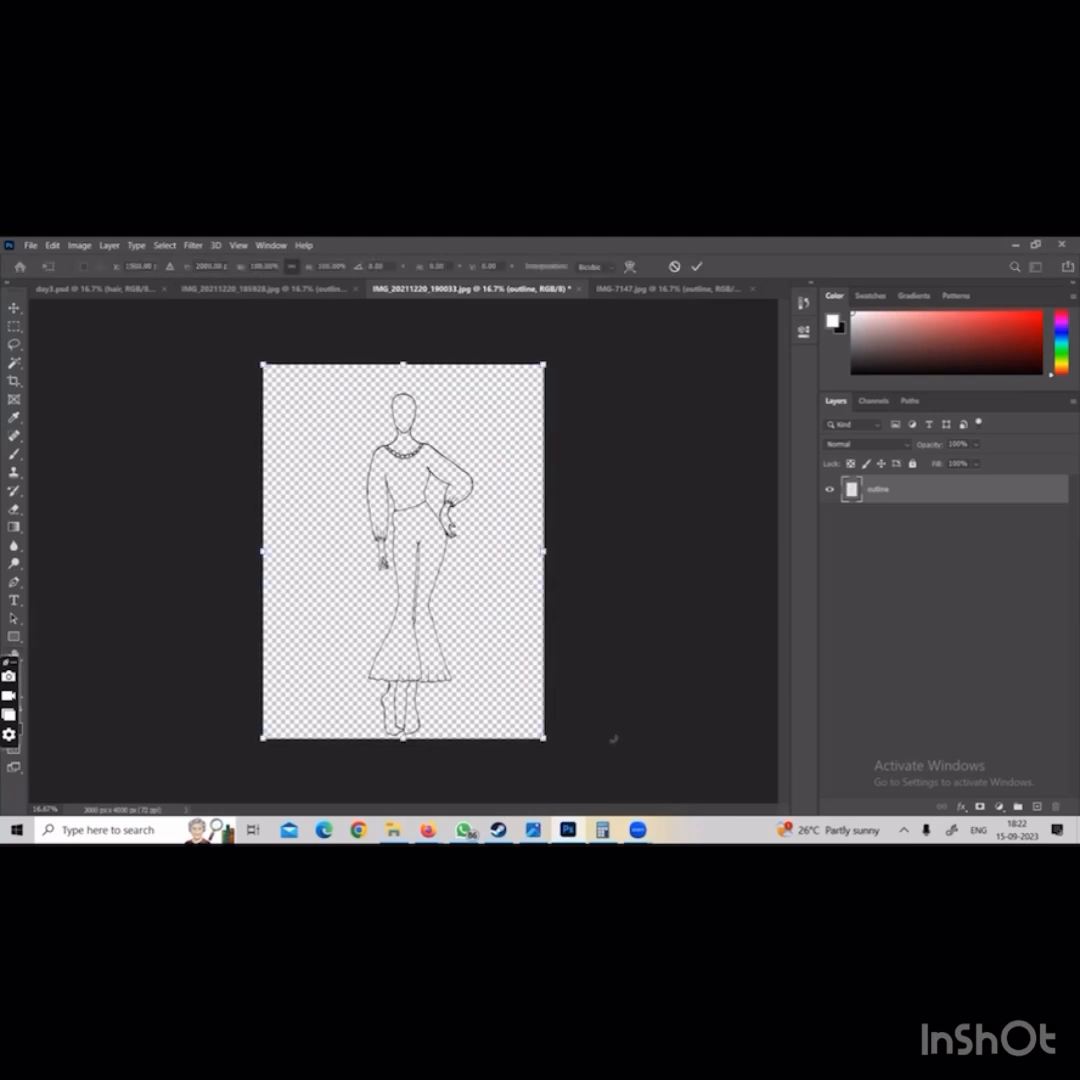
left_click_drag(612, 740, 560, 354)
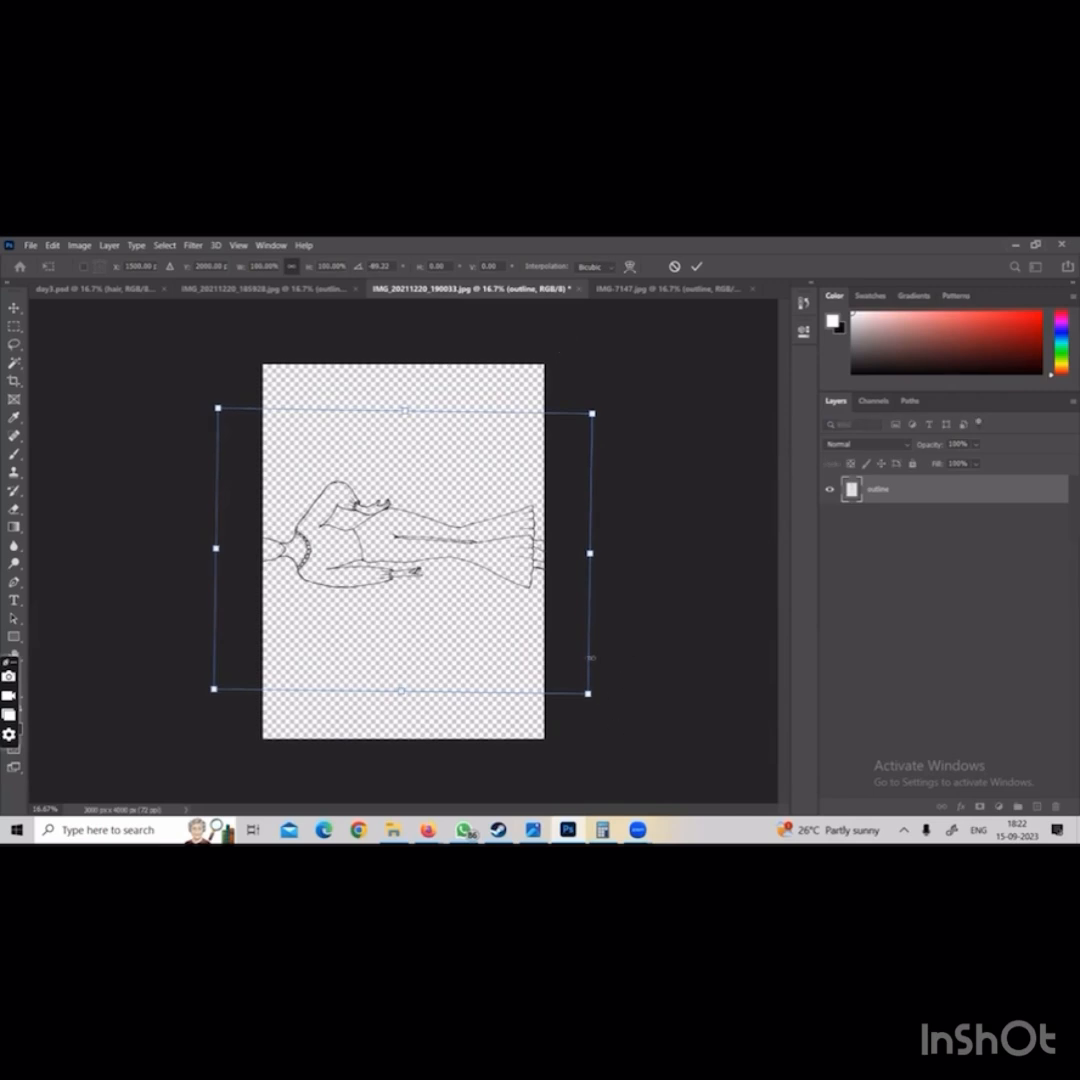
left_click_drag(588, 693, 441, 560)
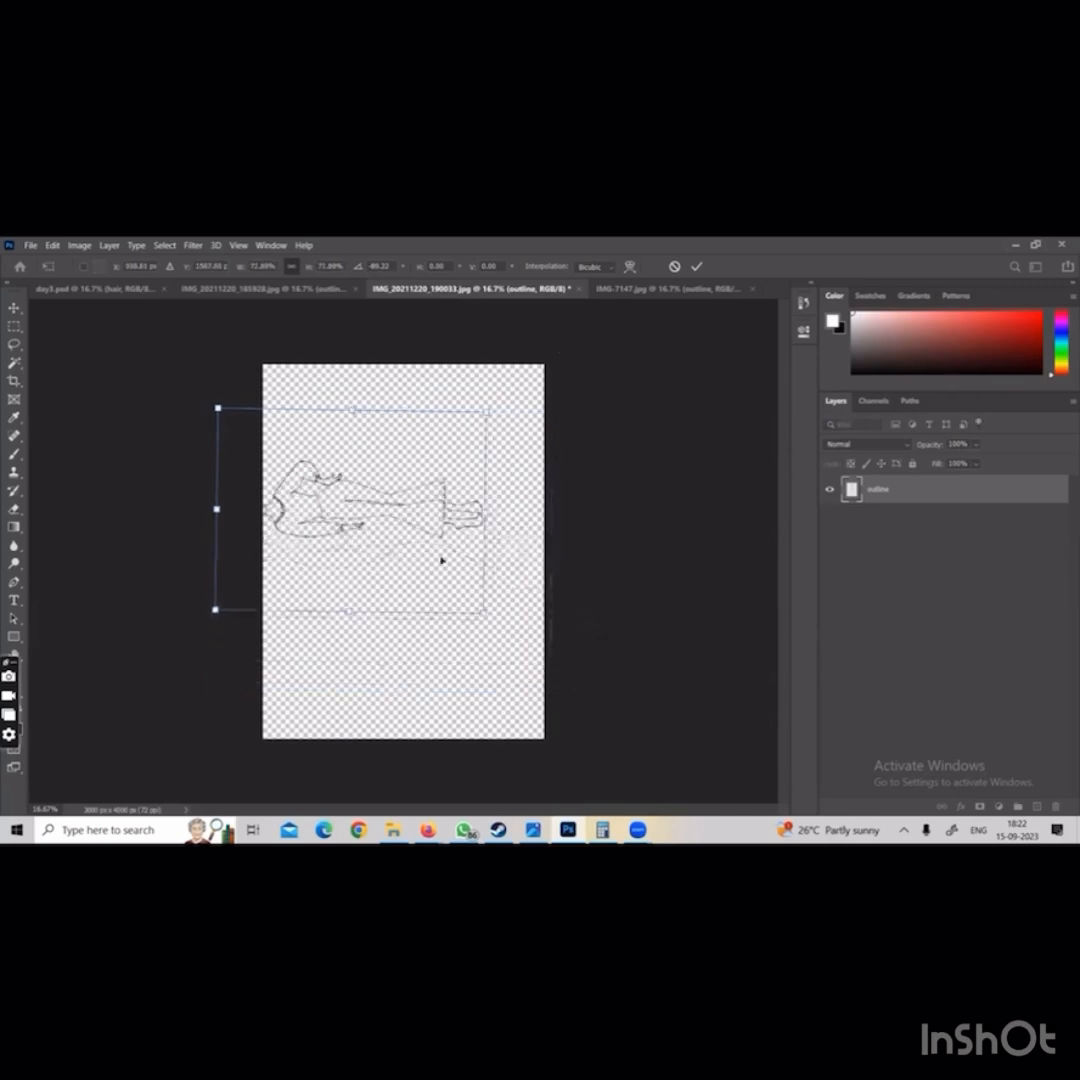
mouse_move(379, 511)
left_mouse_down()
mouse_move(404, 545)
mouse_move(435, 534)
left_mouse_up()
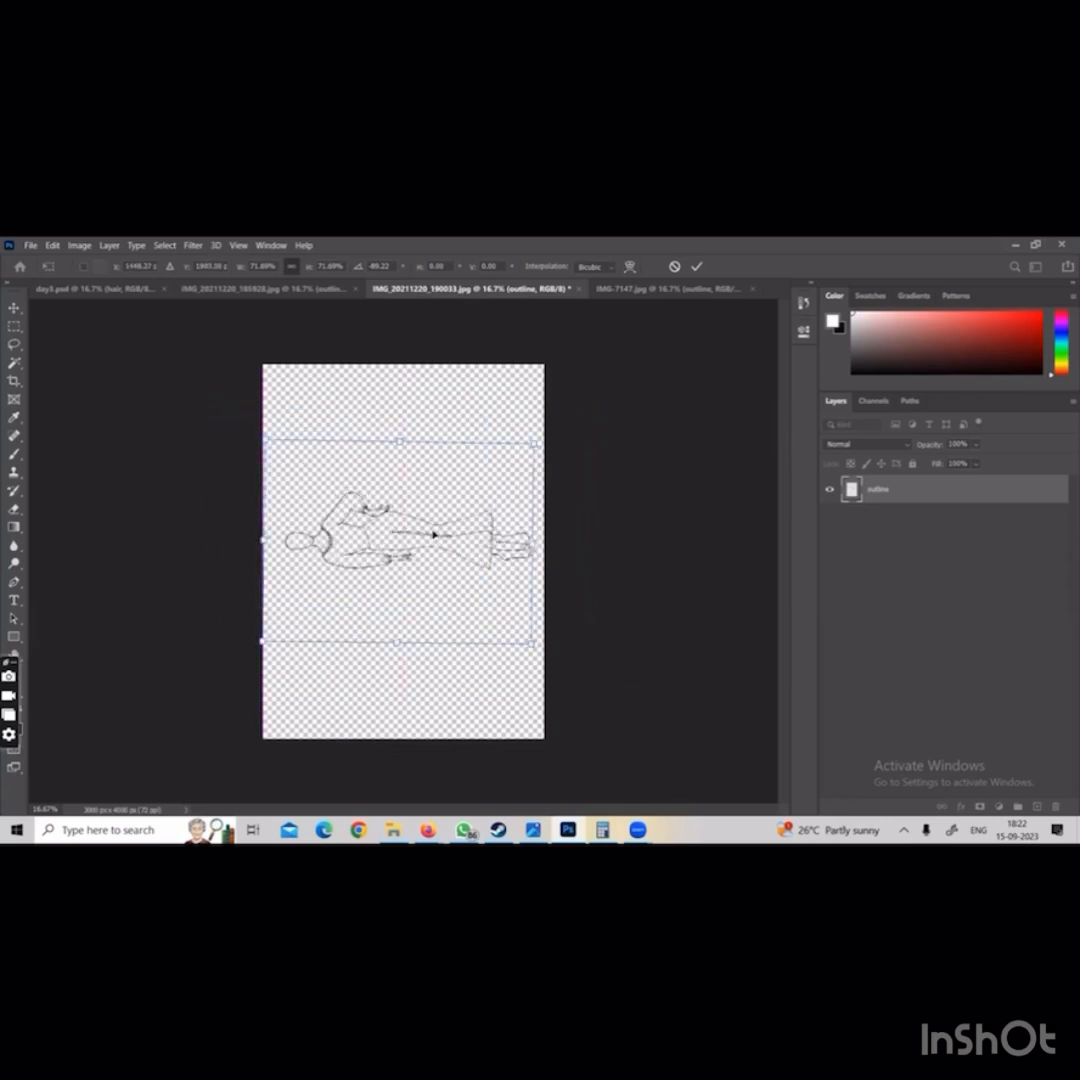
key("Return")
key("h")
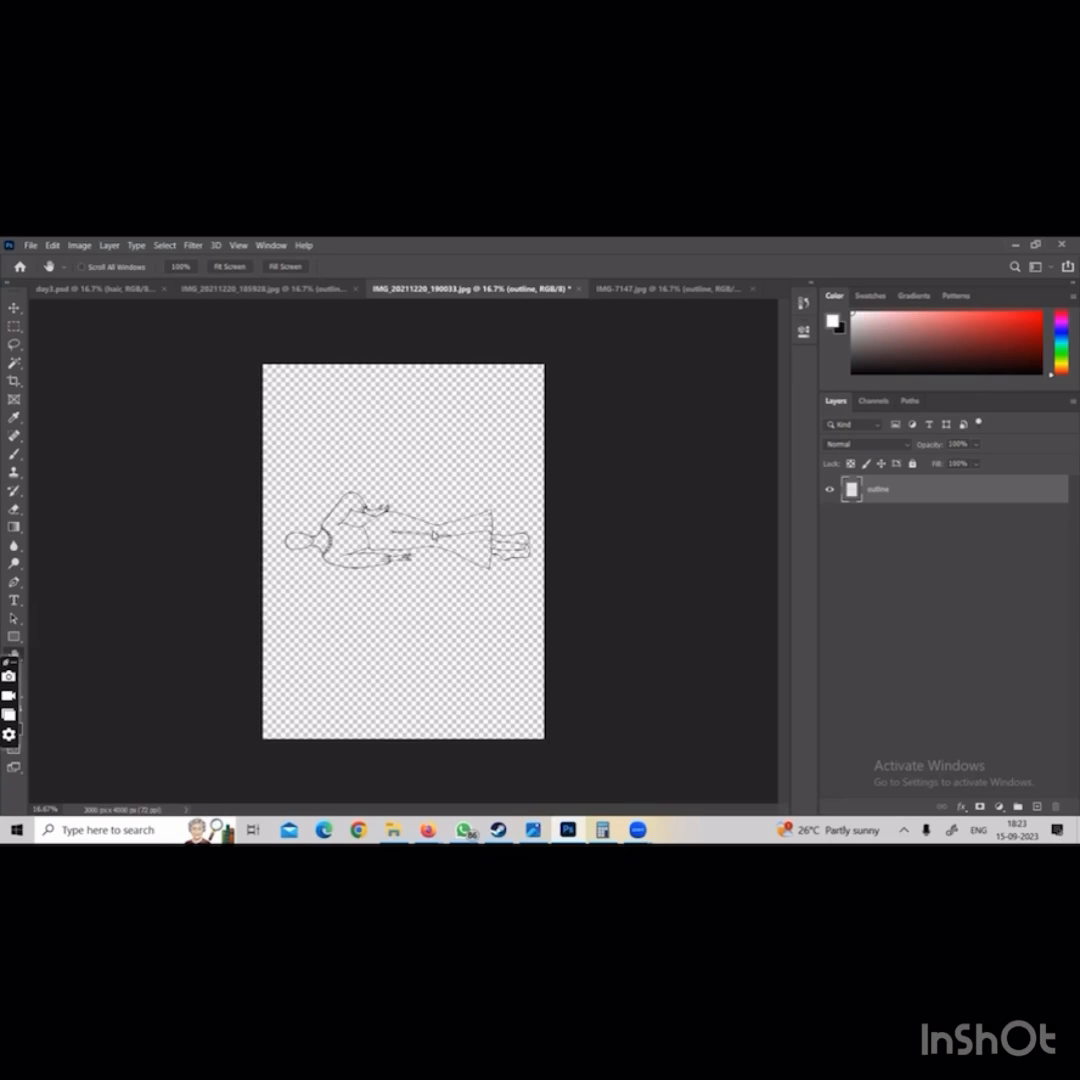
Close IMG-7147.jpg without saving its changes
left_click(630, 288)
left_click(125, 289)
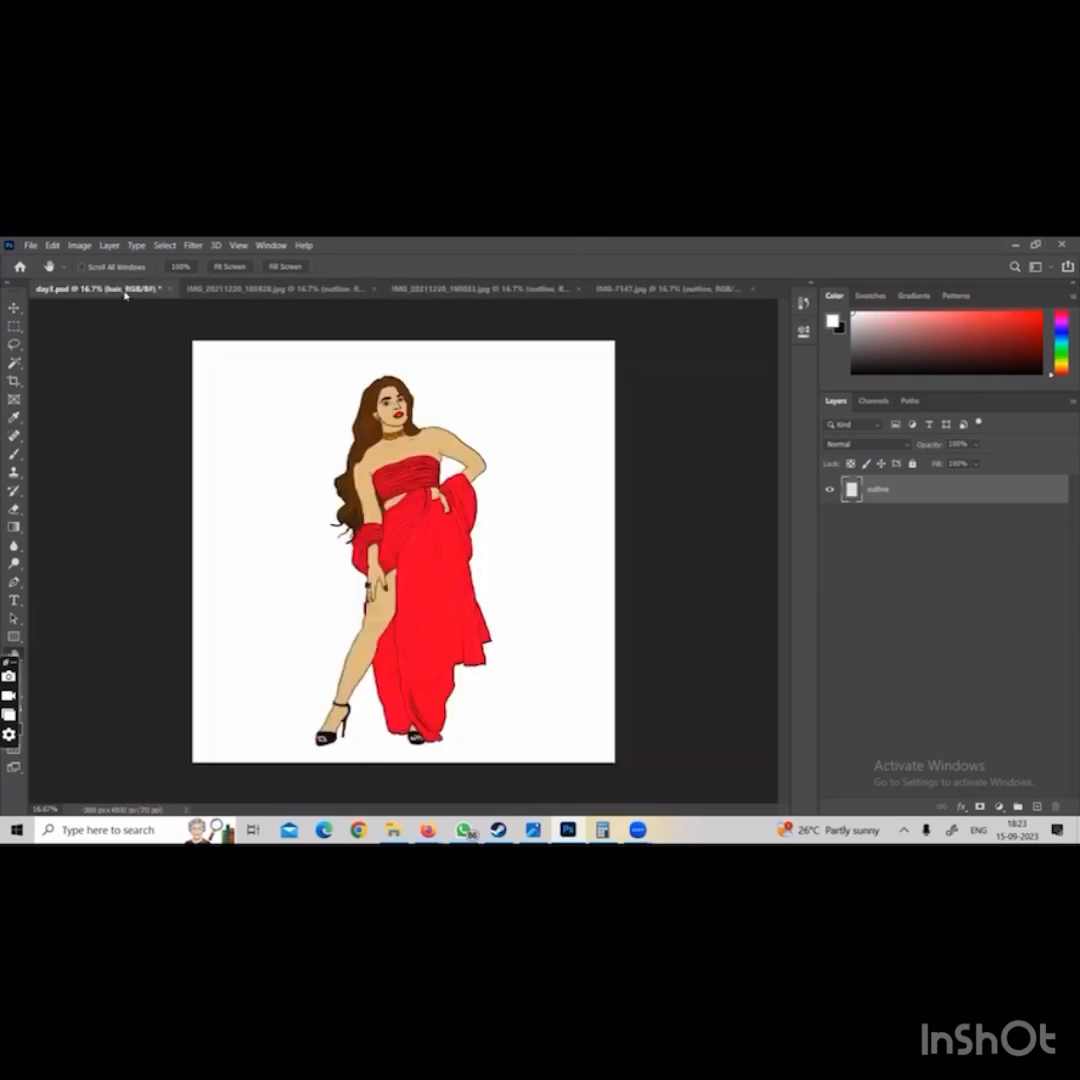
left_click(668, 290)
left_click(752, 288)
left_click(584, 468)
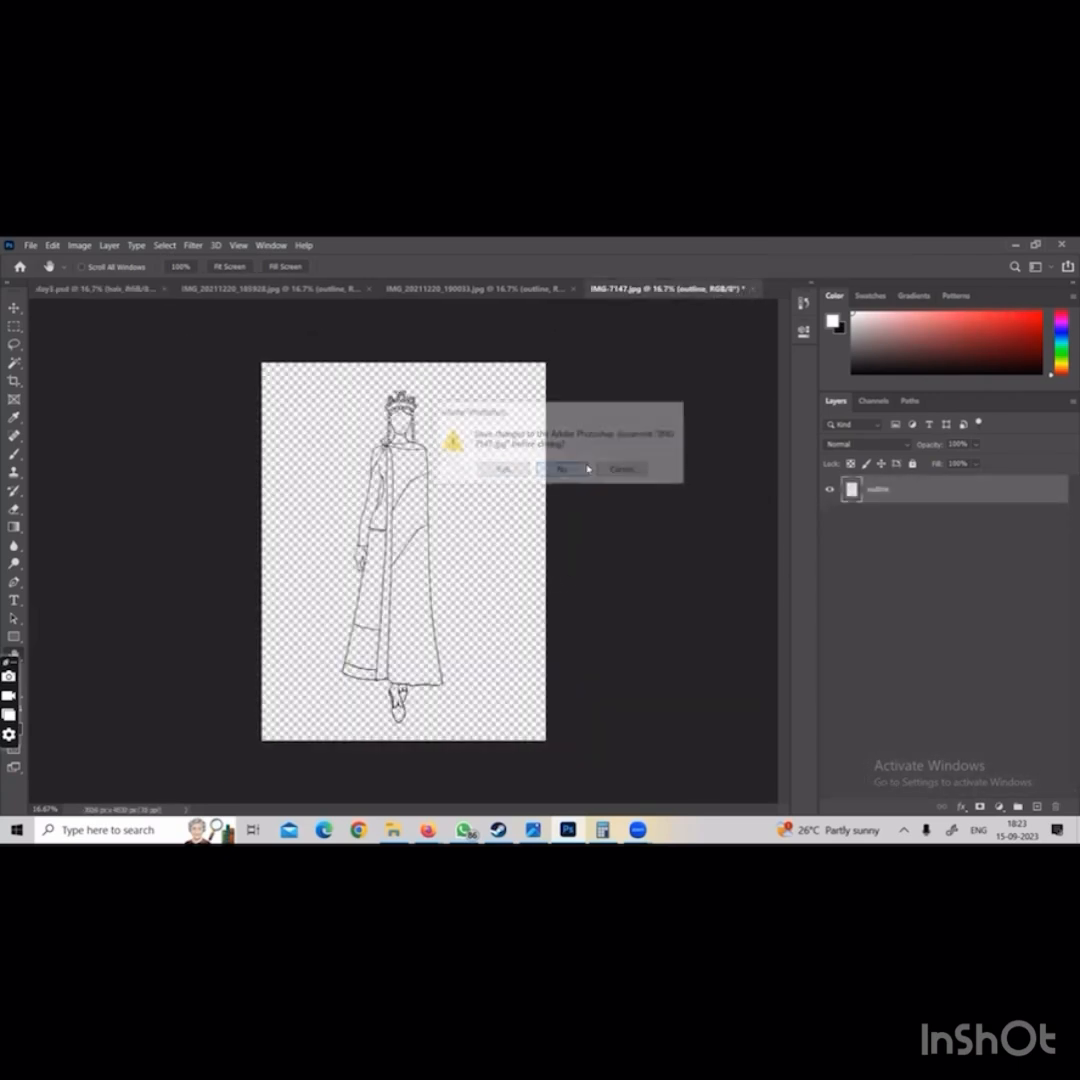
Reopen IMG-7147 from the illustration class folder and convert its background into a layer named "outline"
left_click(31, 245)
left_click(50, 268)
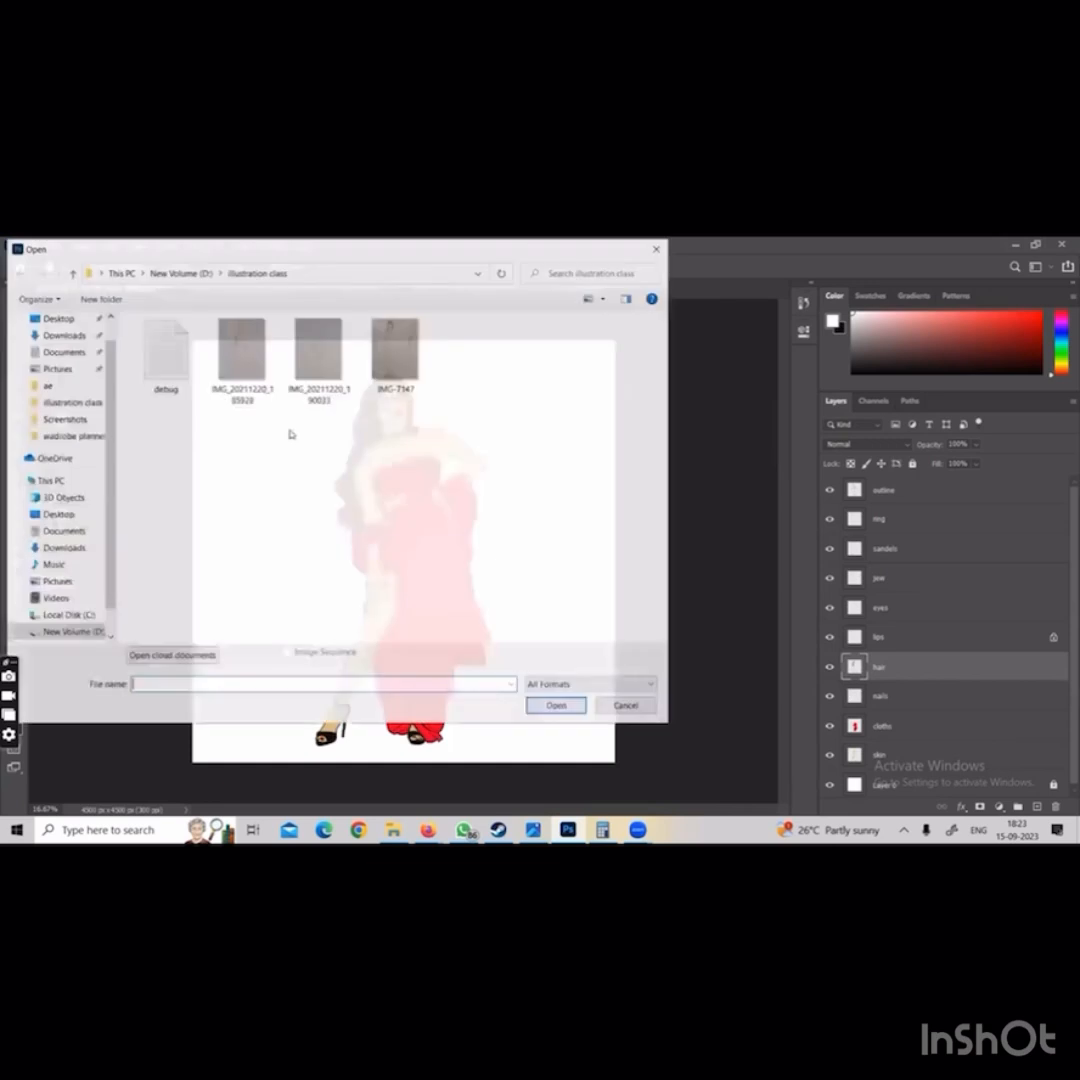
double_click(394, 350)
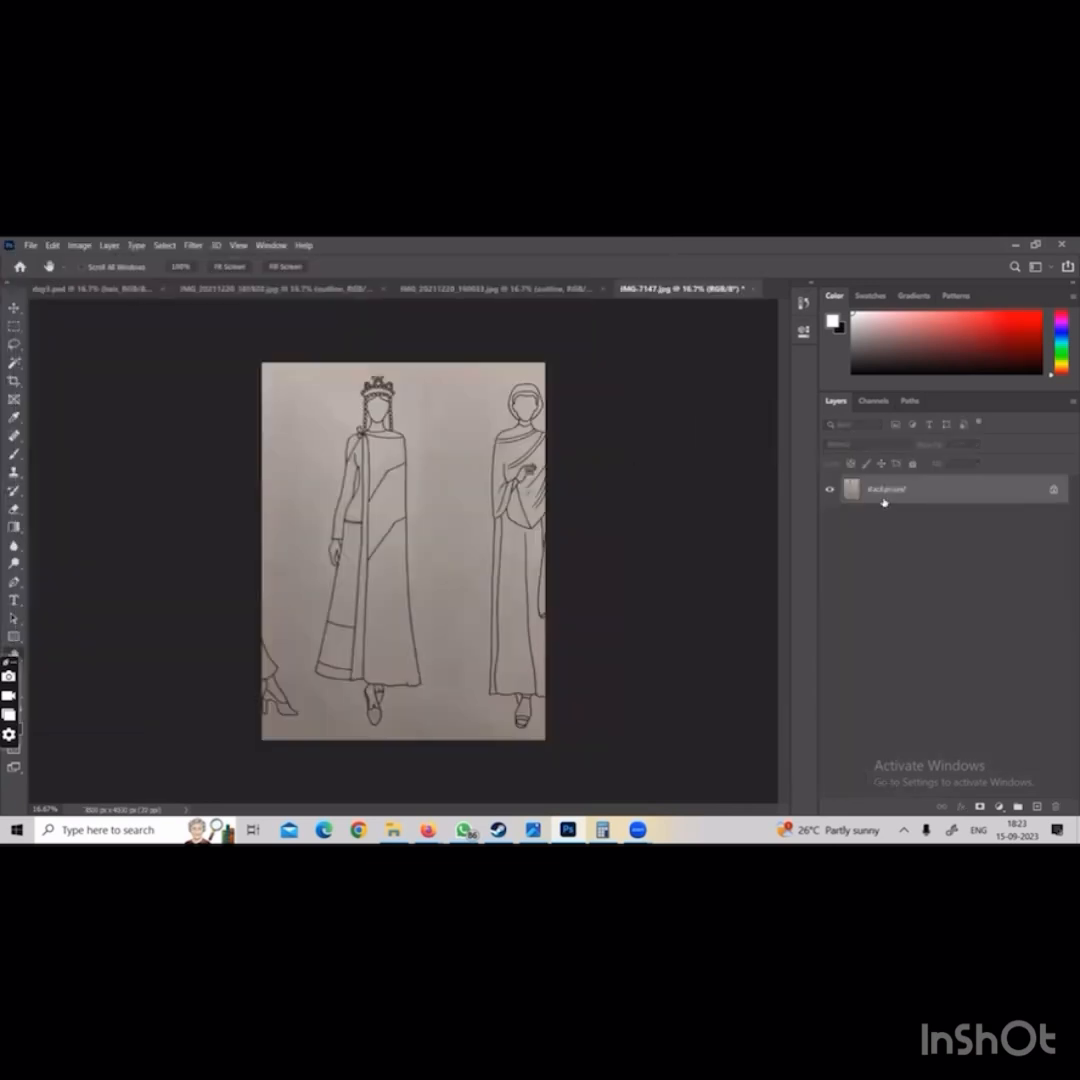
double_click(886, 490)
type("outline")
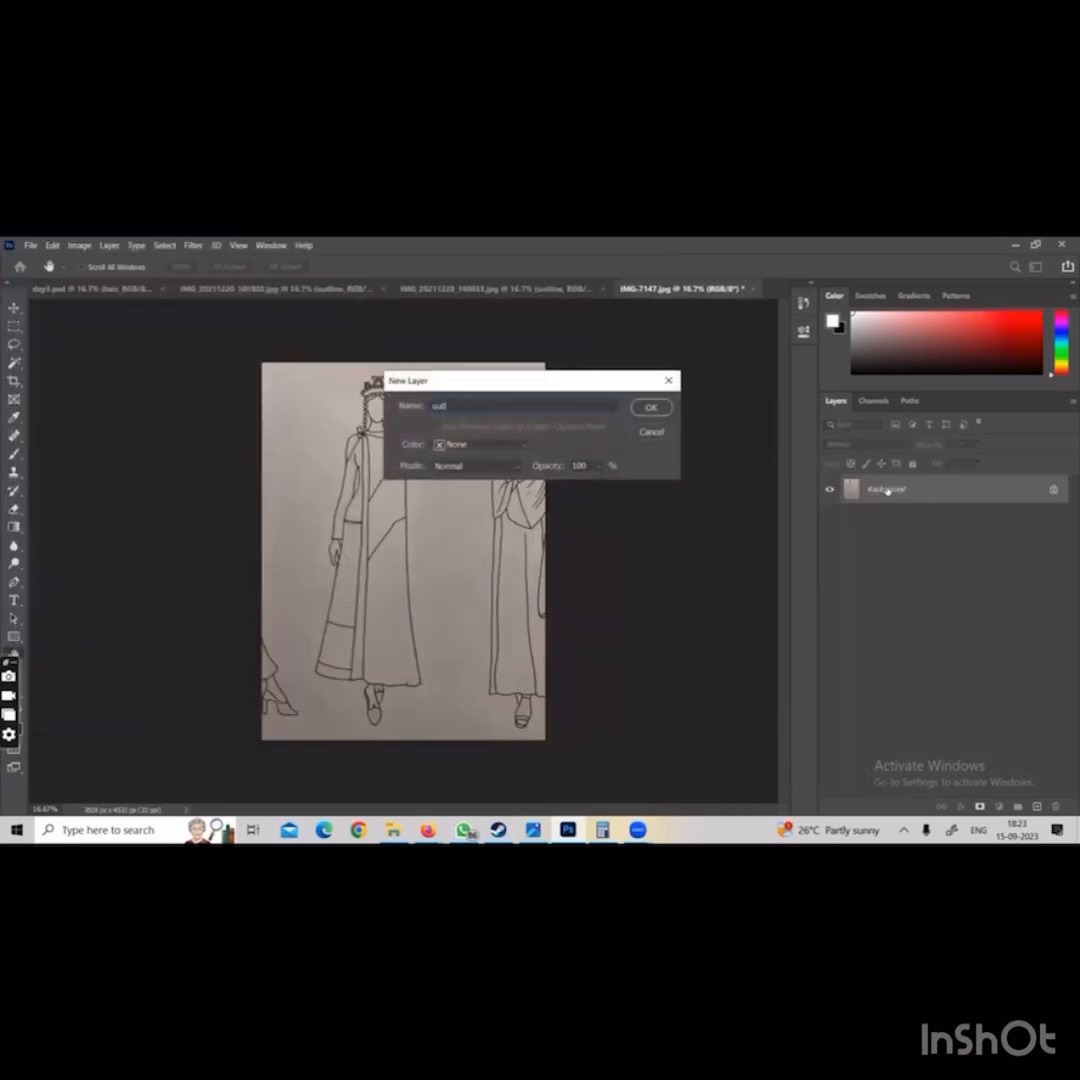
key("Return")
Desaturate the photographed sketch on the outline layer
left_click(79, 245)
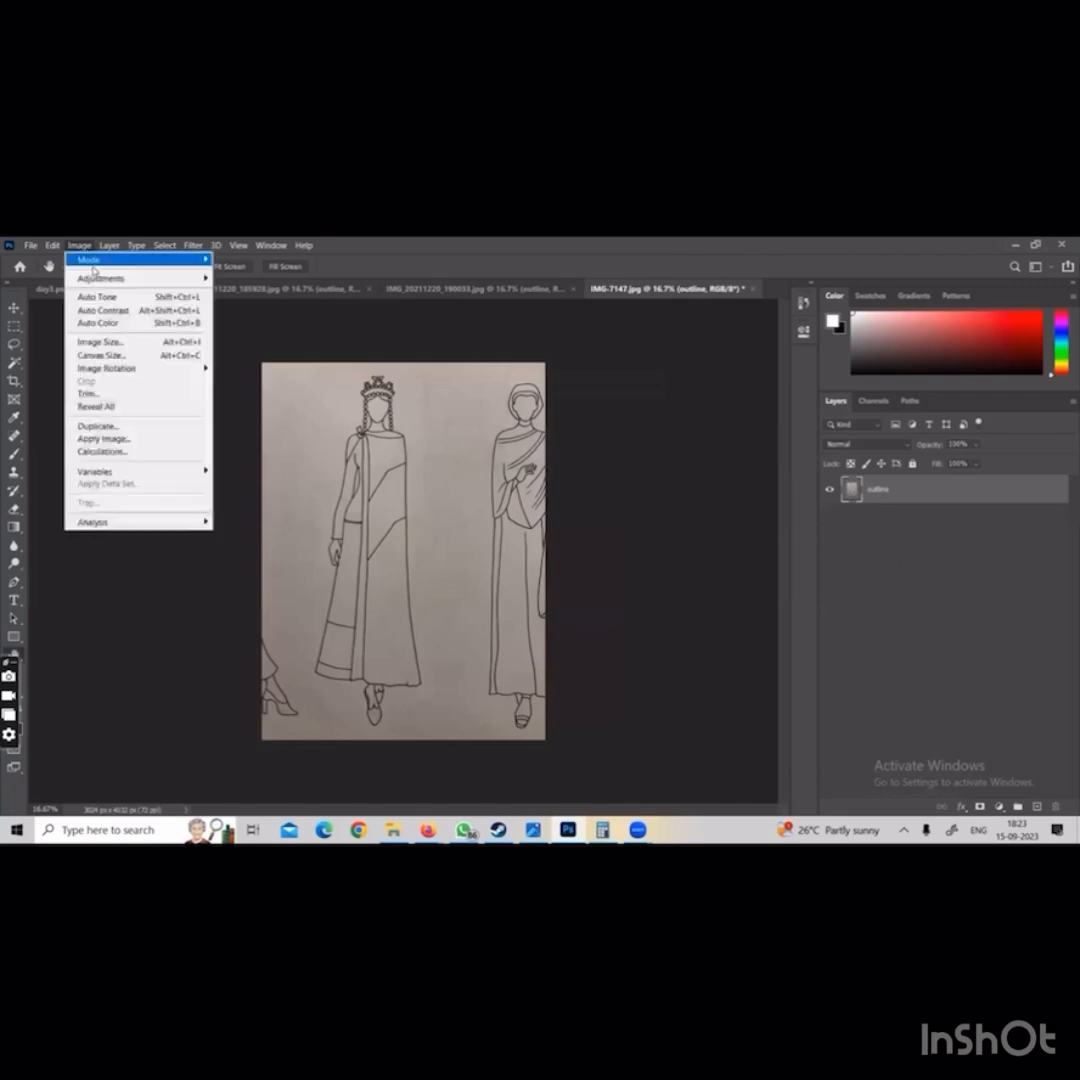
mouse_move(108, 277)
left_click(290, 535)
Apply Levels to the outline layer with the black input at 115 and the white input at 120
left_click(79, 245)
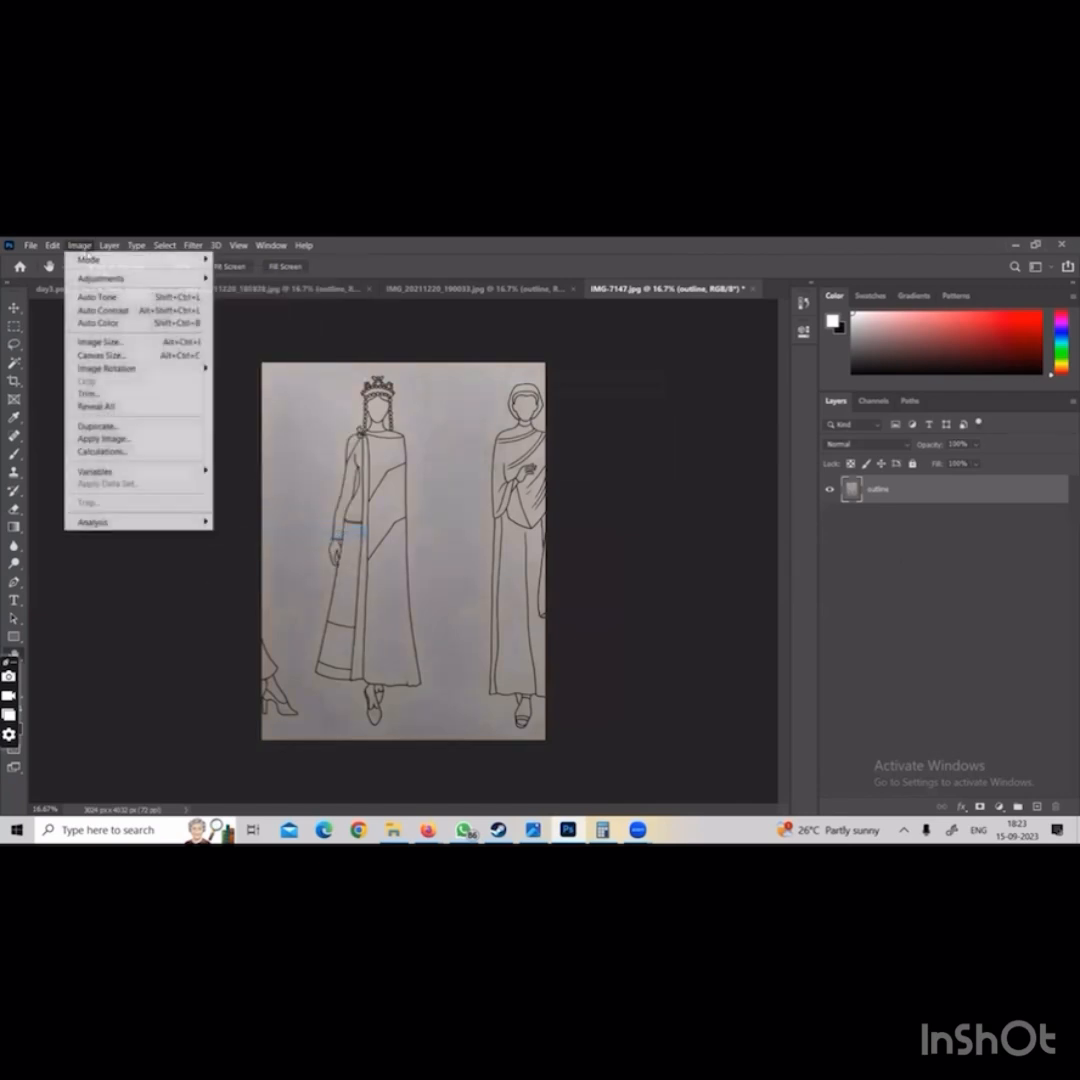
mouse_move(140, 277)
left_click(258, 291)
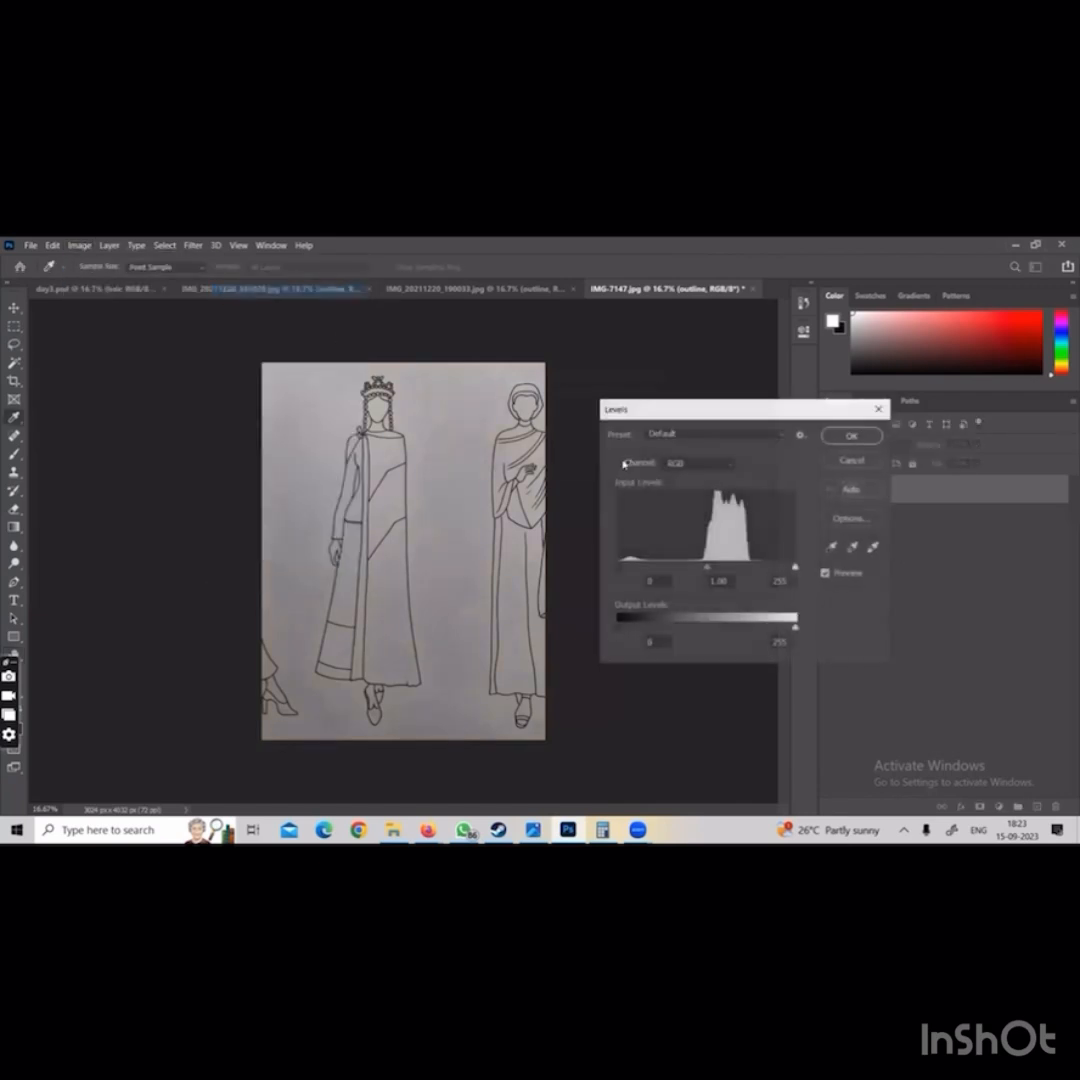
left_click_drag(795, 567, 700, 567)
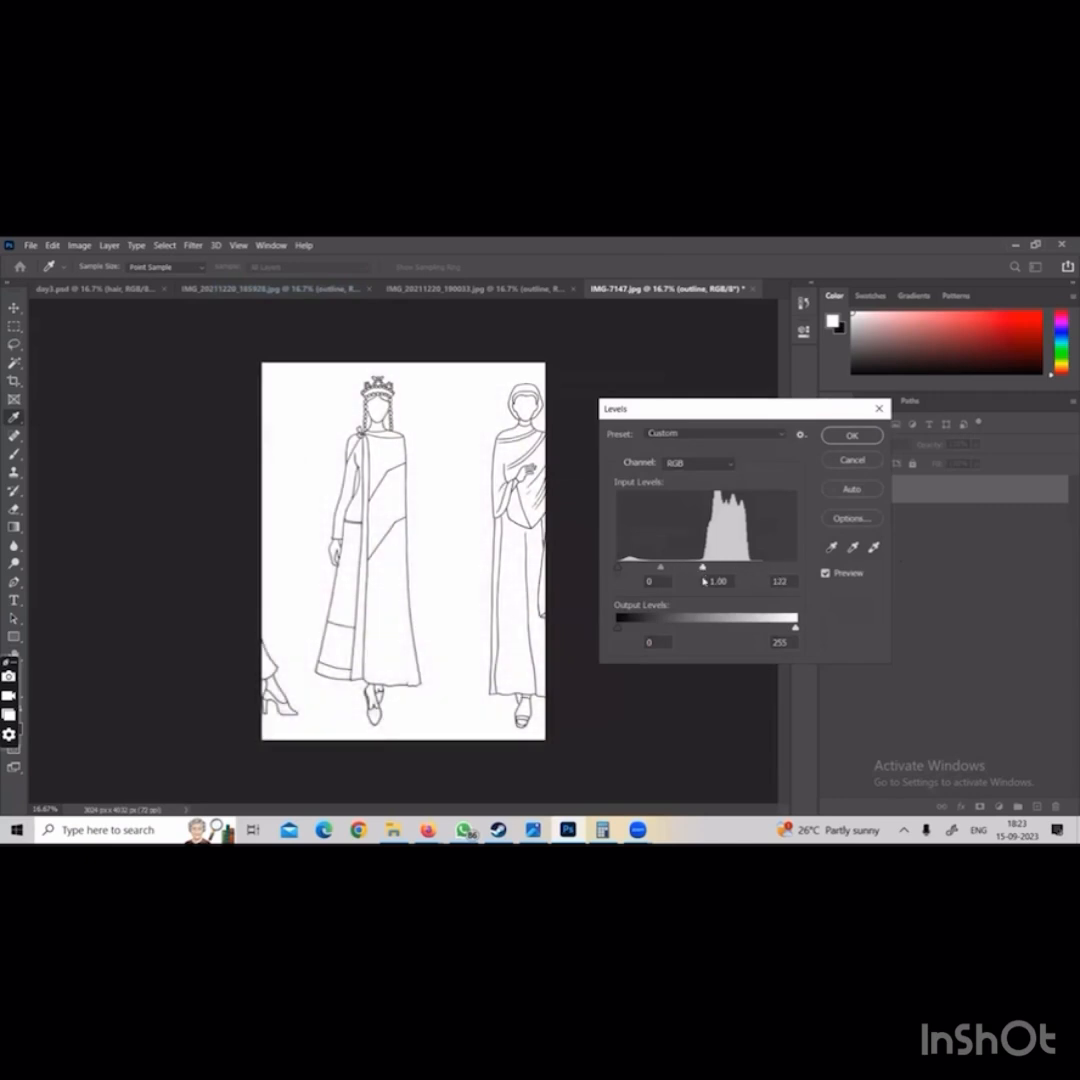
left_click_drag(623, 567, 697, 567)
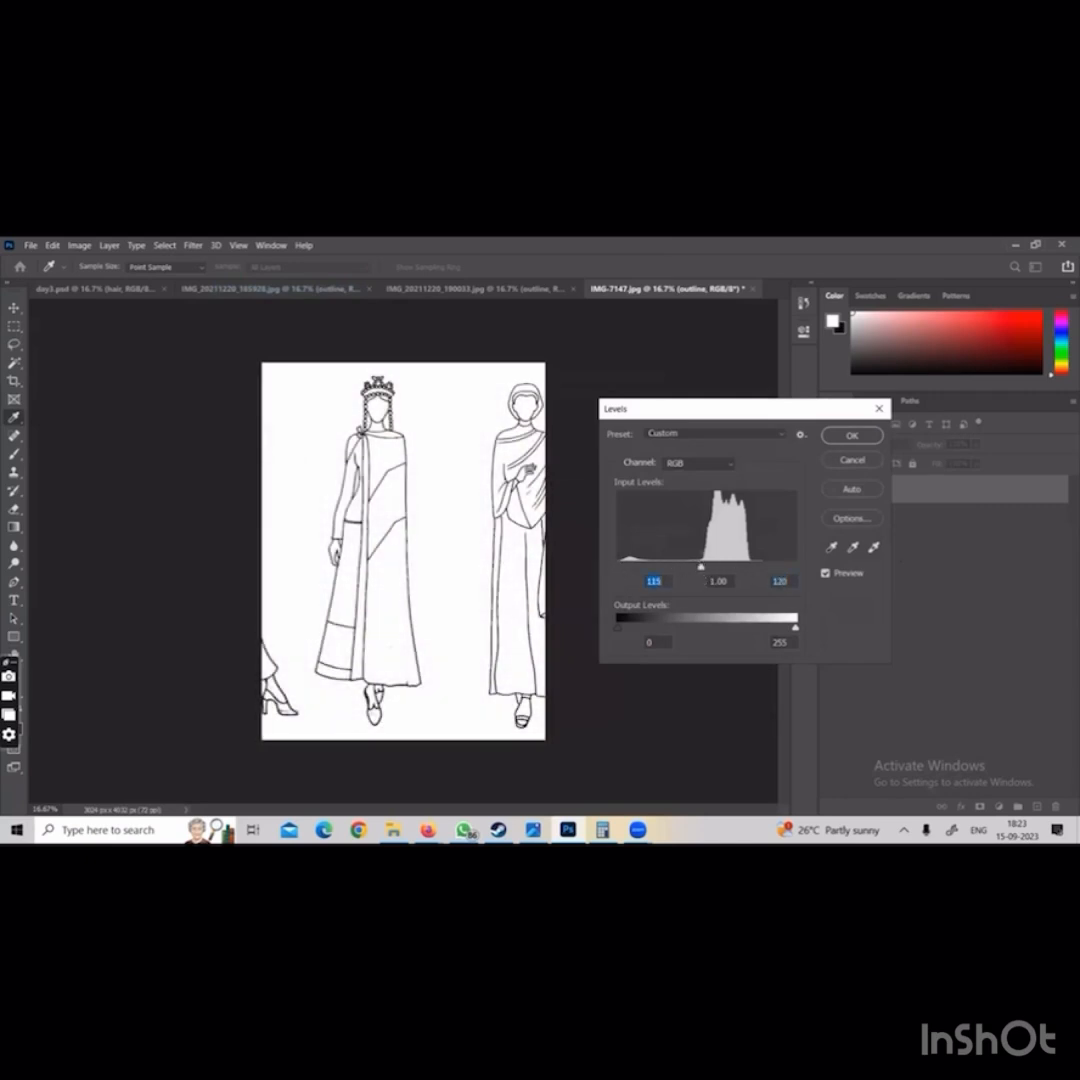
left_click(851, 436)
Erase the neighbouring figures and surplus white paper on both sides of the crowned figure
key("e")
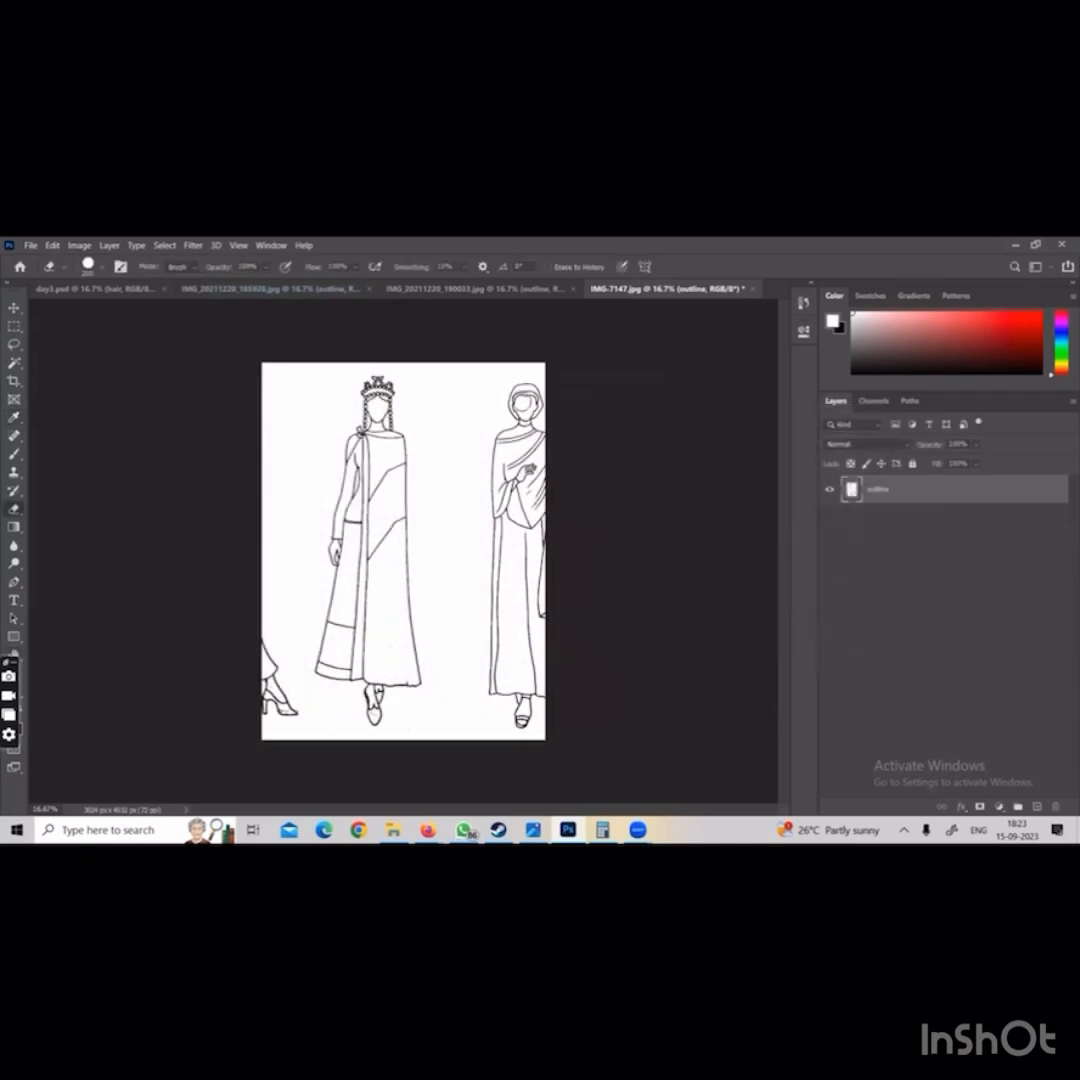
mouse_move(514, 357)
left_mouse_down()
mouse_move(507, 610)
mouse_move(532, 645)
mouse_move(503, 710)
mouse_move(536, 714)
left_mouse_up()
mouse_move(242, 630)
left_mouse_down()
mouse_move(281, 722)
mouse_move(300, 735)
left_mouse_up()
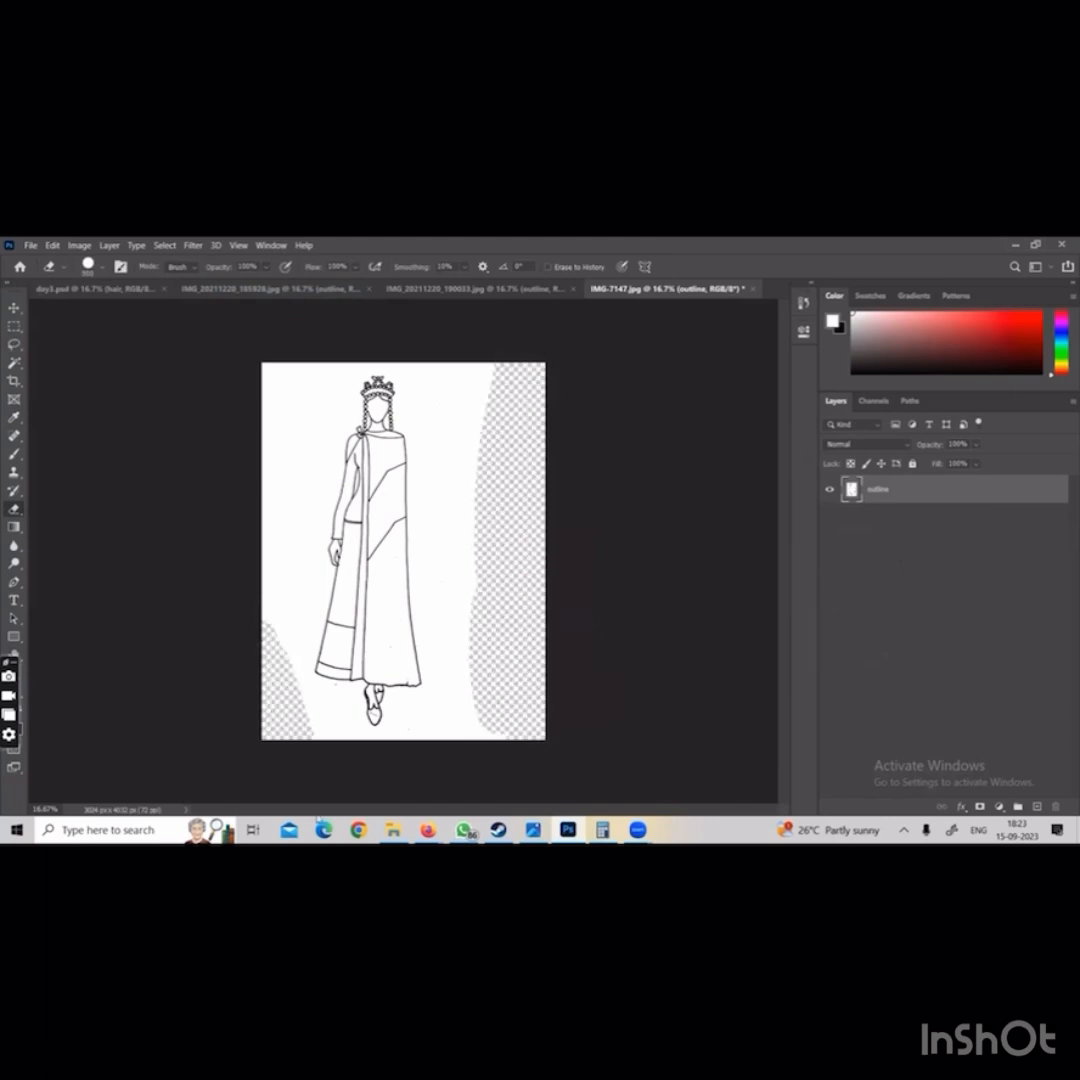
left_click_drag(462, 360, 487, 736)
left_click_drag(281, 694, 314, 742)
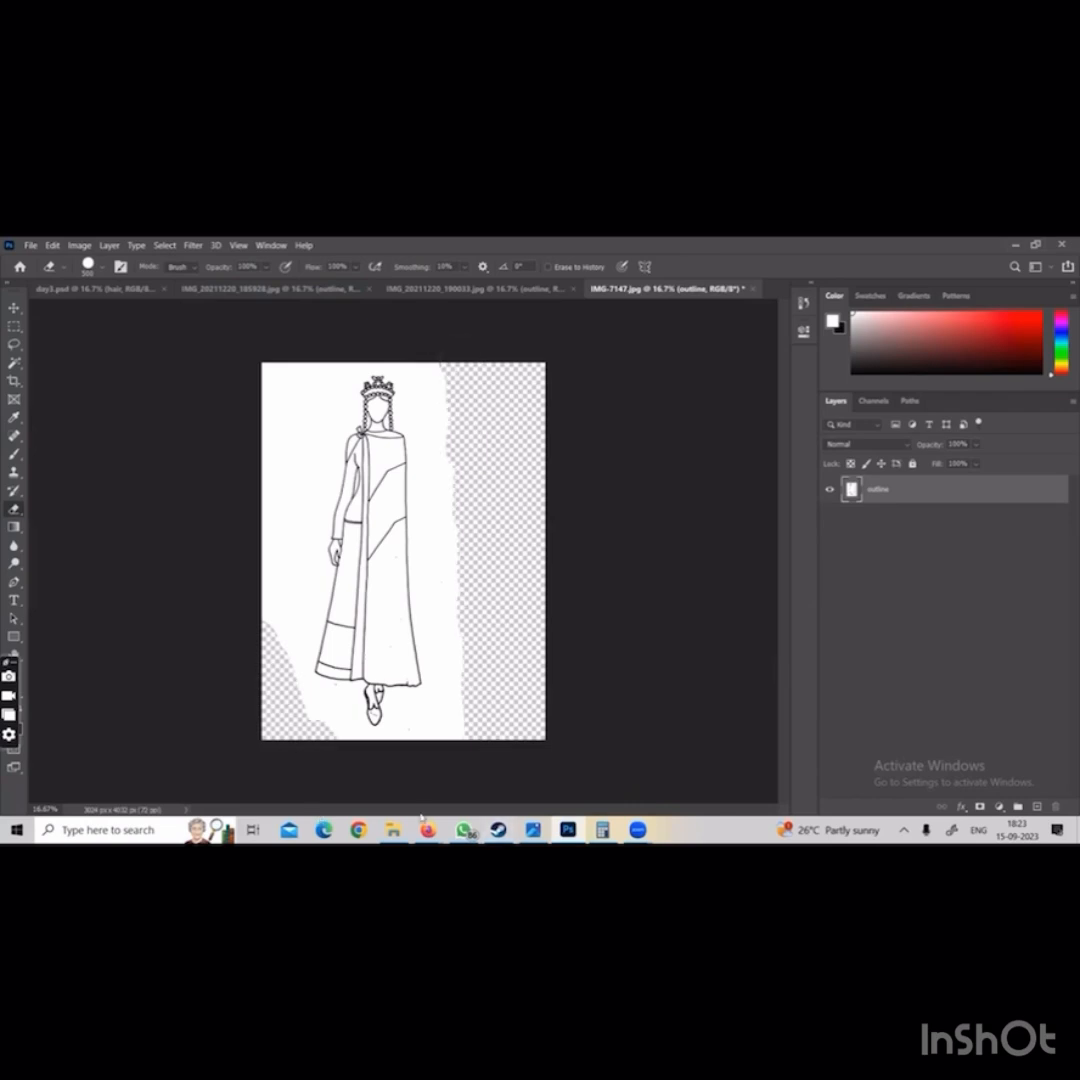
left_click_drag(437, 740, 516, 593)
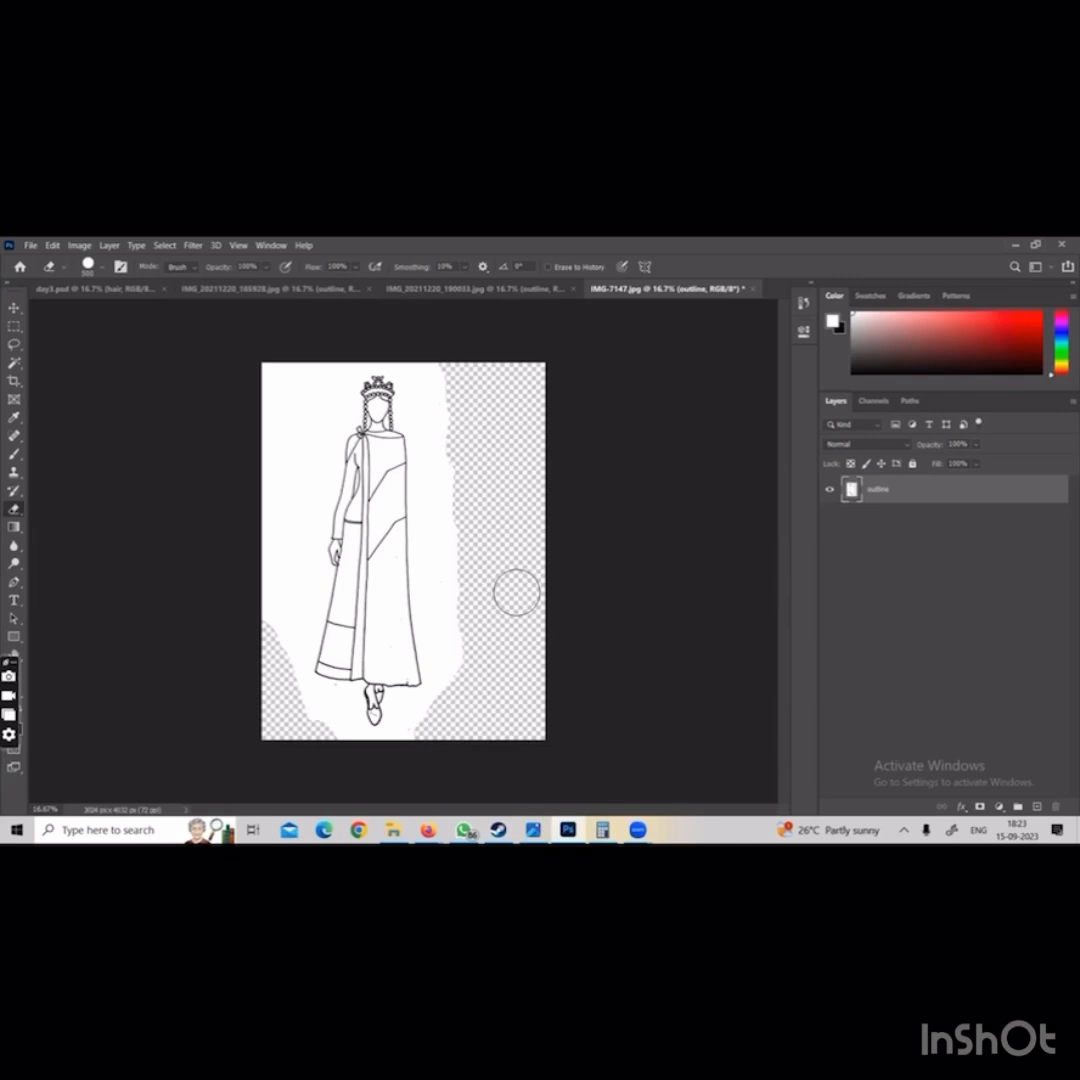
Select the white of the cape with the Magic Wand and extend the selection to all similar white areas
left_click(12, 362)
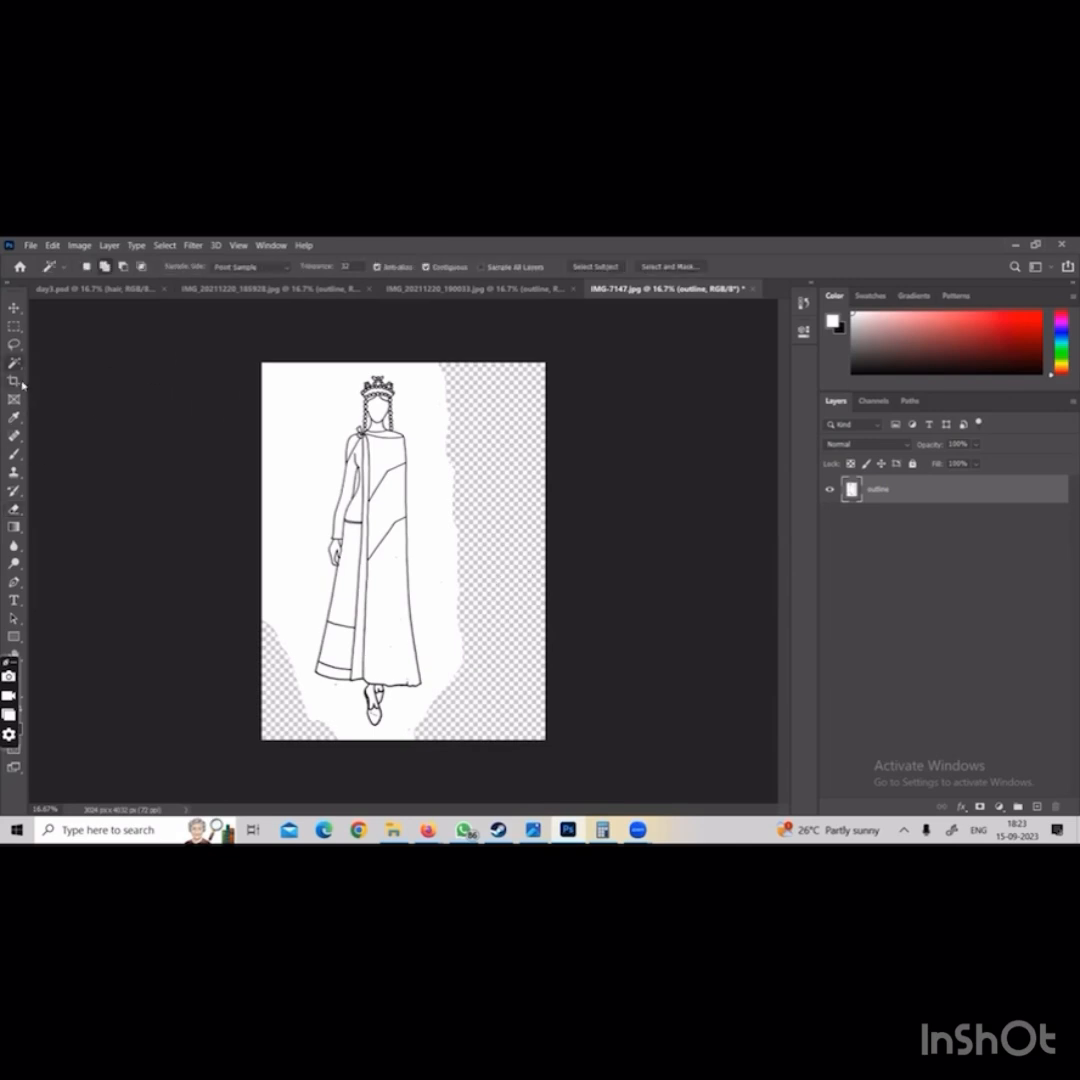
key("shift+w")
right_click(15, 364)
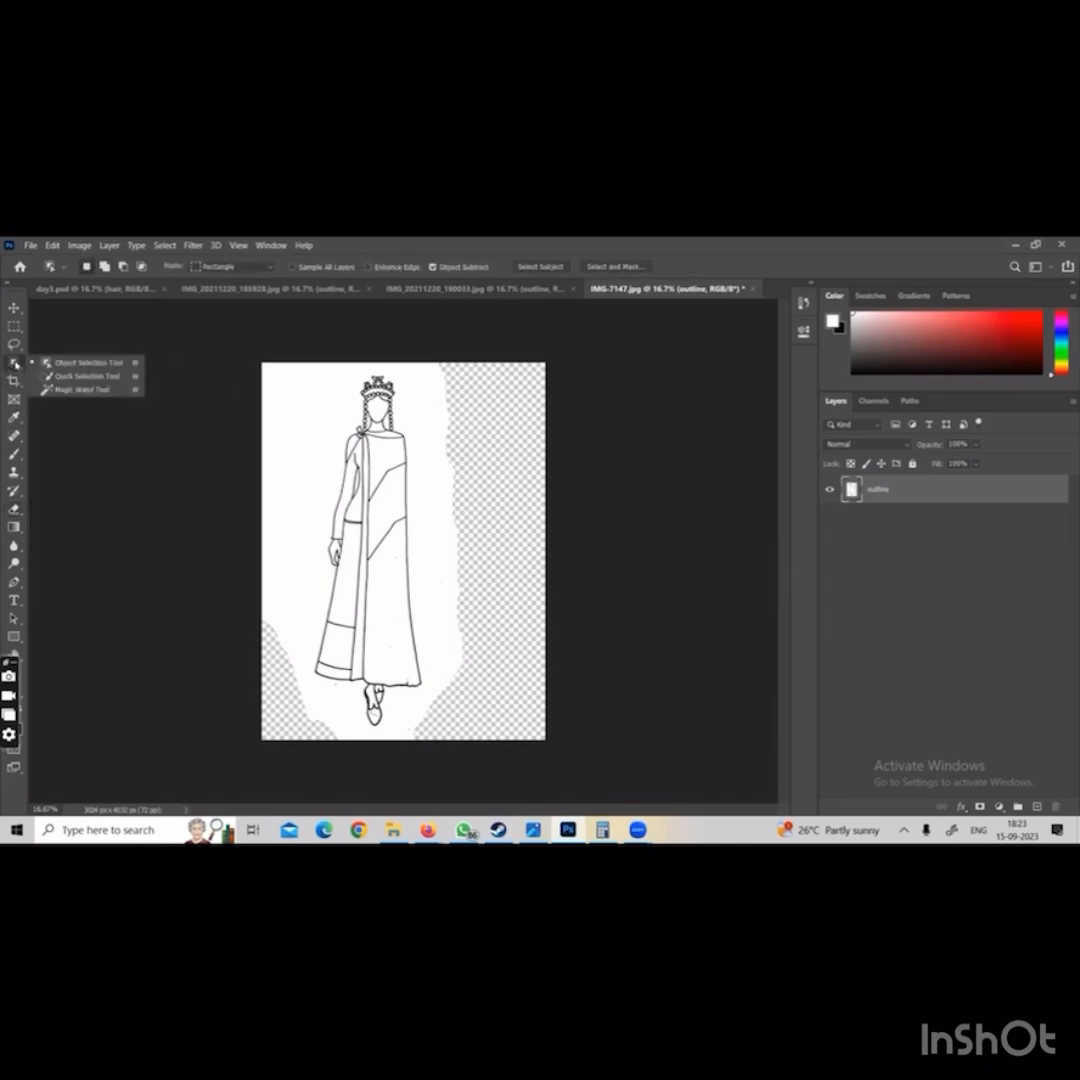
left_click(62, 389)
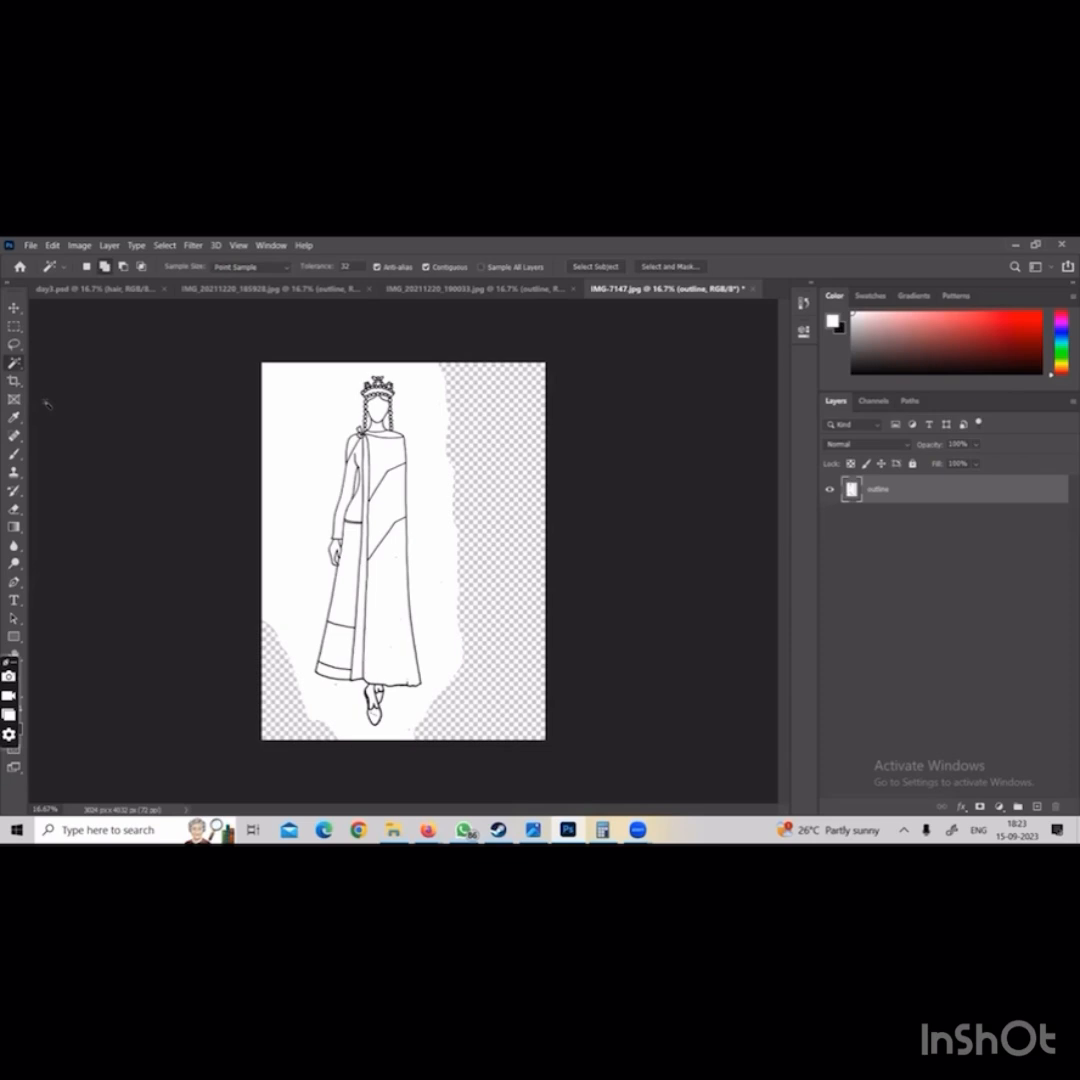
left_click(385, 470)
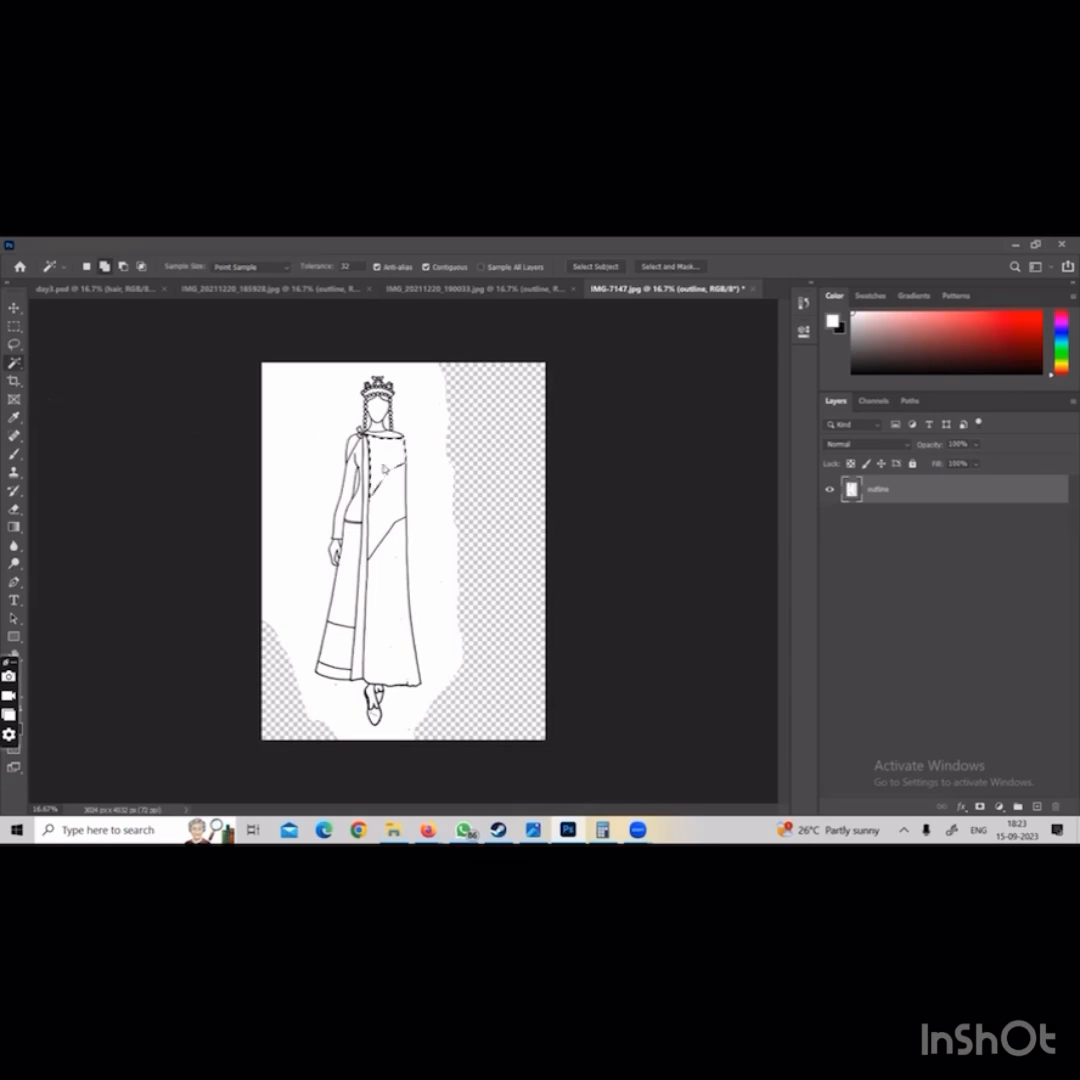
right_click(385, 470)
left_click(443, 616)
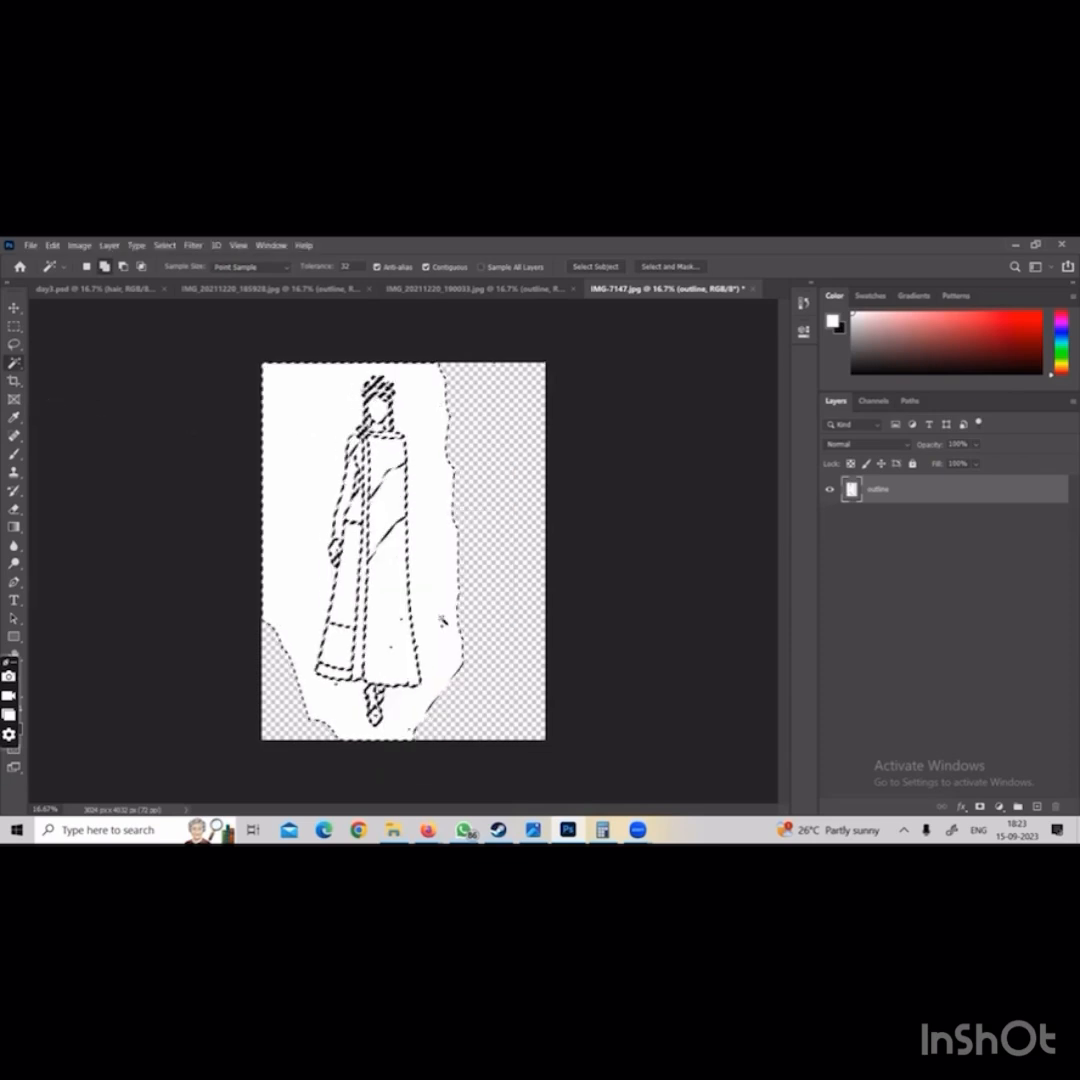
Delete the selected white areas from the outline layer and deselect
key("Delete")
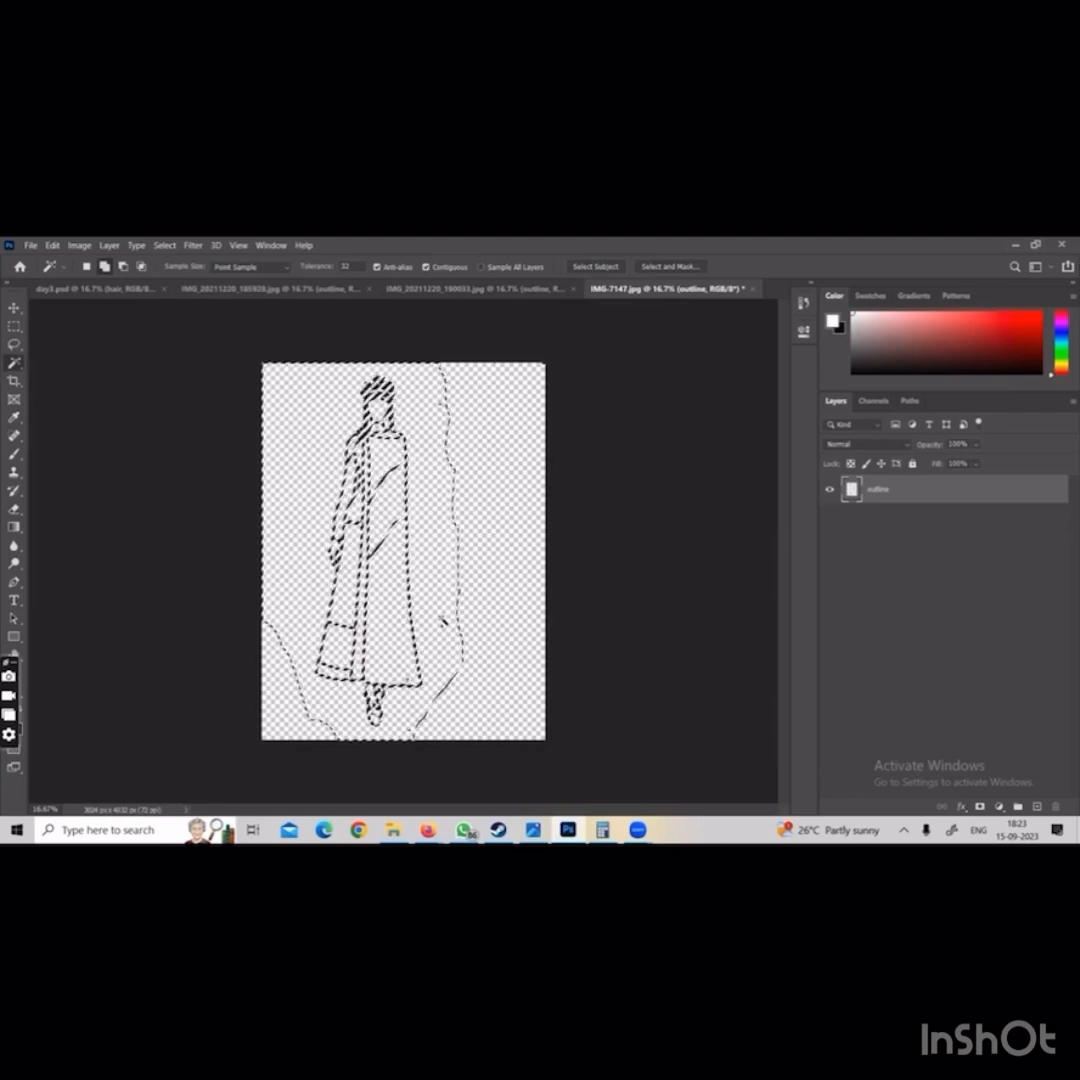
key("ctrl+d")
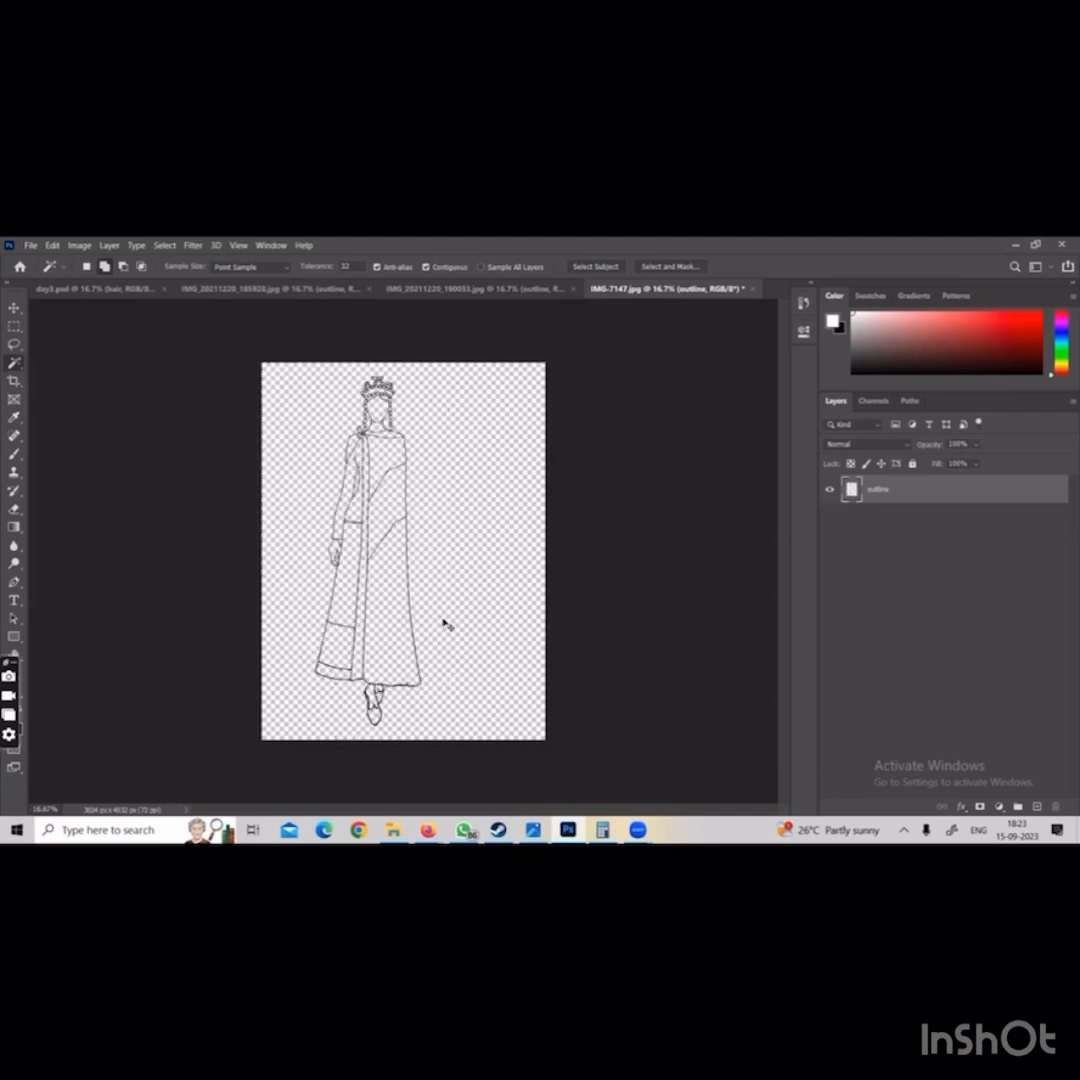
Free-transform the crowned figure: scale it to about 81.7%, rotate it about -0.9° and place it near the canvas centre
key("ctrl+t")
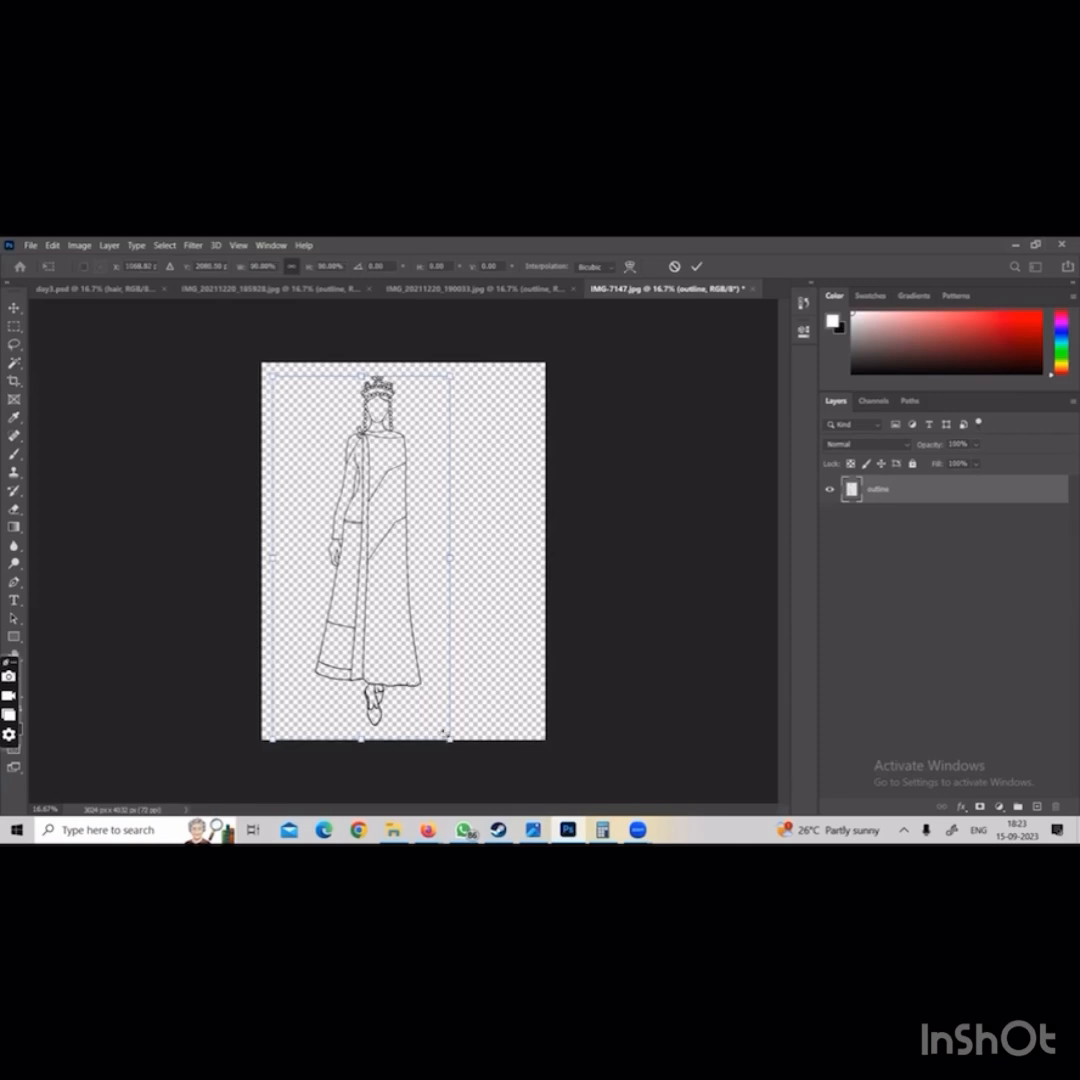
left_click_drag(441, 738, 445, 682)
left_click_drag(398, 615, 413, 631)
left_click_drag(501, 373, 502, 370)
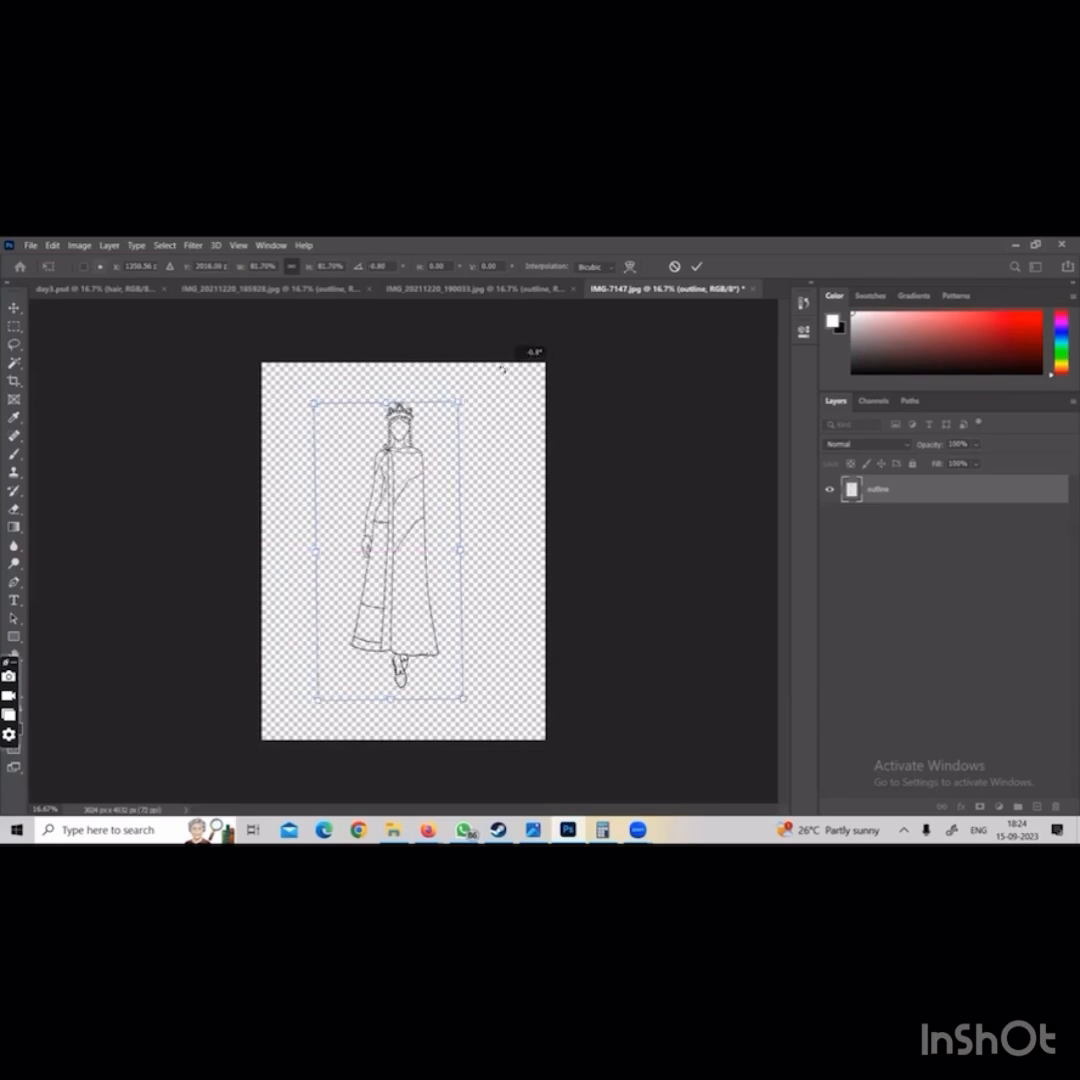
mouse_move(382, 458)
left_mouse_down()
mouse_move(395, 439)
mouse_move(390, 452)
left_mouse_up()
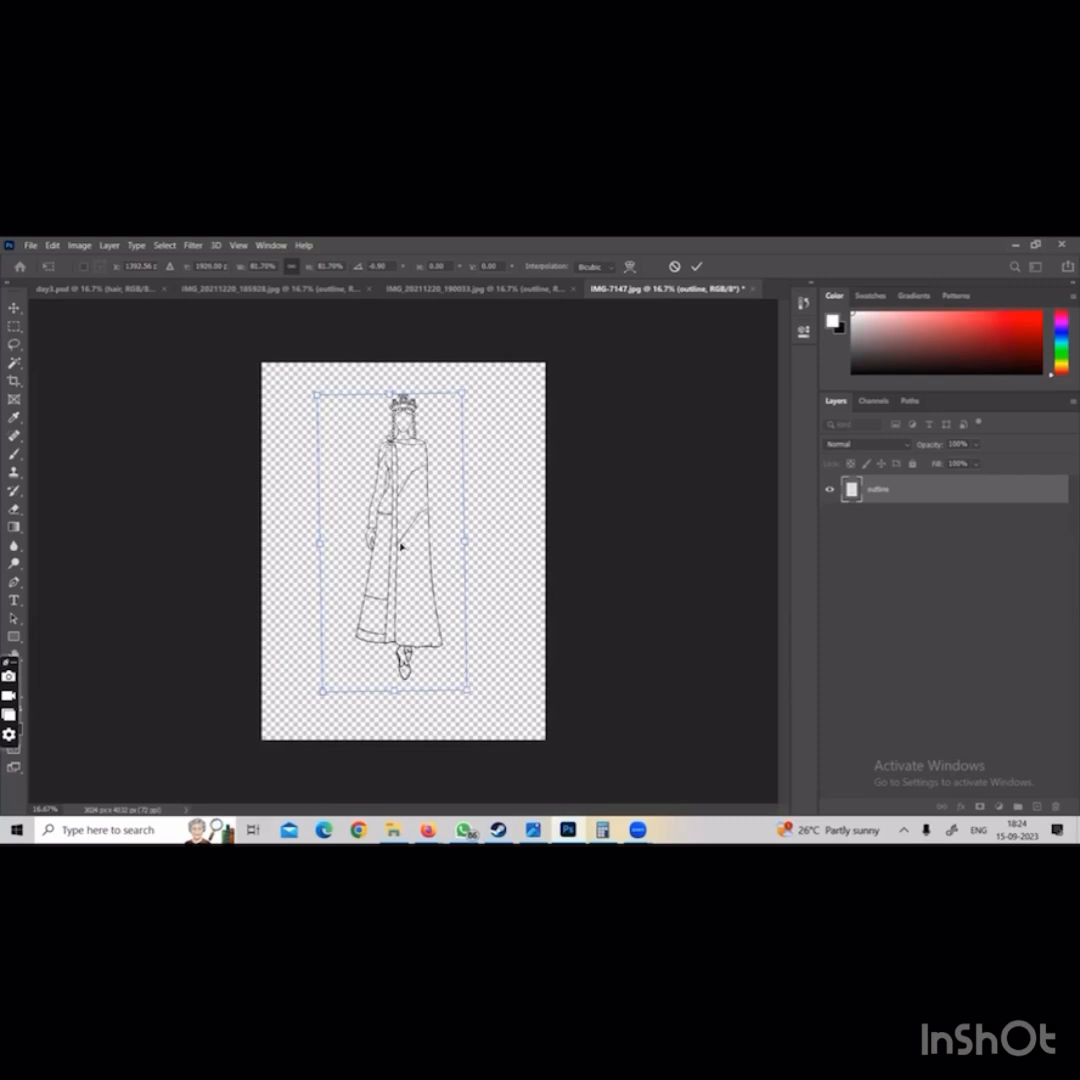
left_click_drag(401, 547, 401, 548)
key("Return")
key("w")
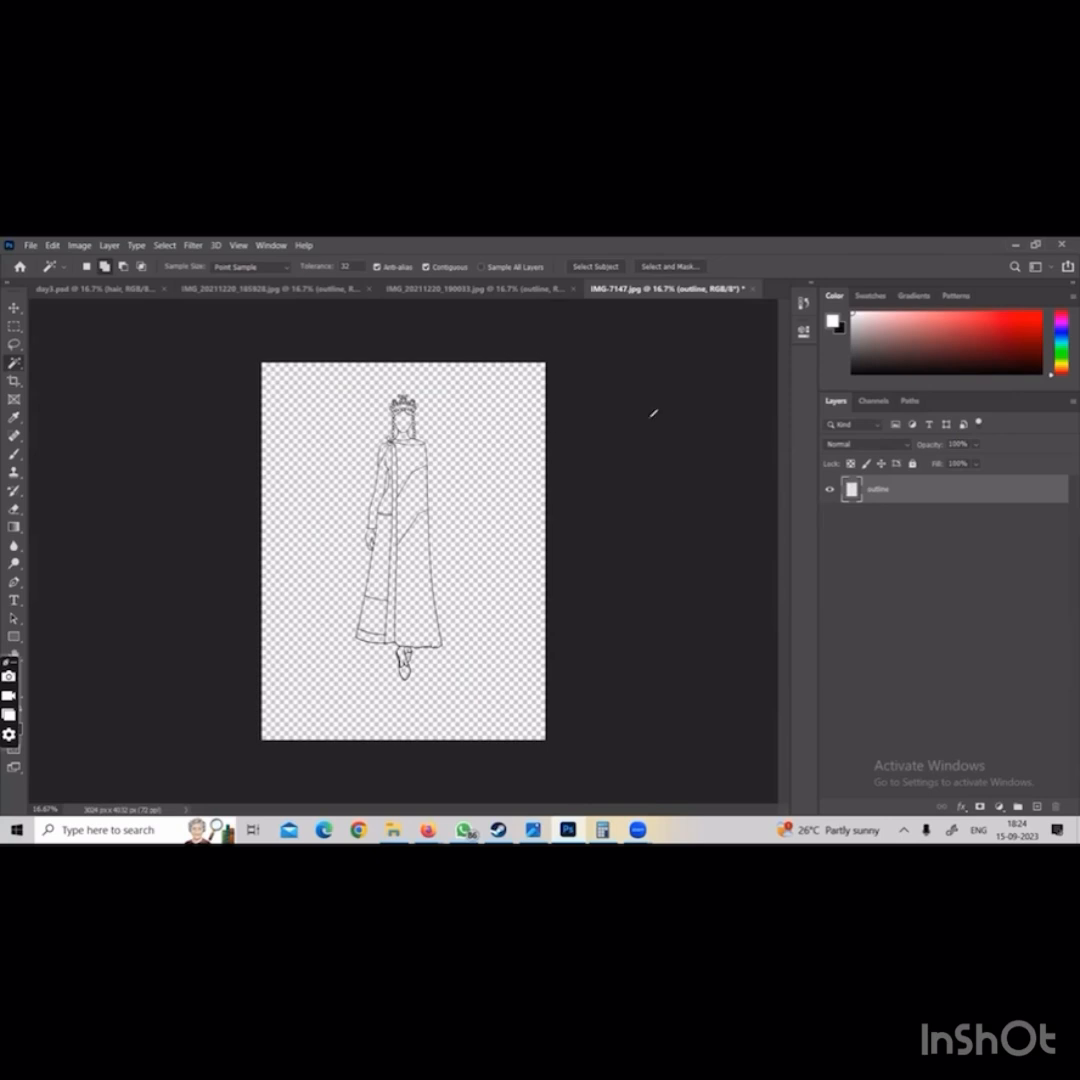
left_click_drag(628, 479, 632, 528)
mouse_move(626, 484)
left_mouse_down()
mouse_move(642, 500)
mouse_move(698, 490)
left_mouse_up()
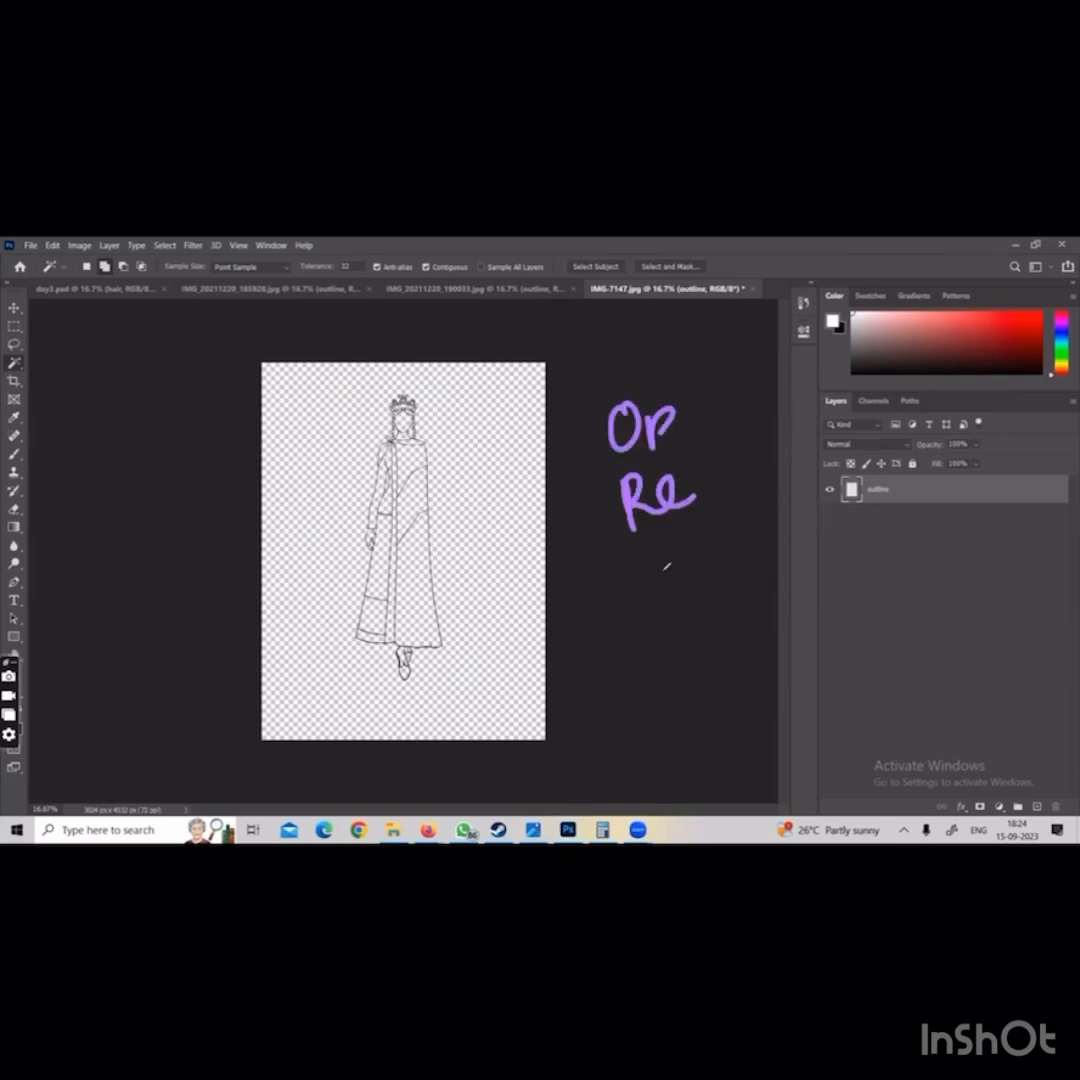
mouse_move(633, 561)
left_mouse_down()
mouse_move(648, 597)
mouse_move(737, 541)
left_mouse_up()
mouse_move(656, 632)
left_mouse_down()
mouse_move(673, 680)
mouse_move(700, 664)
left_mouse_up()
left_click_drag(700, 660, 768, 612)
mouse_move(728, 688)
left_mouse_down()
mouse_move(704, 722)
mouse_move(742, 746)
mouse_move(793, 686)
left_mouse_up()
mouse_move(743, 766)
left_mouse_down()
mouse_move(756, 800)
mouse_move(843, 731)
left_mouse_up()
left_click_drag(770, 352, 822, 329)
mouse_move(802, 338)
left_mouse_down()
mouse_move(808, 382)
mouse_move(744, 408)
mouse_move(762, 408)
mouse_move(786, 384)
left_mouse_up()
mouse_move(678, 452)
left_mouse_down()
mouse_move(692, 446)
mouse_move(718, 465)
left_mouse_up()
left_click_drag(738, 538, 752, 507)
mouse_move(767, 592)
left_mouse_down()
mouse_move(777, 570)
mouse_move(797, 612)
left_mouse_up()
left_click_drag(823, 709, 828, 685)
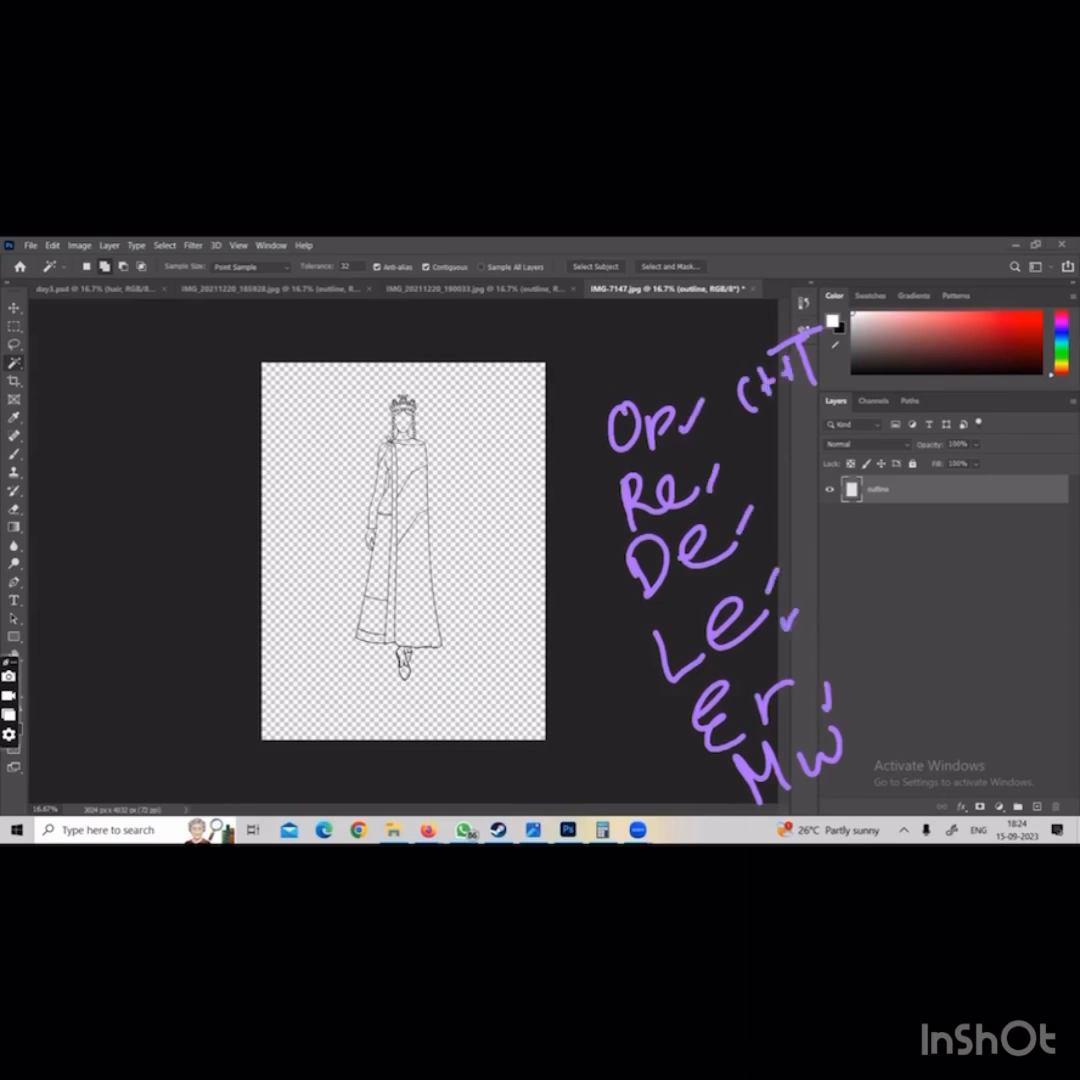
left_click_drag(838, 333, 886, 284)
key("Escape")
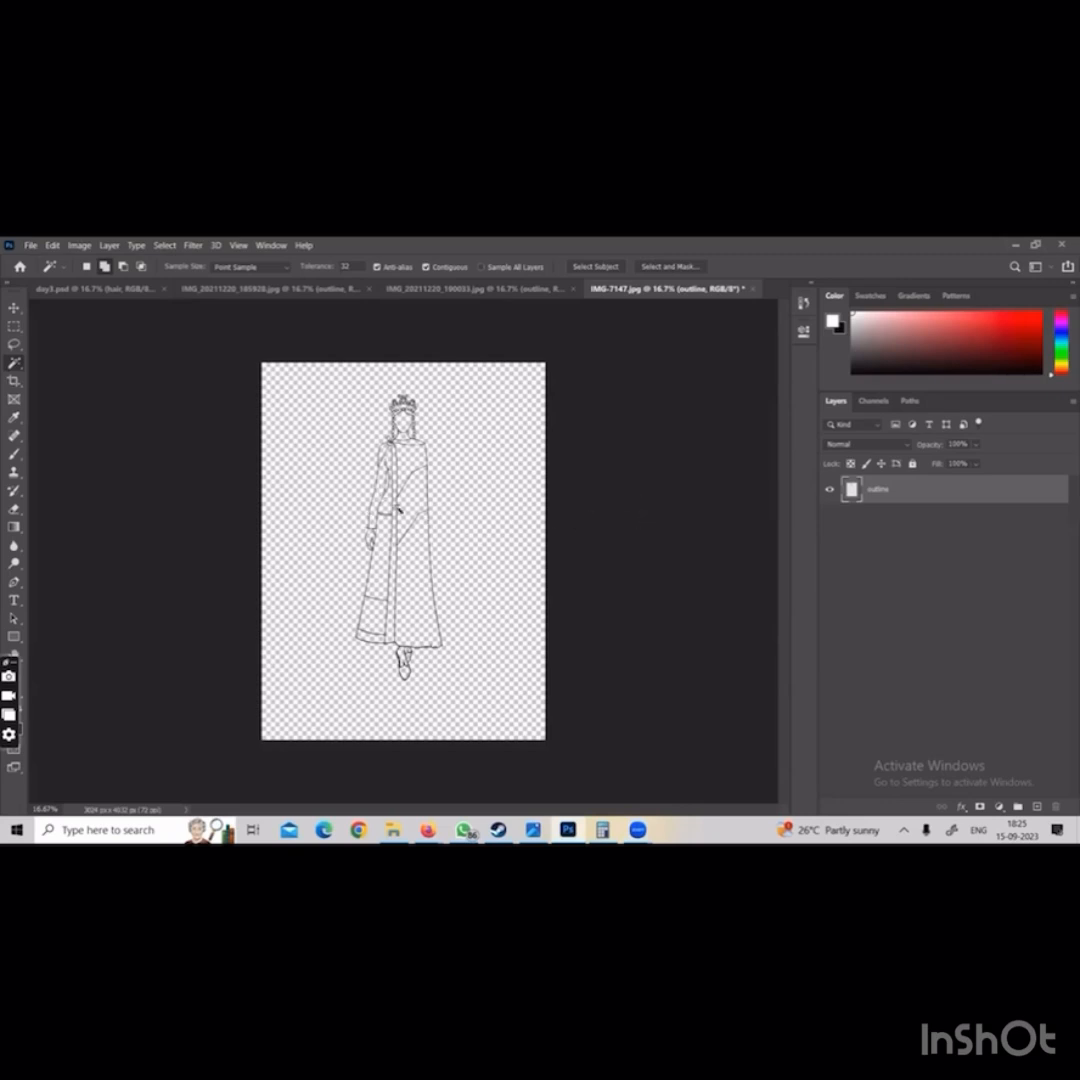
key("h")
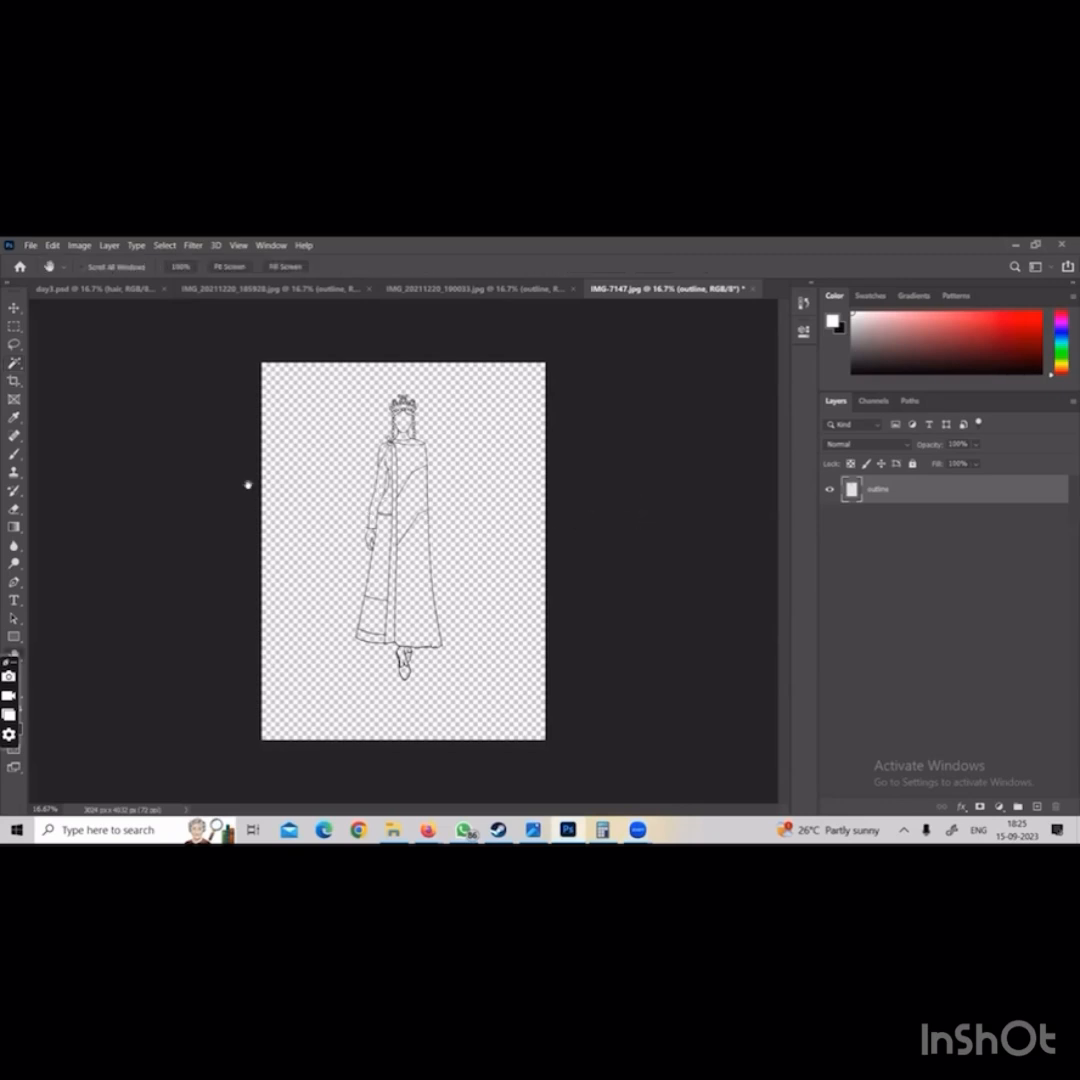
key("w")
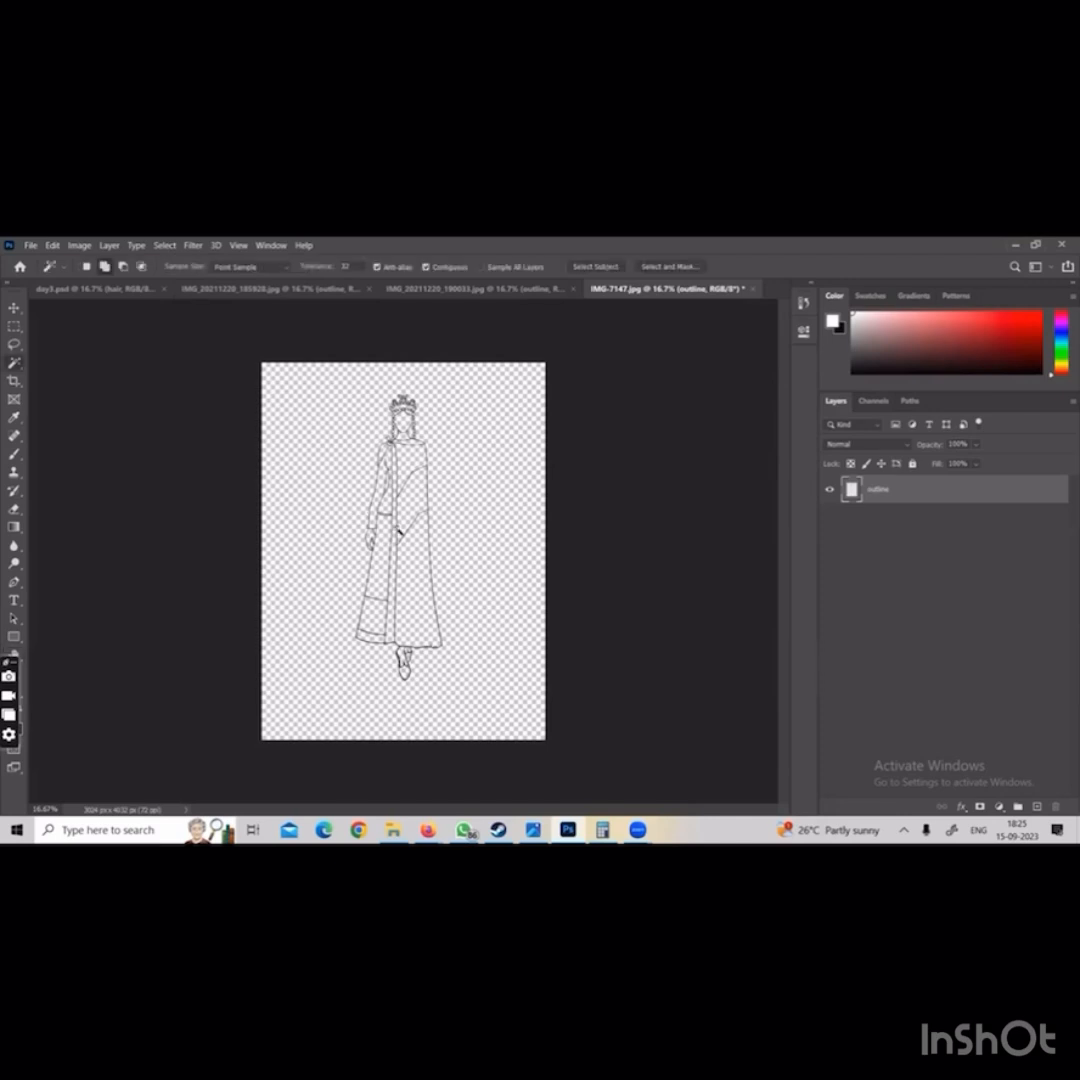
left_click(398, 531)
key("e")
key("ctrl+d")
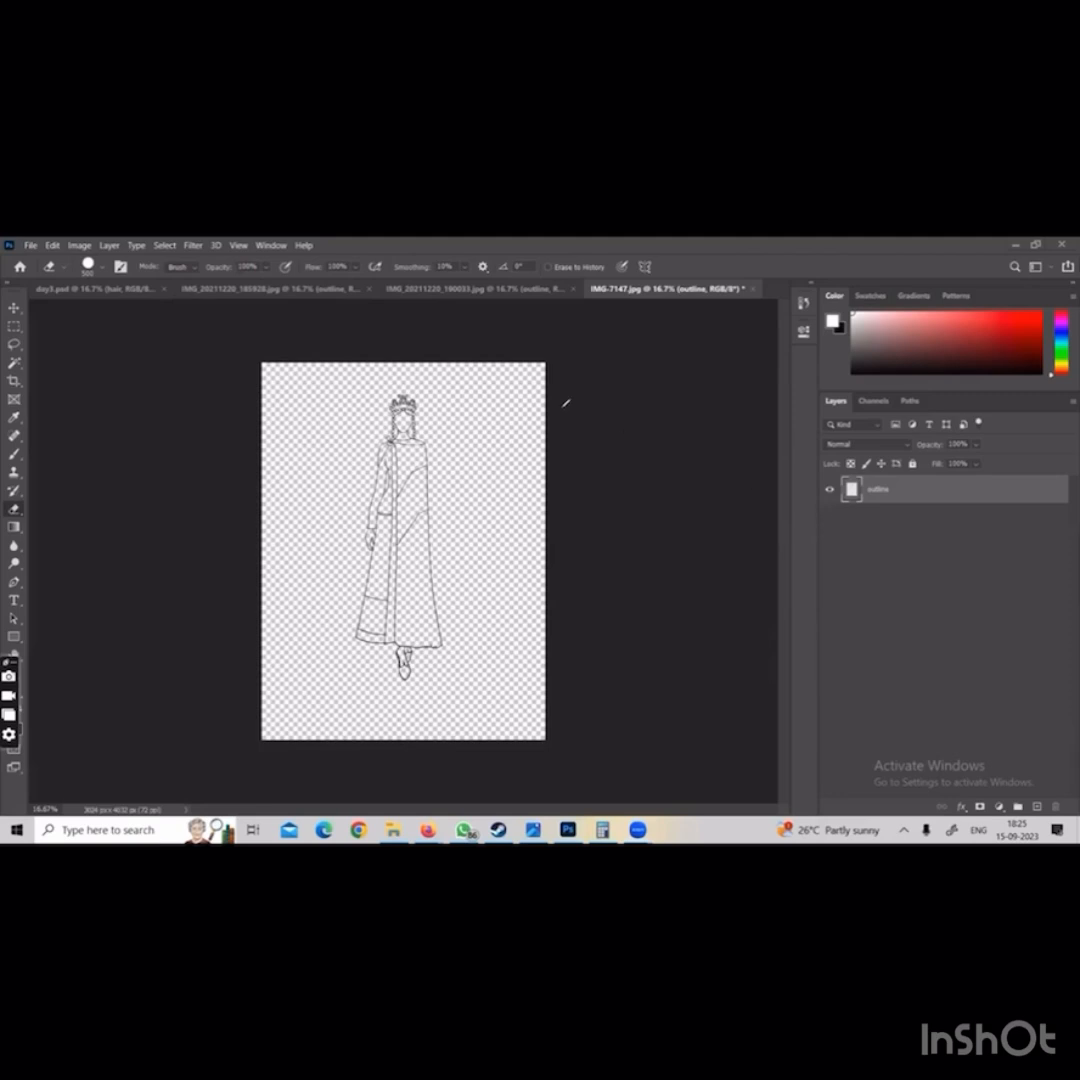
mouse_move(817, 507)
left_mouse_down()
mouse_move(815, 447)
mouse_move(781, 463)
left_mouse_up()
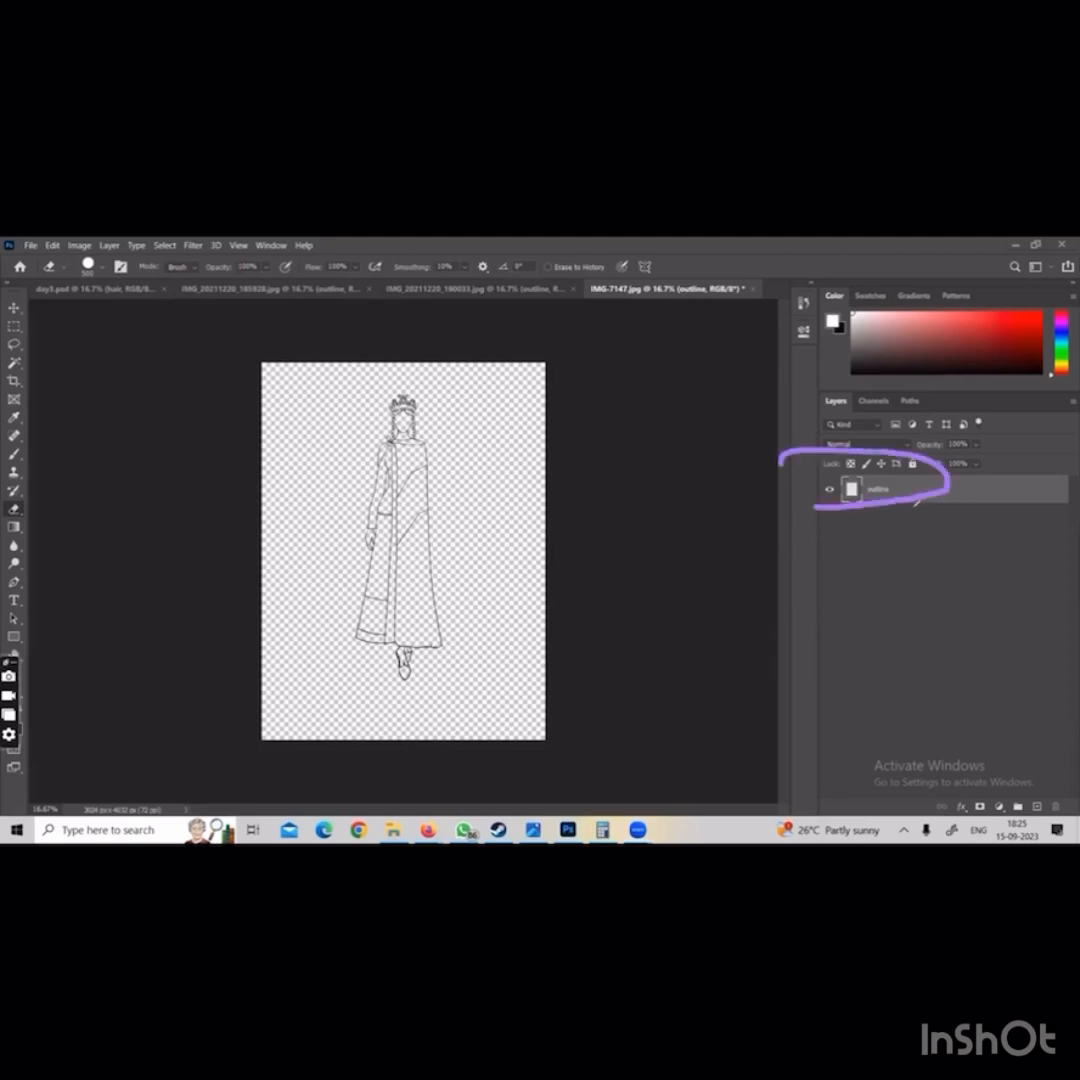
mouse_move(947, 618)
left_mouse_down()
mouse_move(893, 500)
mouse_move(955, 522)
left_mouse_up()
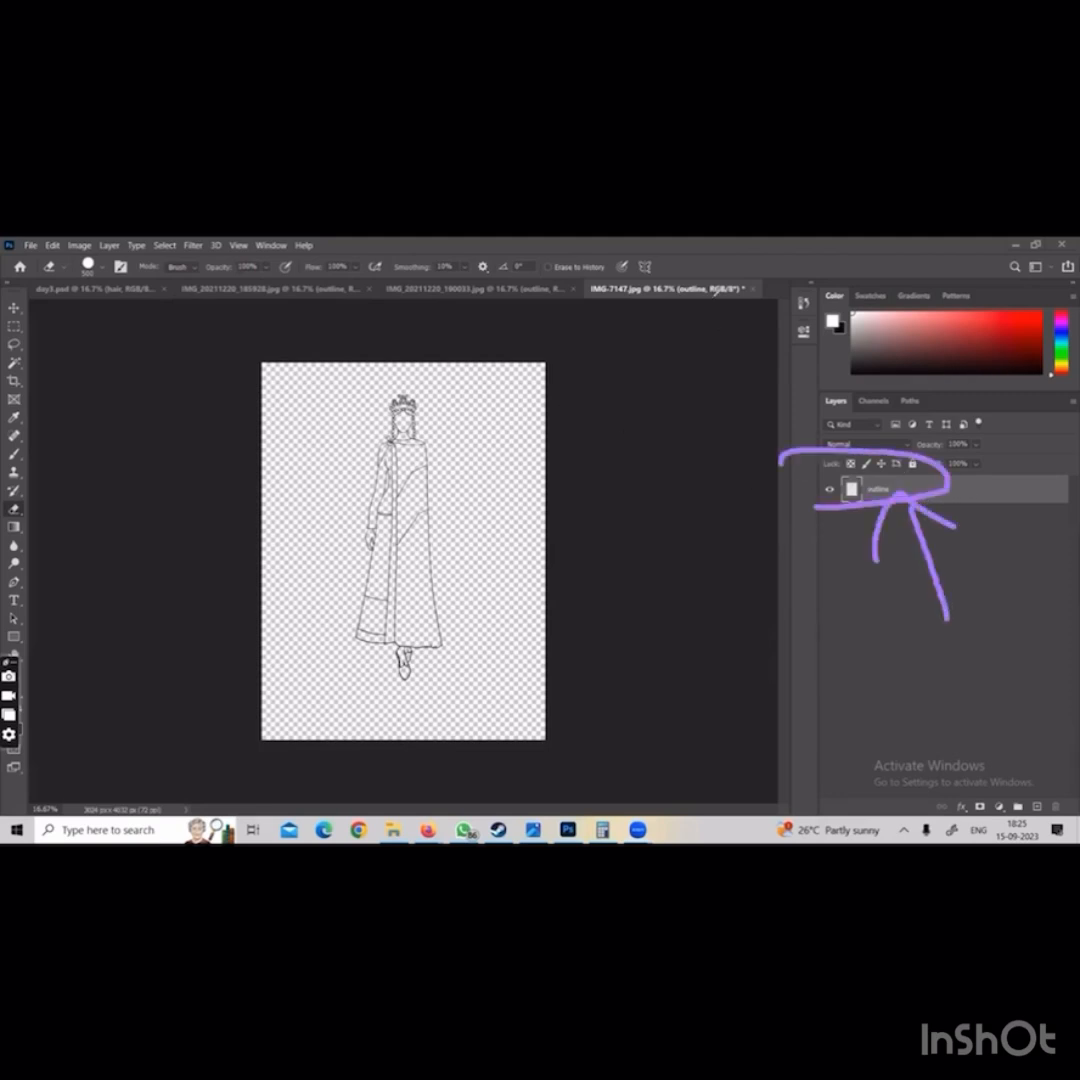
Lock all attributes of the outline layer
left_click(912, 464)
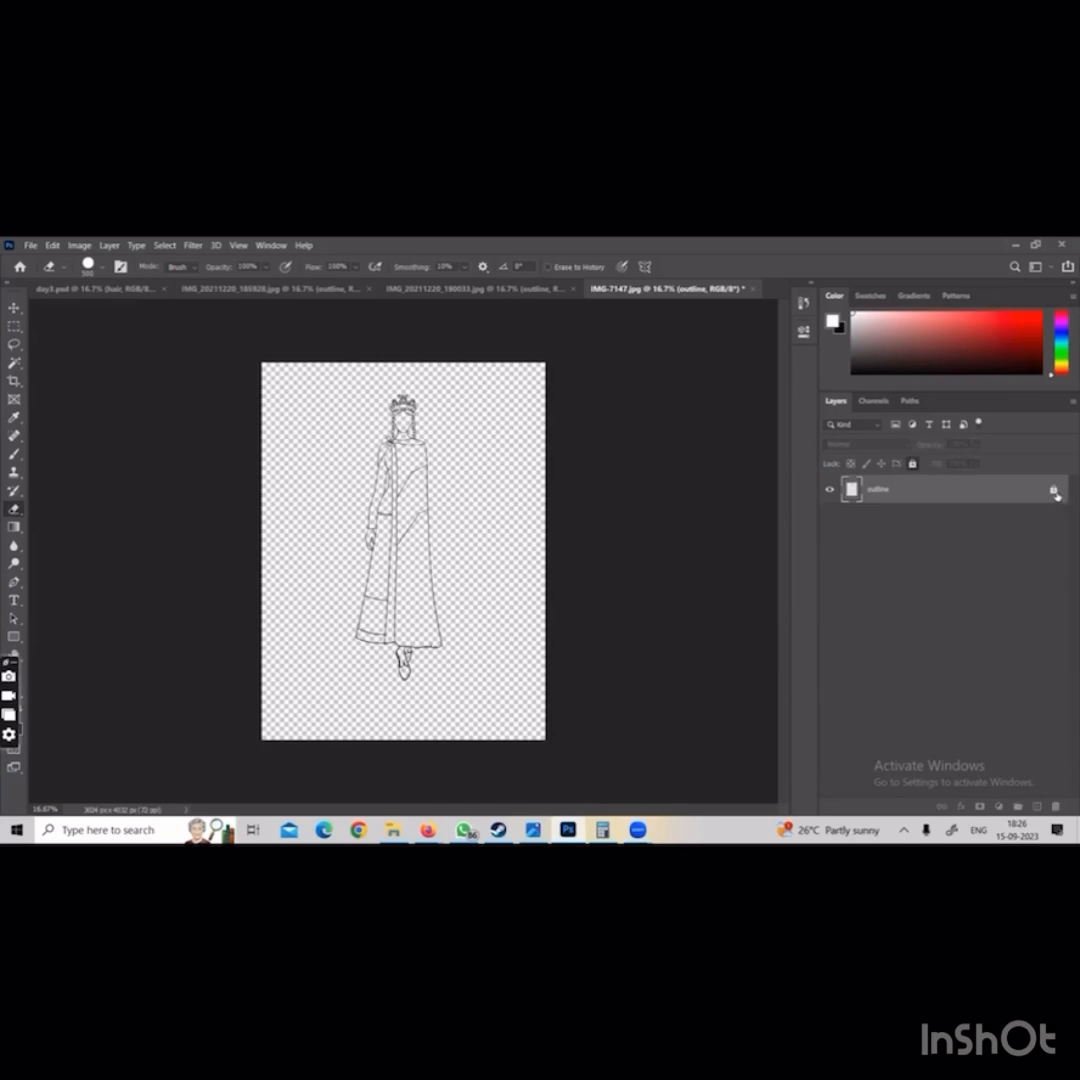
left_click(912, 464)
left_click(914, 465)
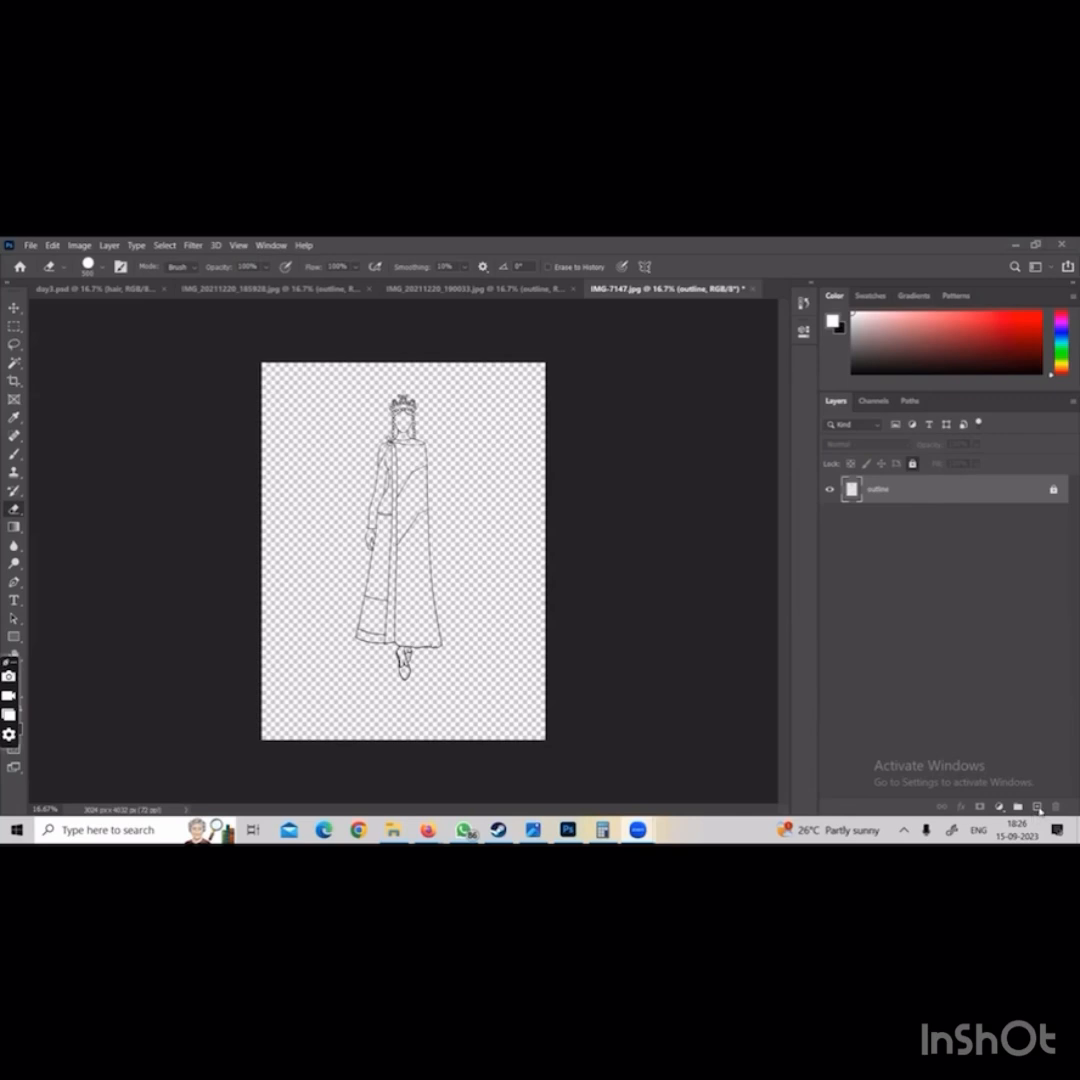
Add a new layer above the outline layer and rename it bg
left_click(1036, 807)
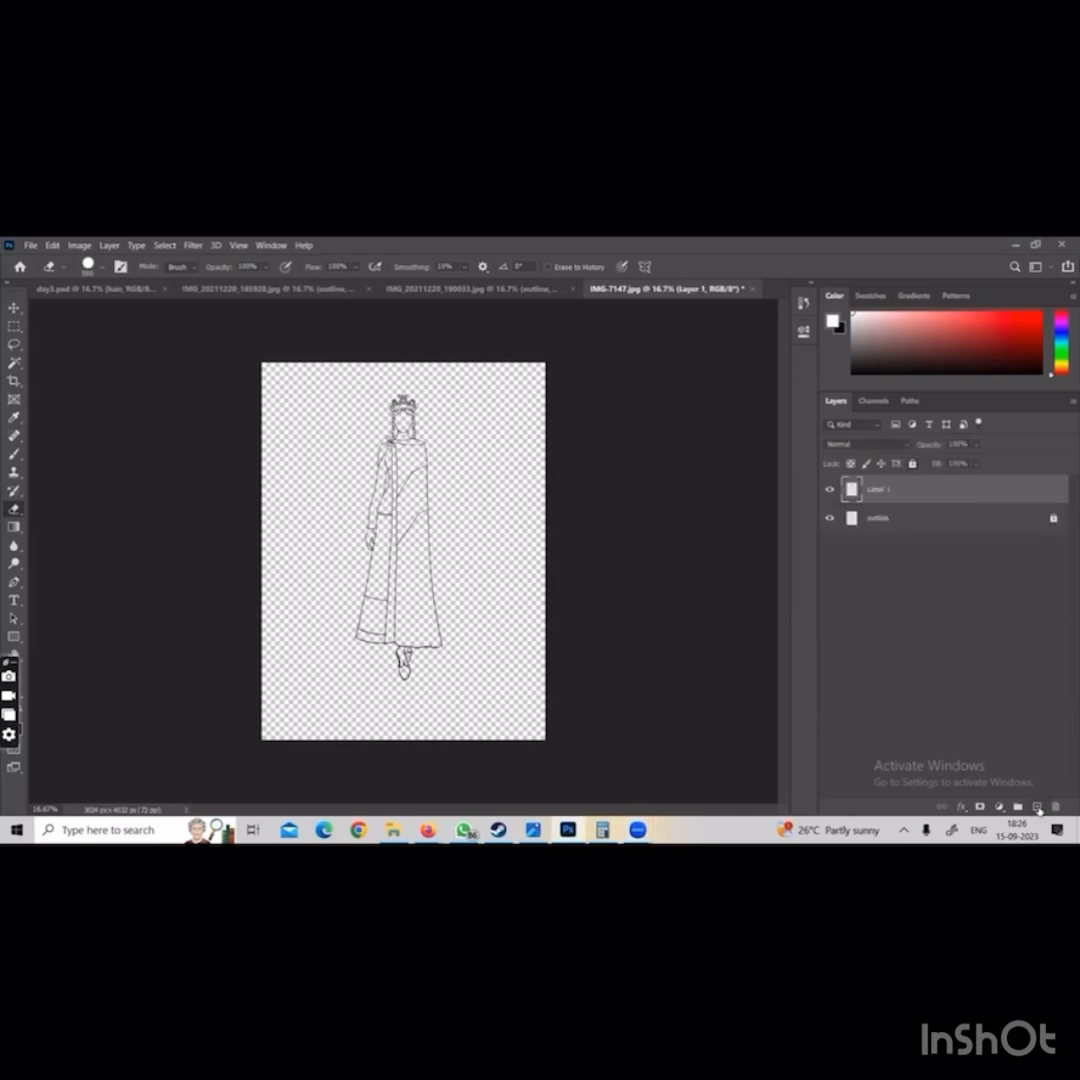
double_click(878, 490)
type("hai")
key("Return")
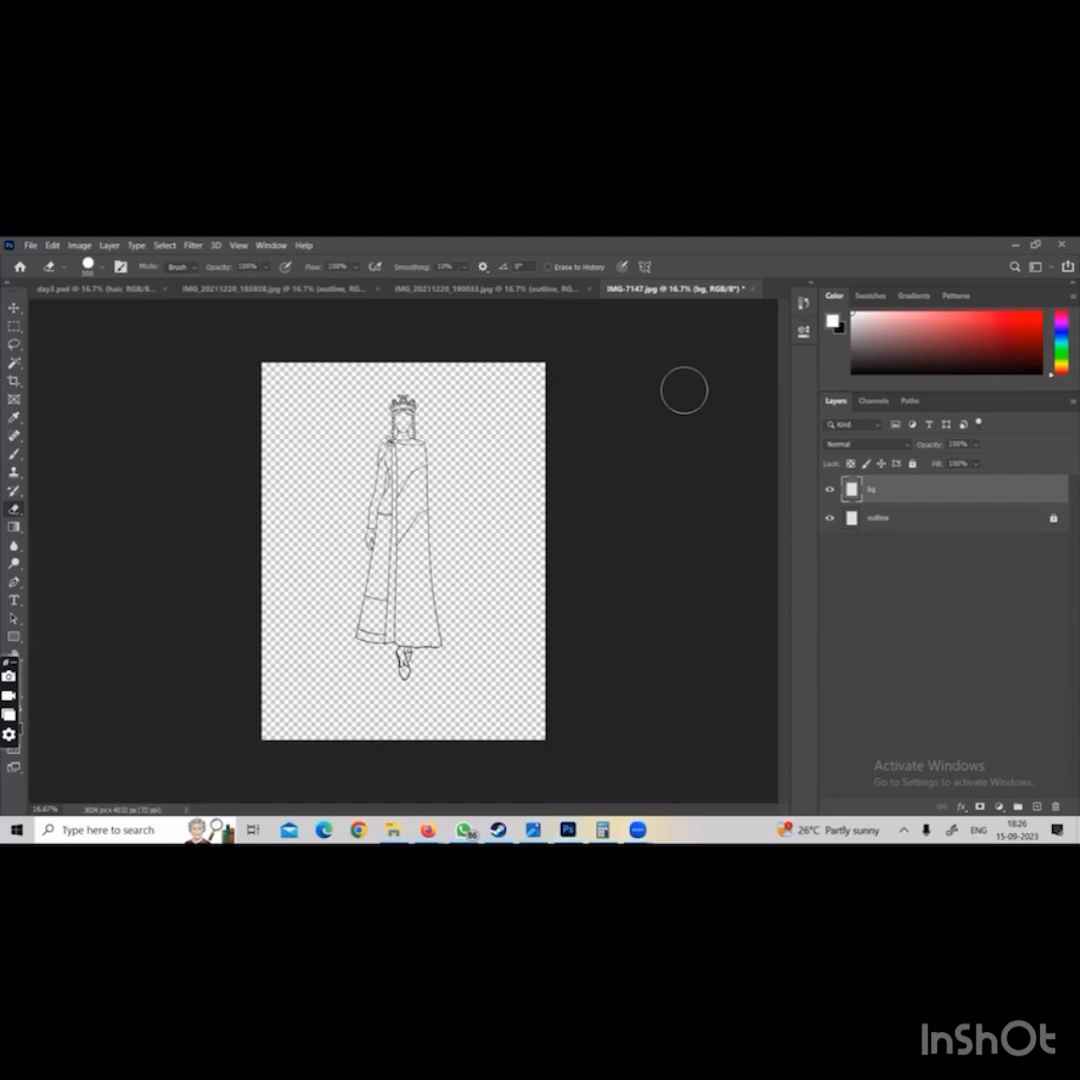
mouse_move(835, 478)
left_mouse_down()
mouse_move(867, 474)
mouse_move(845, 502)
left_mouse_up()
left_click_drag(882, 441, 881, 464)
left_click_drag(877, 441, 882, 451)
mouse_move(900, 445)
left_mouse_down()
mouse_move(906, 458)
mouse_move(937, 446)
left_mouse_up()
left_click(905, 433)
left_click_drag(942, 429, 921, 452)
mouse_move(948, 432)
left_mouse_down()
mouse_move(1001, 418)
mouse_move(1014, 401)
mouse_move(1041, 386)
left_mouse_up()
left_click_drag(901, 484, 1036, 424)
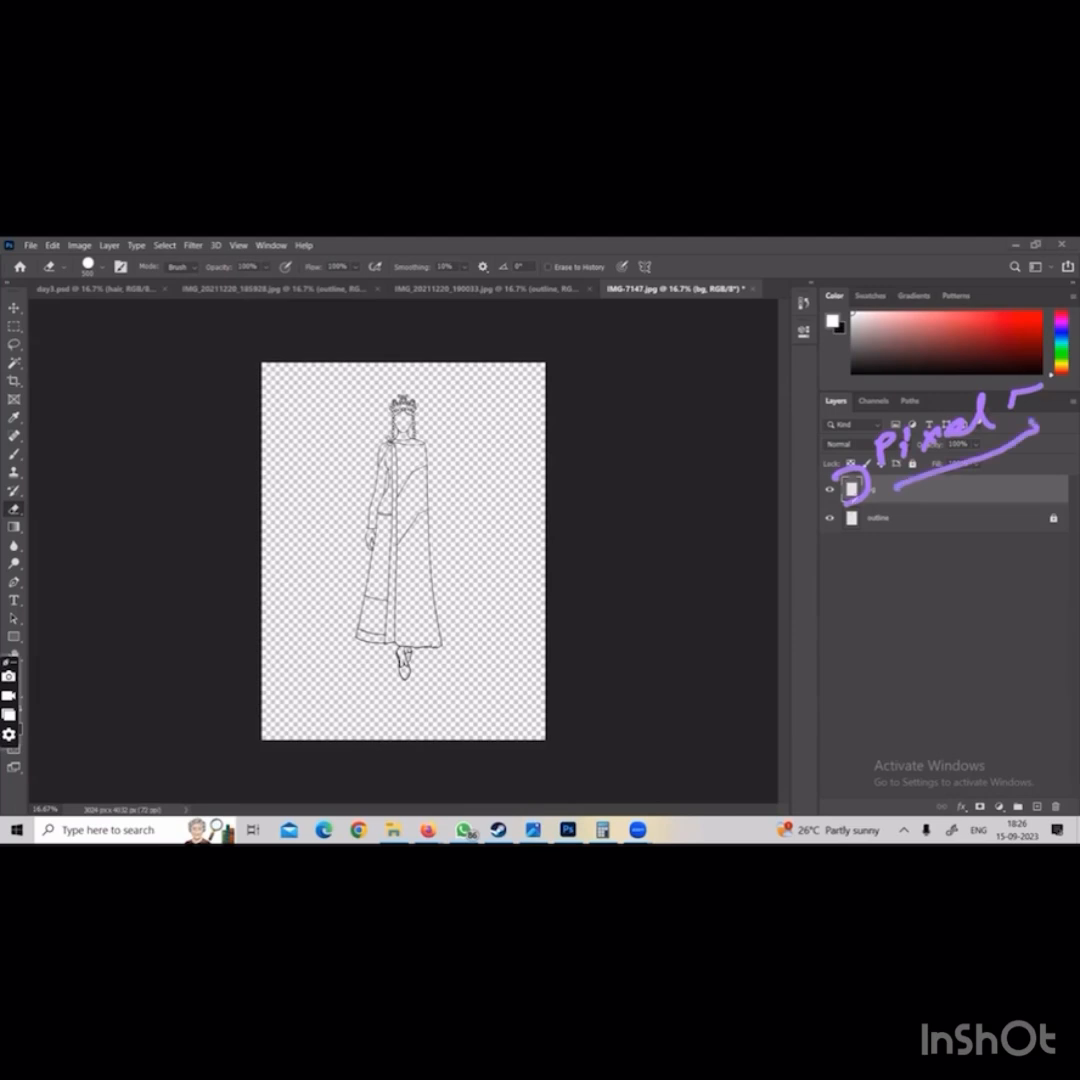
left_click_drag(838, 465, 612, 545)
left_click_drag(648, 484, 695, 533)
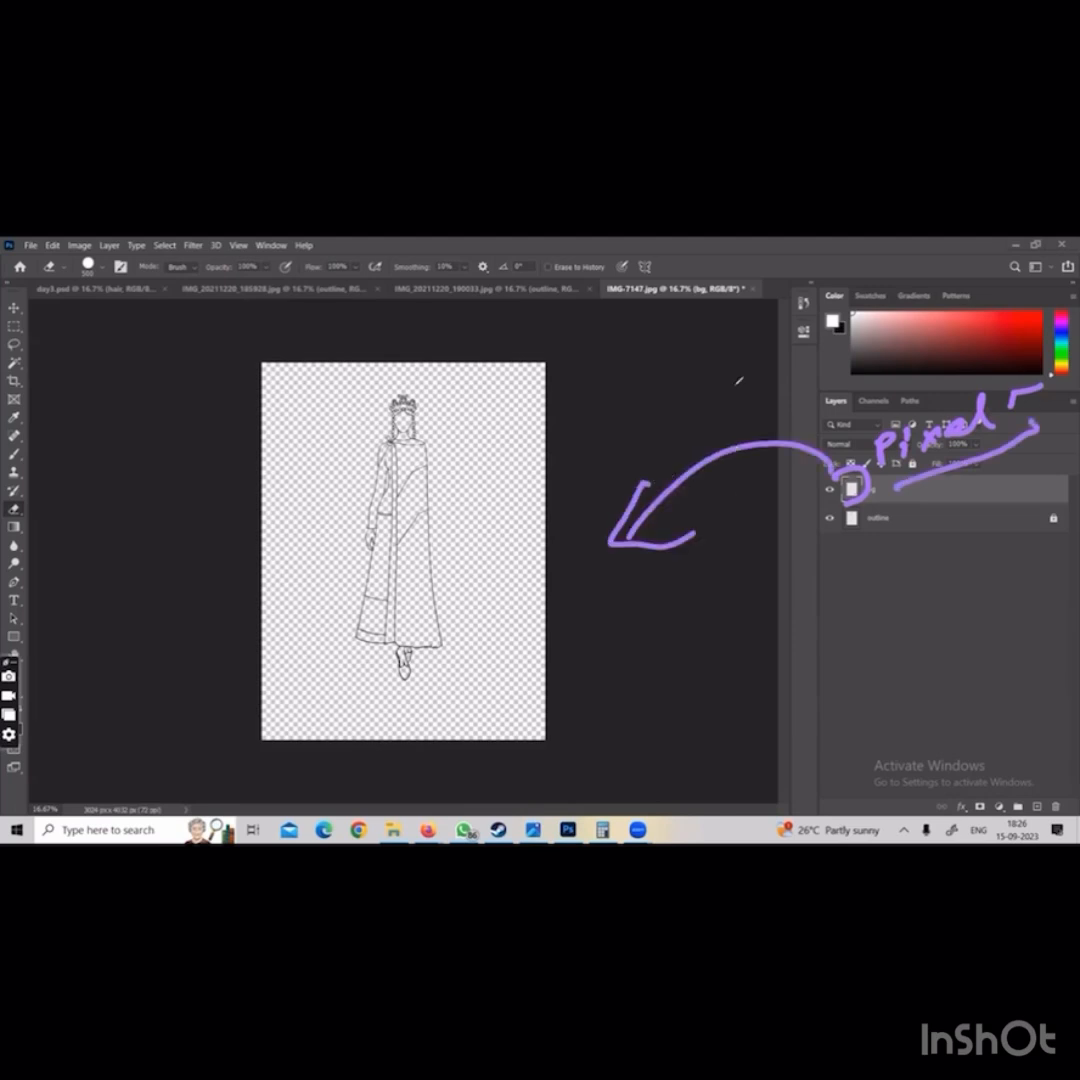
left_click(789, 261)
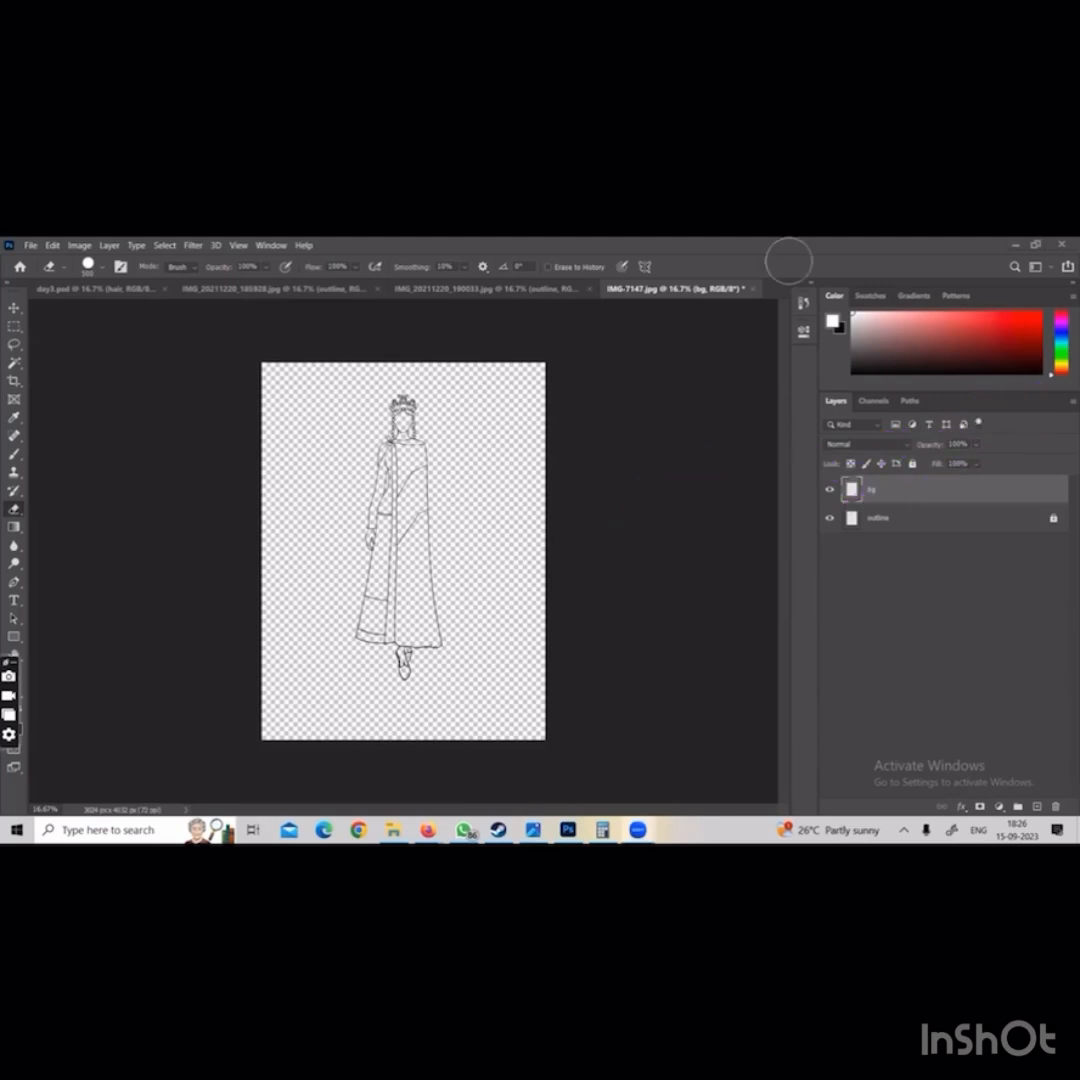
left_click_drag(12, 663, 22, 325)
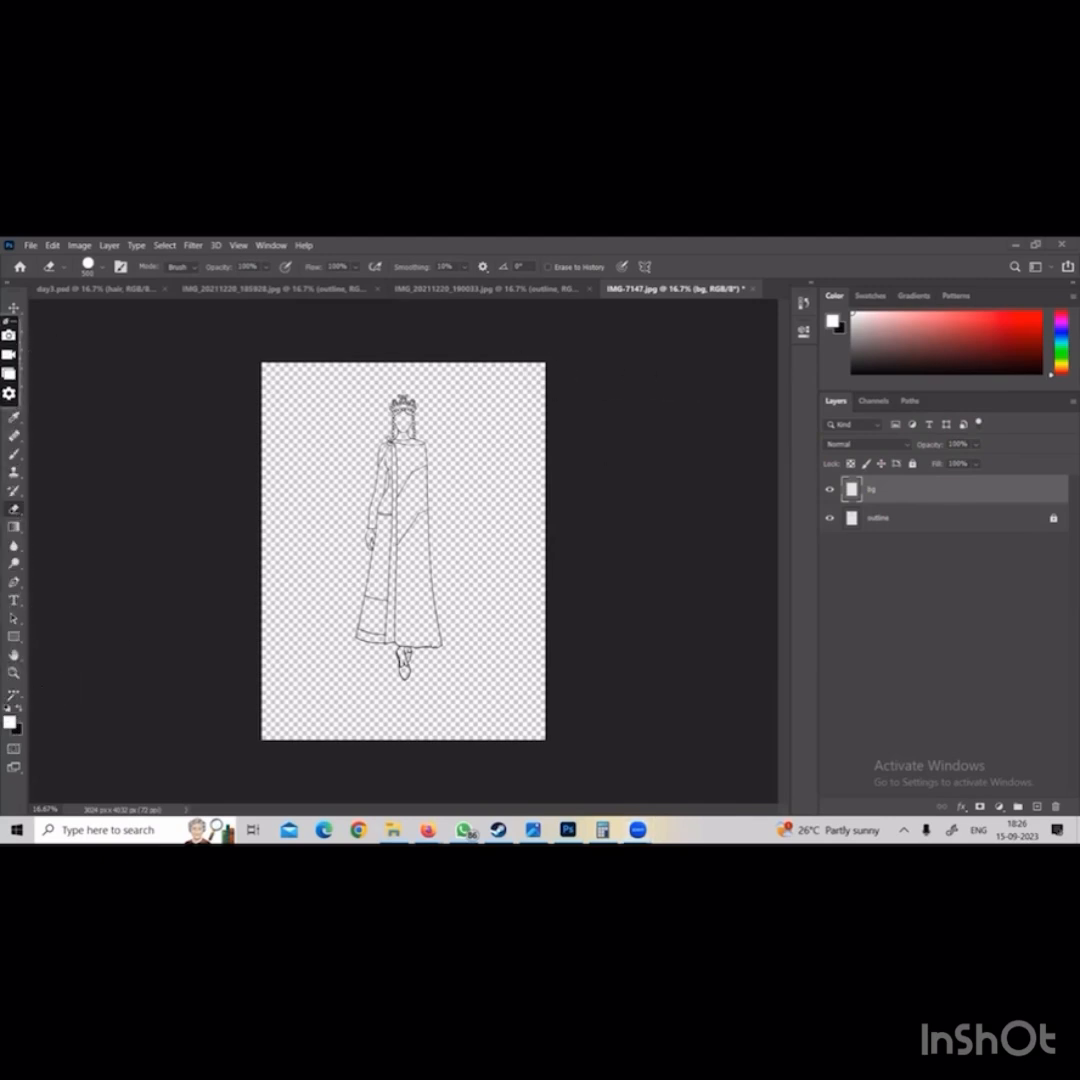
mouse_move(5, 702)
left_mouse_down()
mouse_move(32, 749)
mouse_move(9, 750)
left_mouse_up()
left_click_drag(43, 686, 106, 617)
mouse_move(46, 649)
left_mouse_down()
mouse_move(42, 685)
mouse_move(83, 681)
left_mouse_up()
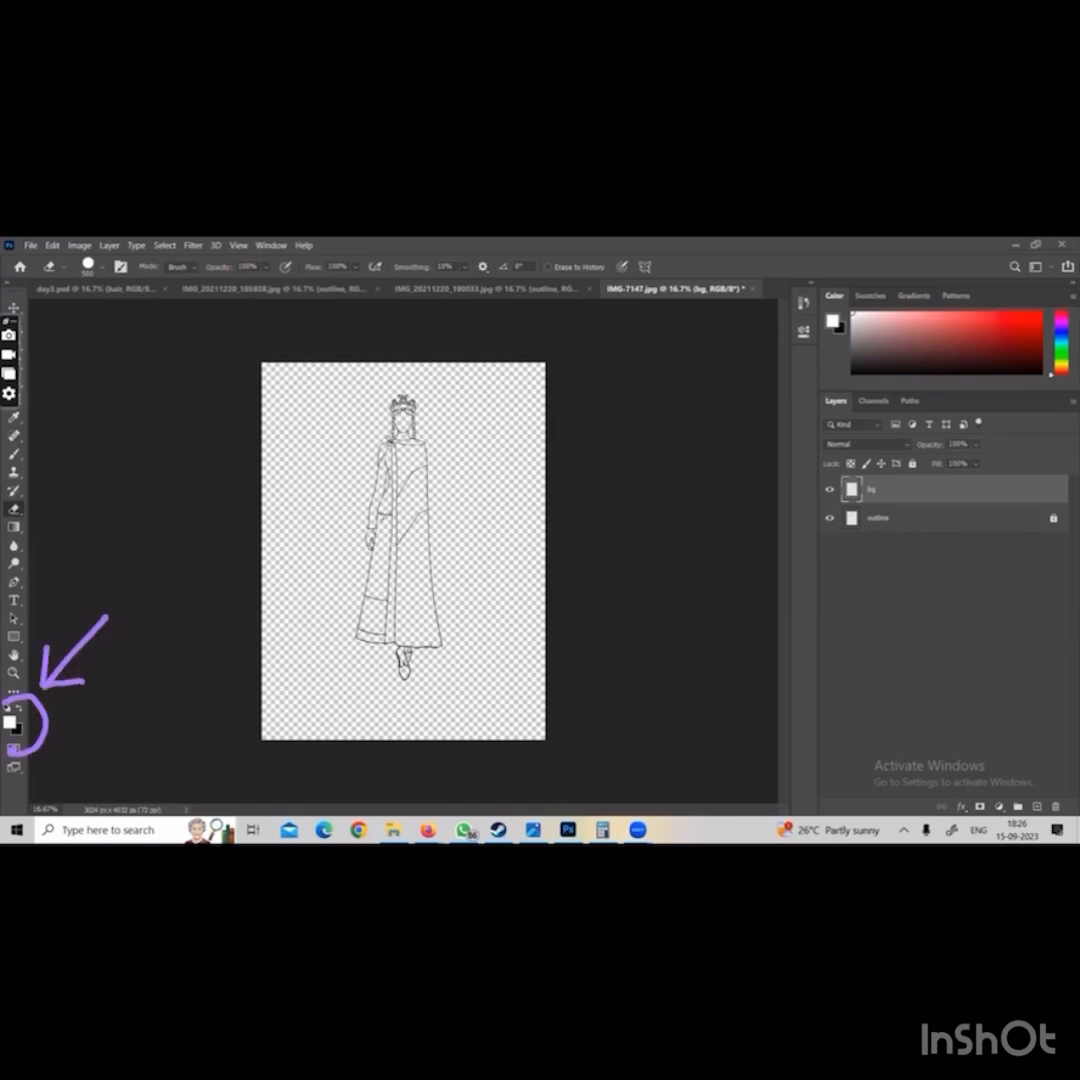
mouse_move(472, 496)
left_mouse_down()
mouse_move(511, 496)
mouse_move(509, 531)
mouse_move(469, 499)
mouse_move(500, 517)
mouse_move(530, 514)
mouse_move(508, 553)
mouse_move(499, 522)
left_mouse_up()
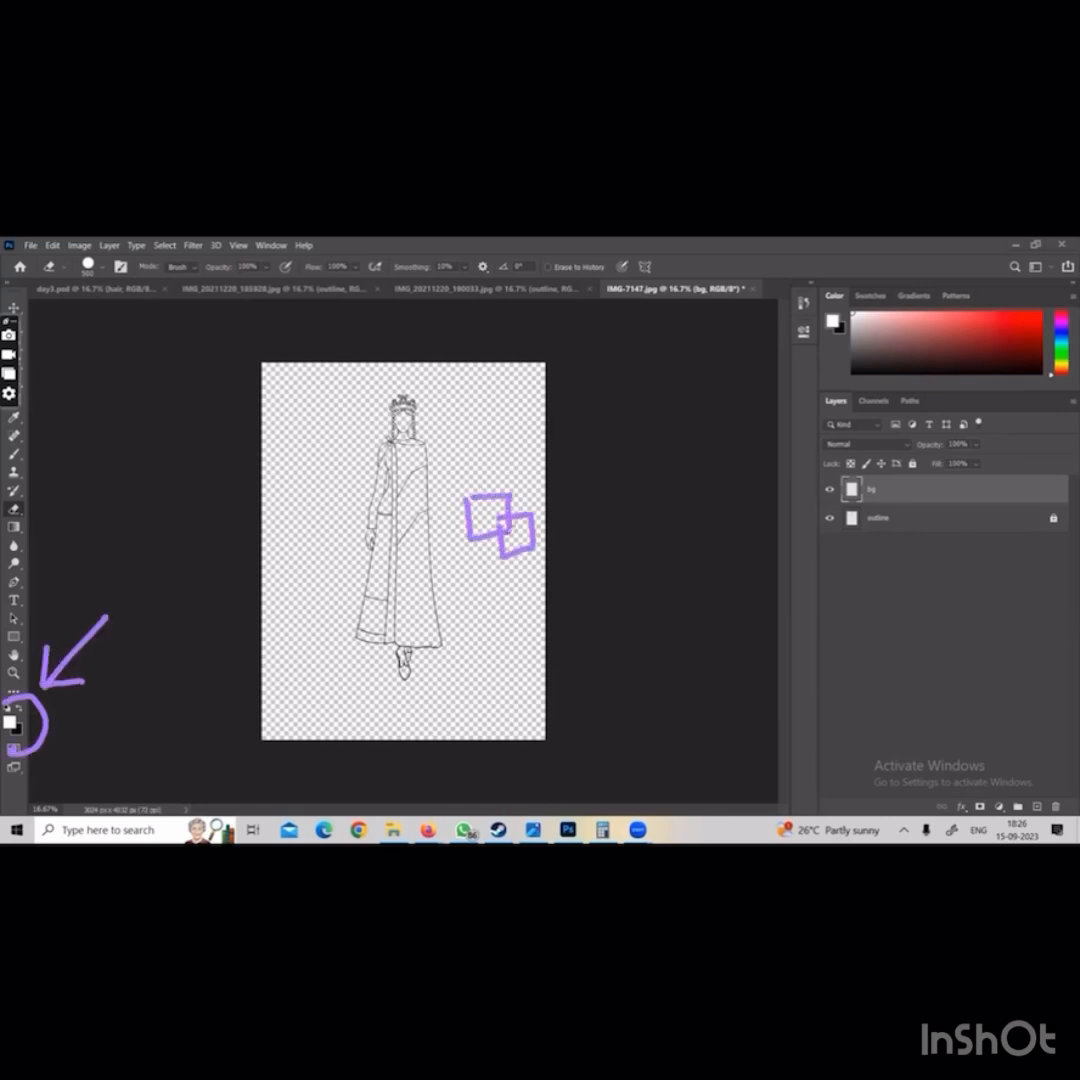
left_click(606, 304)
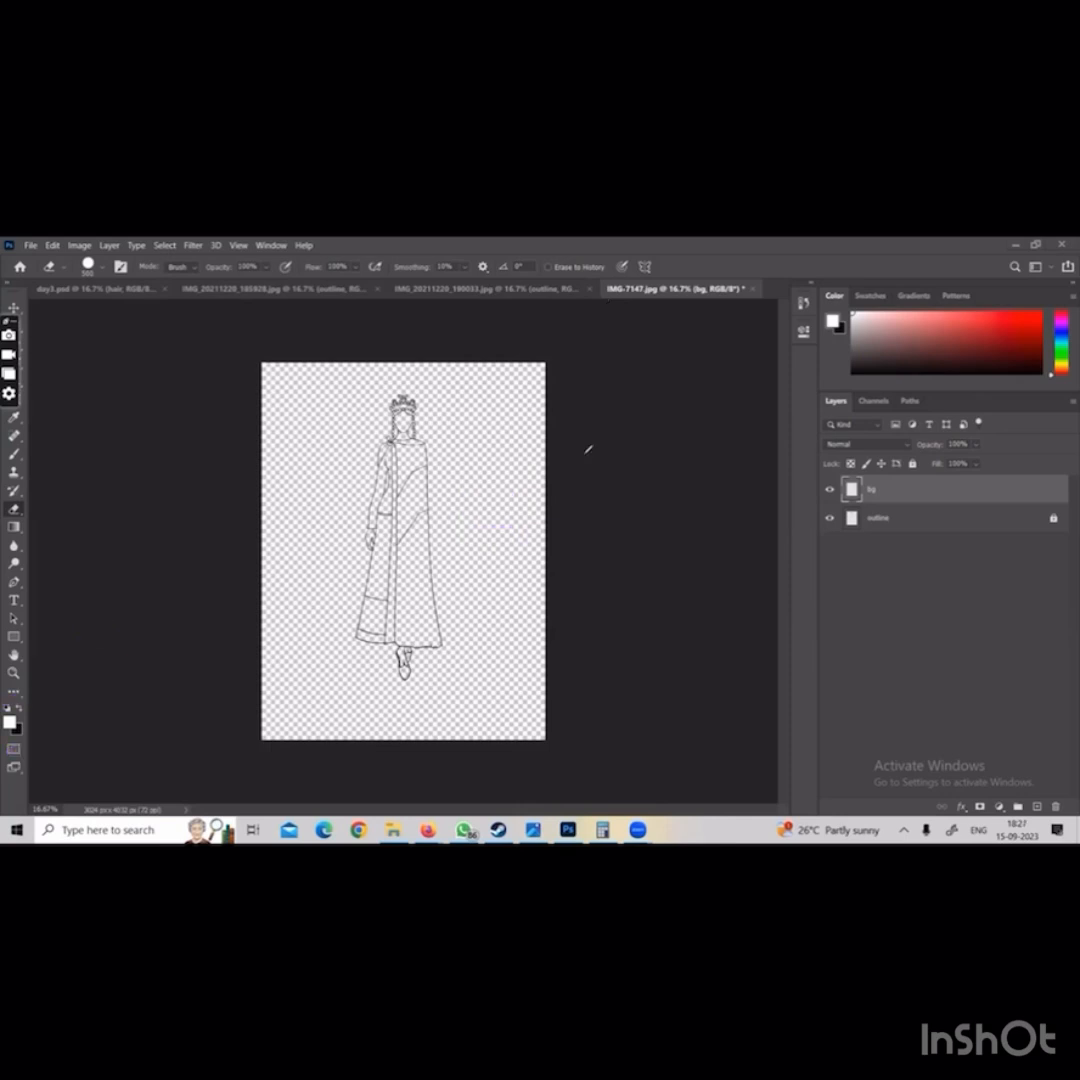
left_click_drag(573, 456, 577, 499)
left_click_drag(567, 460, 575, 498)
mouse_move(600, 462)
left_mouse_down()
mouse_move(603, 471)
mouse_move(631, 442)
mouse_move(662, 463)
left_mouse_up()
mouse_move(683, 432)
left_mouse_down()
mouse_move(668, 463)
mouse_move(723, 410)
mouse_move(768, 412)
left_mouse_up()
mouse_move(603, 522)
left_mouse_down()
mouse_move(618, 618)
mouse_move(660, 520)
mouse_move(704, 540)
mouse_move(730, 500)
mouse_move(790, 580)
left_mouse_up()
left_click_drag(795, 500, 968, 418)
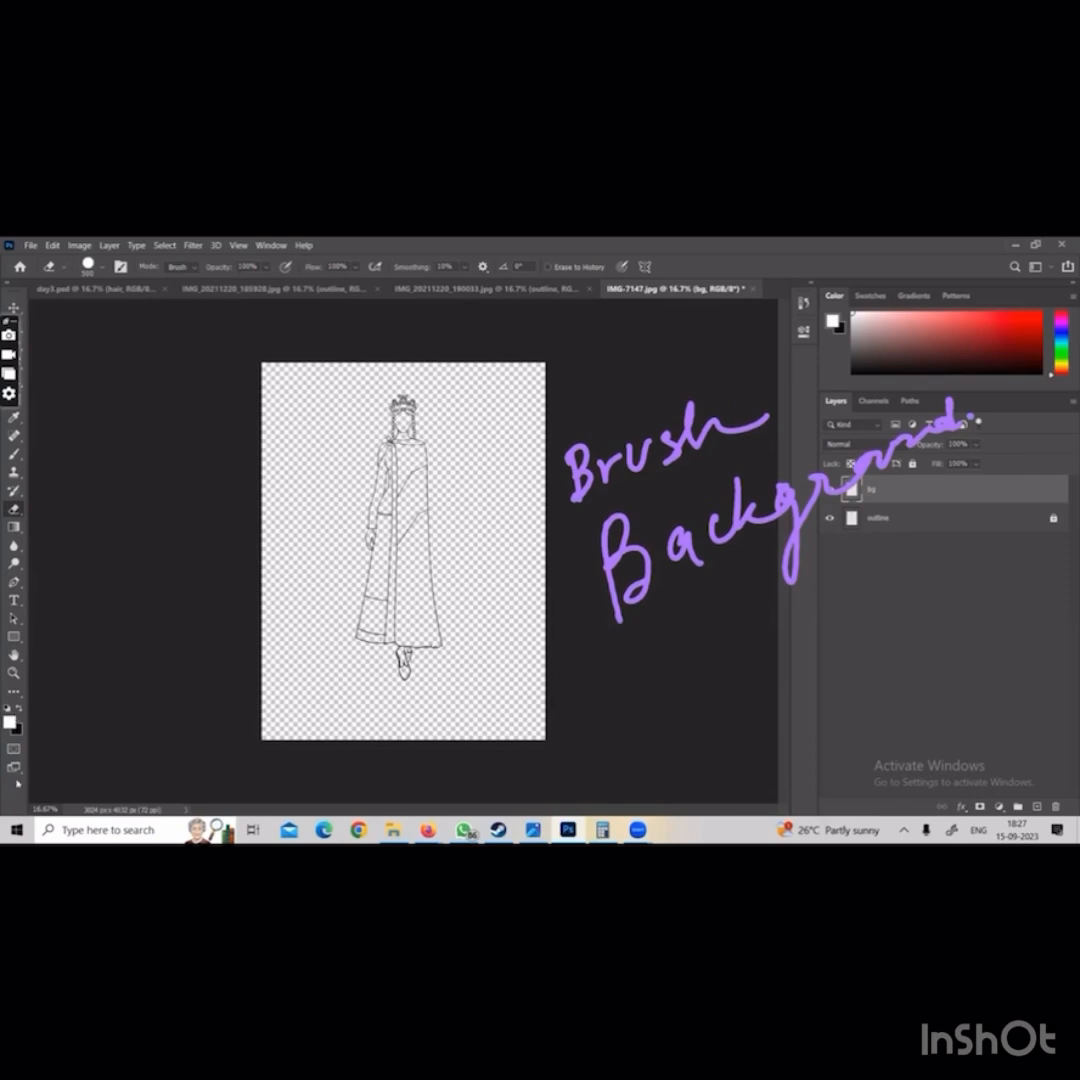
Set the foreground colour to red and paint a solid patch beside the figure's arm with the Brush on the bg layer
key("b")
left_click(8, 726)
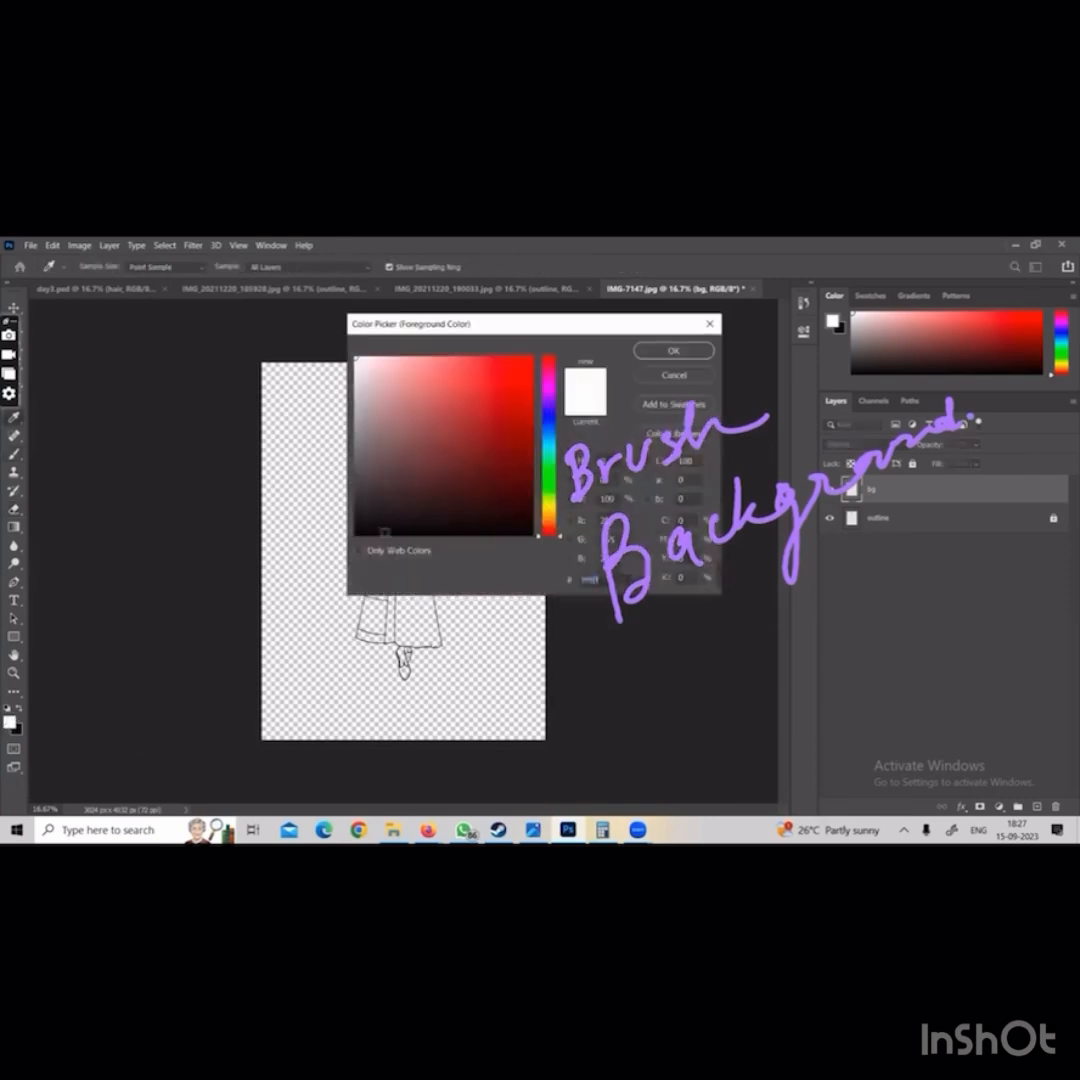
left_click(528, 405)
left_click(672, 351)
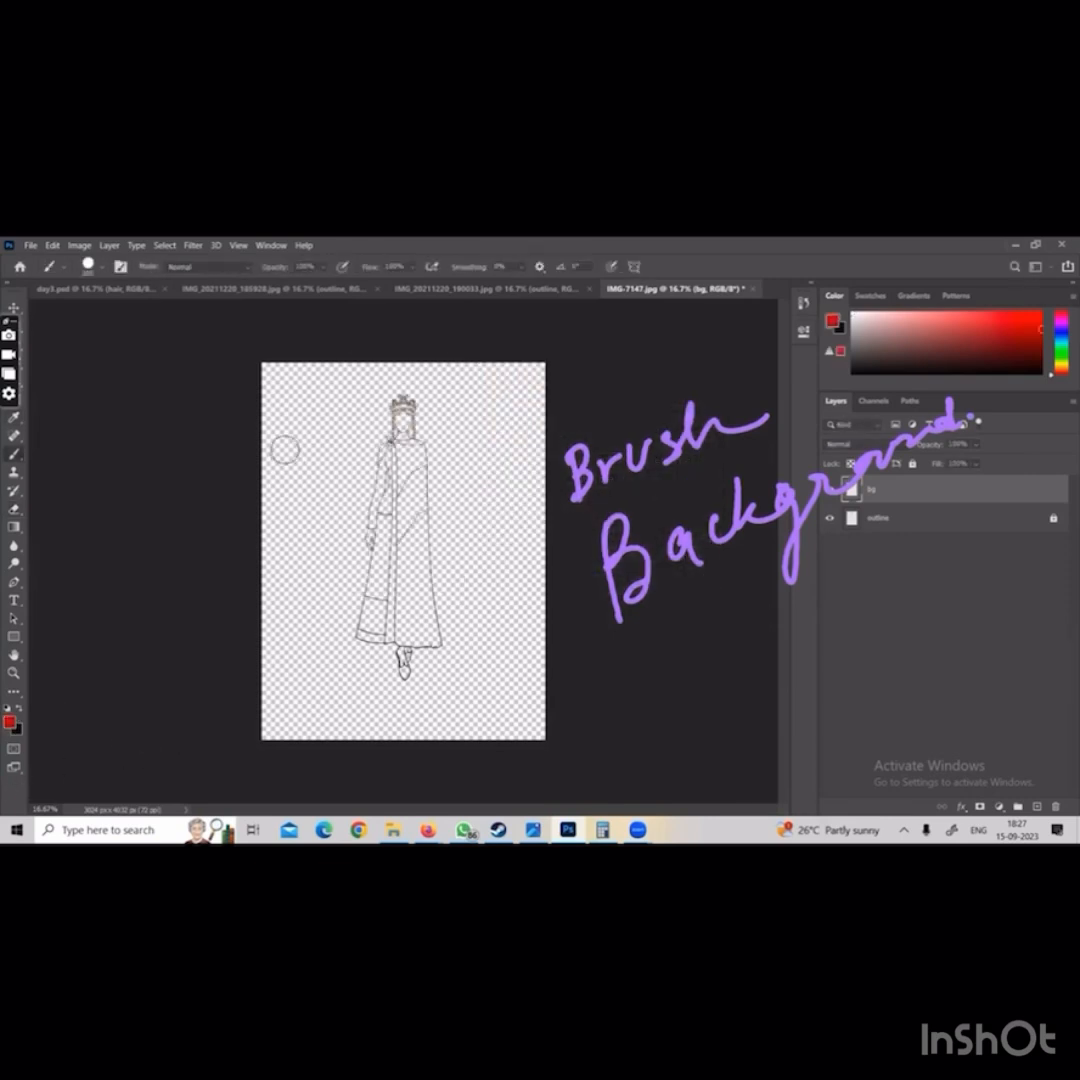
mouse_move(297, 442)
left_mouse_down()
mouse_move(301, 570)
mouse_move(280, 585)
mouse_move(272, 445)
mouse_move(292, 555)
left_mouse_up()
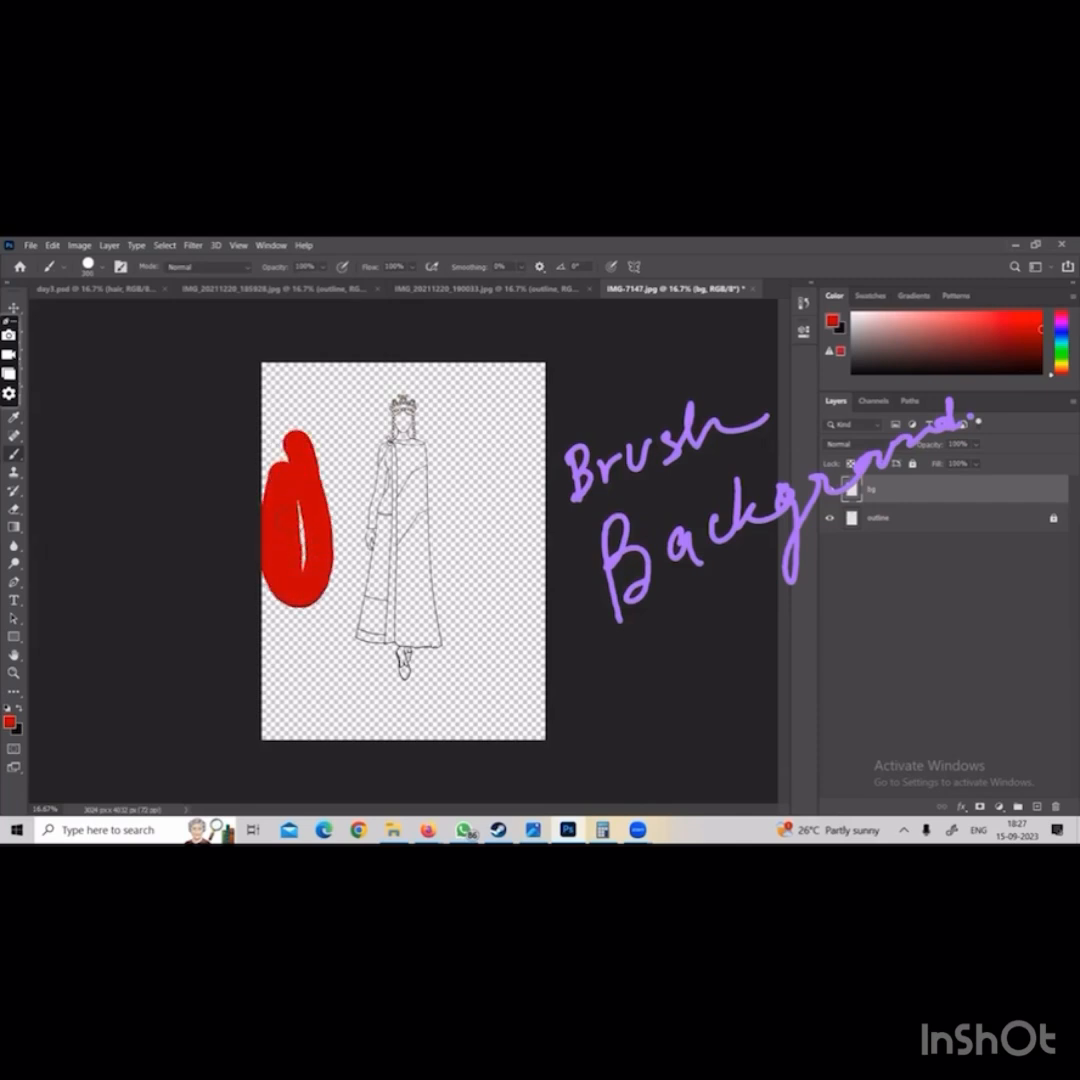
left_click_drag(297, 470, 297, 560)
Erase the red patch from the bg layer and adjust the eraser size
key("e")
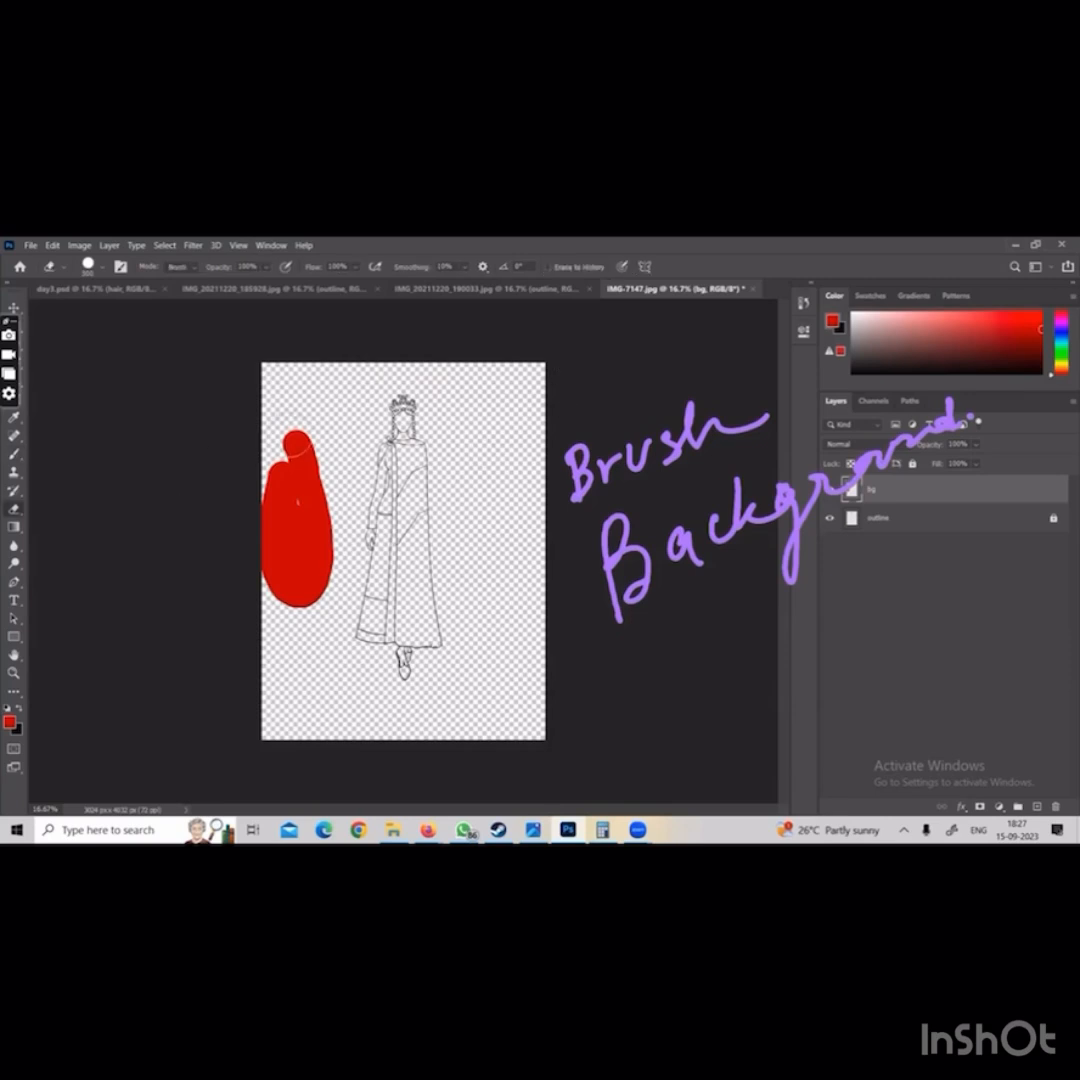
mouse_move(292, 448)
left_mouse_down()
mouse_move(290, 545)
mouse_move(314, 588)
mouse_move(253, 470)
left_mouse_up()
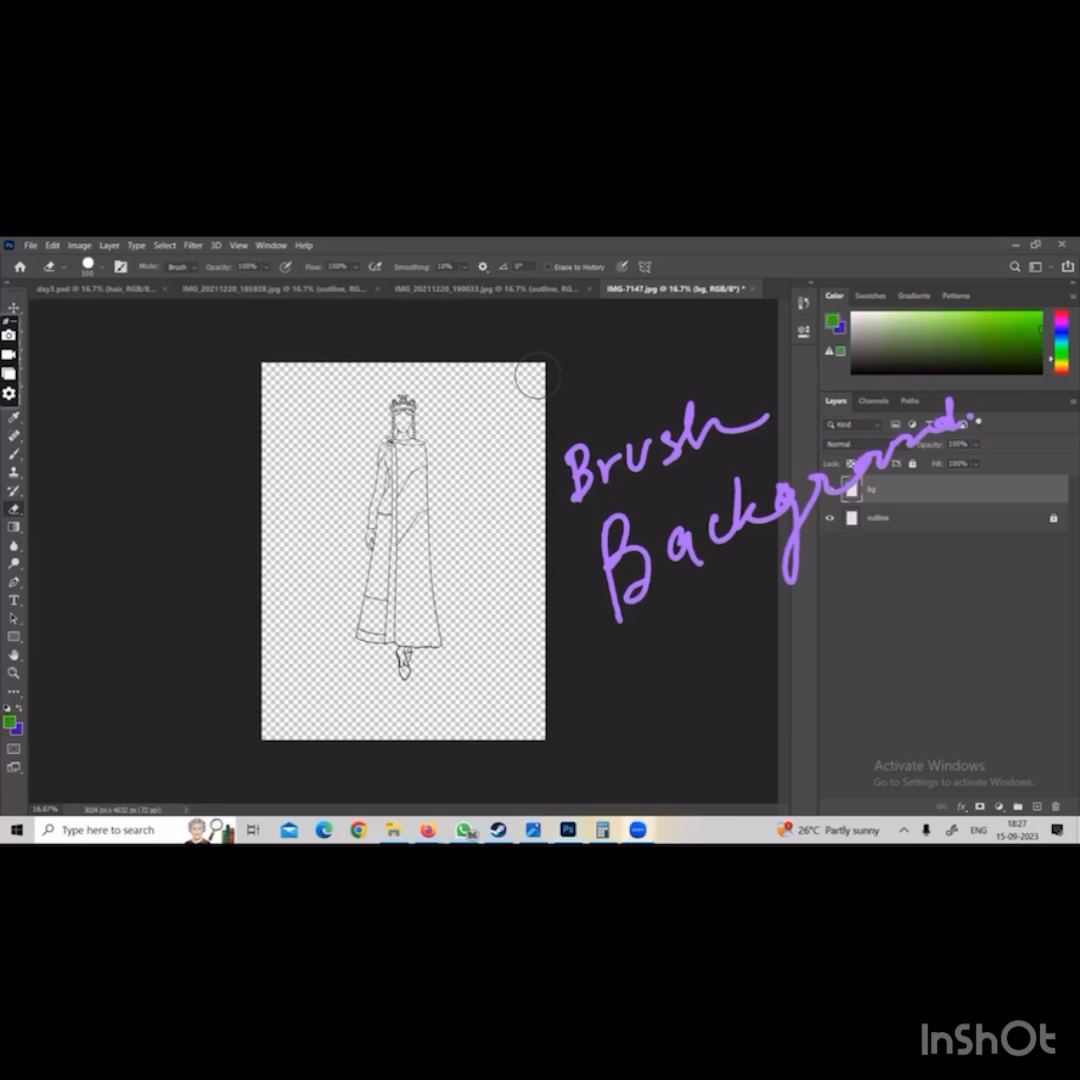
left_click(147, 646)
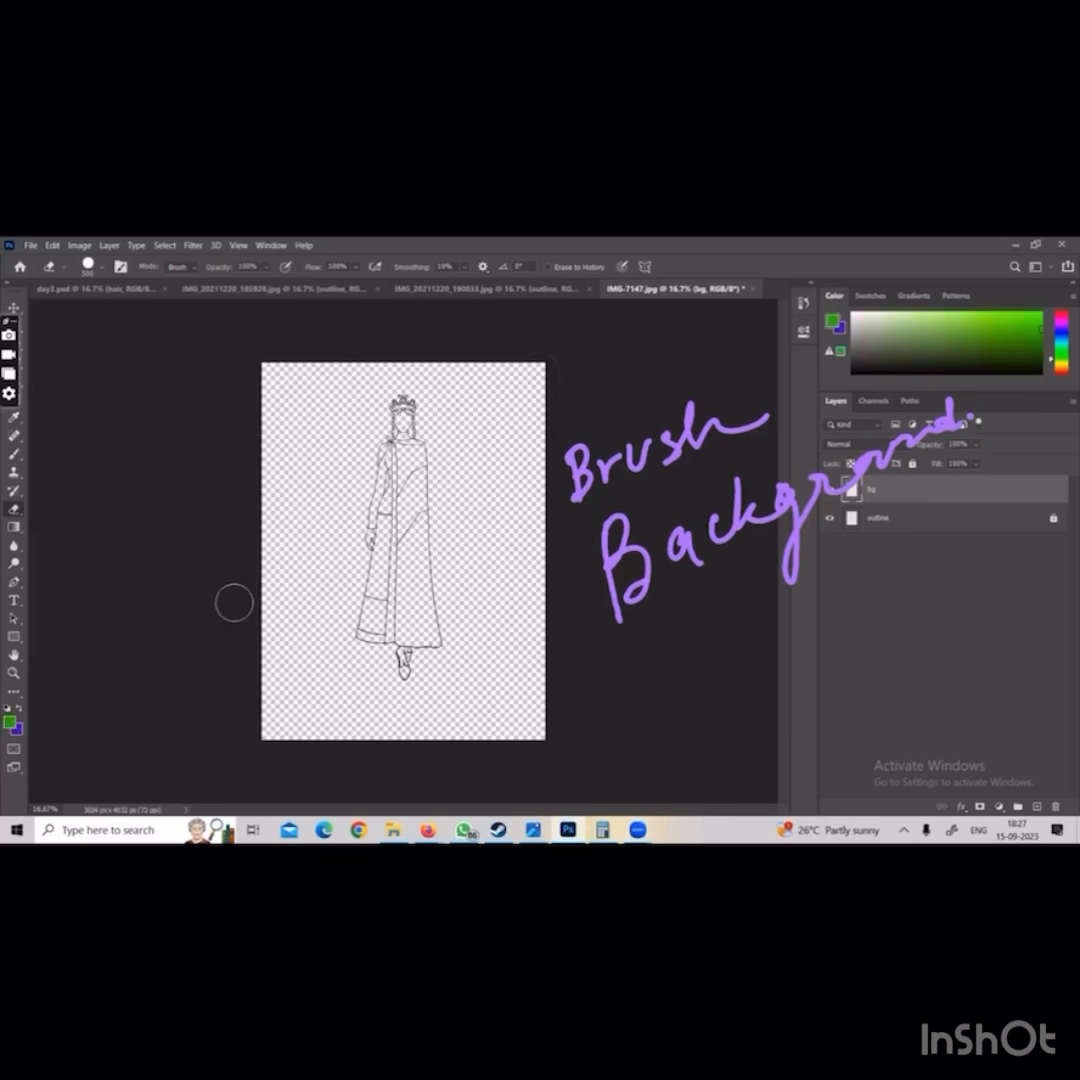
key("bracketleft")
key("bracketleft")
key("bracketleft")
key("bracketleft")
key("bracketleft")
key("bracketleft")
key("bracketright")
Try two vertical green brush strokes beside the figure on the bg layer and undo both
key("b")
left_click_drag(293, 465, 300, 565)
mouse_move(300, 595)
left_mouse_down()
mouse_move(308, 646)
mouse_move(304, 675)
mouse_move(290, 682)
left_mouse_up()
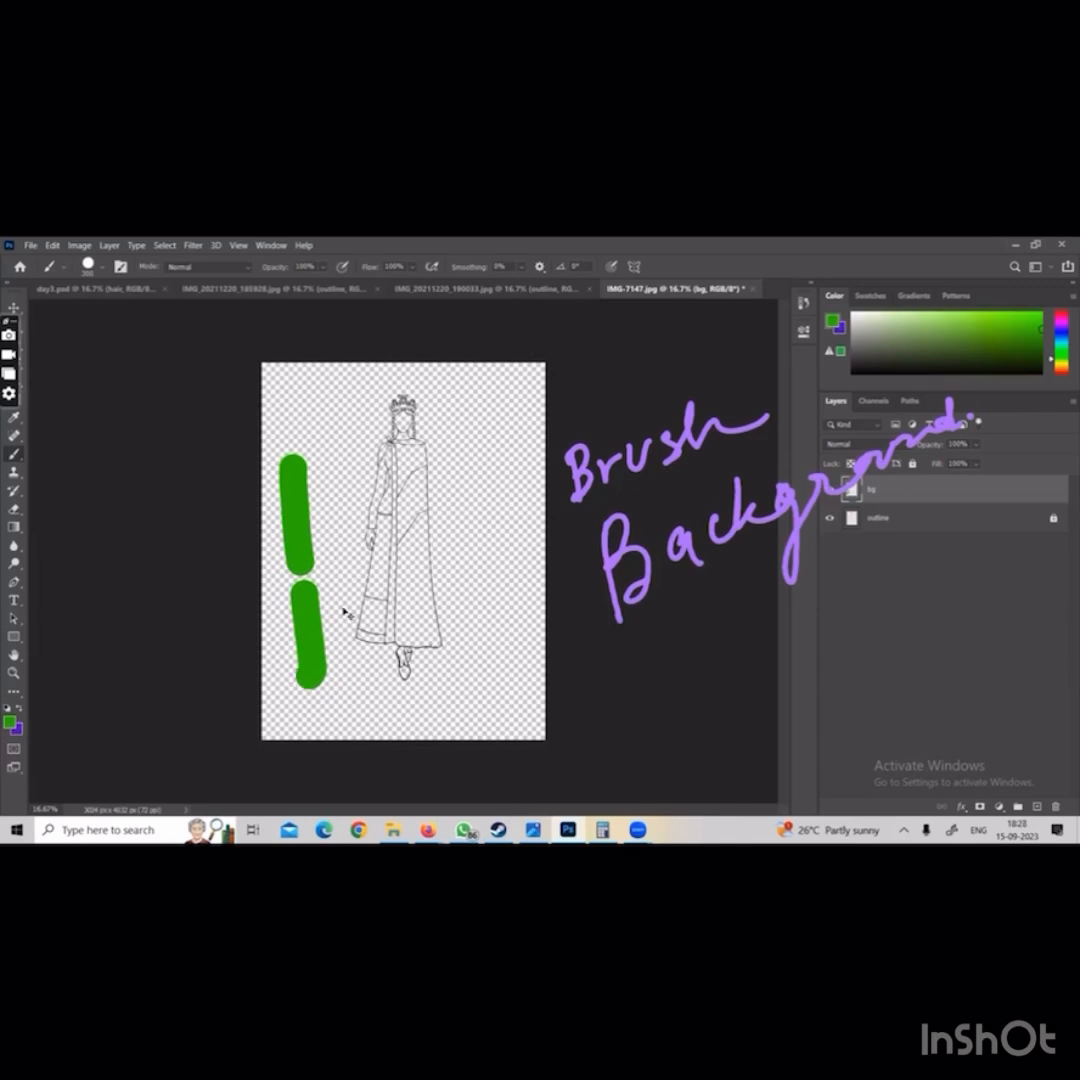
key("ctrl+z")
key("ctrl+z")
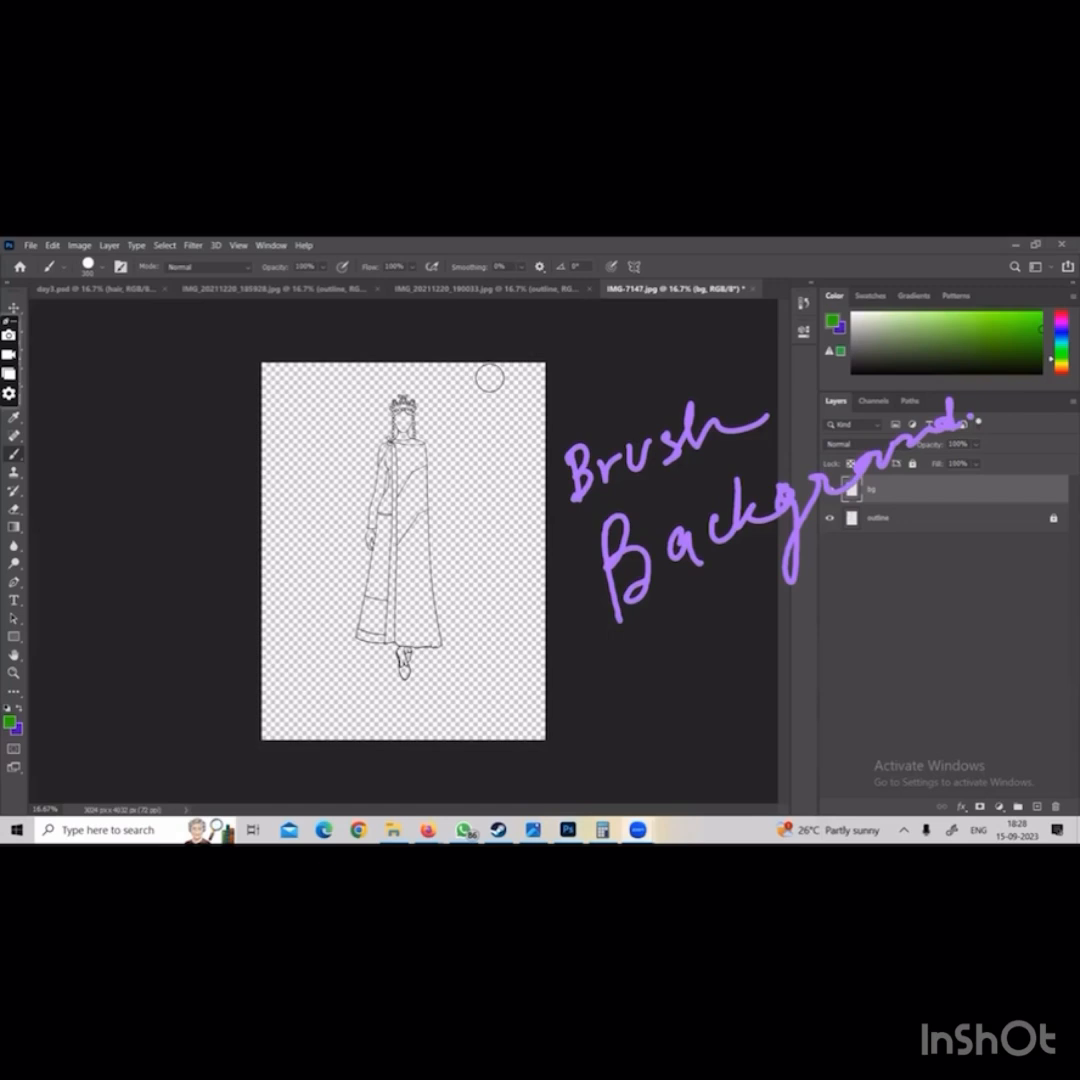
left_click(17, 731)
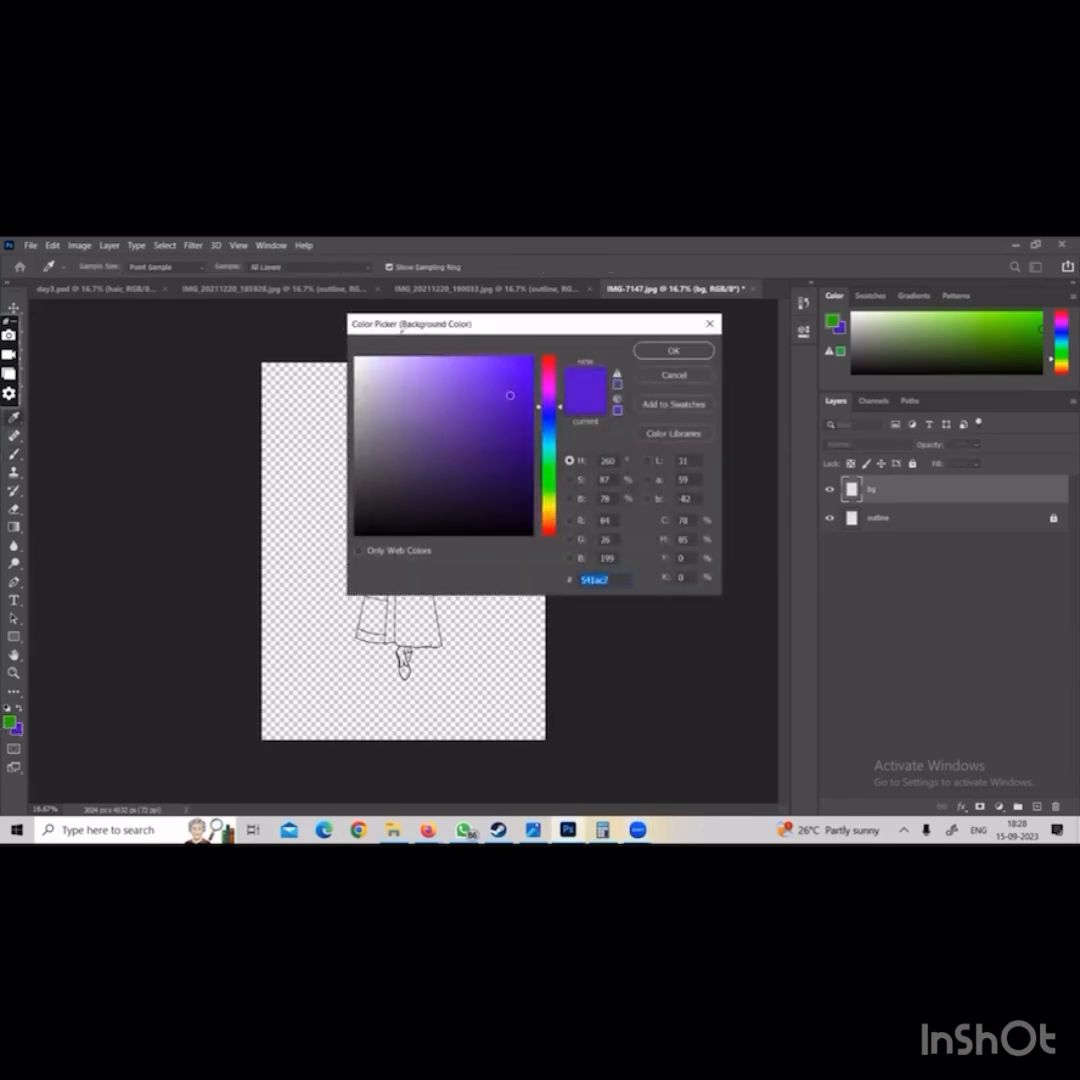
mouse_move(400, 333)
left_mouse_down()
mouse_move(488, 321)
mouse_move(469, 298)
mouse_move(416, 300)
mouse_move(462, 327)
mouse_move(453, 363)
mouse_move(498, 362)
left_mouse_up()
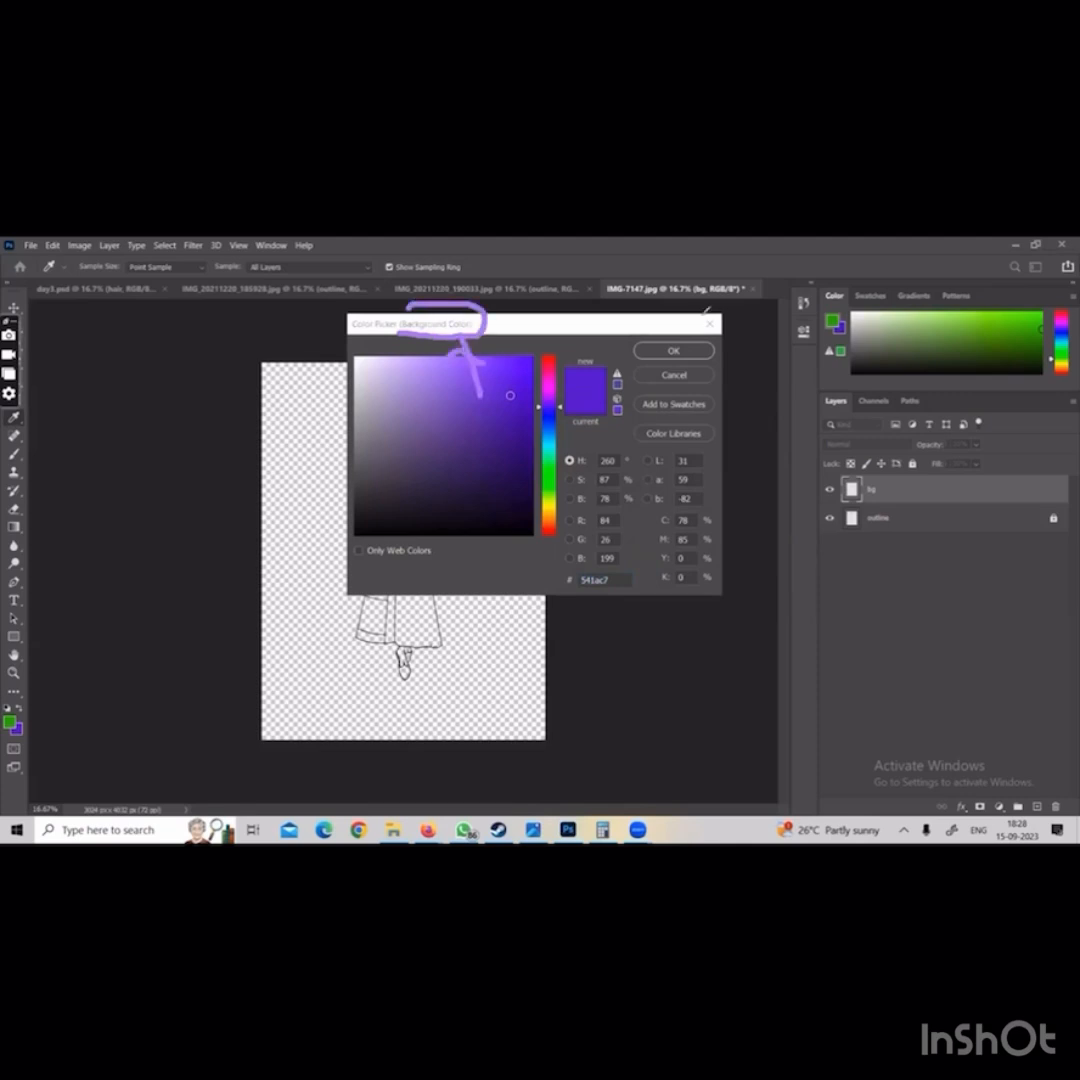
key("b")
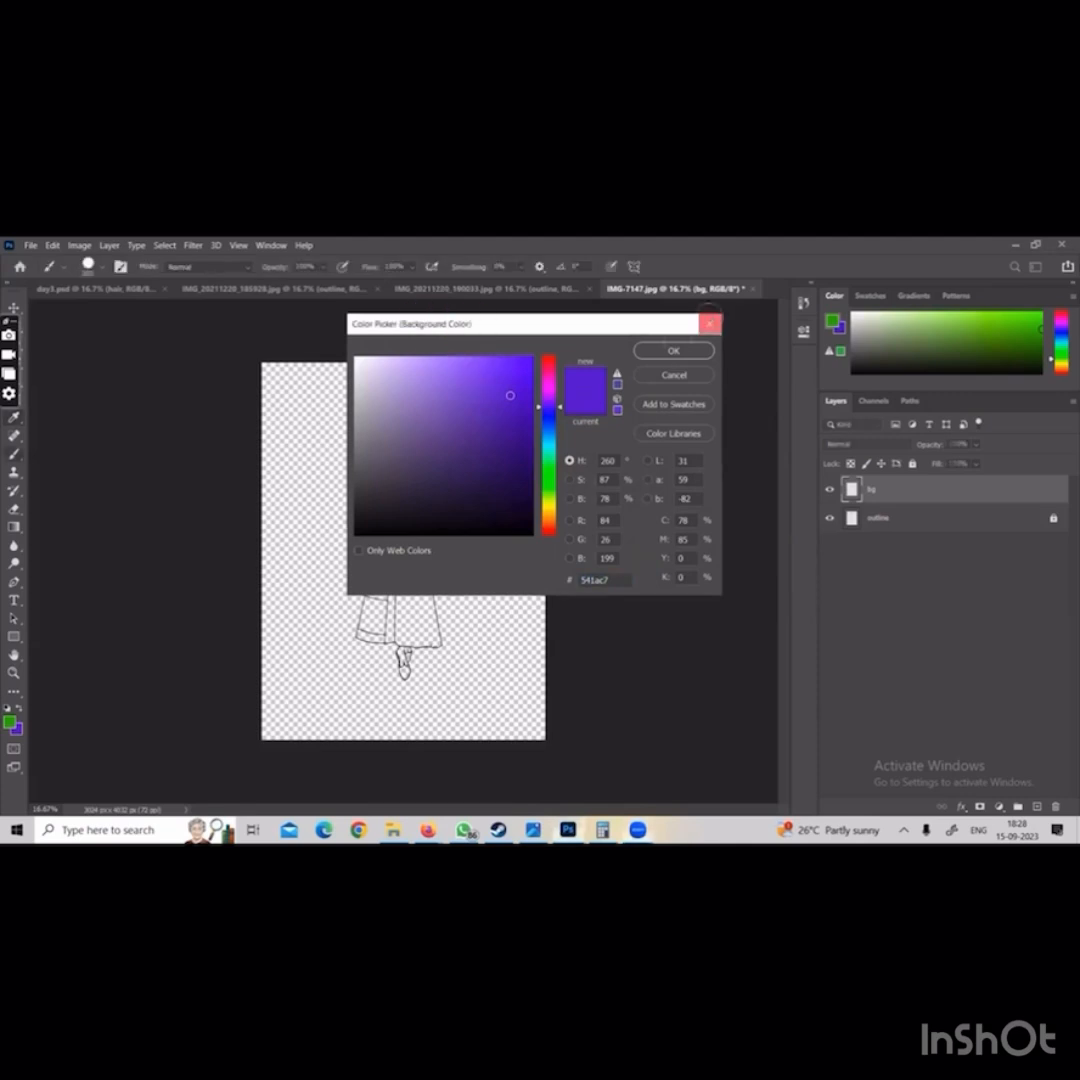
left_click(711, 323)
Try red shades for the background colour, from a pale greyish pink to dark red 420003
left_click(17, 730)
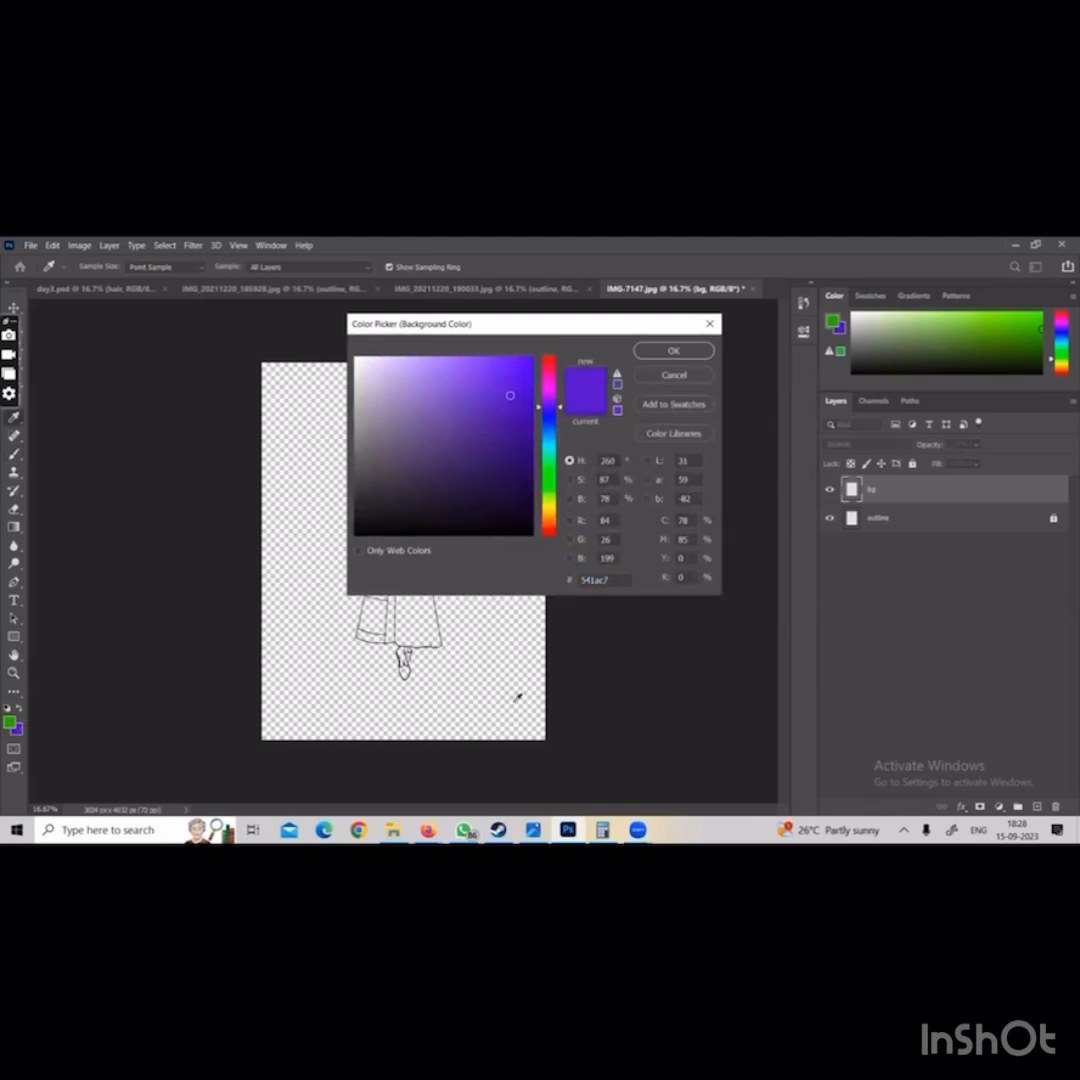
mouse_move(529, 351)
left_mouse_down()
mouse_move(533, 524)
mouse_move(567, 293)
left_mouse_up()
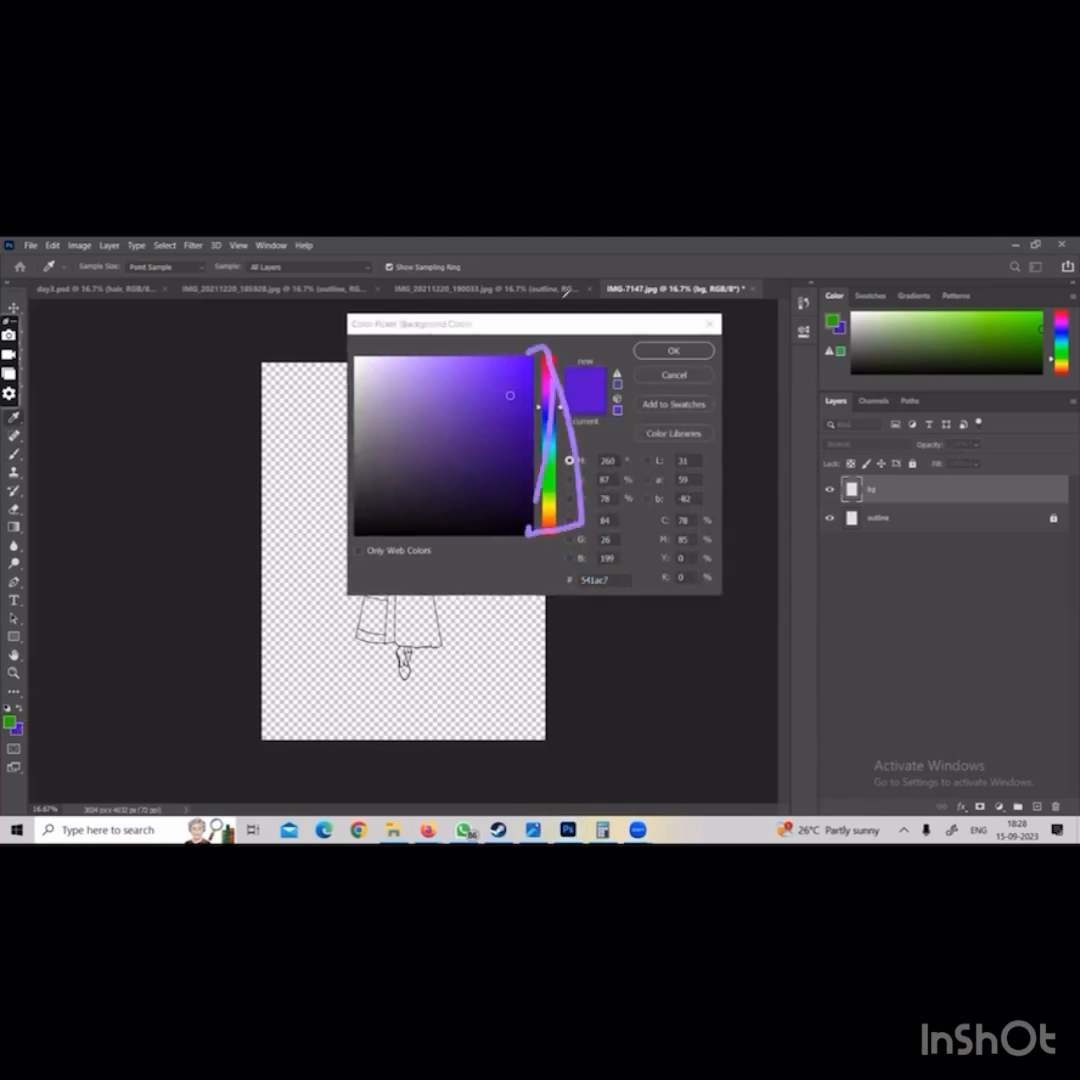
left_click(640, 430)
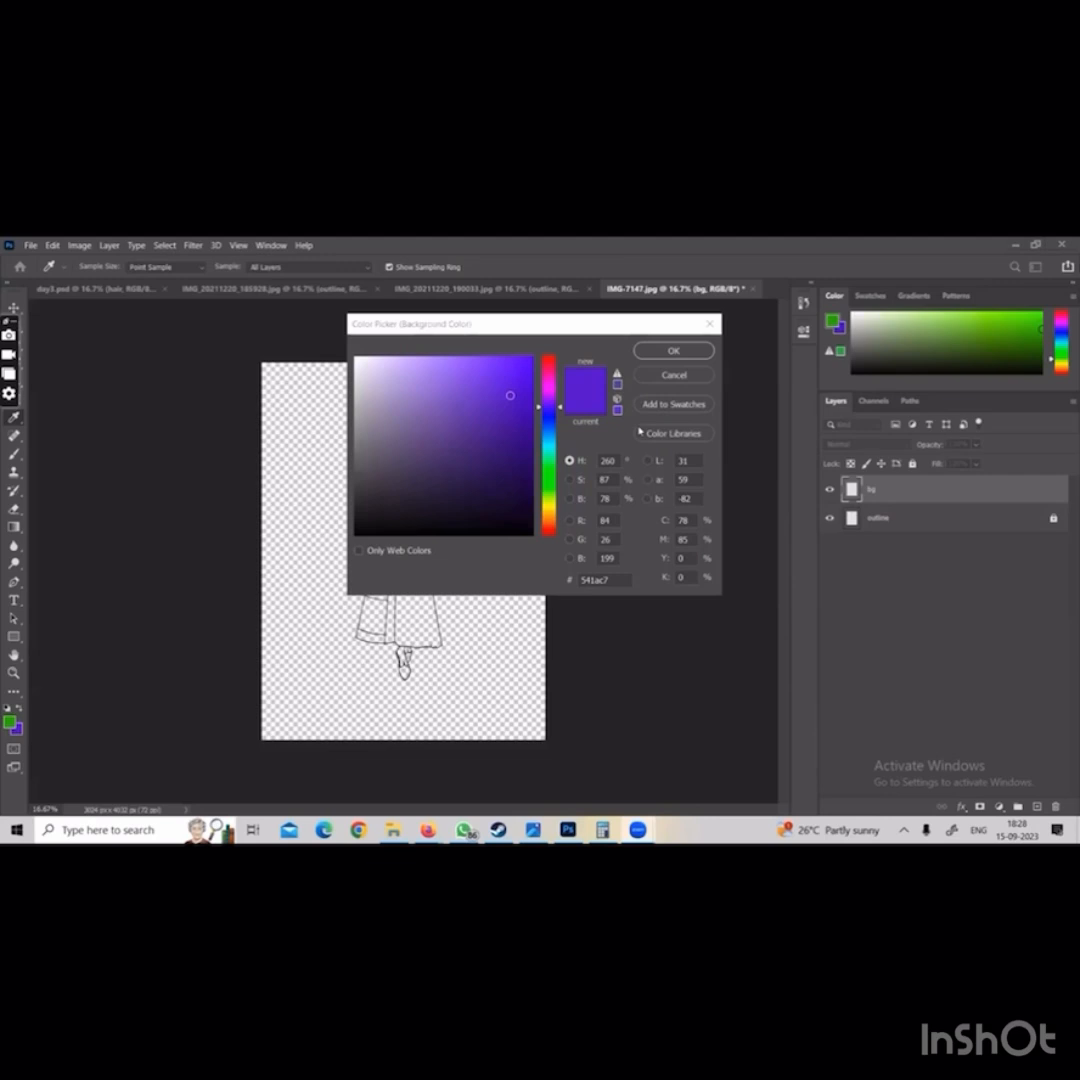
left_click(561, 408)
left_click_drag(559, 393, 548, 362)
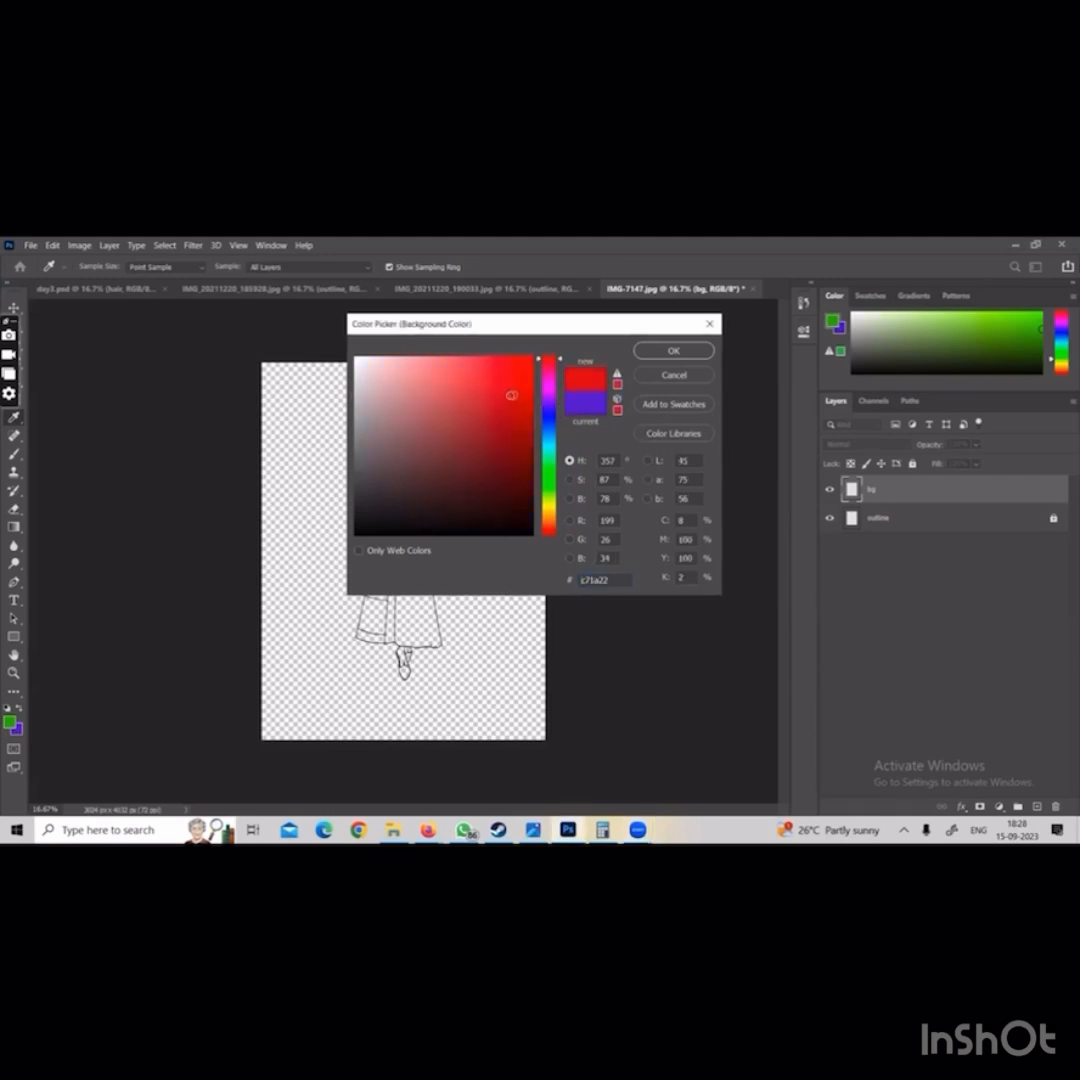
left_click(421, 410)
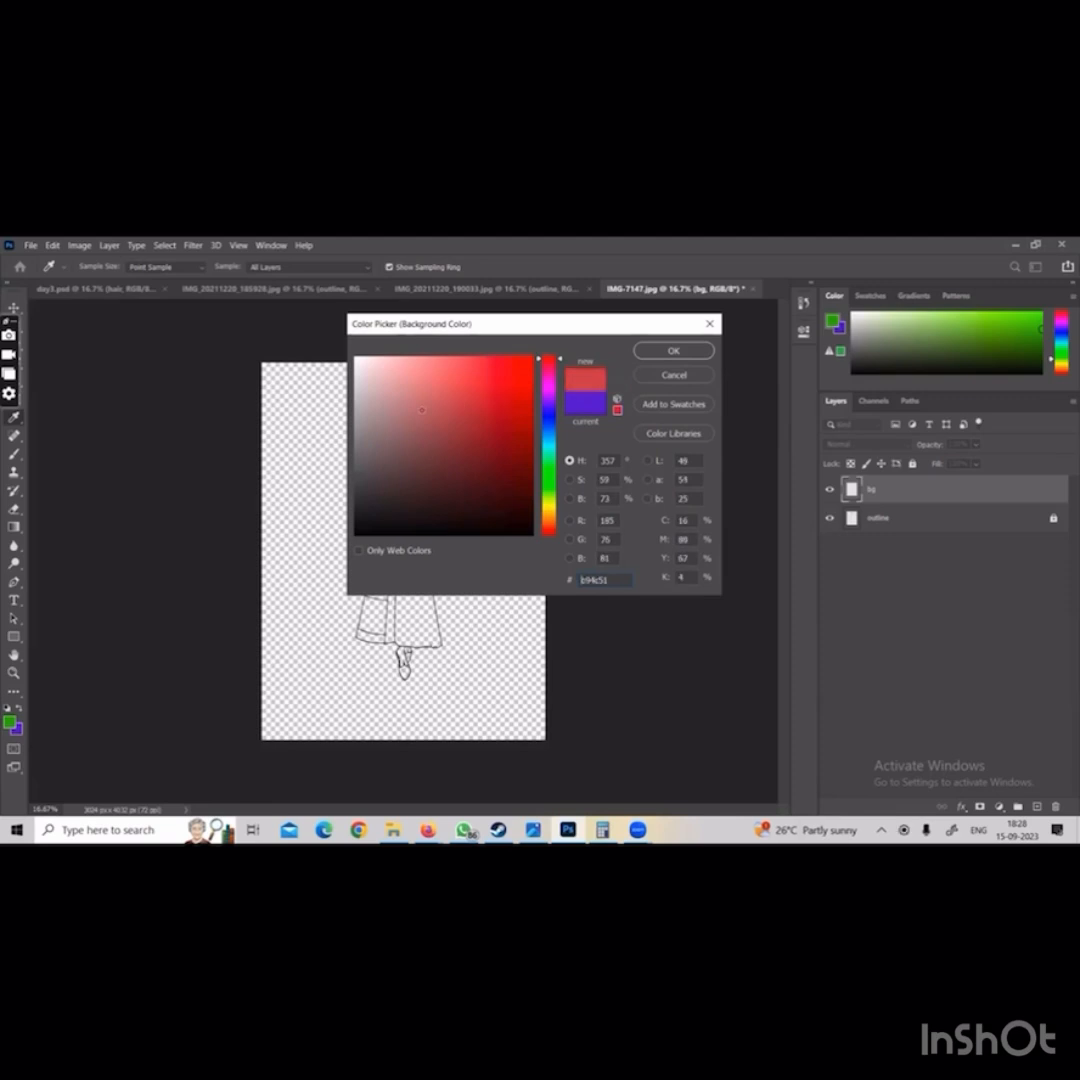
mouse_move(421, 410)
left_mouse_down()
mouse_move(392, 412)
mouse_move(374, 392)
left_mouse_up()
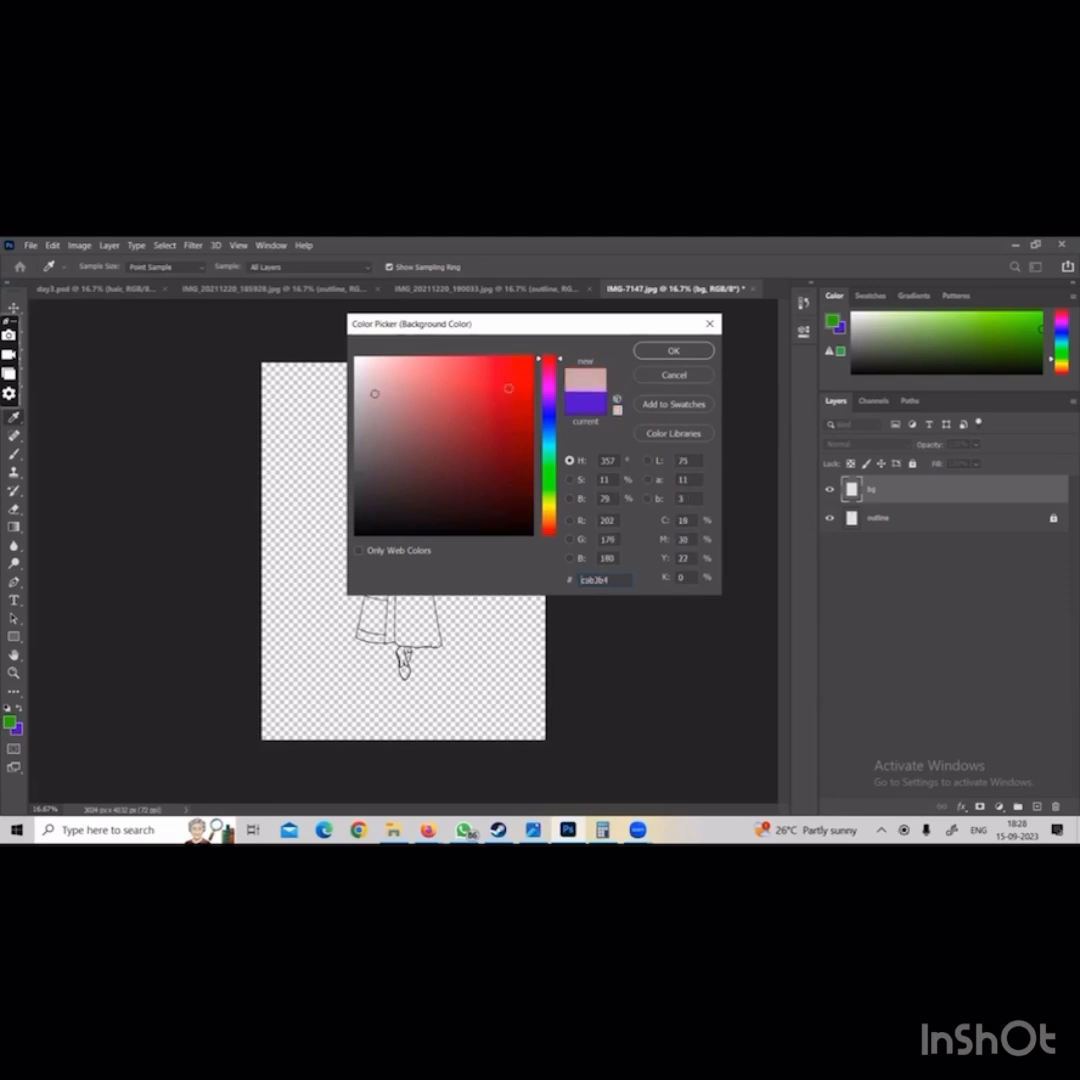
left_click_drag(516, 483, 532, 489)
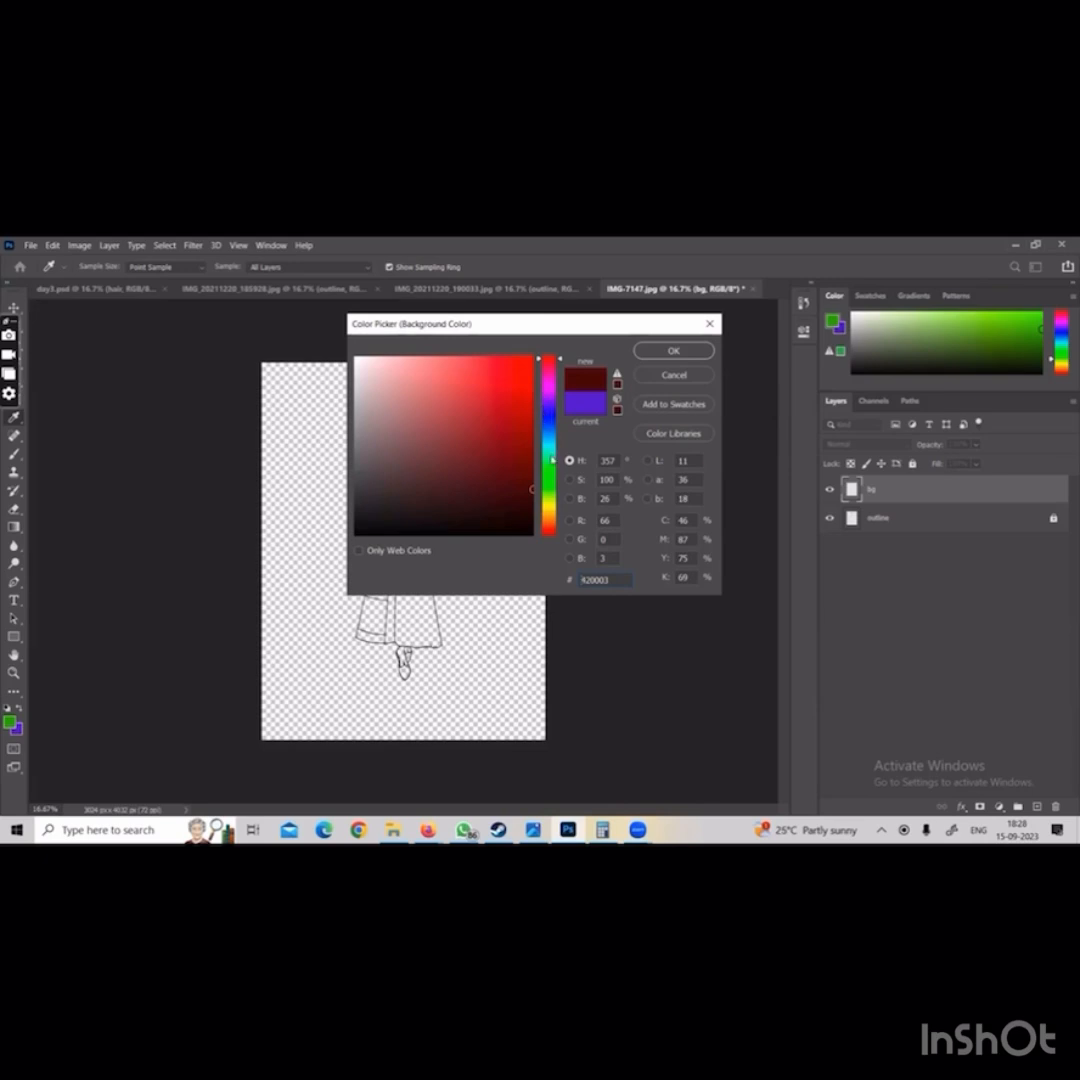
Set the background colour to pale blue-grey dce5e7 and return to the Brush
left_click(552, 441)
left_click_drag(378, 380, 363, 373)
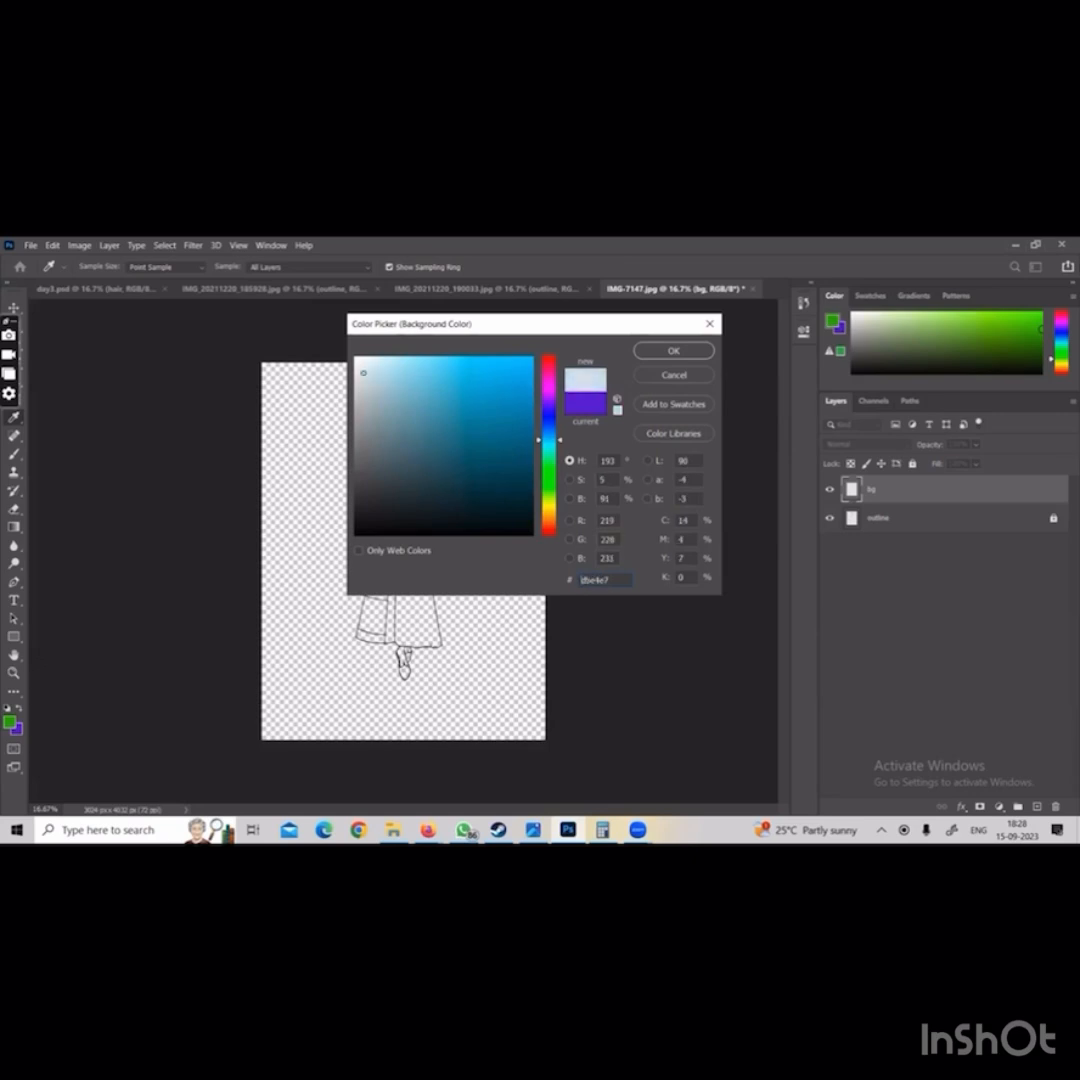
left_click(665, 352)
key("b")
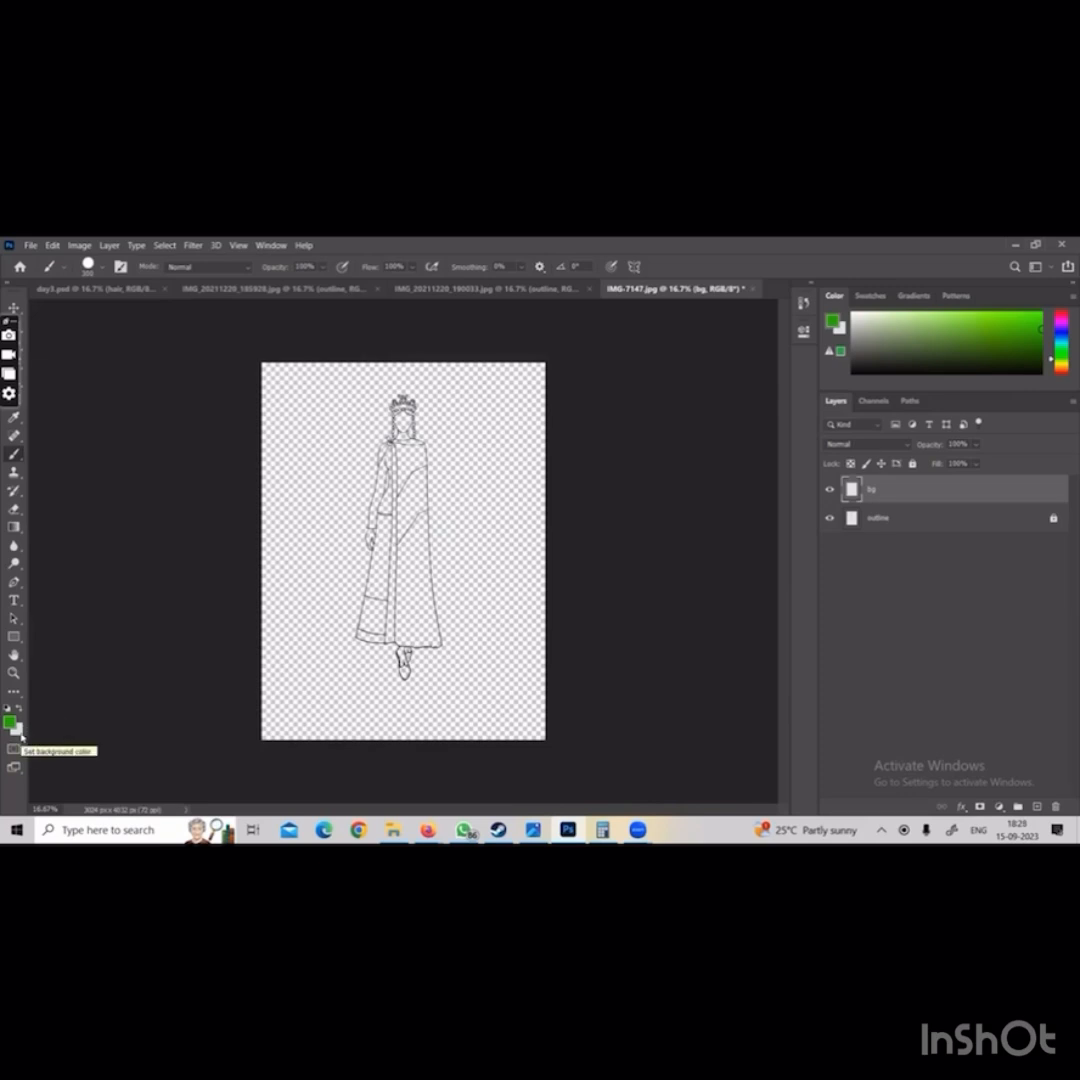
Set the background colour to pale yellow fdf6c7
left_click(20, 737)
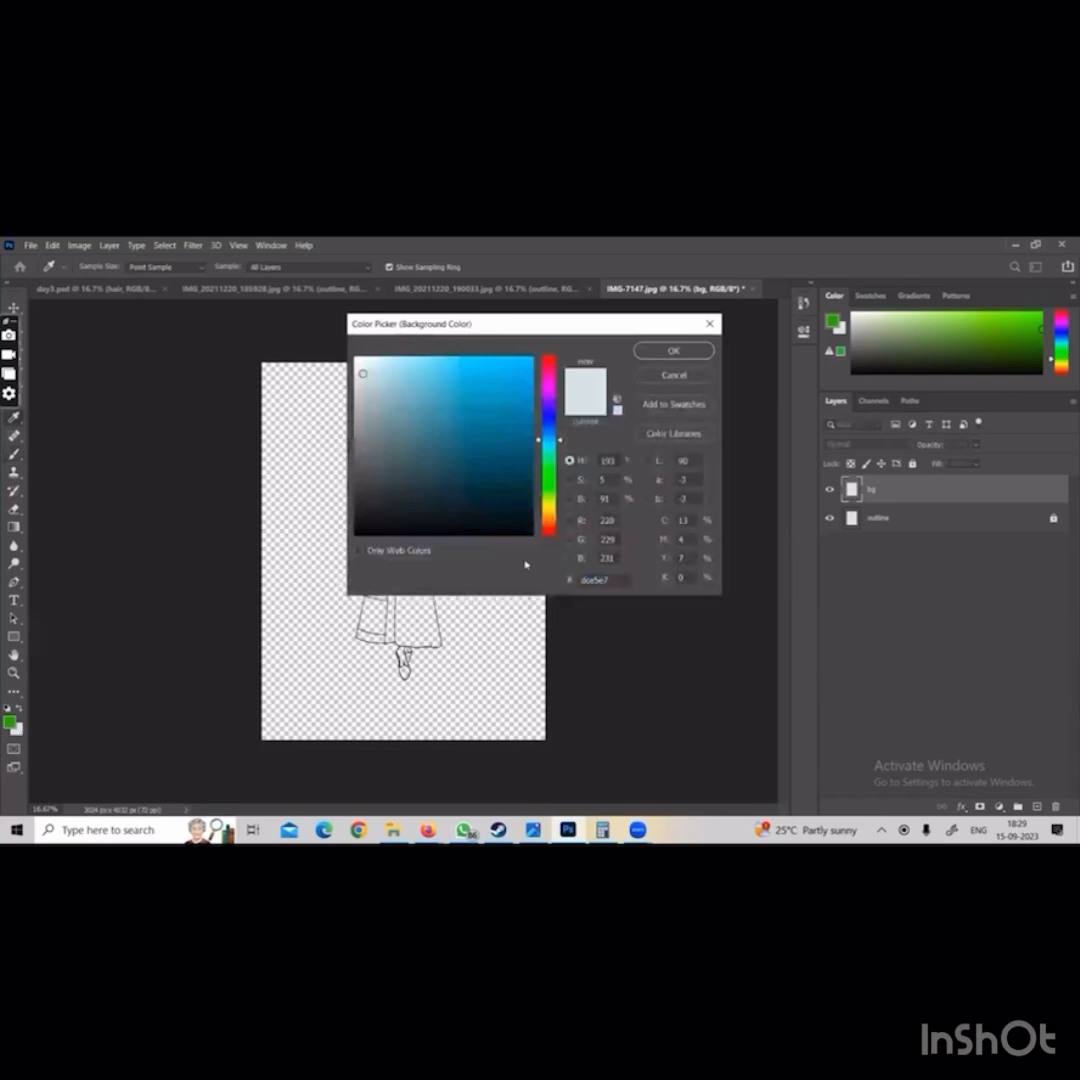
left_click(549, 513)
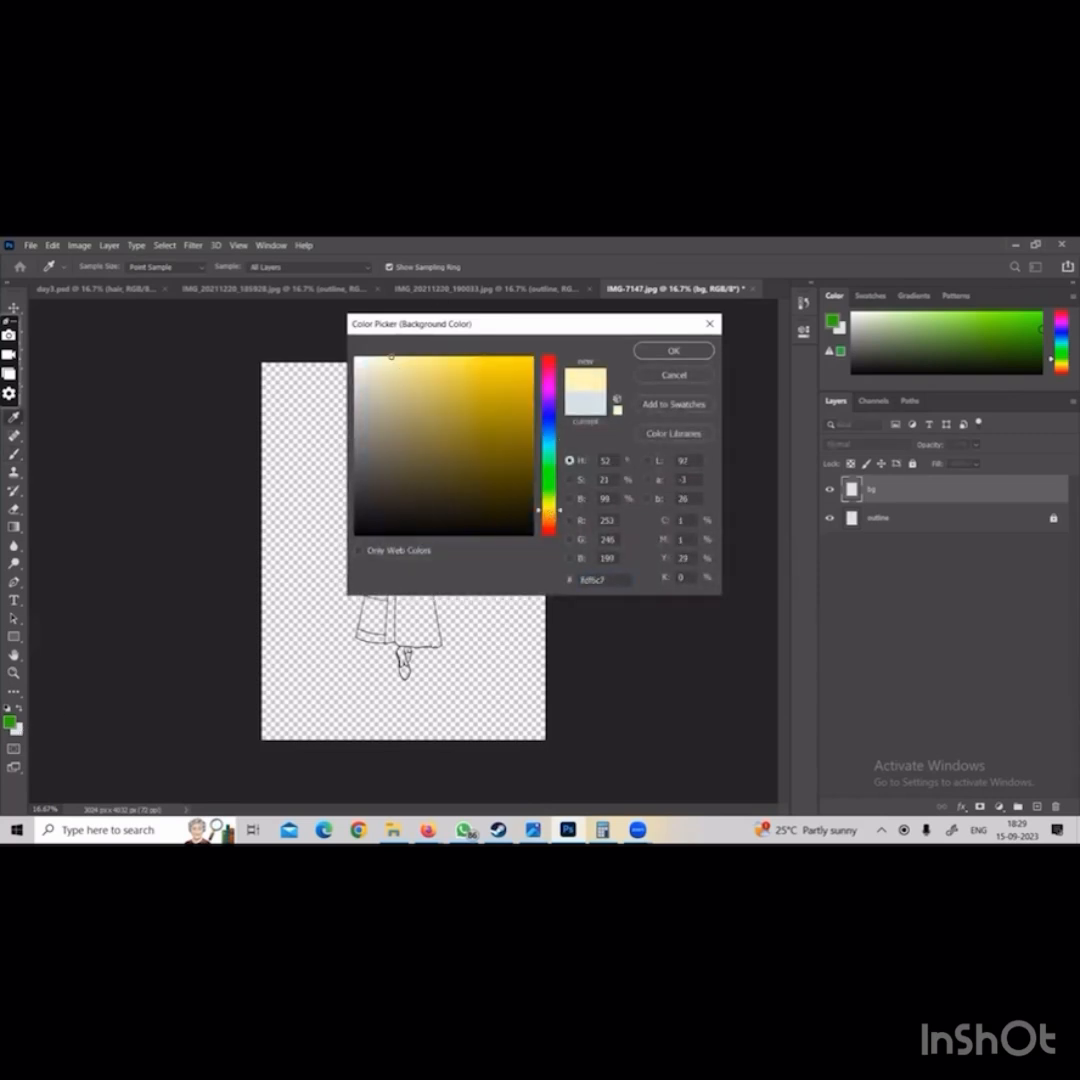
left_click(670, 351)
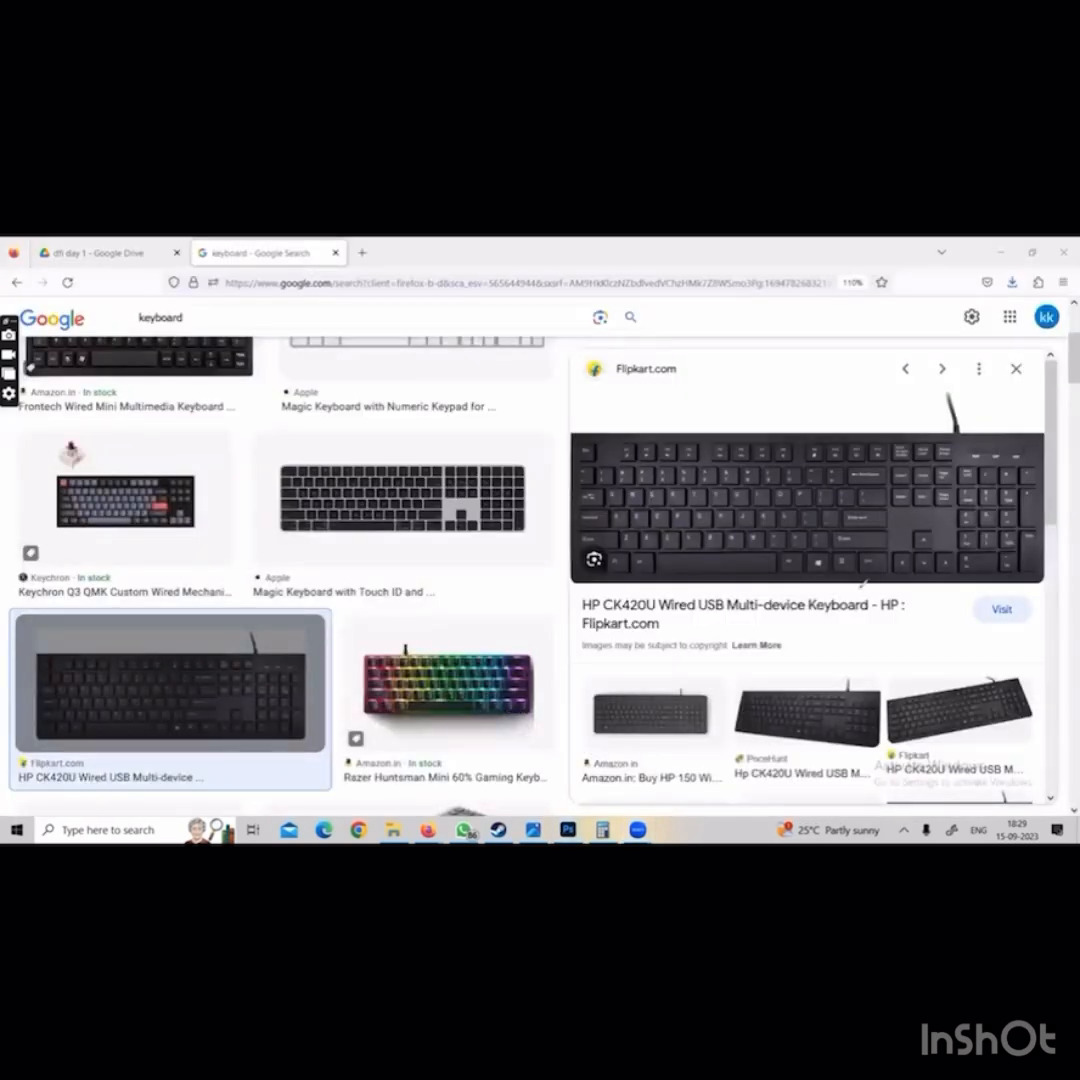
Examine the positions of the Backspace and Ctrl keys on the enlarged keyboard picture in the browser
mouse_move(885, 550)
left_mouse_down()
mouse_move(878, 586)
mouse_move(899, 562)
left_mouse_up()
mouse_move(852, 478)
left_mouse_down()
mouse_move(893, 475)
mouse_move(877, 460)
mouse_move(910, 468)
mouse_move(910, 540)
left_mouse_up()
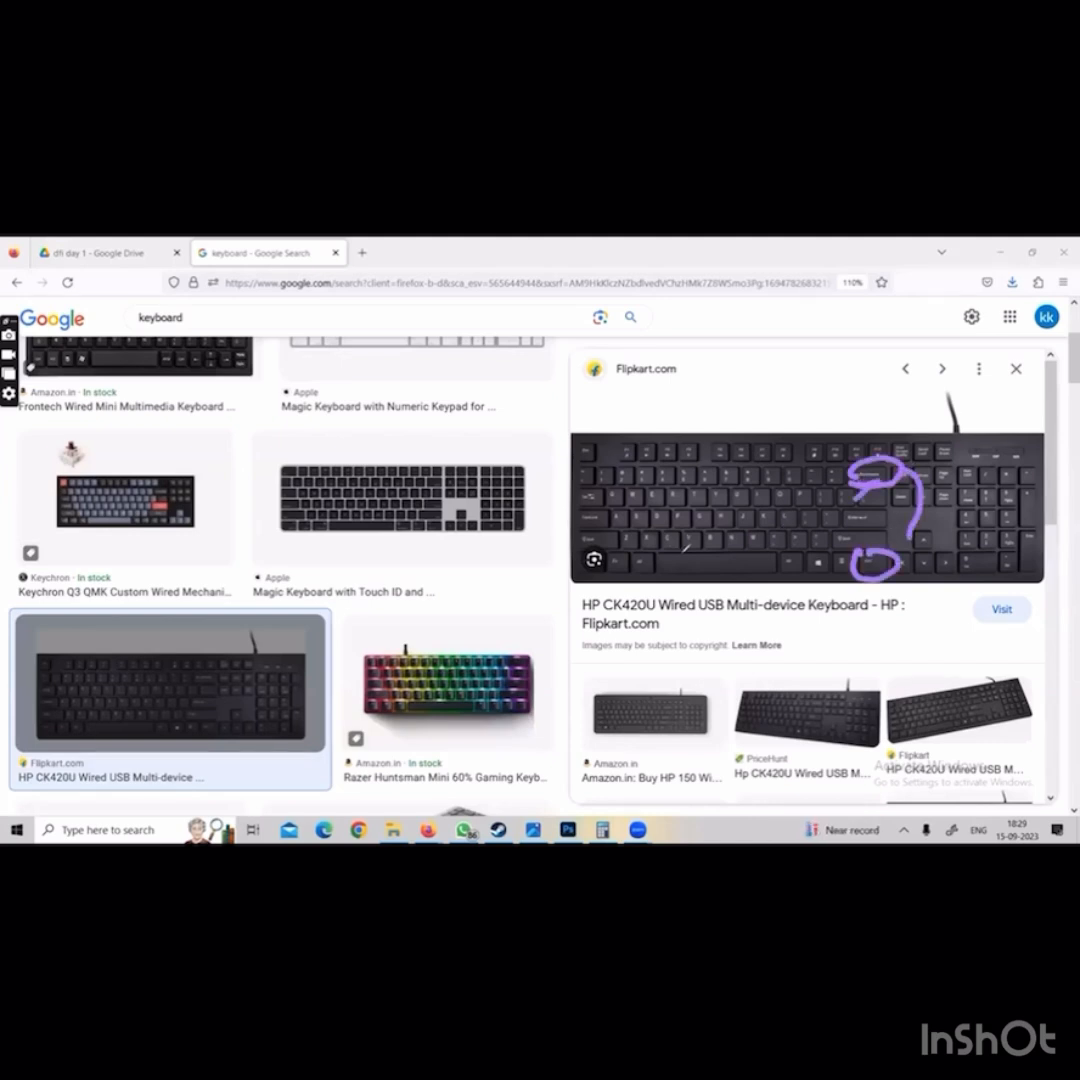
mouse_move(683, 552)
left_mouse_down()
mouse_move(740, 575)
mouse_move(672, 588)
mouse_move(712, 543)
mouse_move(662, 586)
left_mouse_up()
left_click(707, 302)
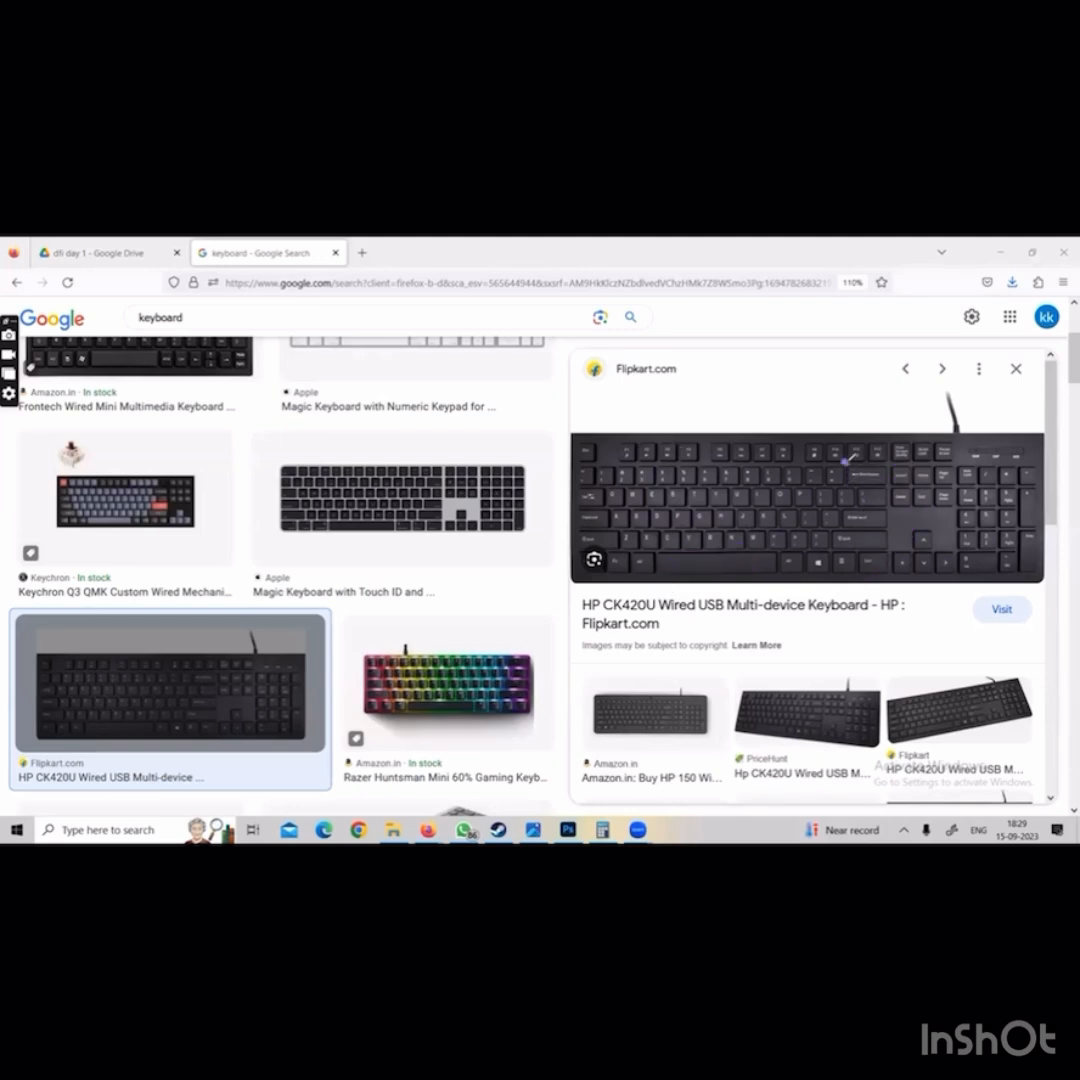
mouse_move(850, 462)
left_mouse_down()
mouse_move(899, 472)
mouse_move(846, 466)
left_mouse_up()
mouse_move(862, 548)
left_mouse_down()
mouse_move(890, 556)
mouse_move(872, 566)
left_mouse_up()
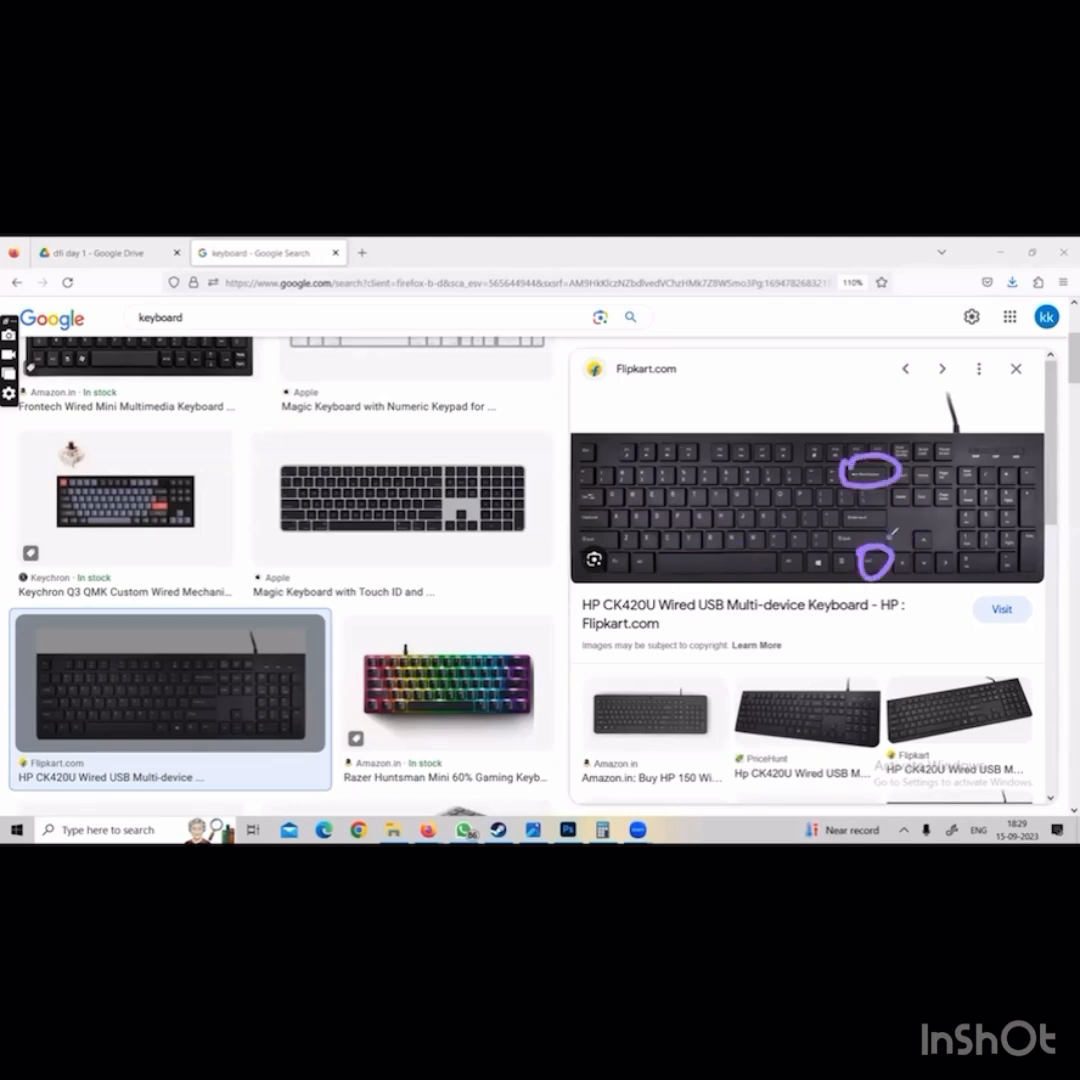
left_click_drag(898, 464, 888, 540)
left_click_drag(888, 540, 907, 530)
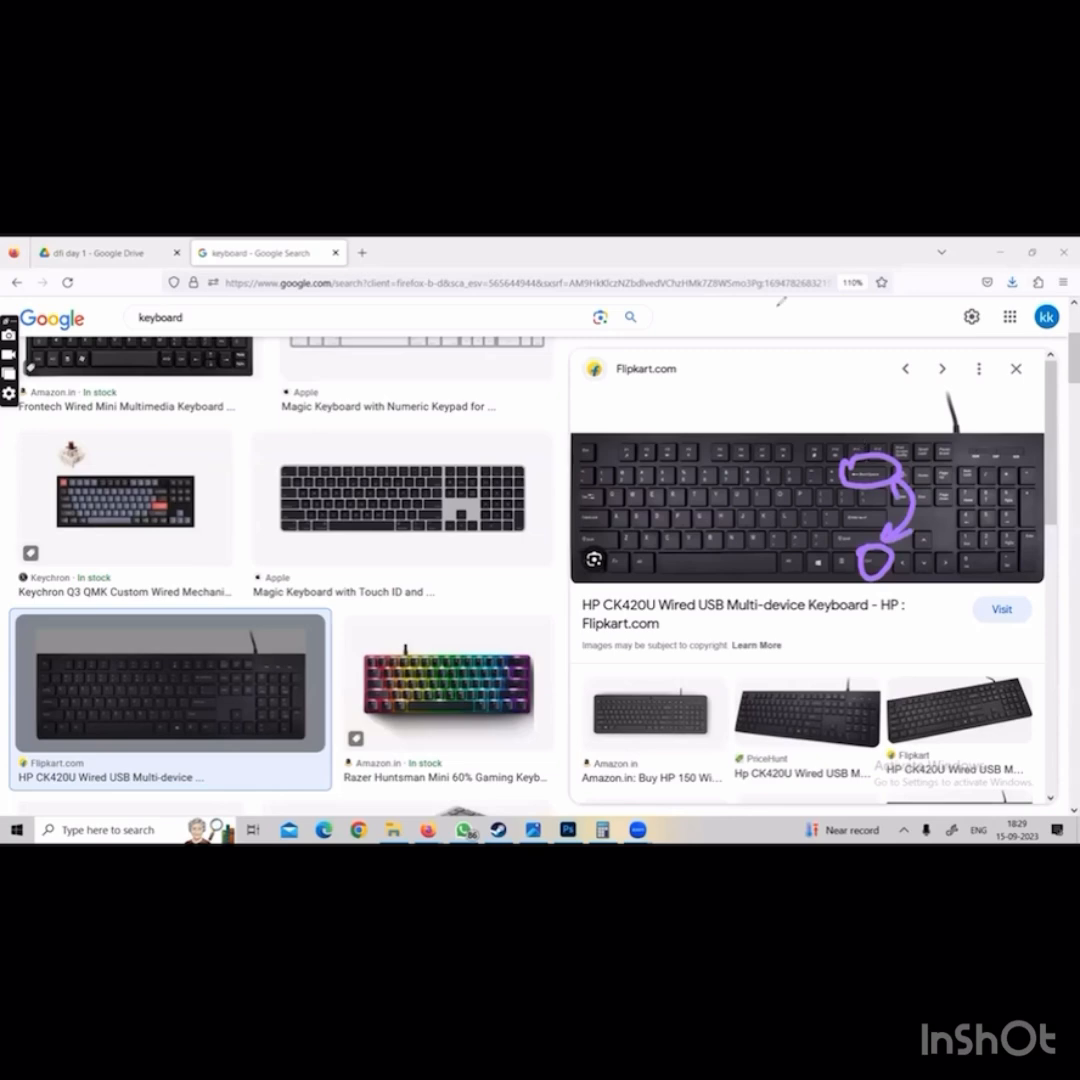
left_click(793, 269)
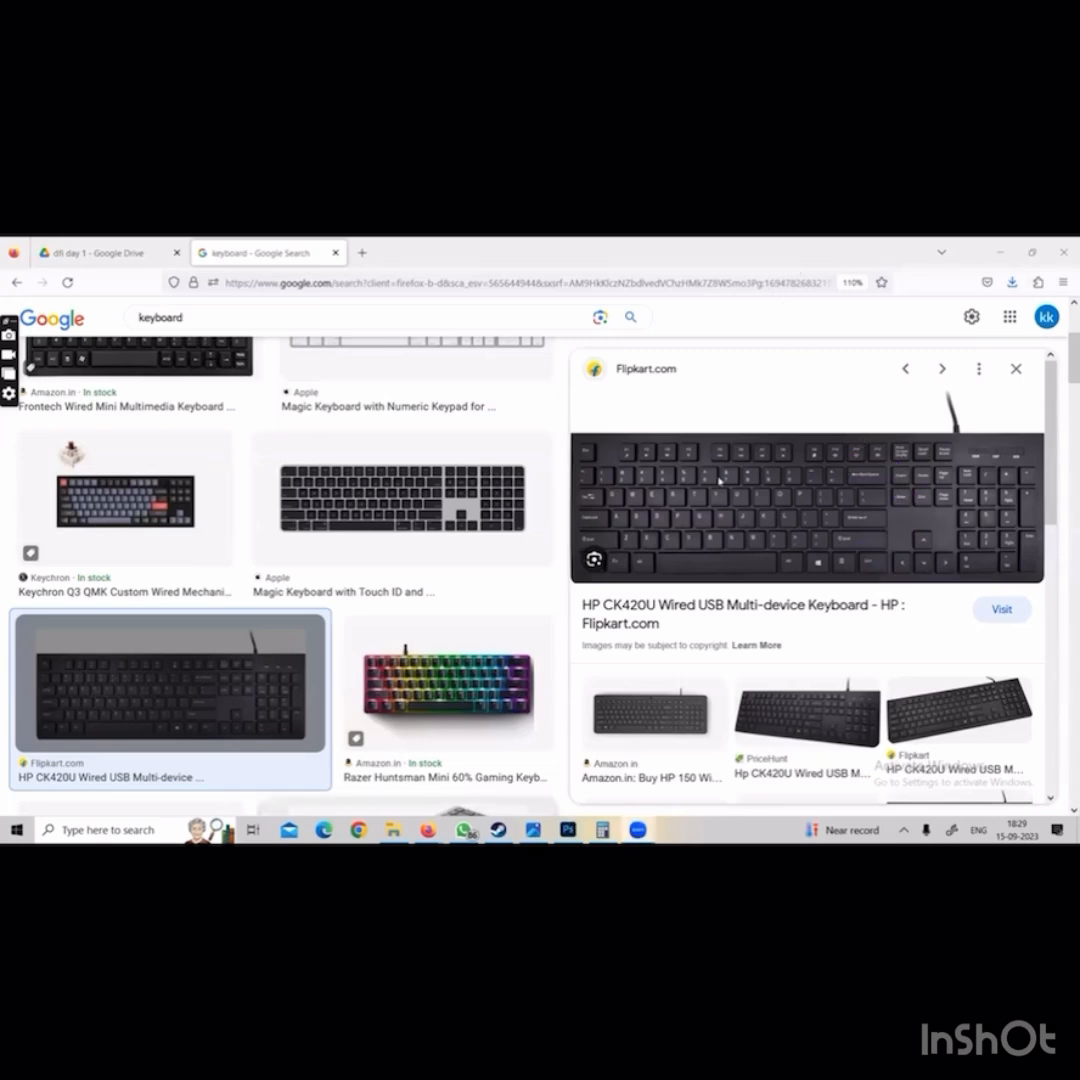
Switch to Photoshop, fill the bg layer with green, and refill it with pale yellow after swapping the foreground and background colours
left_click(568, 829)
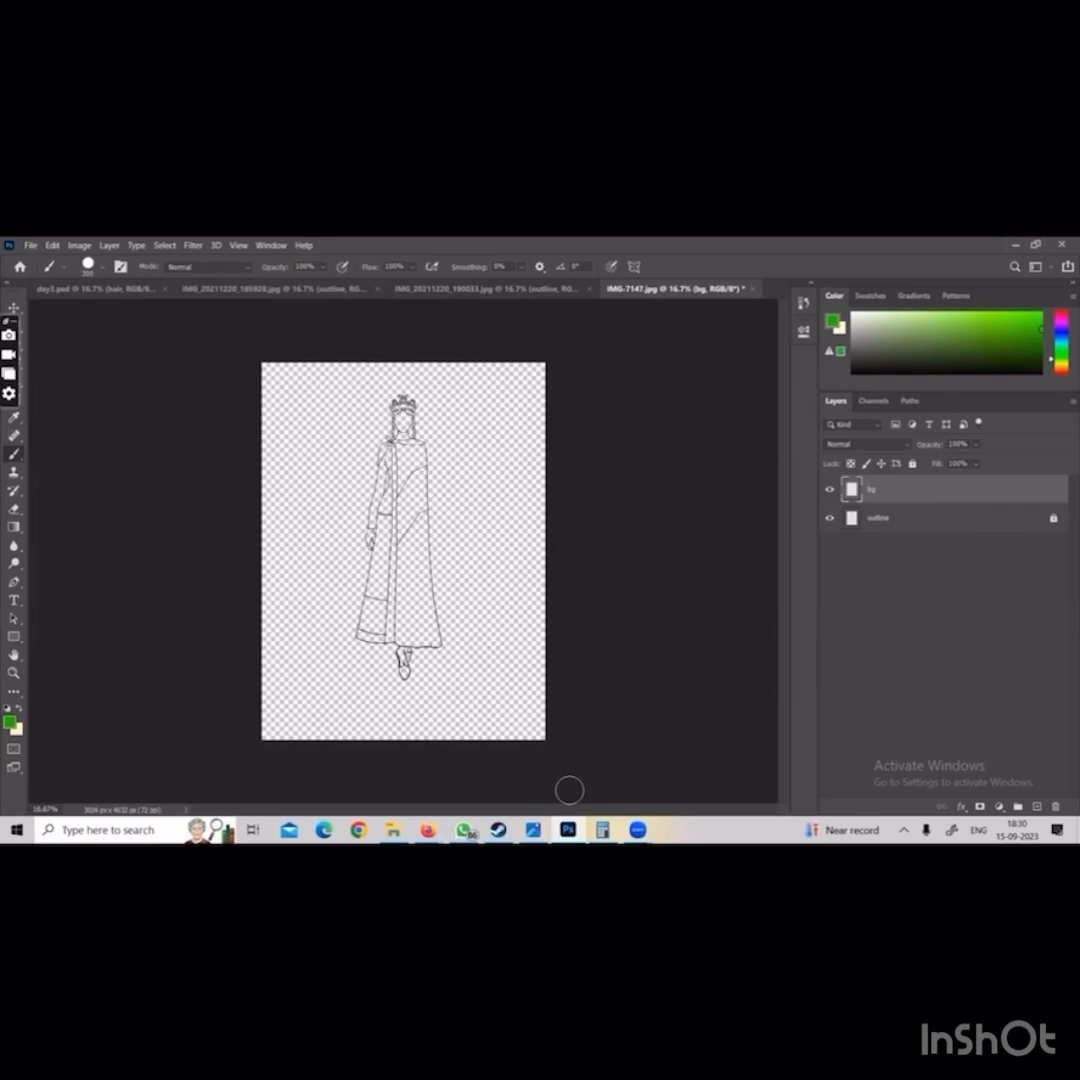
key("alt+BackSpace")
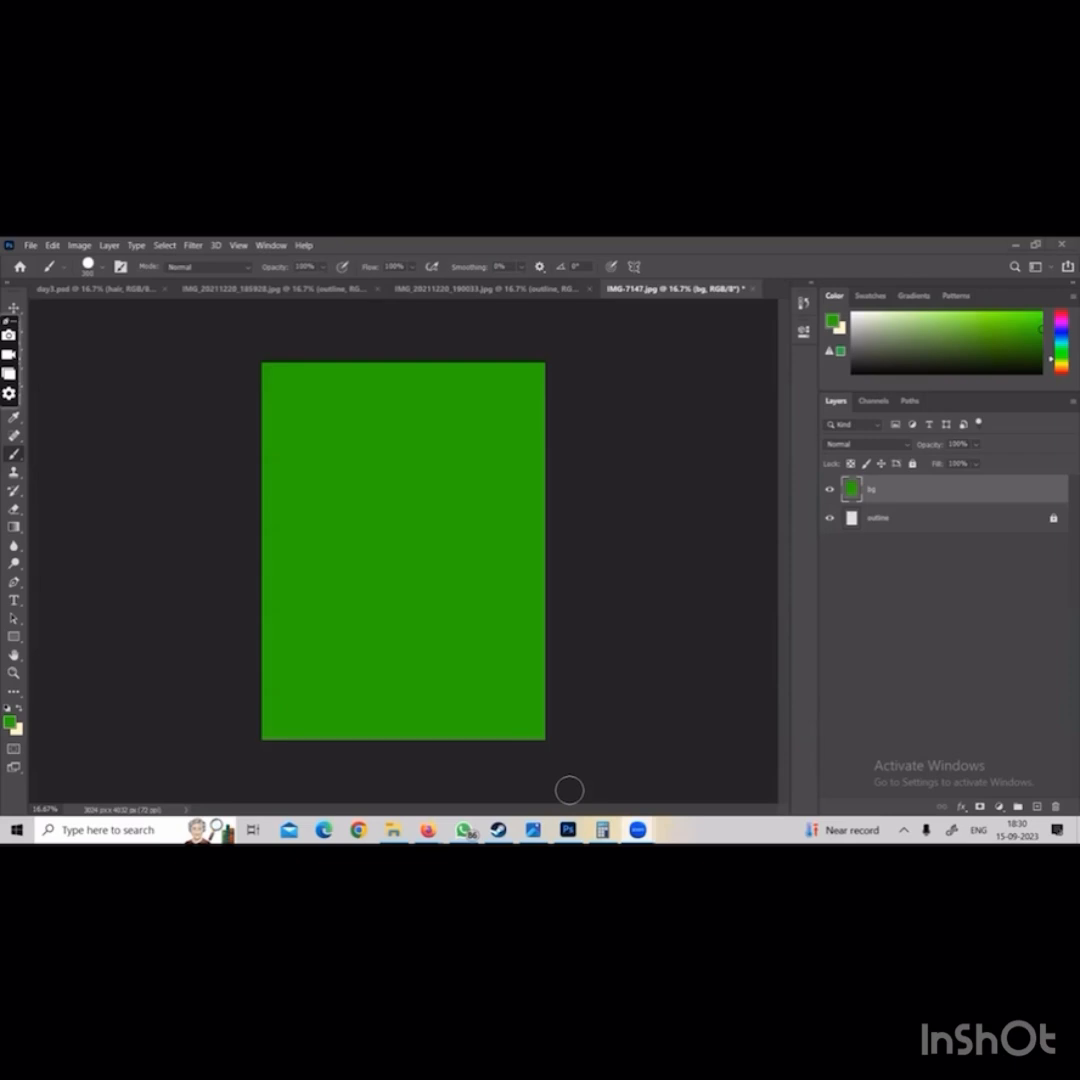
key("x")
key("alt+BackSpace")
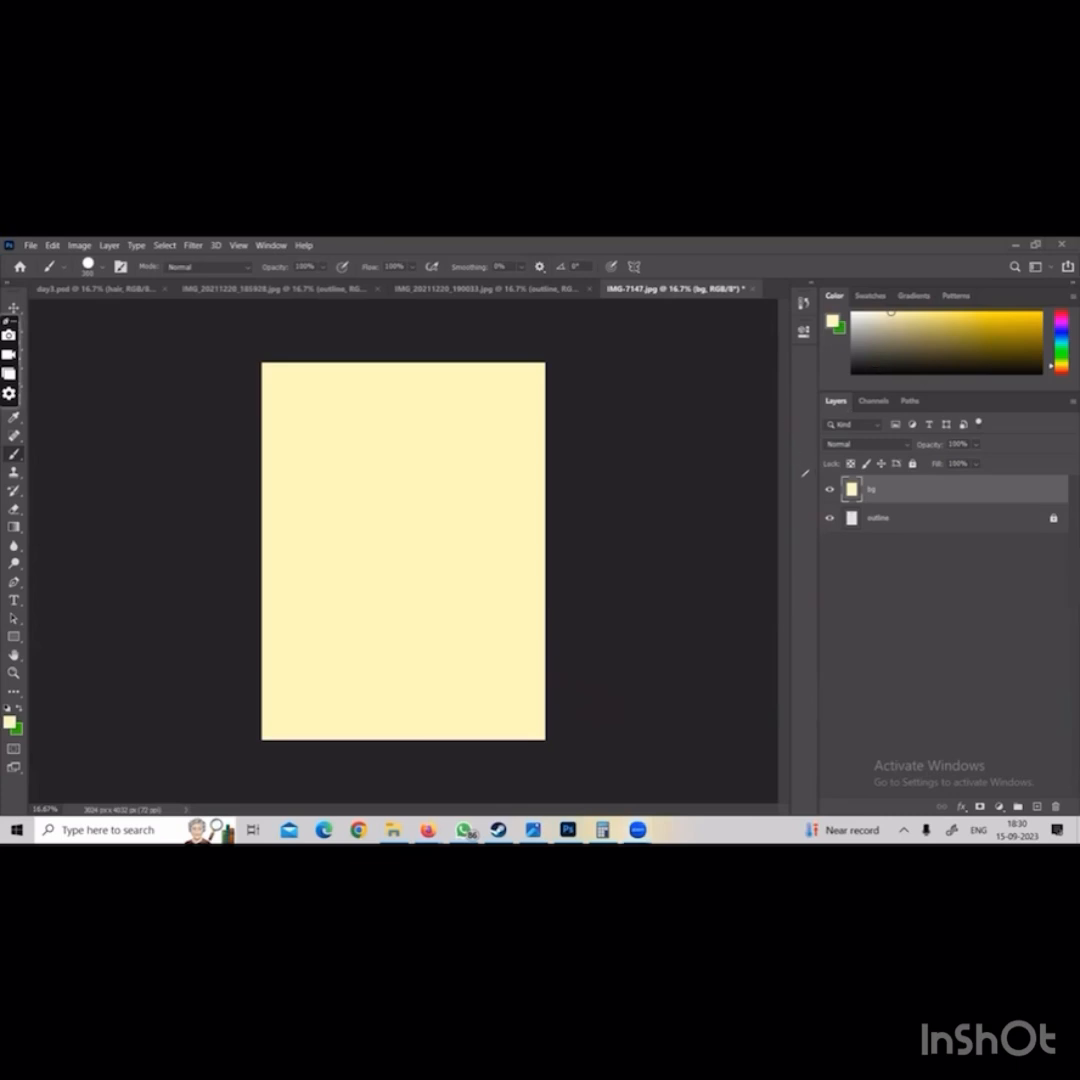
Move the pale yellow bg layer below the outline layer
mouse_move(850, 453)
left_mouse_down()
mouse_move(757, 535)
mouse_move(848, 548)
left_mouse_up()
mouse_move(716, 510)
left_mouse_down()
mouse_move(828, 490)
mouse_move(910, 500)
left_mouse_up()
mouse_move(885, 495)
left_mouse_down()
mouse_move(895, 535)
mouse_move(920, 534)
left_mouse_up()
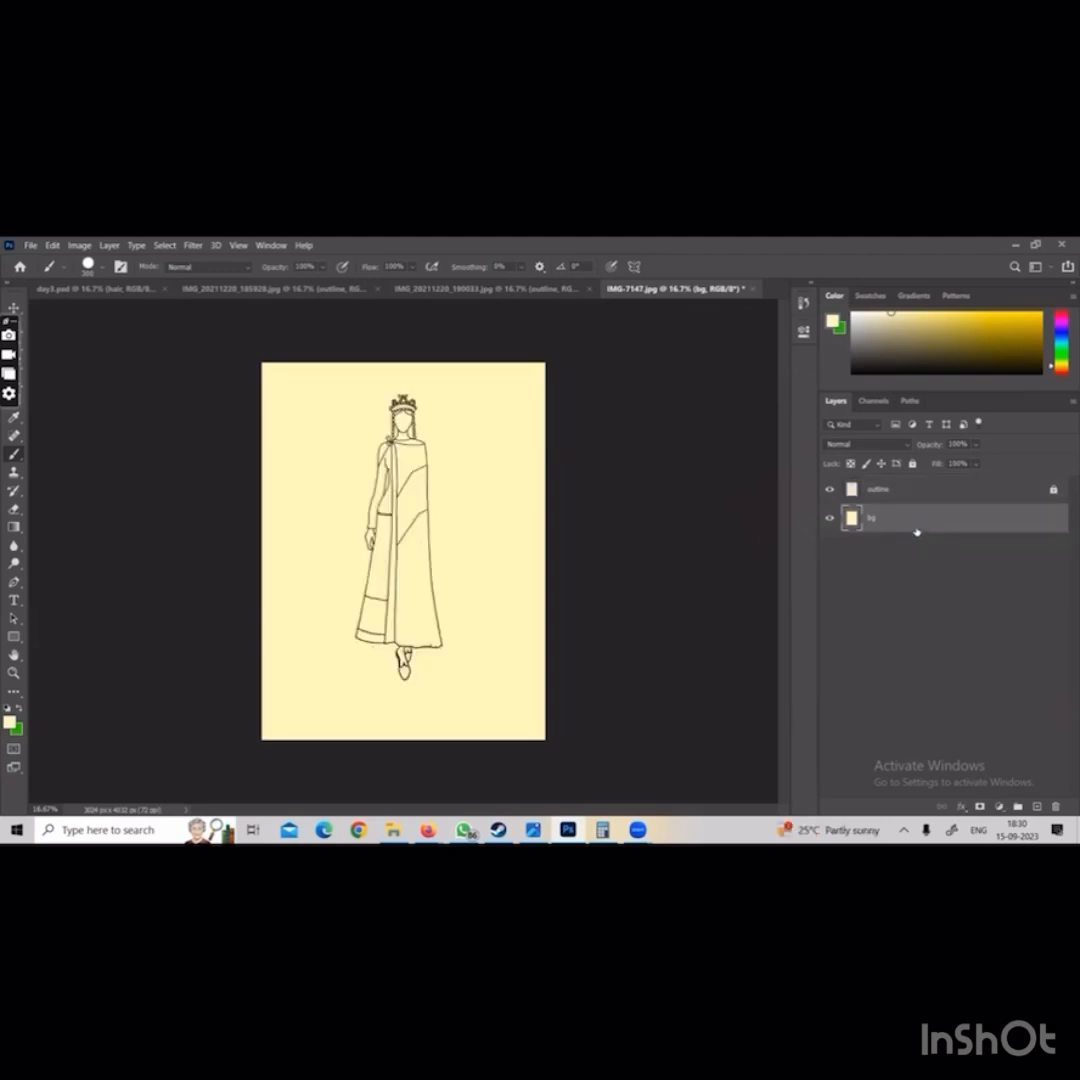
In IMG_20211220_190033.jpg, add a new layer above the outline layer and rename it backrgunf
left_click(470, 289)
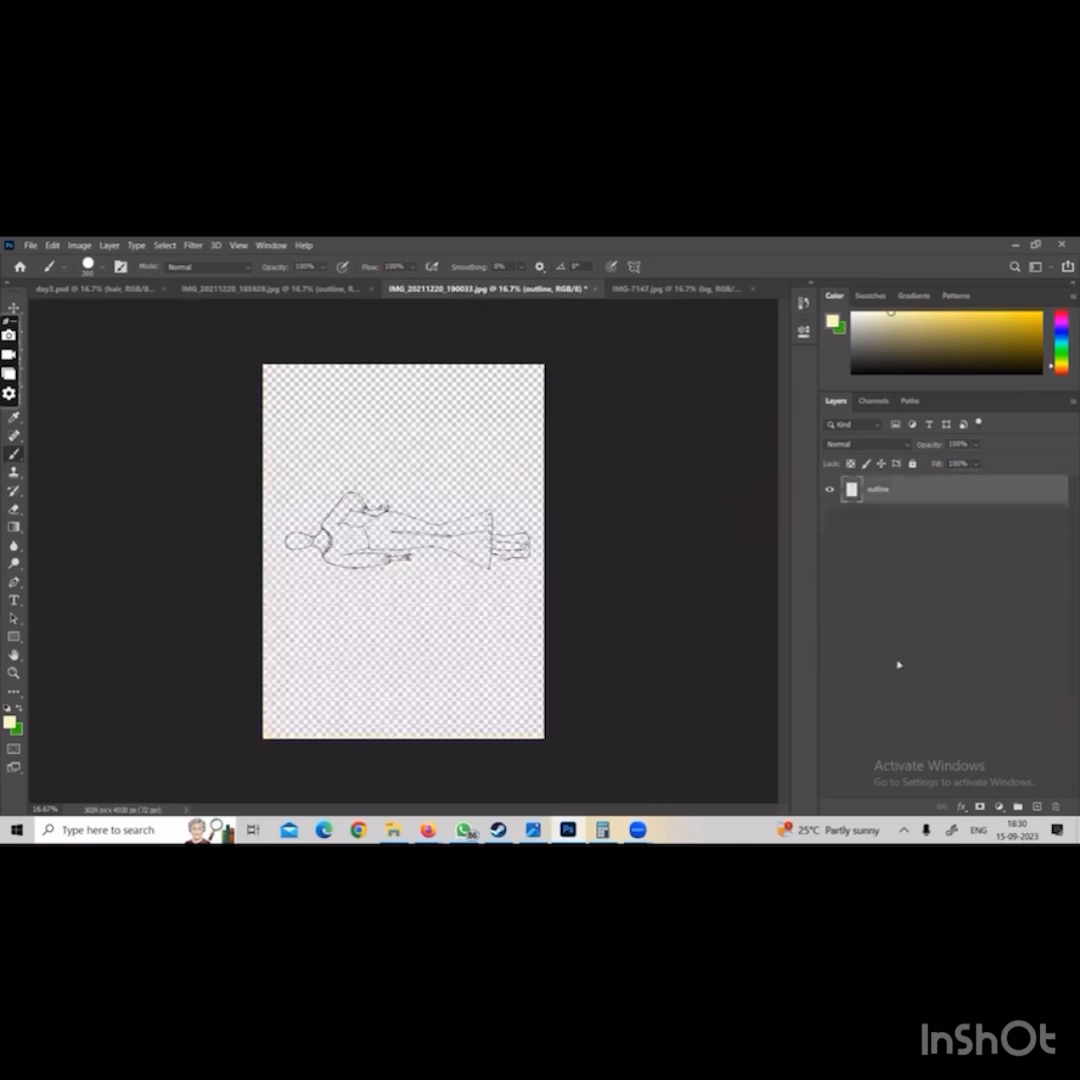
left_click(1037, 806)
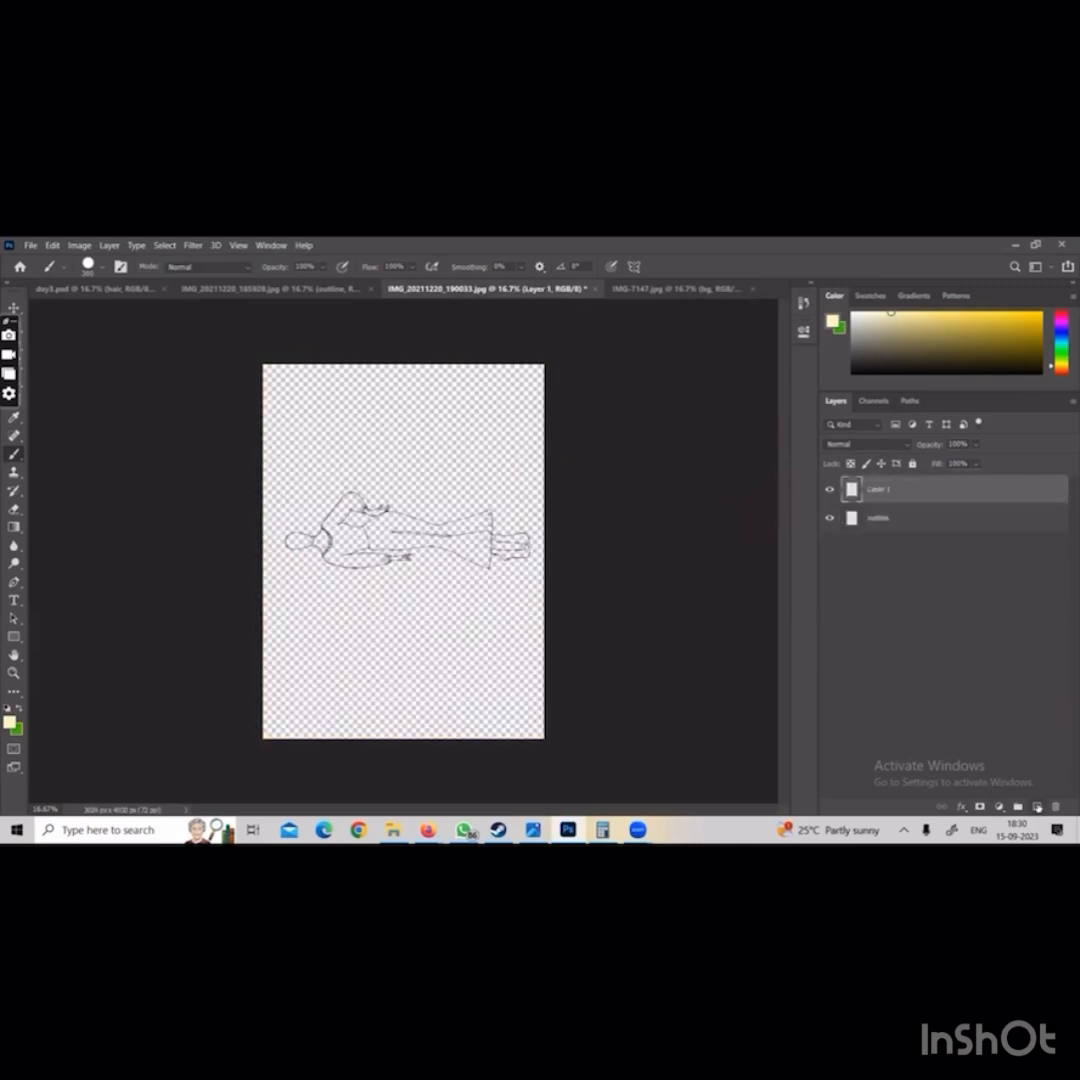
double_click(889, 490)
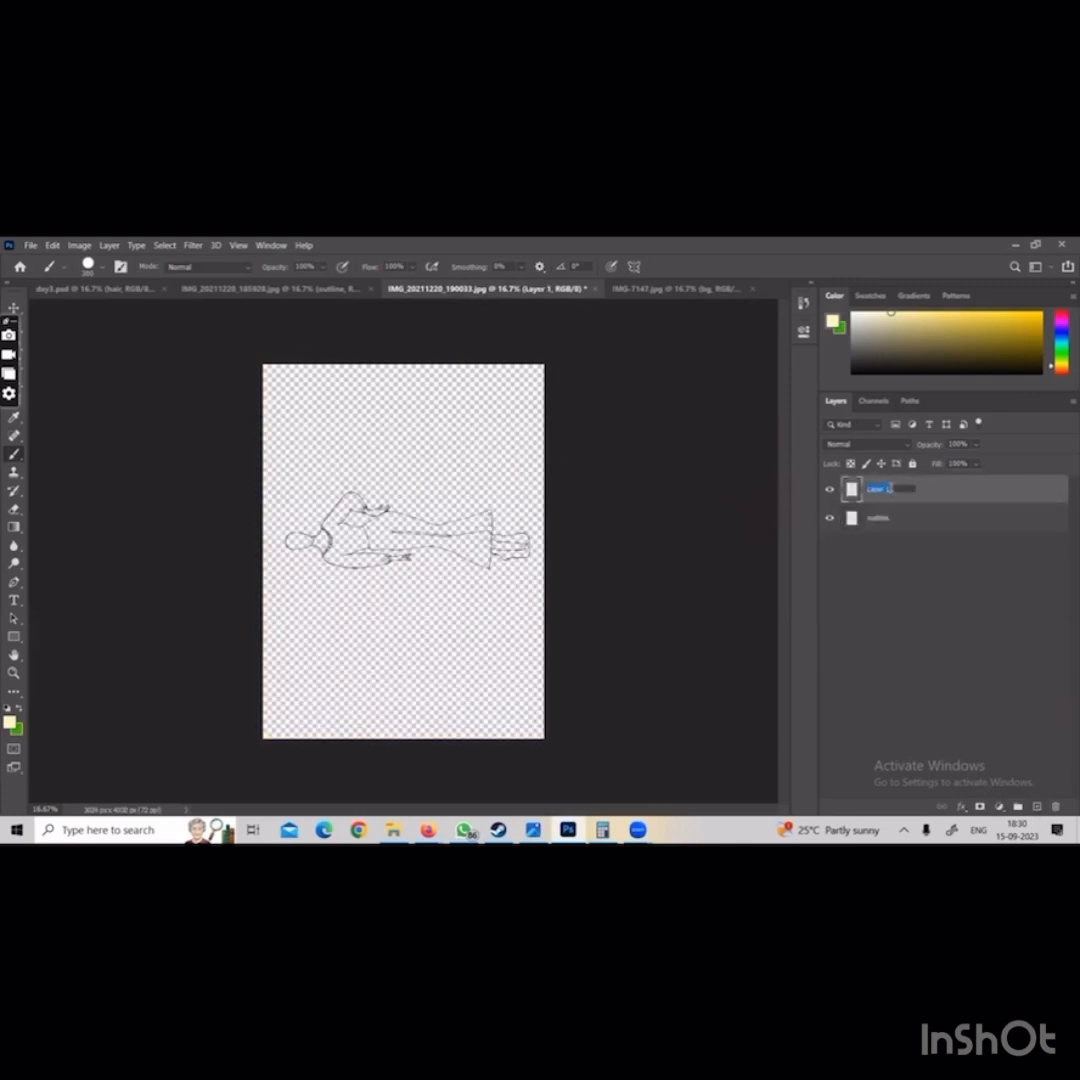
type("hai")
type("gronf")
key("Return")
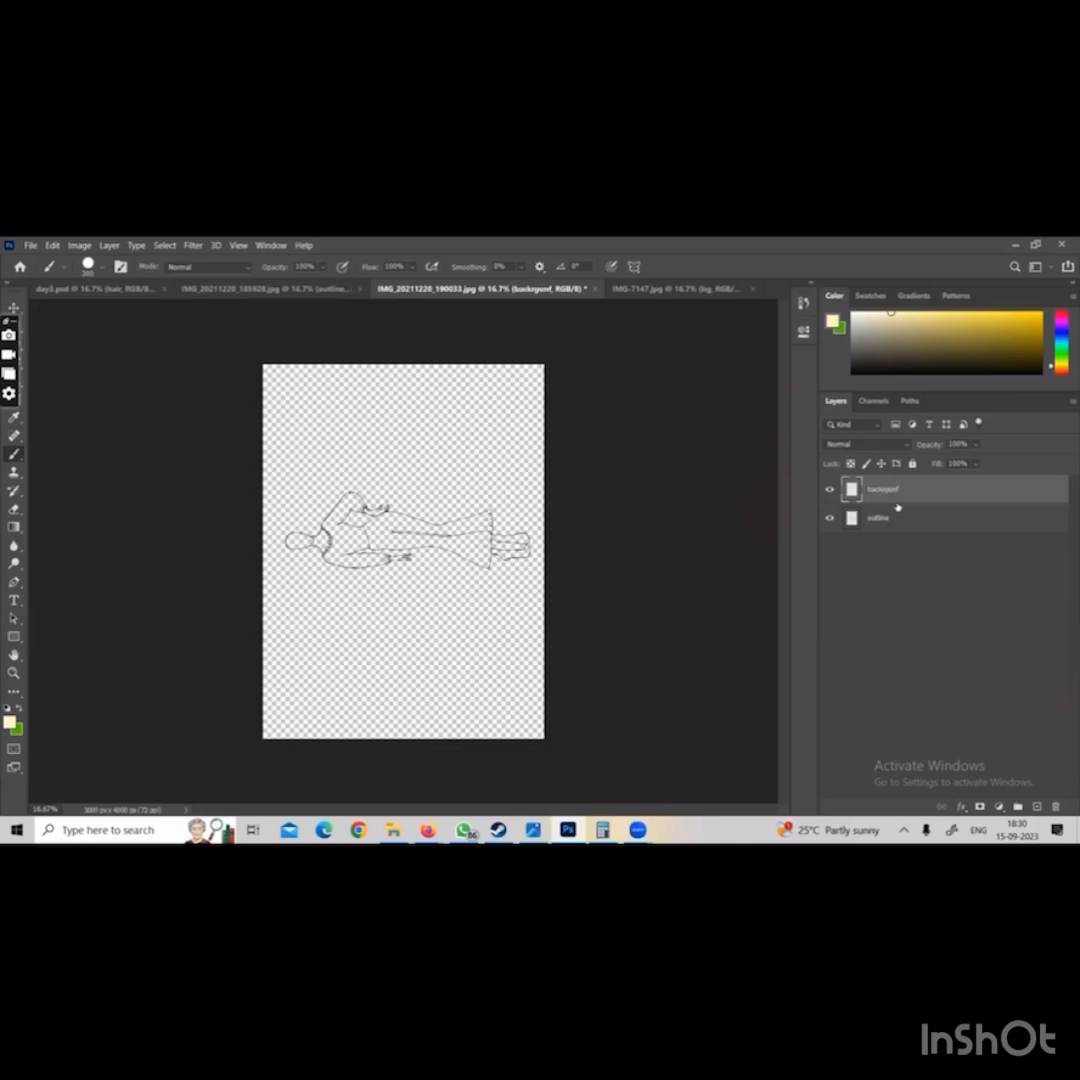
Lock the outline layer completely and make the backrgunf layer active again
left_click(900, 518)
left_click(912, 463)
left_click(908, 492)
Set the background colour to a very pale pink and return to the Brush
left_click(16, 729)
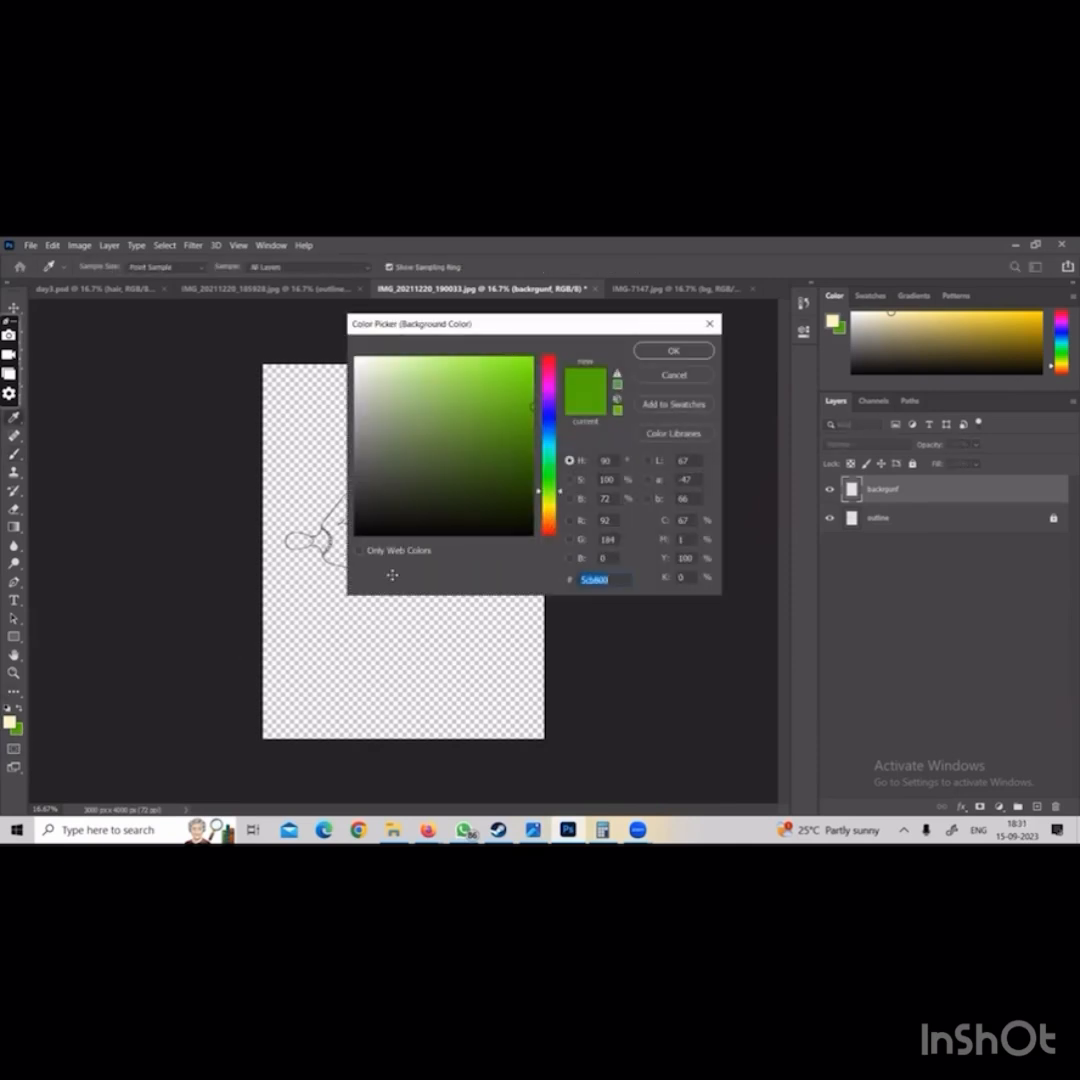
left_click(550, 391)
left_click(374, 359)
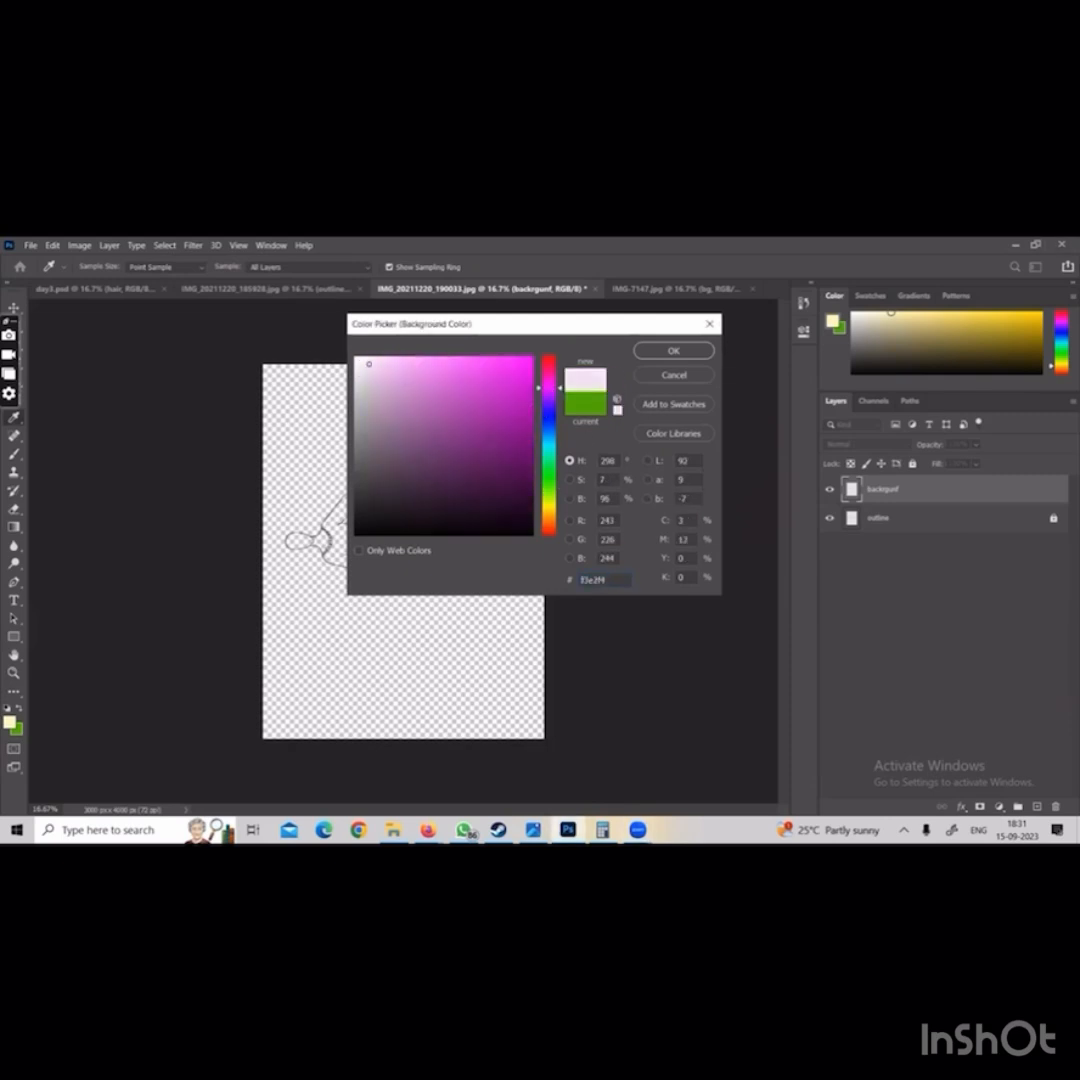
left_click(668, 350)
key("b")
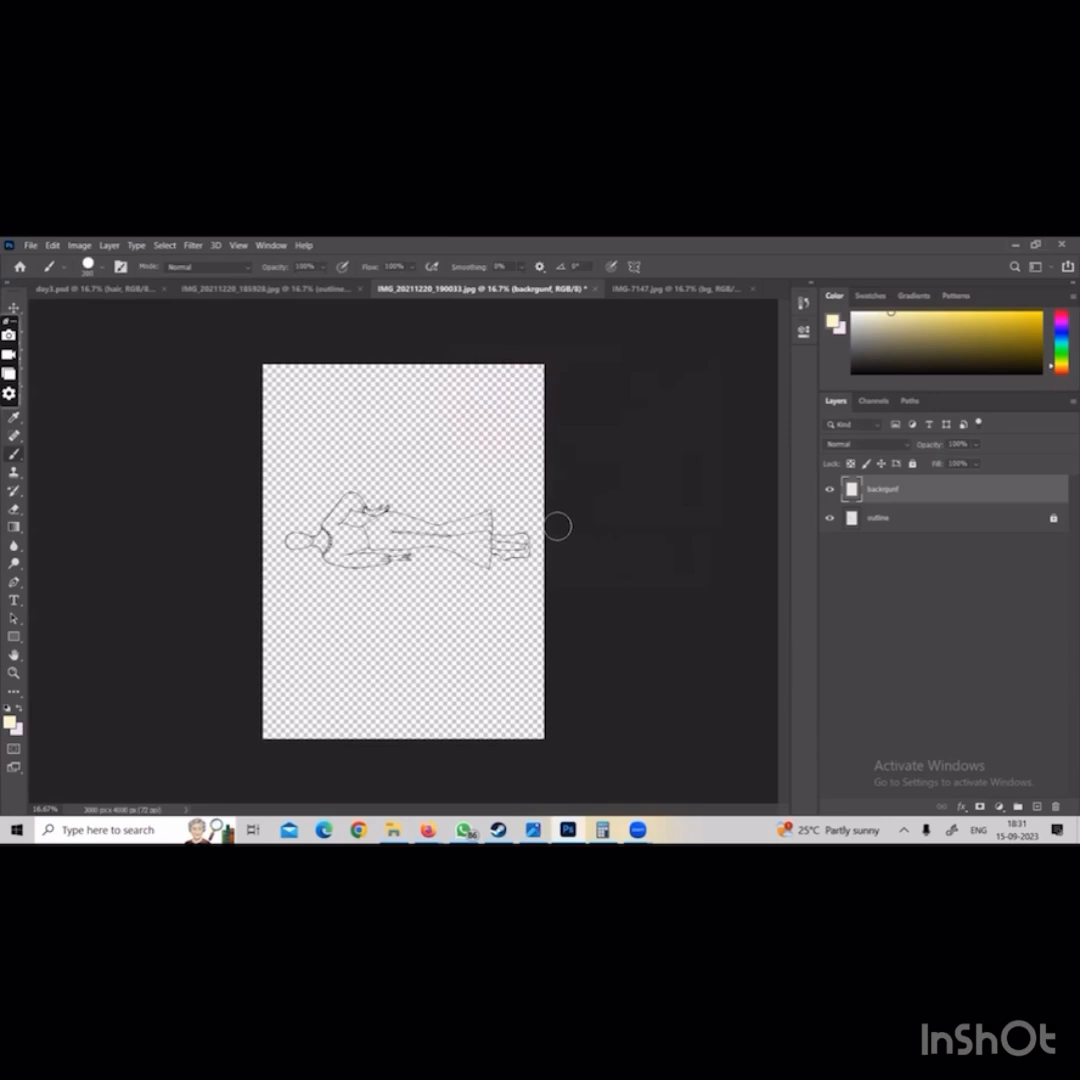
Swap the foreground and background colours, fill the backrgunf layer with pale pink, and move it below the outline layer
key("x")
key("alt+BackSpace")
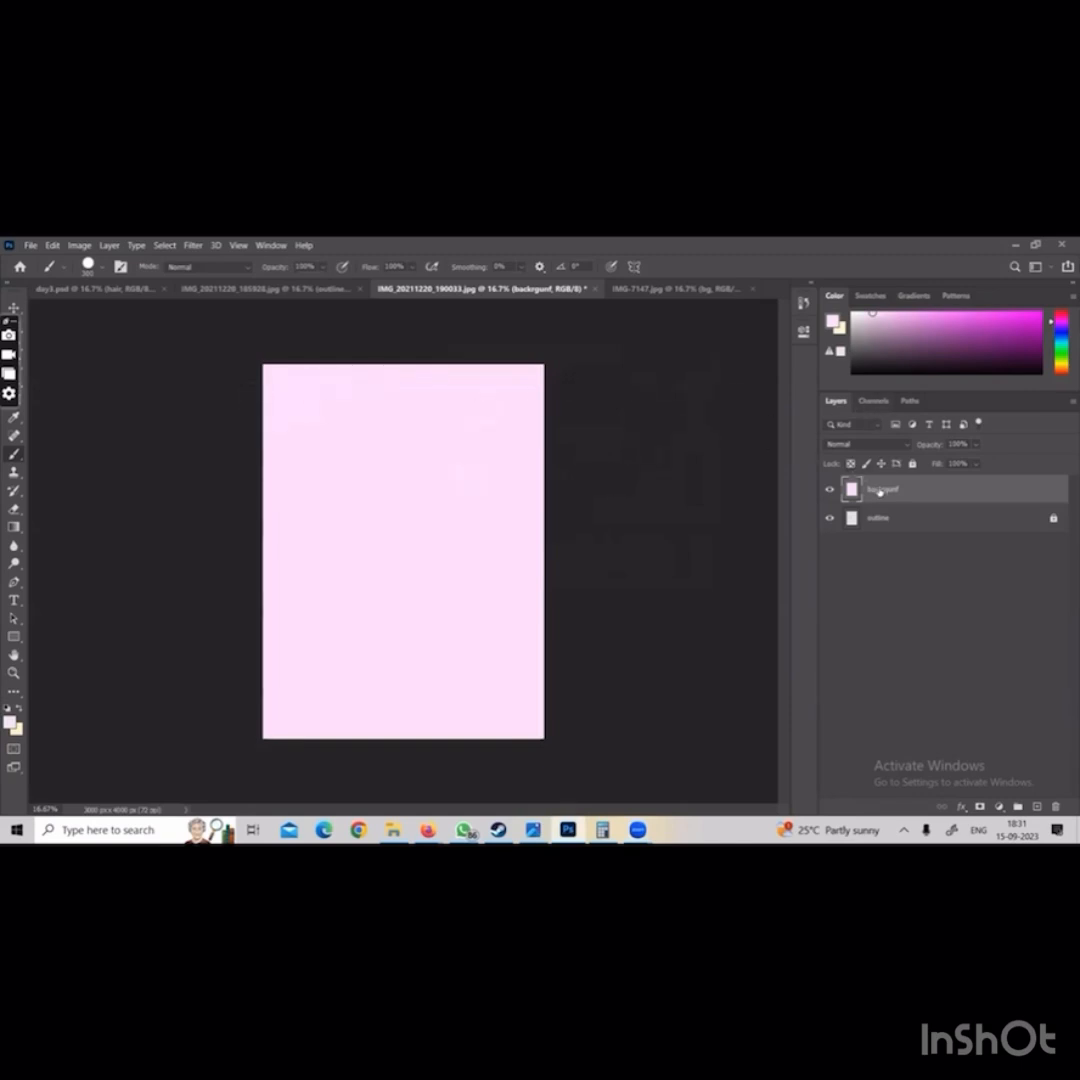
left_click_drag(884, 515, 887, 529)
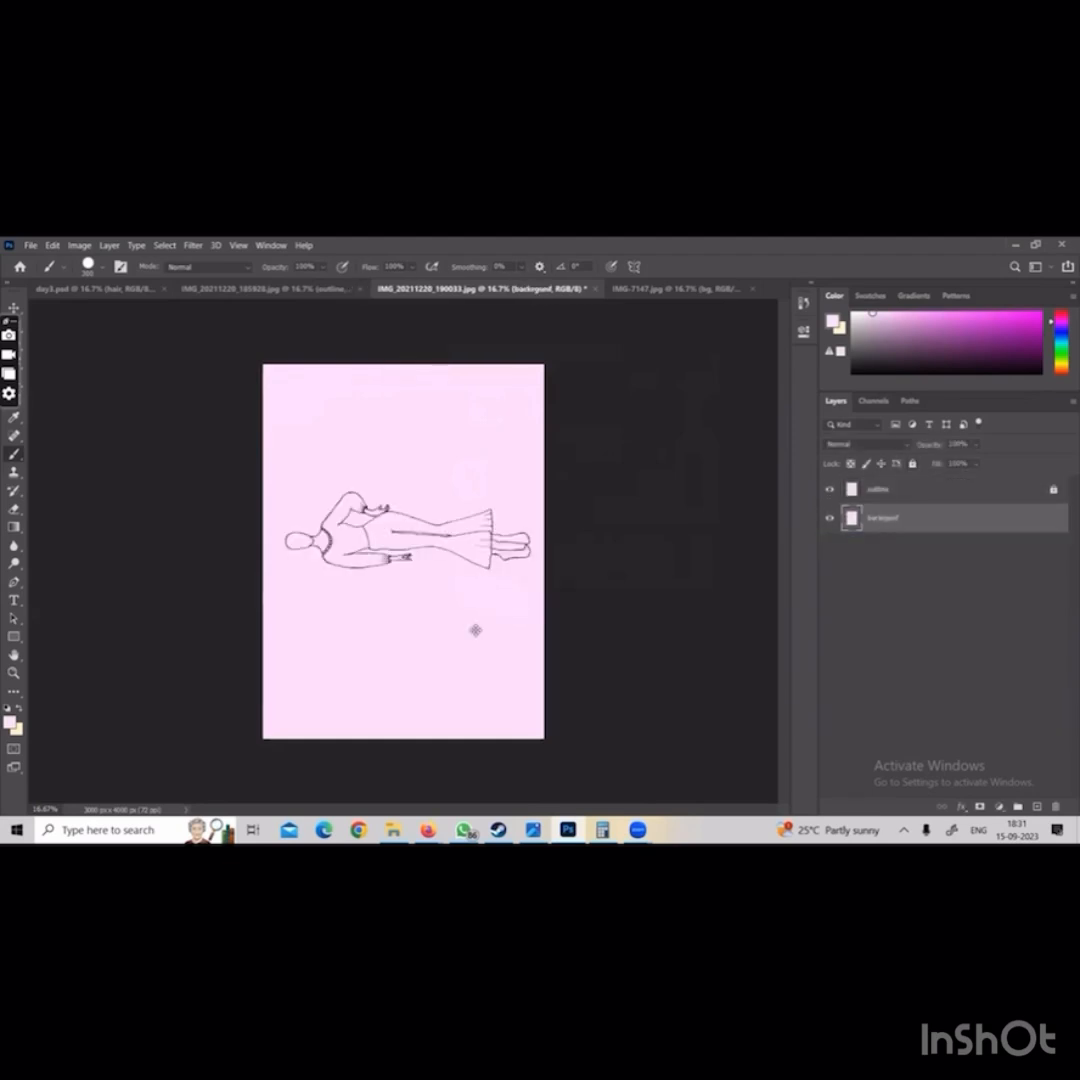
In IMG_20211220_185928.jpg, add a new layer above the outline layer and rename it bg
left_click(322, 290)
left_click(1037, 807)
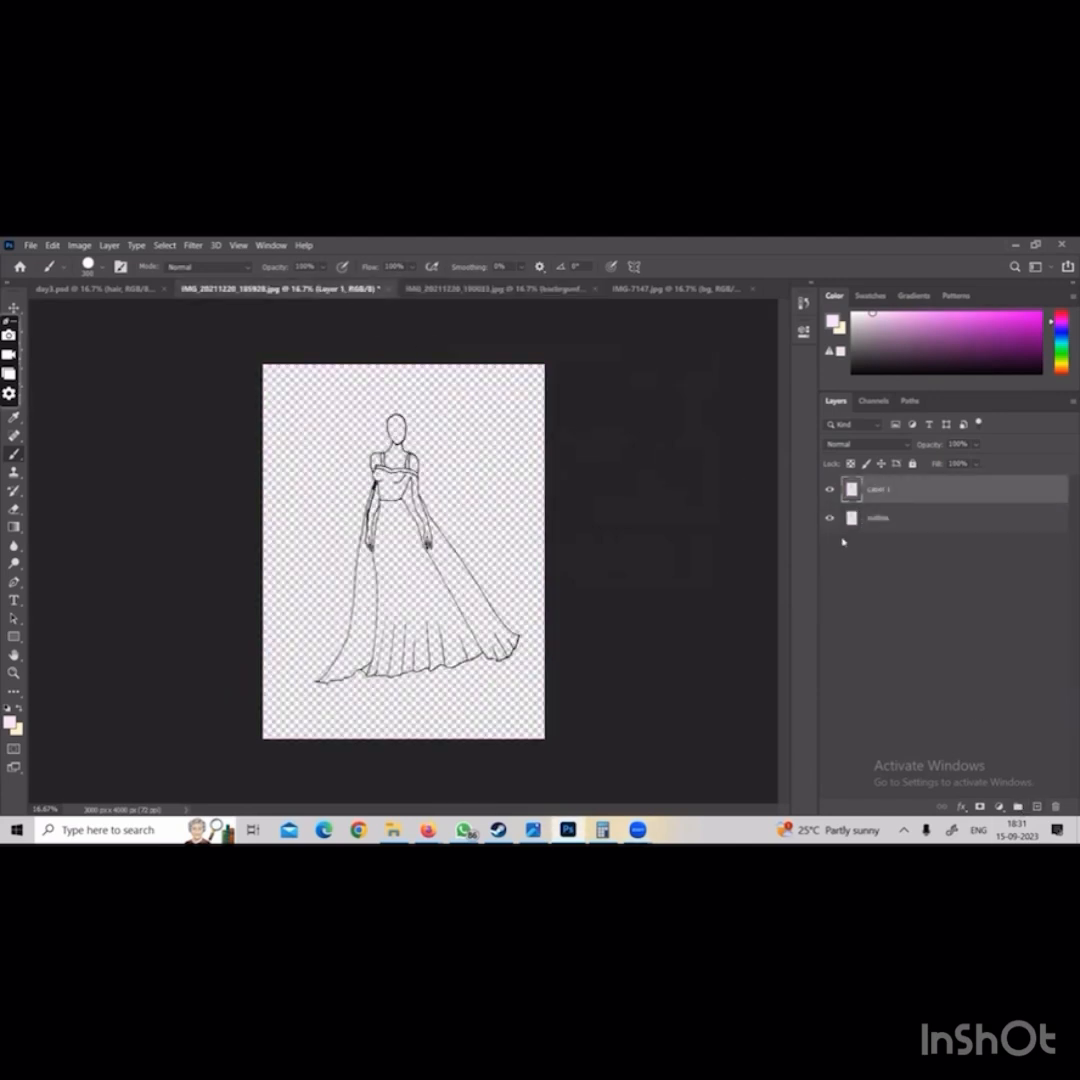
double_click(878, 489)
type("bg")
key("Return")
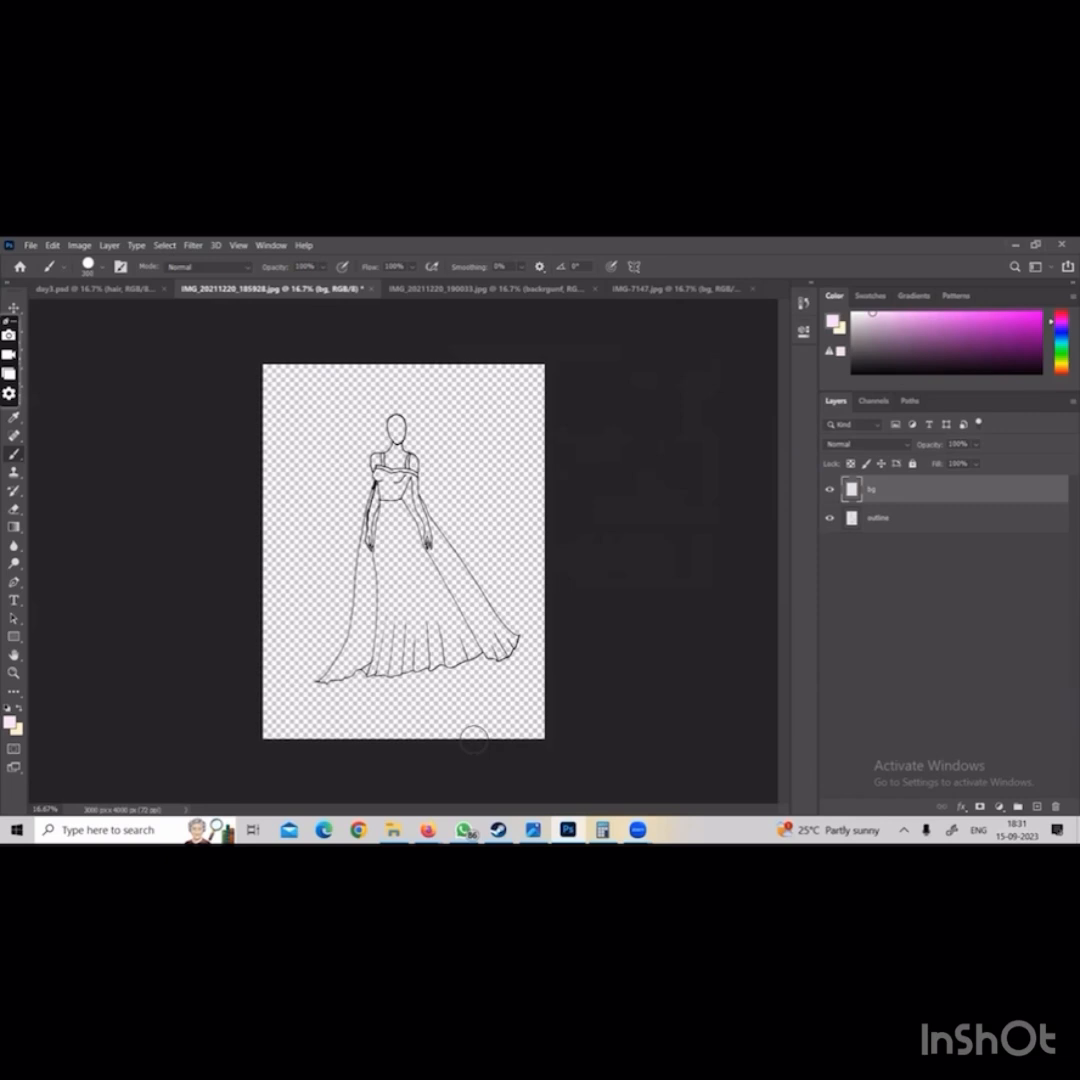
Swap the foreground and background colours and fill the bg layer with the pale pink background colour
key("x")
key("ctrl+Delete")
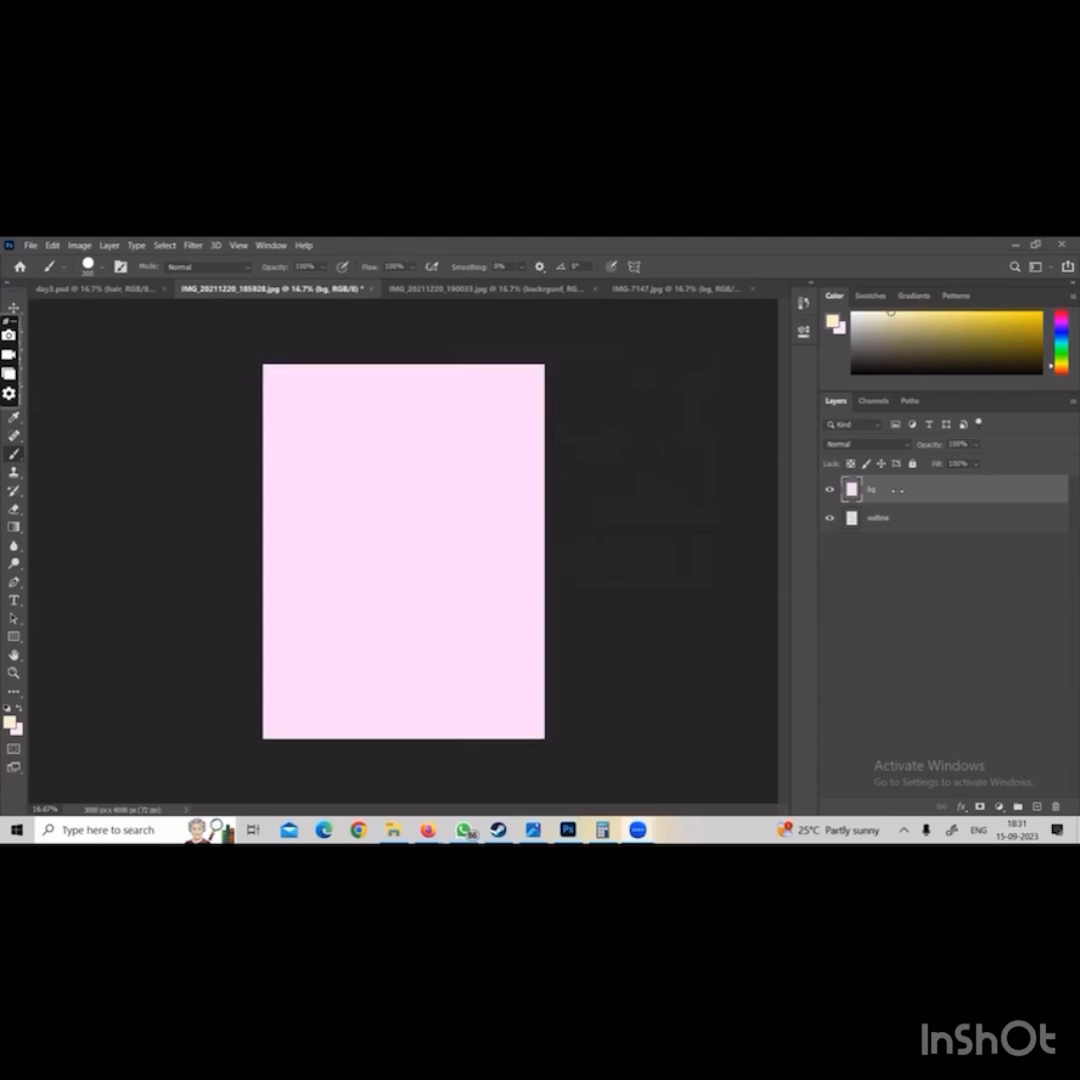
Move the bg layer below the outline layer, and switch to IMG_20211220_190033.jpg
left_click_drag(876, 492, 879, 524)
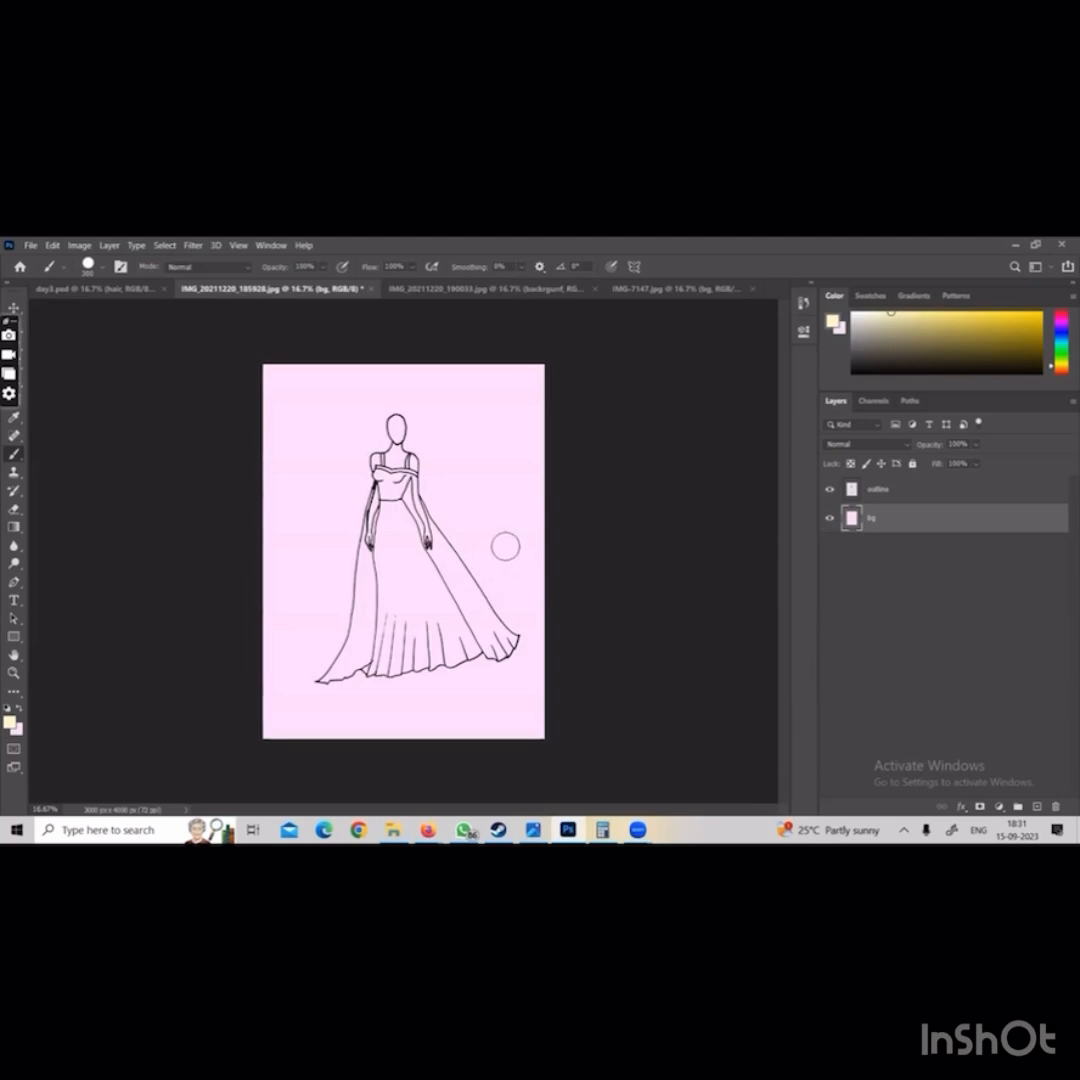
left_click(470, 289)
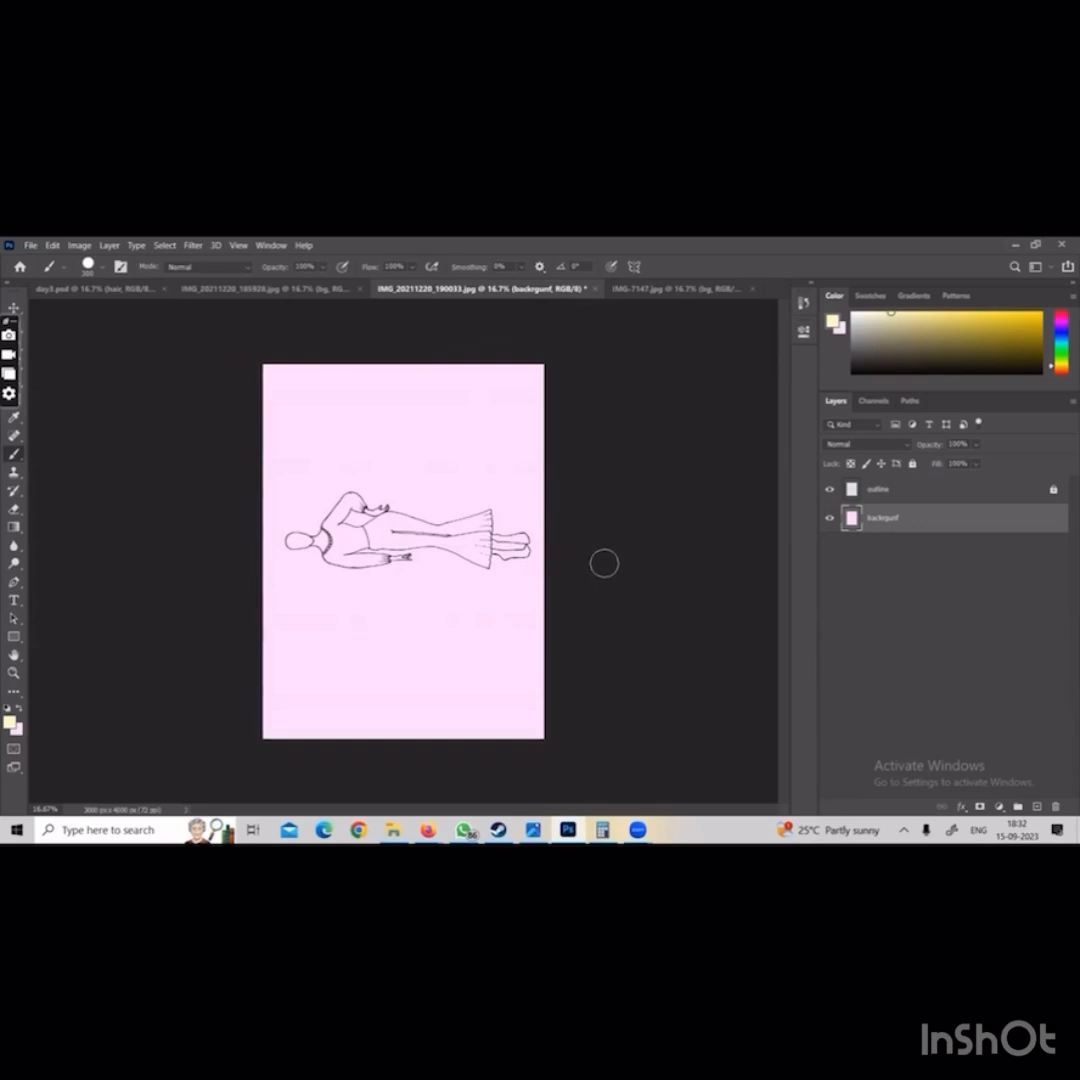
key("ctrl+t")
key("Return")
key("ctrl+t")
left_click_drag(398, 560, 620, 563)
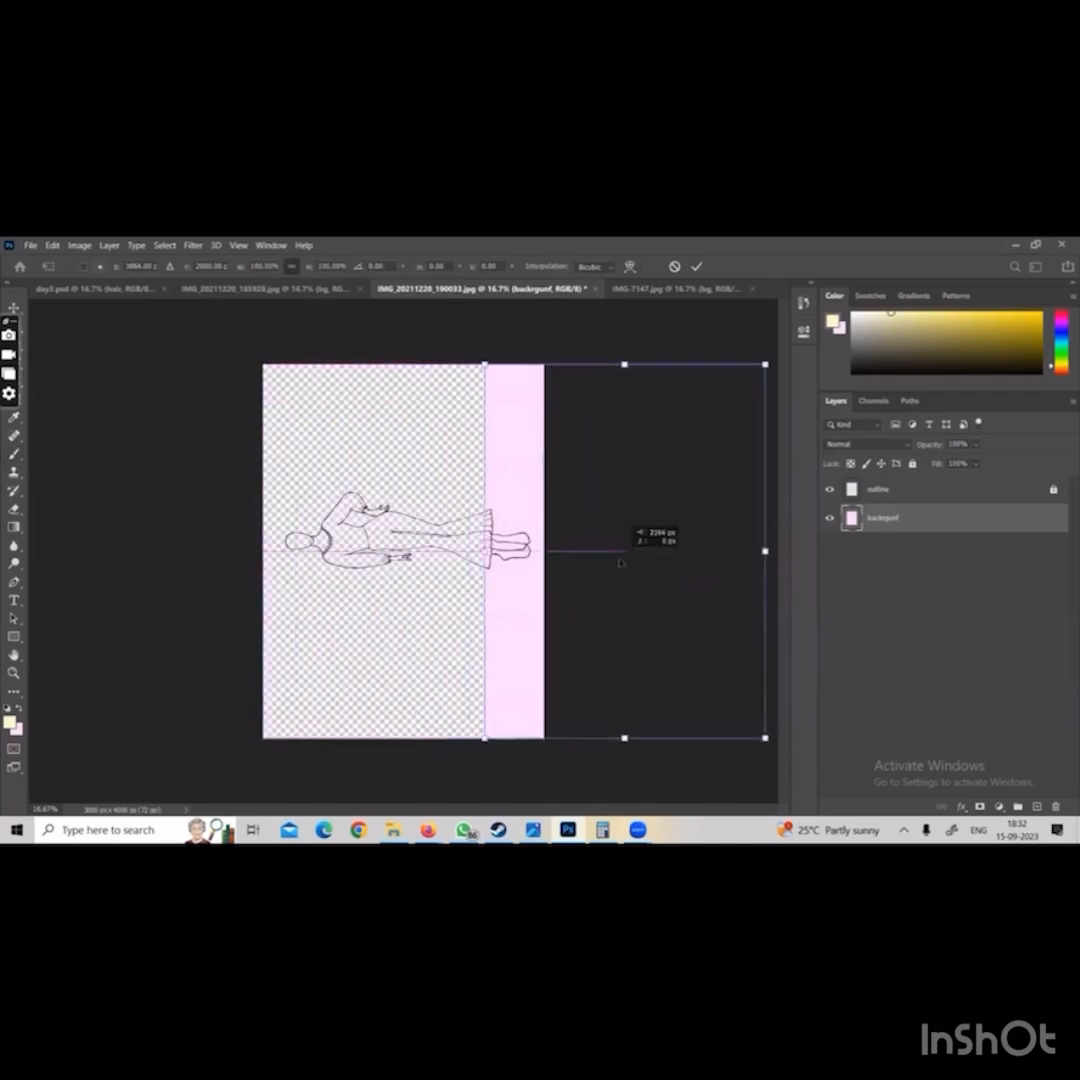
key("ctrl+z")
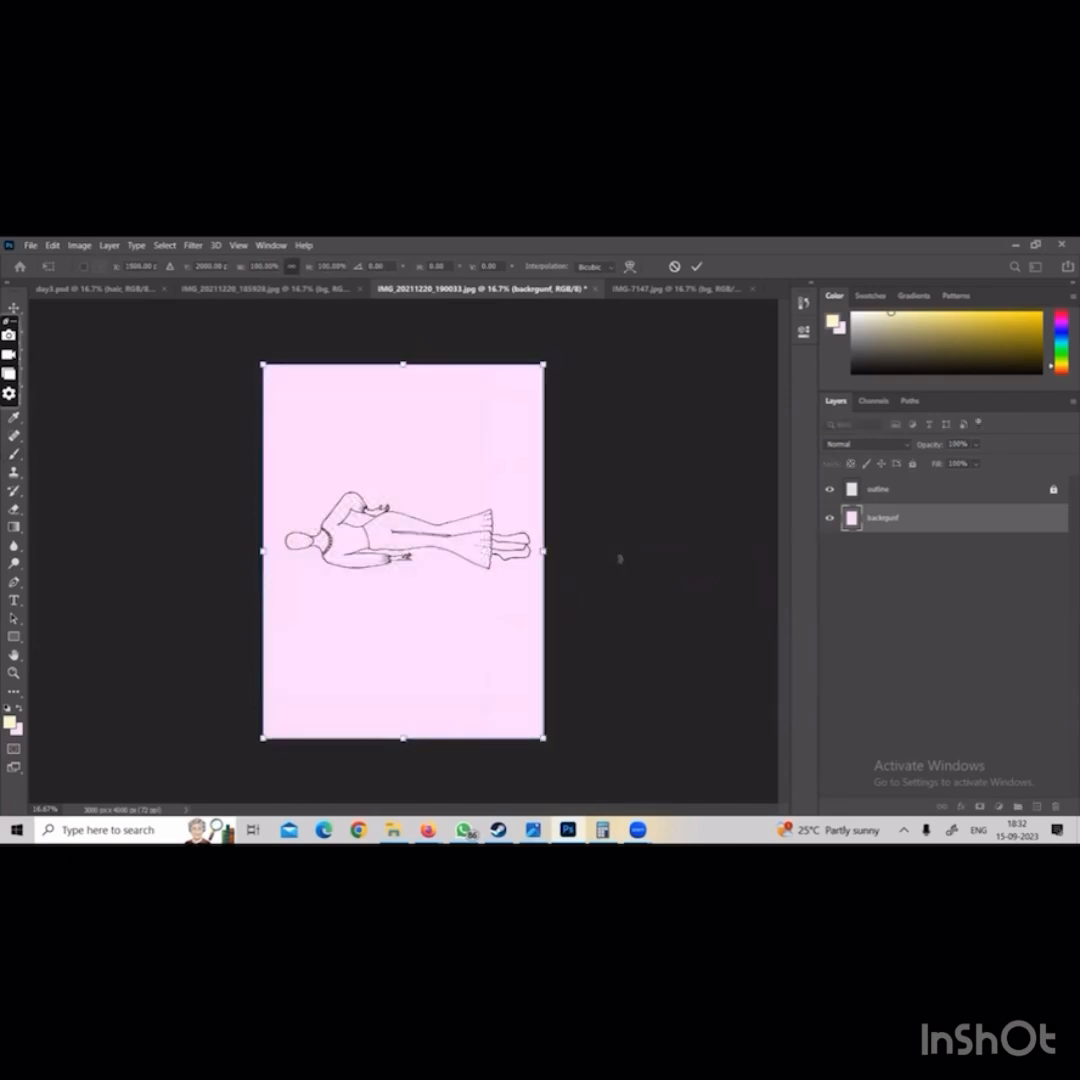
key("Escape")
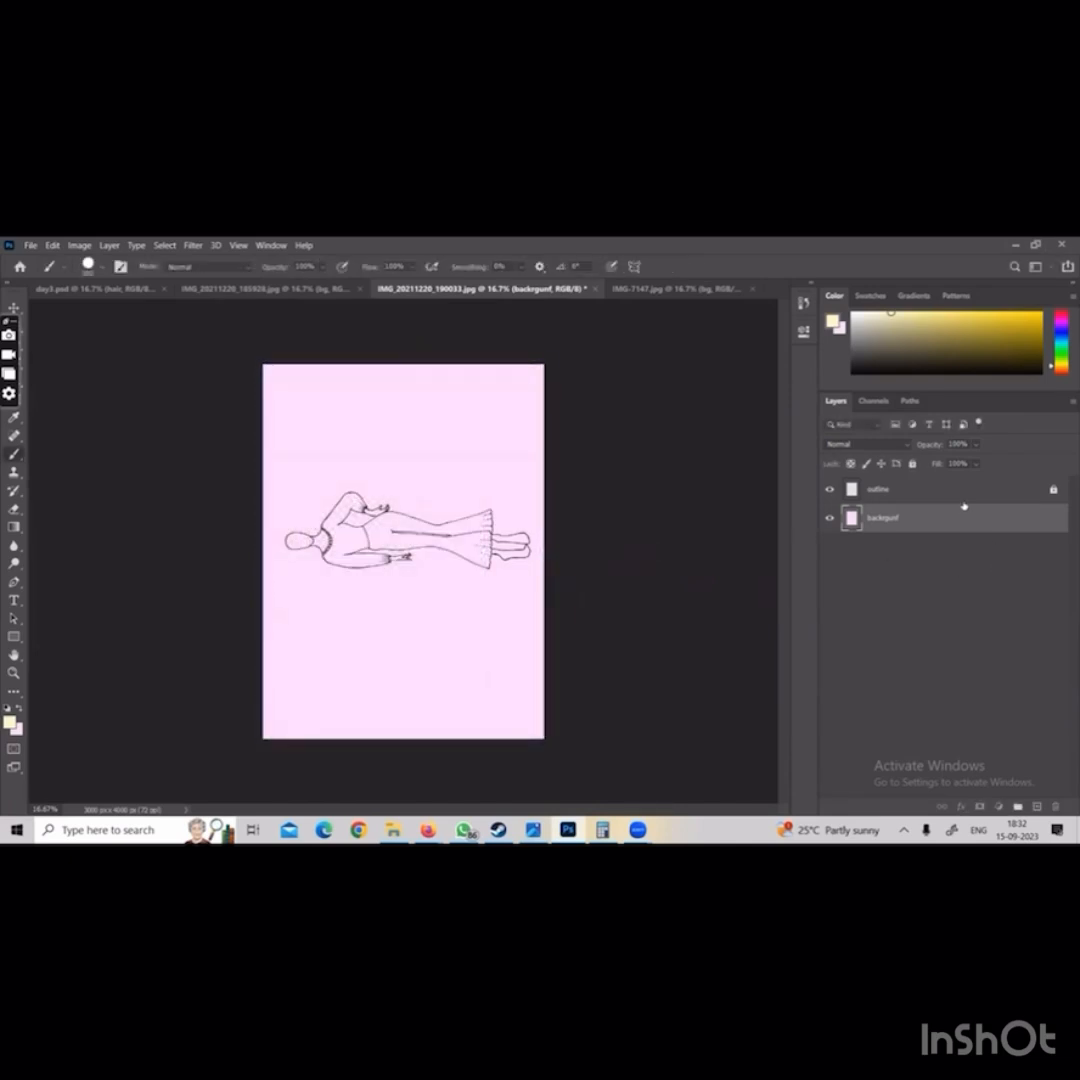
Unlock the outline layer and transform the figure upright, rotated about 90 degrees, scaled to about 118% and centred horizontally
left_click(962, 500)
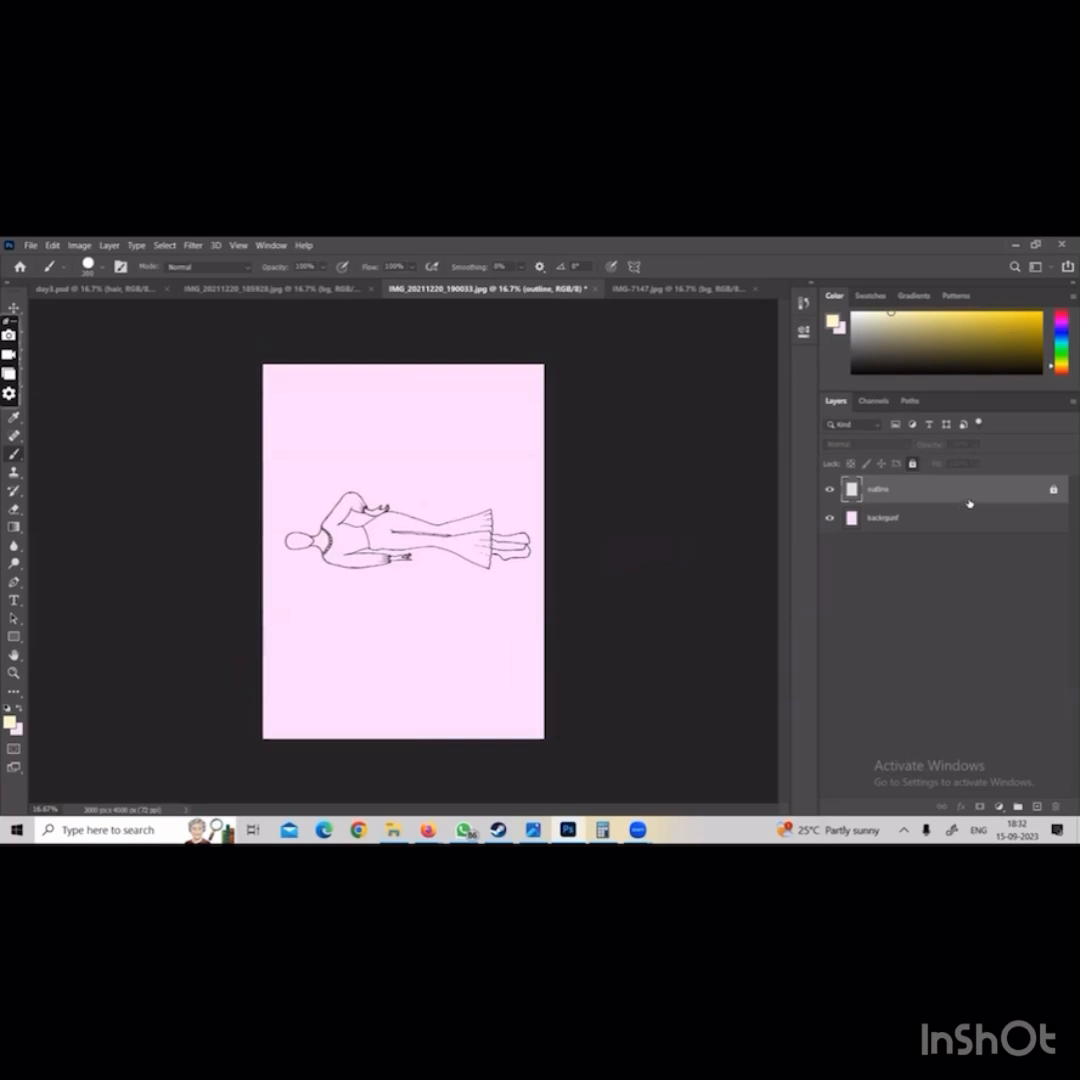
left_click(1052, 490)
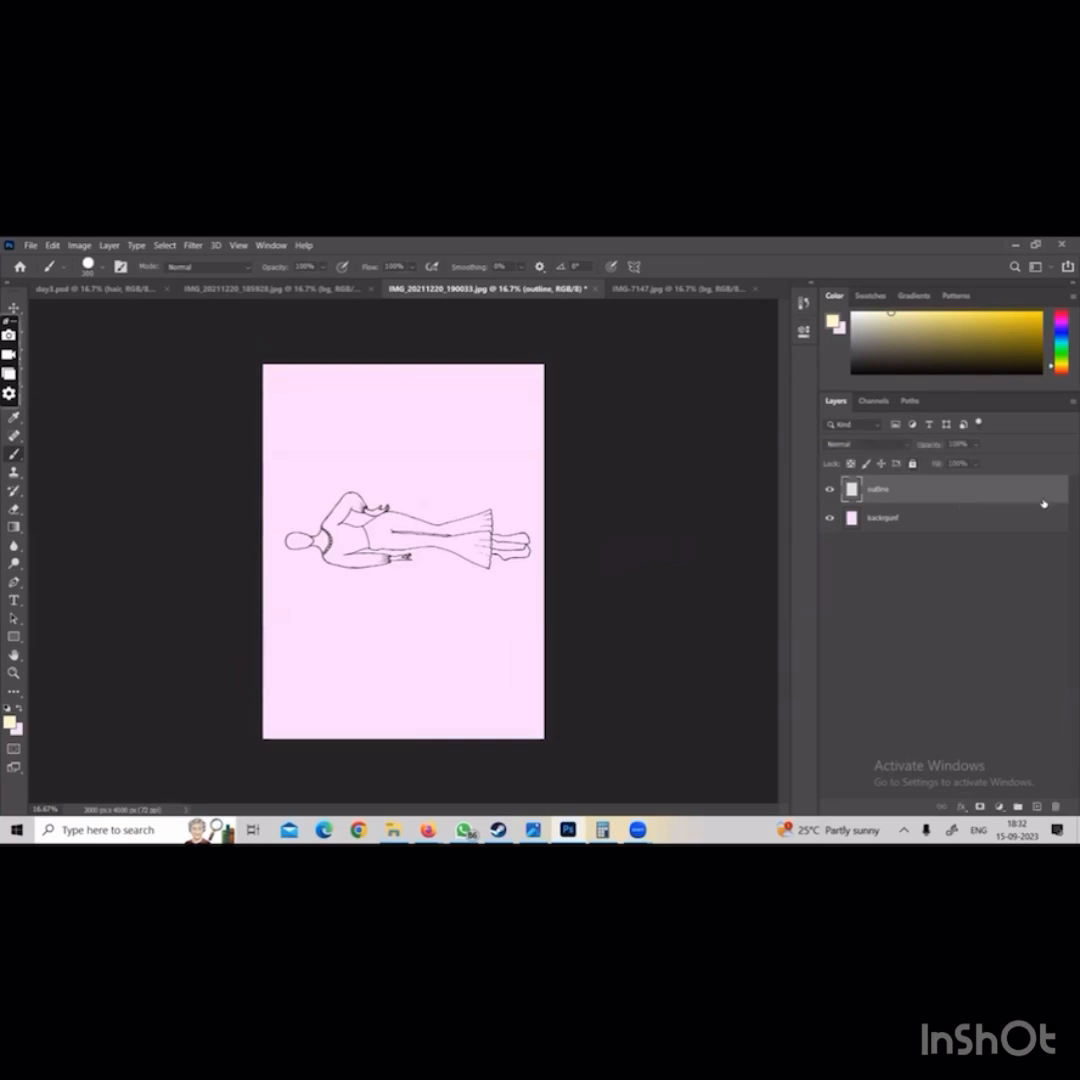
key("ctrl+t")
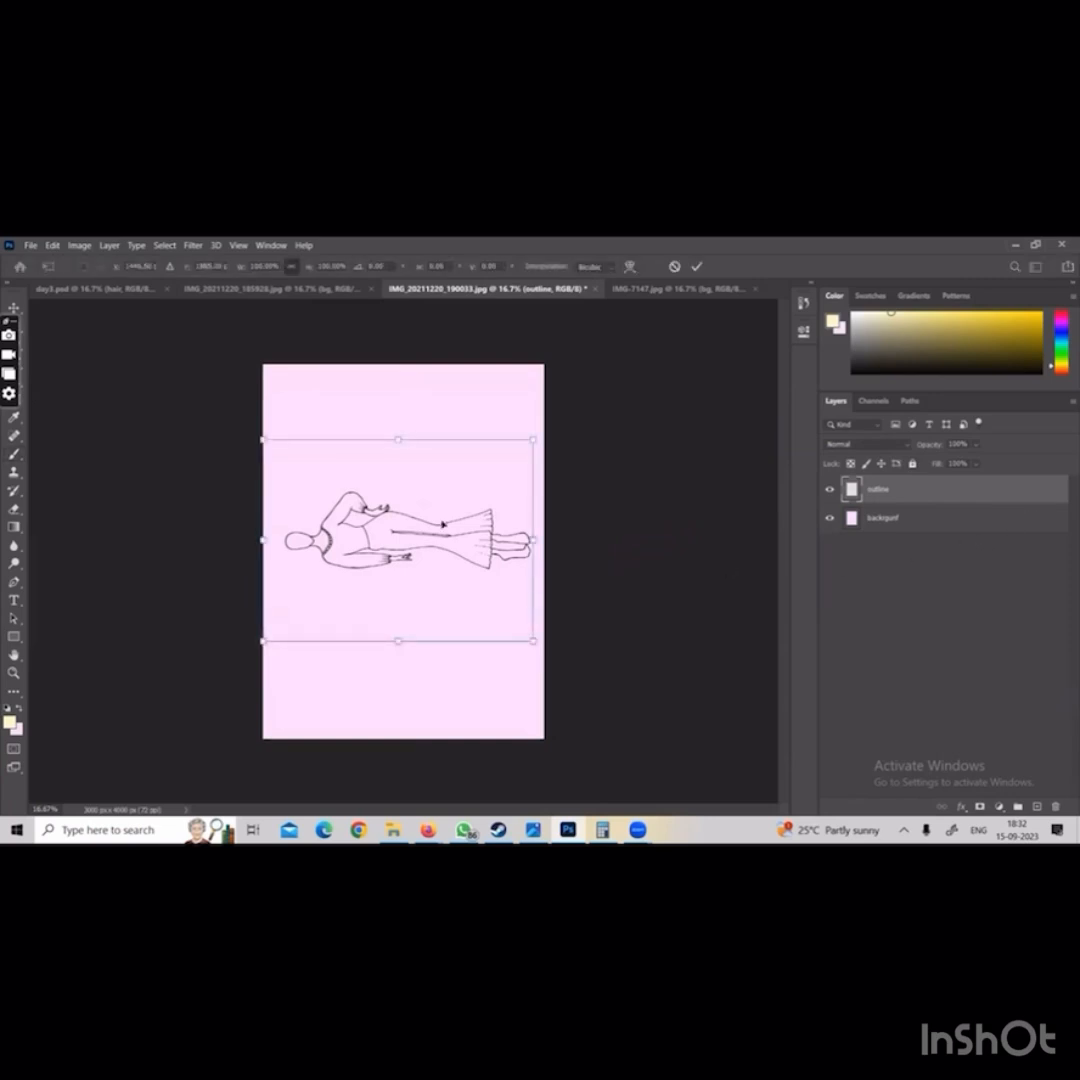
mouse_move(542, 425)
left_mouse_down()
mouse_move(547, 446)
mouse_move(501, 615)
mouse_move(472, 634)
mouse_move(530, 714)
left_mouse_up()
left_click_drag(429, 530, 419, 575)
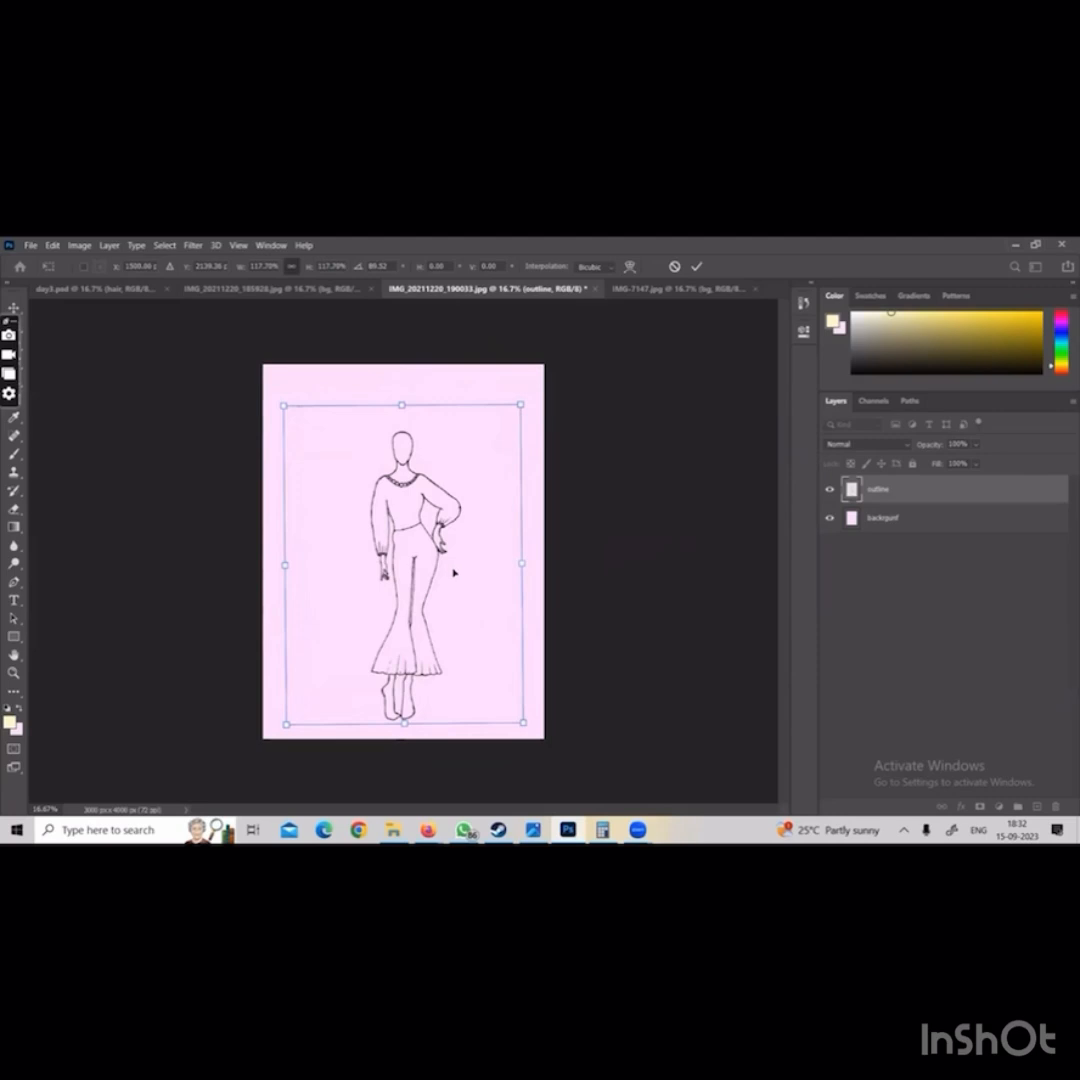
key("Return")
key("b")
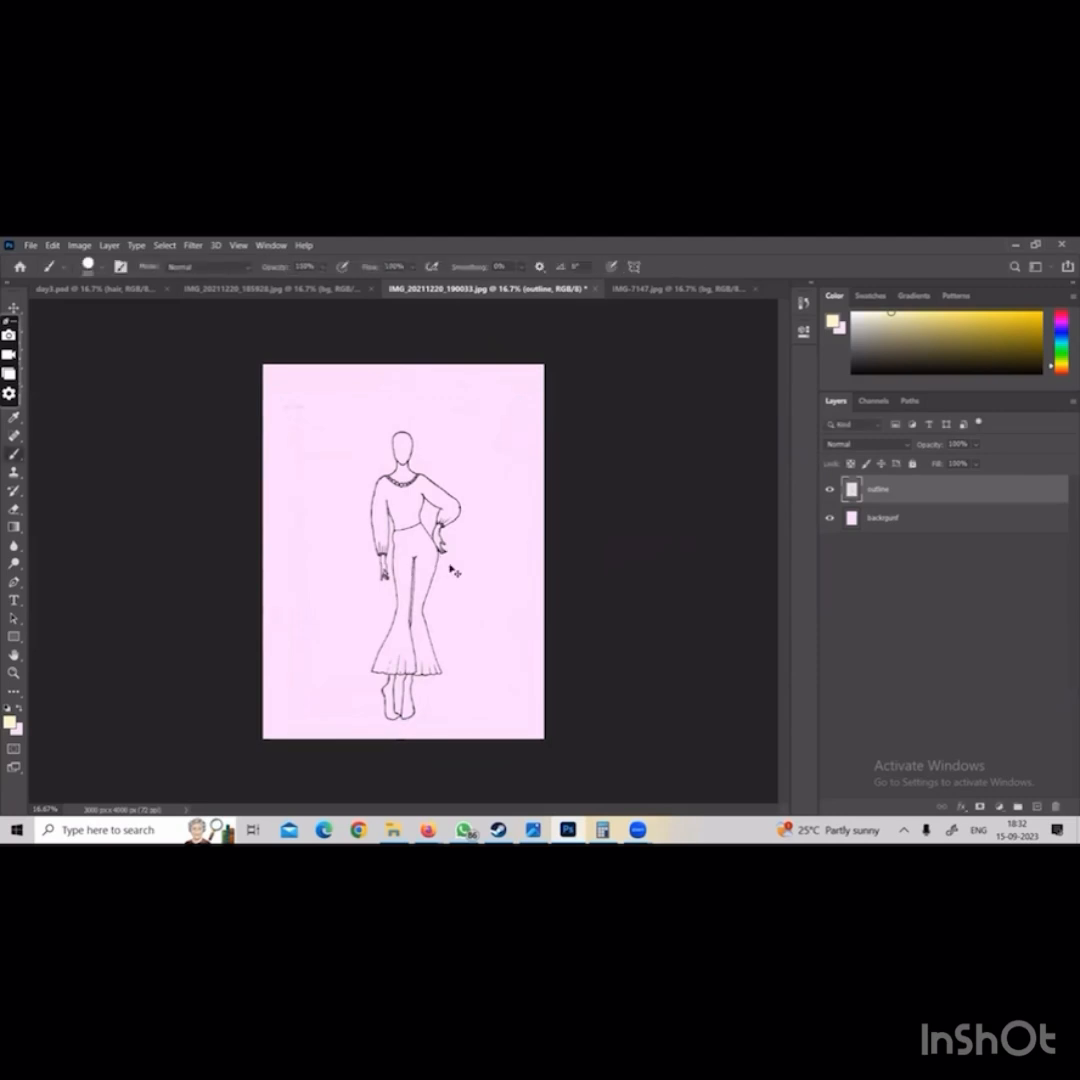
Move the upright outline figure slightly up so it sits centred on the pink page
key("ctrl+minus")
key("ctrl+t")
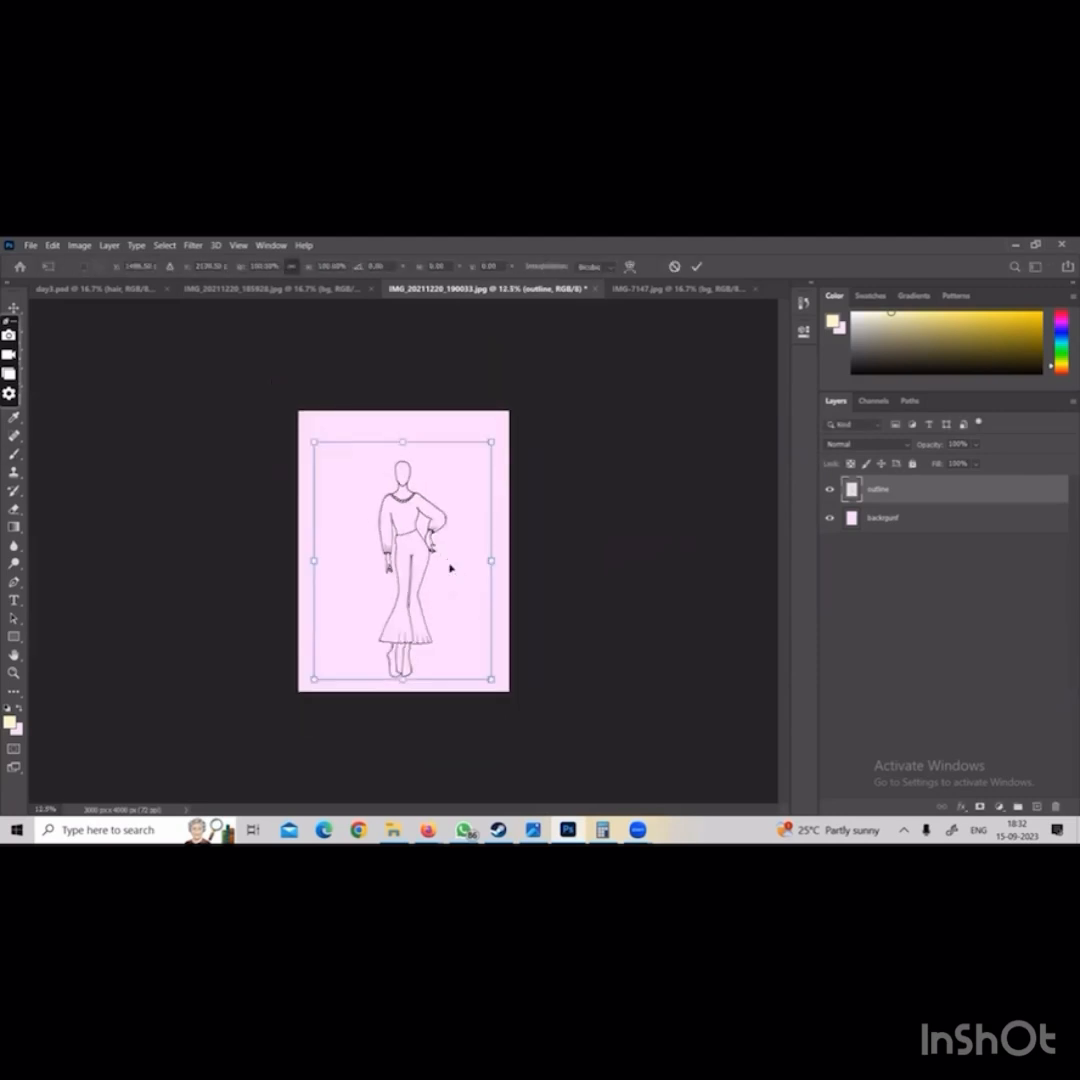
left_click_drag(451, 569, 415, 551)
key("Return")
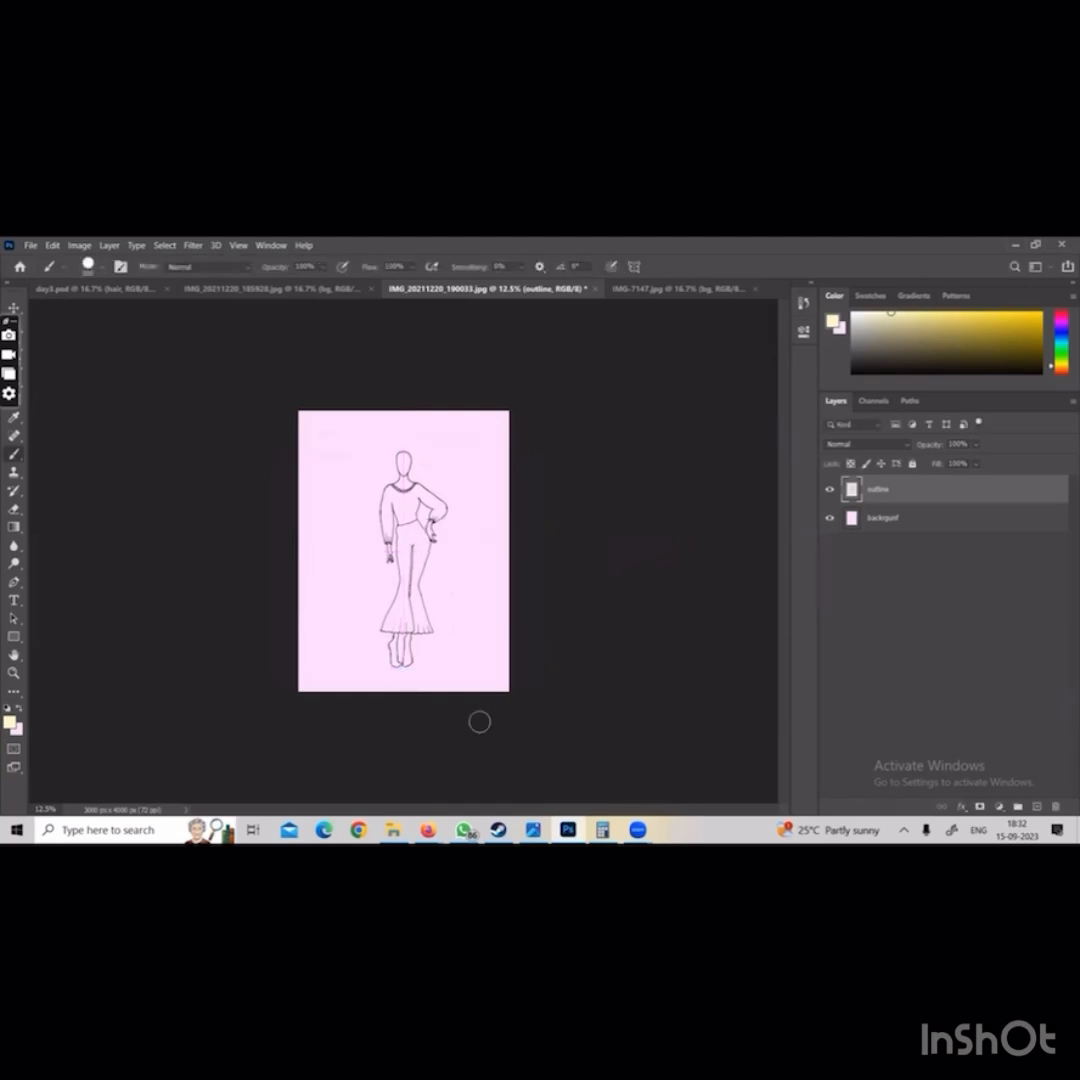
In IMG-7147.jpg, unlock the outline layer and scale the crowned figure up to about 120%, keeping it within the page
left_click(294, 289)
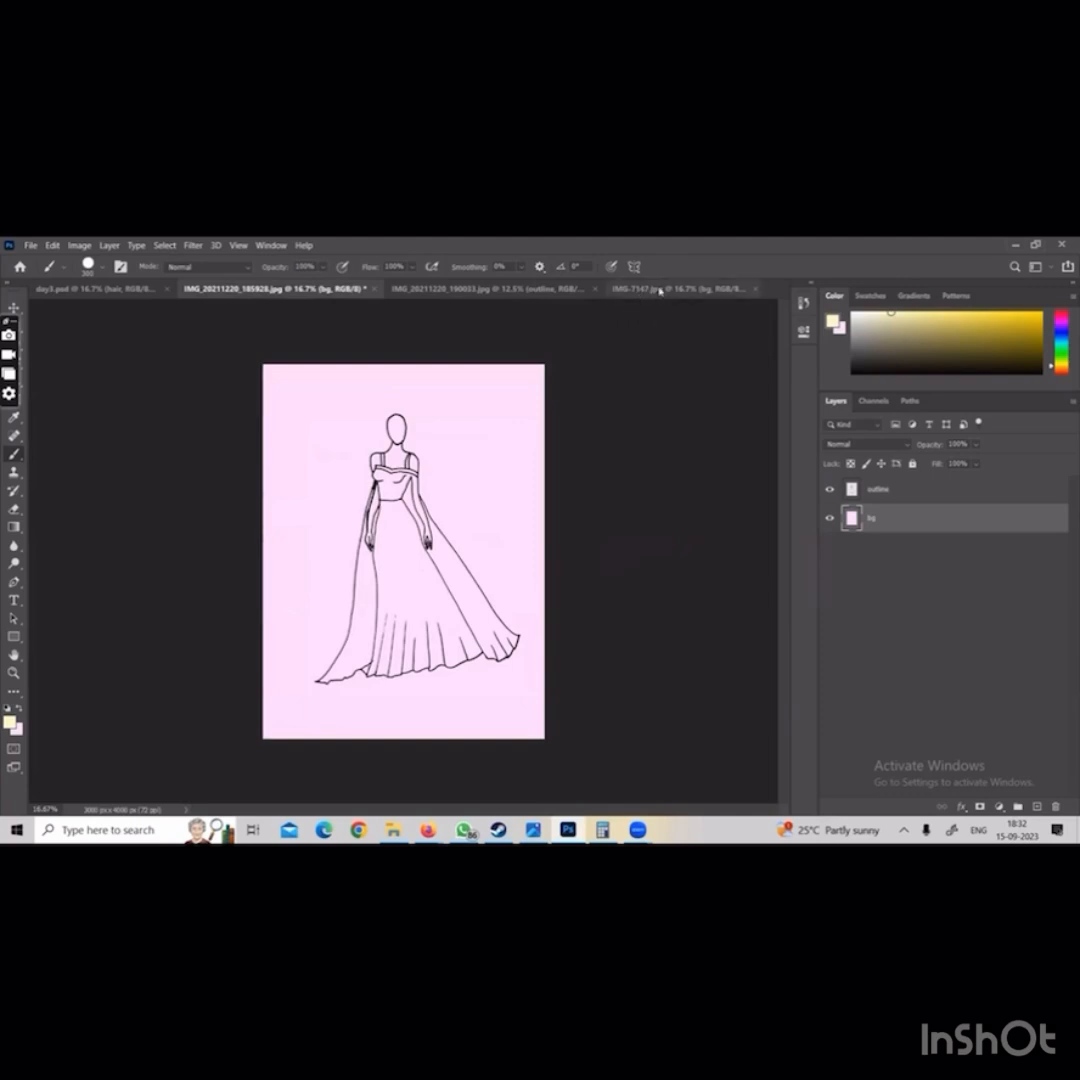
left_click(652, 294)
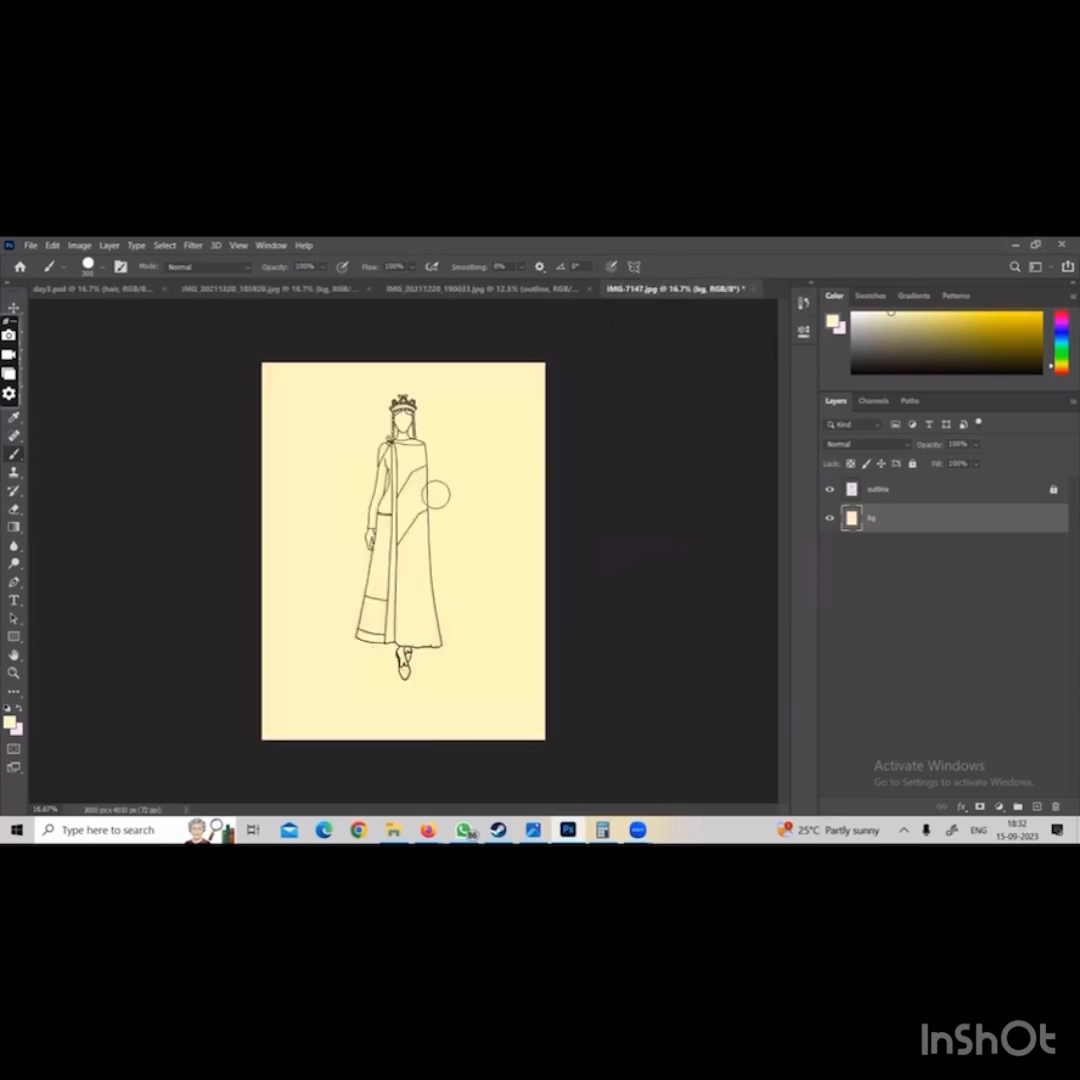
left_click(1036, 490)
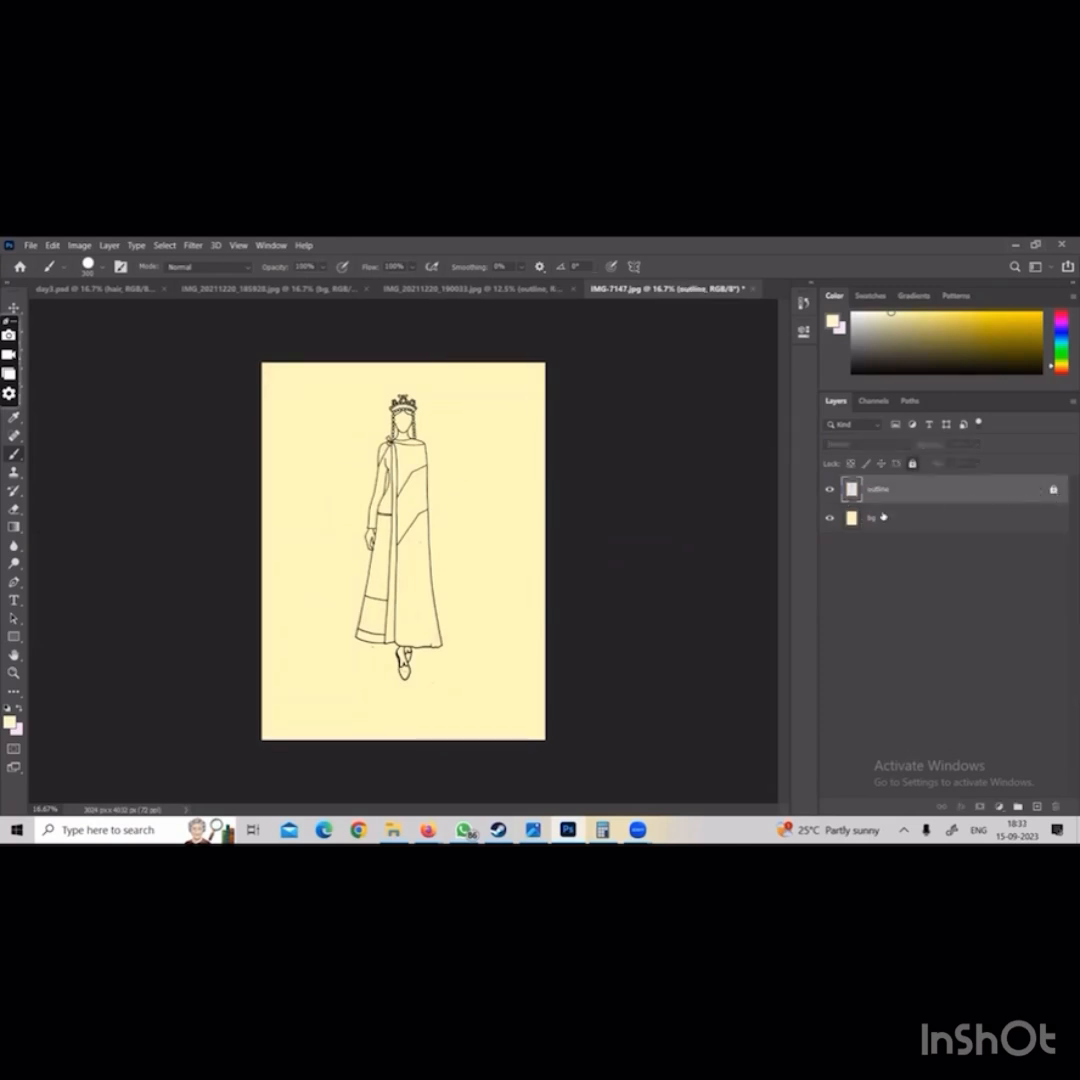
key("ctrl+t")
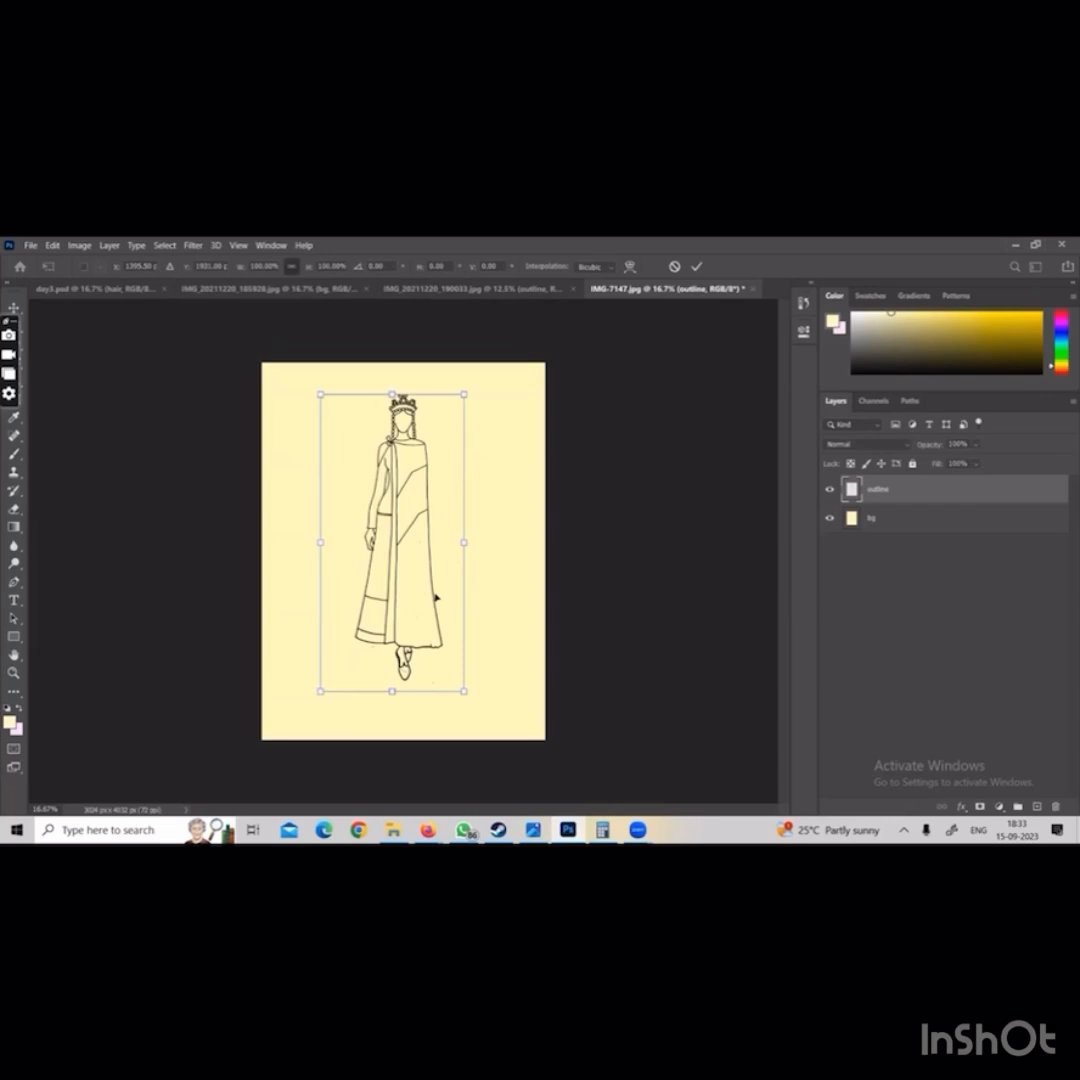
mouse_move(464, 691)
left_mouse_down()
mouse_move(493, 752)
mouse_move(432, 669)
left_mouse_up()
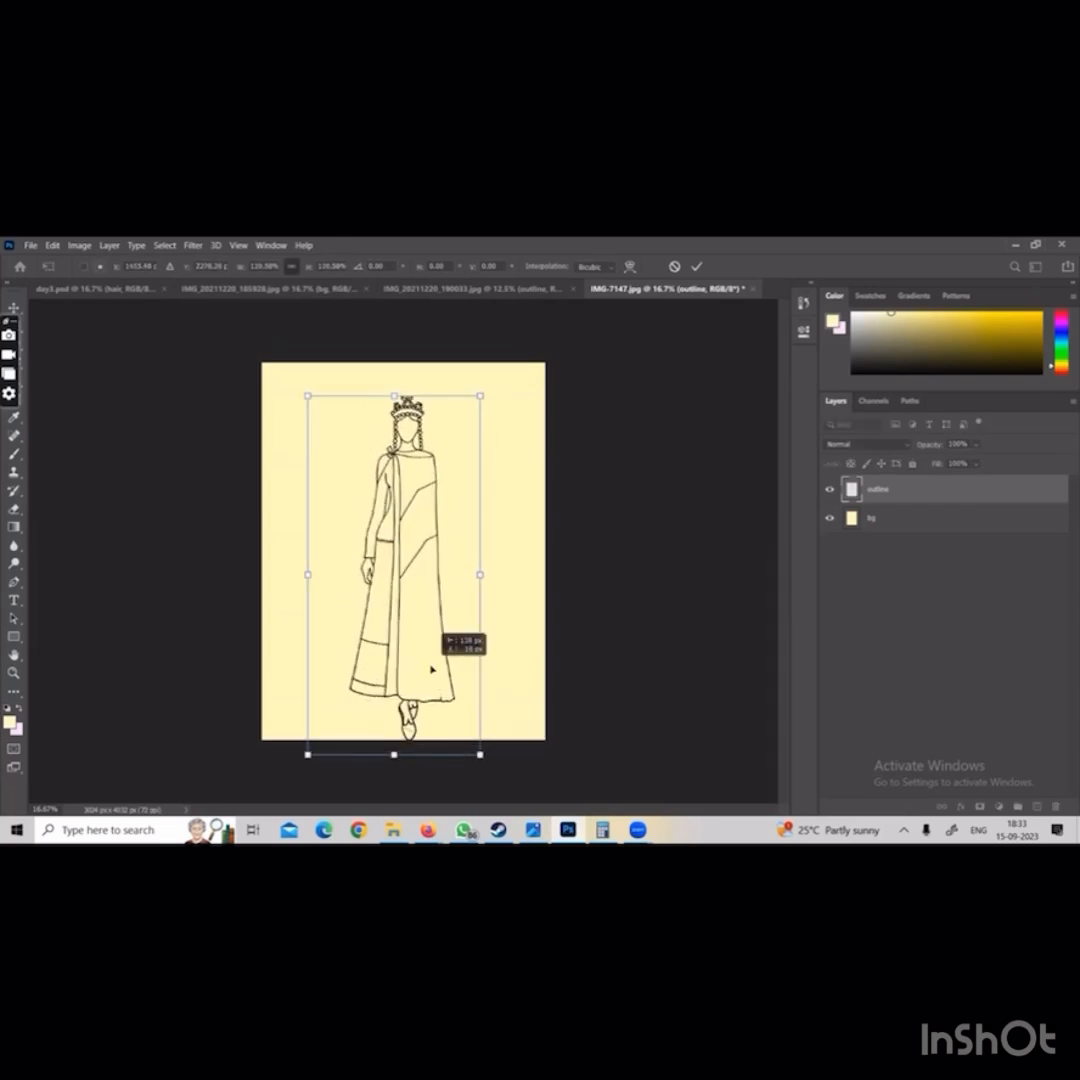
key("Return")
key("b")
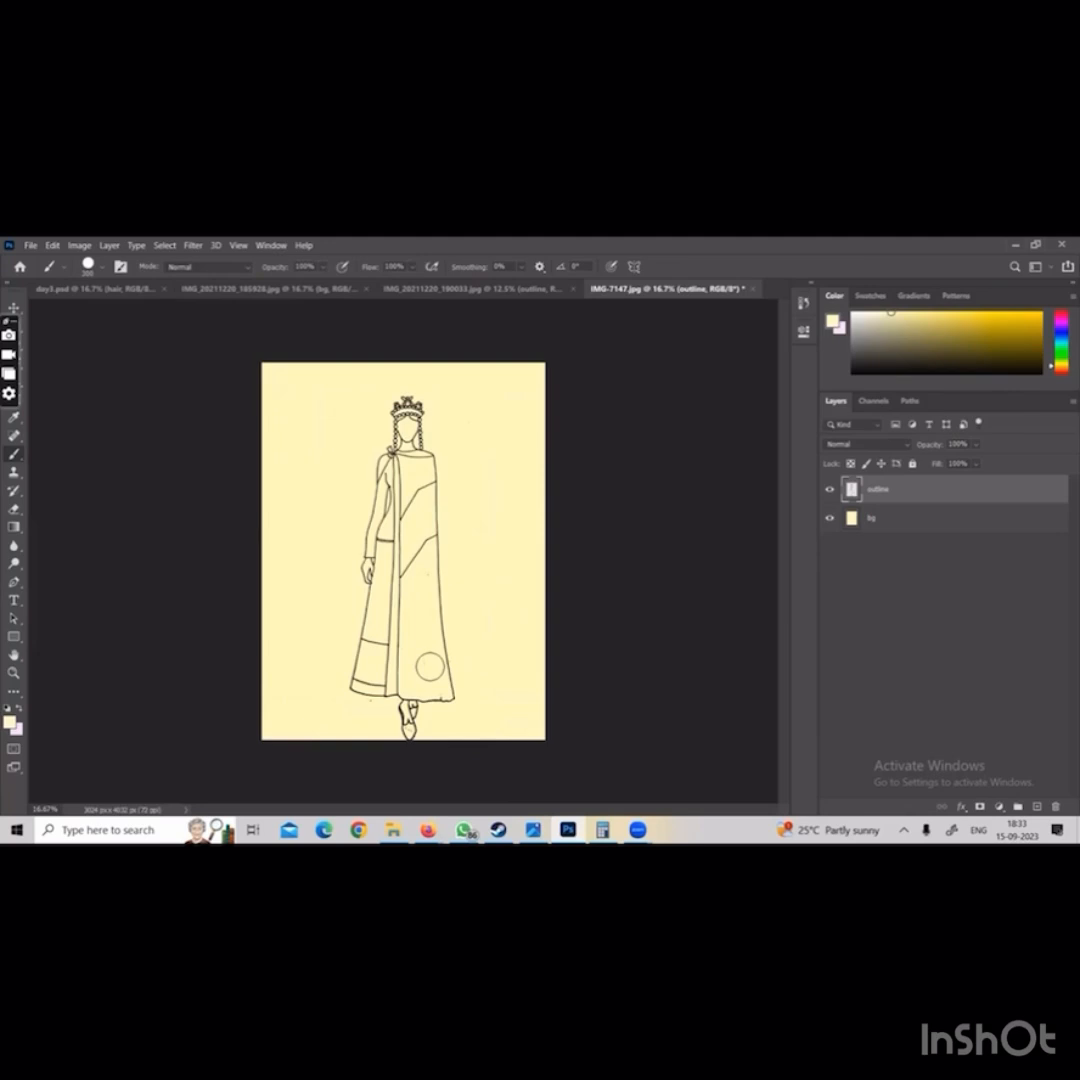
In day3.psd, select the outline layer and hide every other layer
left_click(80, 289)
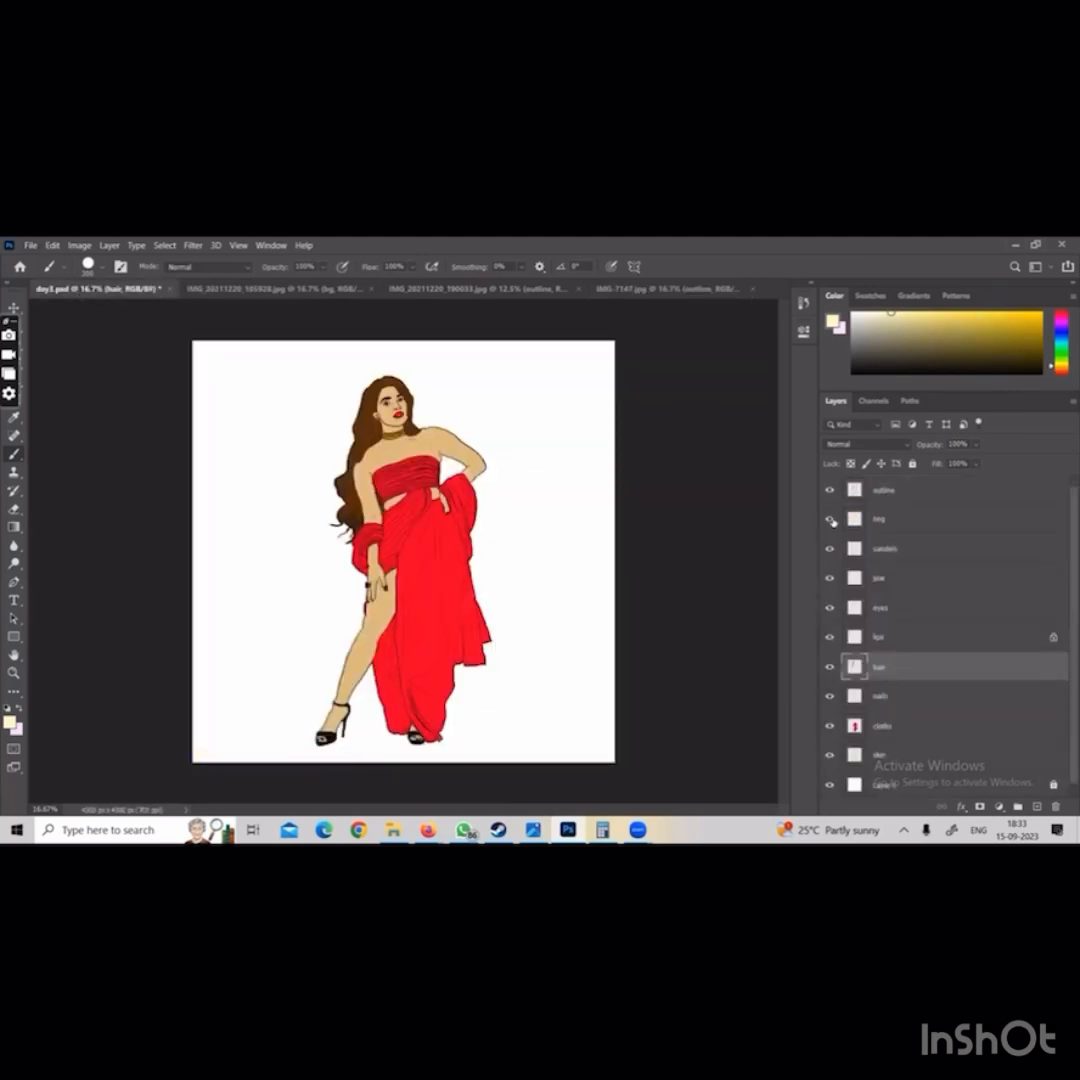
left_click(860, 495)
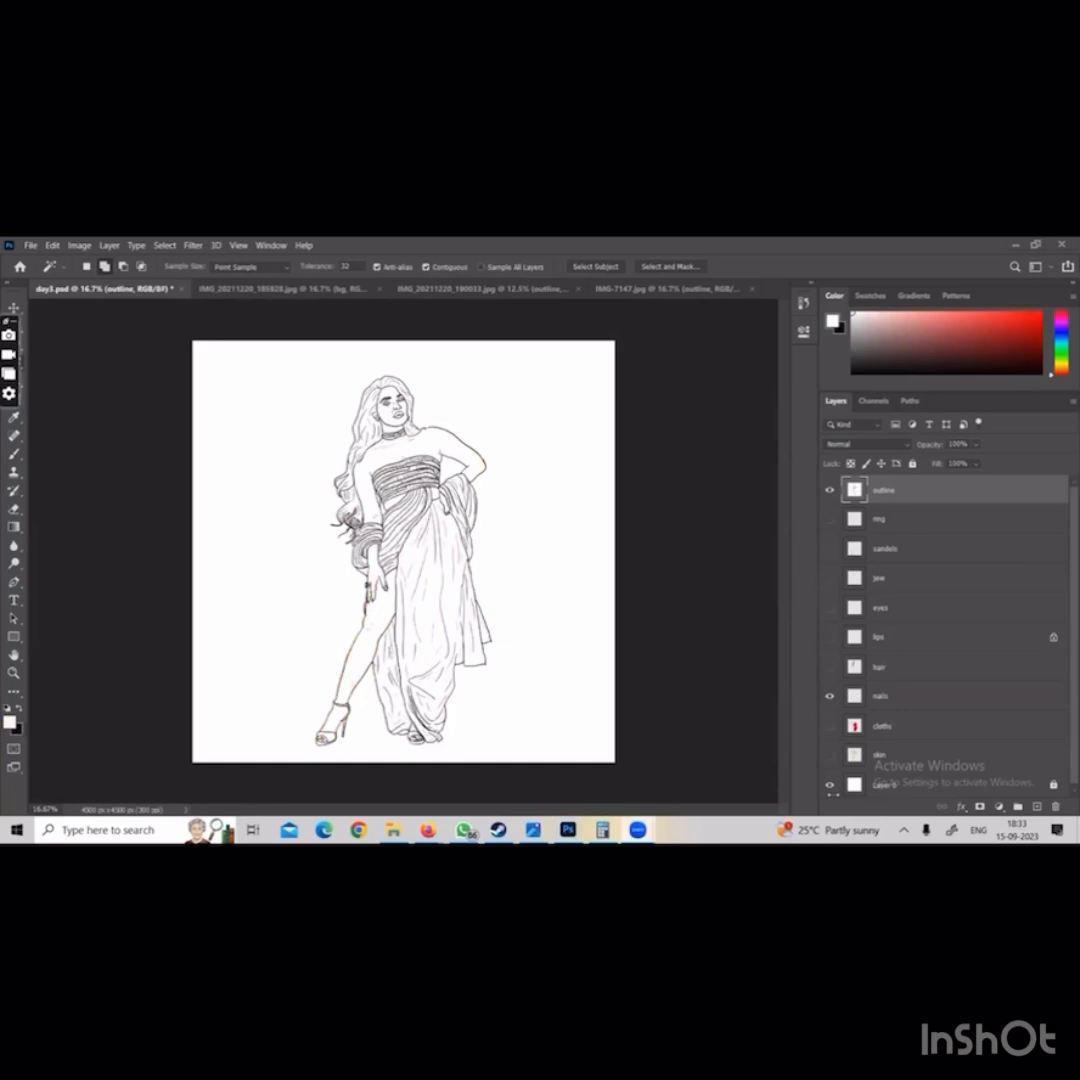
left_click(830, 697)
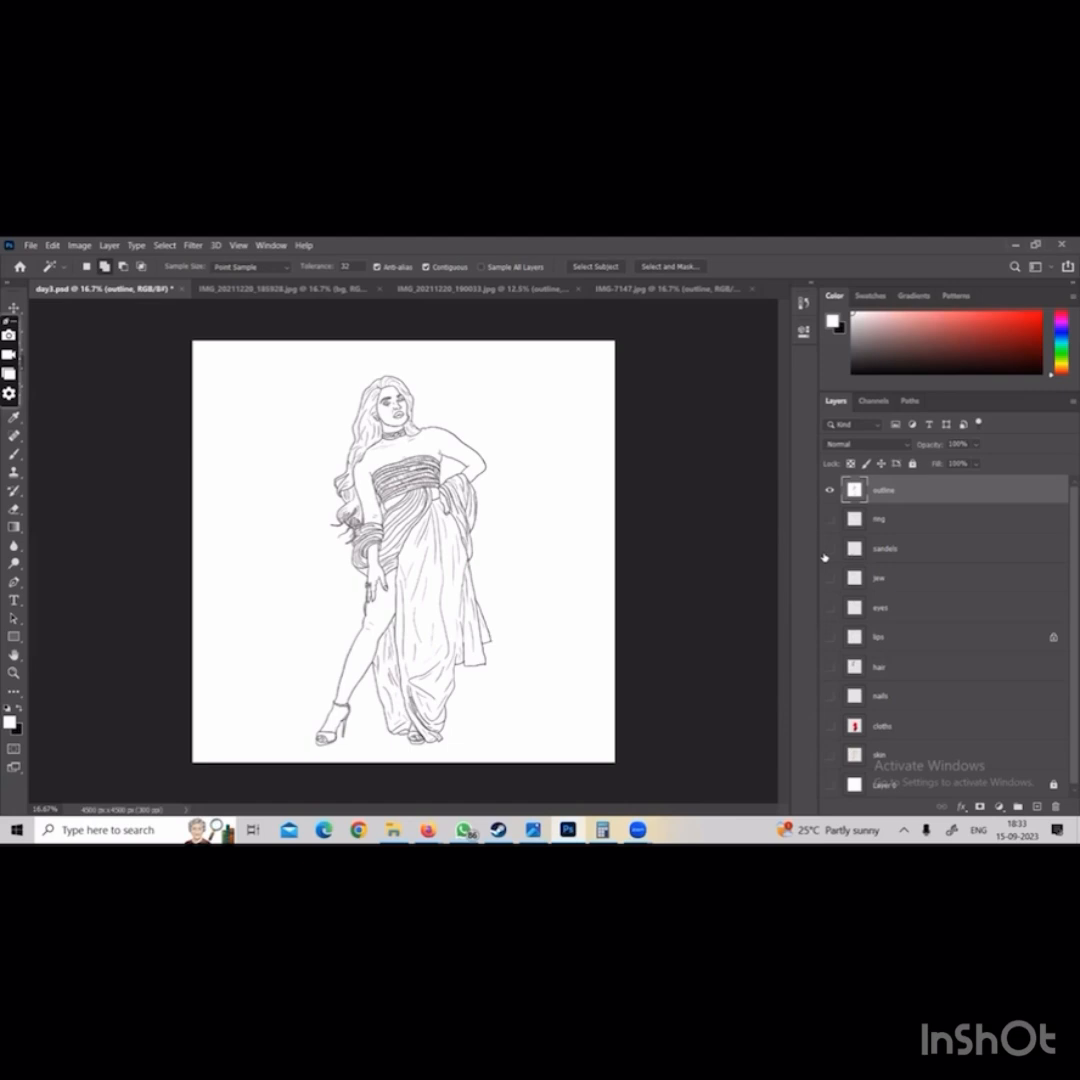
mouse_move(829, 519)
left_mouse_down()
mouse_move(831, 786)
mouse_move(829, 519)
left_mouse_up()
Delete all white areas of the outline layer using a Magic Wand selection extended with Similar, and show all the other layers again
left_click(333, 386)
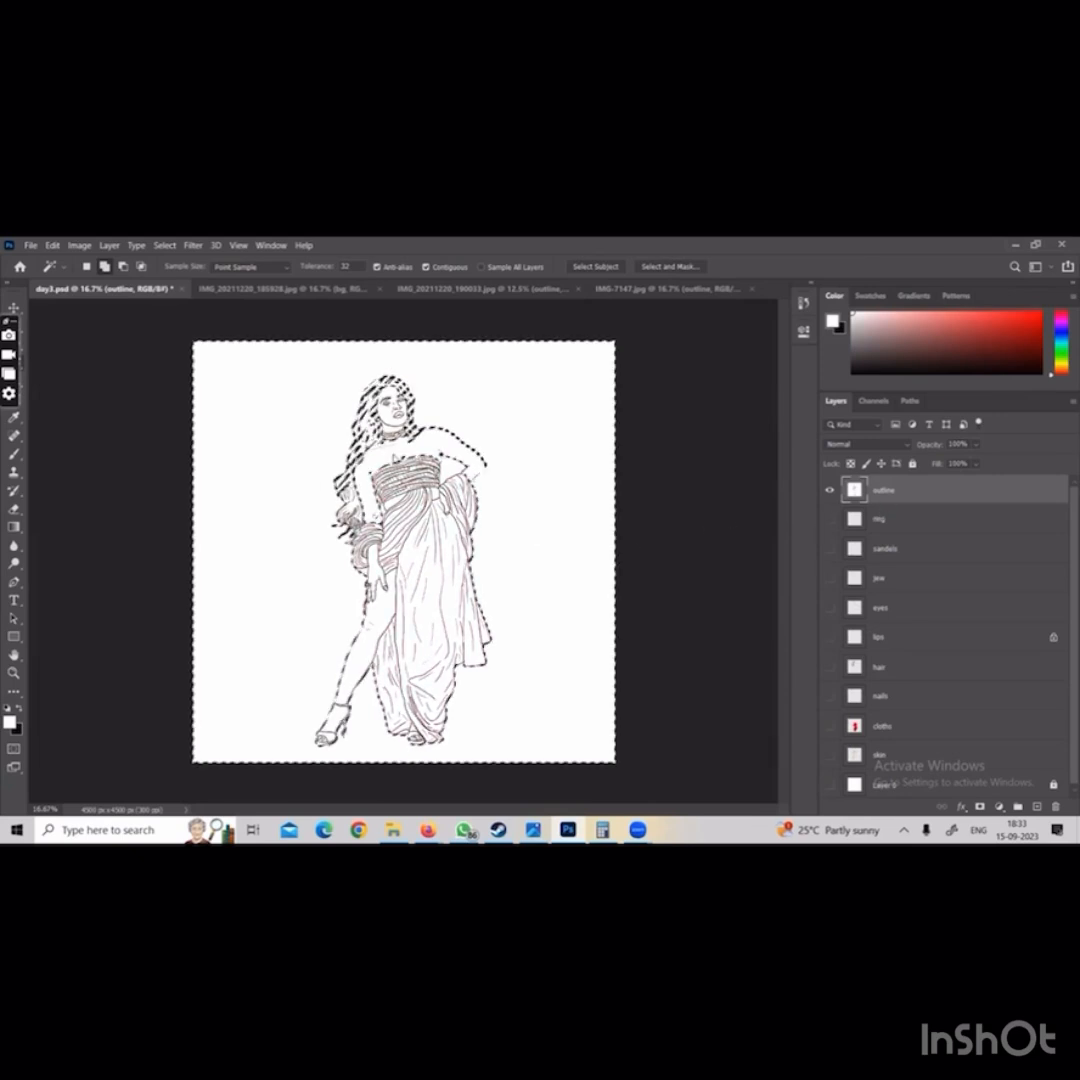
right_click(395, 451)
left_click(430, 603)
key("Delete")
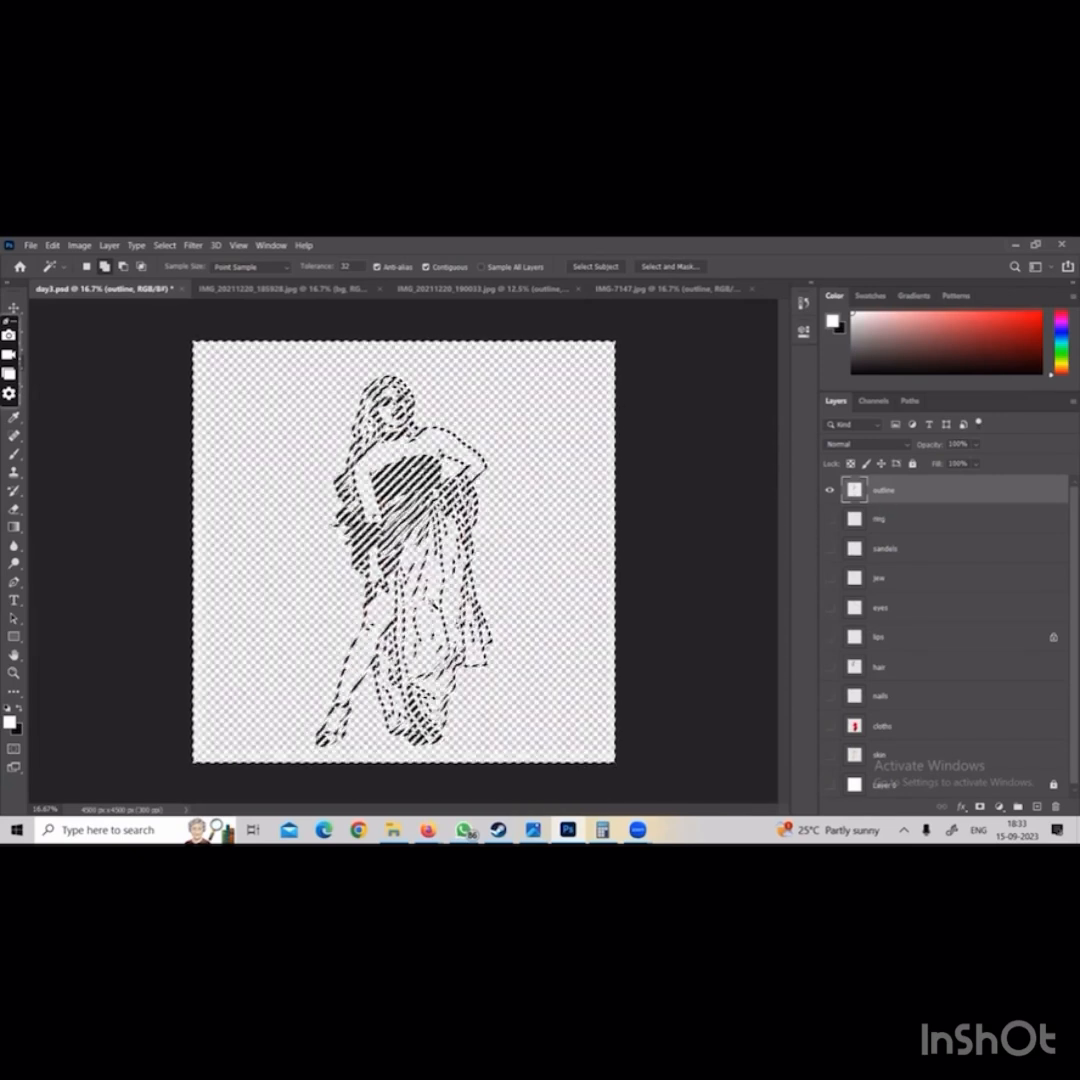
key("ctrl+d")
left_click_drag(830, 519, 828, 694)
left_click(838, 786)
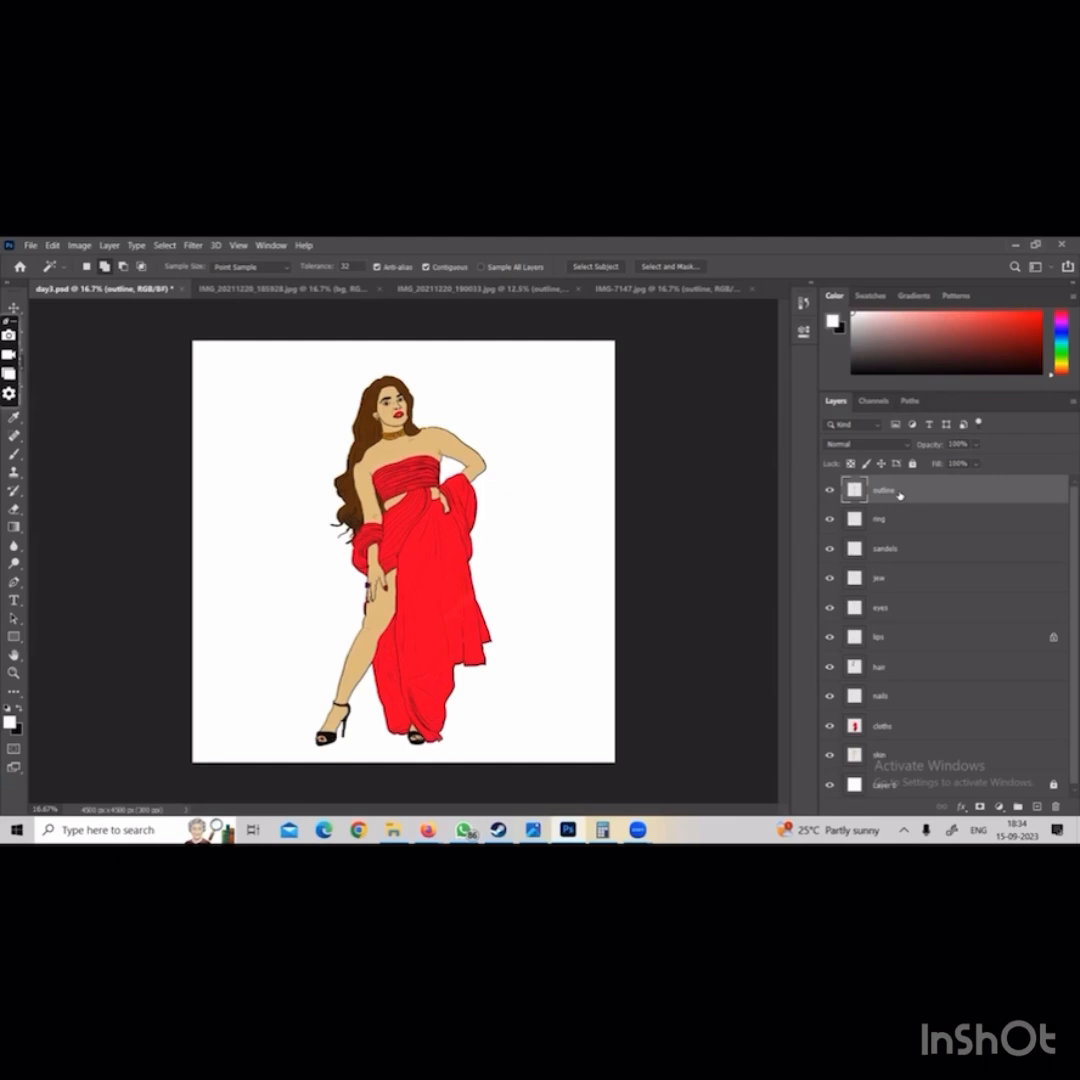
In IMG_20211220_190033.jpg, merge the outline layer down into the backrgunf layer and undo the merge
left_click(470, 289)
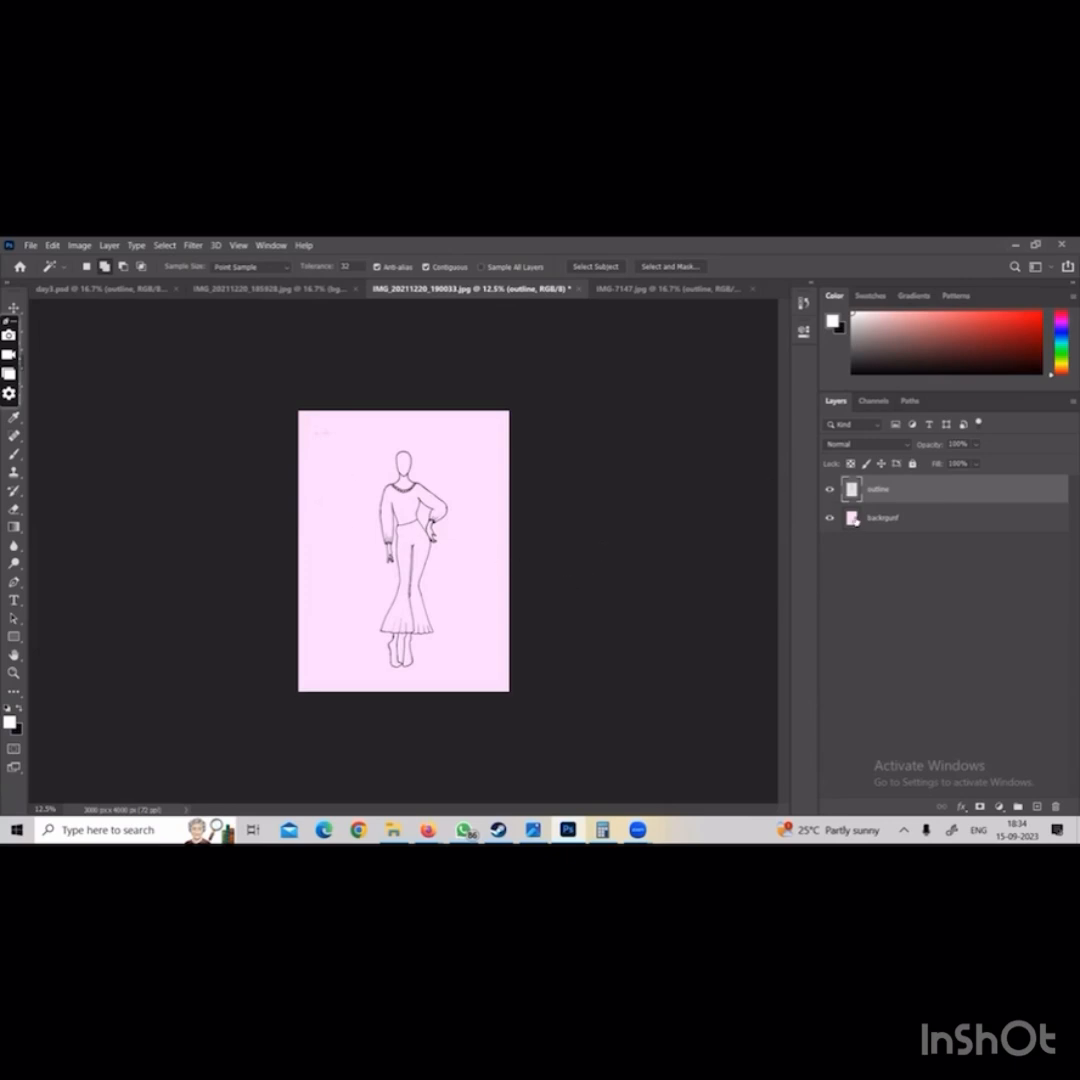
key("ctrl+e")
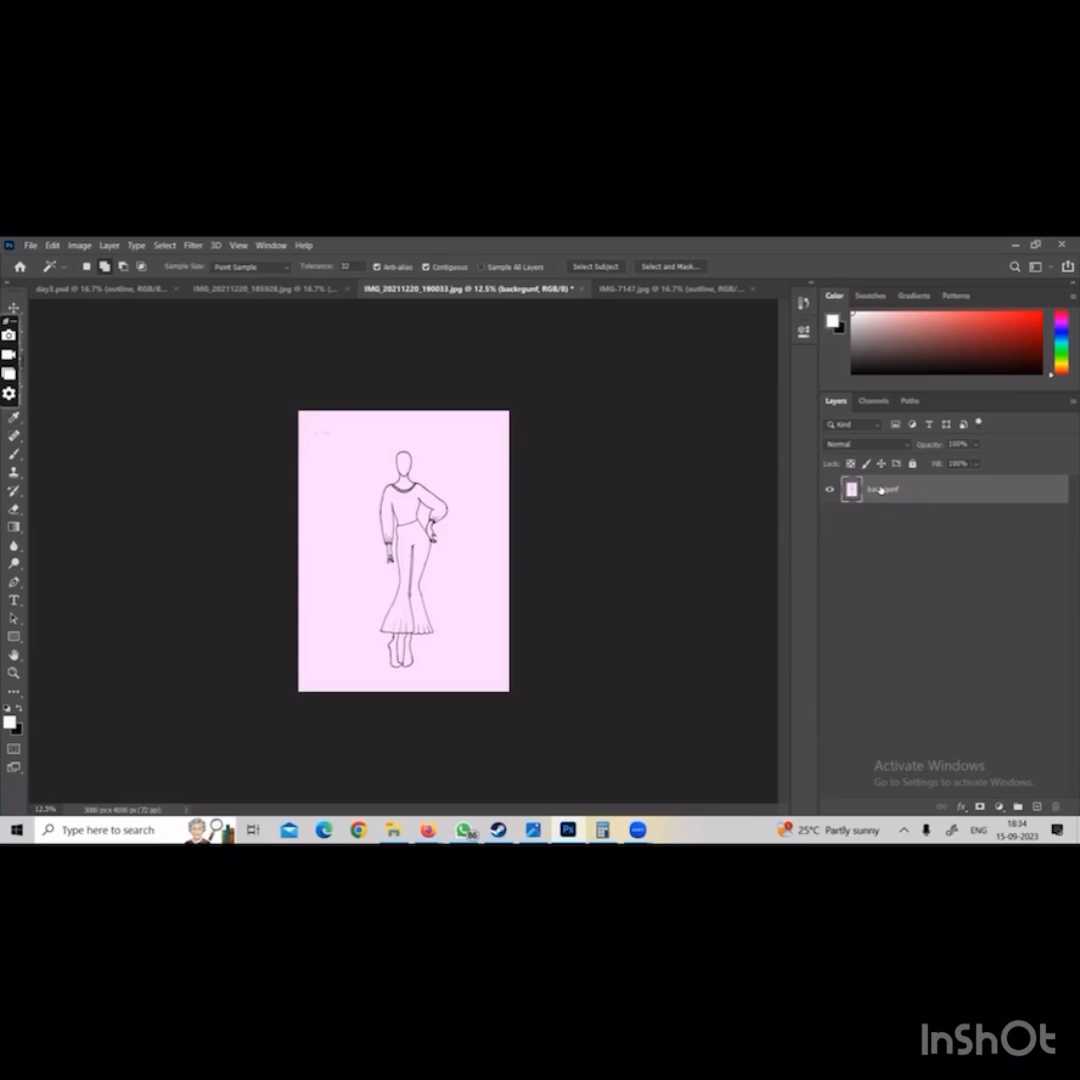
key("ctrl+z")
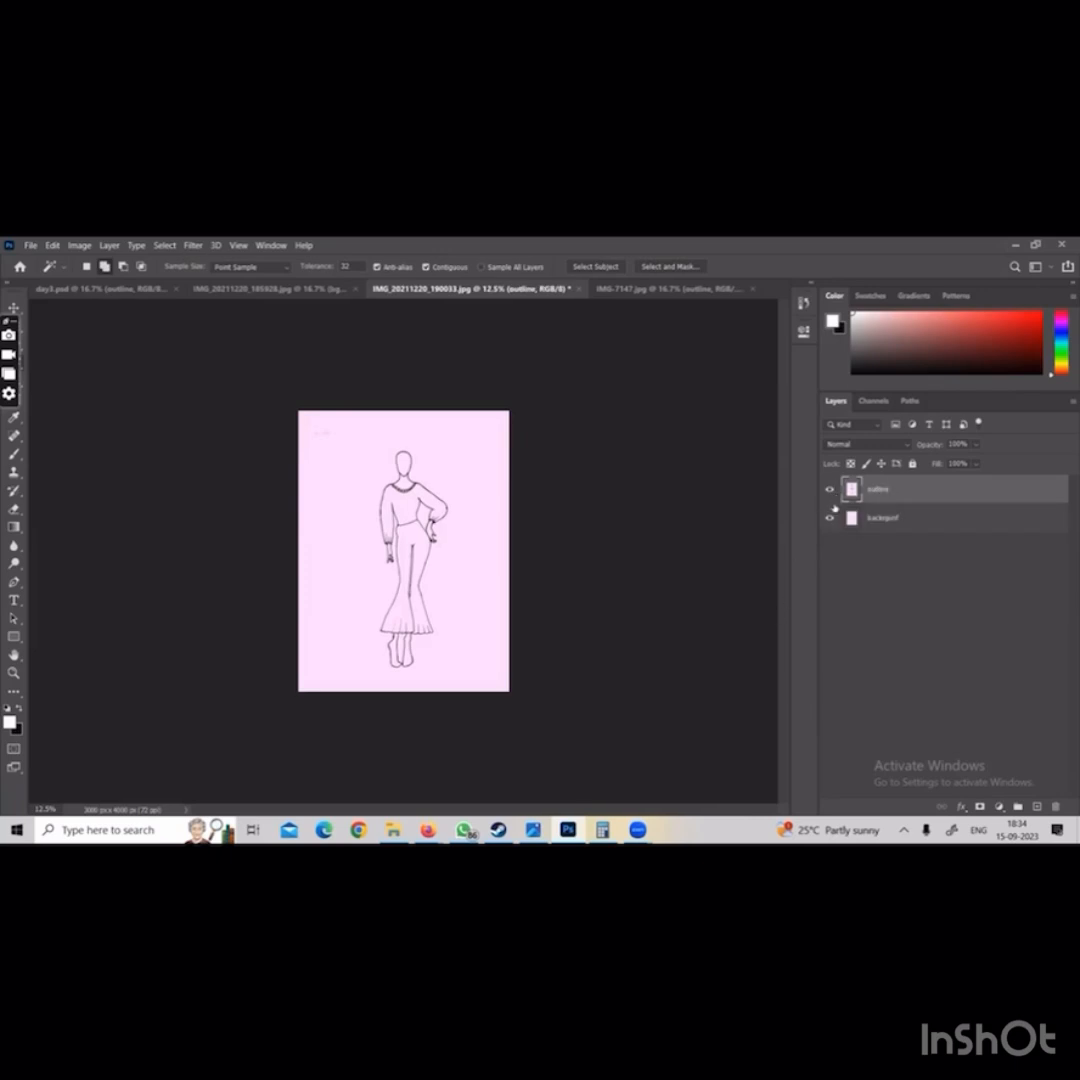
Hide and show the outline and backrgunf layers to examine each one separately
left_click(832, 516, "alt")
left_click(832, 516)
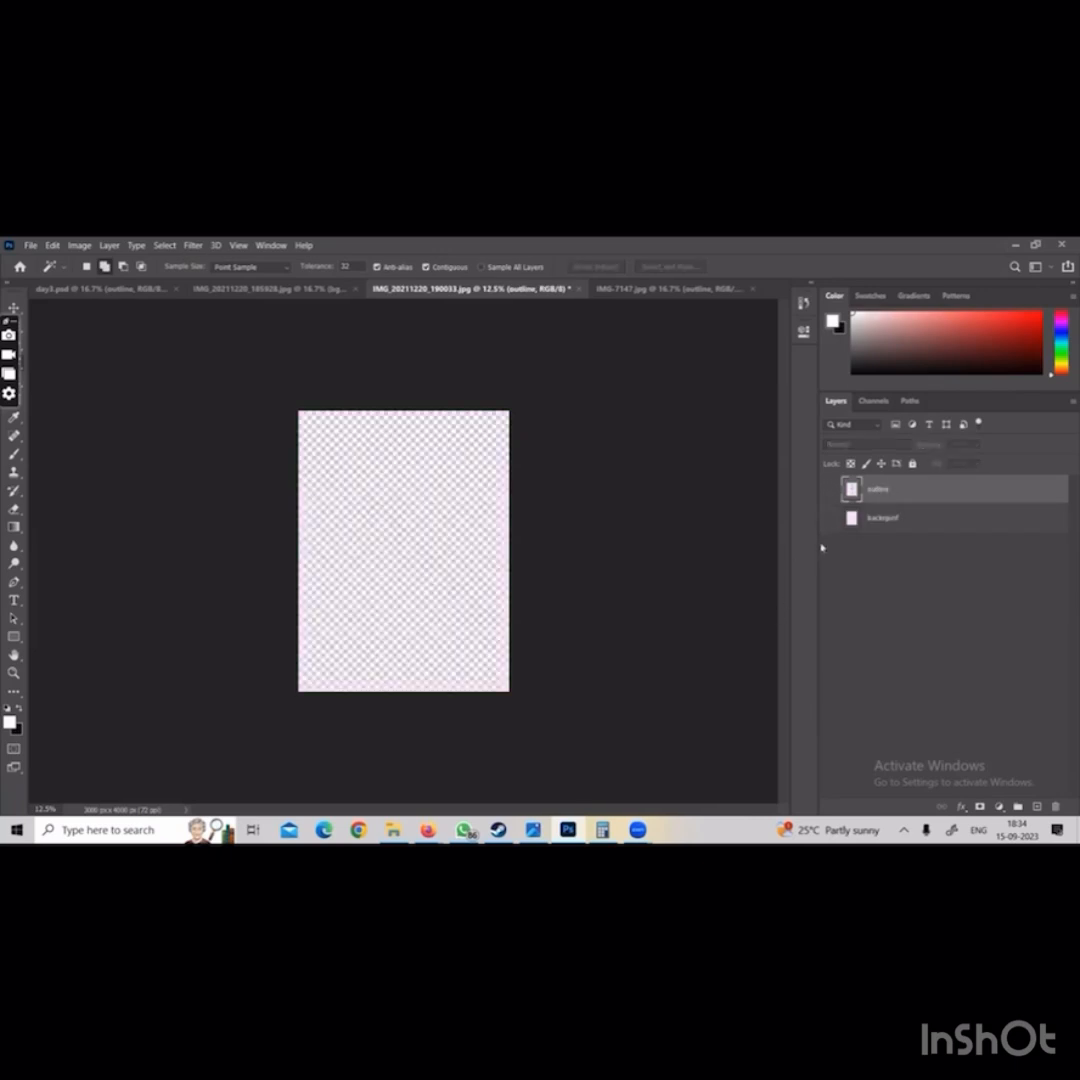
left_click(829, 490)
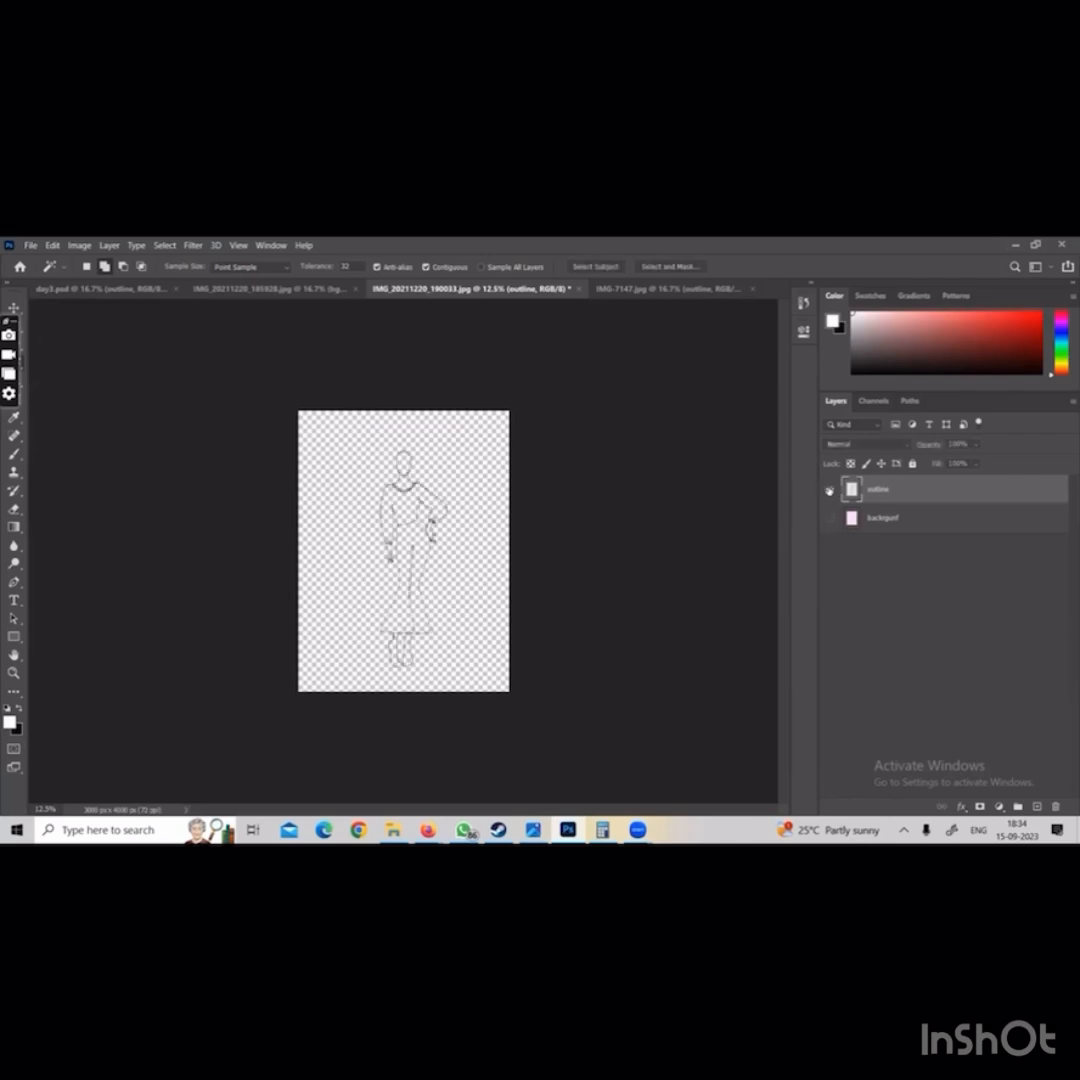
left_click(829, 490)
left_click(835, 521)
left_click(835, 521)
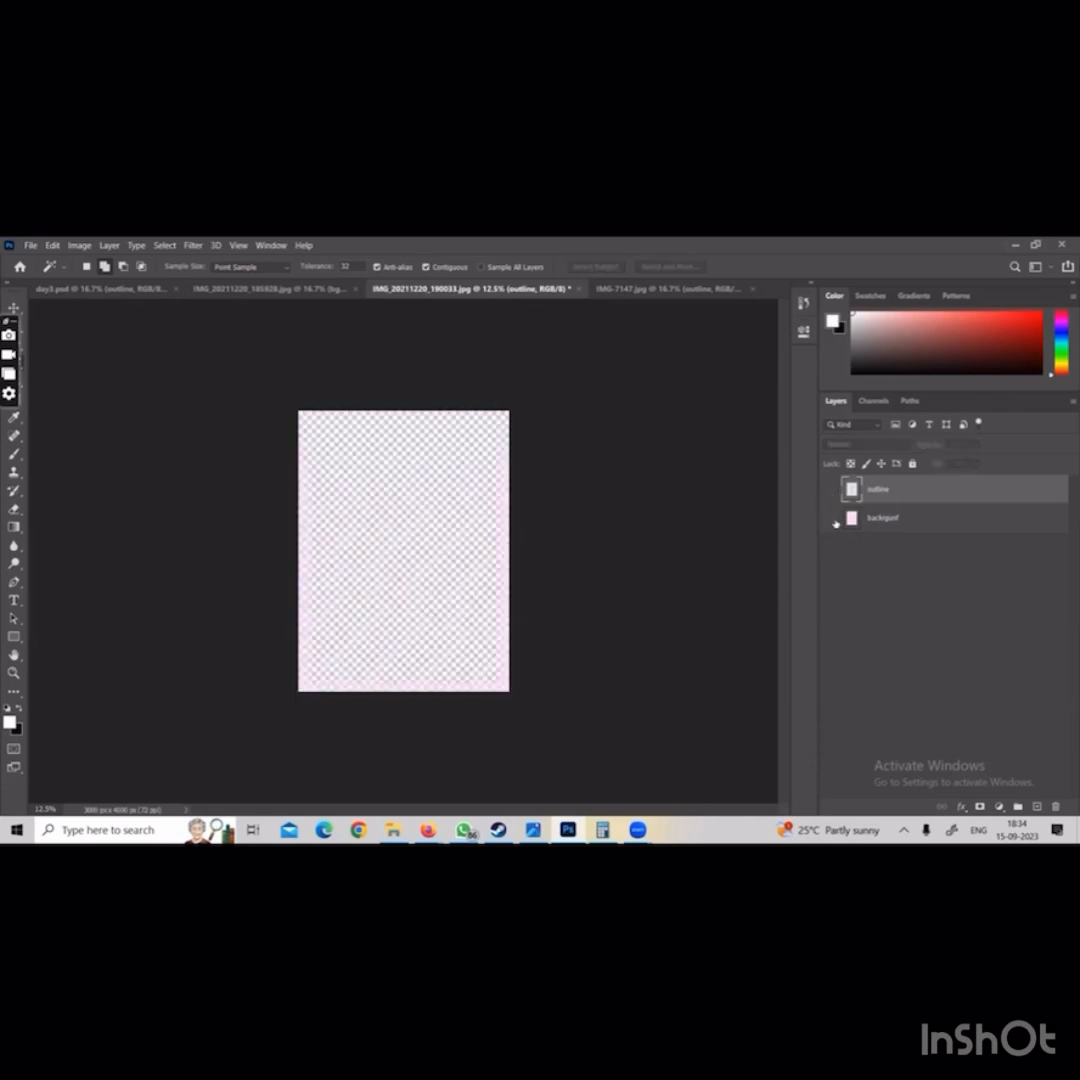
left_click(832, 496)
left_click(830, 519)
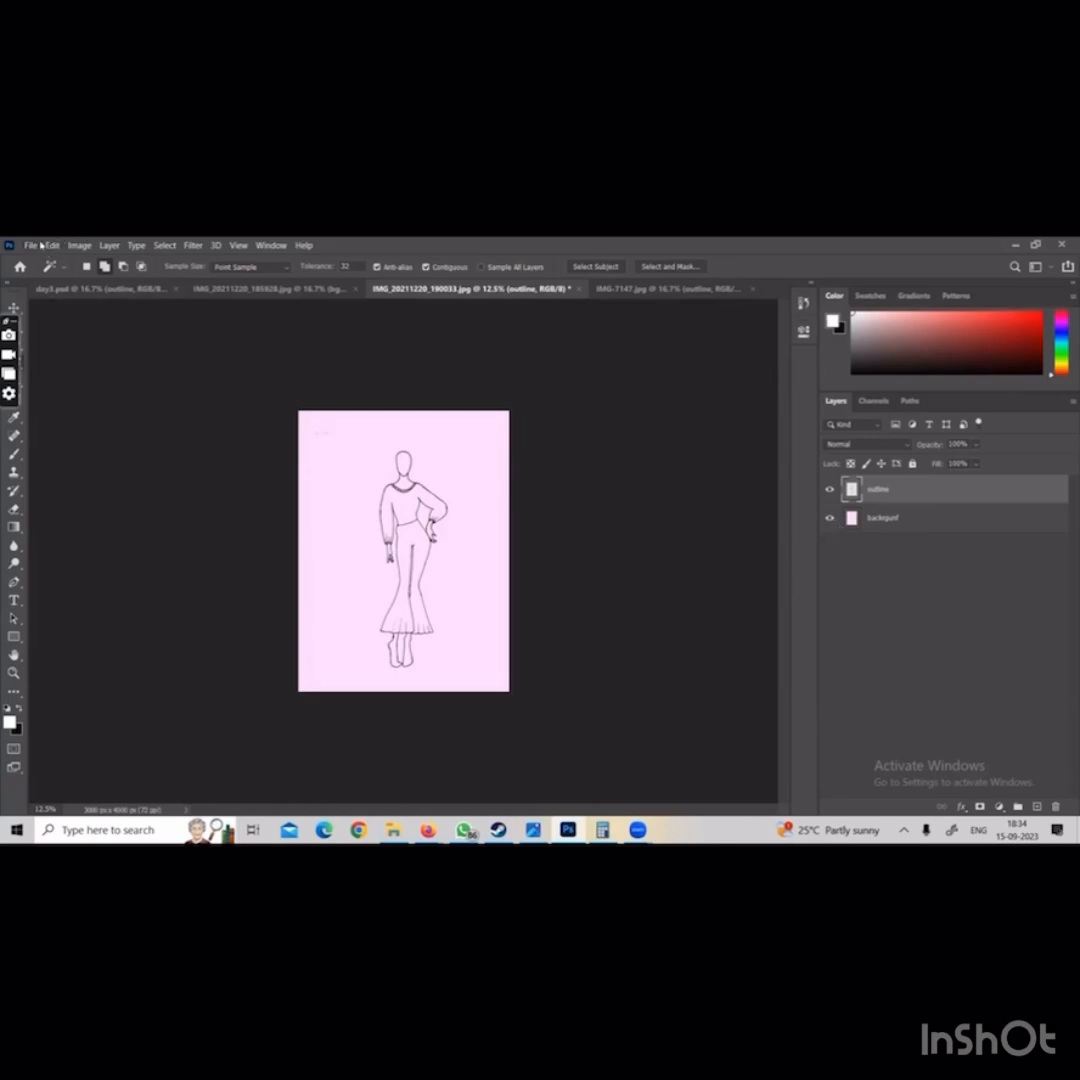
Open the LEVEL 2 image from the Downloads folder
left_click(35, 245)
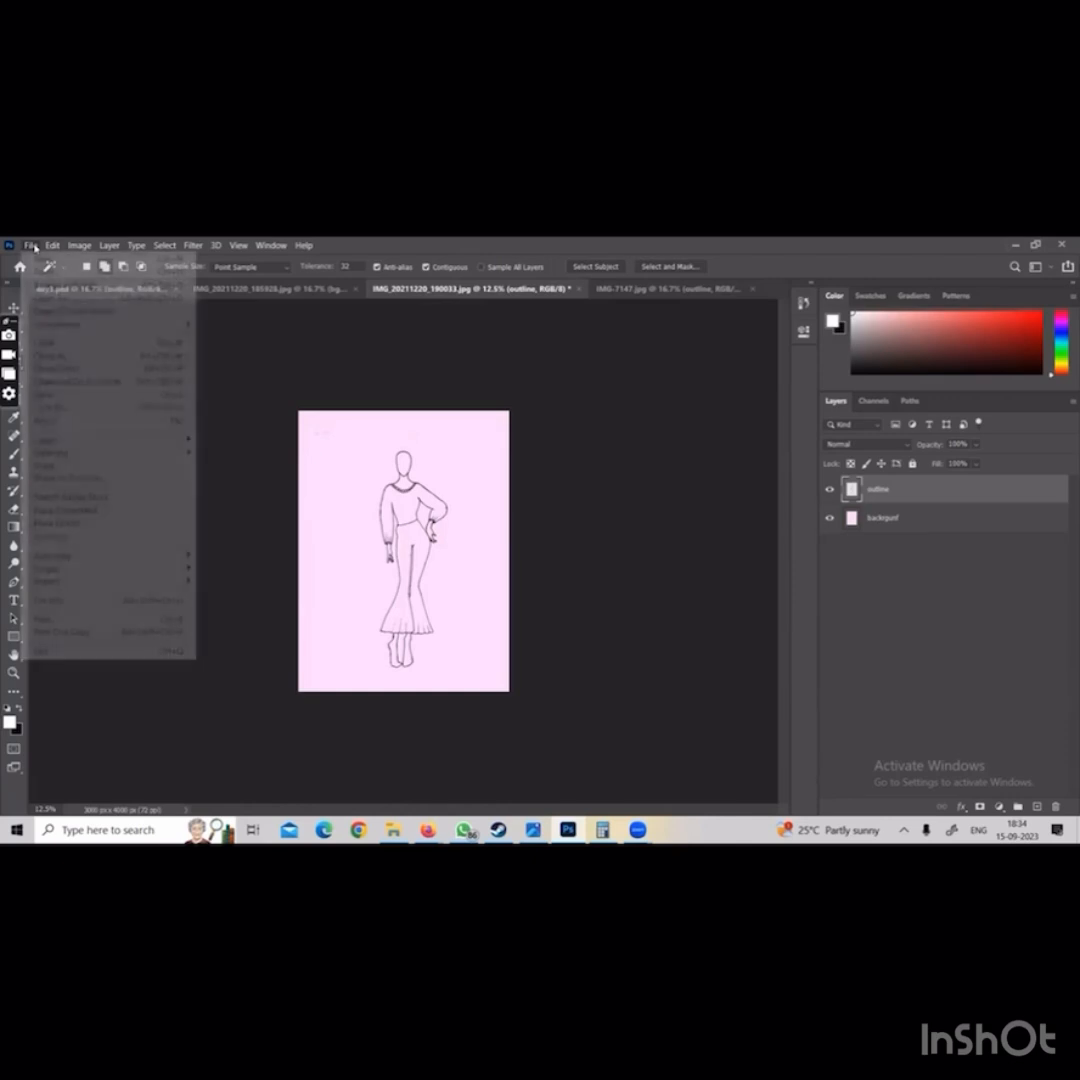
left_click(44, 273)
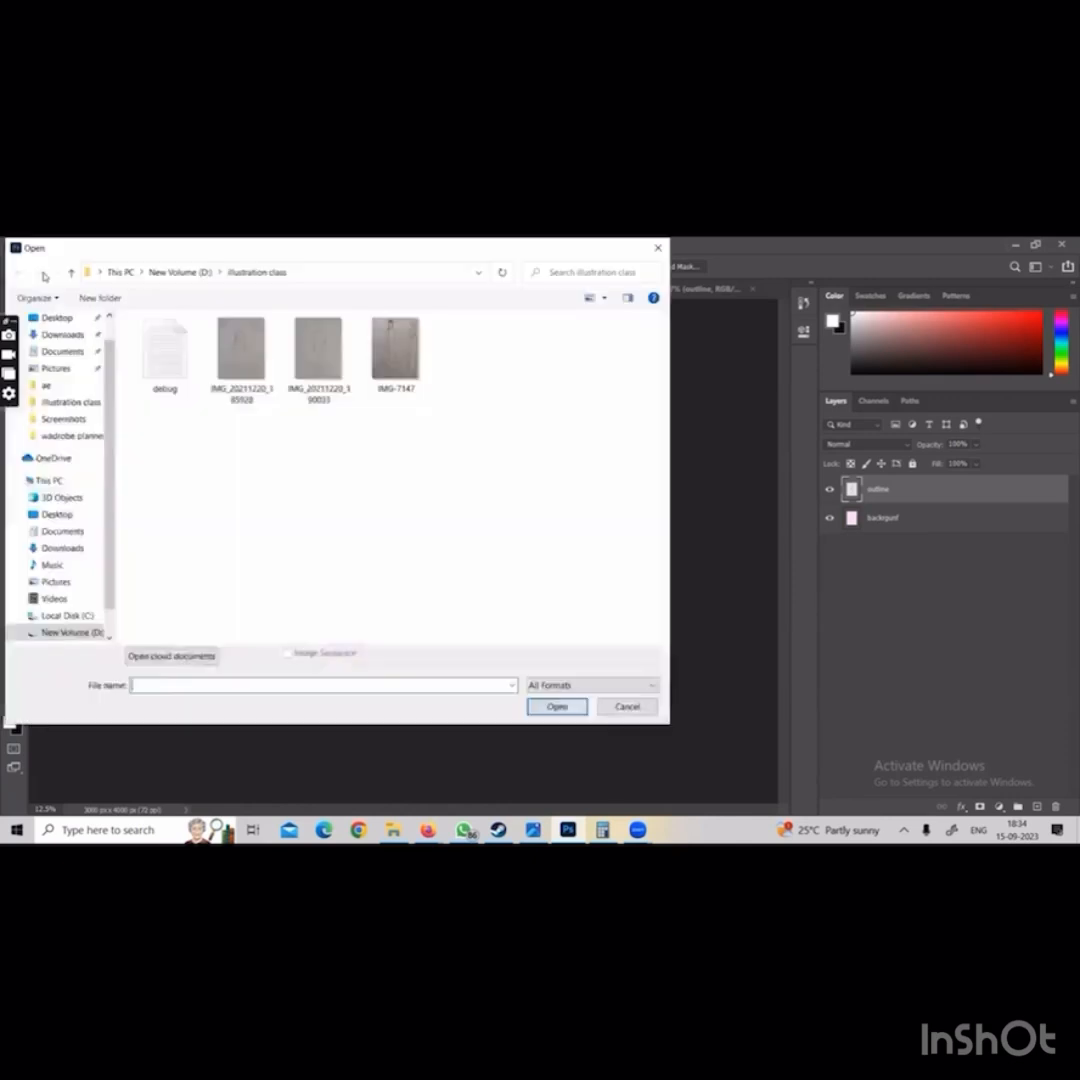
scroll(75, 380, "up", 5)
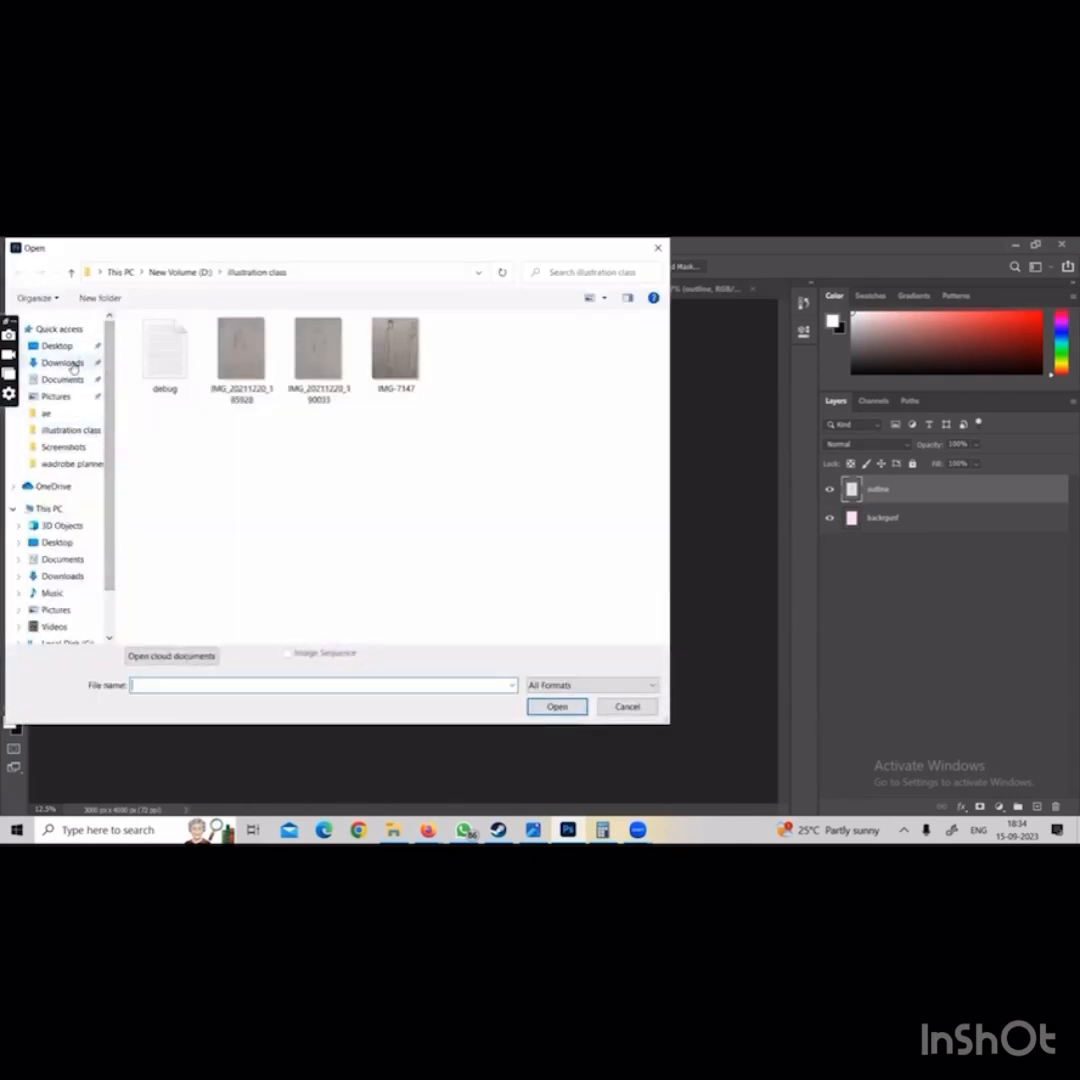
left_click(64, 362)
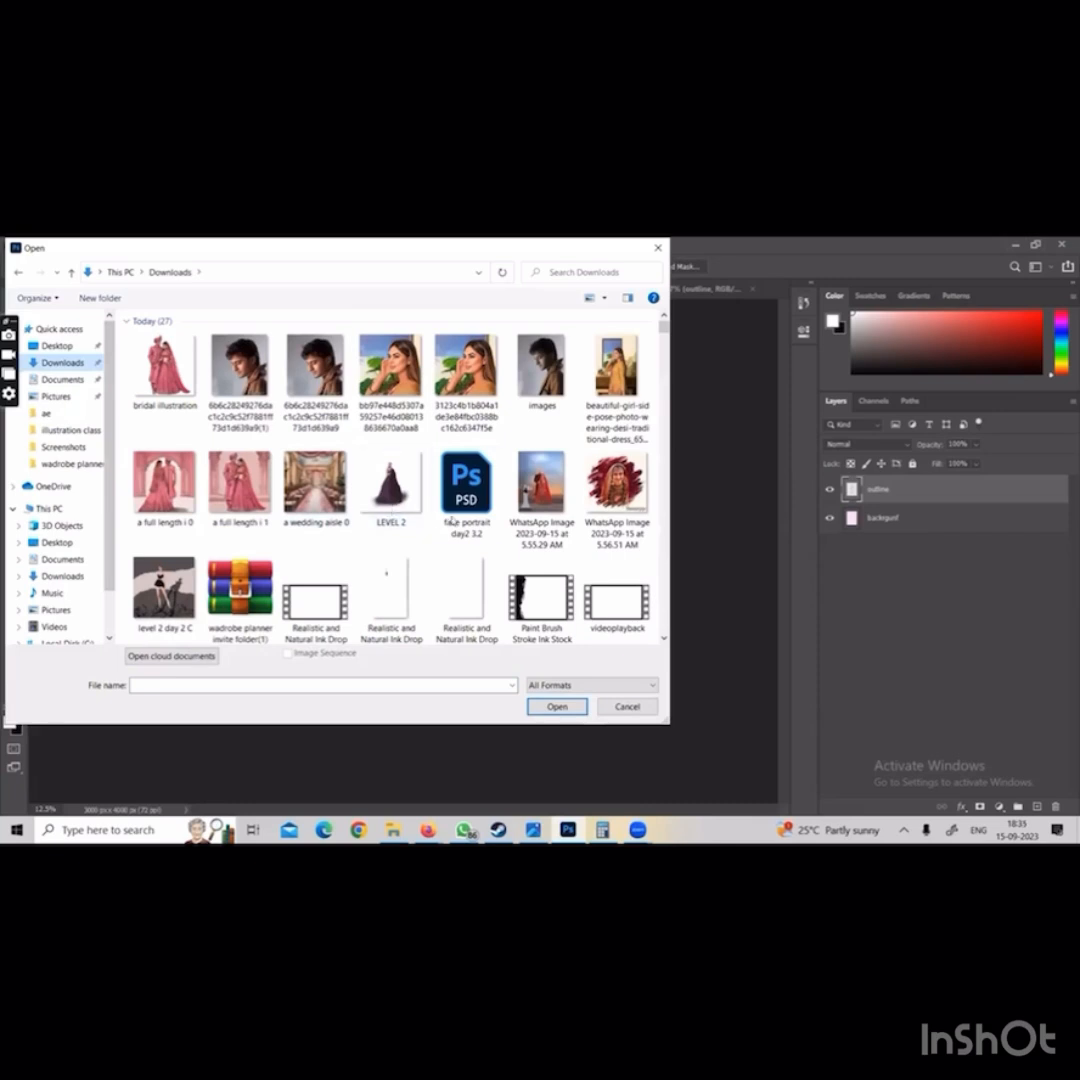
left_click(390, 510)
double_click(390, 507)
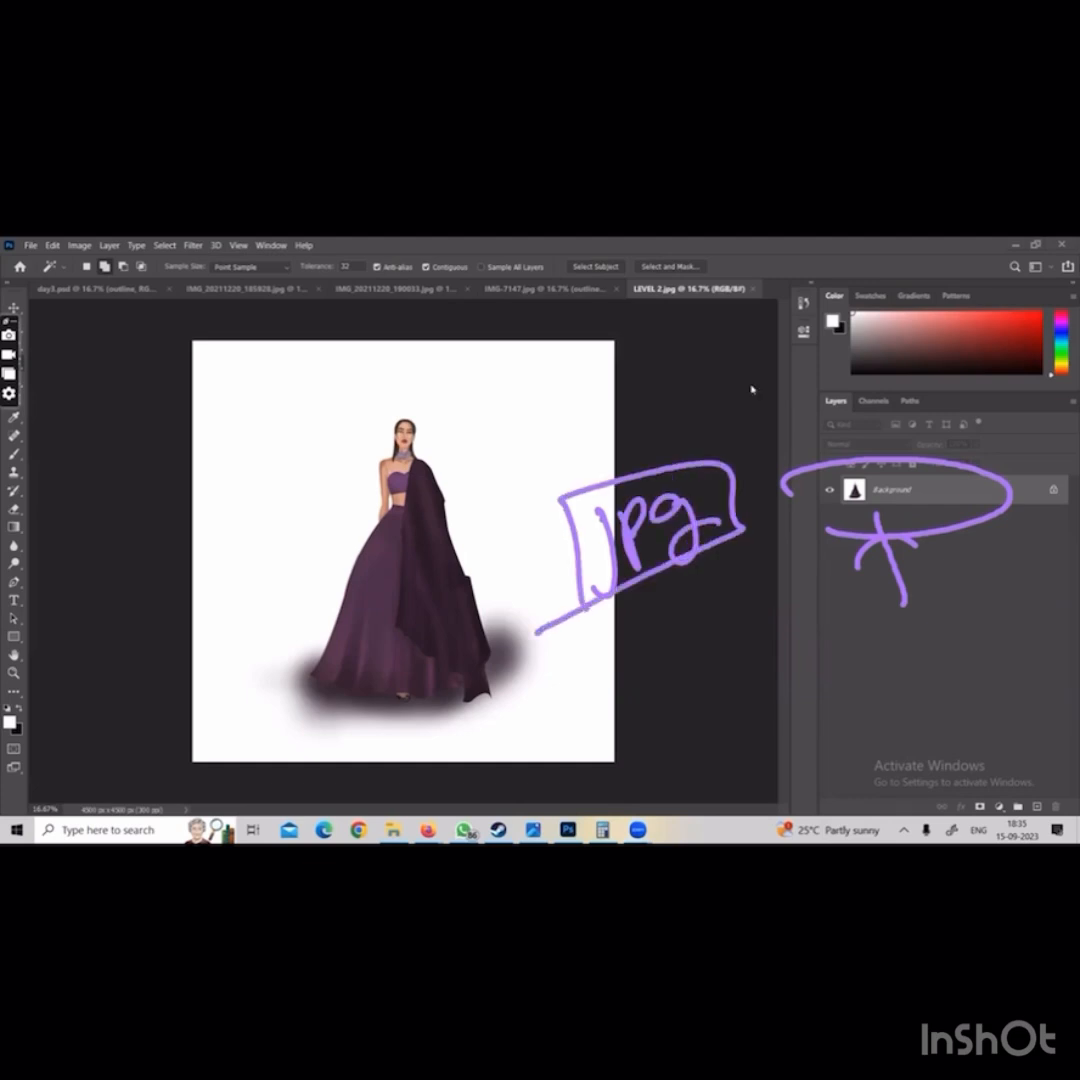
Open the face portrait day2 3.2 PSD file from the Downloads folder and deselect its layers
left_click(31, 245)
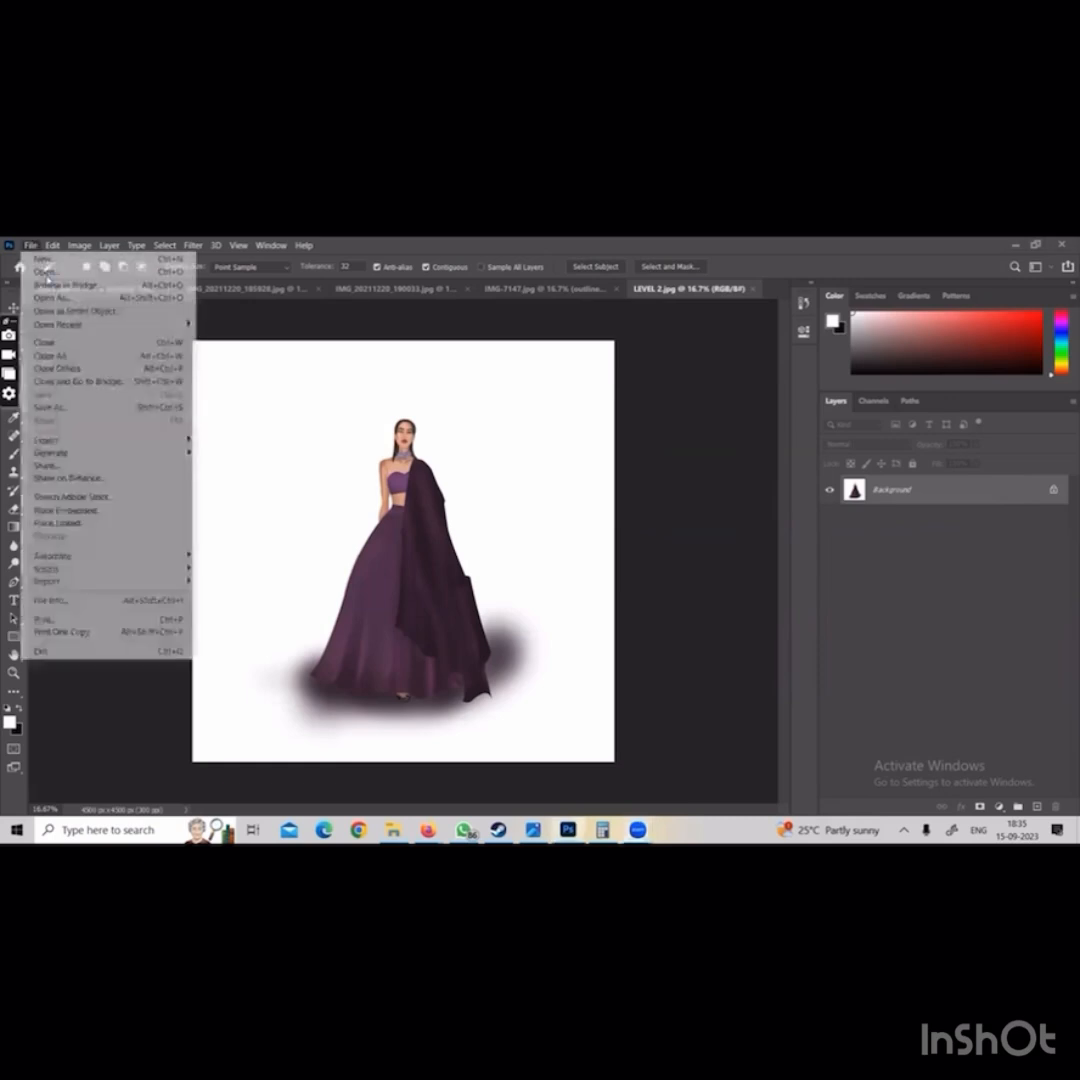
left_click(44, 271)
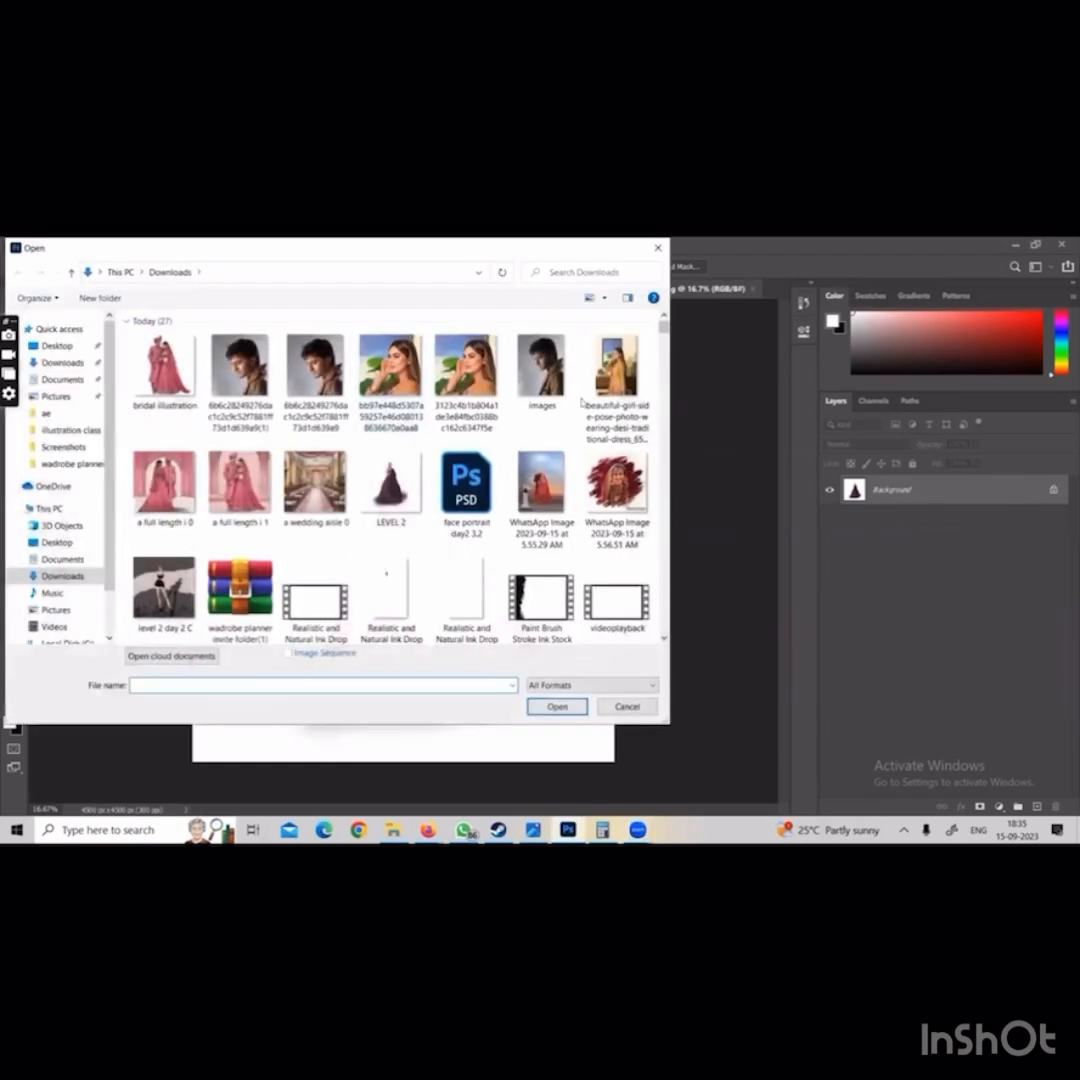
double_click(478, 492)
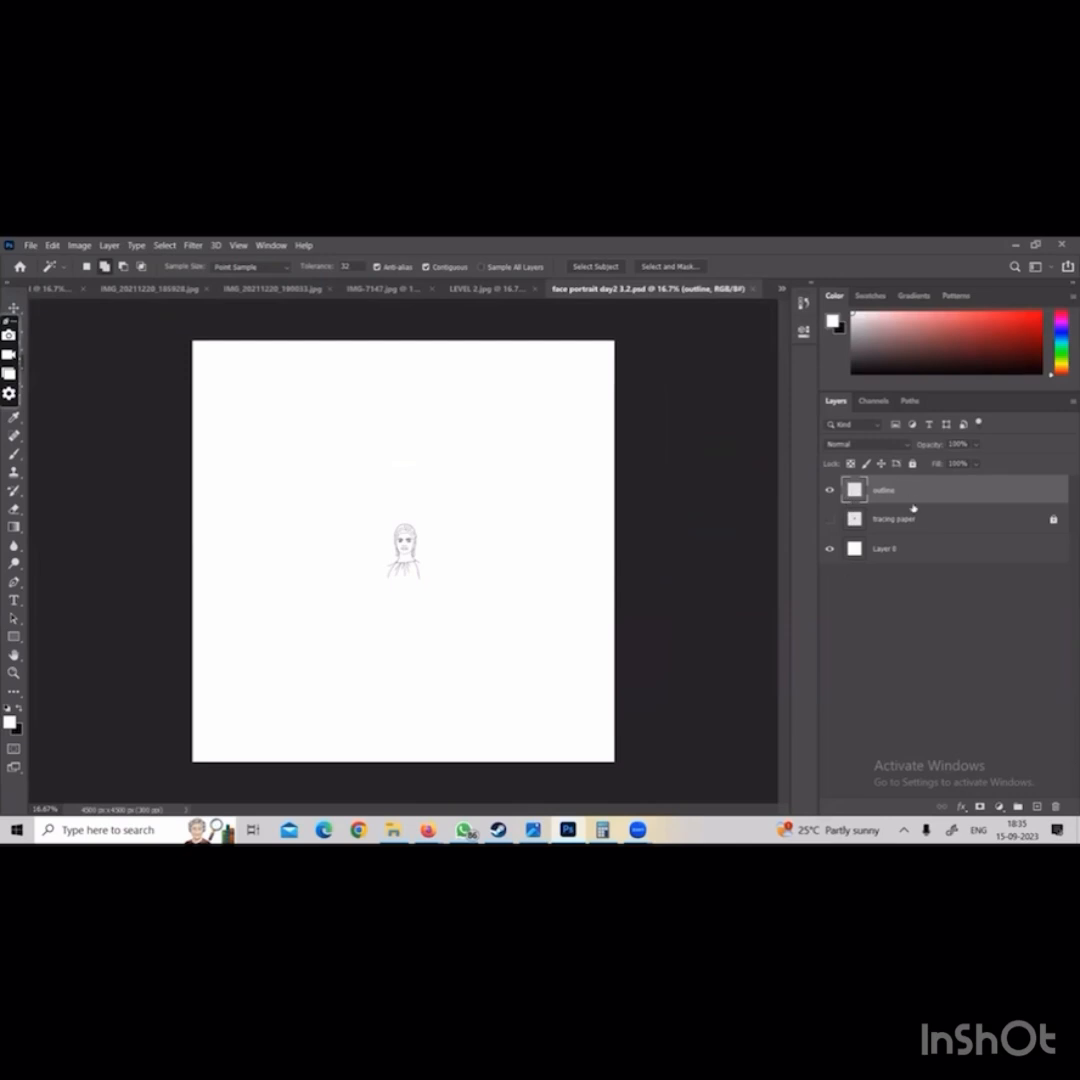
left_click(835, 574)
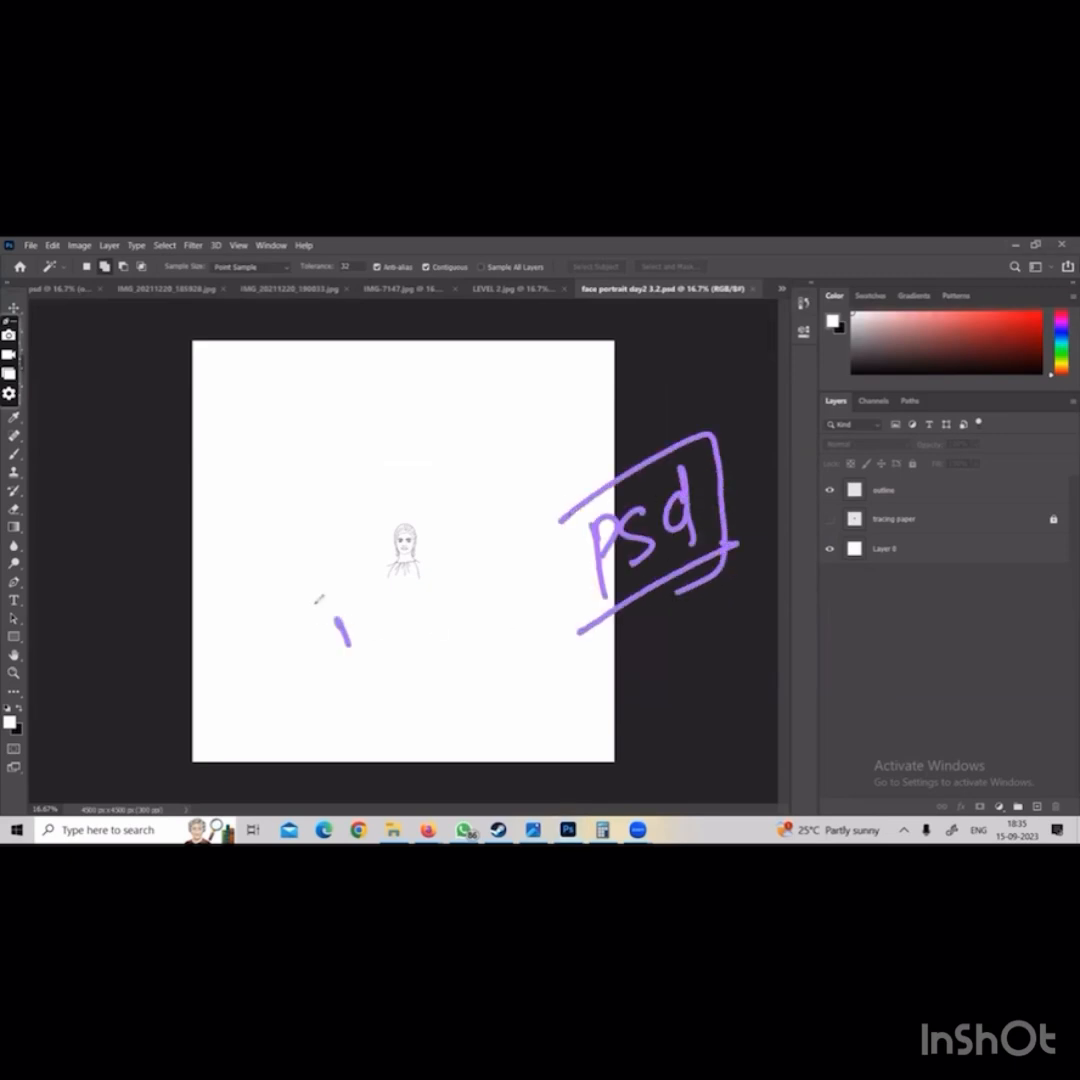
mouse_move(287, 610)
left_mouse_down()
mouse_move(480, 650)
mouse_move(284, 690)
left_mouse_up()
left_click_drag(558, 526, 581, 631)
left_click_drag(416, 493, 565, 470)
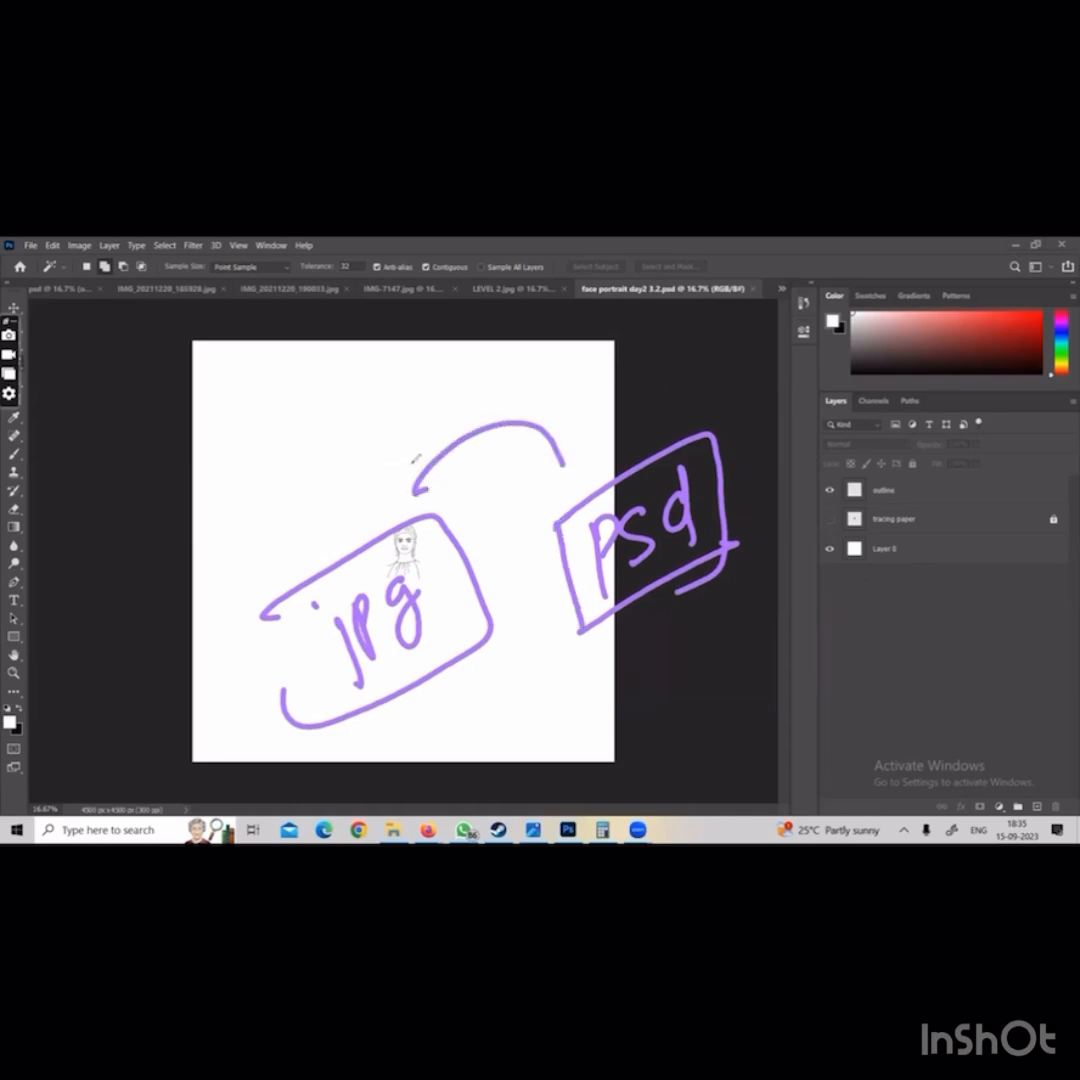
left_click_drag(412, 460, 448, 512)
left_click_drag(558, 464, 600, 440)
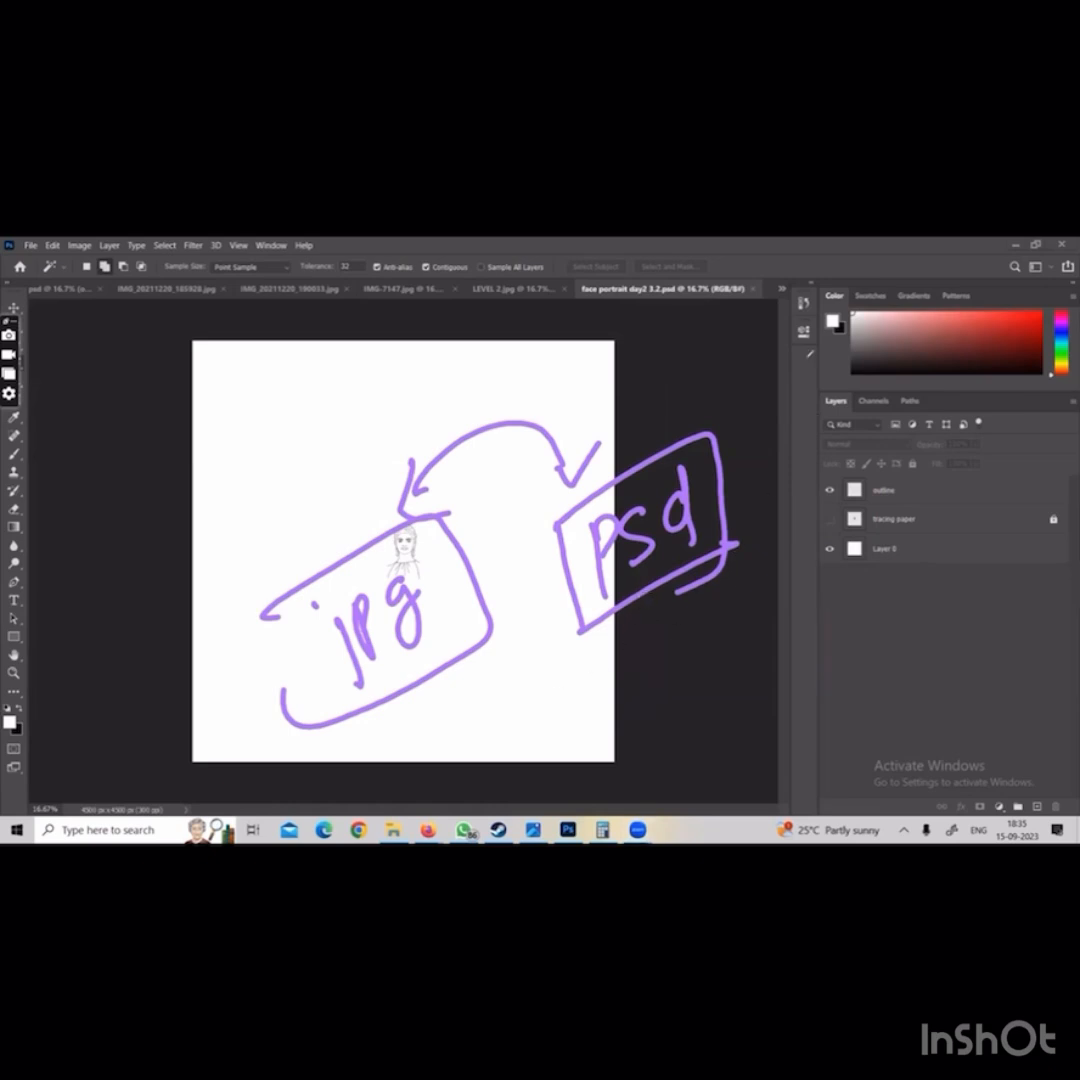
left_click(762, 376)
left_click_drag(714, 483, 712, 487)
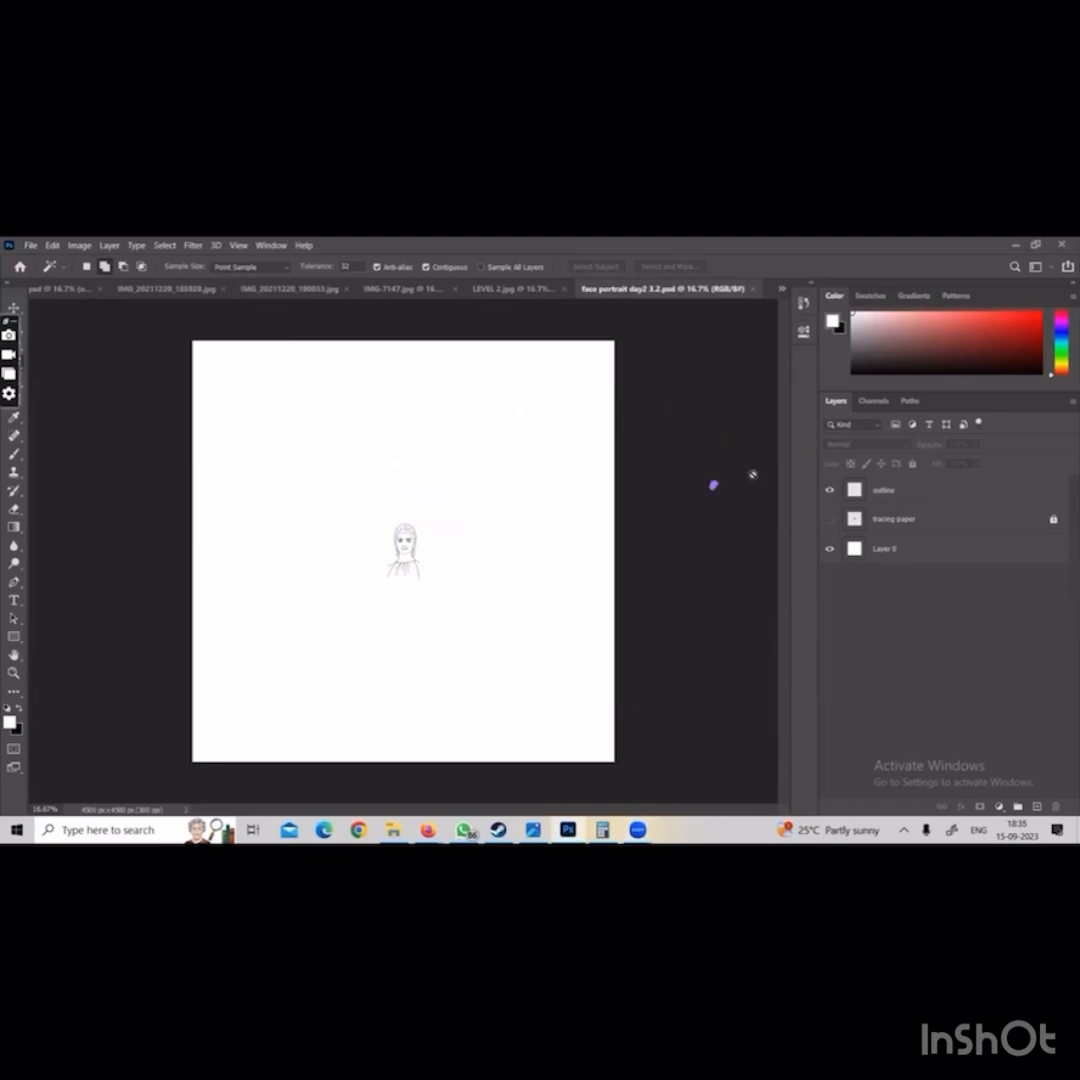
Examine the face portrait's line drawing up close, and return to a view of the whole canvas
key("ctrl+1")
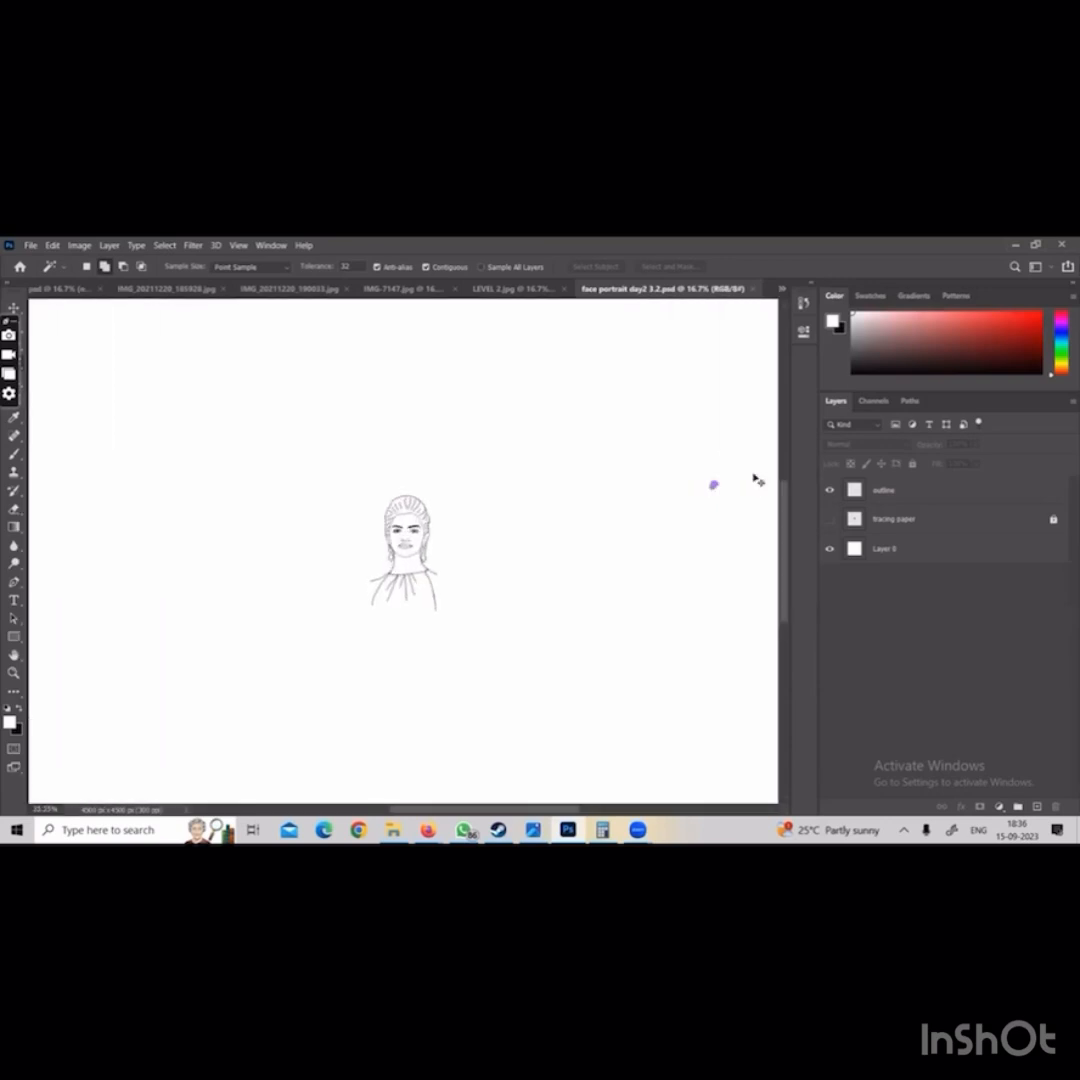
key("ctrl+plus")
key("ctrl+minus")
key("ctrl+minus")
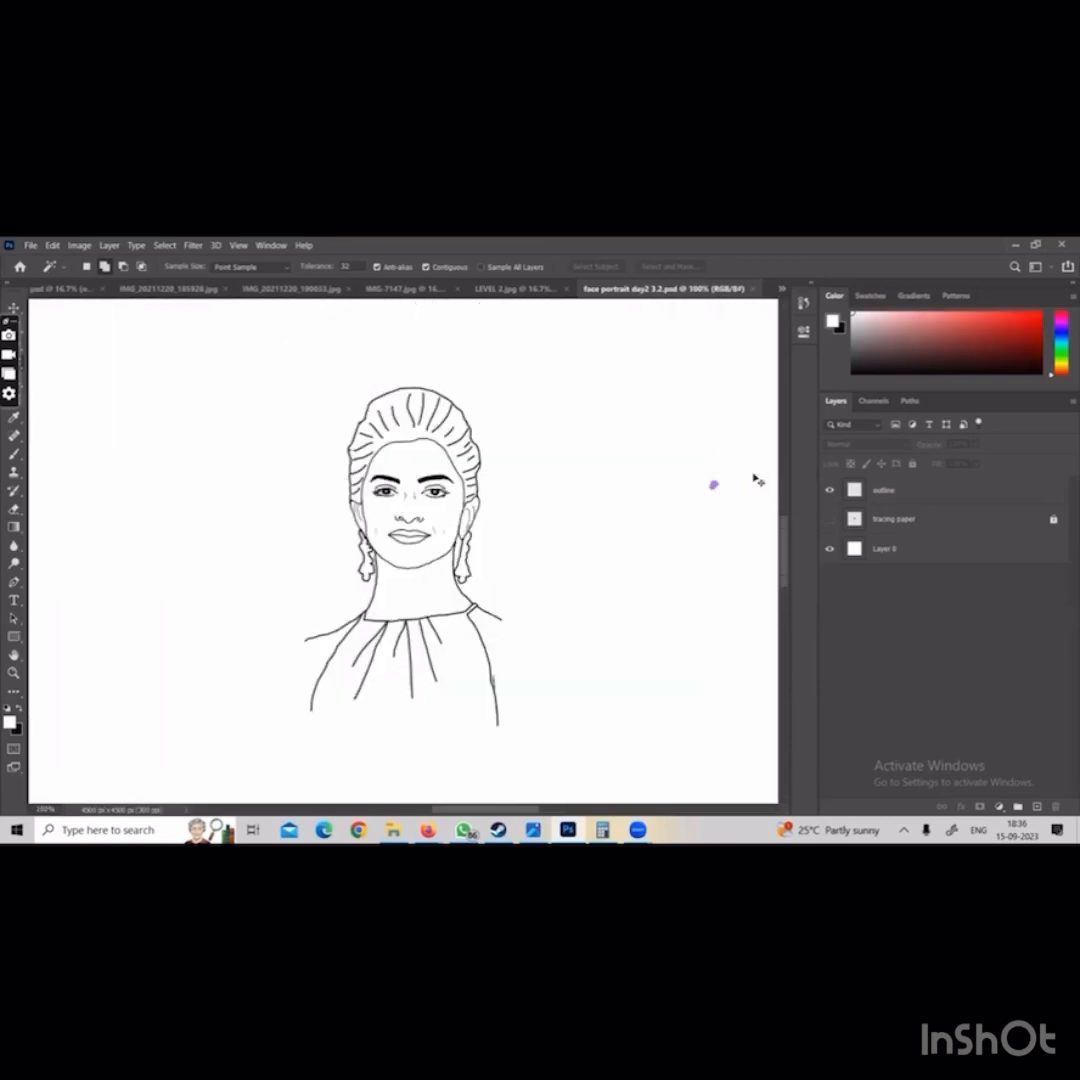
key("ctrl+minus")
key("ctrl+minus")
key("ctrl+minus")
key("ctrl+minus")
key("ctrl+minus")
key("ctrl+minus")
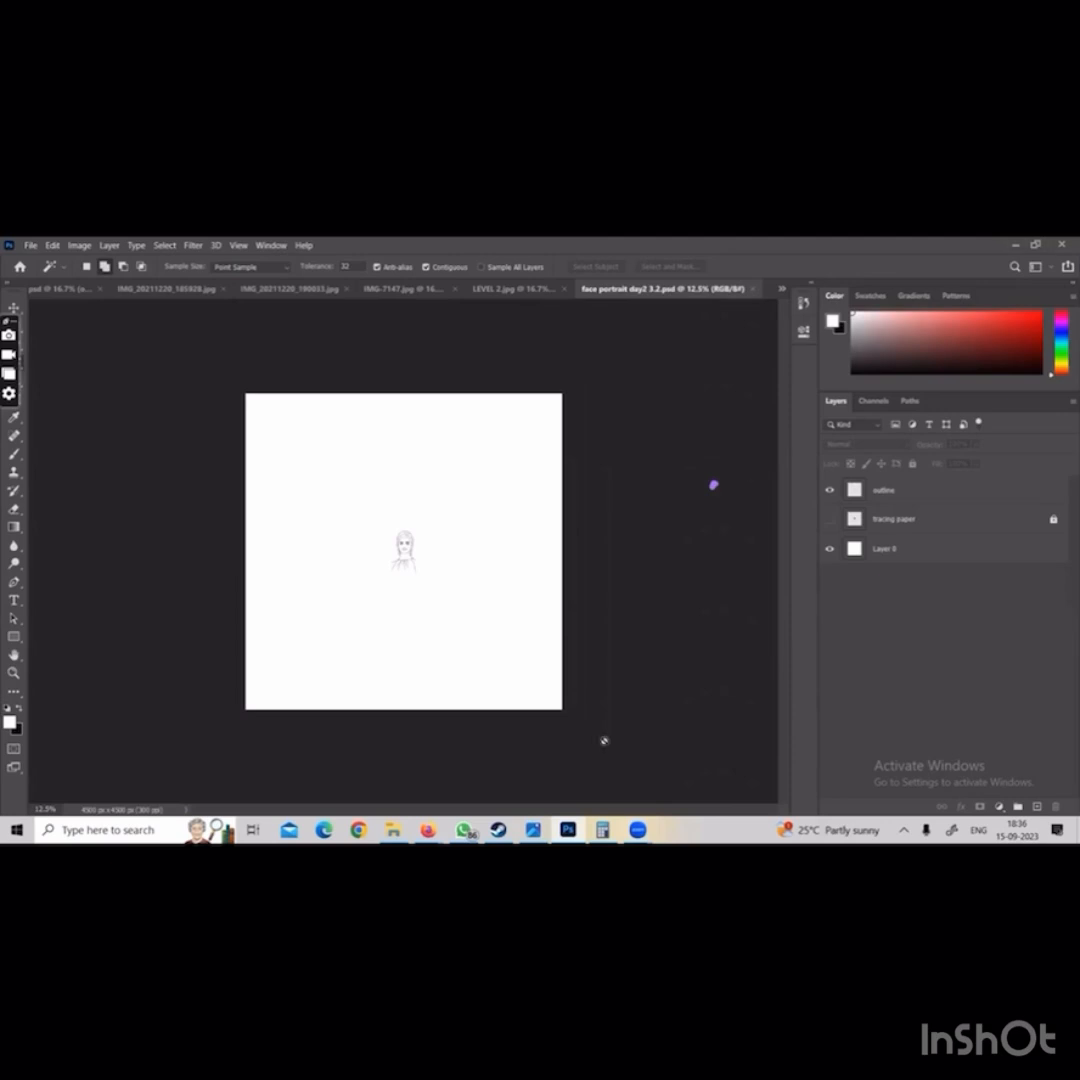
mouse_move(540, 479)
left_mouse_down()
mouse_move(519, 527)
mouse_move(567, 464)
mouse_move(557, 488)
left_mouse_up()
left_click(533, 460)
mouse_move(577, 474)
left_mouse_down()
mouse_move(598, 449)
mouse_move(585, 521)
left_mouse_up()
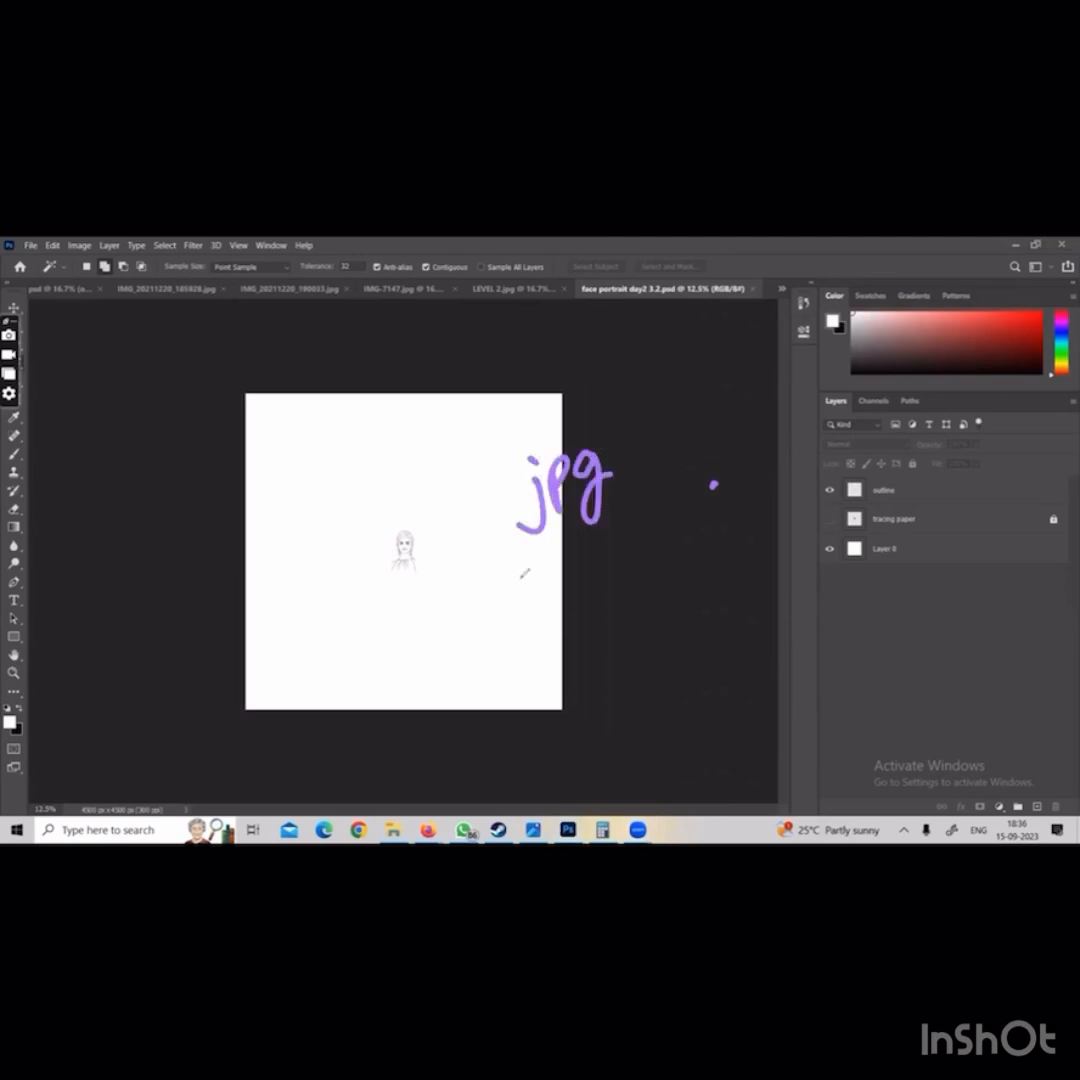
left_click_drag(533, 573, 530, 603)
mouse_move(551, 541)
left_mouse_down()
mouse_move(567, 573)
mouse_move(576, 554)
mouse_move(612, 572)
left_mouse_up()
mouse_move(738, 430)
left_mouse_down()
mouse_move(785, 427)
mouse_move(783, 445)
mouse_move(828, 400)
left_mouse_up()
left_click_drag(682, 510, 875, 455)
mouse_move(747, 507)
left_mouse_down()
mouse_move(788, 515)
mouse_move(779, 548)
left_mouse_up()
mouse_move(784, 534)
left_mouse_down()
mouse_move(796, 547)
mouse_move(745, 625)
mouse_move(815, 592)
mouse_move(790, 640)
left_mouse_up()
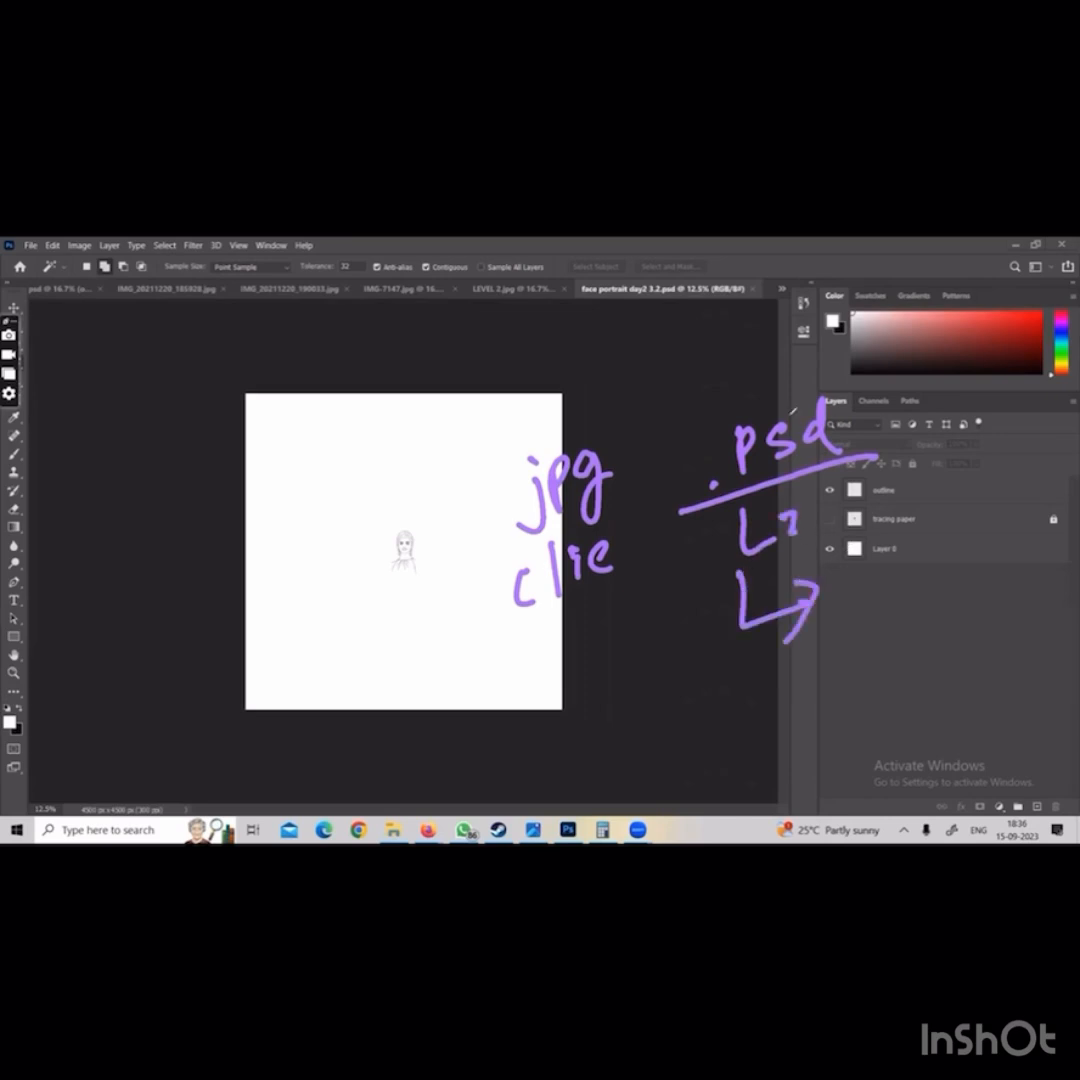
In day3.psd, load the cloths layer's pixels as a selection and paint the dress black with the Brush tool
left_click(62, 288)
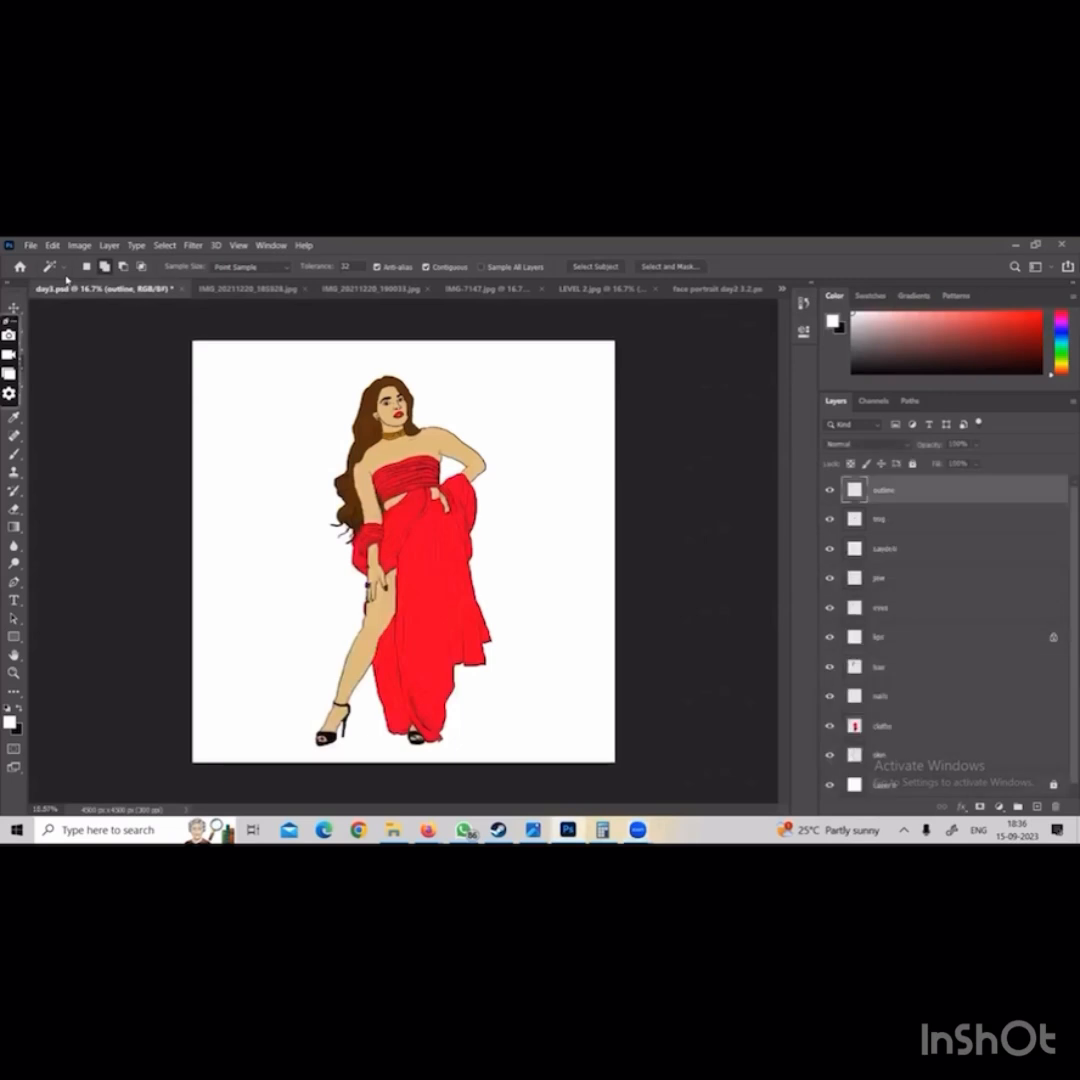
left_click(857, 730)
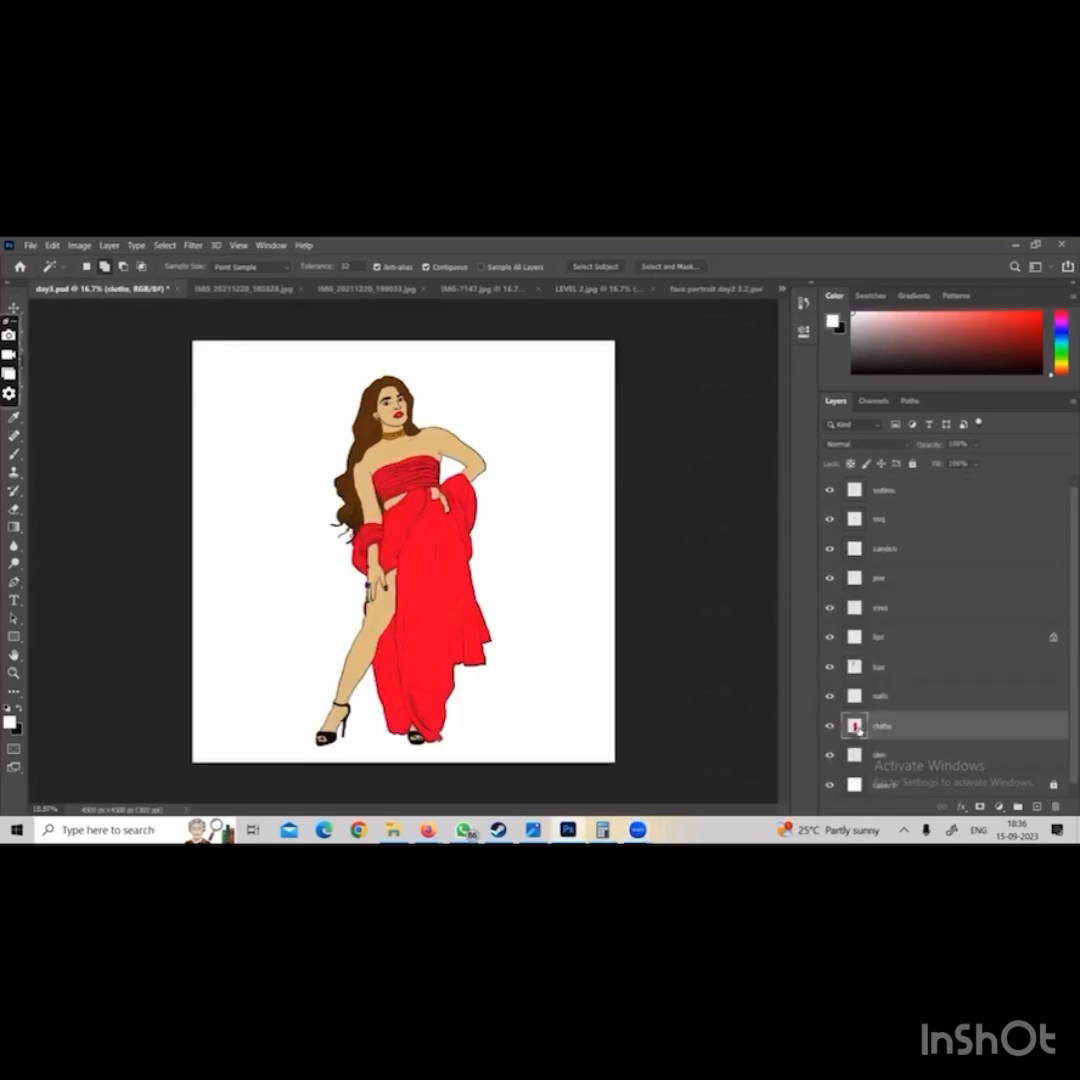
left_click(857, 730, "ctrl")
left_click(975, 367)
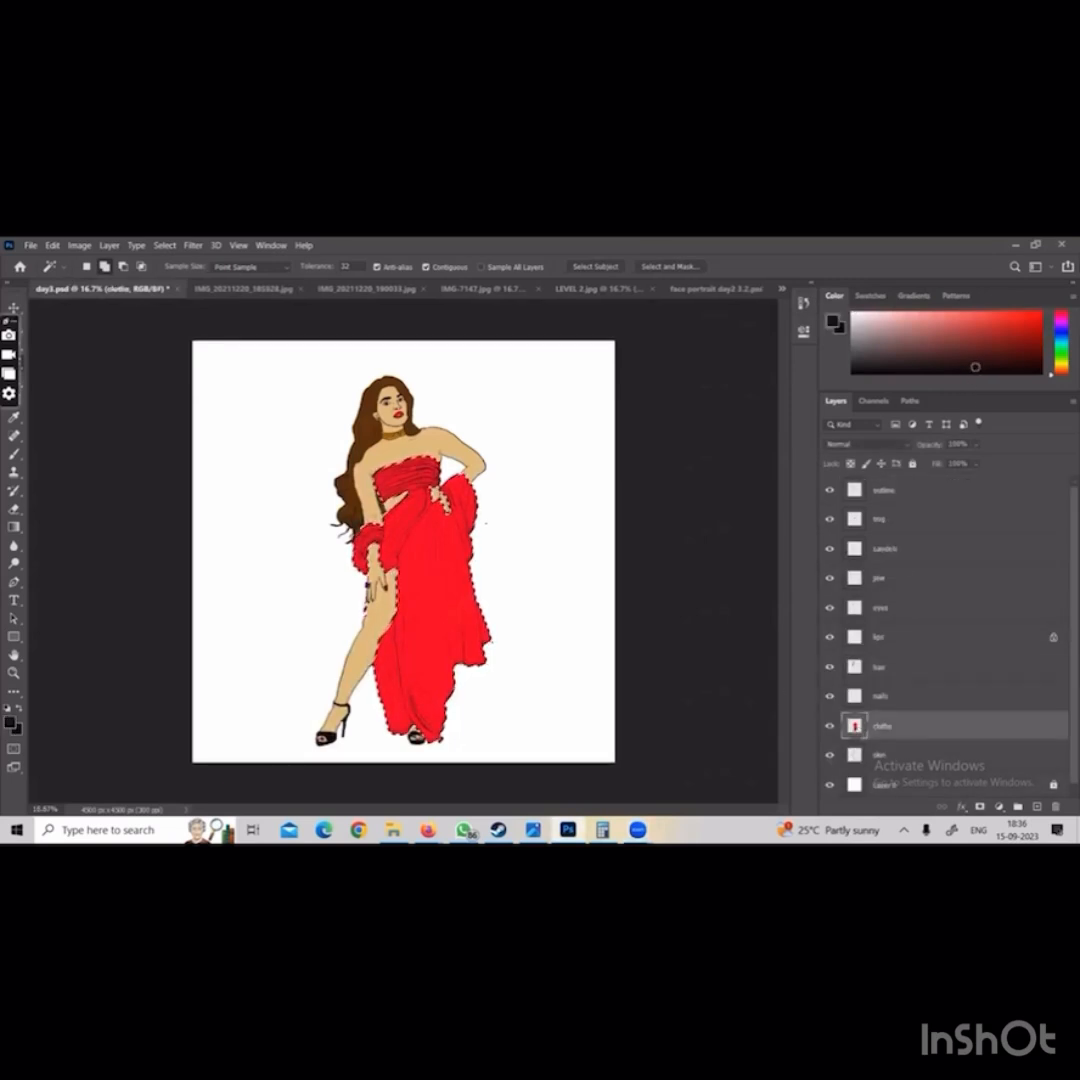
key("b")
mouse_move(440, 468)
left_mouse_down()
mouse_move(375, 492)
mouse_move(253, 568)
mouse_move(360, 540)
mouse_move(410, 600)
mouse_move(401, 697)
mouse_move(395, 650)
mouse_move(440, 690)
mouse_move(455, 630)
mouse_move(442, 629)
left_mouse_up()
In LEVEL 2.jpg, paint rough black brush strokes across the figure on the Background layer and undo them all
left_click(782, 289)
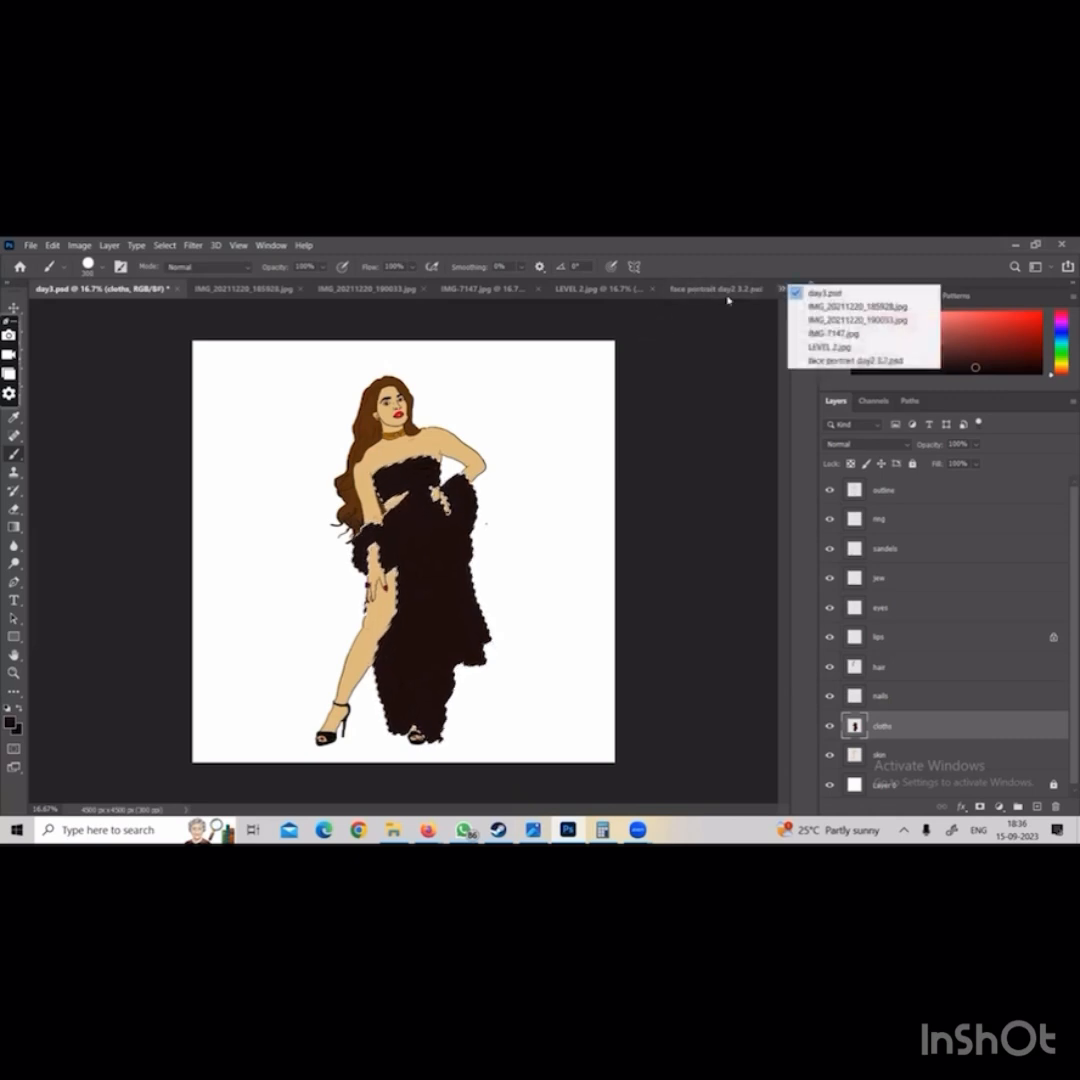
left_click(629, 290)
left_click(629, 290)
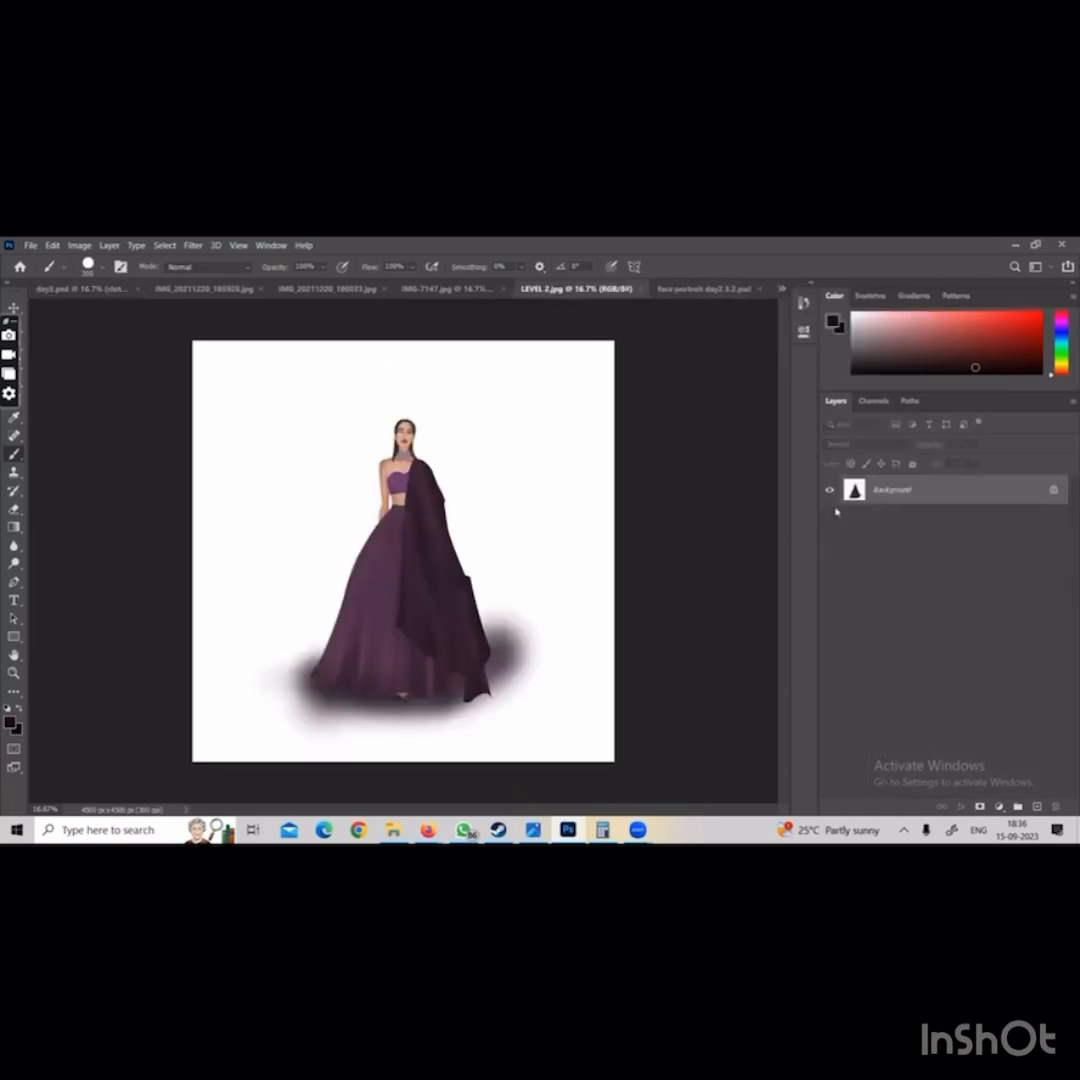
mouse_move(600, 512)
left_mouse_down()
mouse_move(164, 567)
mouse_move(300, 480)
mouse_move(320, 420)
mouse_move(453, 448)
mouse_move(579, 453)
mouse_move(393, 579)
mouse_move(415, 542)
mouse_move(624, 628)
mouse_move(392, 634)
left_mouse_up()
left_click_drag(414, 628, 508, 590)
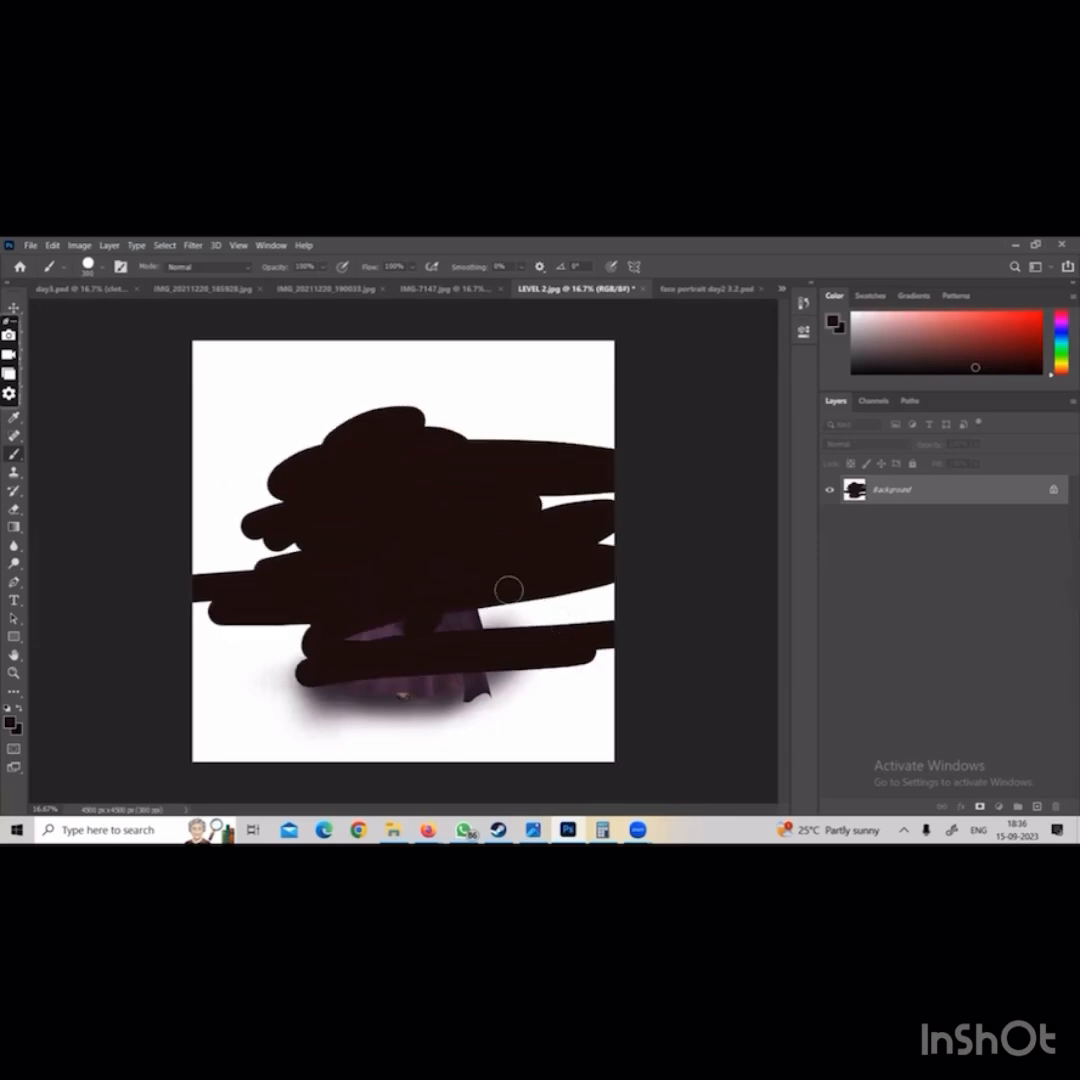
key("ctrl+z")
key("ctrl+z")
key("ctrl+z")
key("ctrl+z")
key("ctrl+z")
key("ctrl+z")
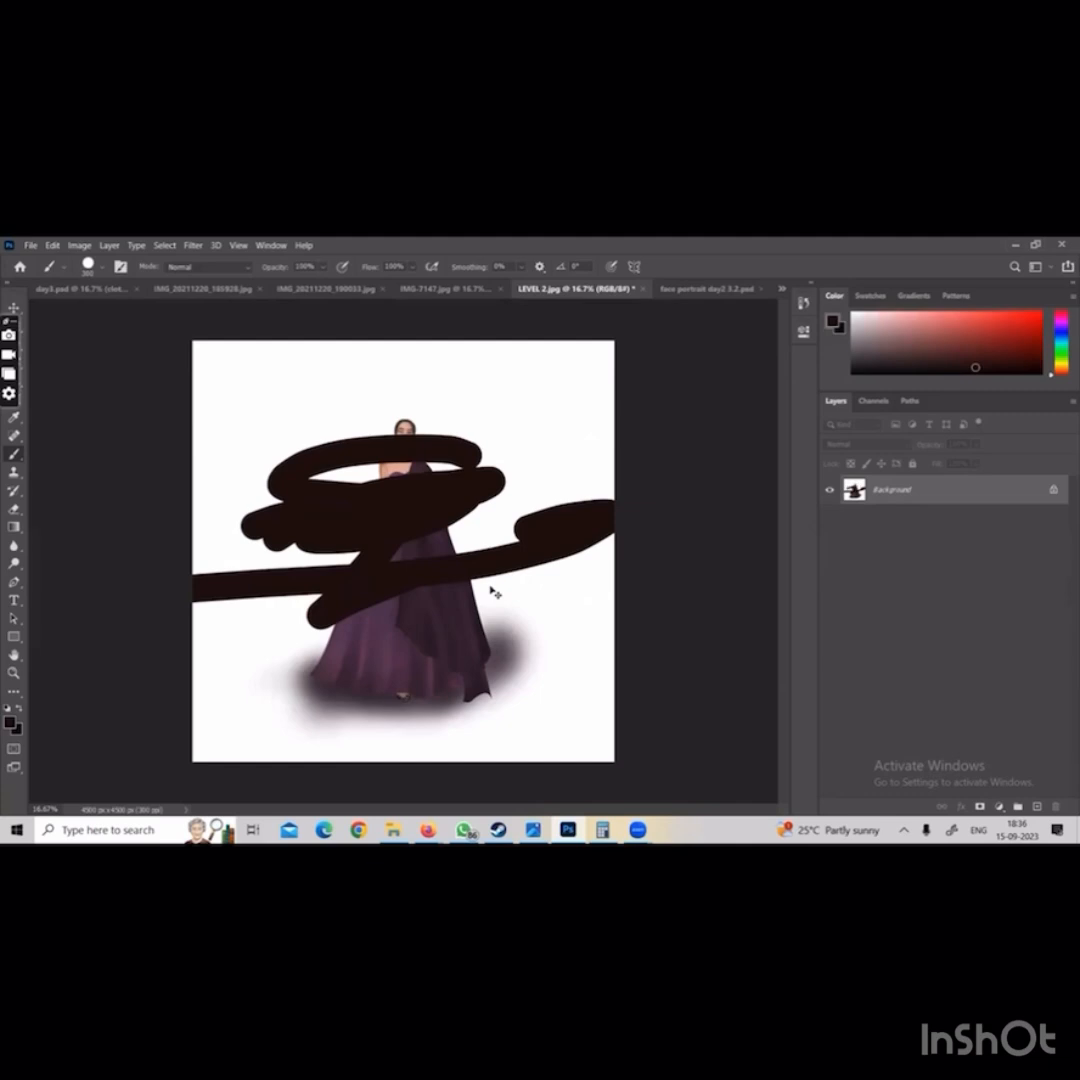
key("ctrl+z")
key("ctrl+z")
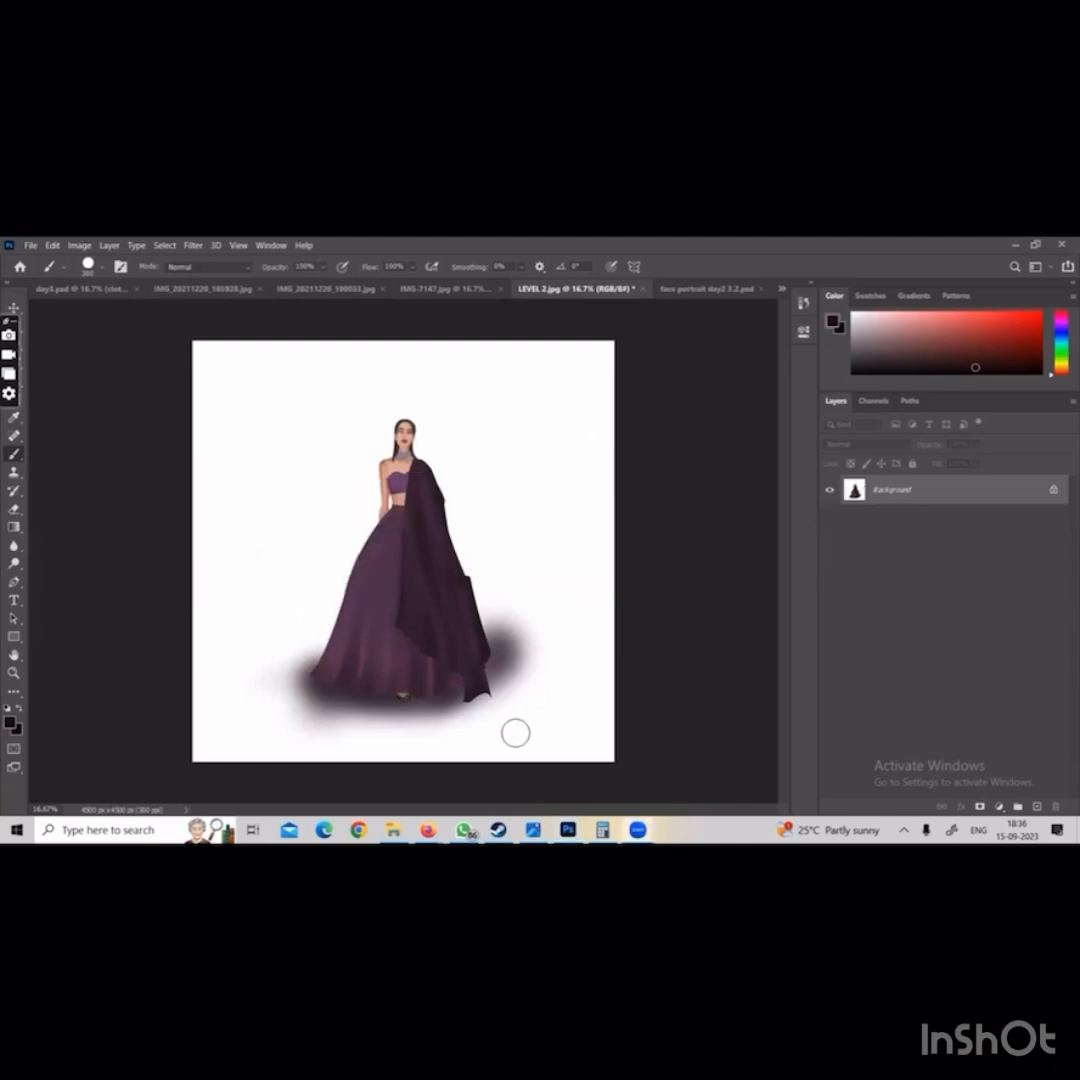
In day3.psd, repaint the whole selected dress light pink on the cloths layer with the brush enlarged to 1100
left_click(100, 289)
left_click(895, 320)
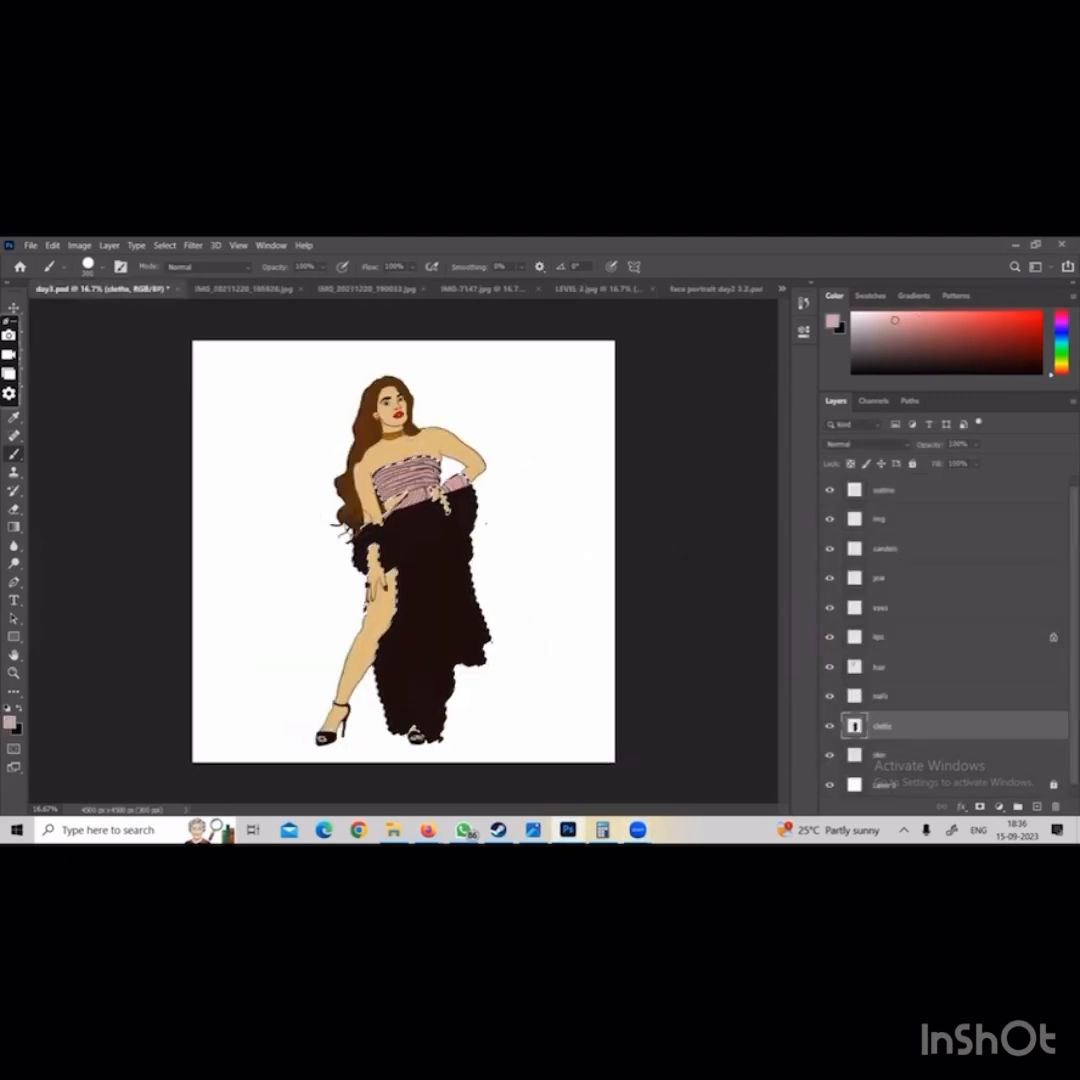
key("bracketright")
key("bracketright")
key("bracketright")
key("bracketright")
key("bracketright")
key("bracketright")
key("bracketright")
key("bracketright")
key("bracketright")
key("bracketright")
left_click_drag(330, 557, 399, 527)
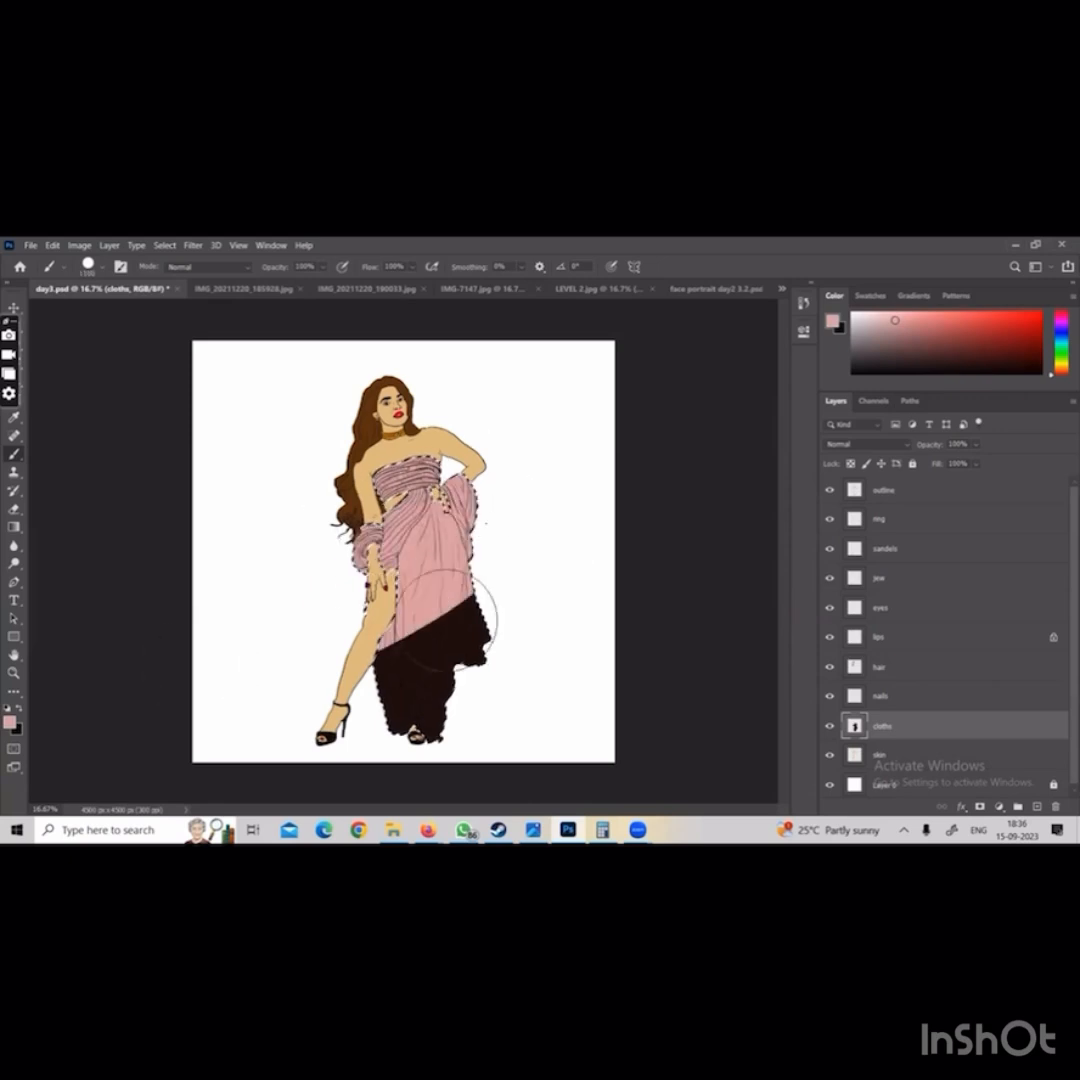
left_click_drag(444, 617, 427, 720)
Paint the dress's bodice, wrapped drape and both arm drapes a deeper red on the cloths layer, and clear the selection
left_click_drag(960, 342, 977, 325)
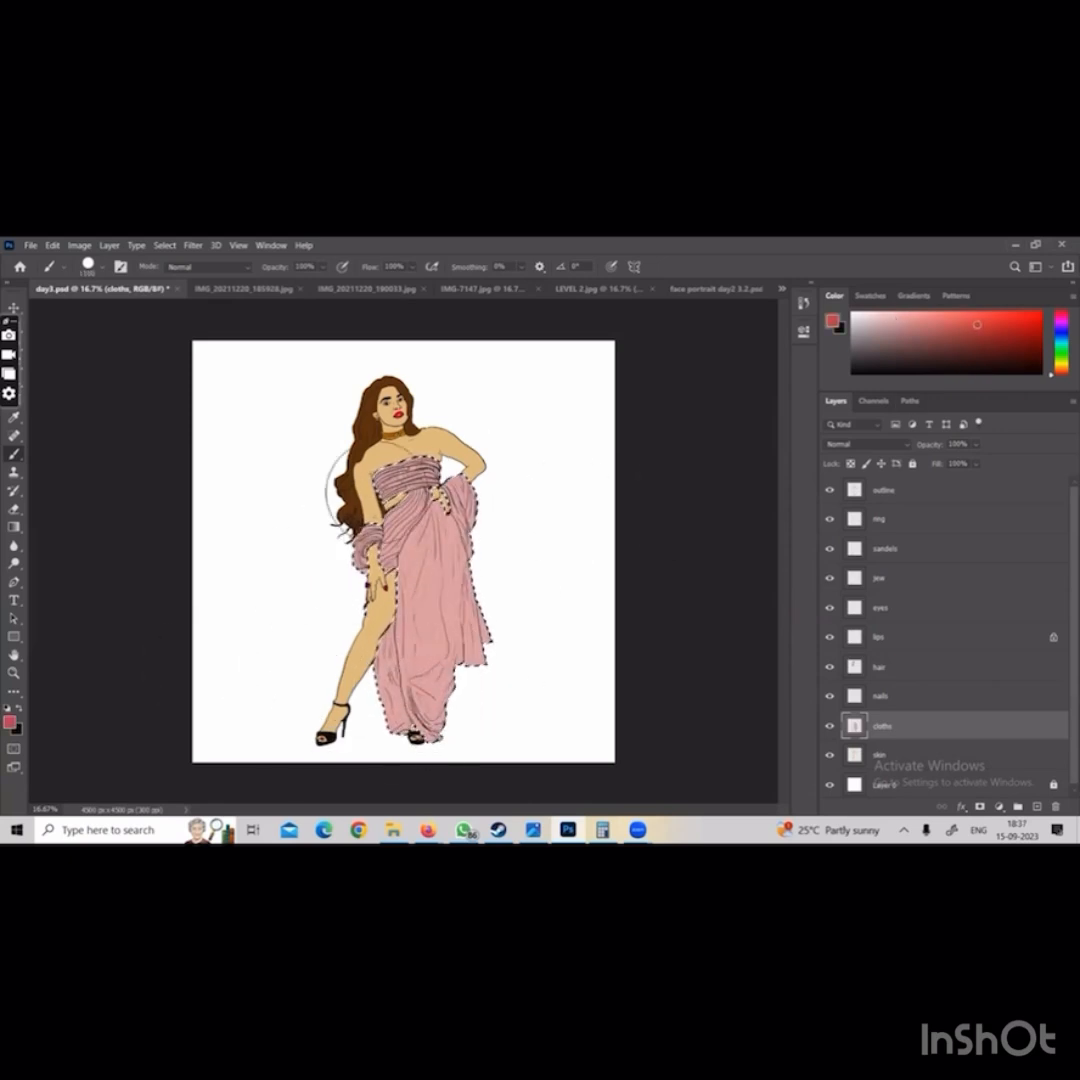
mouse_move(378, 490)
left_mouse_down()
mouse_move(513, 433)
mouse_move(333, 493)
mouse_move(353, 548)
left_mouse_up()
key("ctrl+z")
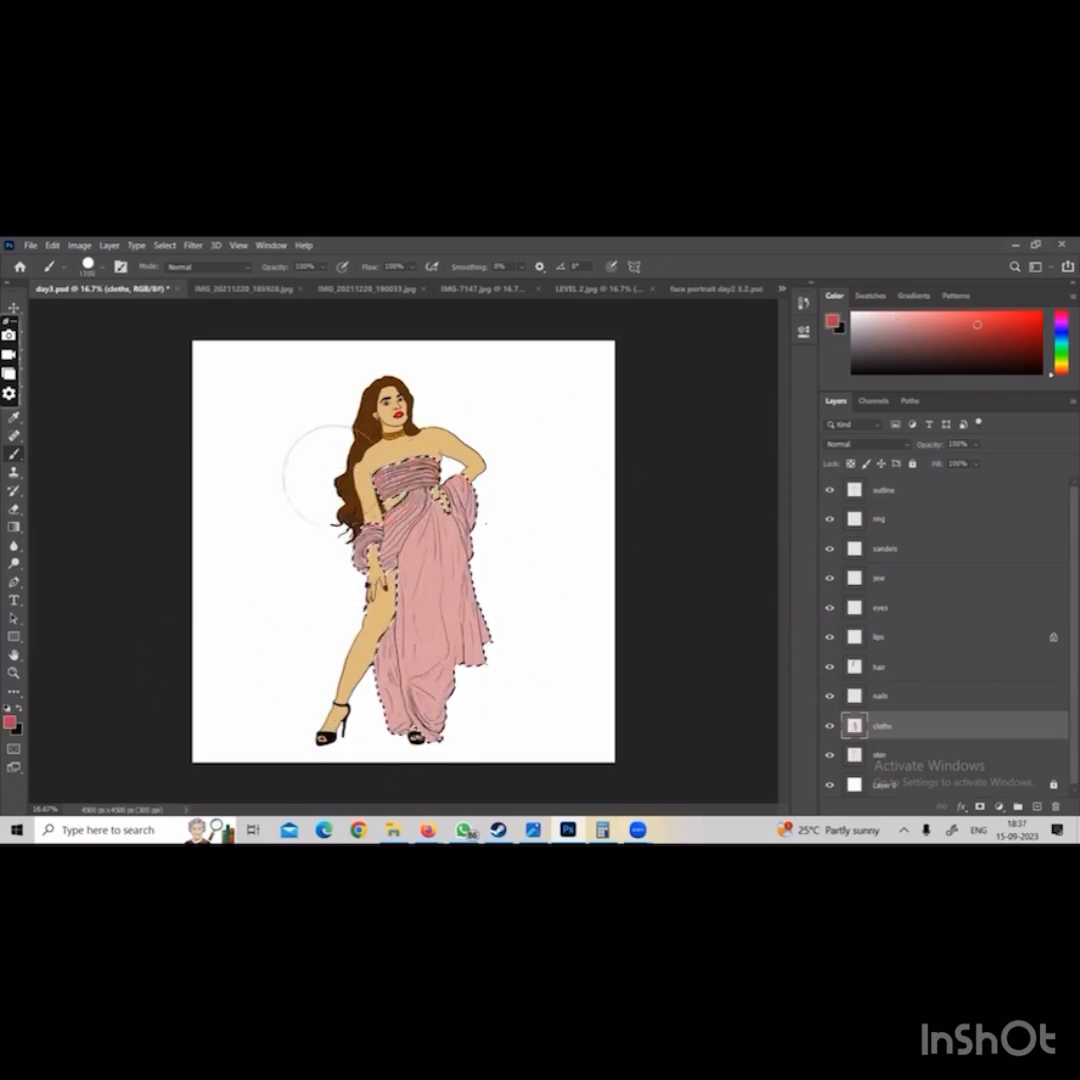
left_click_drag(364, 442, 409, 441)
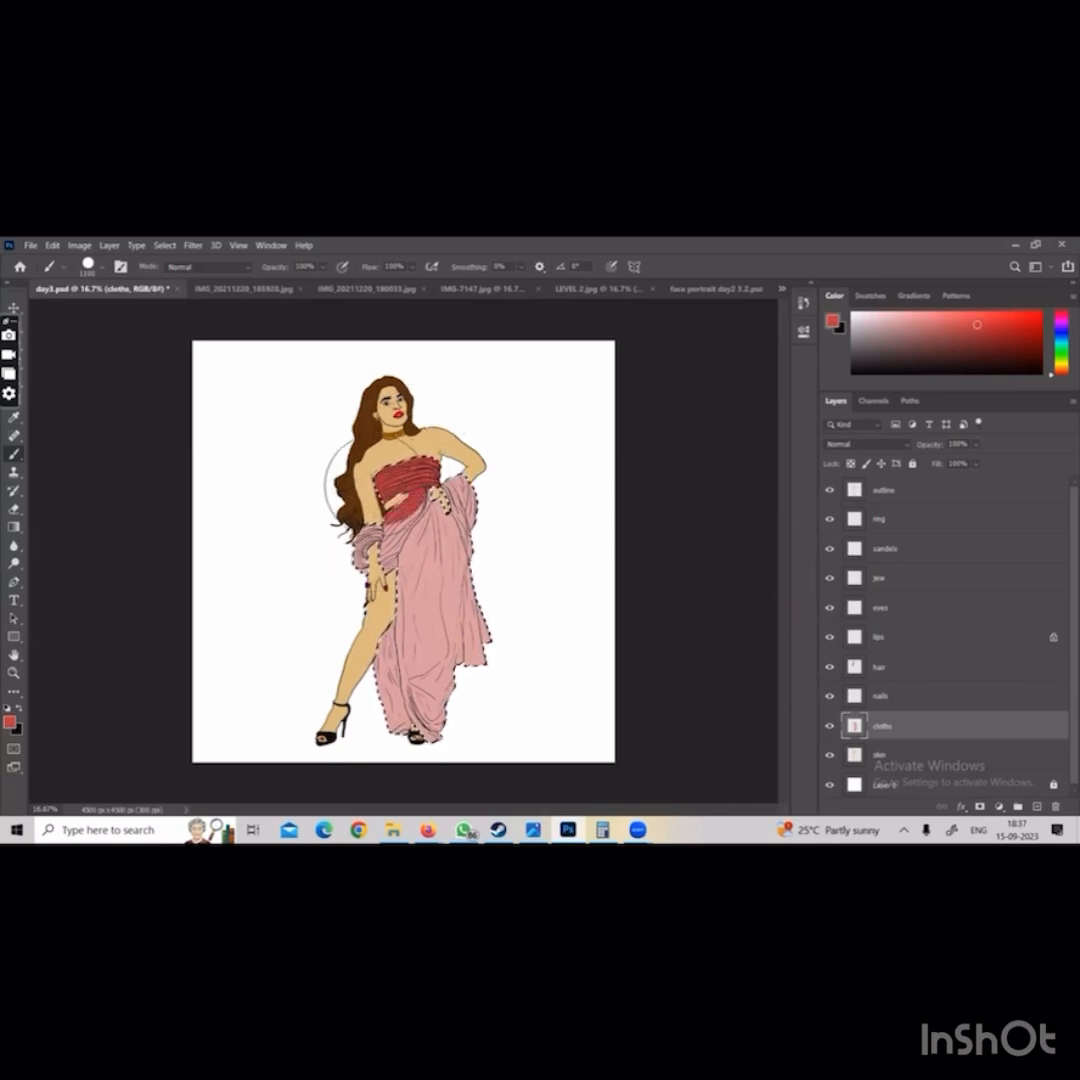
mouse_move(370, 488)
left_mouse_down()
mouse_move(333, 518)
mouse_move(321, 559)
mouse_move(316, 542)
mouse_move(350, 547)
left_mouse_up()
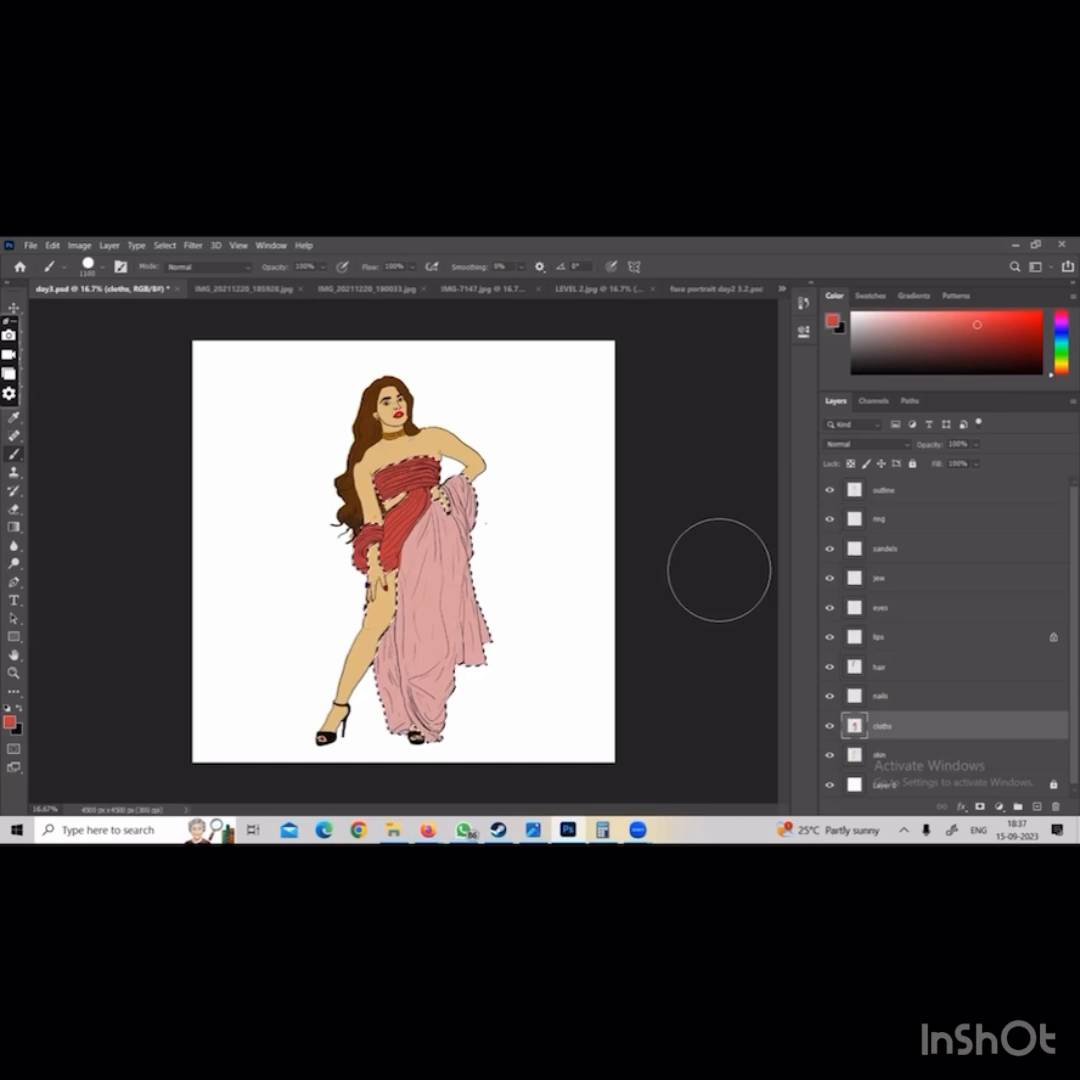
mouse_move(515, 470)
left_mouse_down()
mouse_move(492, 466)
mouse_move(494, 446)
mouse_move(517, 537)
left_mouse_up()
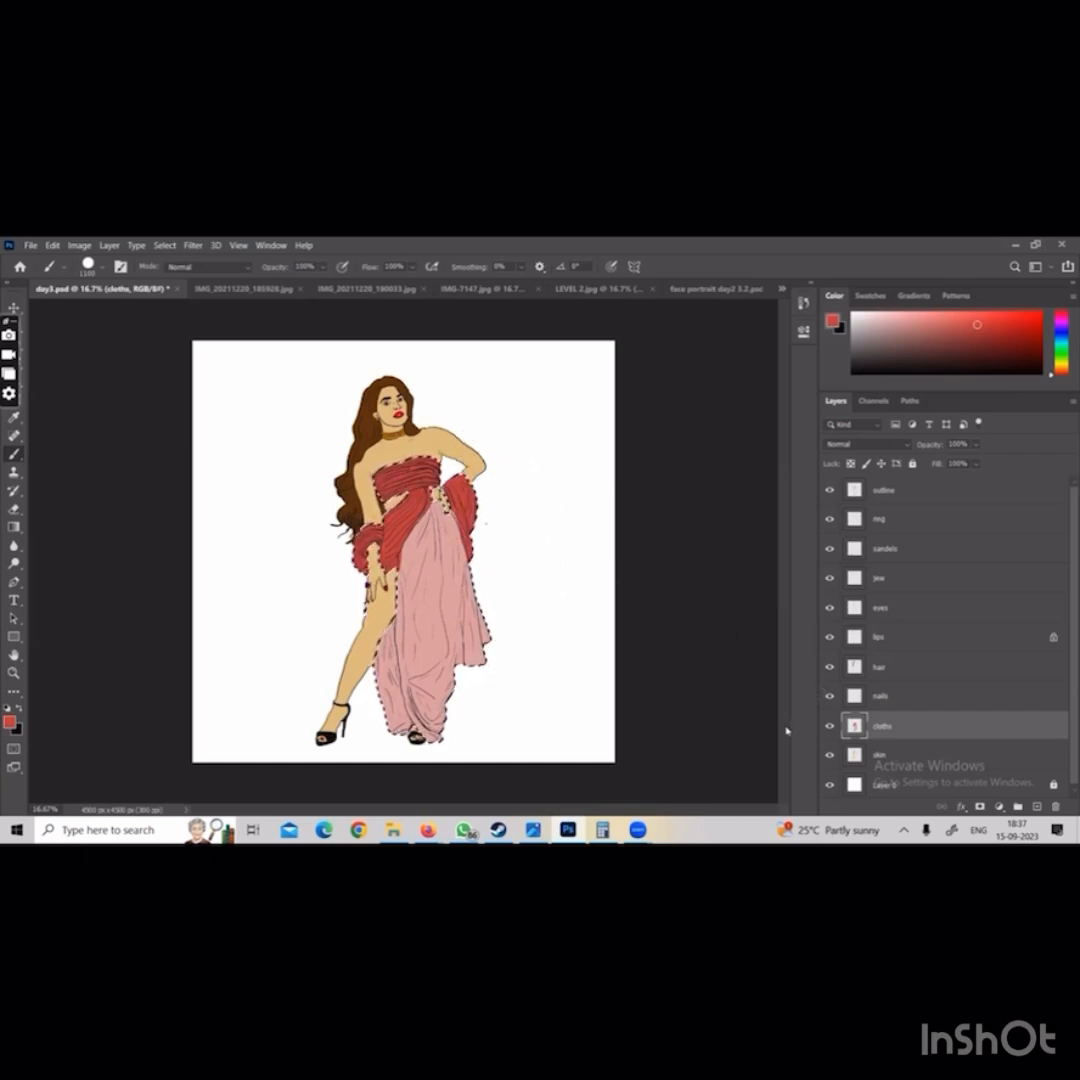
key("ctrl+d")
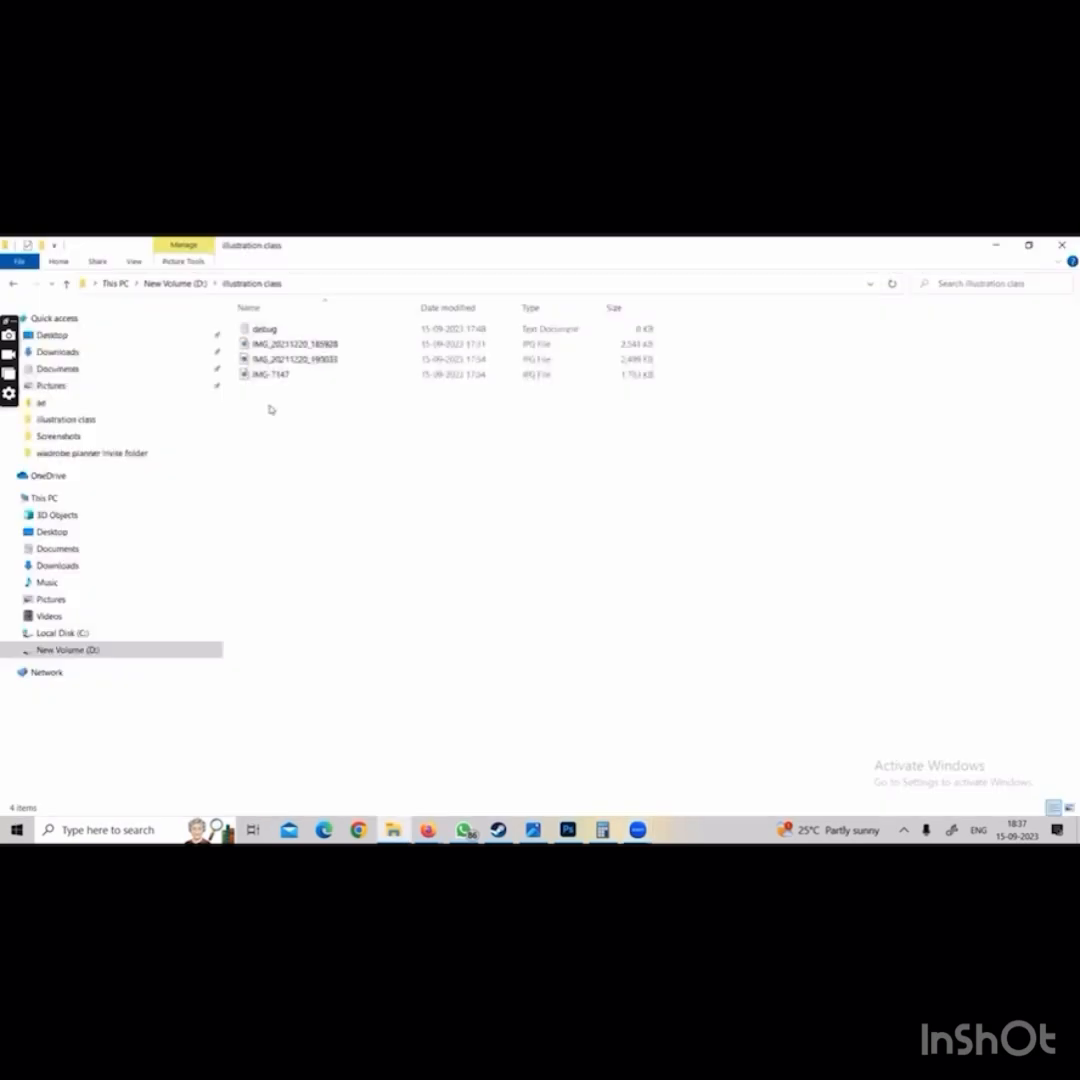
Create a folder named "psd final" in the illustration class folder on drive D
right_click(268, 408)
mouse_move(230, 579)
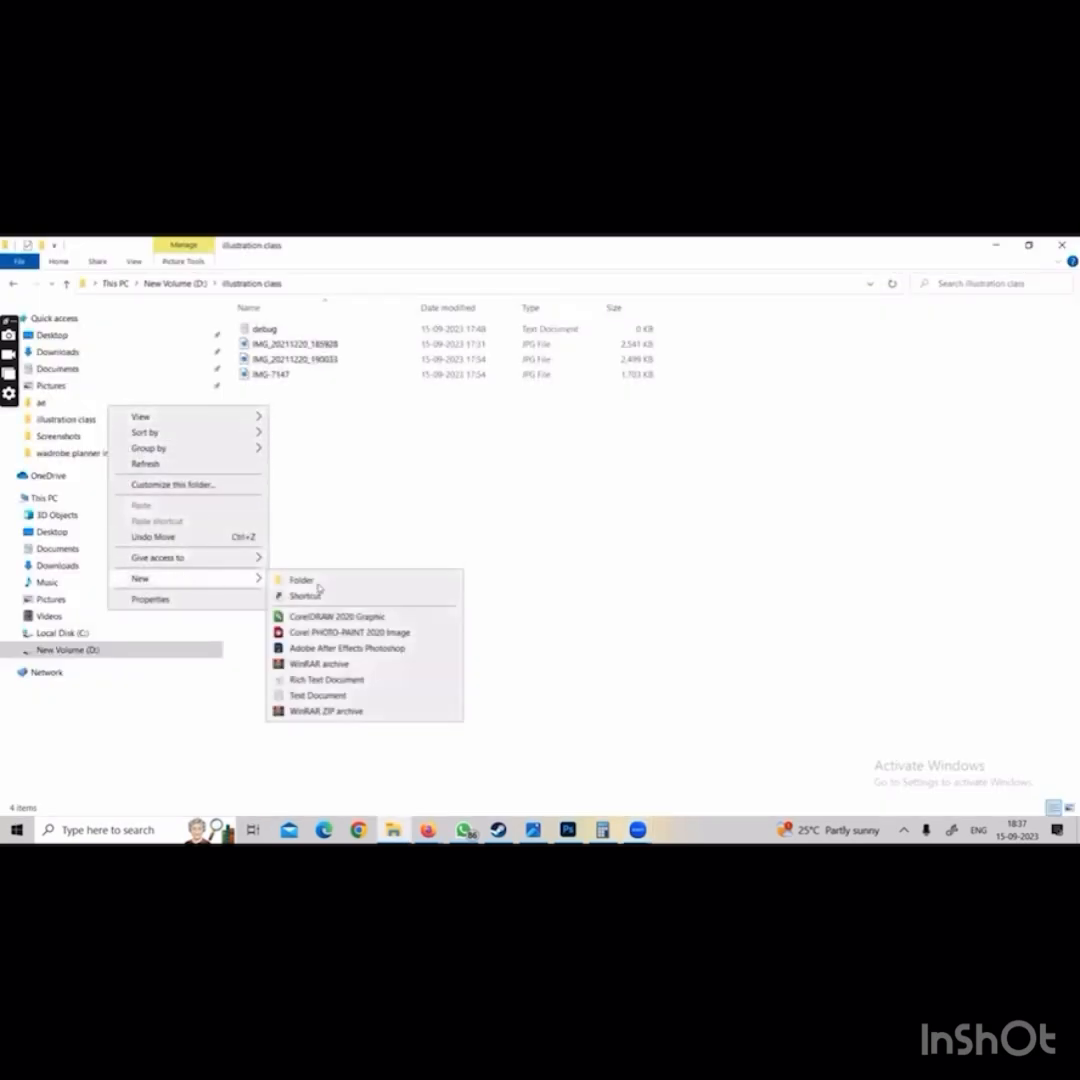
left_click(295, 580)
type("p")
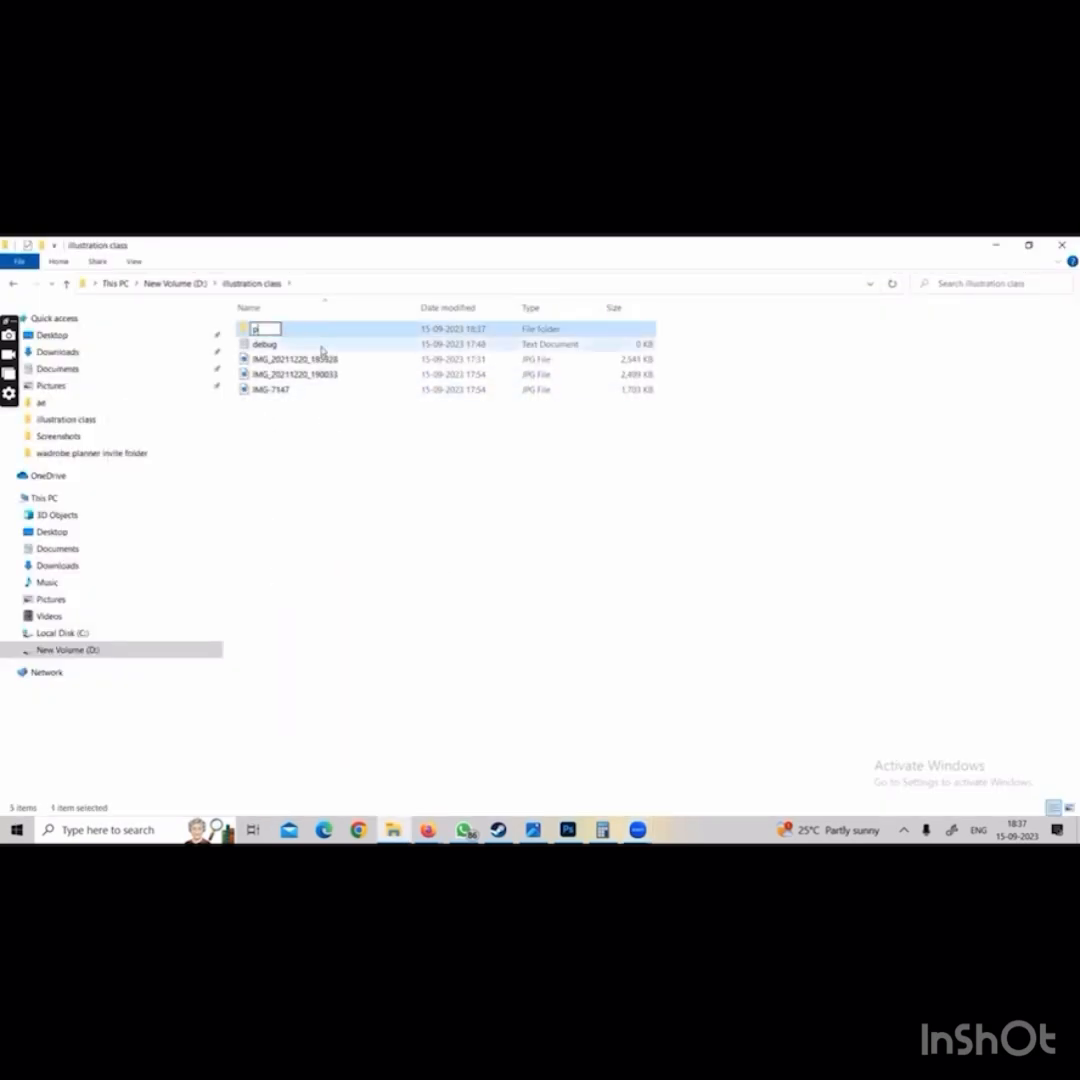
type("sd final")
key("Return")
Create a second folder named "jpeg final" in the illustration class folder
right_click(322, 404)
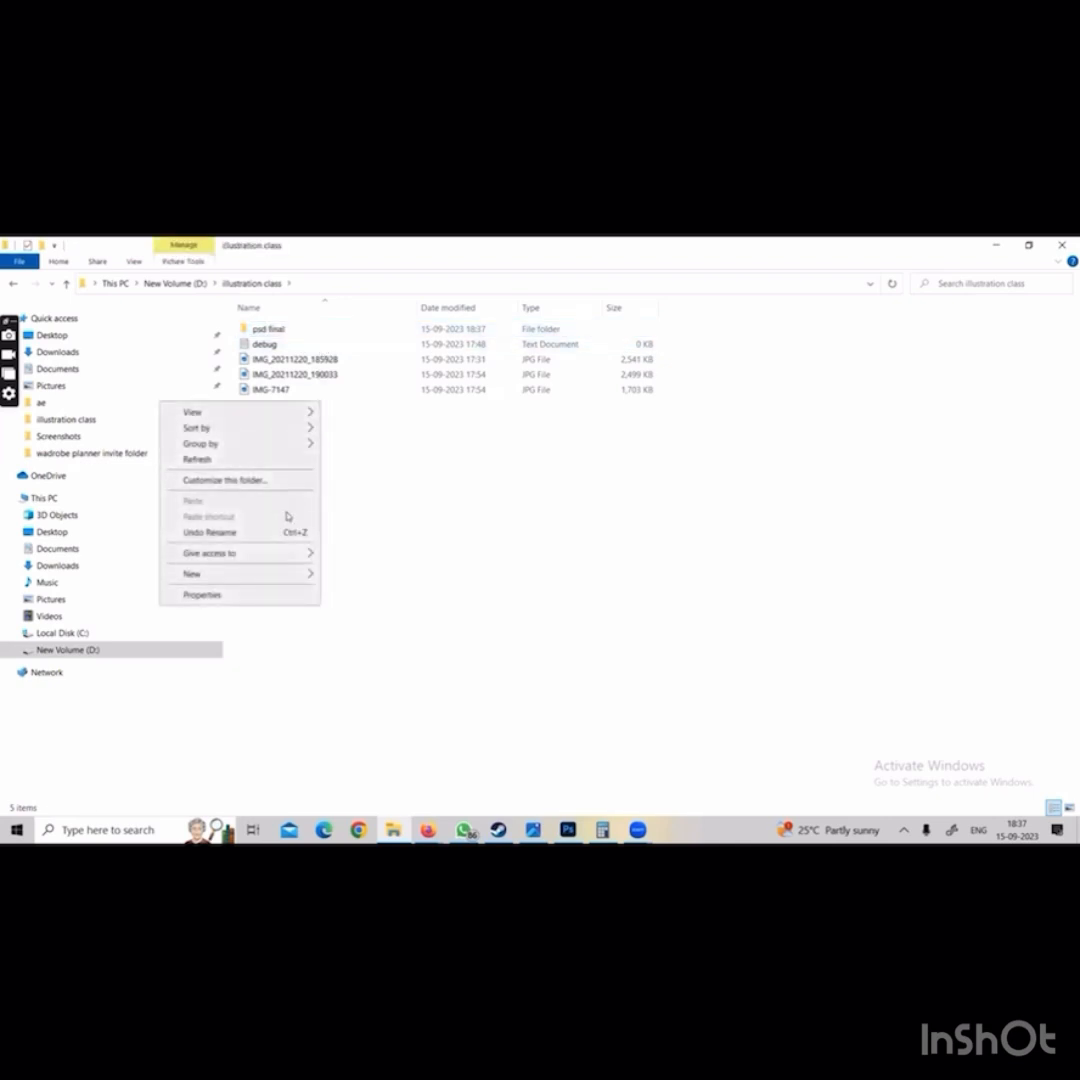
mouse_move(282, 574)
left_click(381, 578)
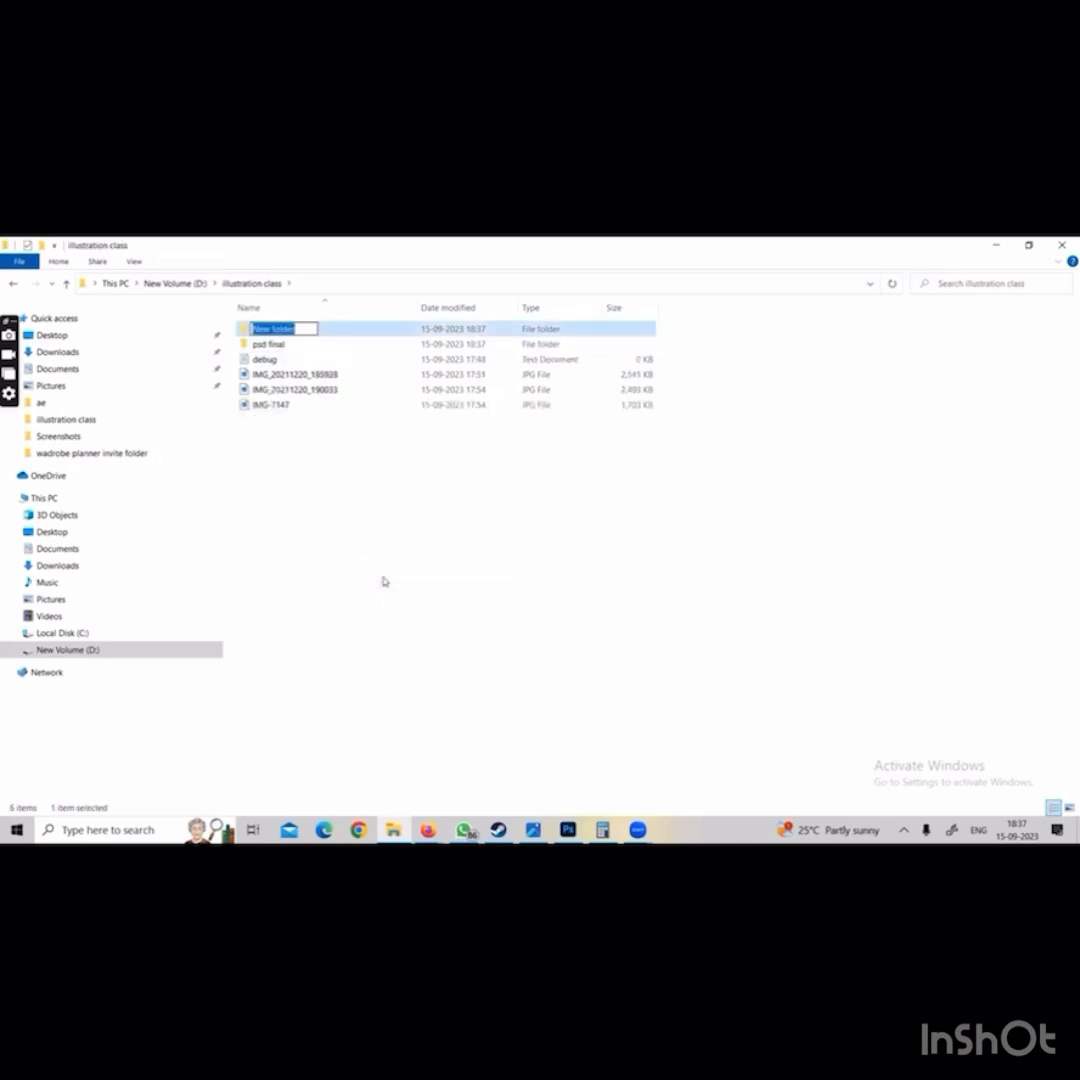
type("jpeg final")
key("Return")
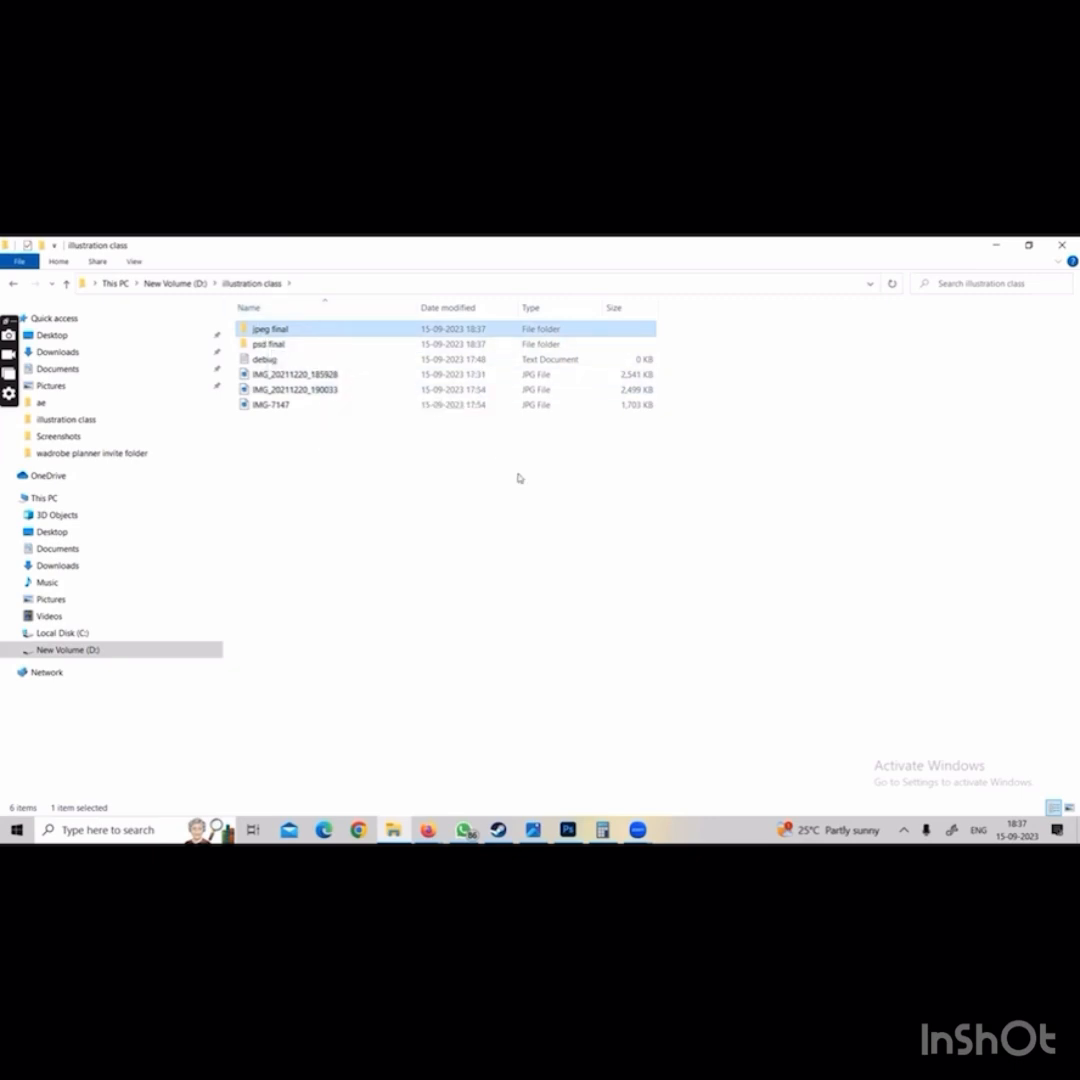
Switch to Photoshop and start saving IMG_20211220_190033.jpg under a new copy on the computer, choosing the psd final folder in D:\illustration class
left_click(568, 829)
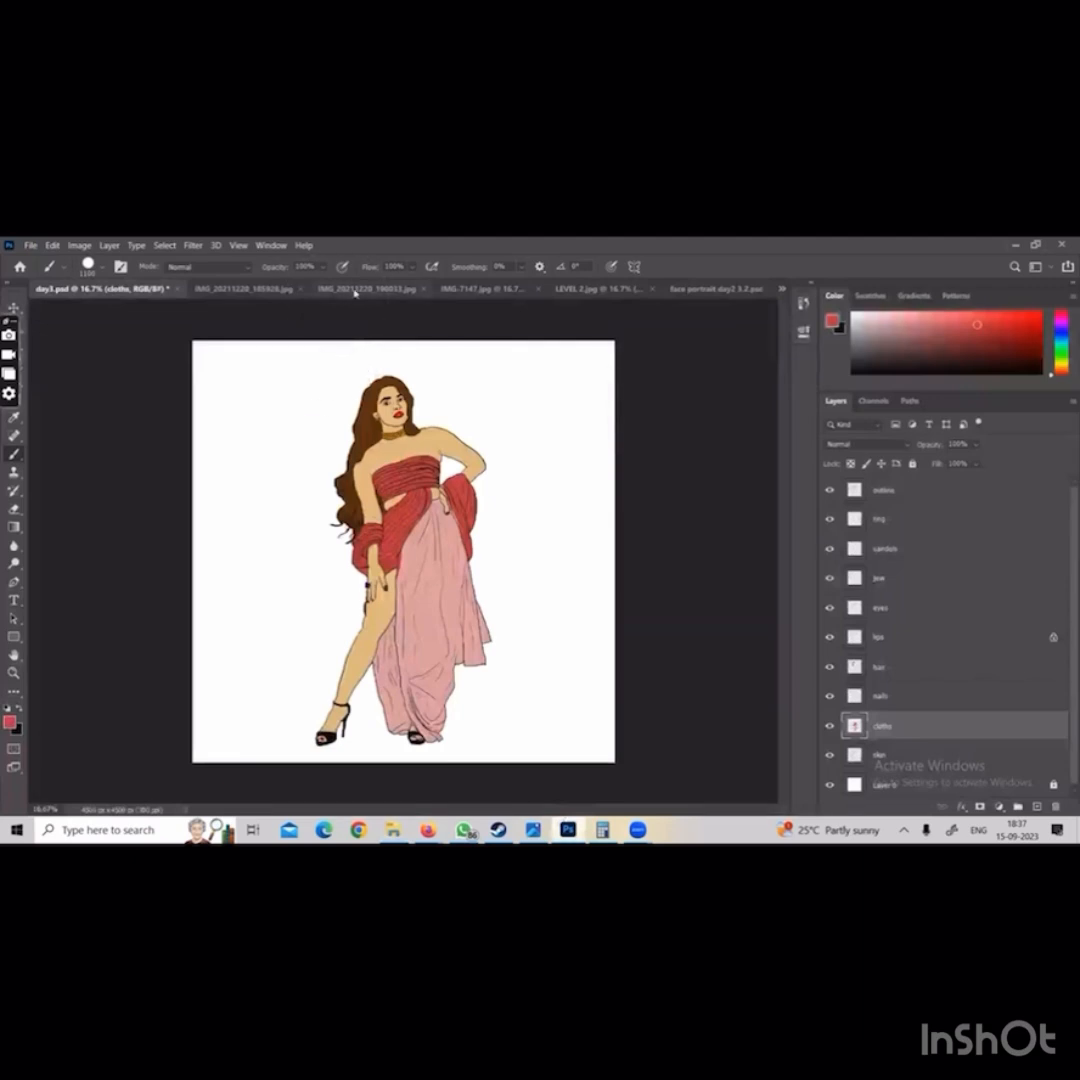
left_click(365, 288)
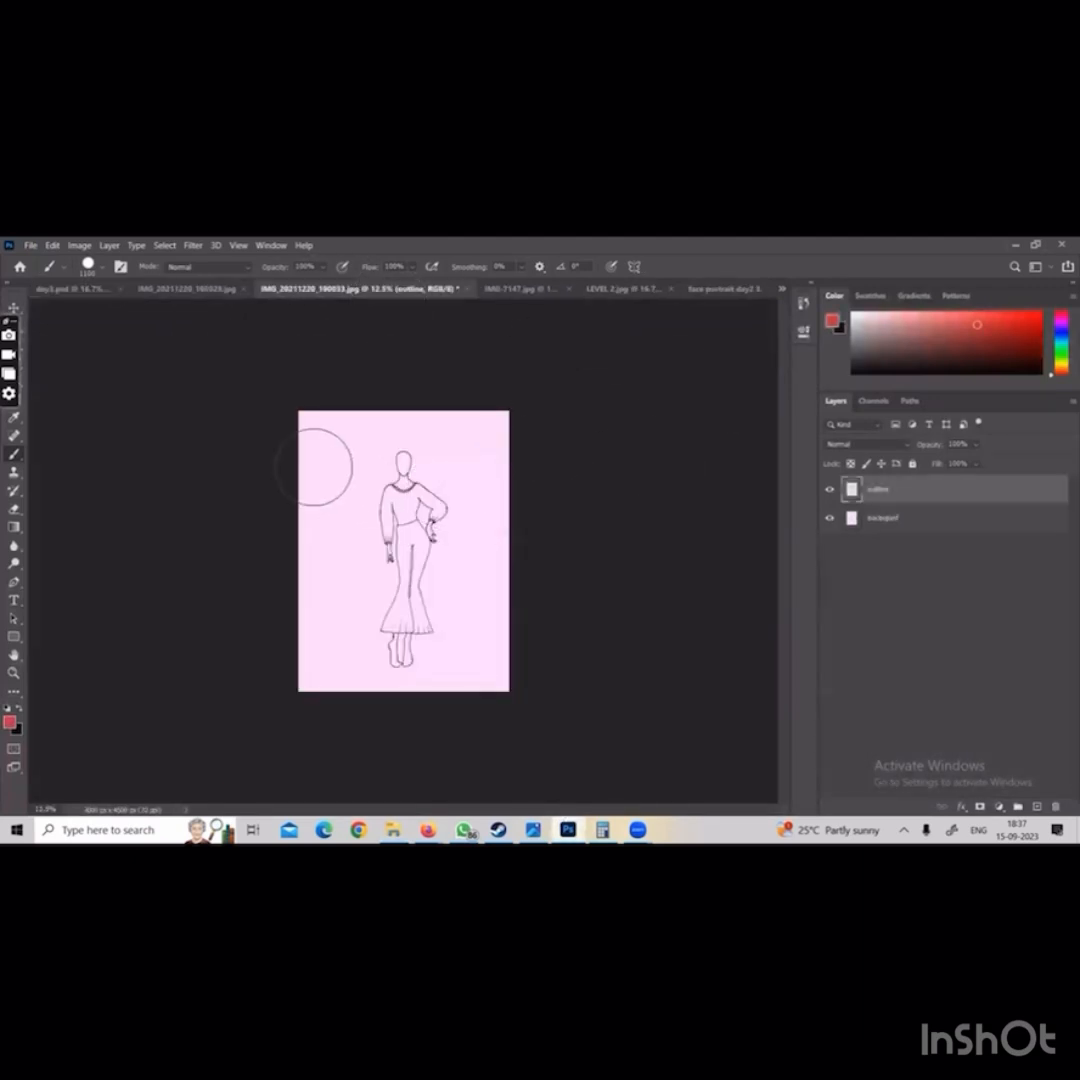
left_click(24, 246)
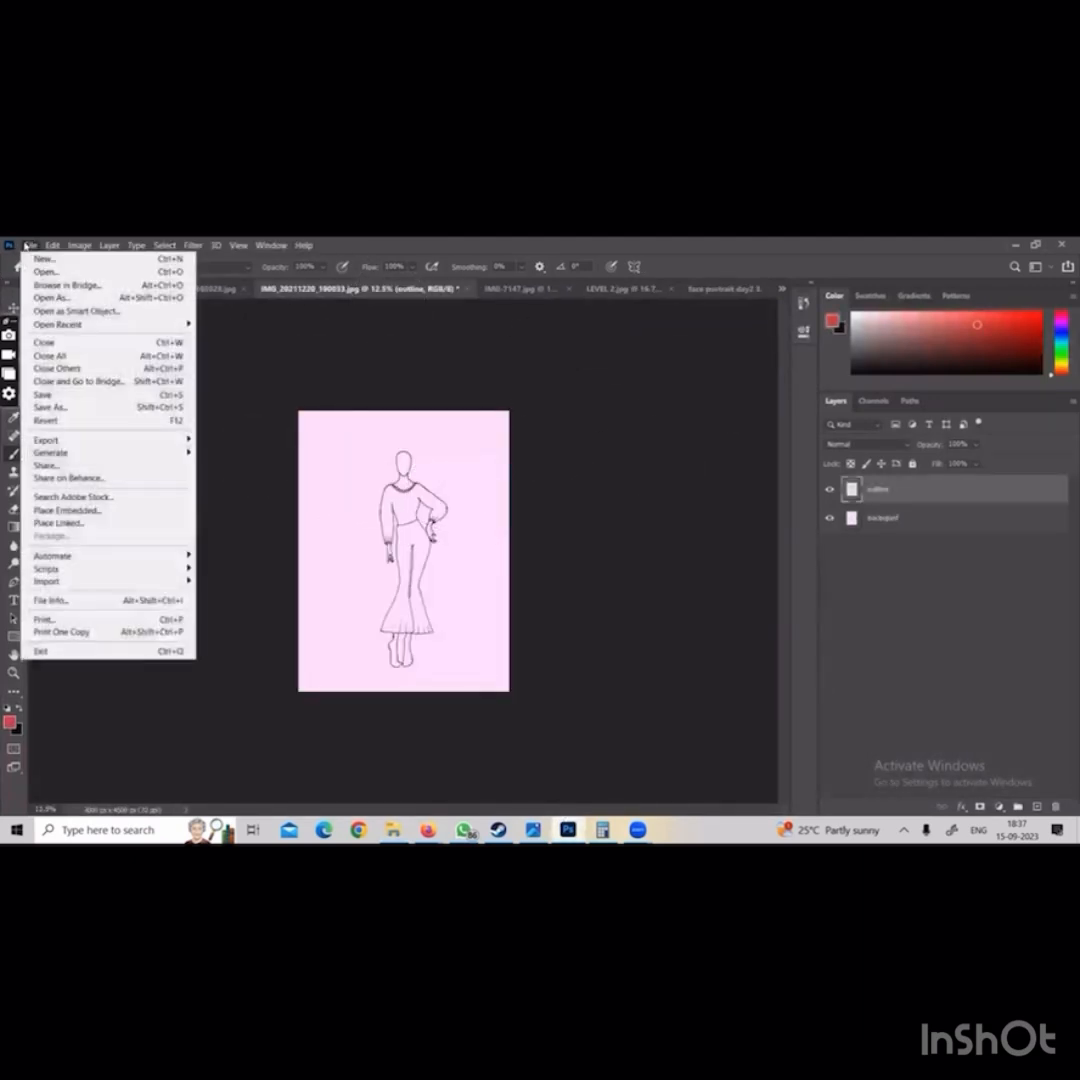
left_click(490, 370)
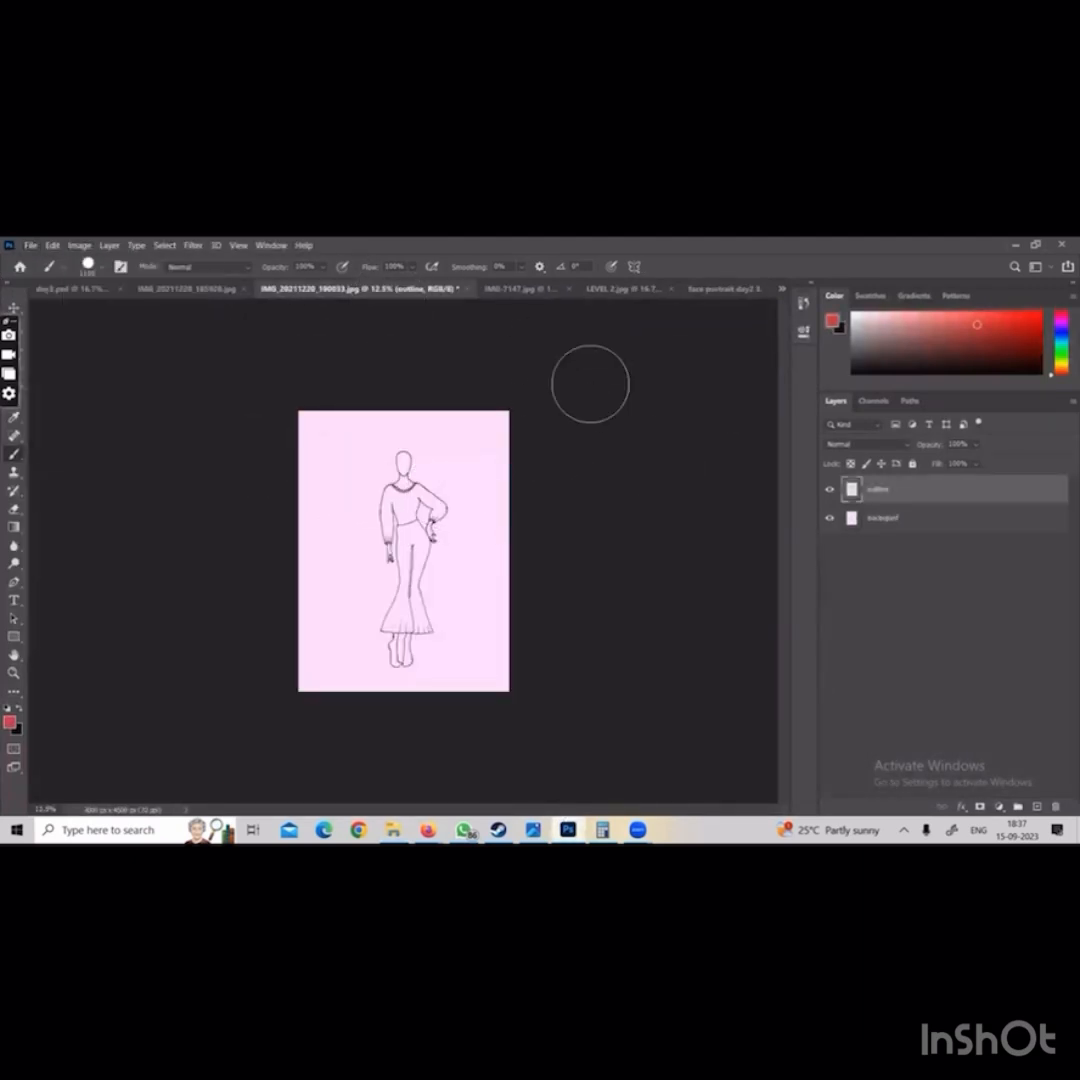
left_click(29, 245)
left_click(52, 407)
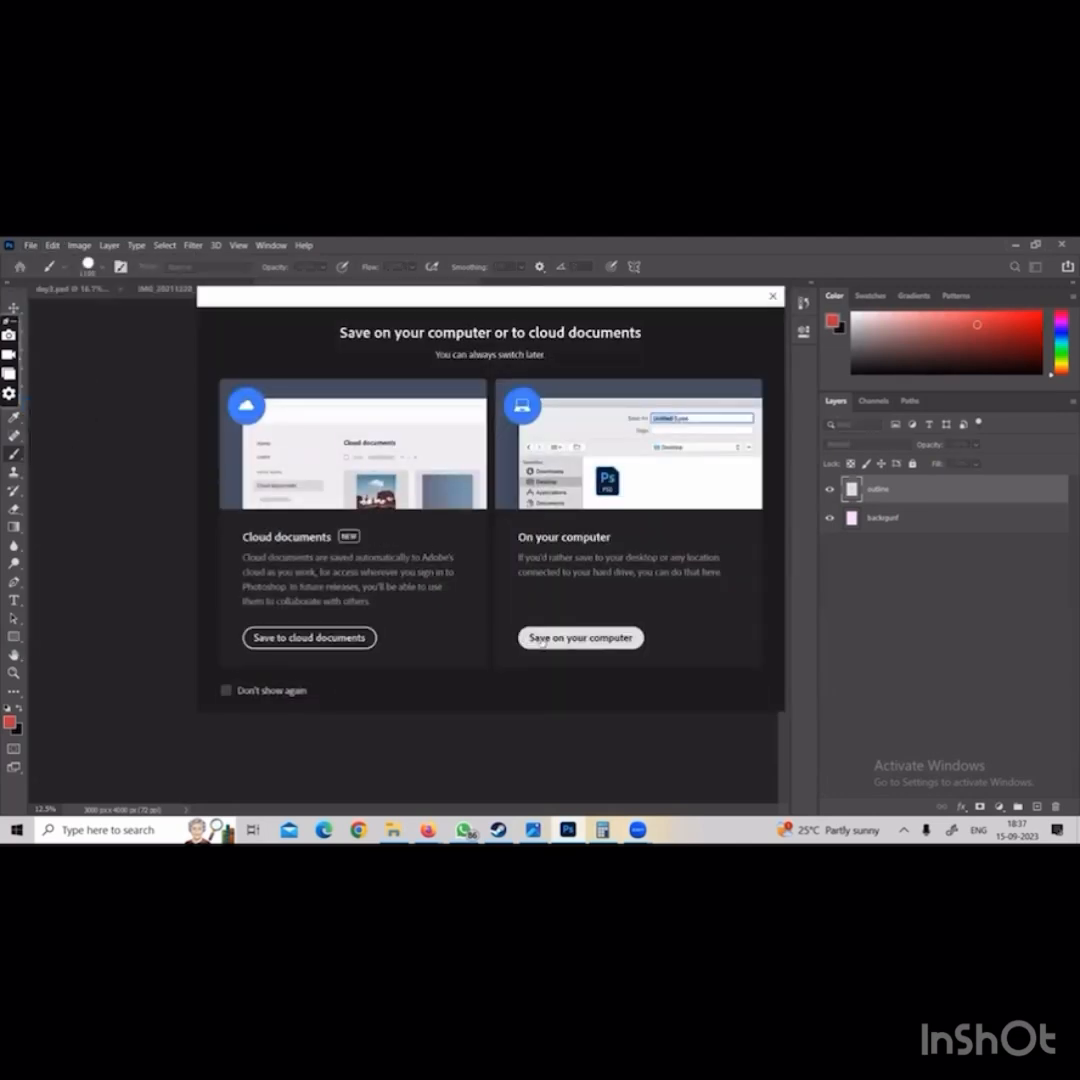
left_click(585, 637)
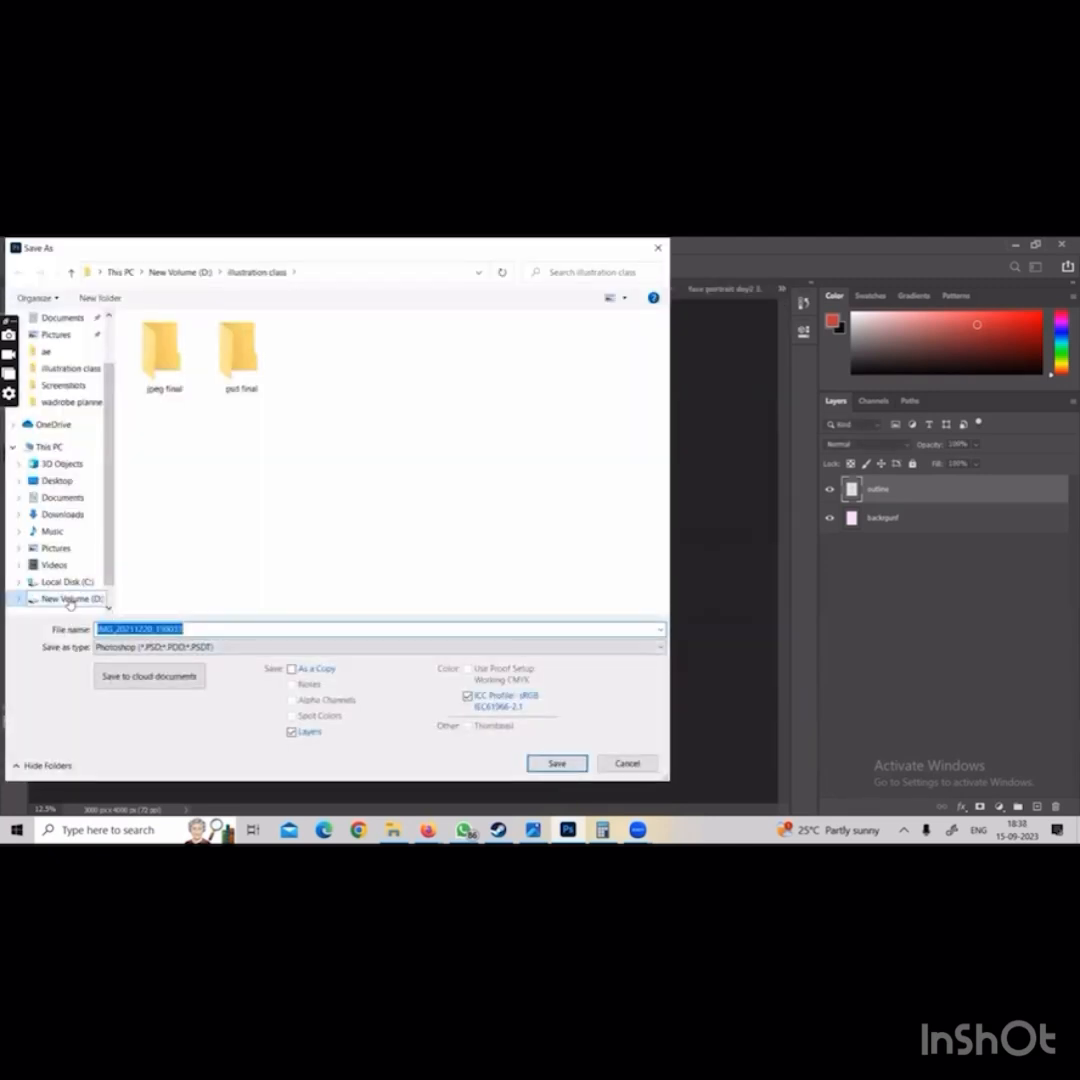
left_click(70, 599)
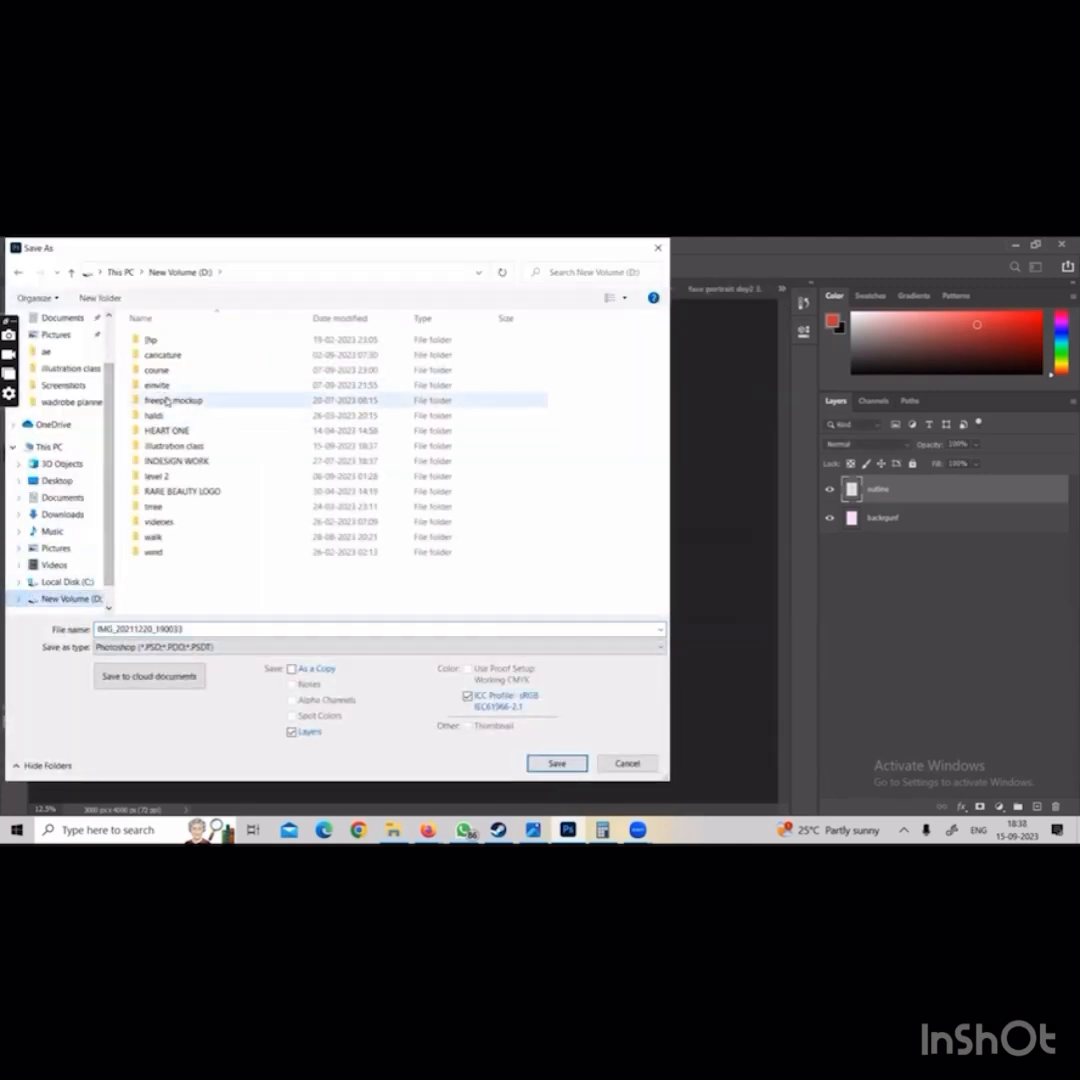
double_click(168, 446)
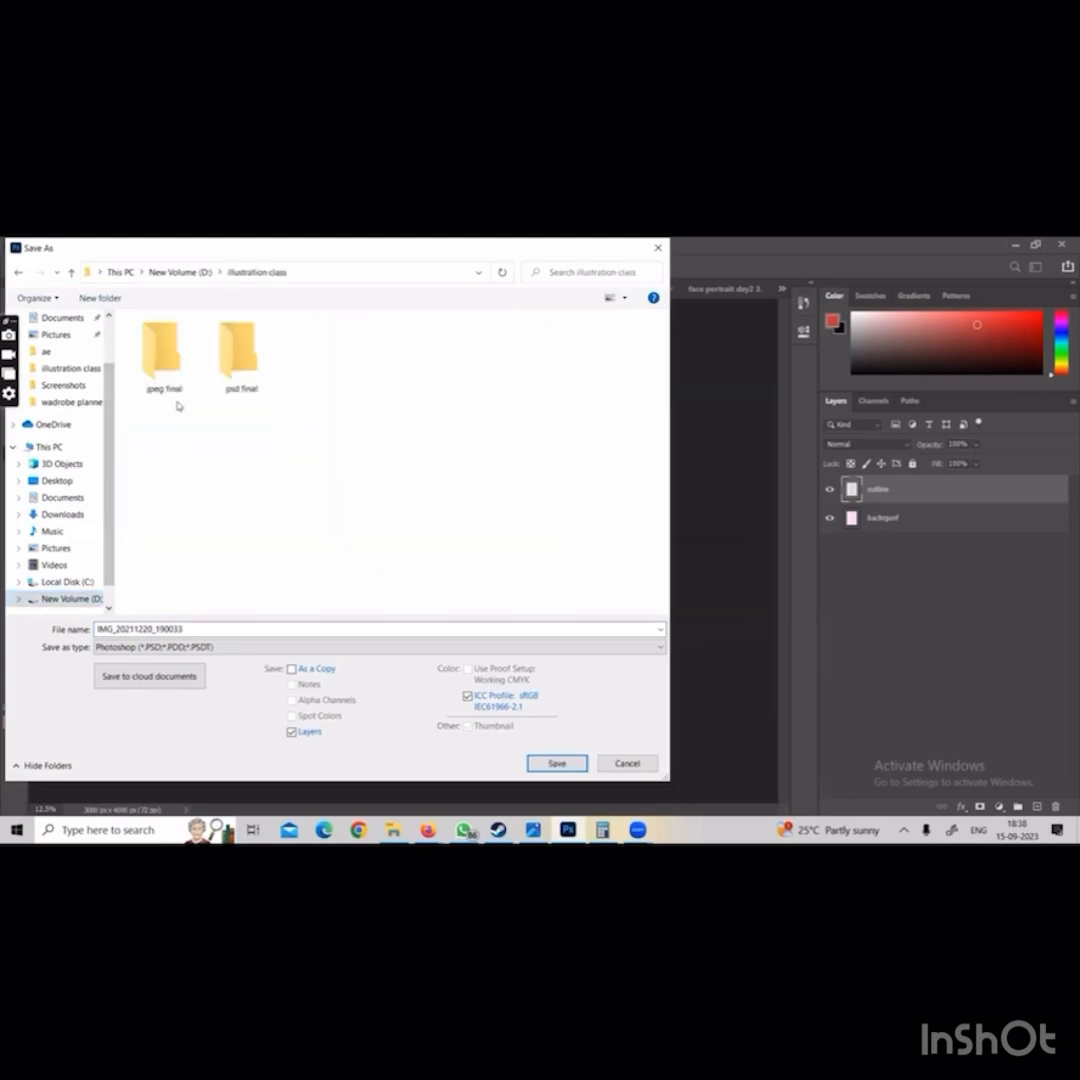
double_click(240, 355)
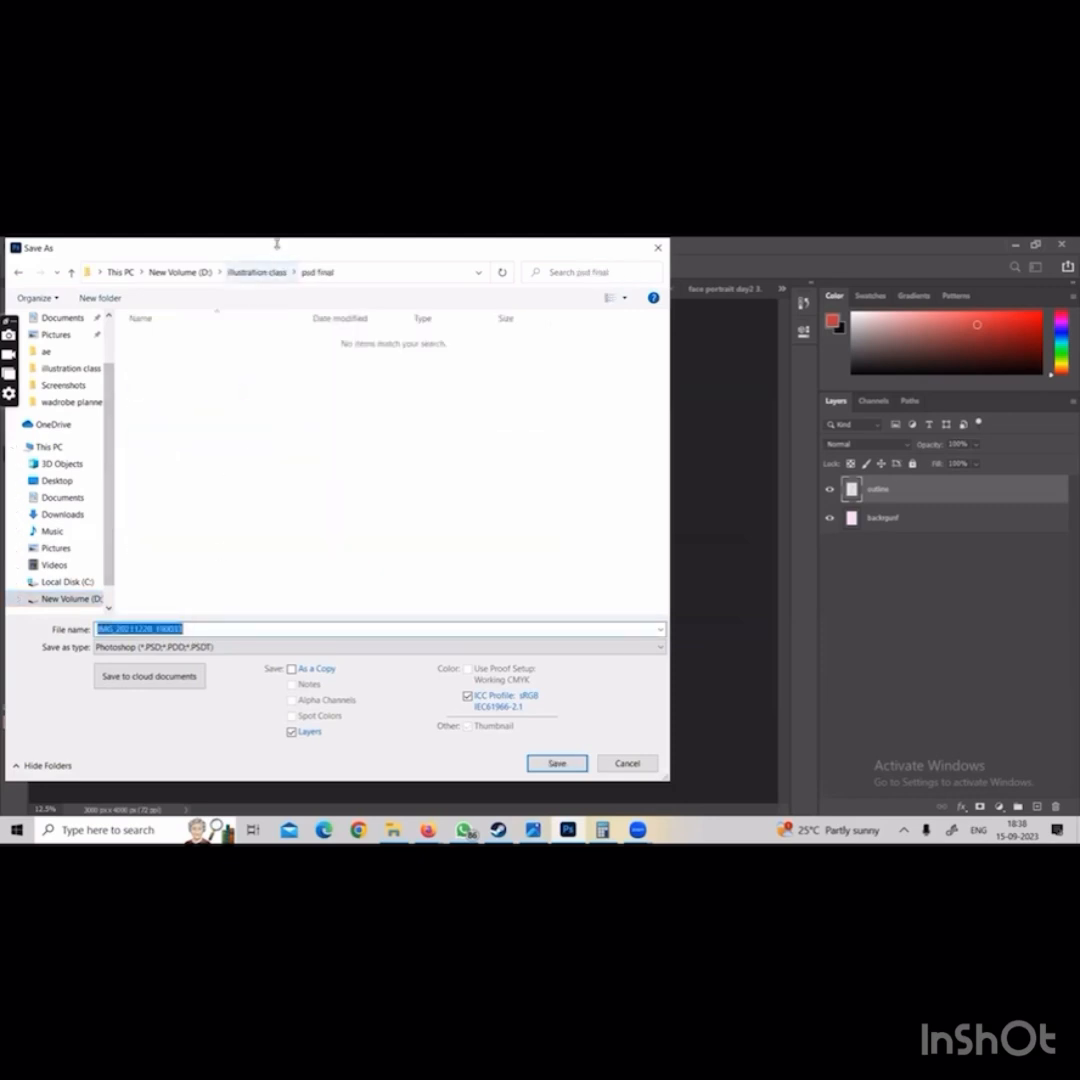
Save the pink-background figure in Photoshop format as "top pant day 1 done" with Maximize Compatibility on
left_click_drag(277, 243, 698, 290)
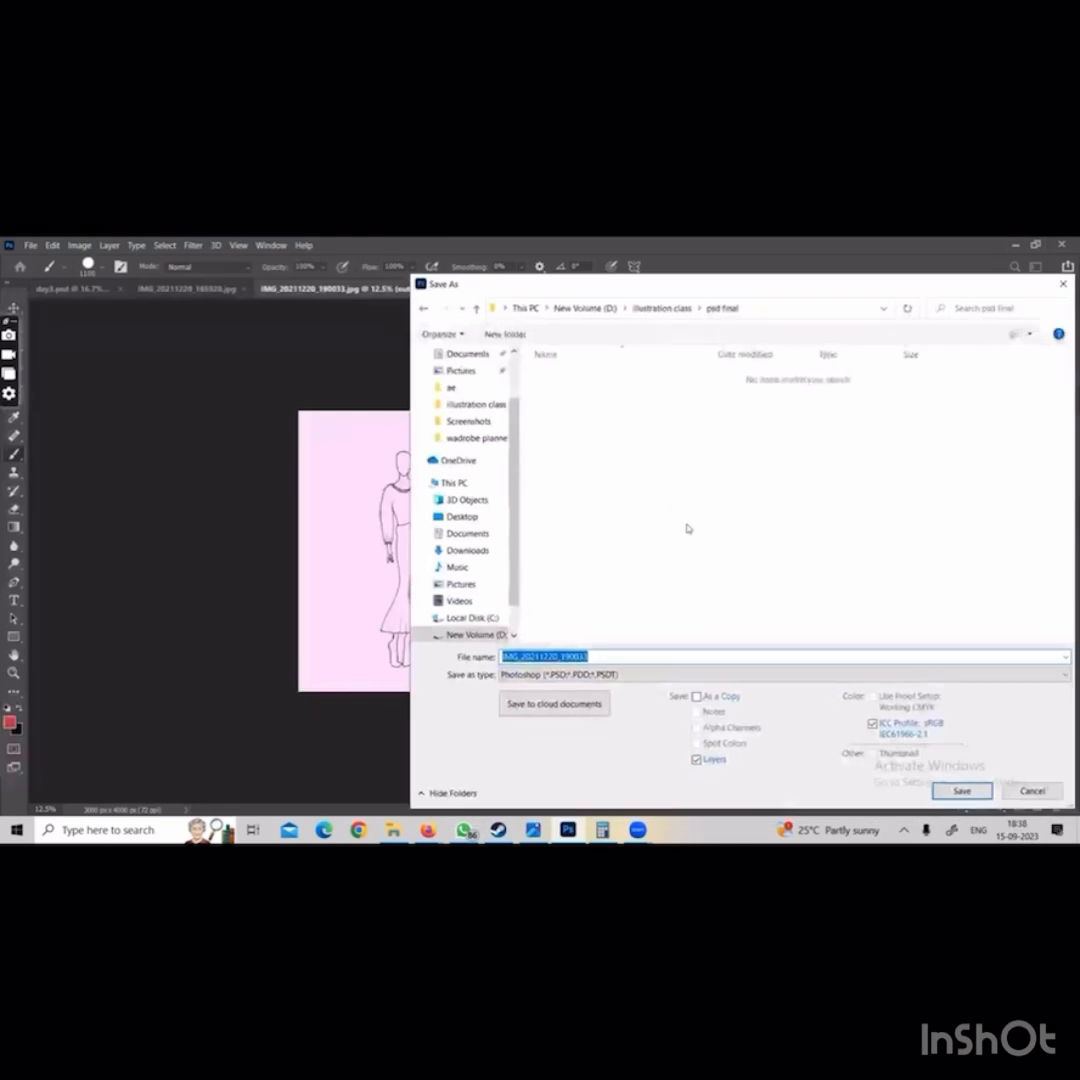
type("top pant day 1 done")
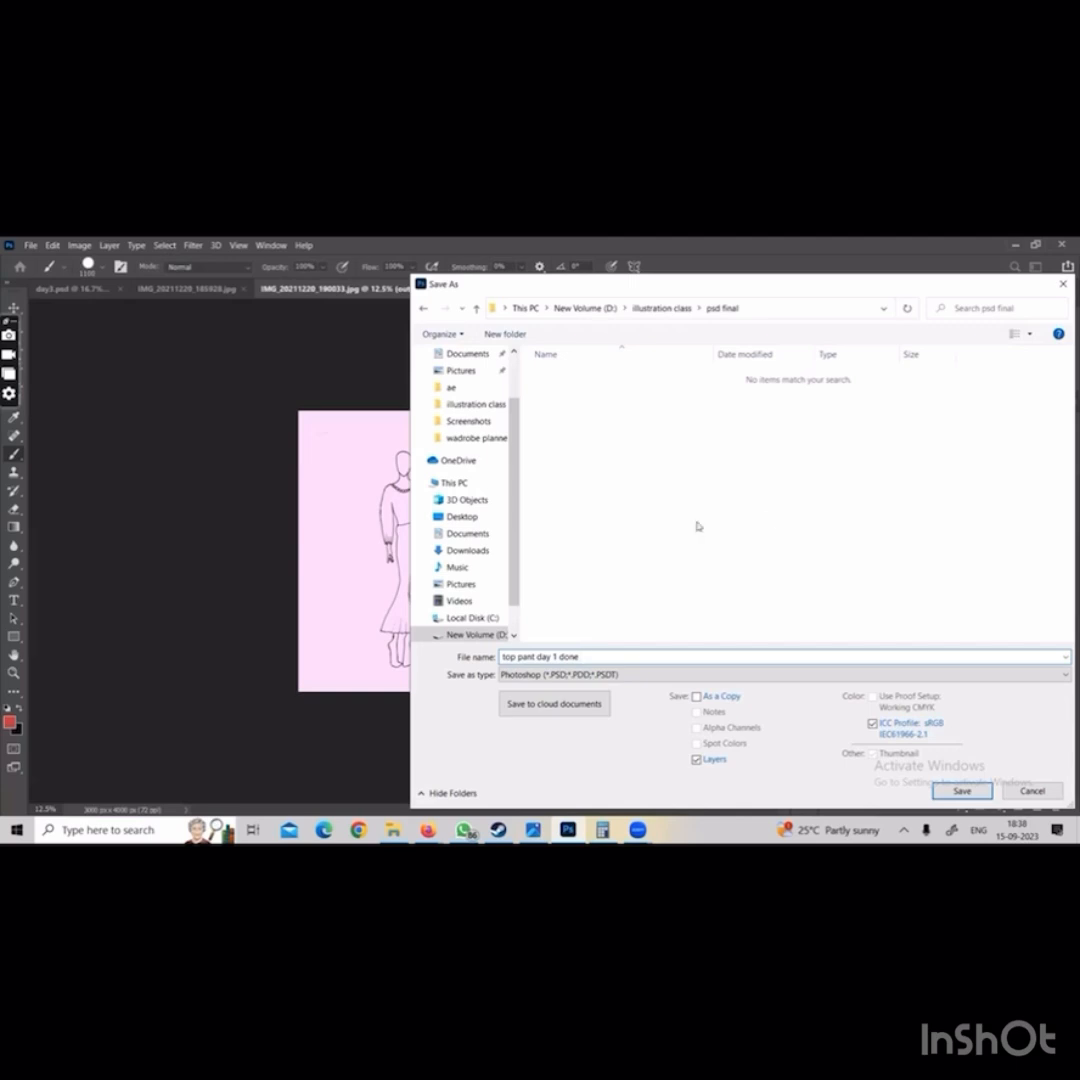
left_click(962, 790)
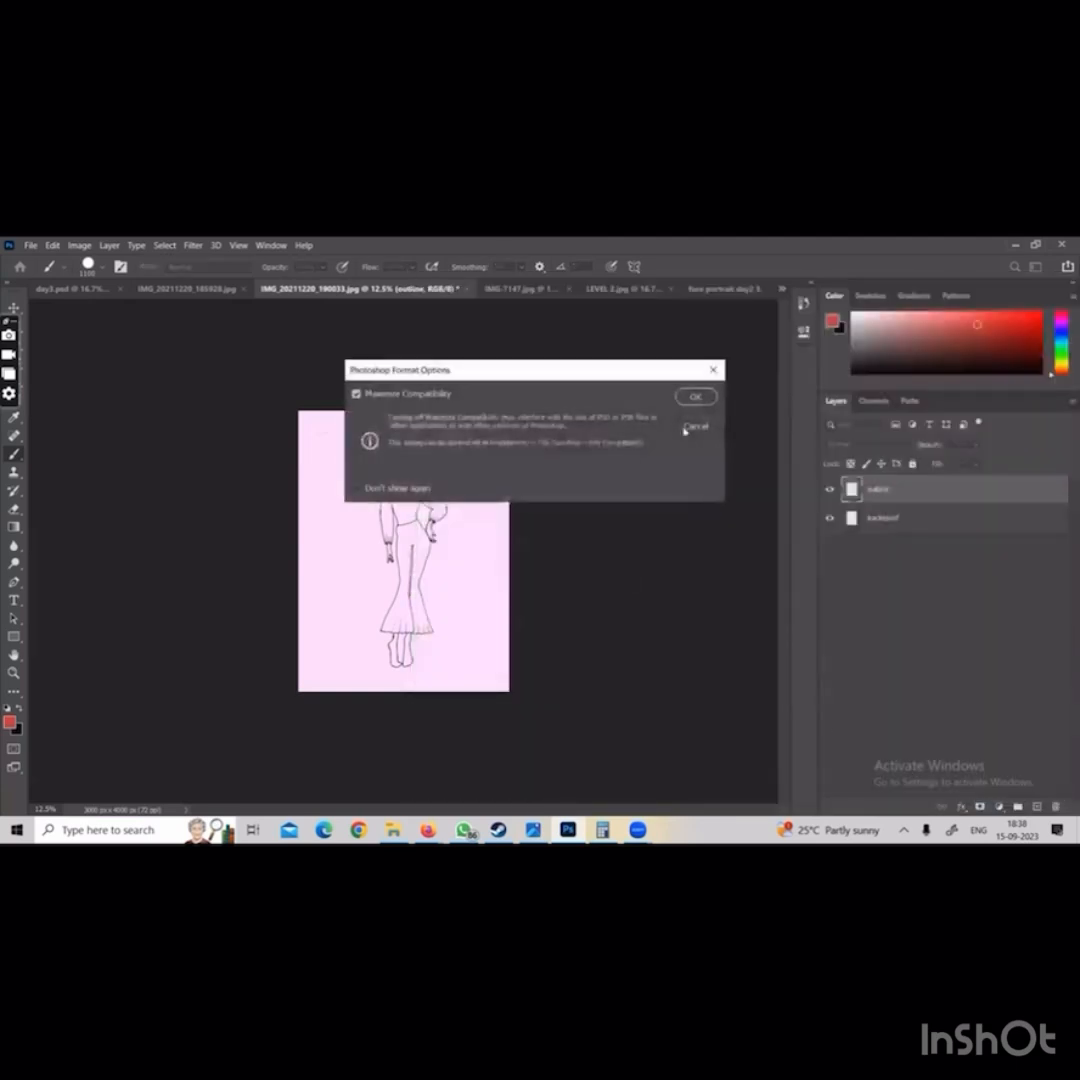
left_click(696, 396)
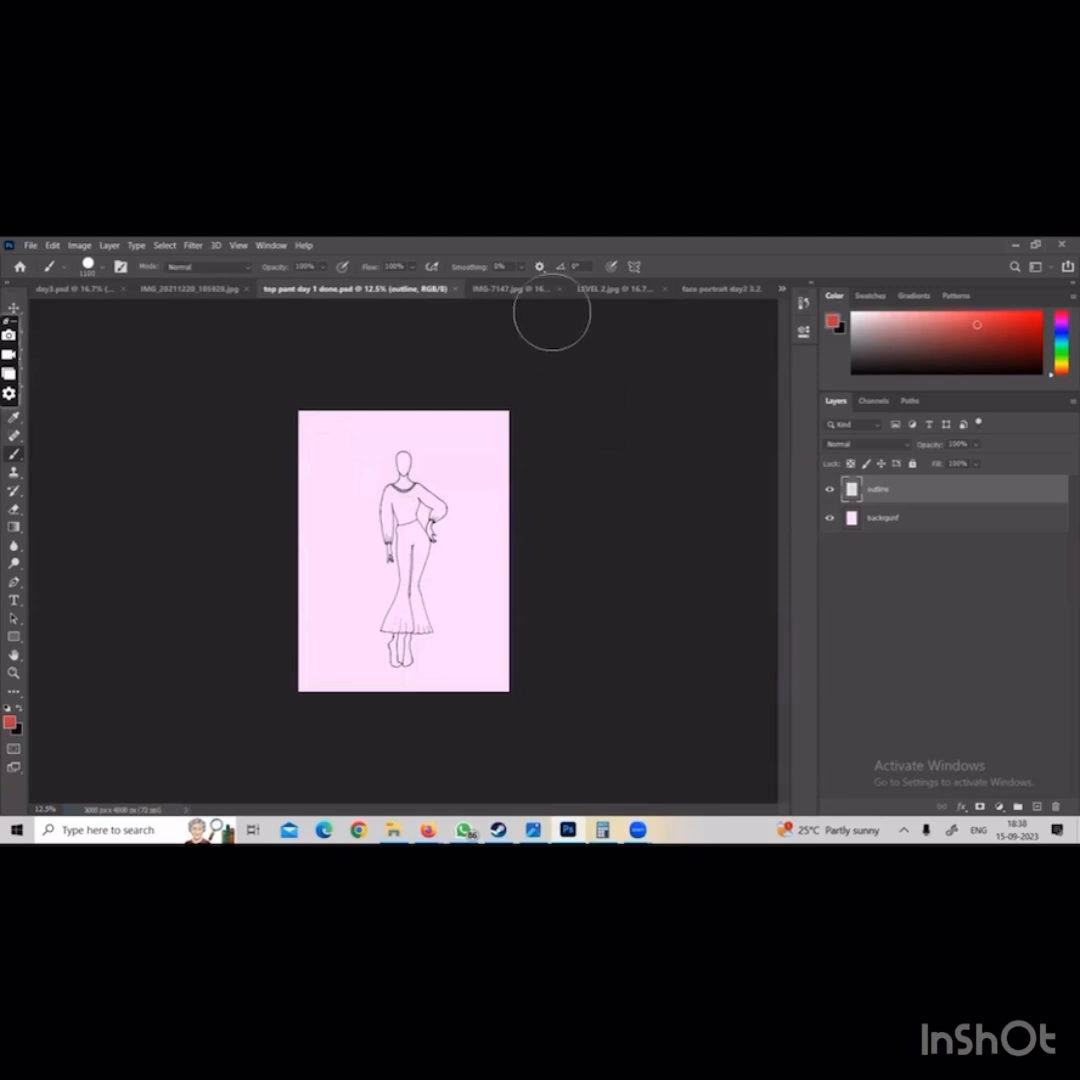
Save IMG-7147.jpg on the computer as the Photoshop file "kind dress day 1 done" in the psd final folder, with Maximize Compatibility on
left_click(510, 288)
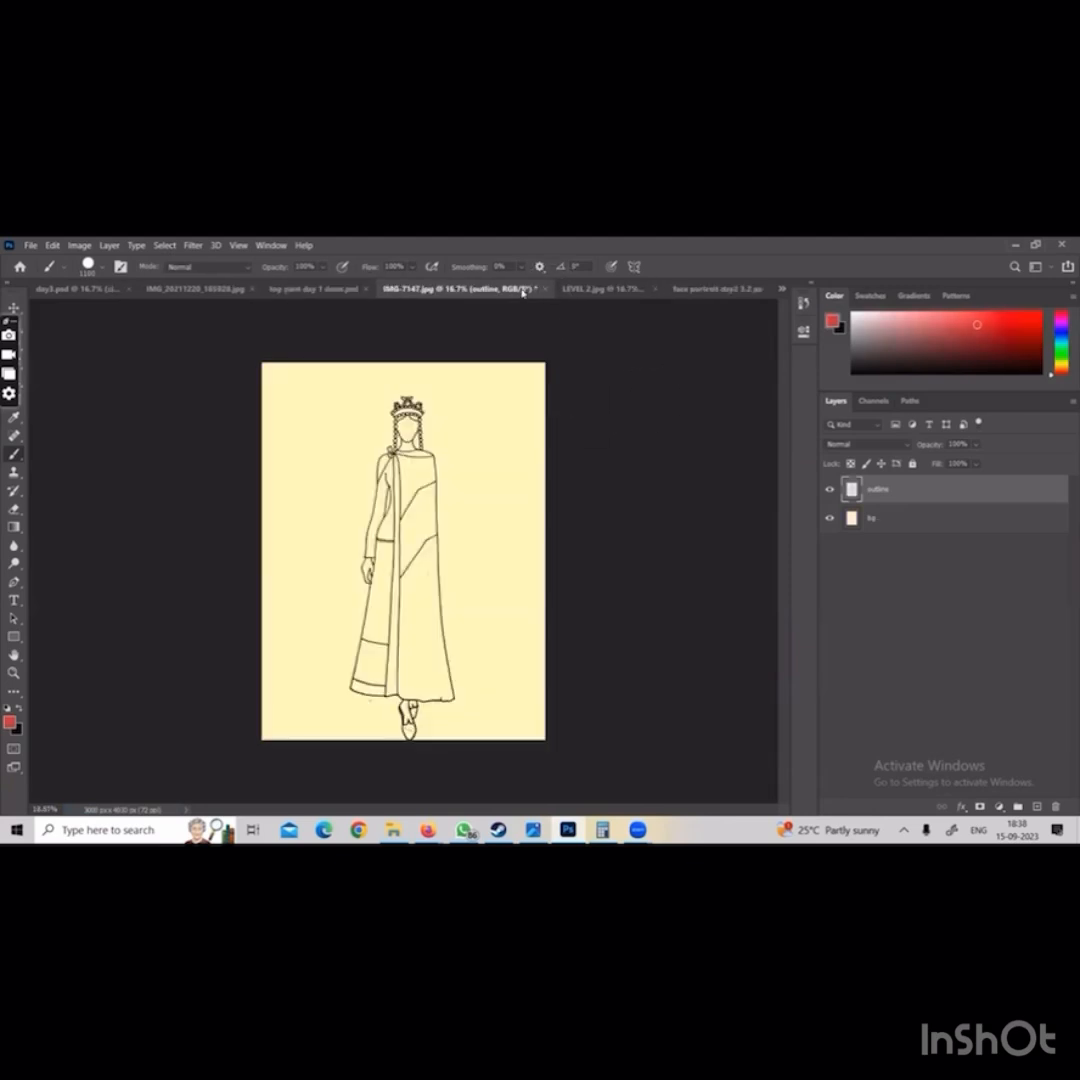
left_click(31, 245)
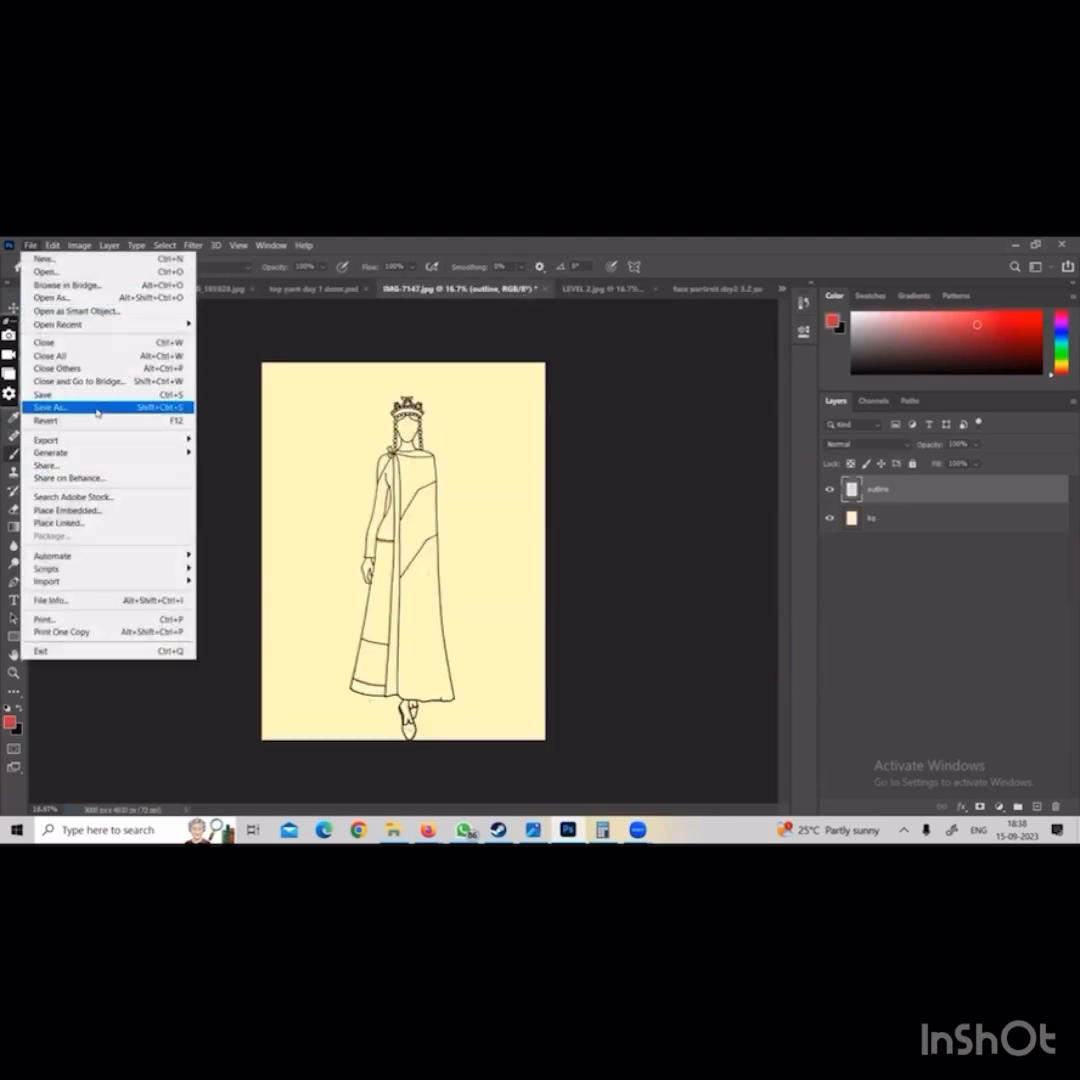
left_click(97, 408)
left_click(556, 638)
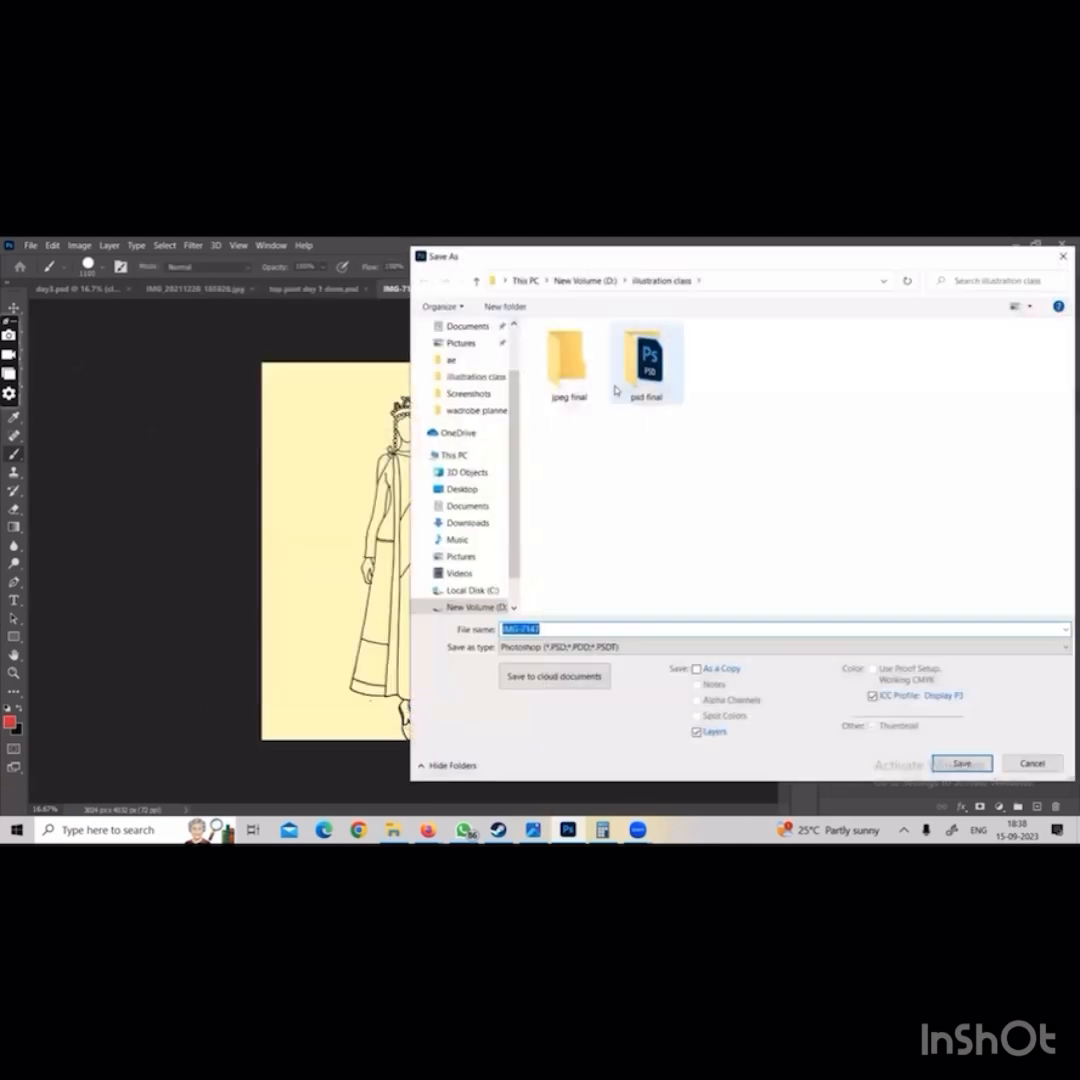
double_click(626, 375)
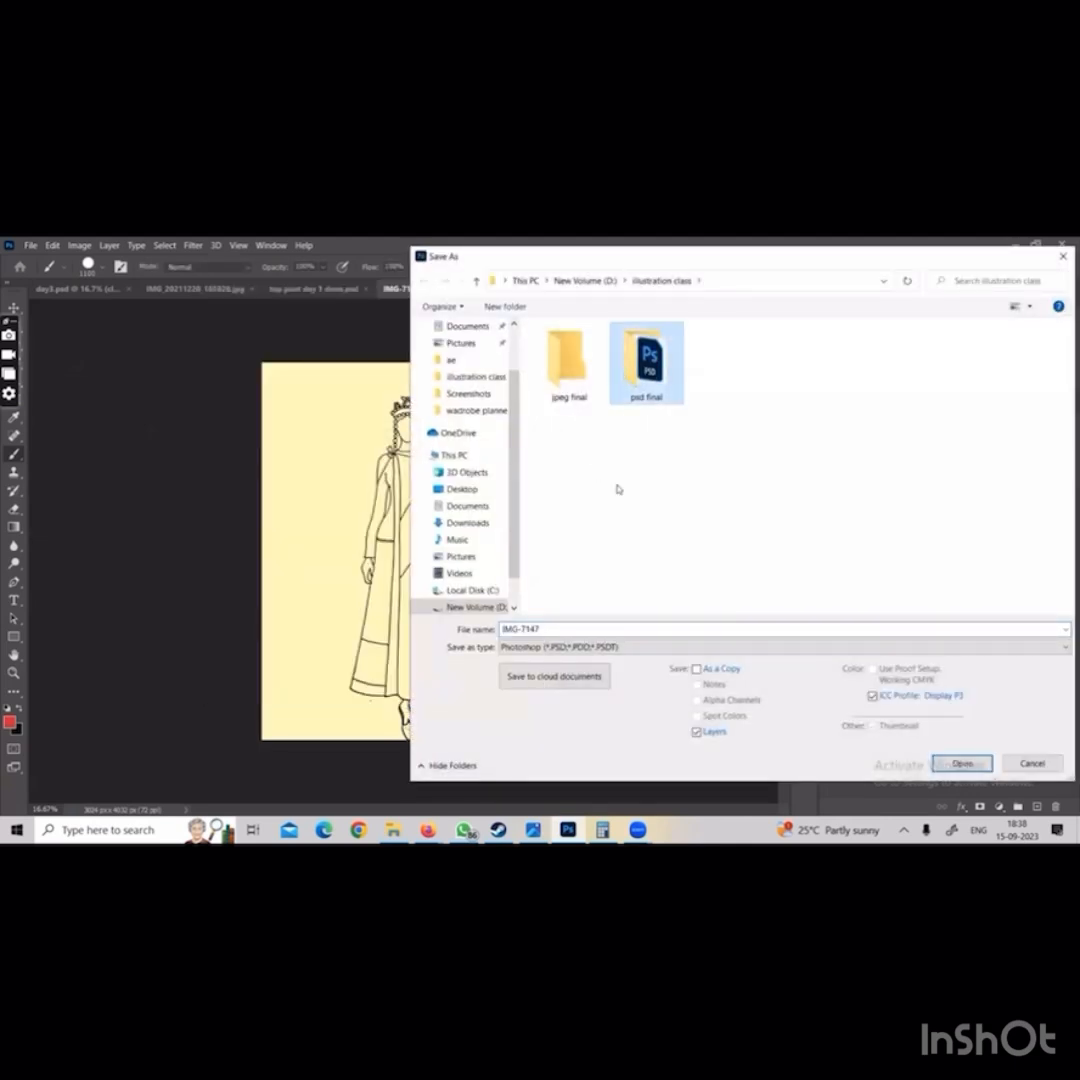
left_click(568, 625)
type("kind dress day 1 done")
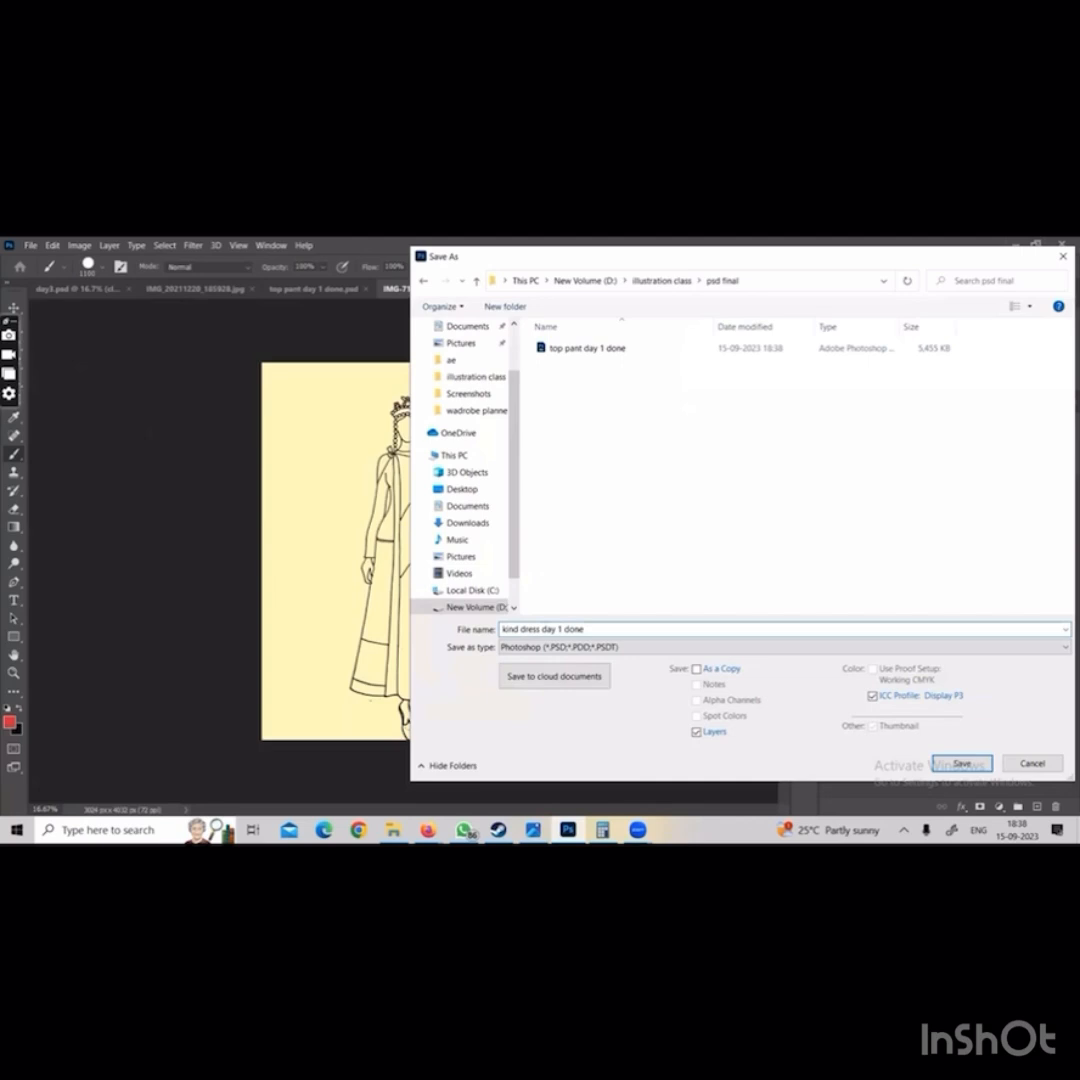
key("Return")
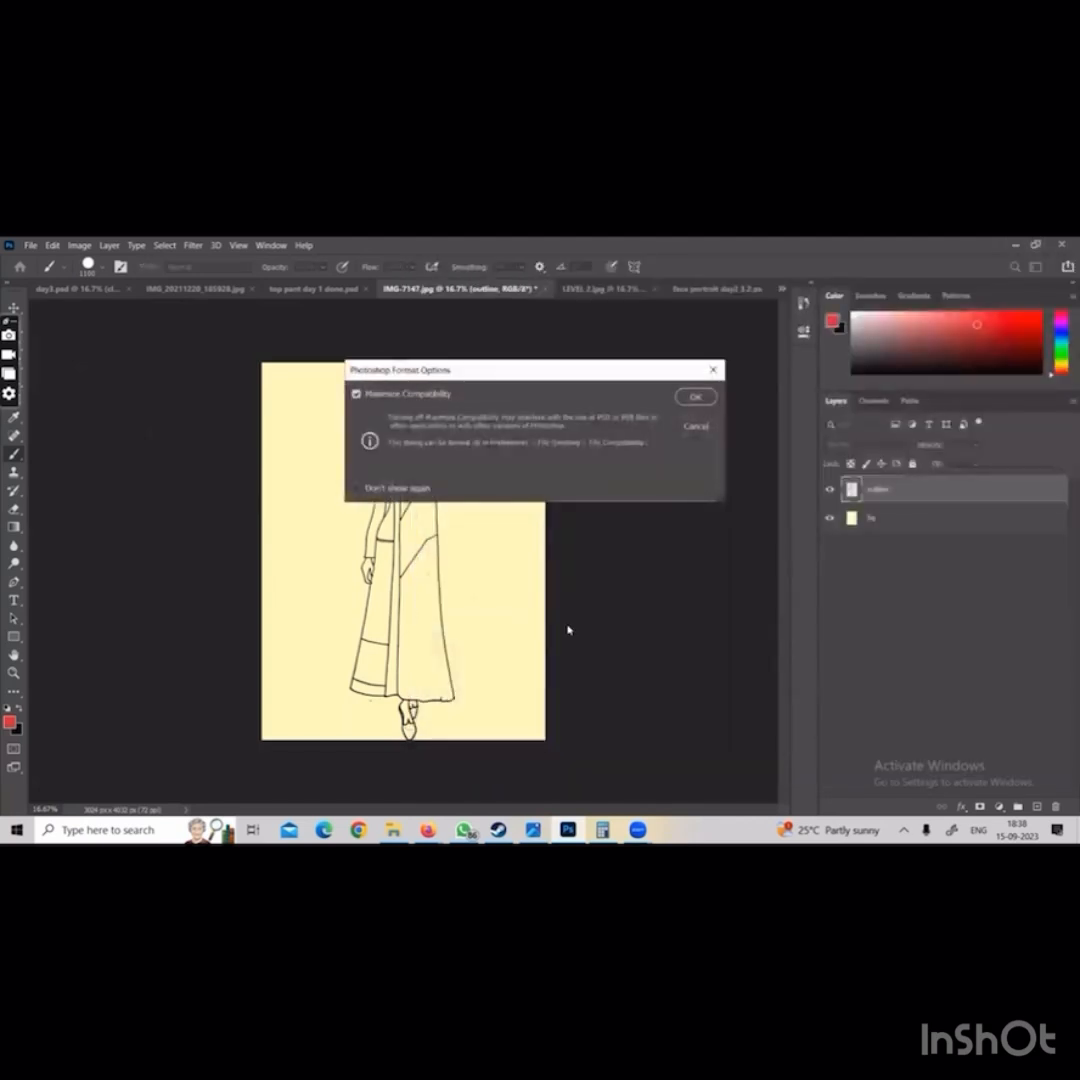
left_click(702, 404)
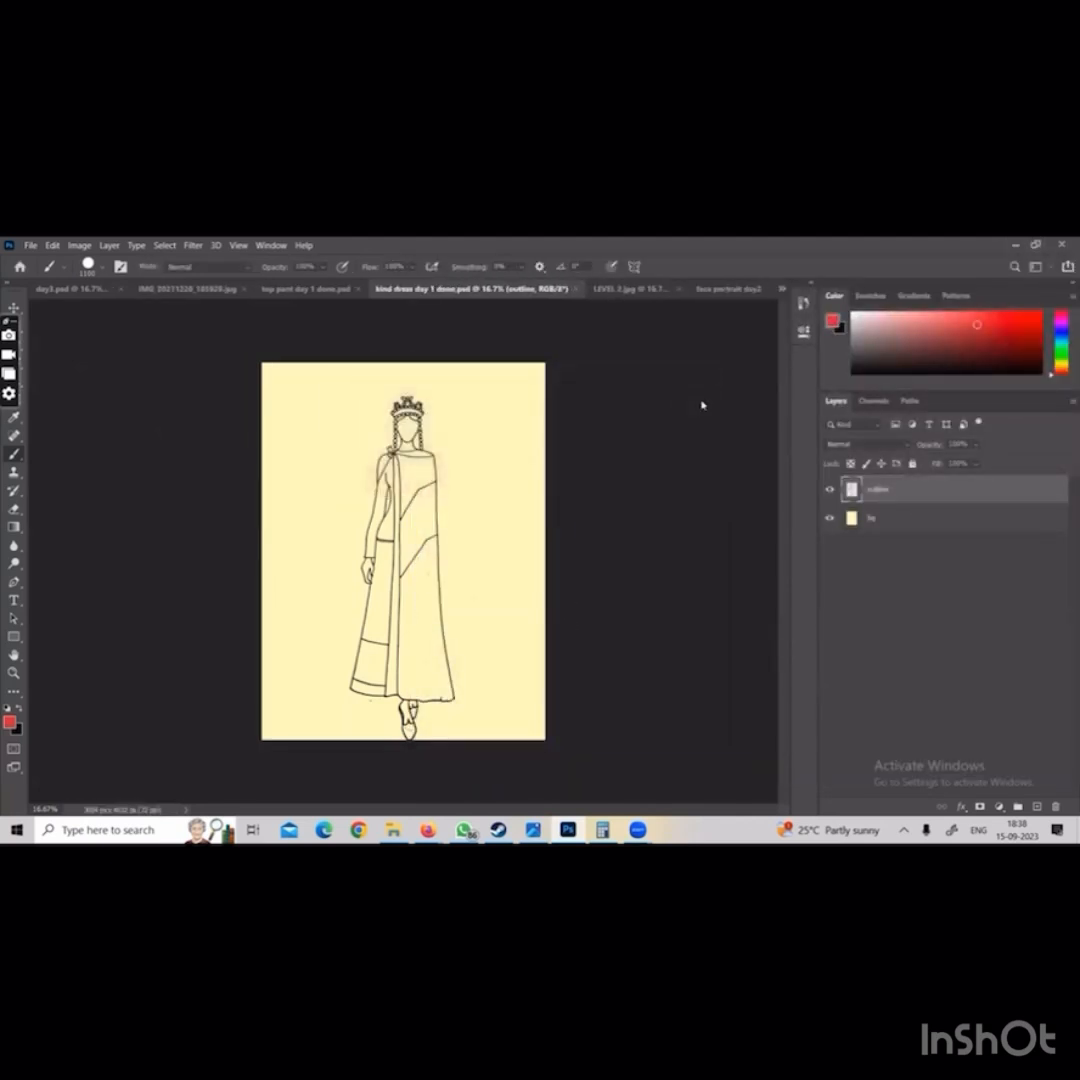
left_click(642, 295)
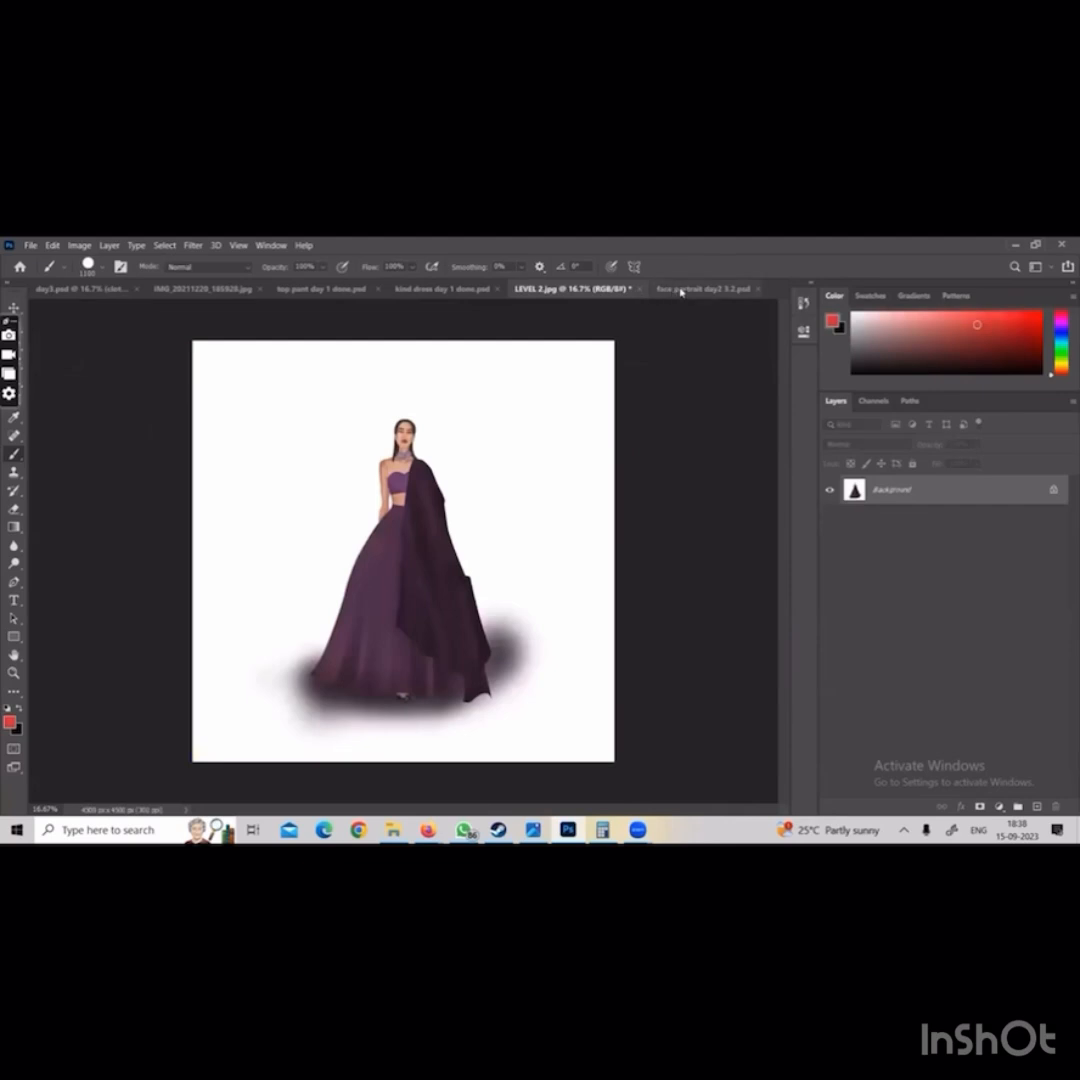
left_click(685, 289)
Start saving another version of top pant day 1 done.psd on the computer, choosing the jpeg final folder in D:\illustration class
left_click(307, 287)
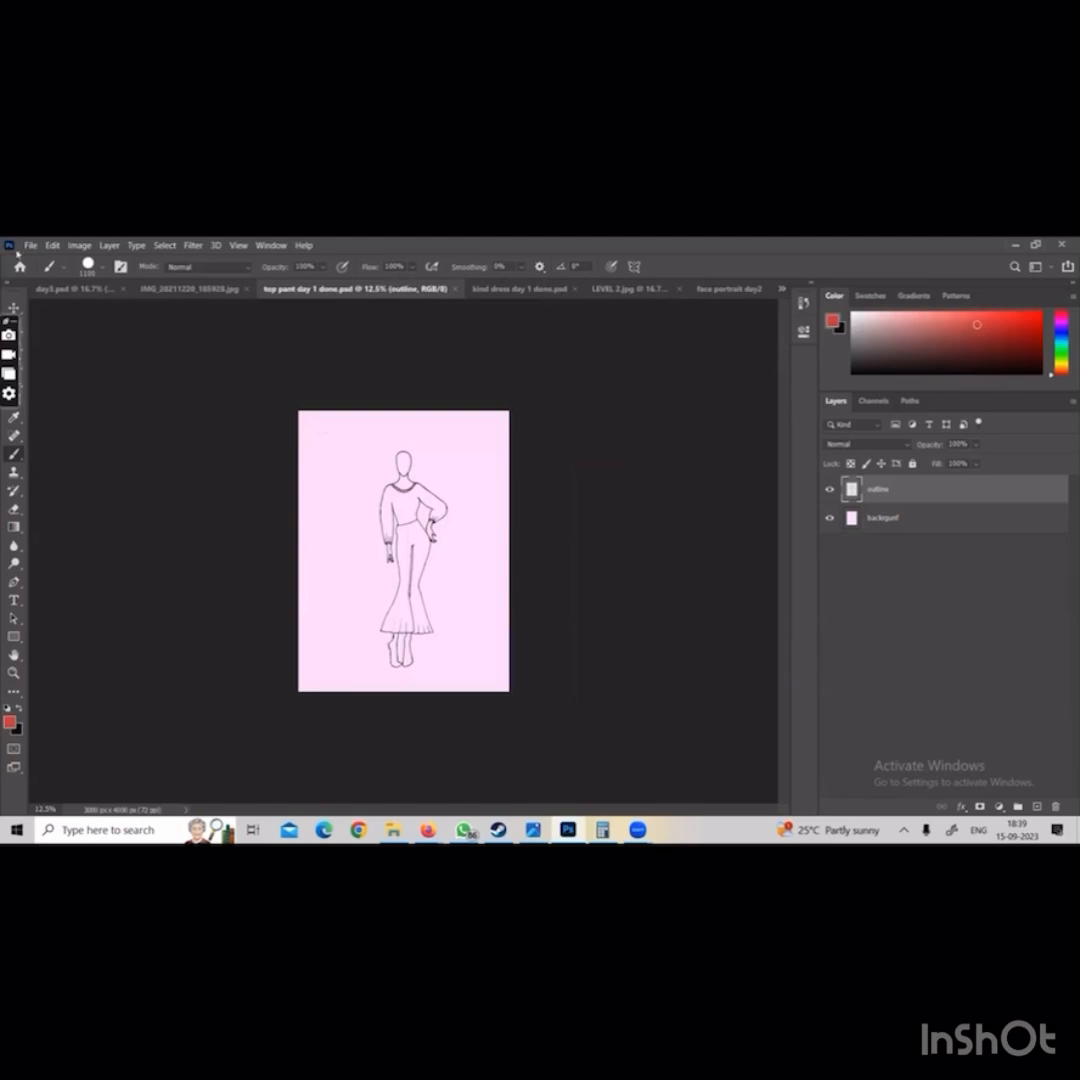
left_click(33, 245)
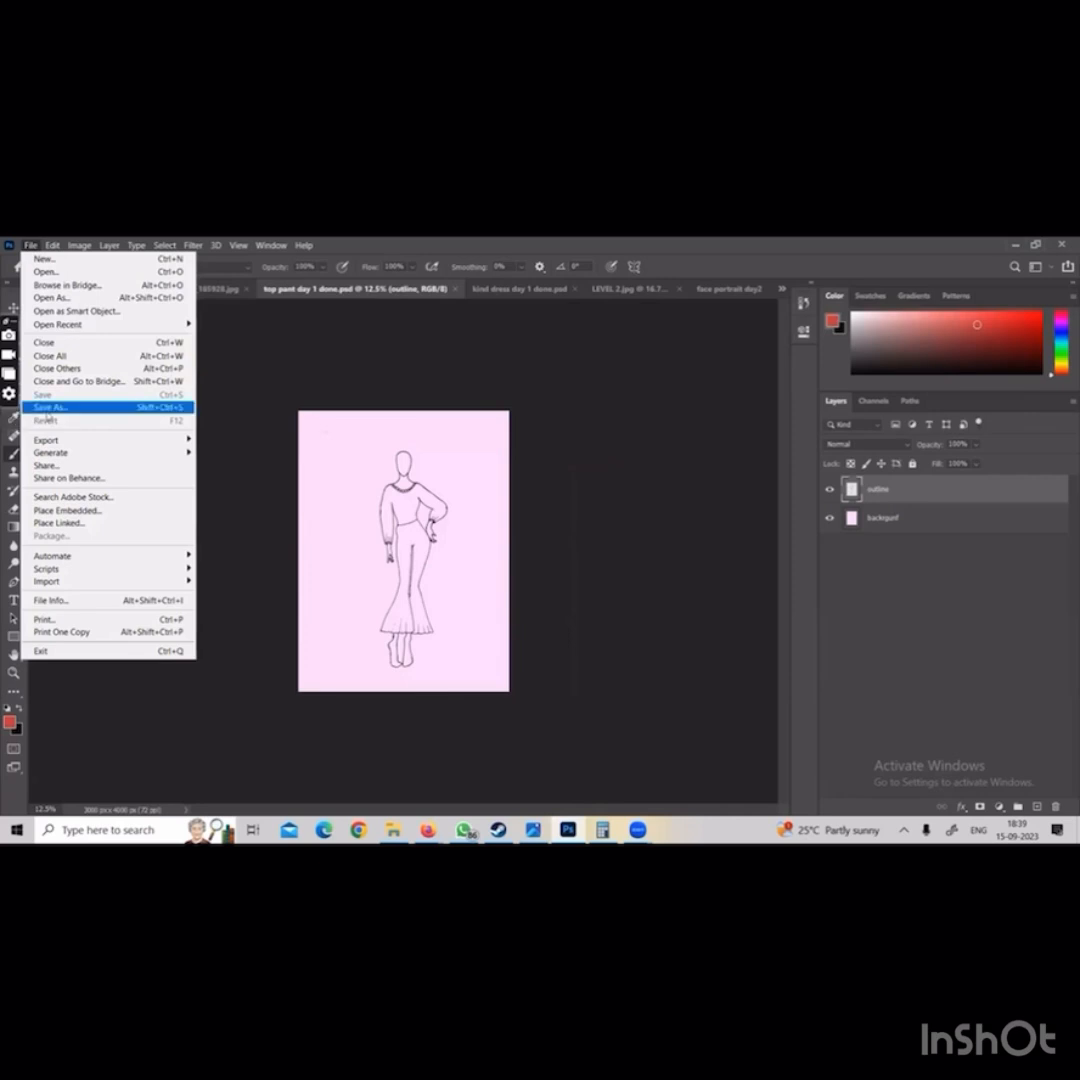
left_click(47, 409)
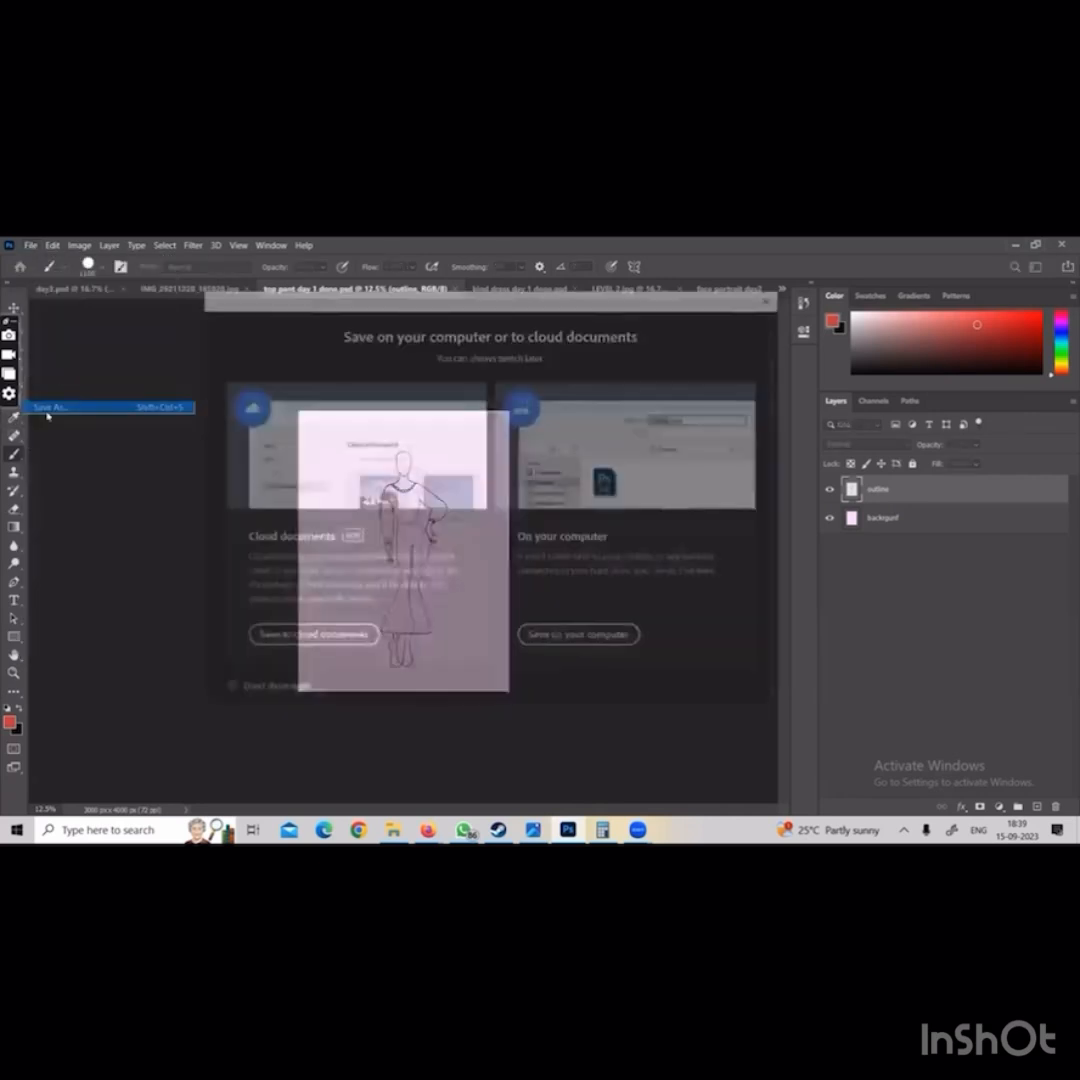
left_click(582, 640)
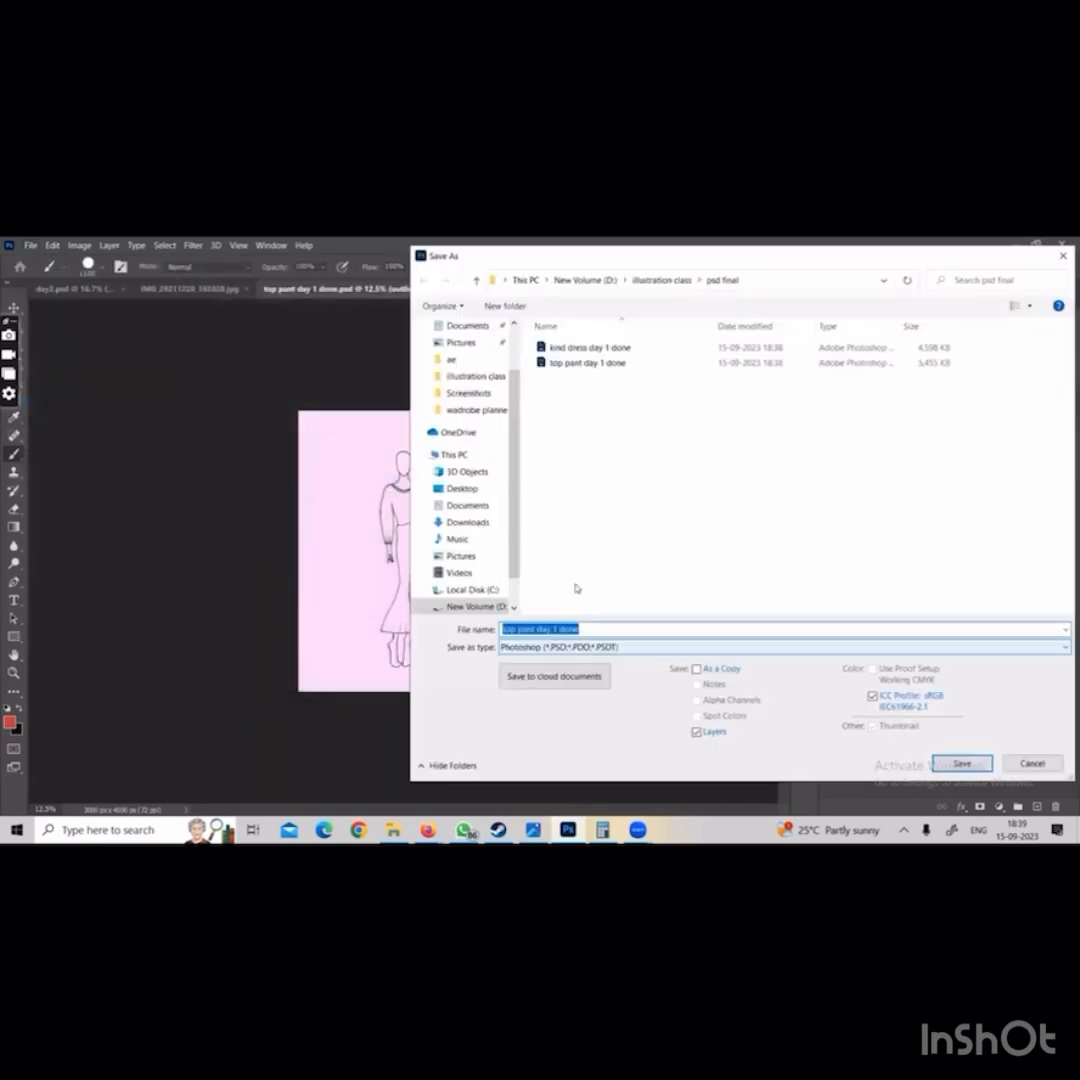
left_click(490, 606)
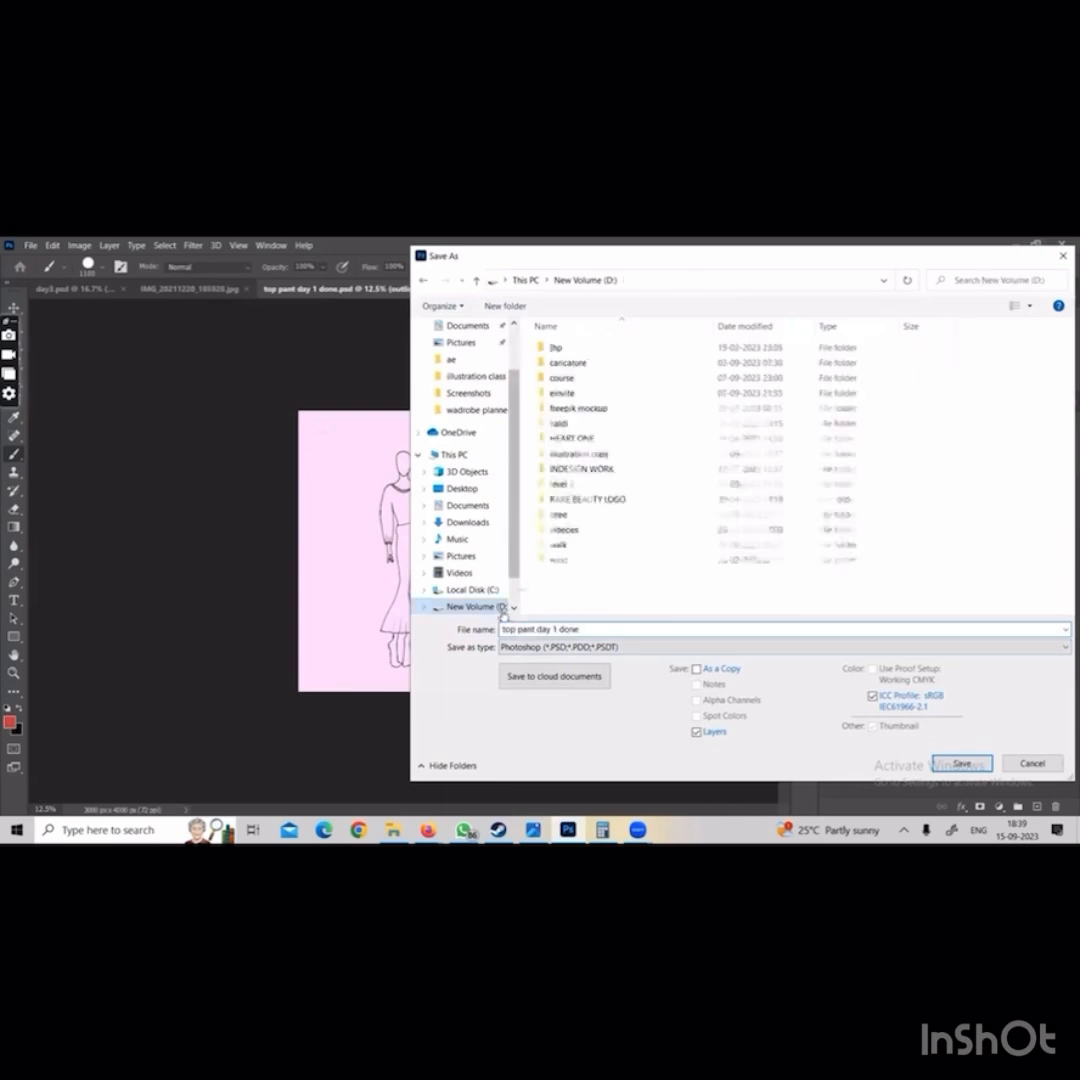
double_click(575, 453)
double_click(582, 383)
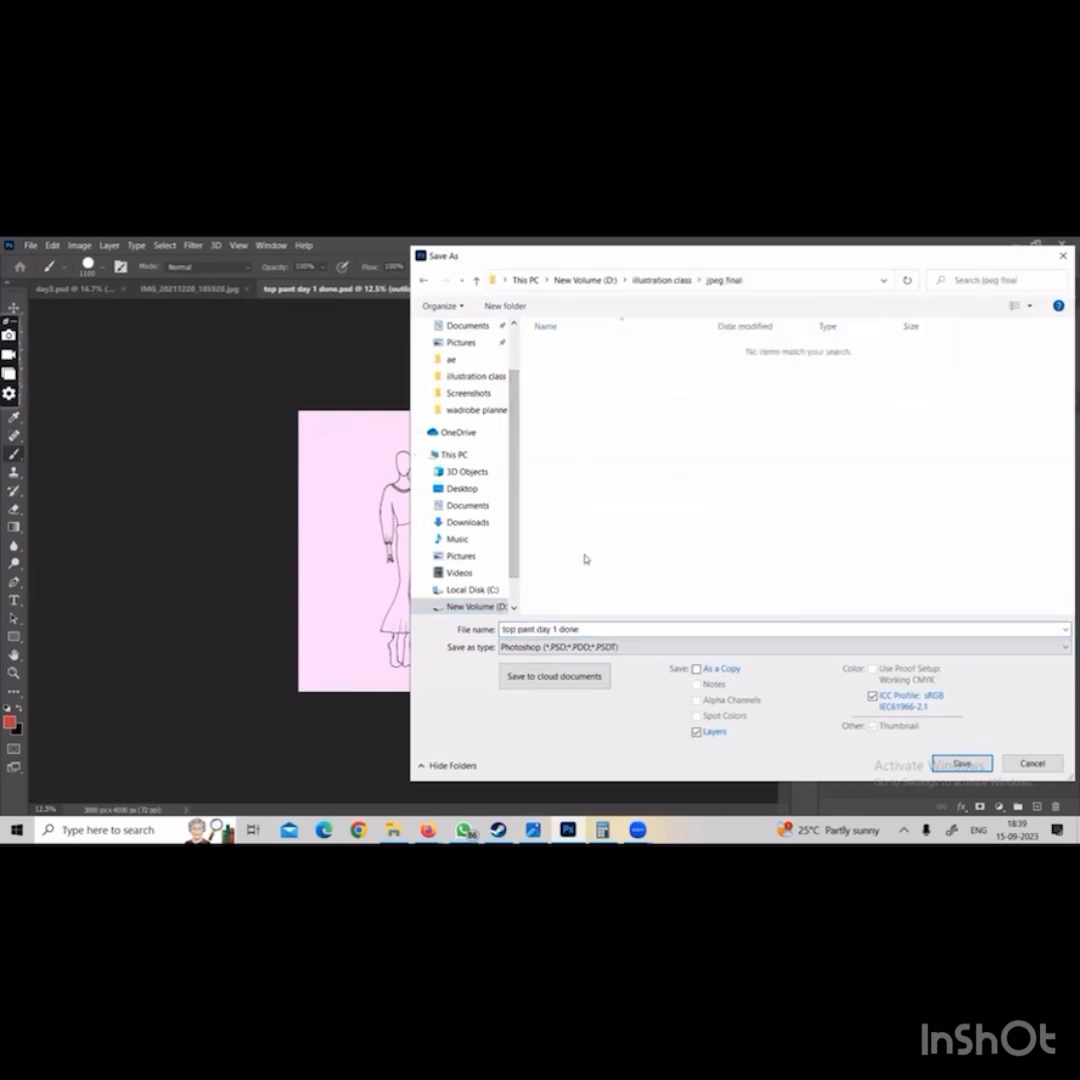
Save the pink-background figure as the JPEG "top pant day 1 done" in the jpeg final folder, with image quality 12 (Maximum)
left_click(584, 647)
left_click_drag(492, 658, 665, 657)
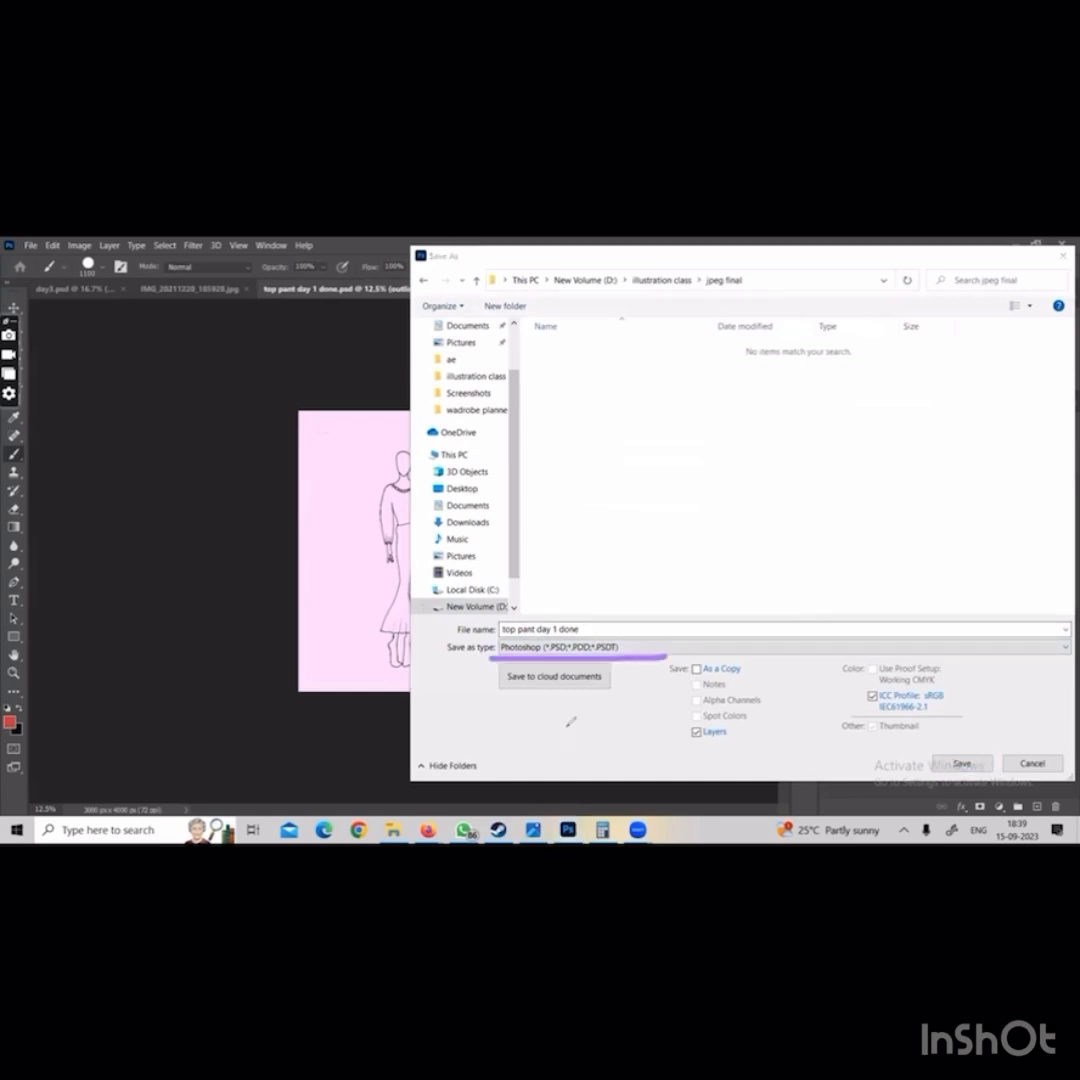
left_click(584, 647)
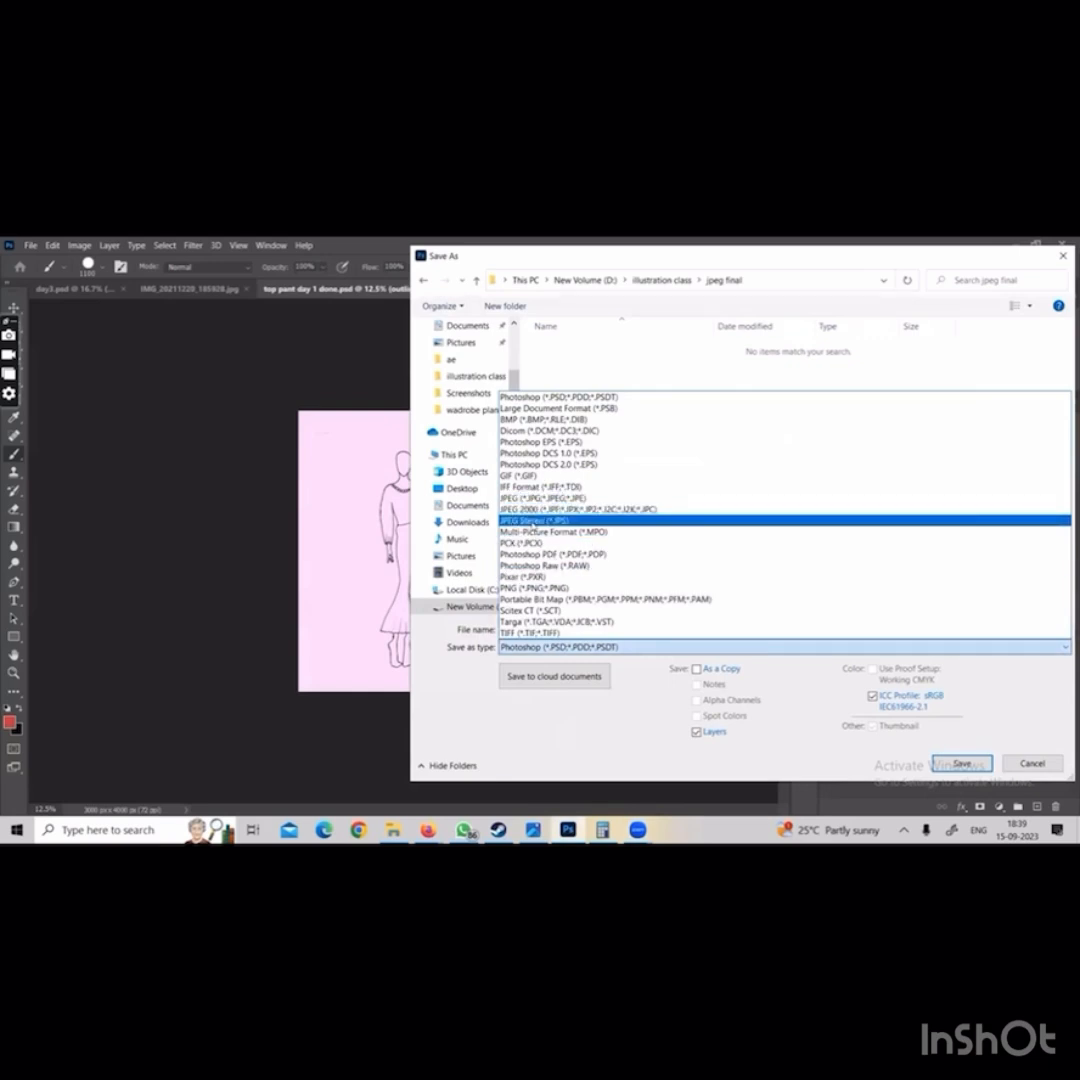
left_click(541, 498)
left_click(589, 628)
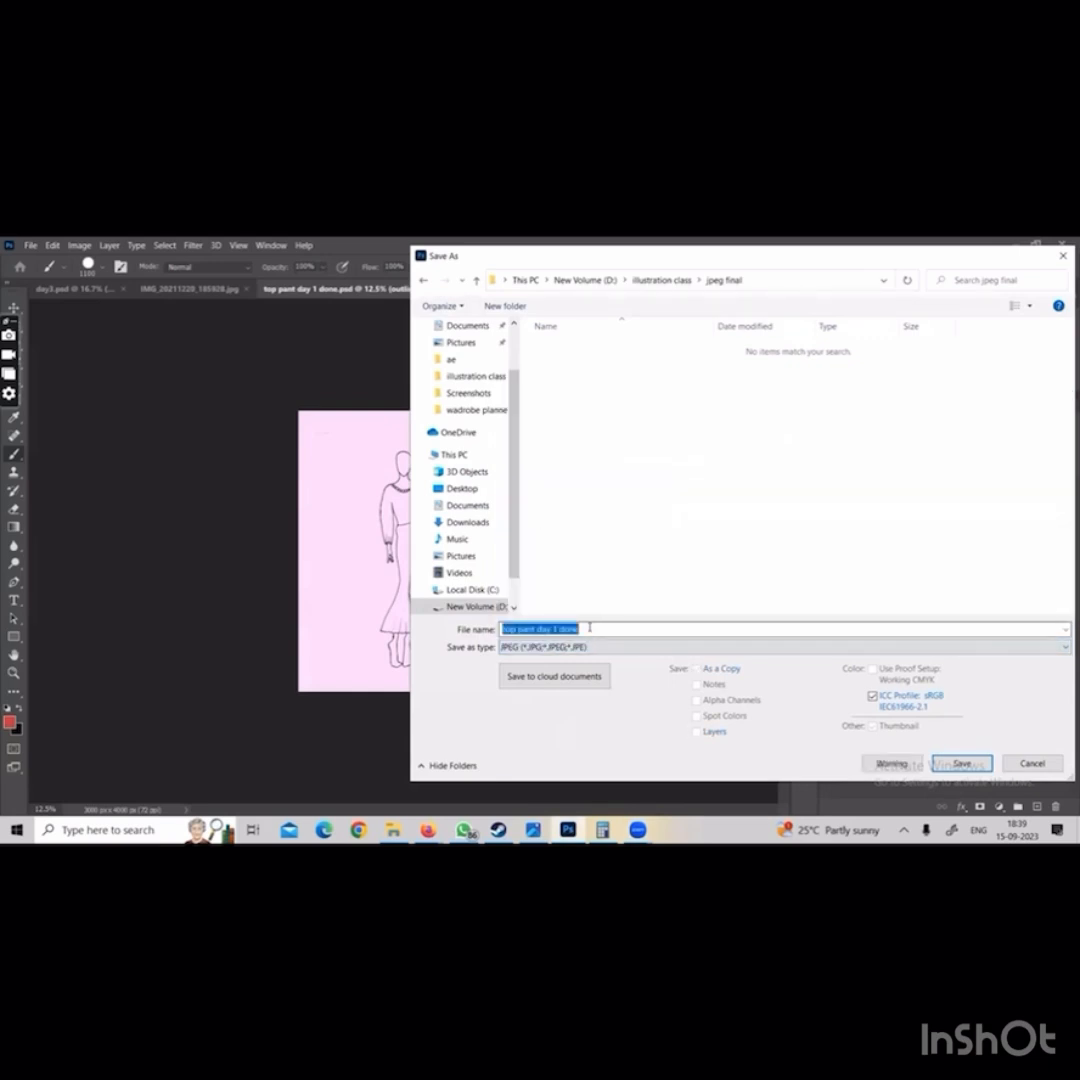
left_click(588, 628)
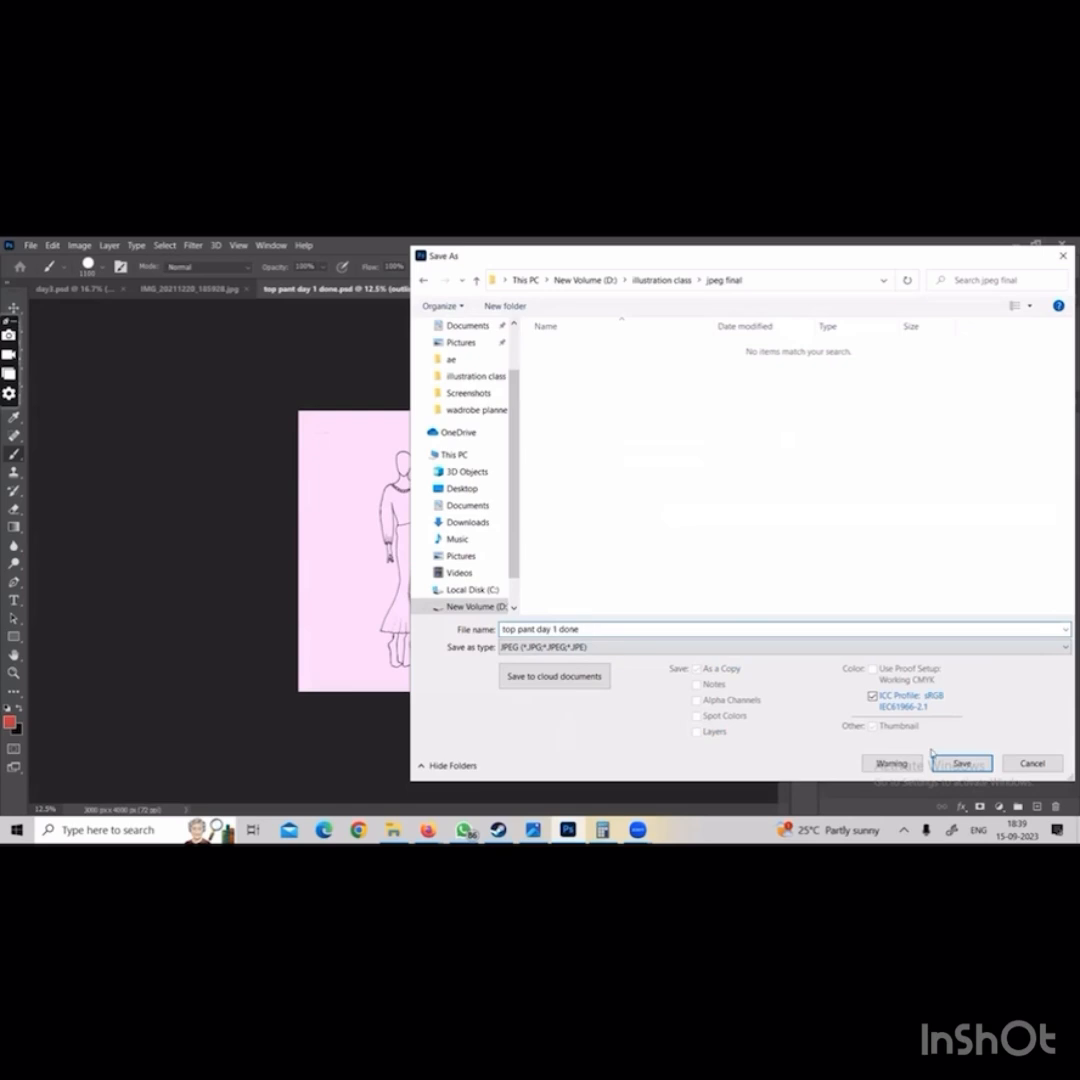
left_click(960, 764)
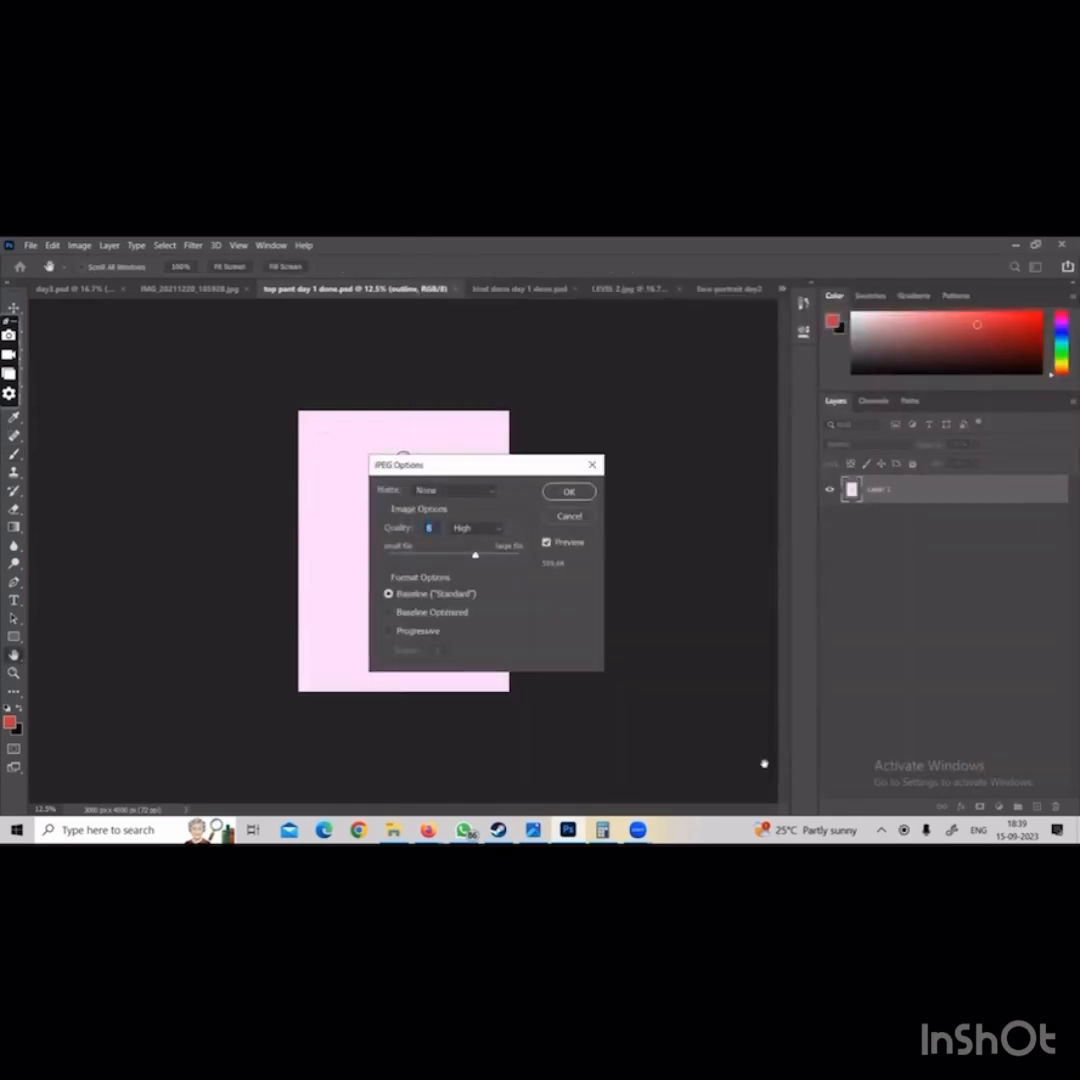
key("Return")
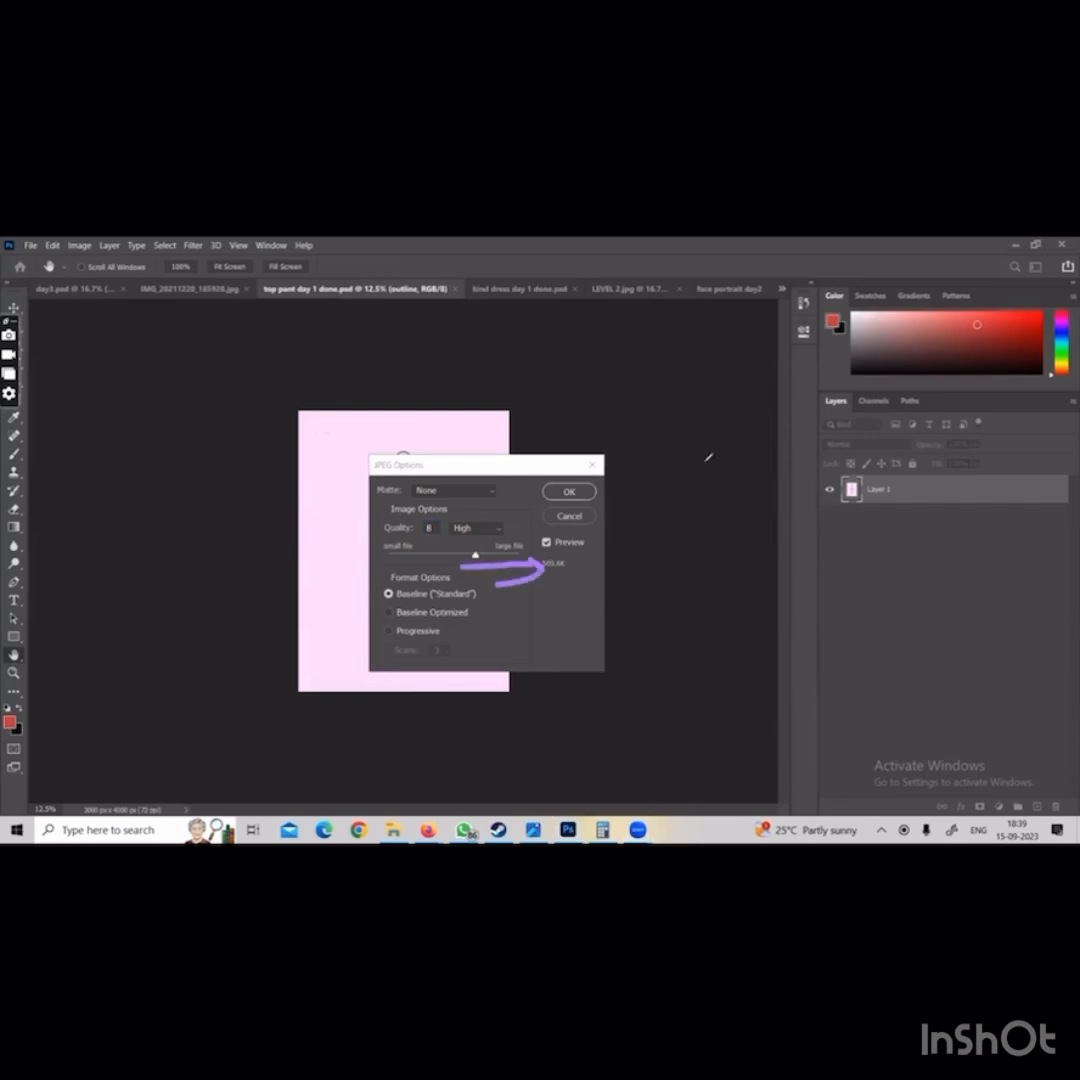
key("Escape")
left_click(477, 556)
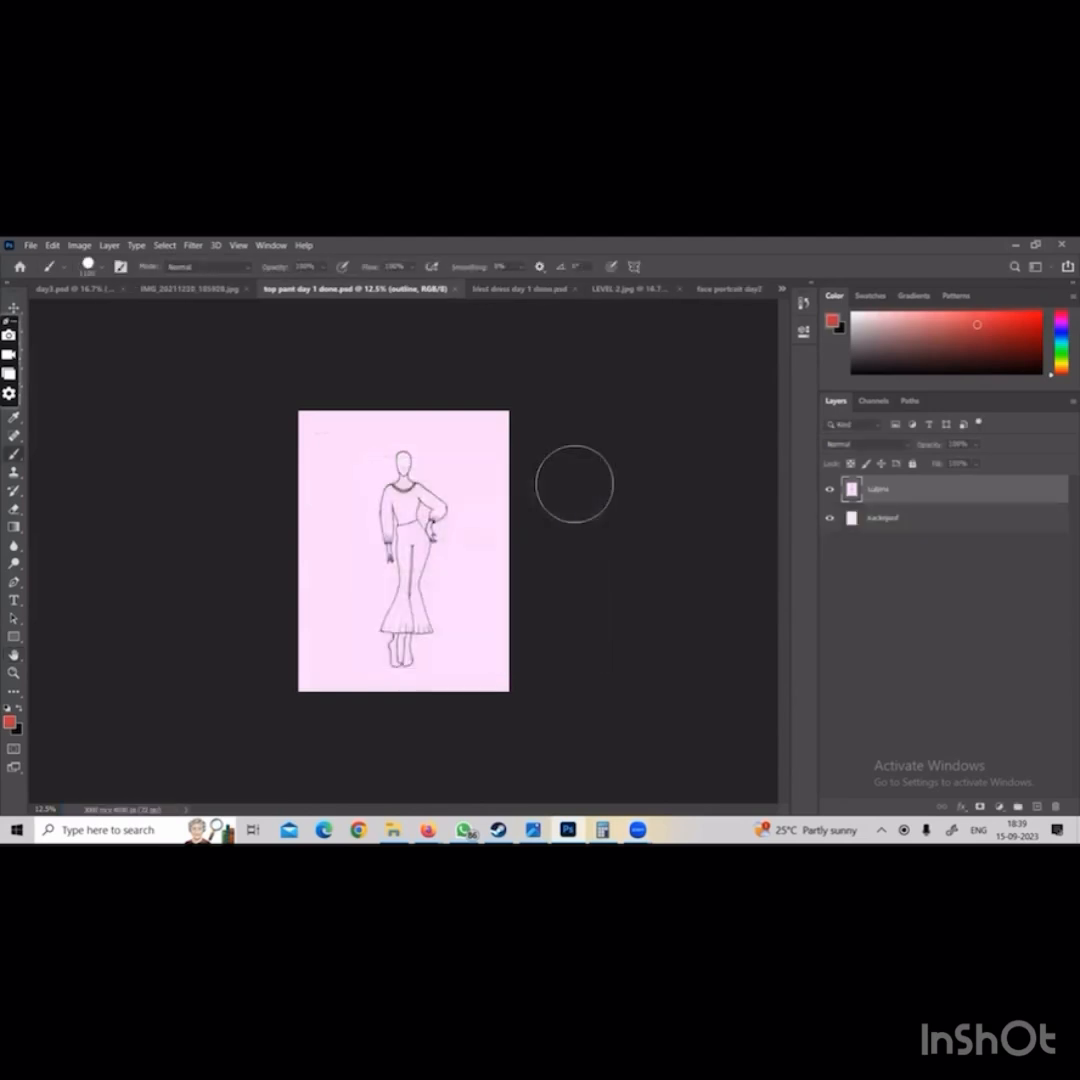
Save kind dress day 1 done.psd on the computer as a JPEG of the same name in D:\illustration class\jpeg final, at quality 12 (Maximum)
left_click(509, 290)
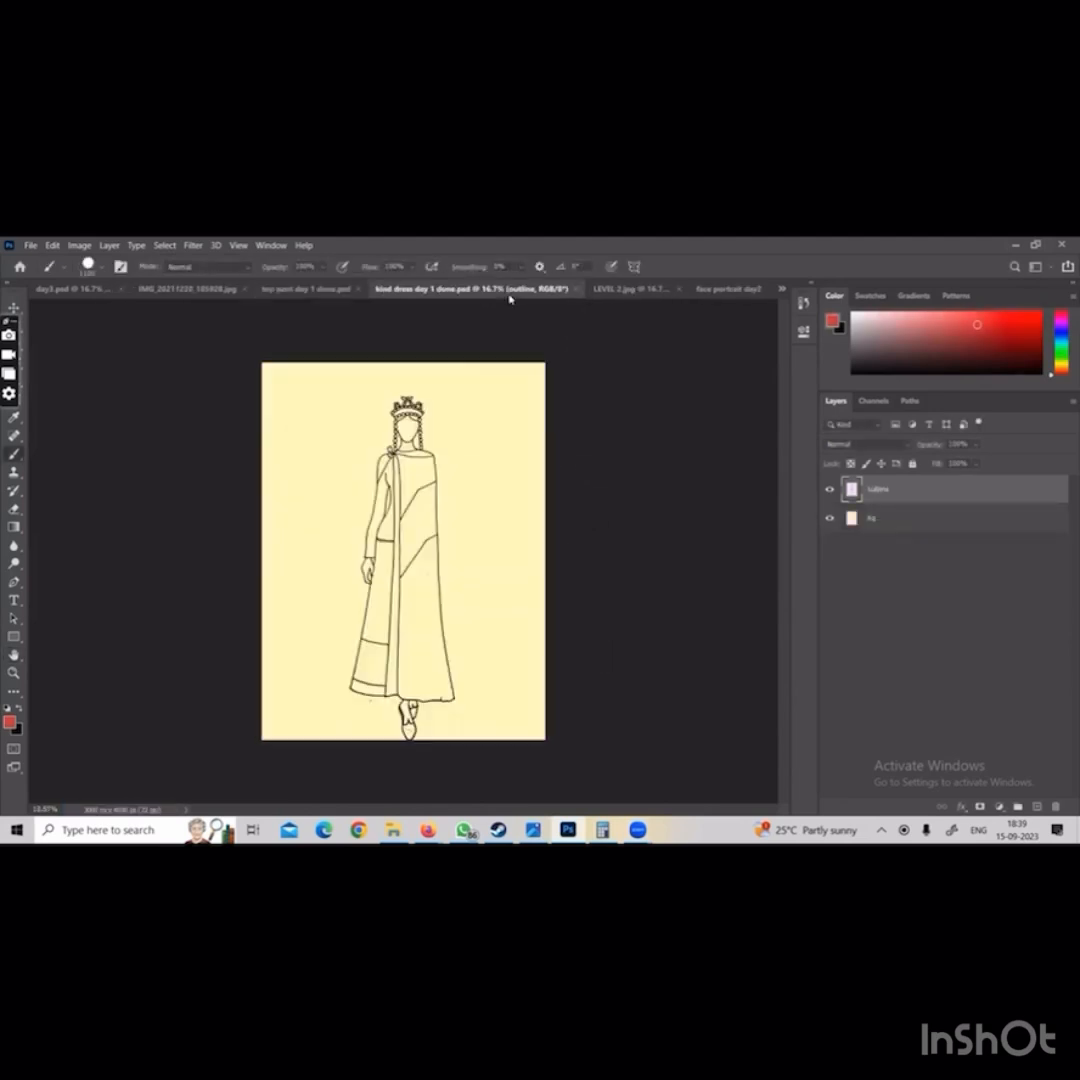
left_click(31, 245)
left_click(67, 409)
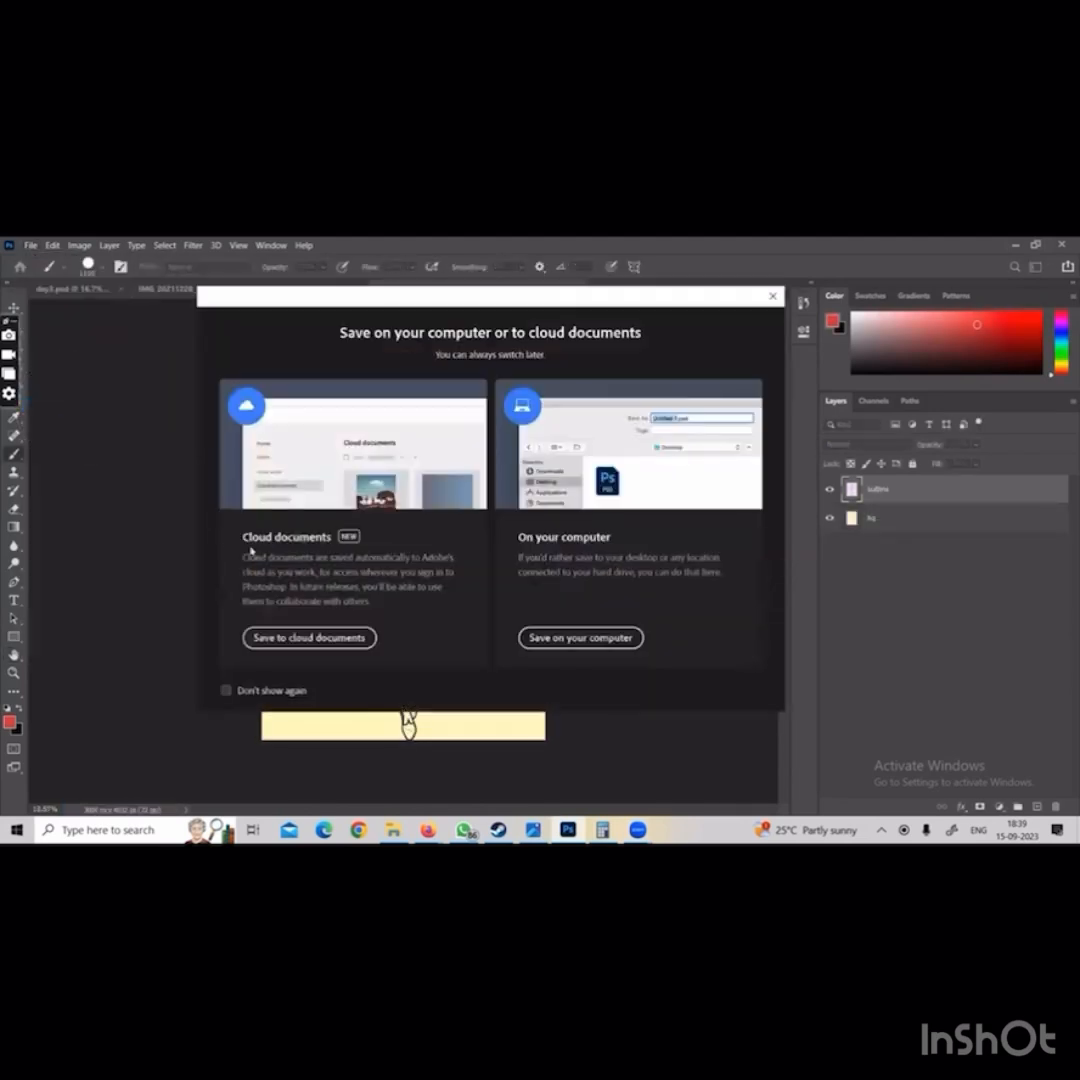
left_click(581, 636)
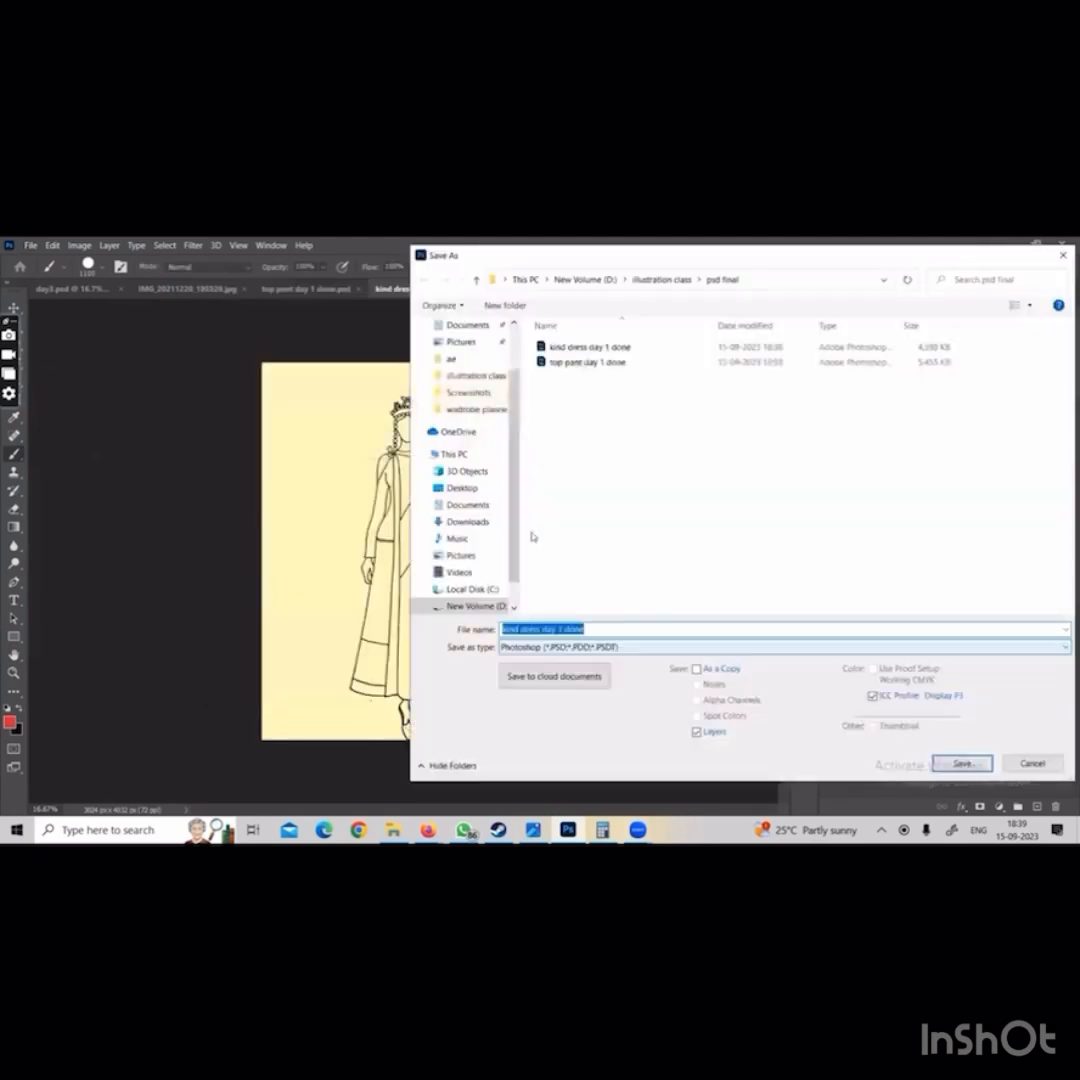
left_click(470, 606)
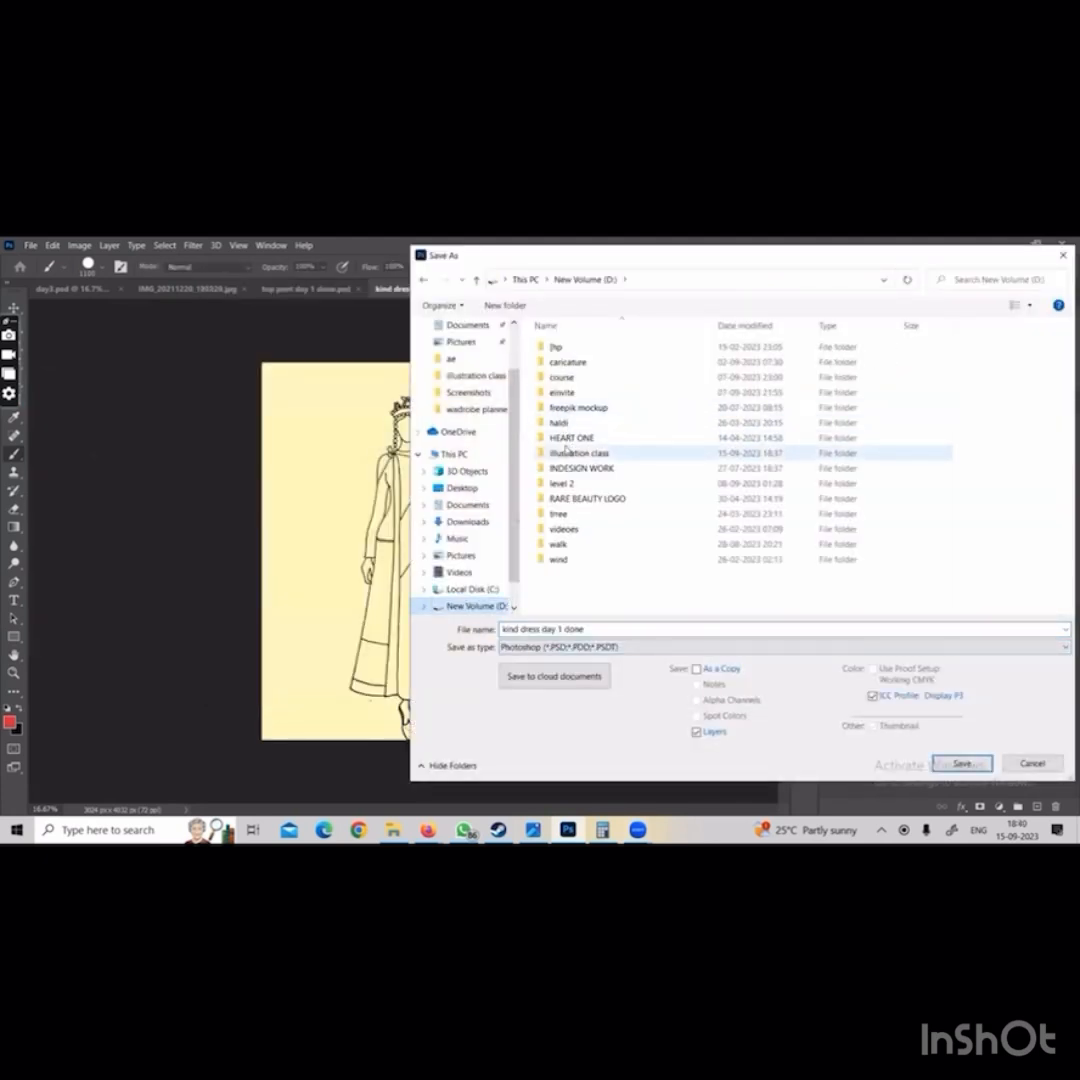
double_click(566, 452)
double_click(566, 380)
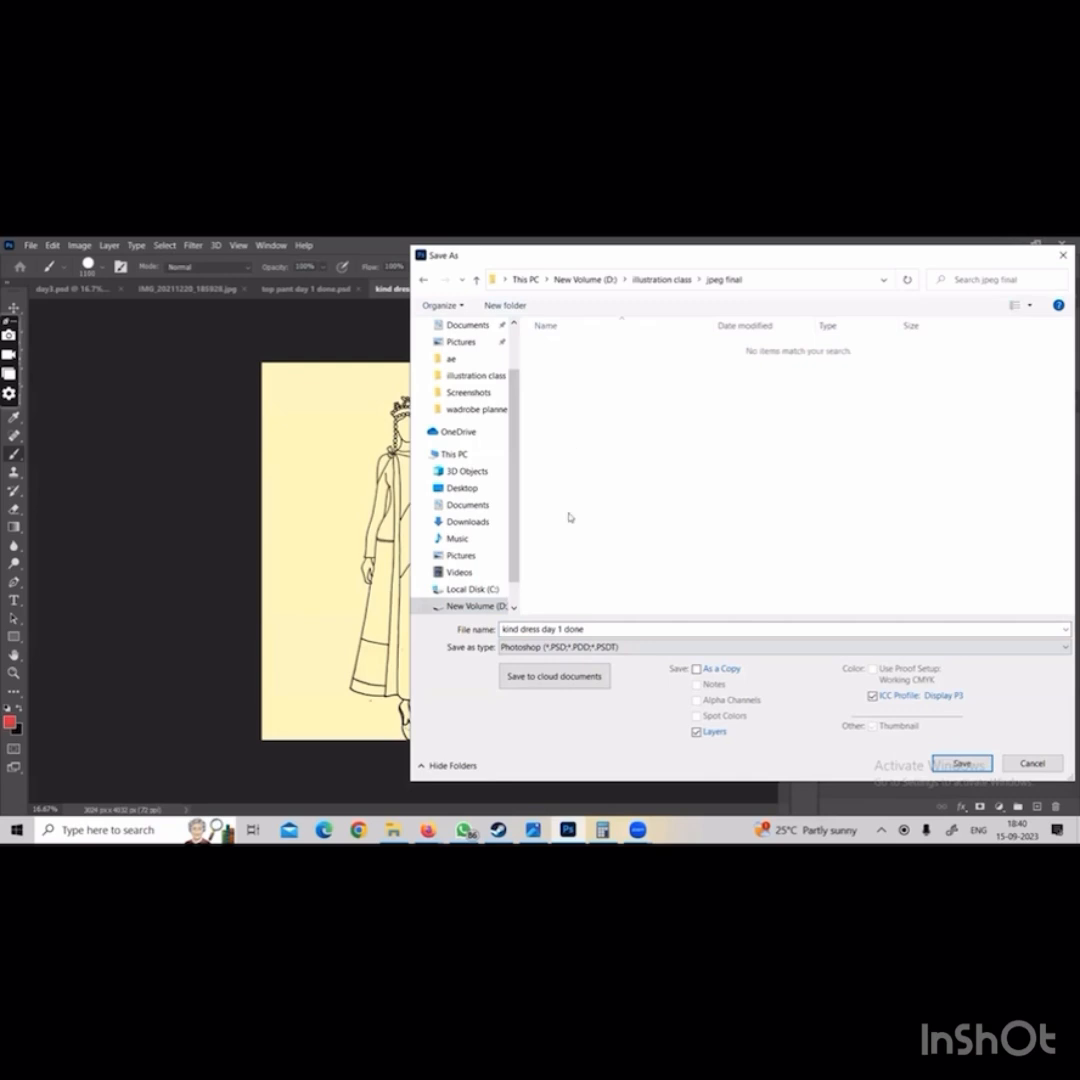
left_click(574, 653)
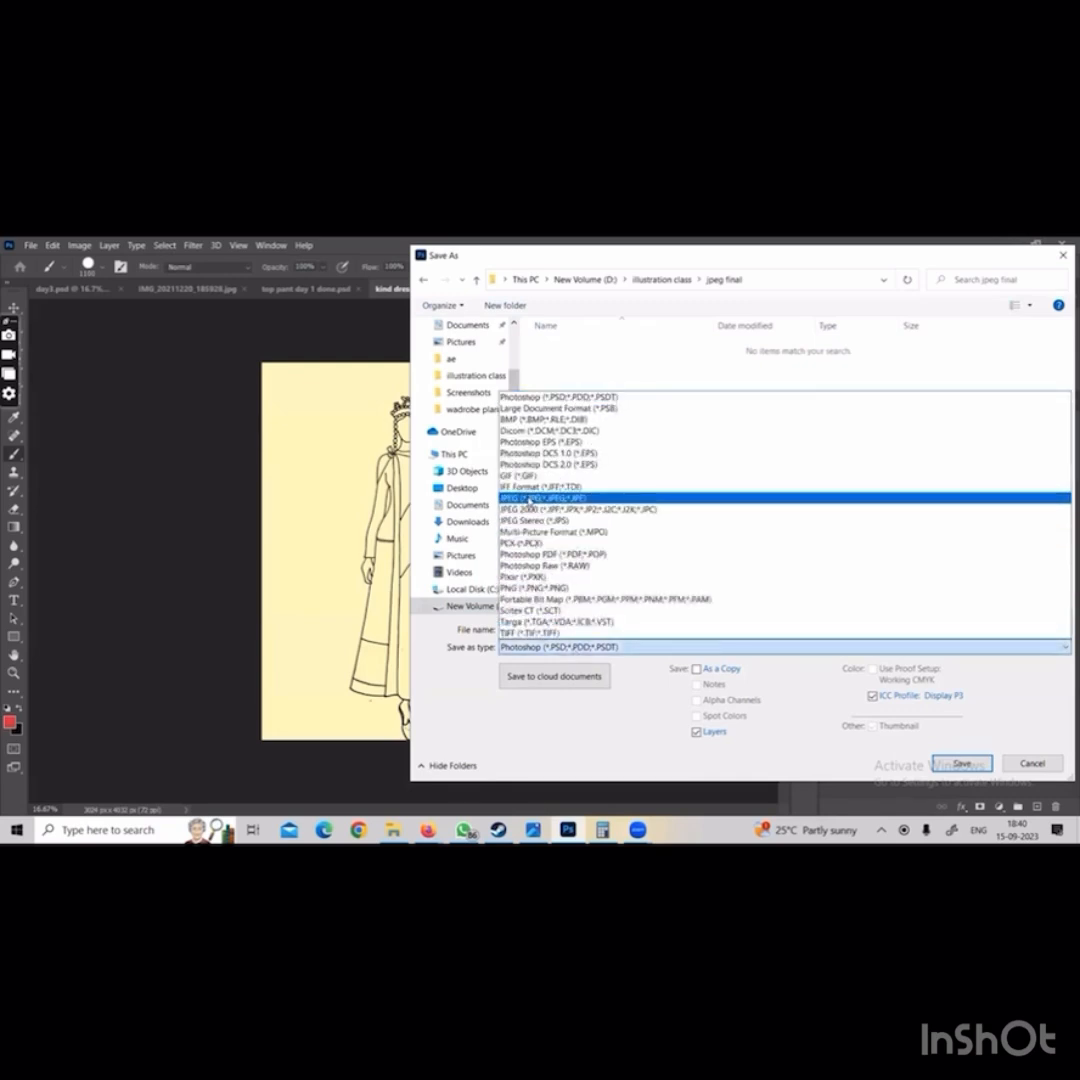
left_click(556, 497)
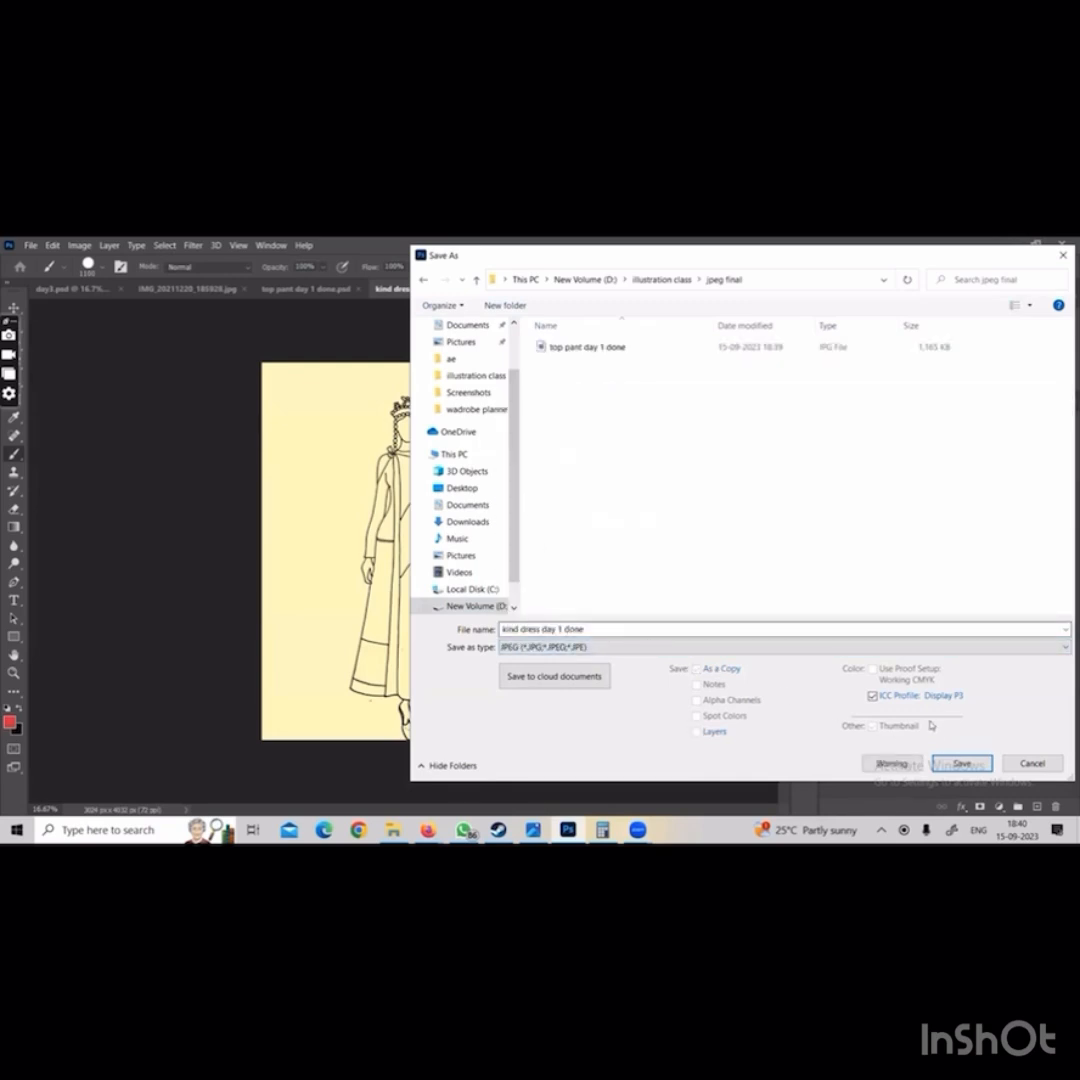
left_click(961, 764)
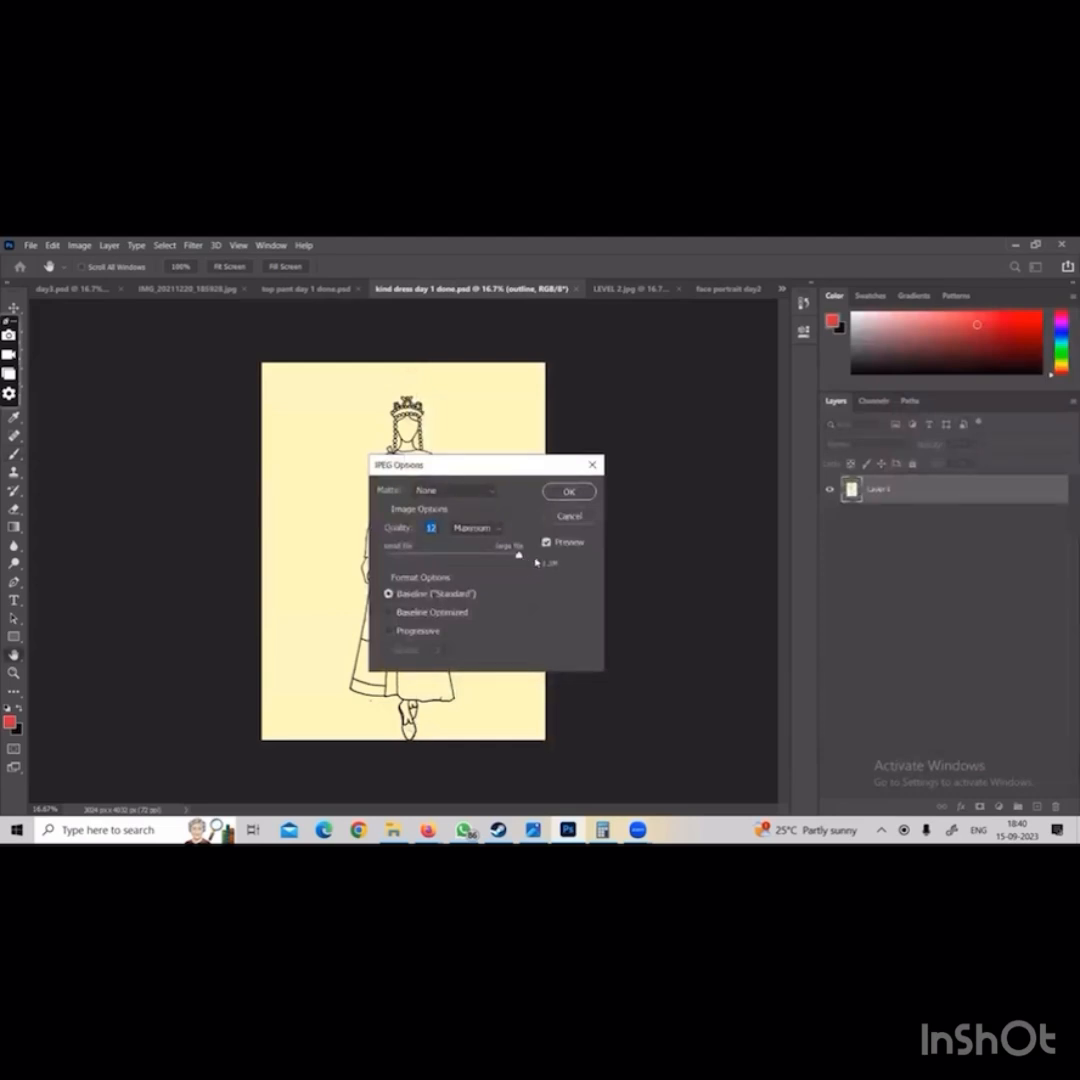
left_click(566, 494)
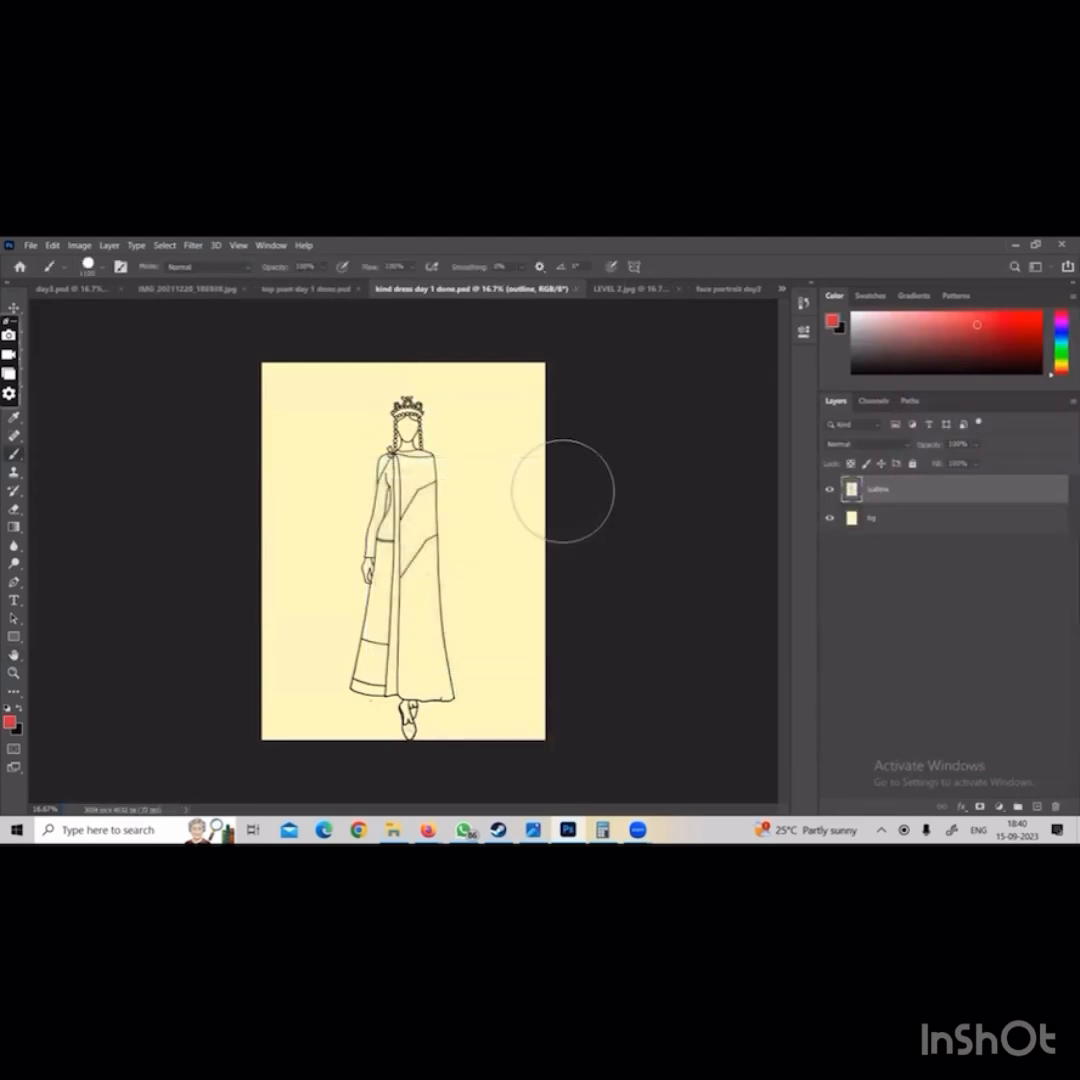
Close all open documents, including both outline PSDs, LEVEL 2.jpg, face portrait day2 3.2.psd, IMG_20211220_185928.jpg and day3.psd, discarding unsaved changes
left_click(354, 290)
left_click(495, 290)
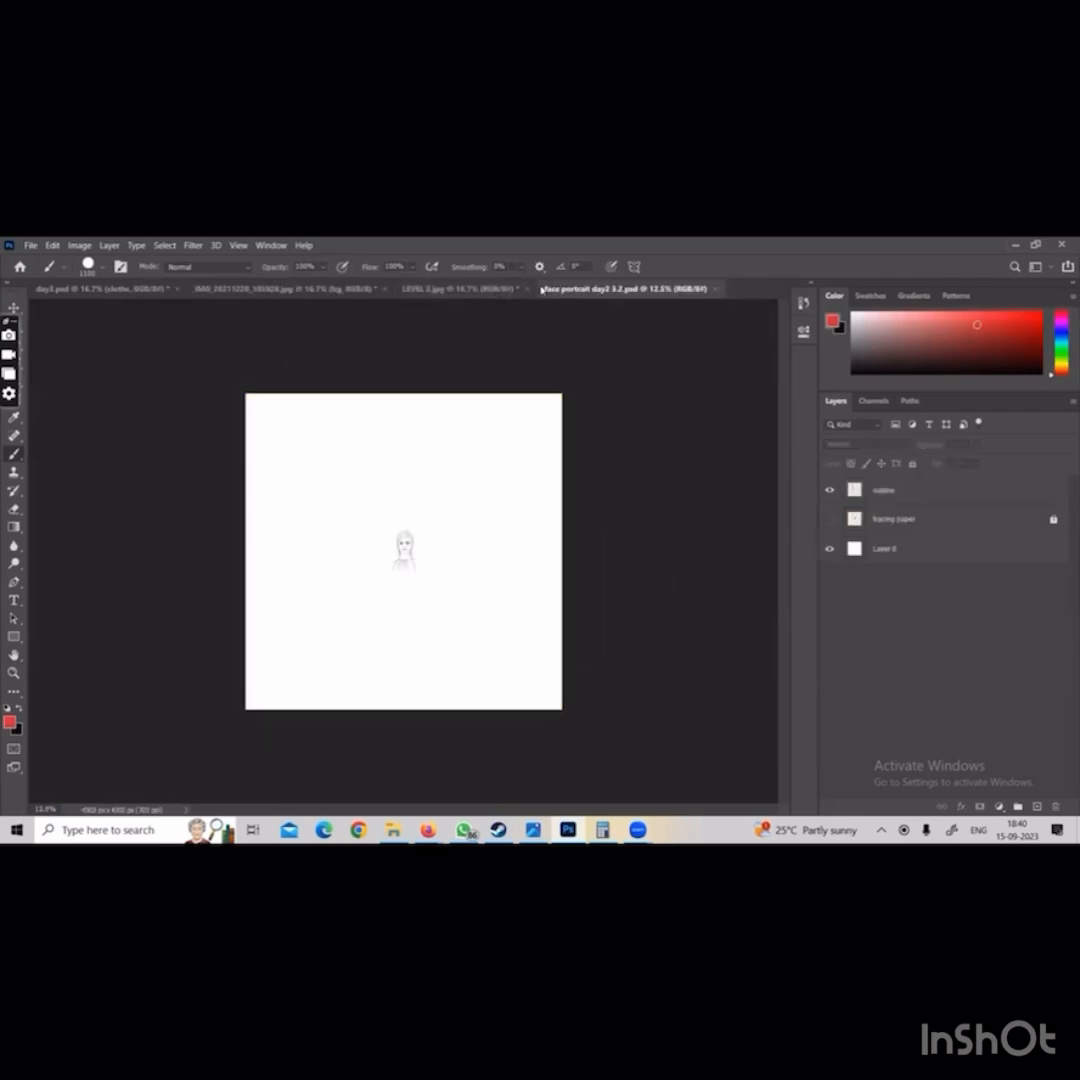
left_click(526, 289)
left_click(551, 464)
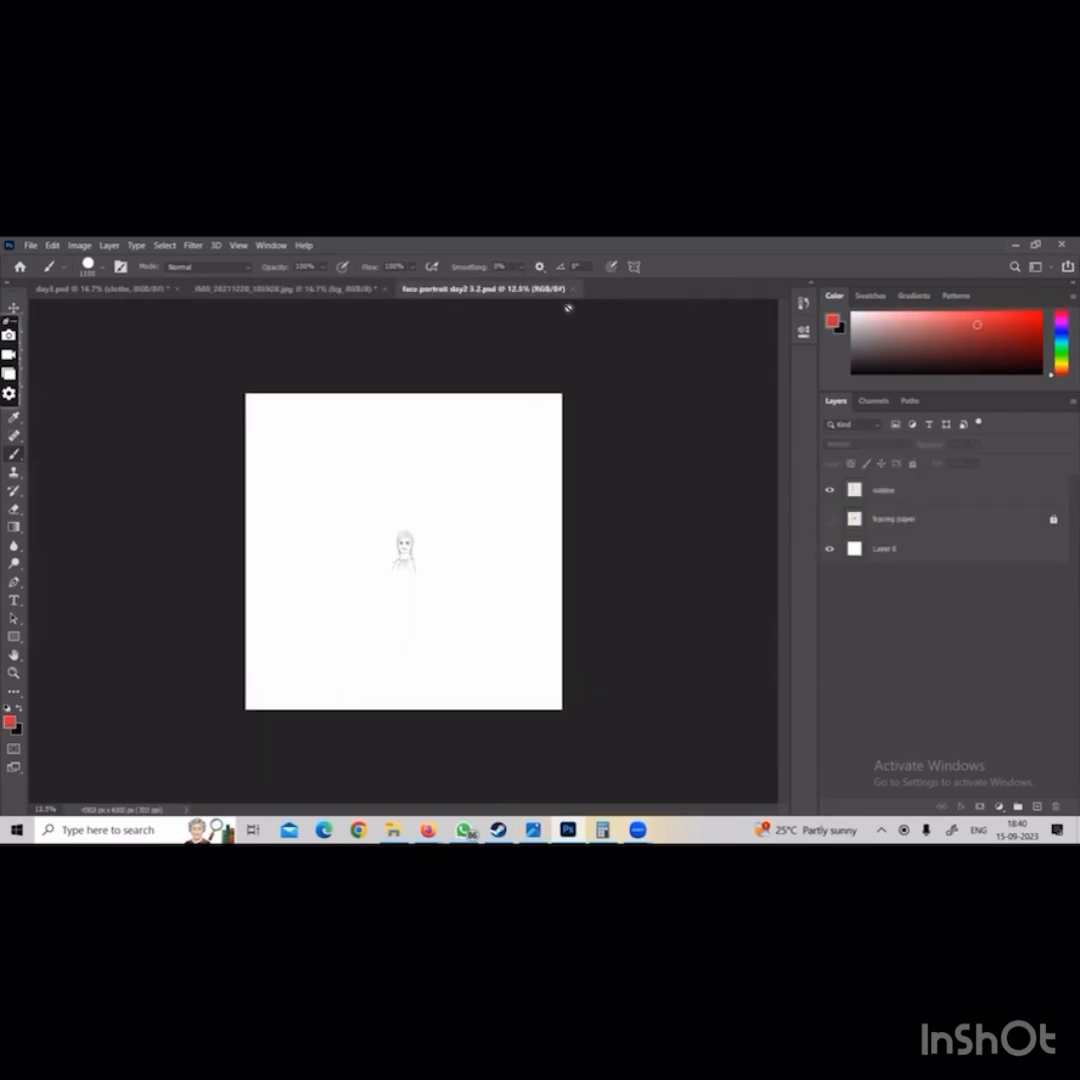
left_click(574, 289)
left_click(380, 289)
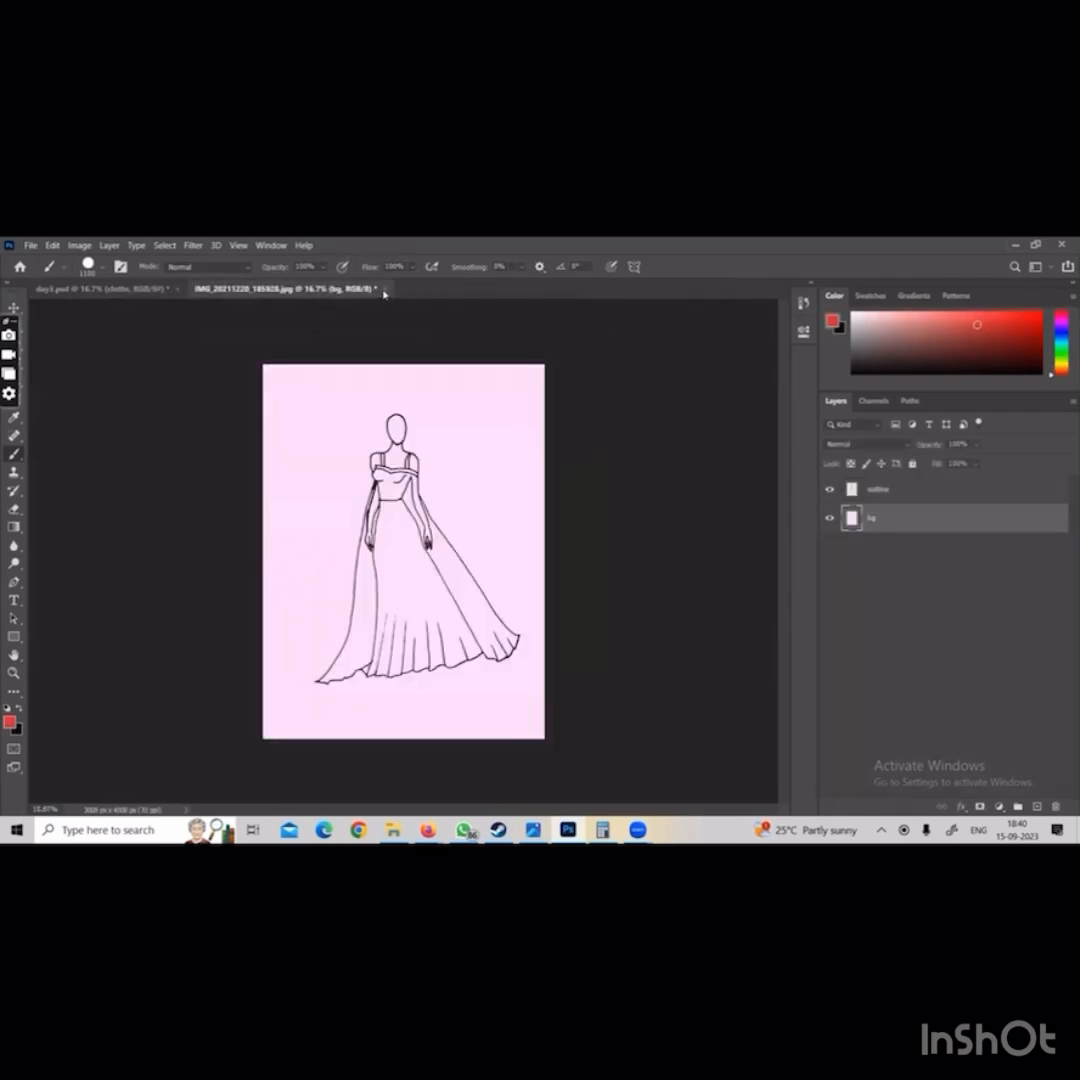
left_click(561, 469)
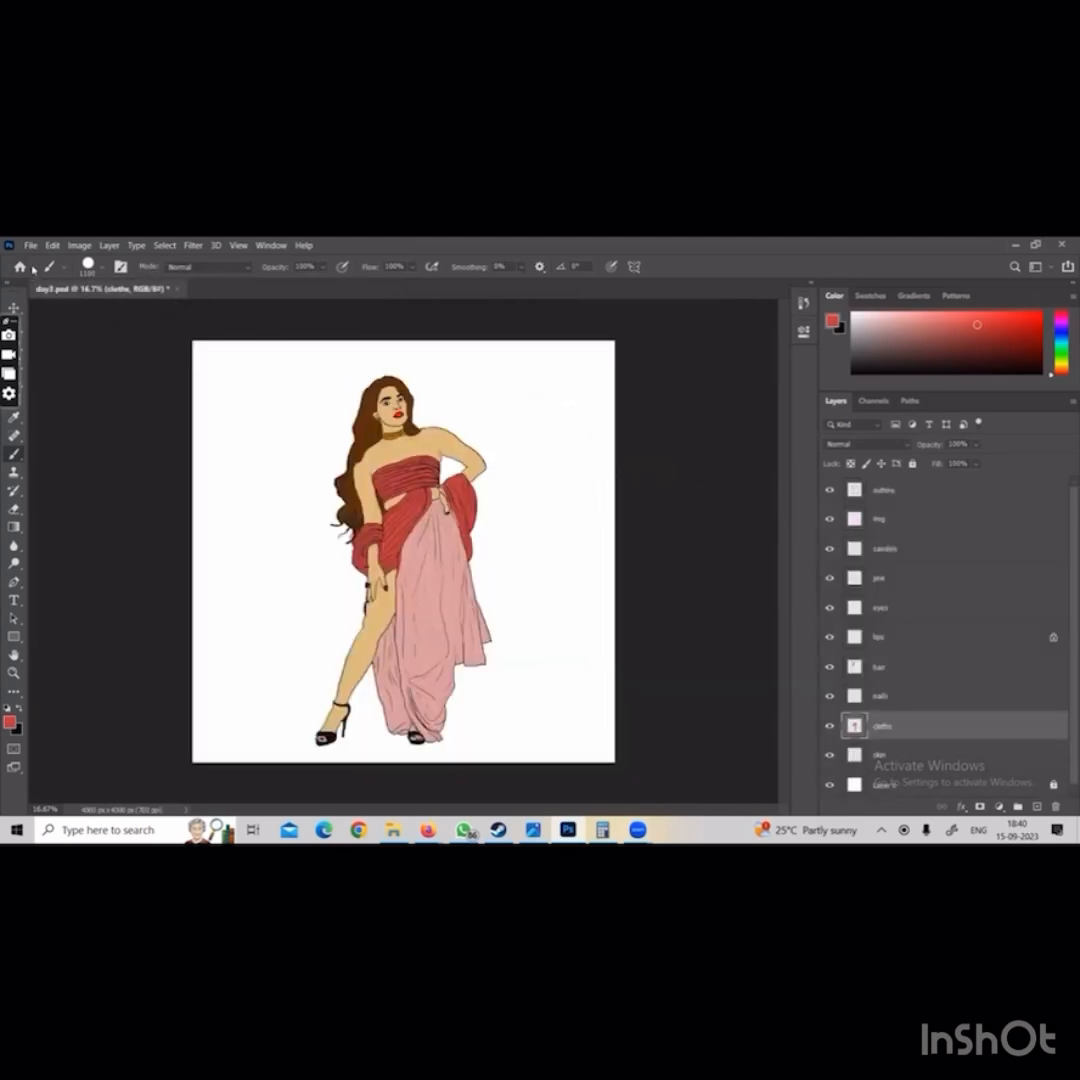
left_click(168, 288)
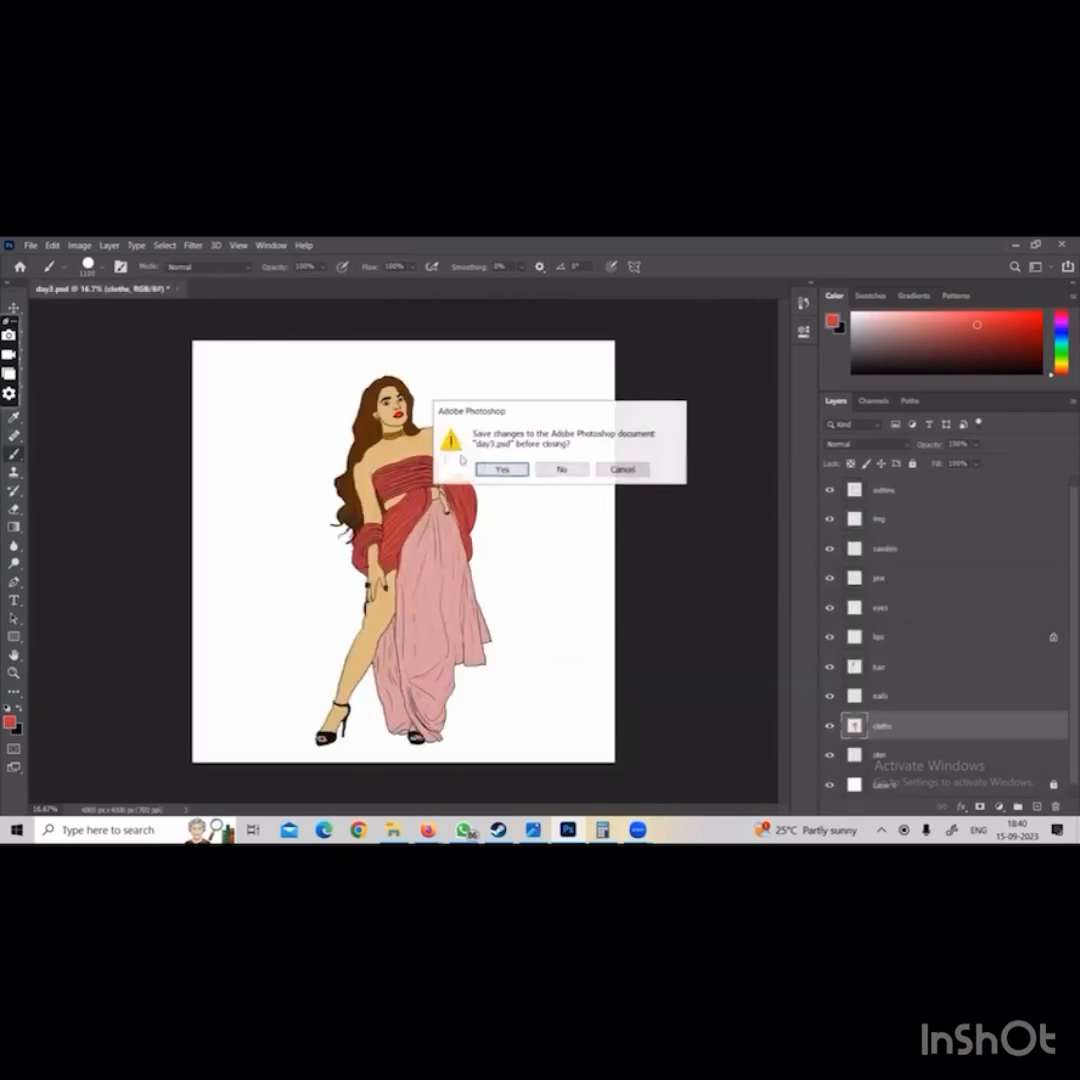
left_click(561, 469)
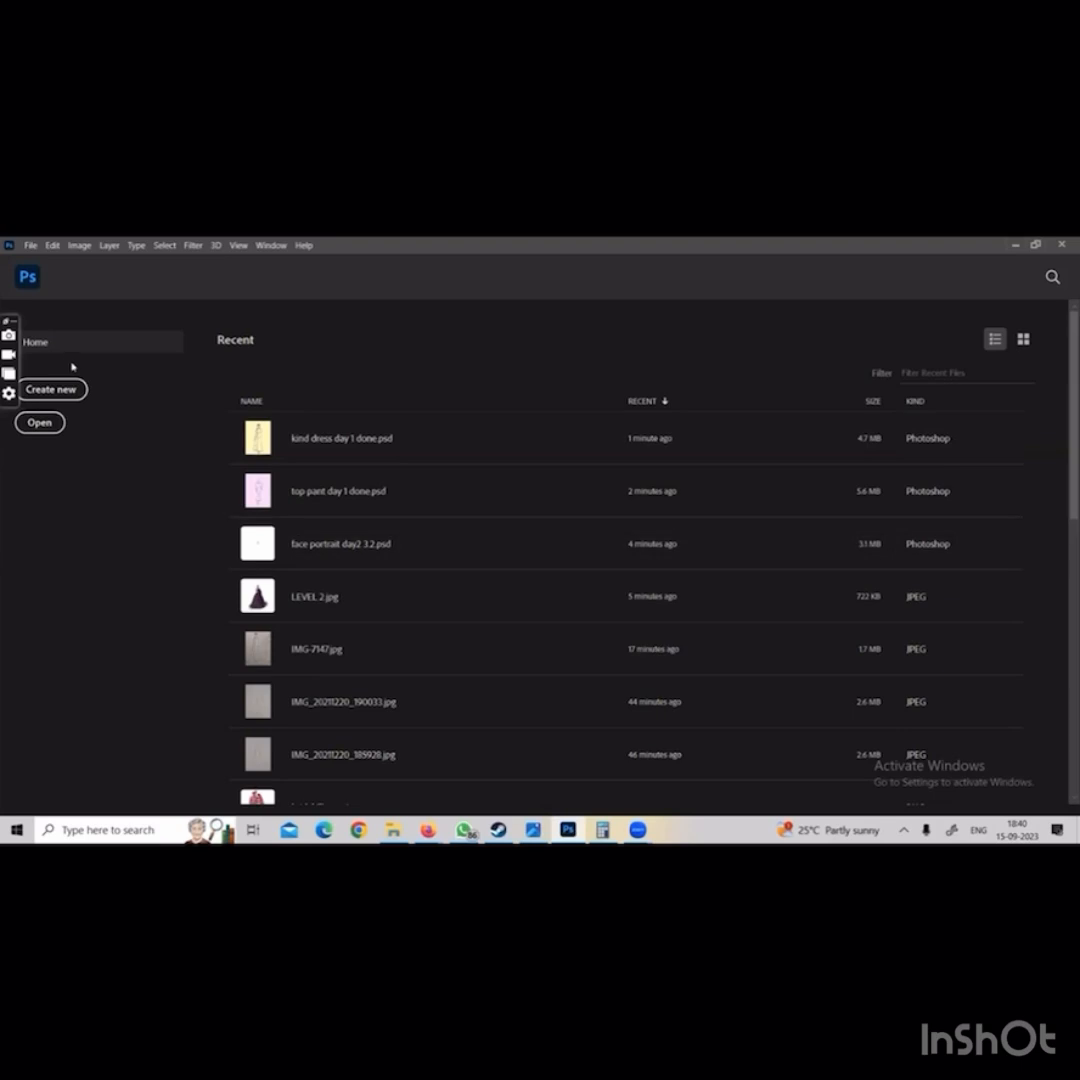
Open kind dress day 1 done.psd from the psd final folder in D:\illustration class to check its layers
left_click(30, 246)
left_click(45, 281)
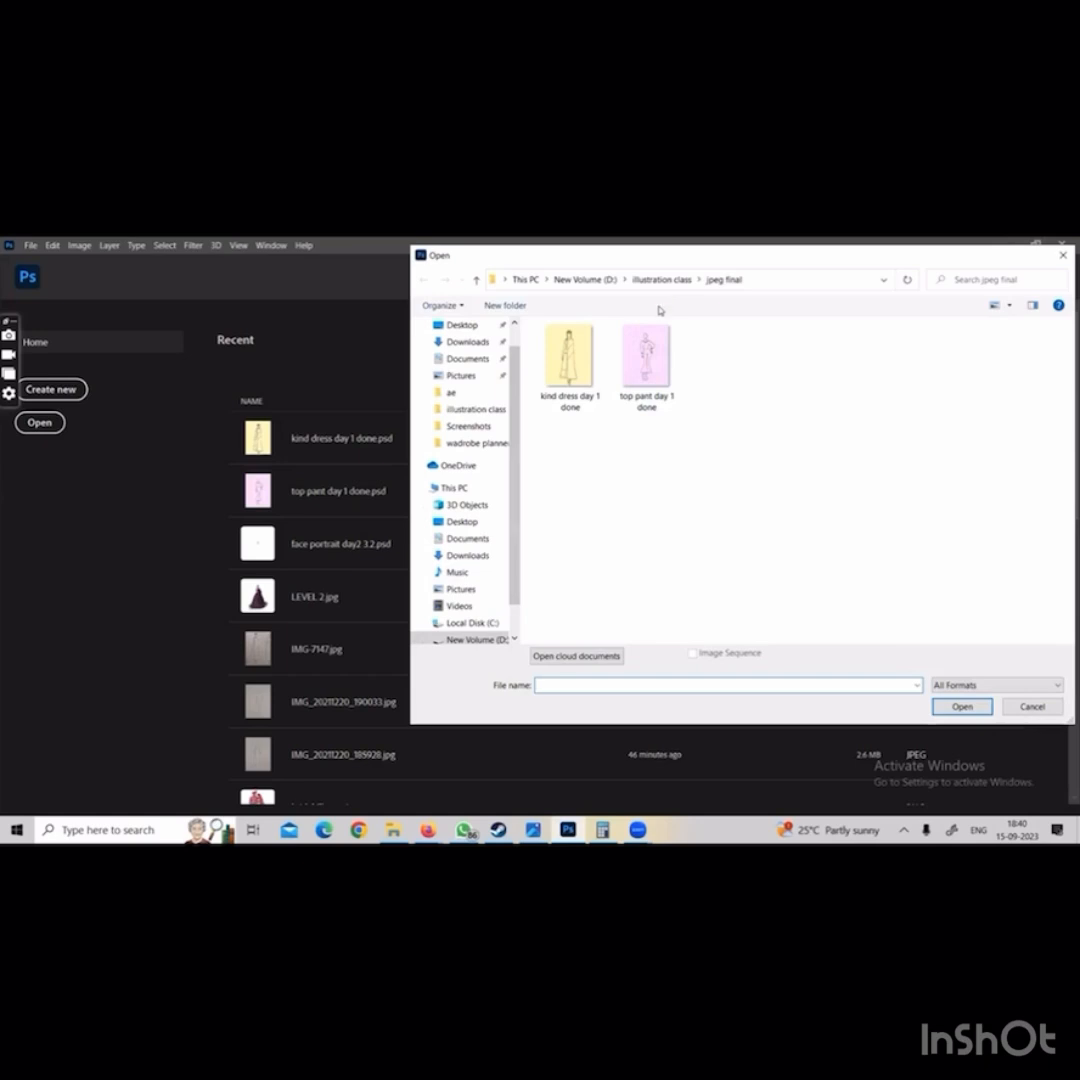
left_click(488, 639)
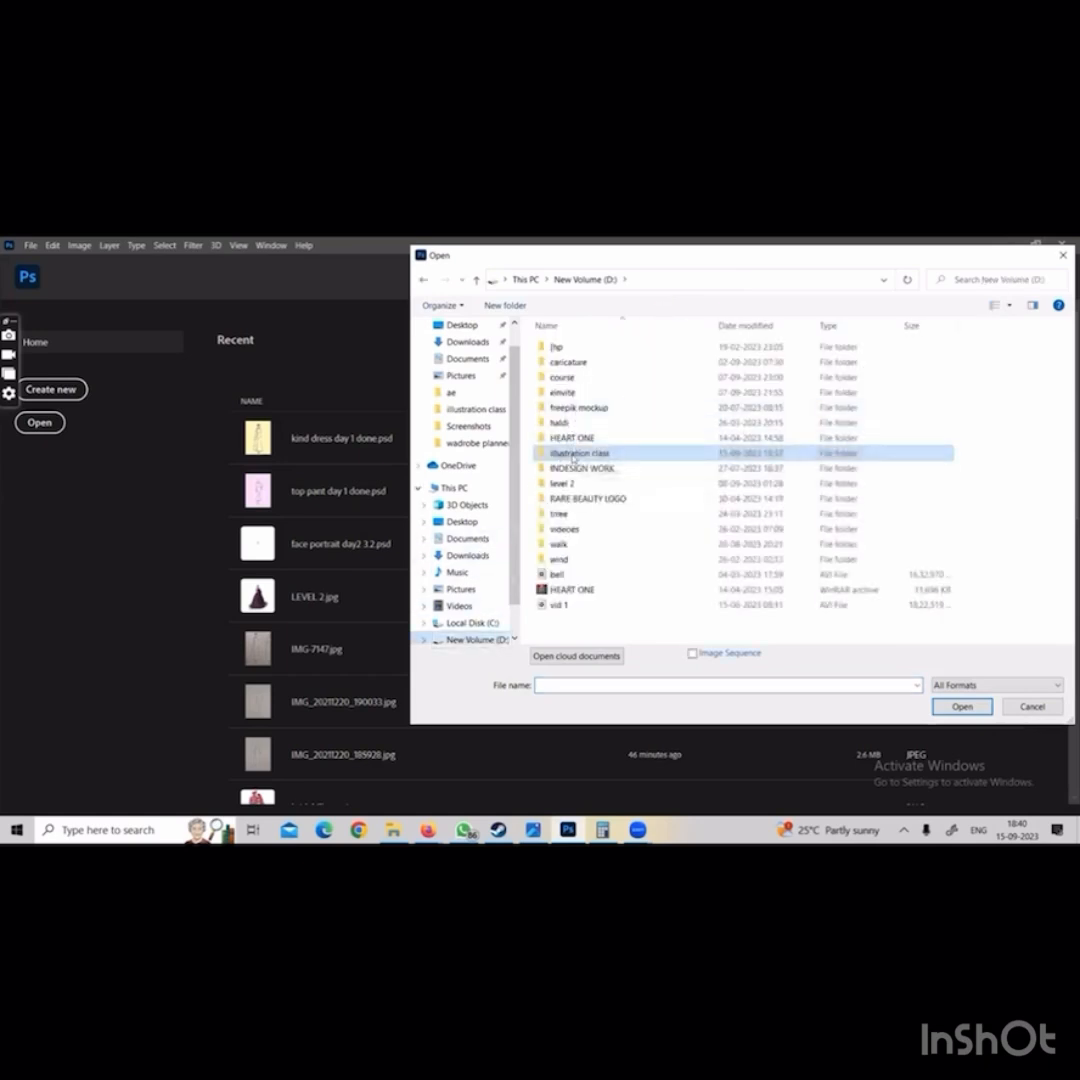
double_click(574, 455)
double_click(646, 360)
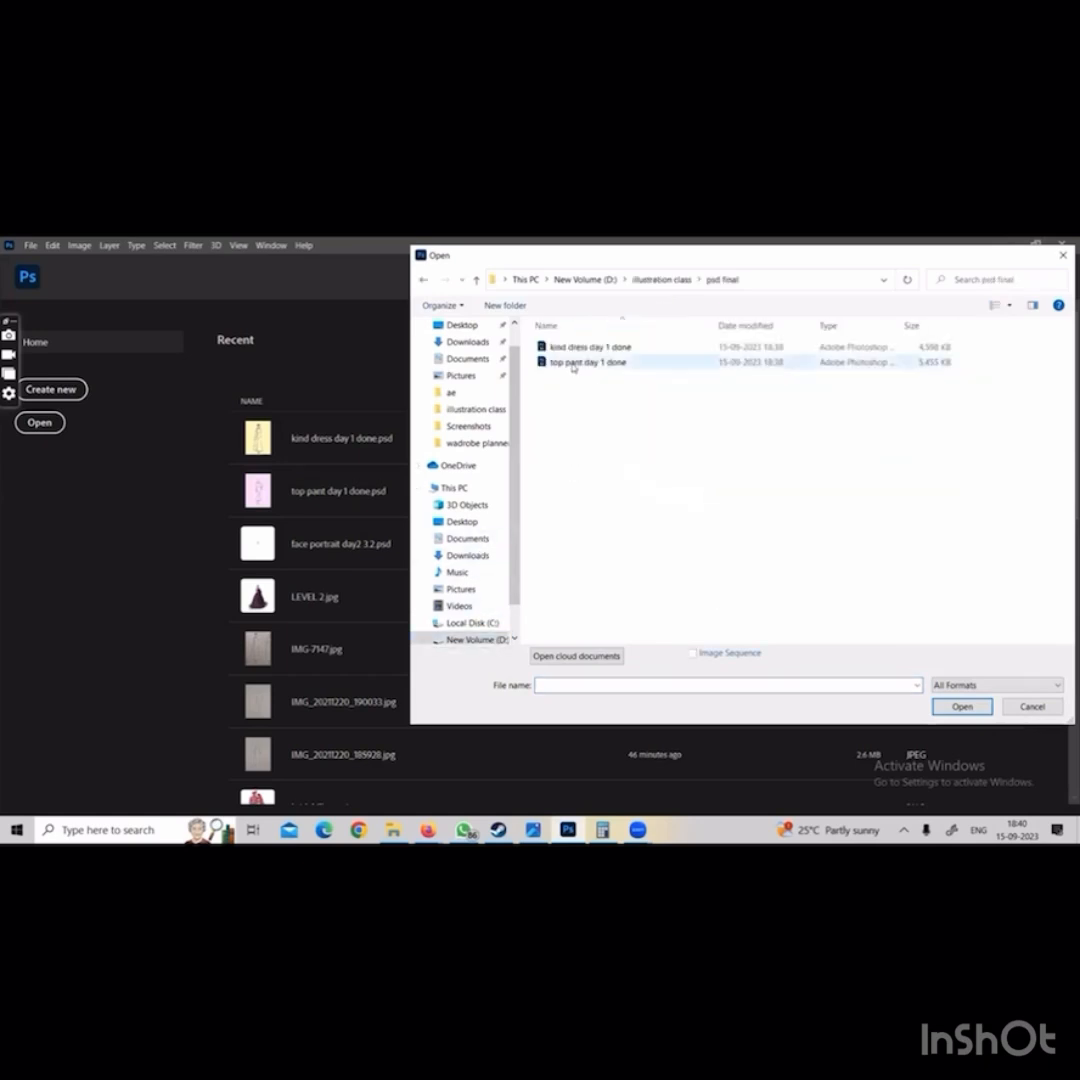
double_click(580, 348)
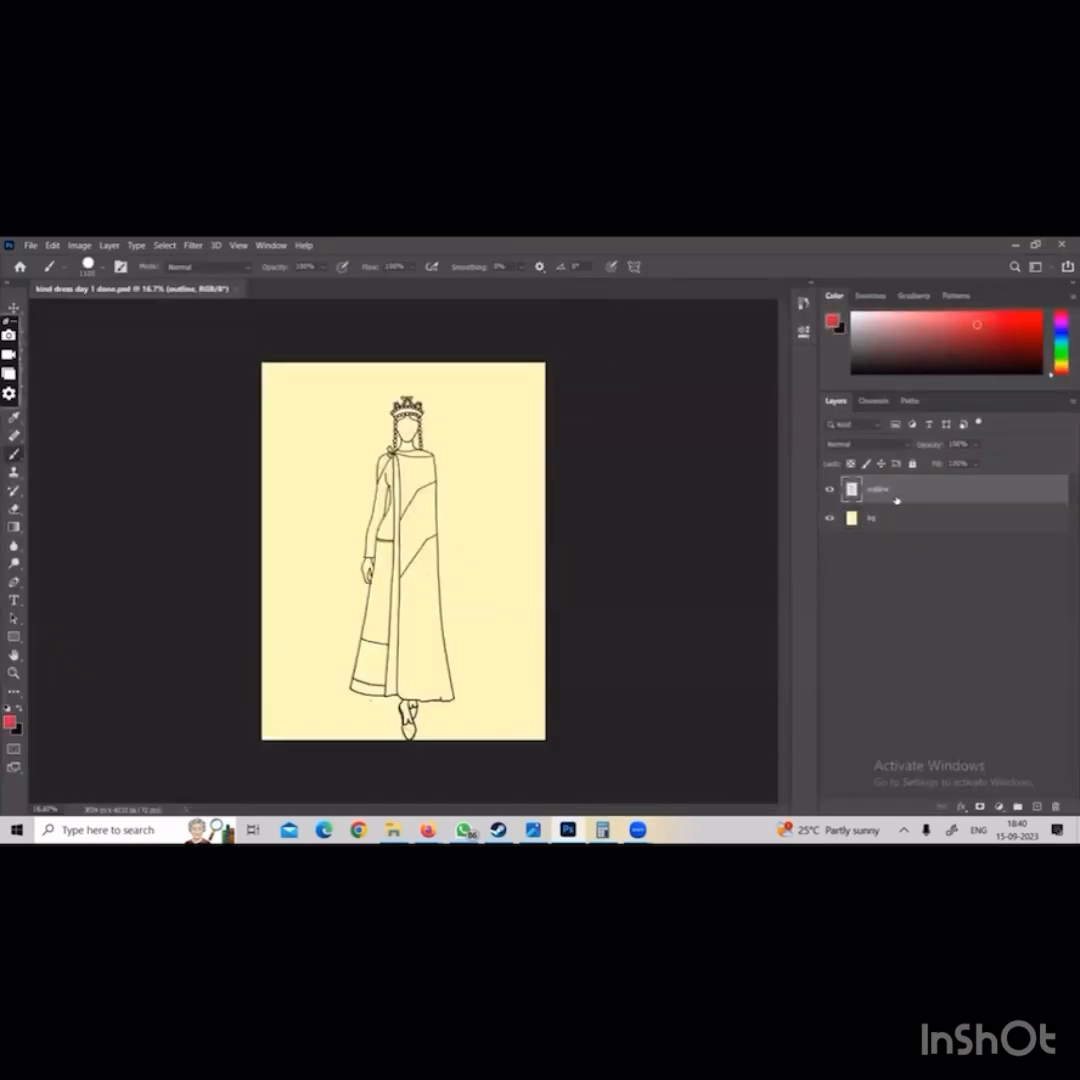
Close the kind dress PSD and open top pant day 1 done.jpg from the jpeg final folder to compare its layers
left_click(239, 290)
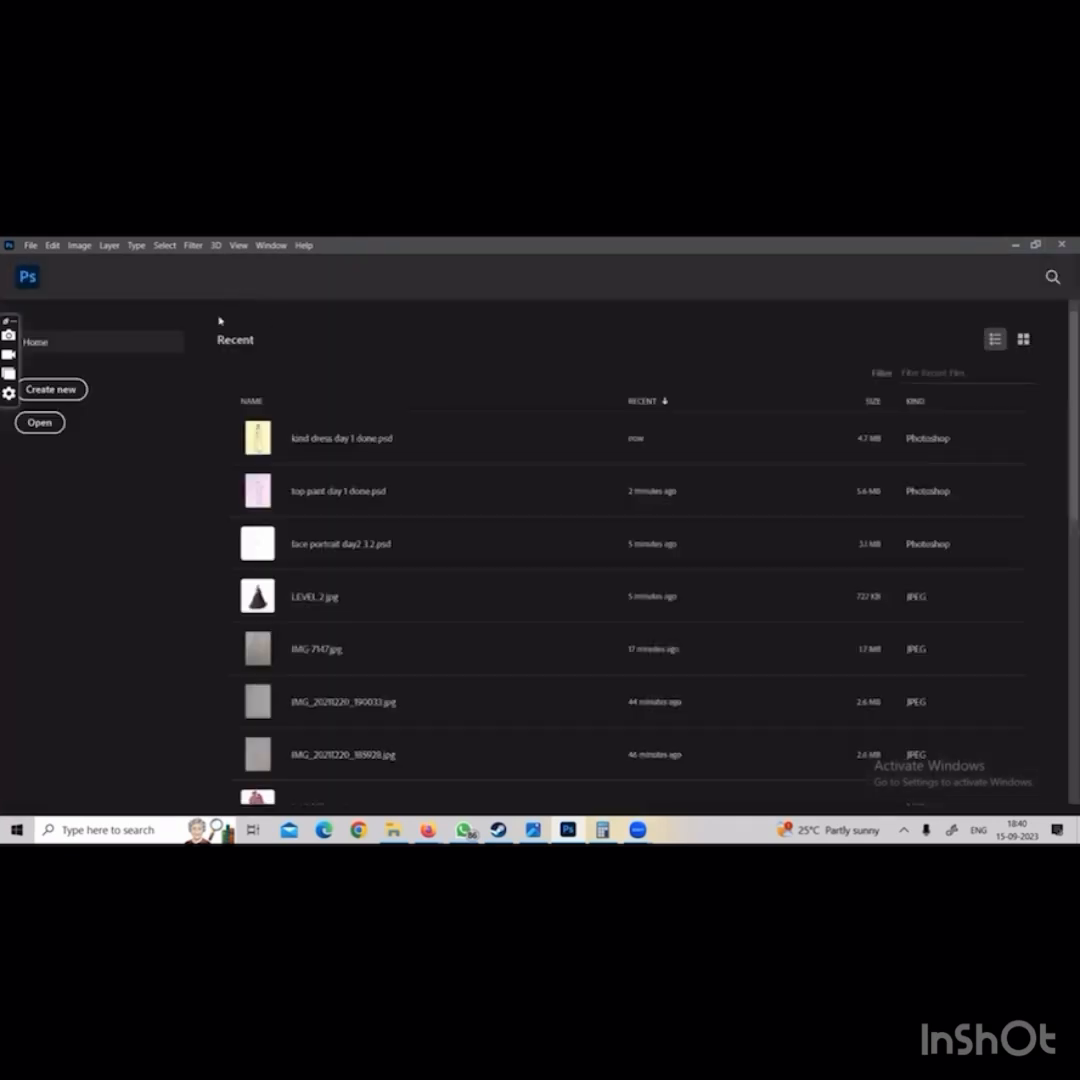
left_click(31, 245)
left_click(40, 272)
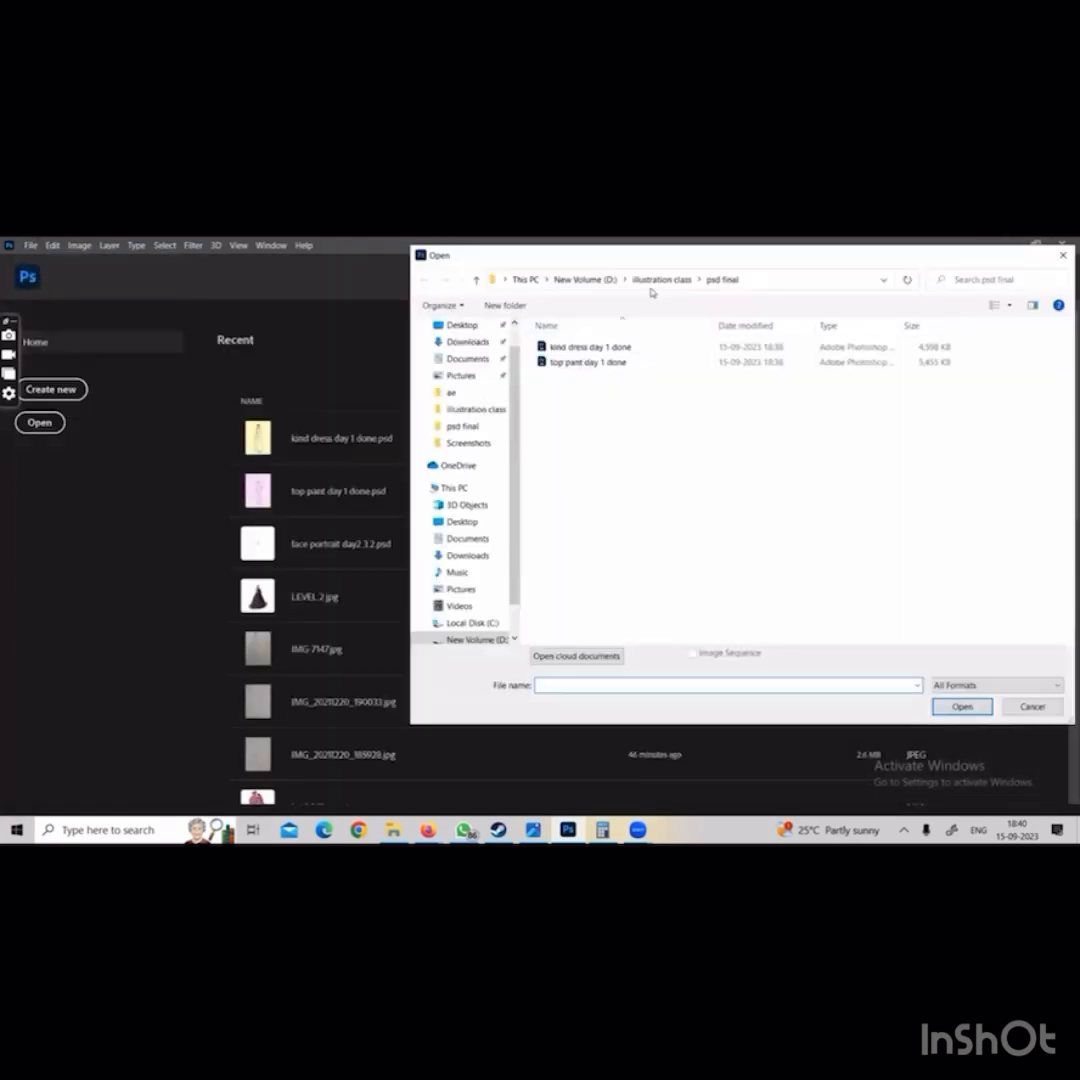
left_click(655, 280)
double_click(570, 356)
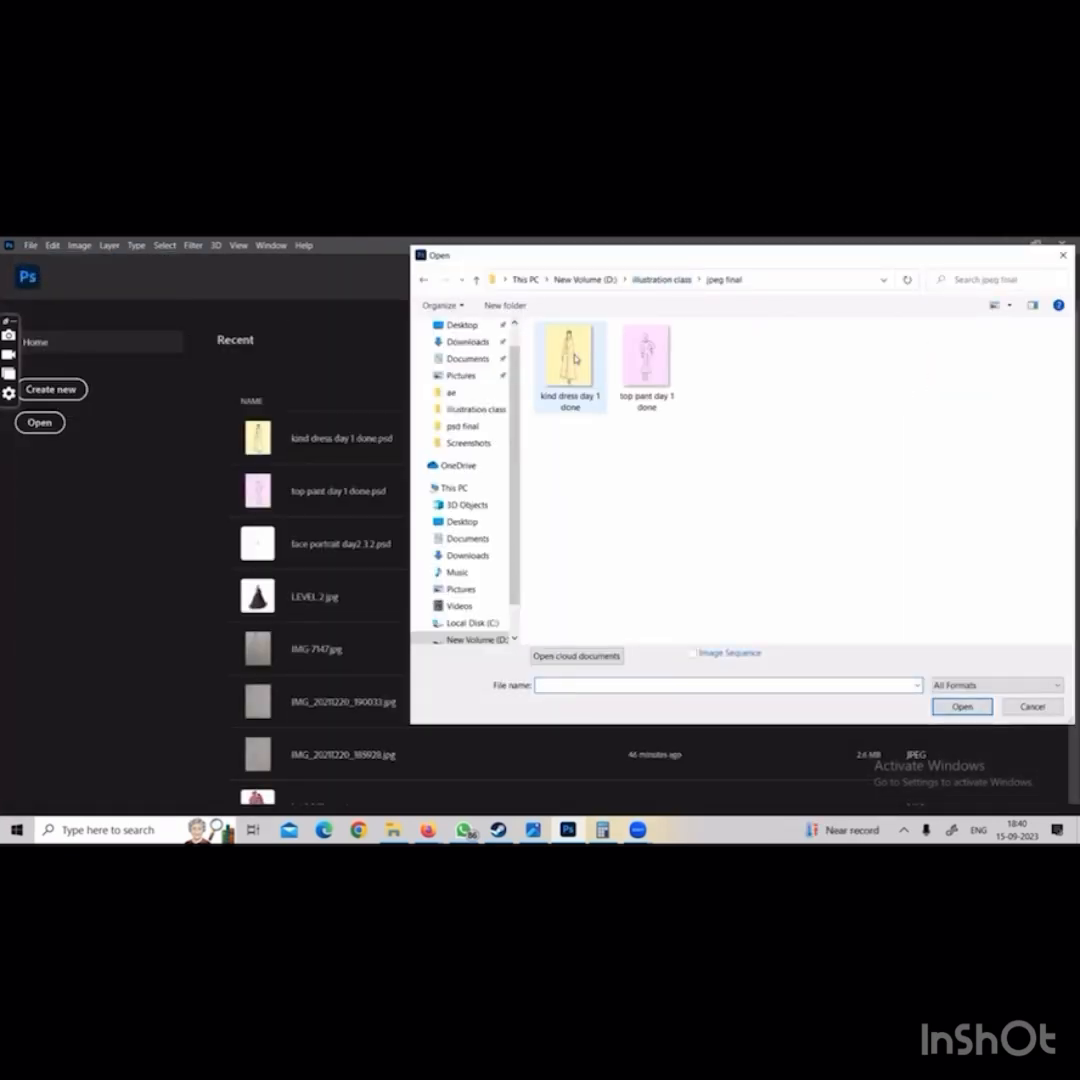
left_click(646, 358)
double_click(640, 362)
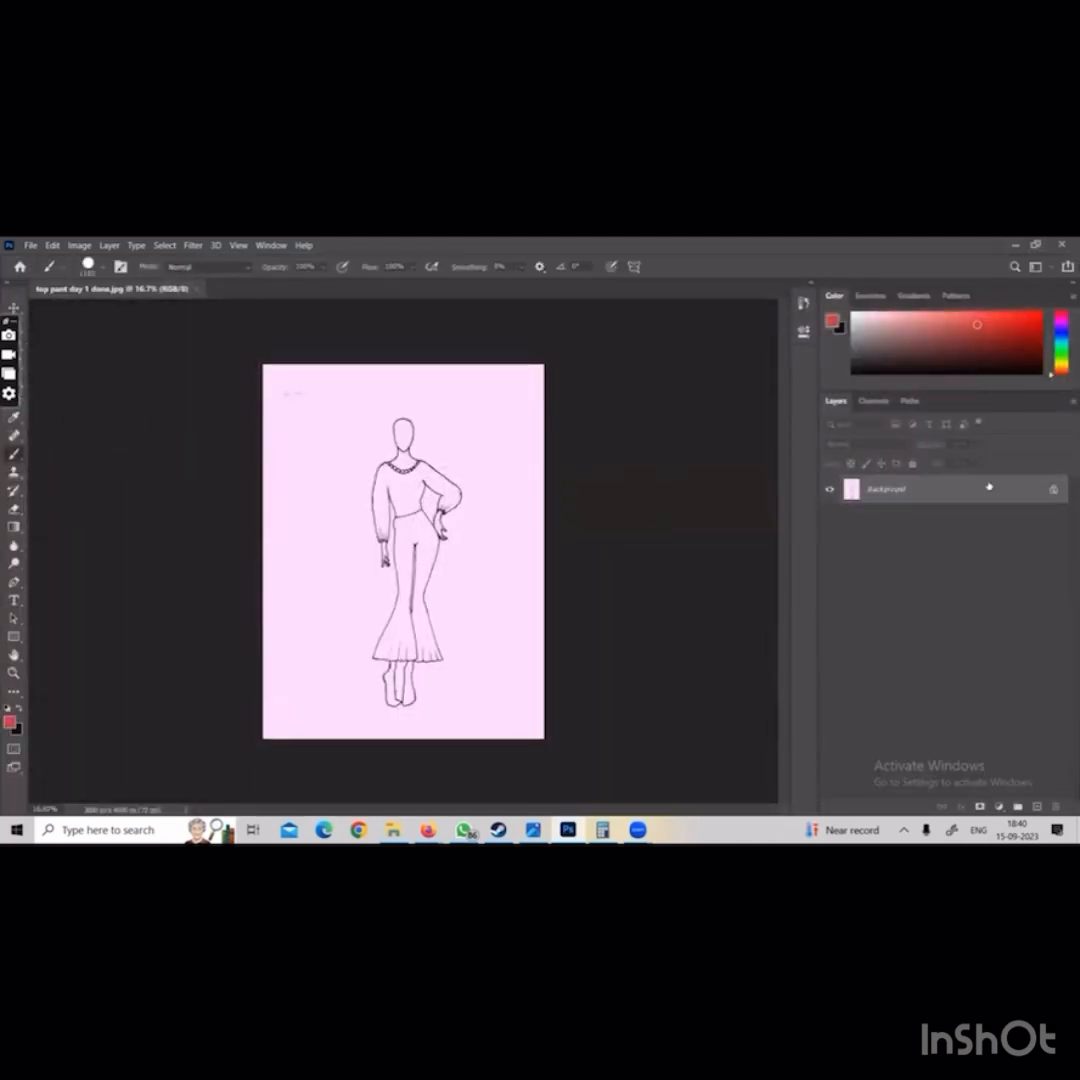
Reopen day3.psd from the recent files and close top pant day 1 done.jpg
left_click(24, 244)
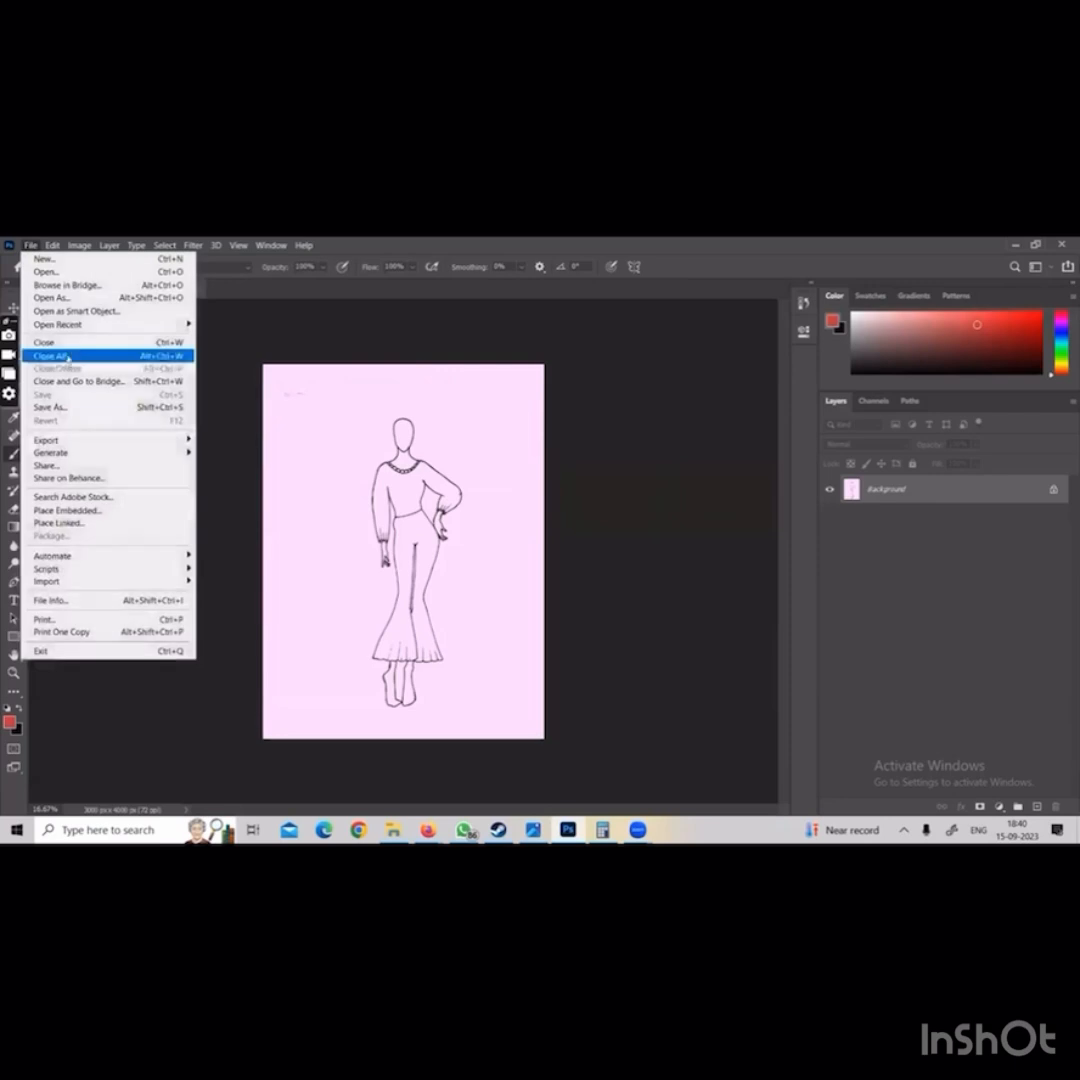
mouse_move(110, 324)
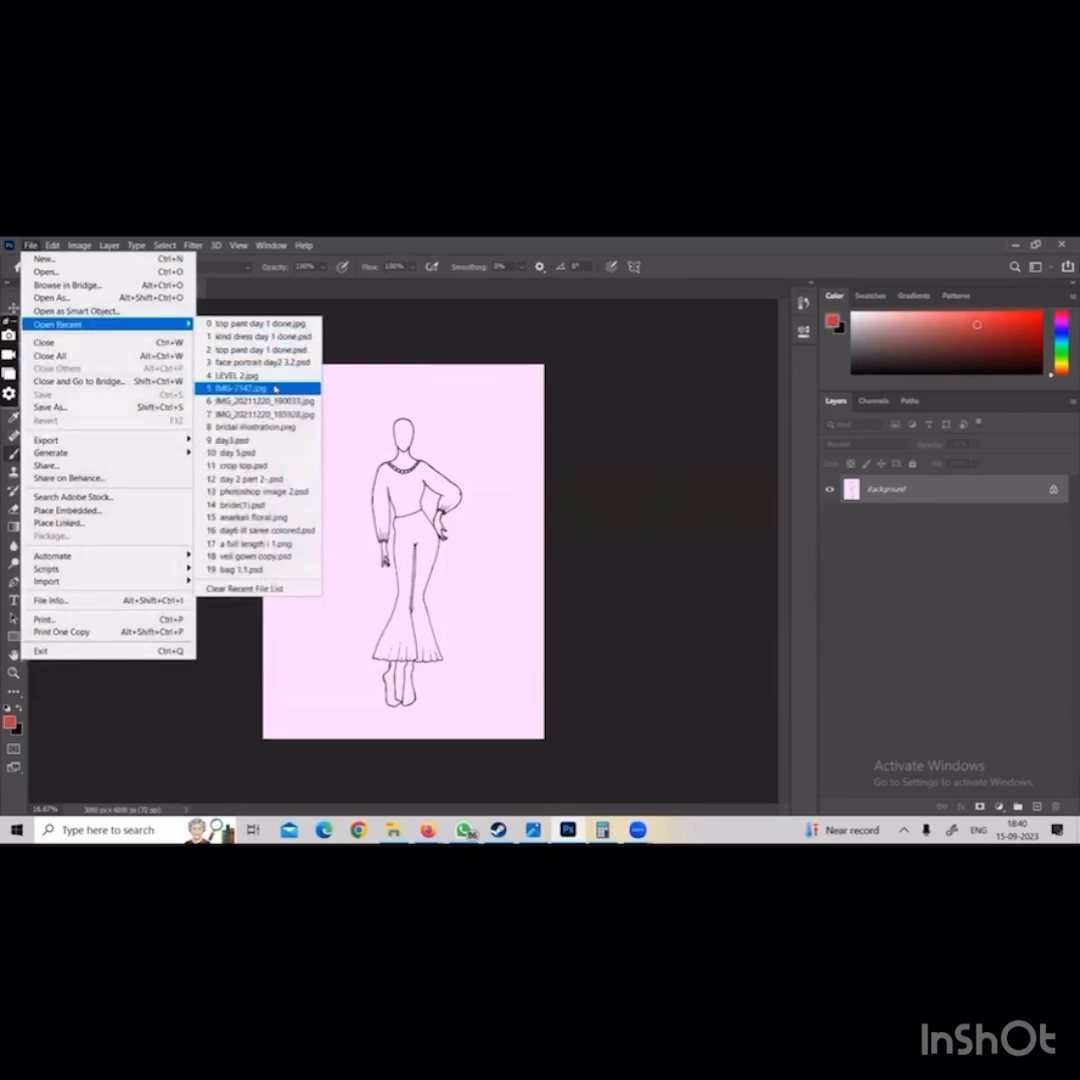
left_click(285, 439)
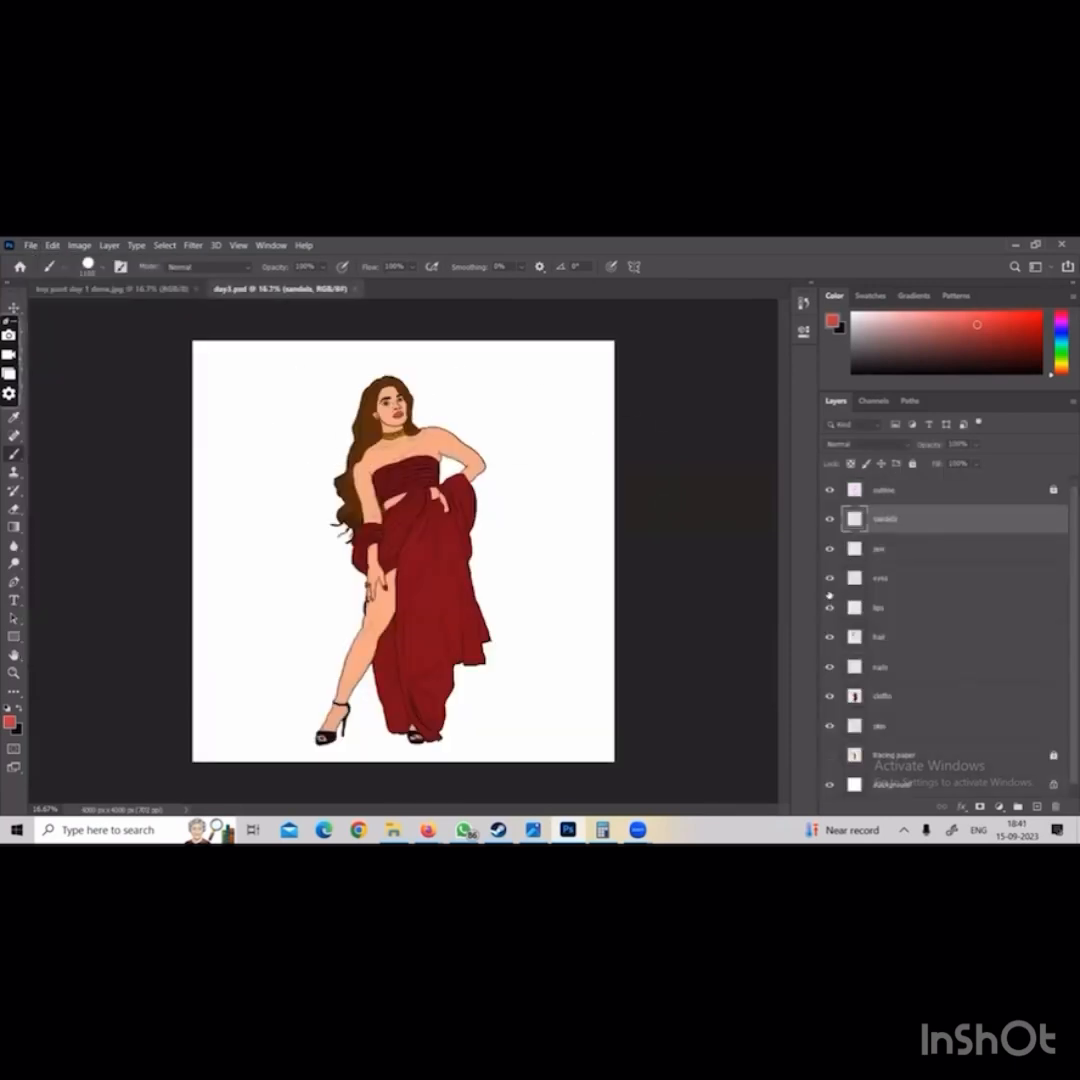
left_click(197, 289)
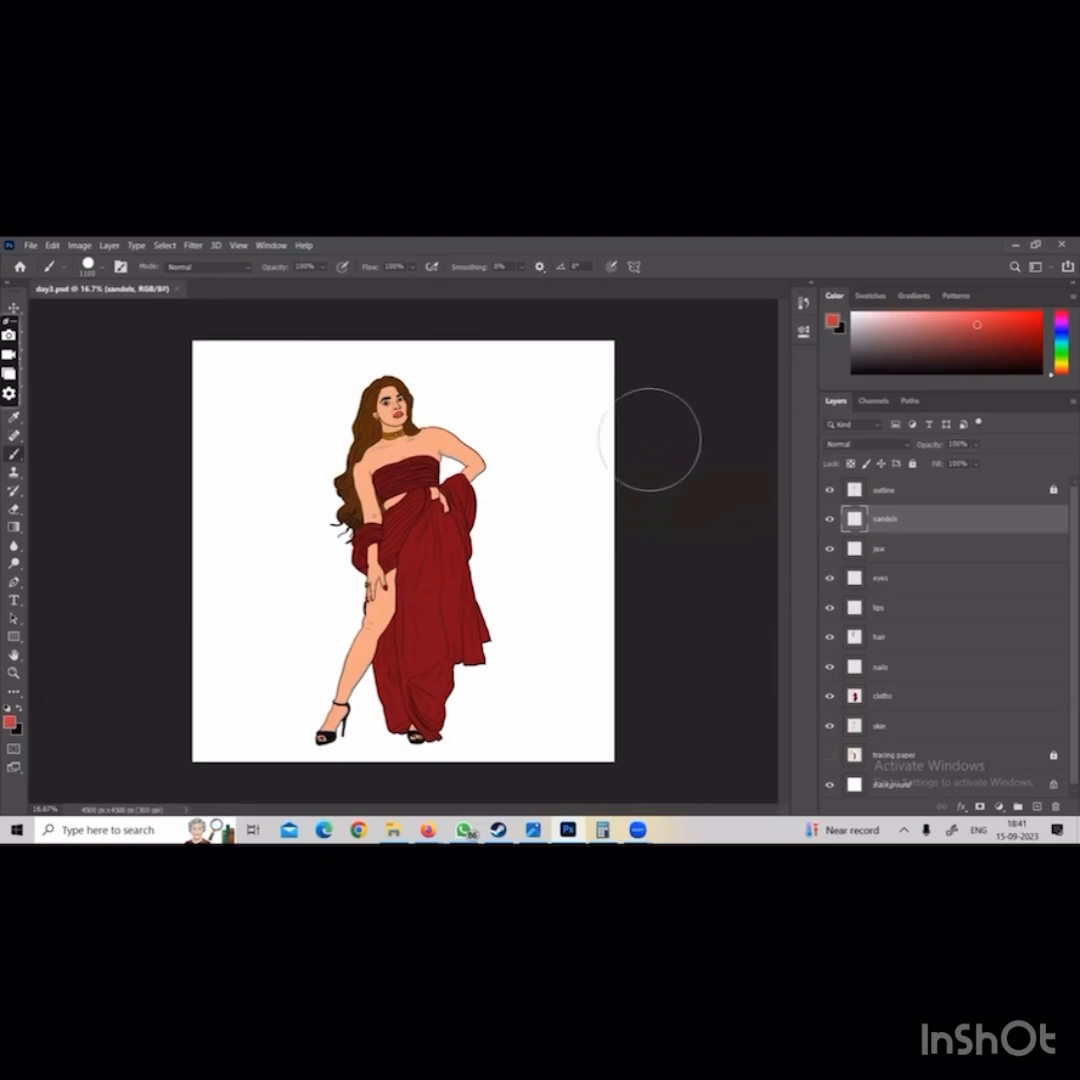
Save day3.psd as the layered Photoshop file "day 3 pc colorinh done" in the psd final folder of D:\illustration class
left_click(31, 245)
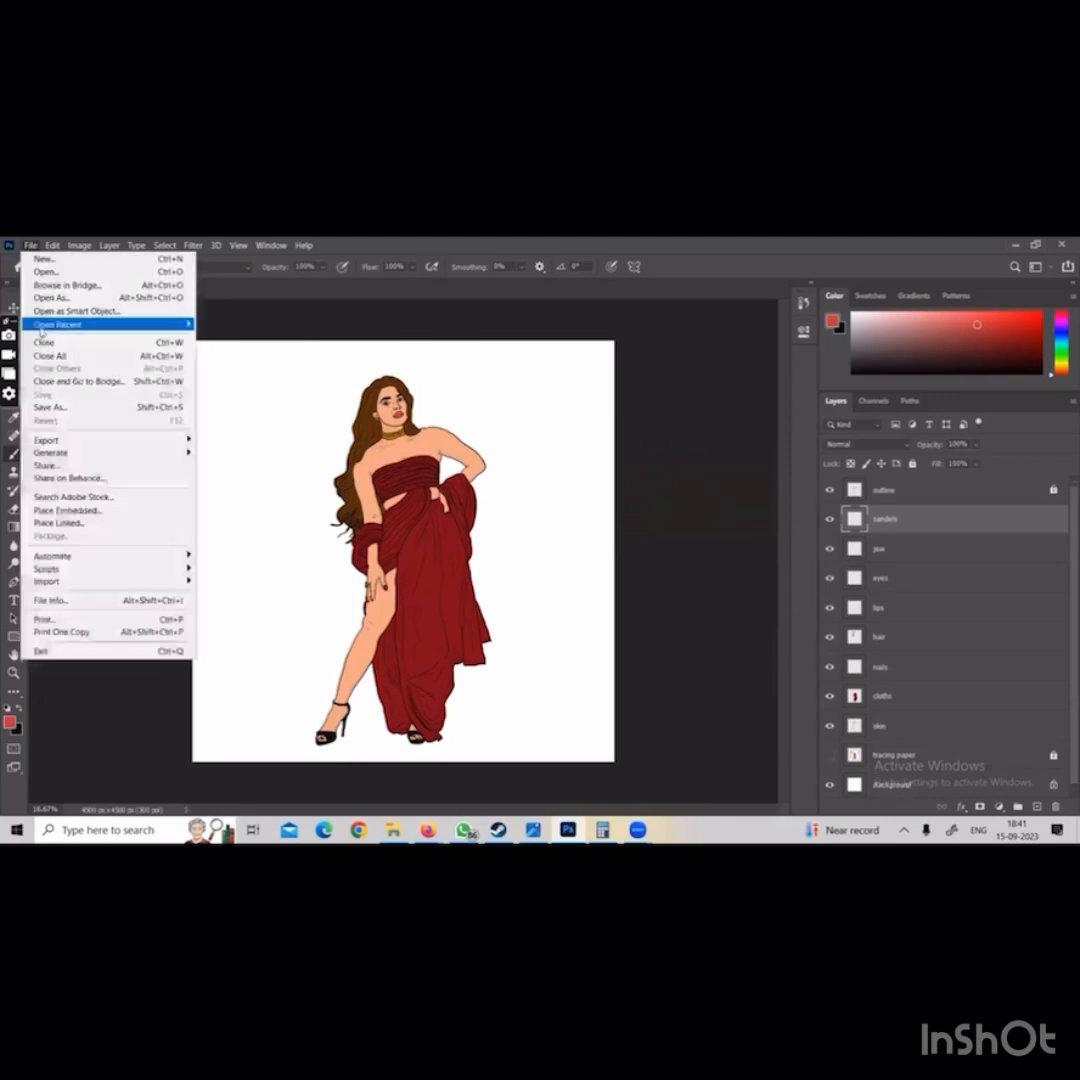
left_click(97, 408)
left_click(579, 636)
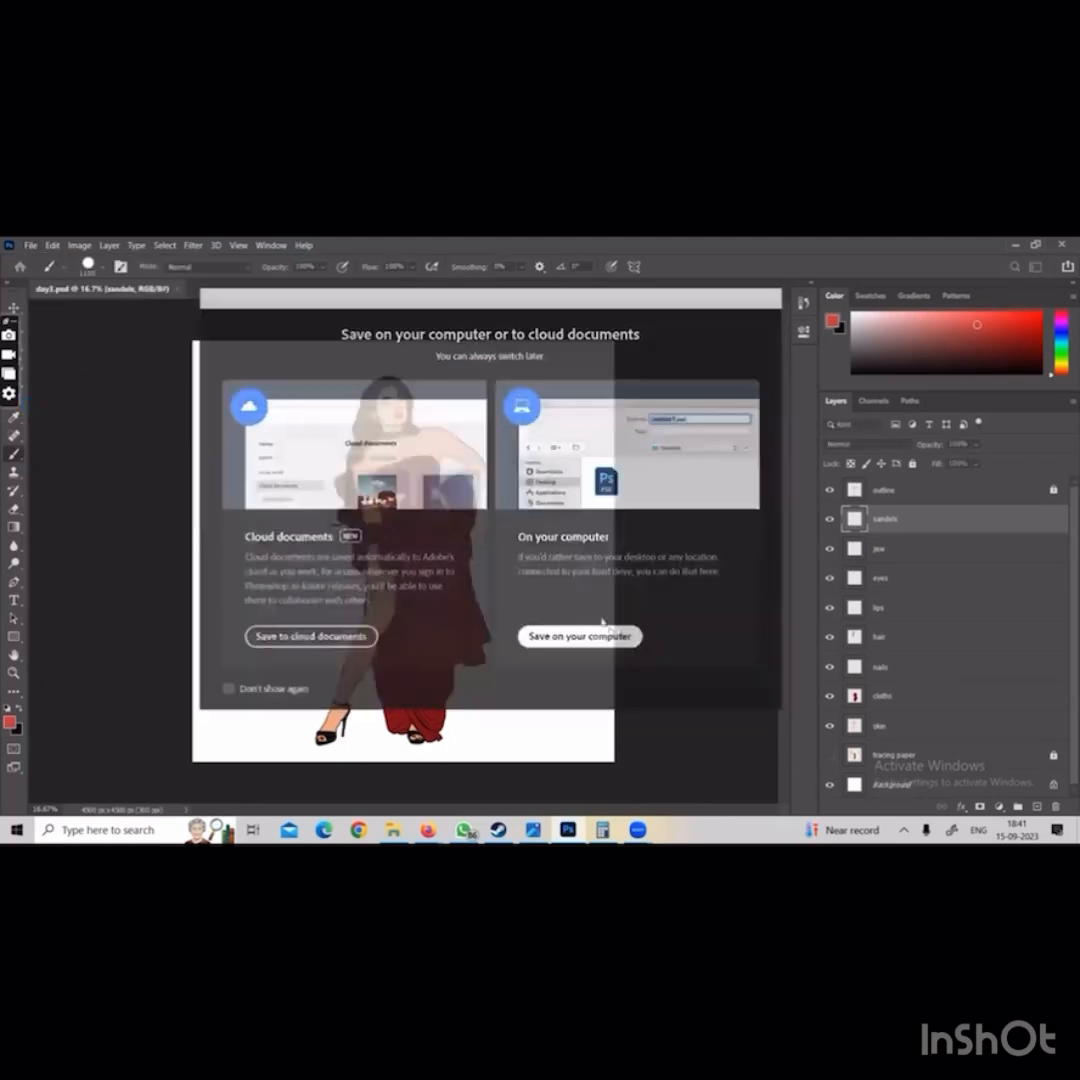
scroll(460, 500, "down", 3)
left_click(470, 571)
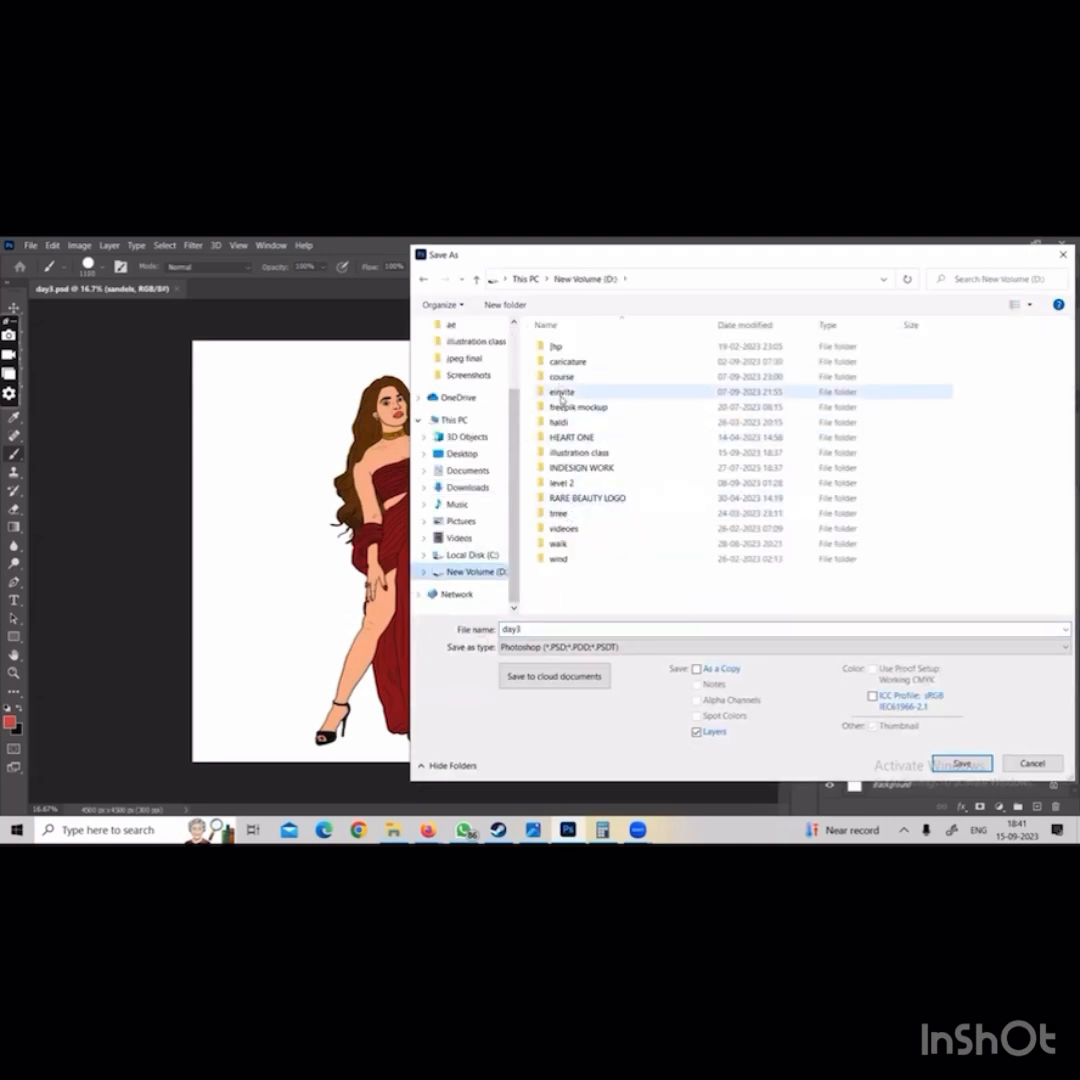
double_click(578, 453)
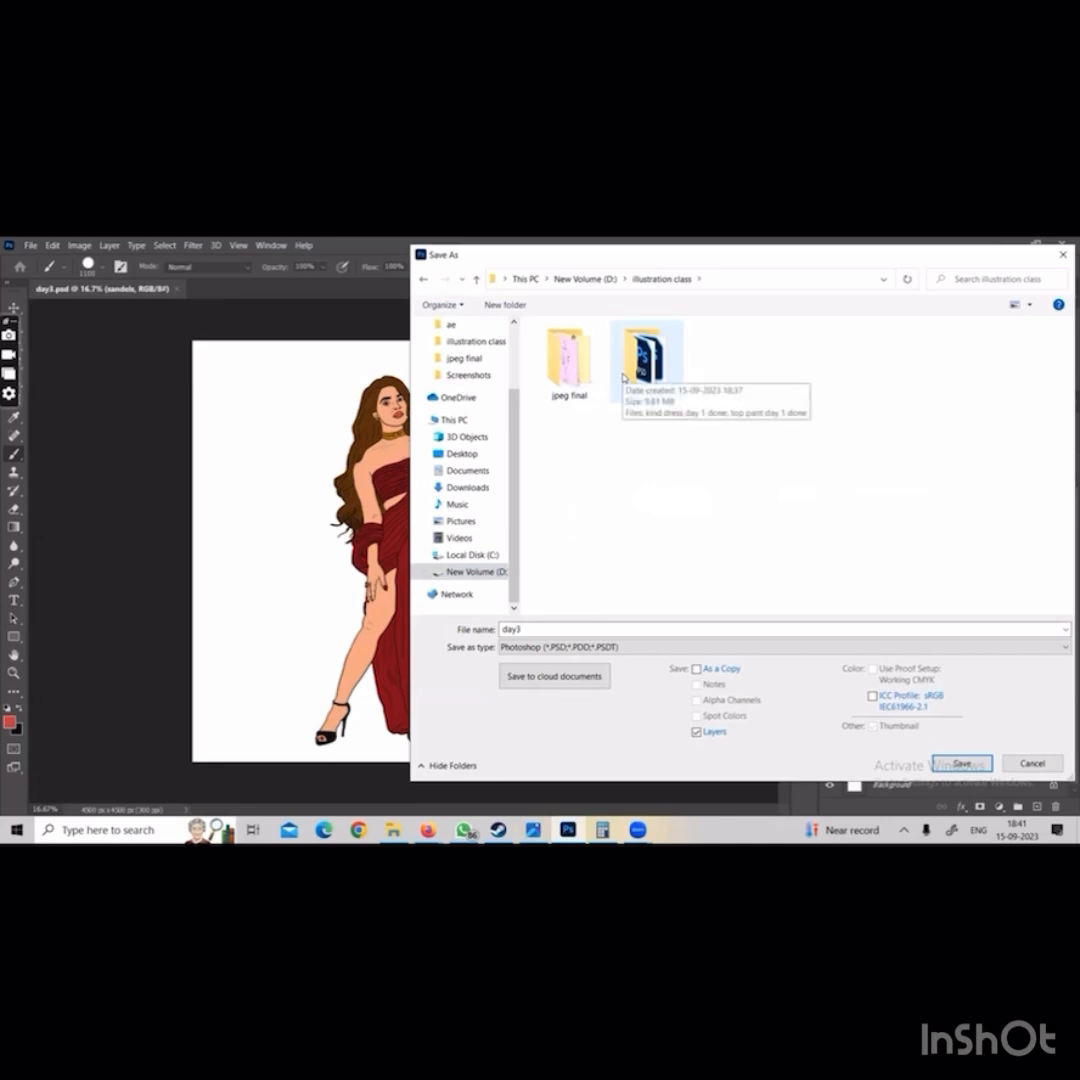
double_click(645, 355)
left_click(551, 628)
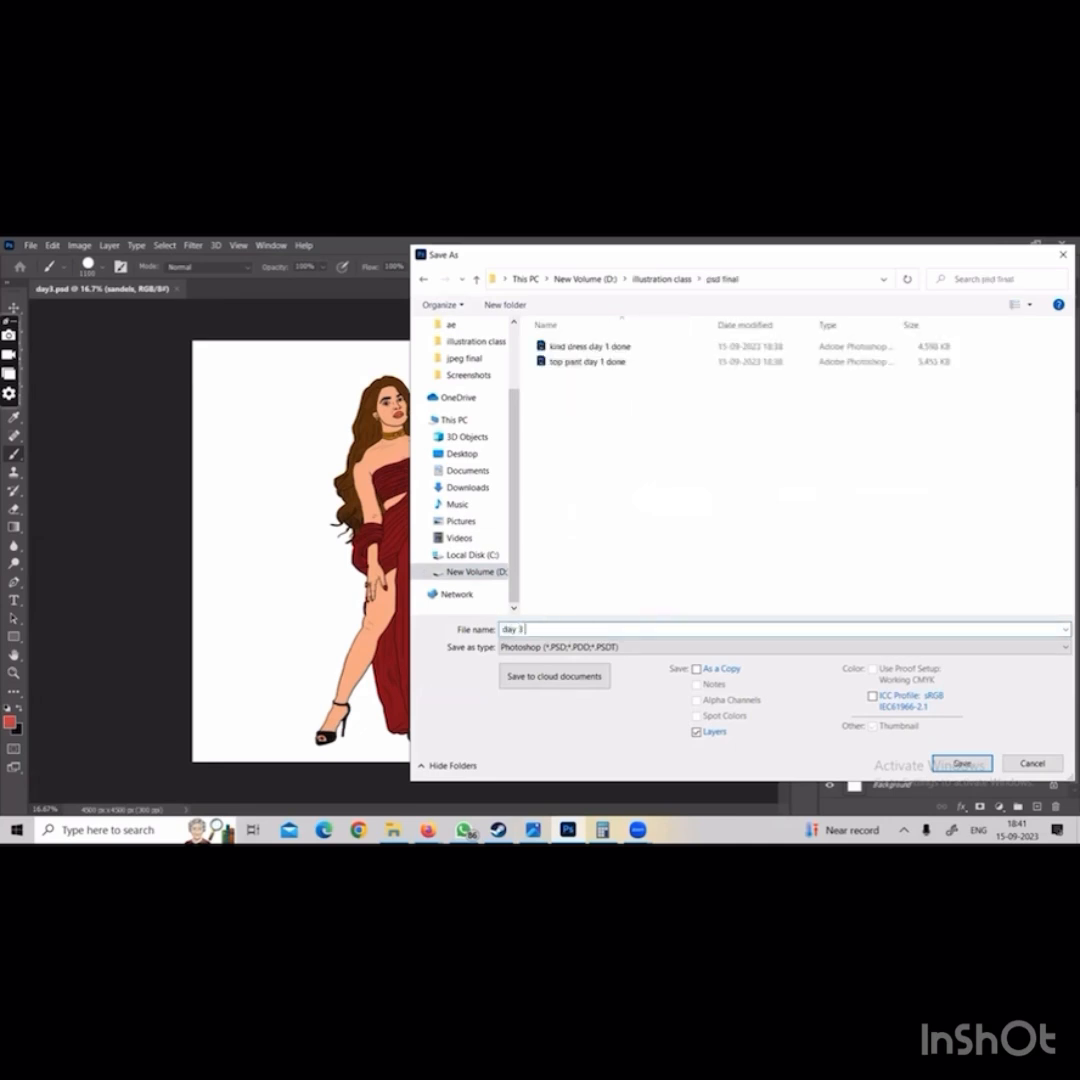
type("day 3 pc colorinh done")
key("Return")
key("Return")
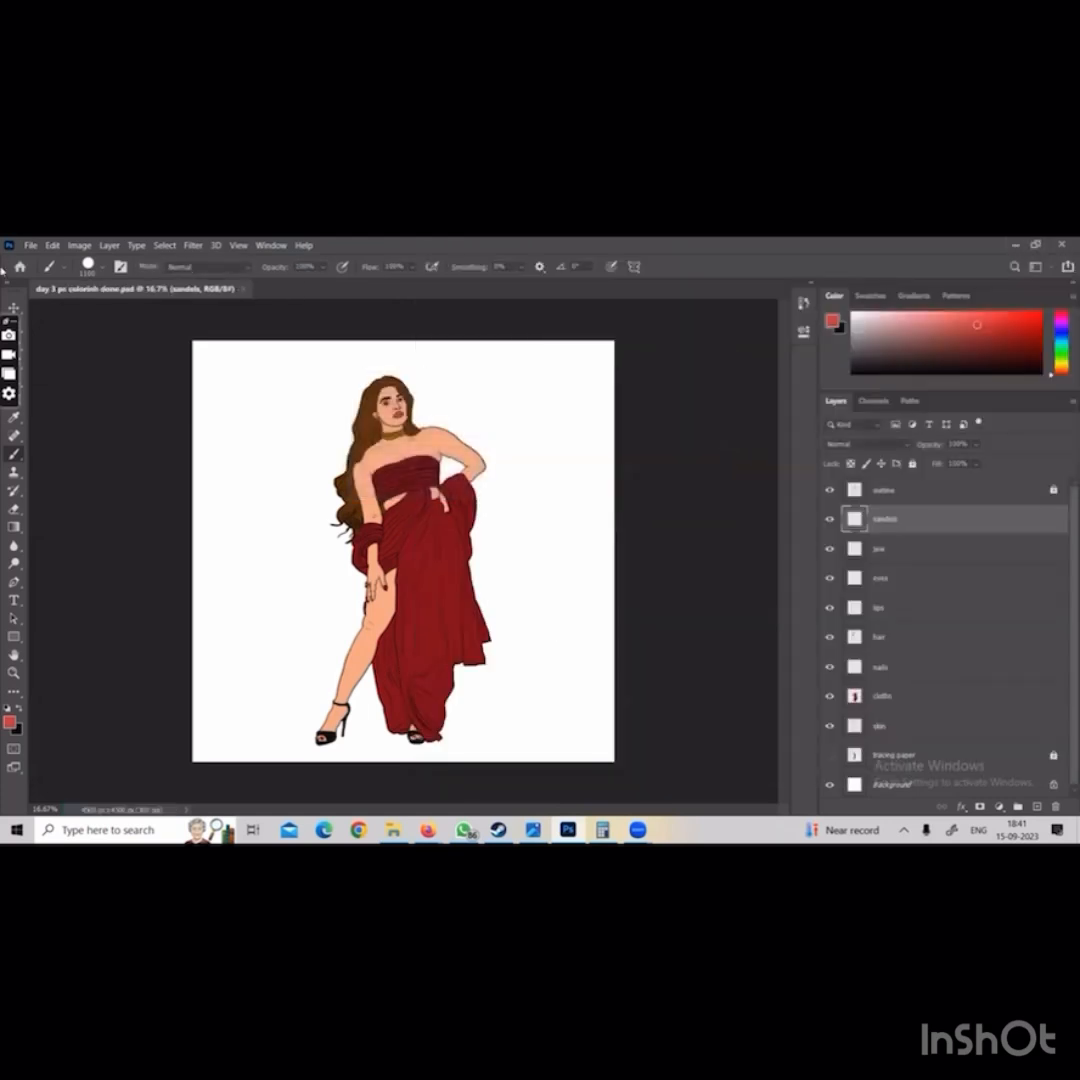
Save a JPEG copy of day 3 pc colorinh done in the jpeg final folder at quality 12, and close the document
left_click(30, 245)
left_click(90, 405)
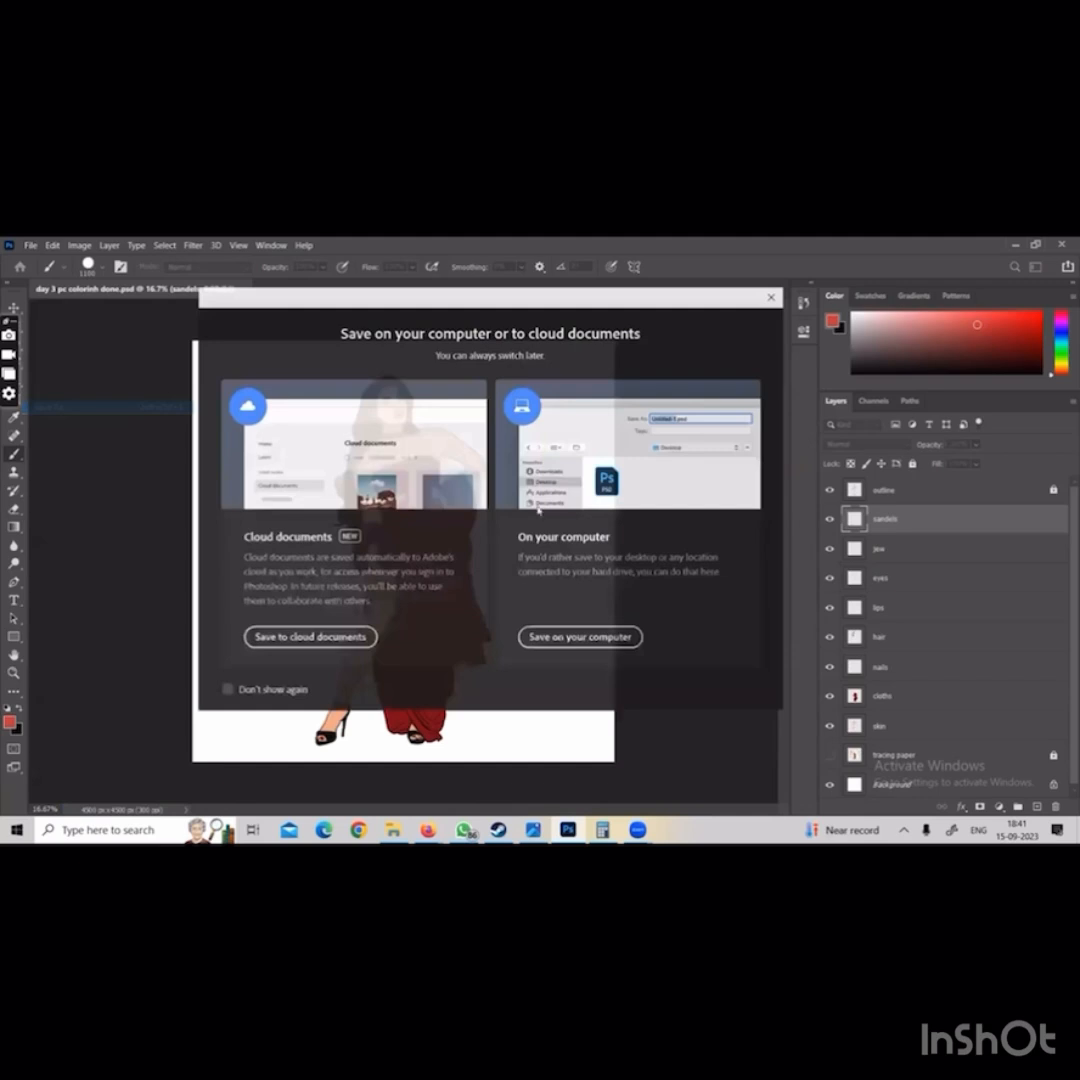
left_click(580, 636)
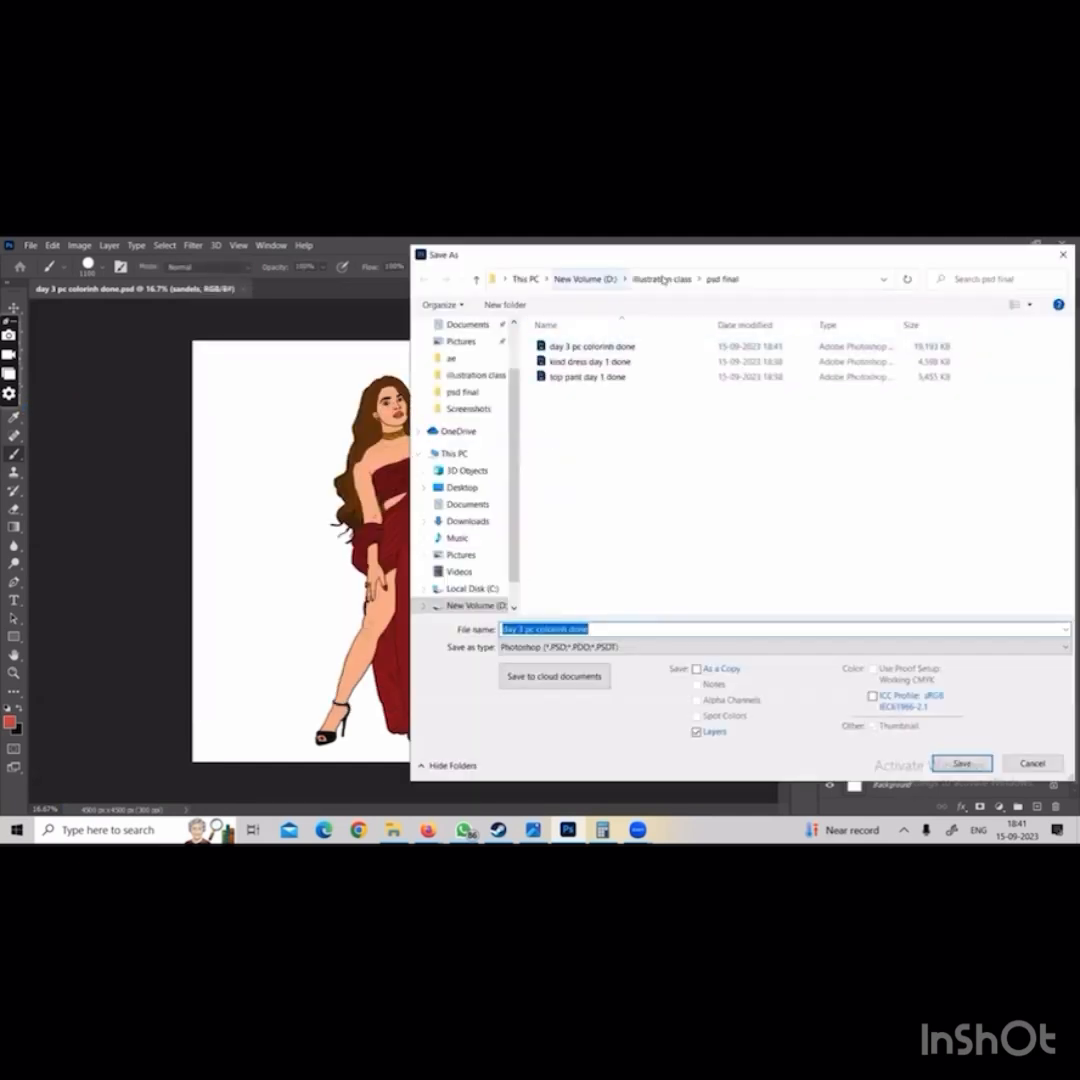
left_click(663, 279)
double_click(644, 362)
left_click(560, 647)
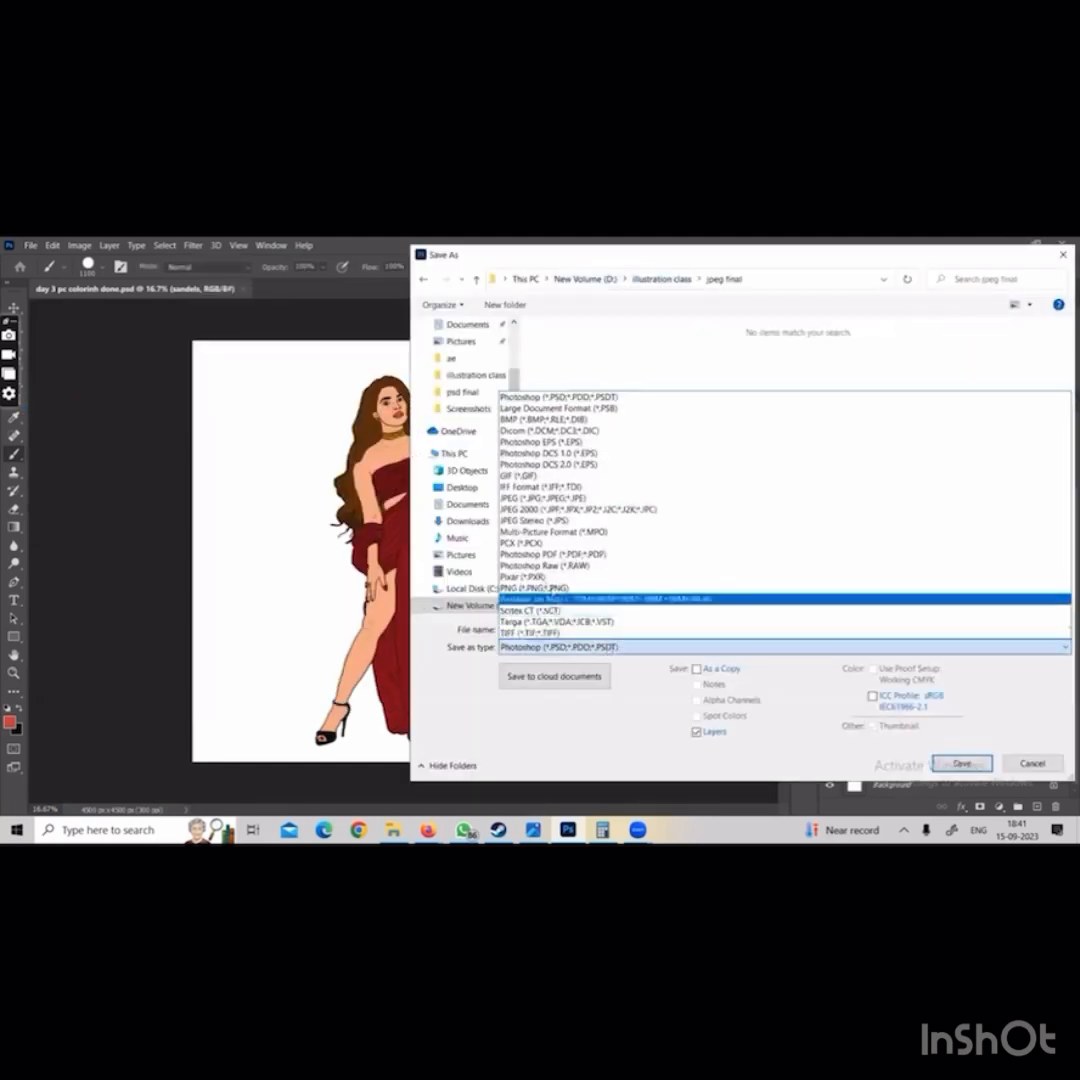
left_click(560, 497)
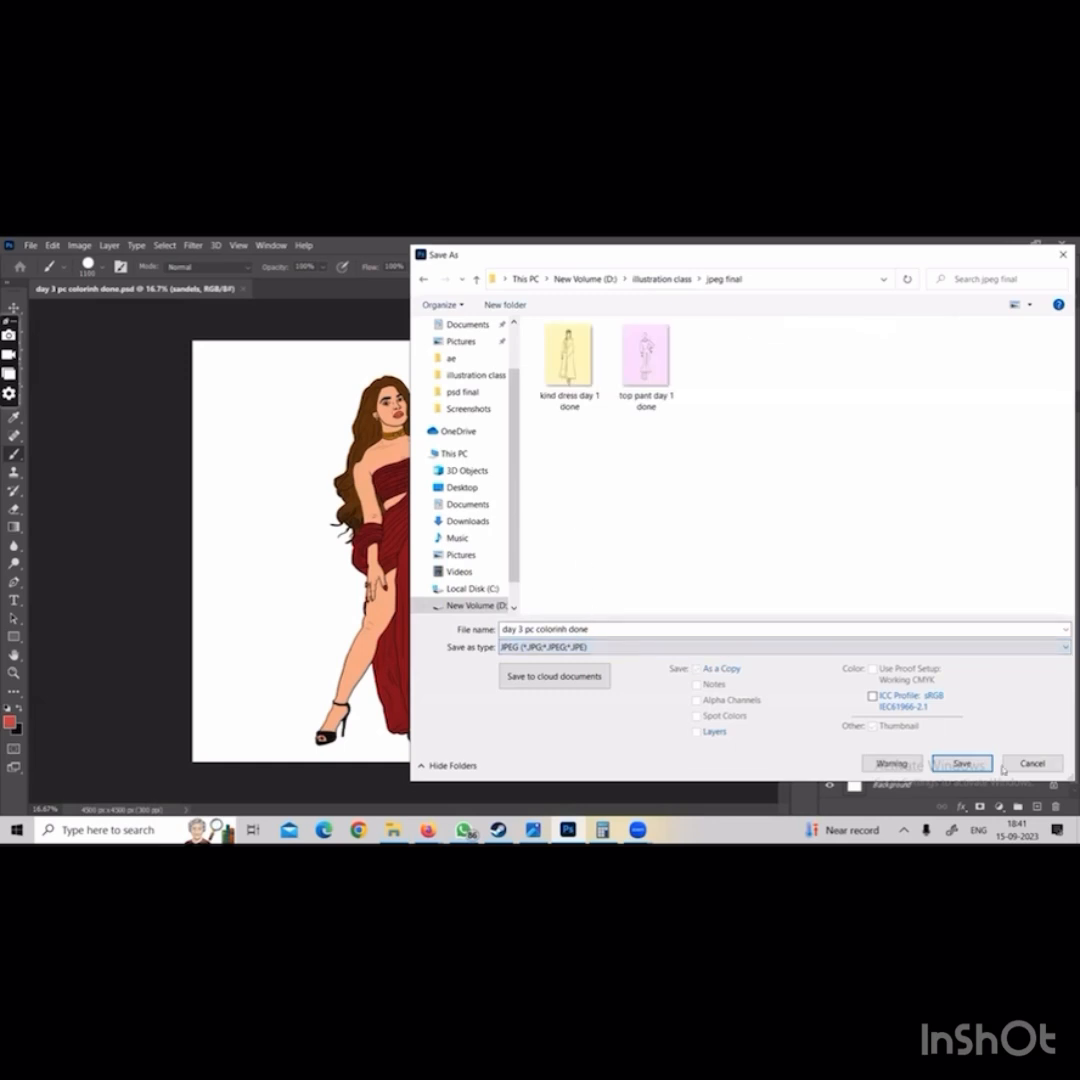
left_click(961, 763)
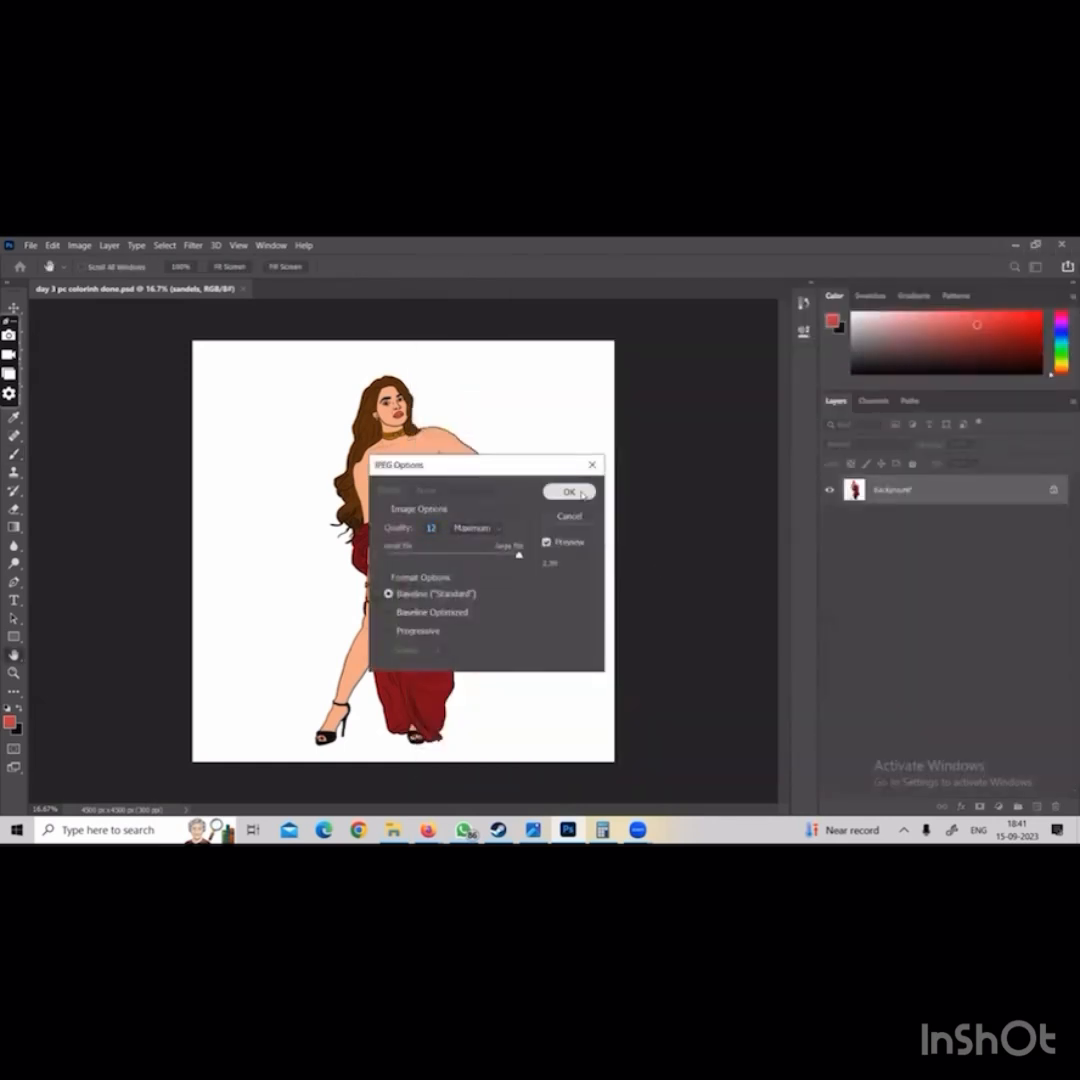
left_click(572, 492)
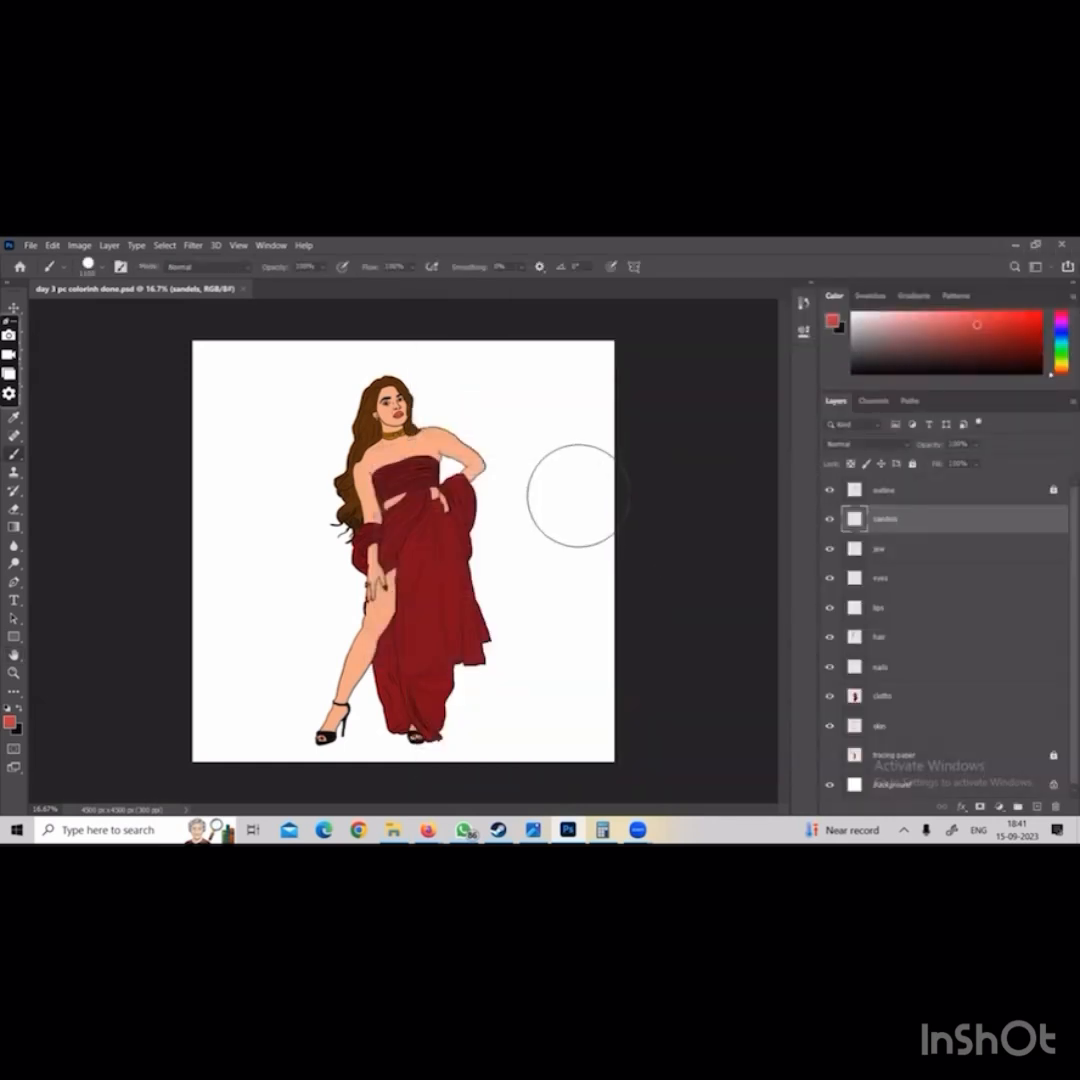
left_click(243, 290)
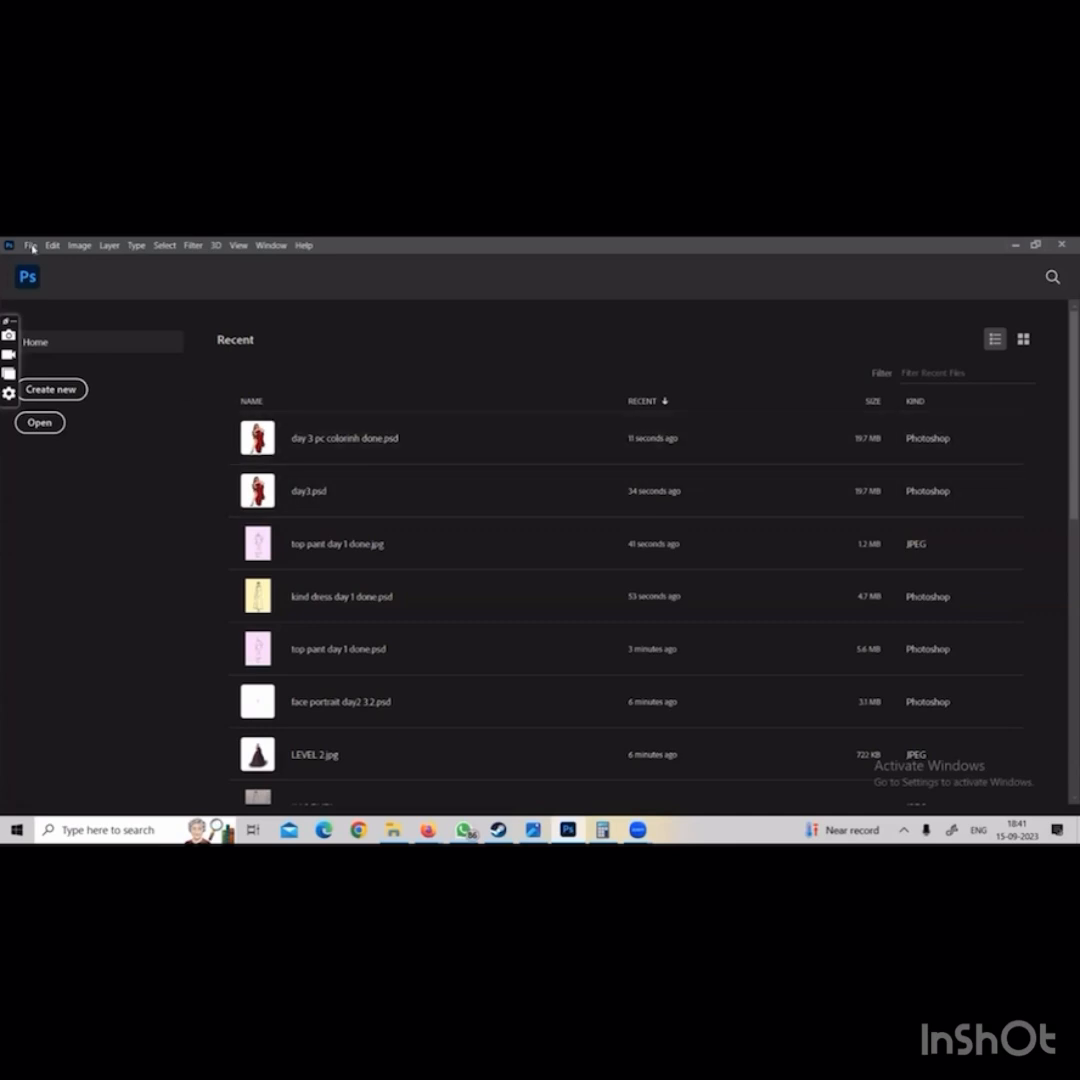
Open day 3 pc colorinh done.psd from the psd final folder to check its layers, and close it again
left_click(30, 245)
left_click(38, 272)
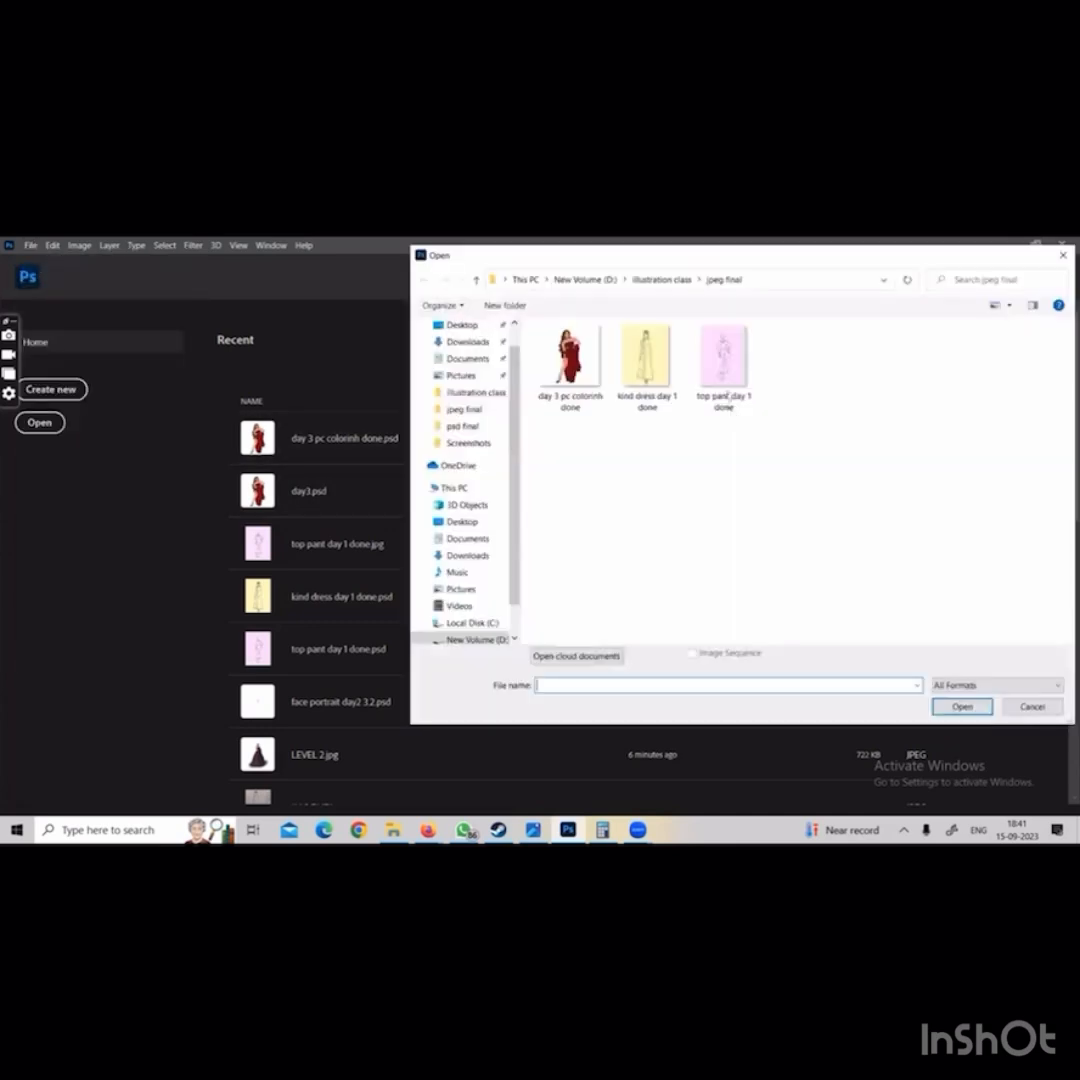
left_click(661, 279)
double_click(646, 355)
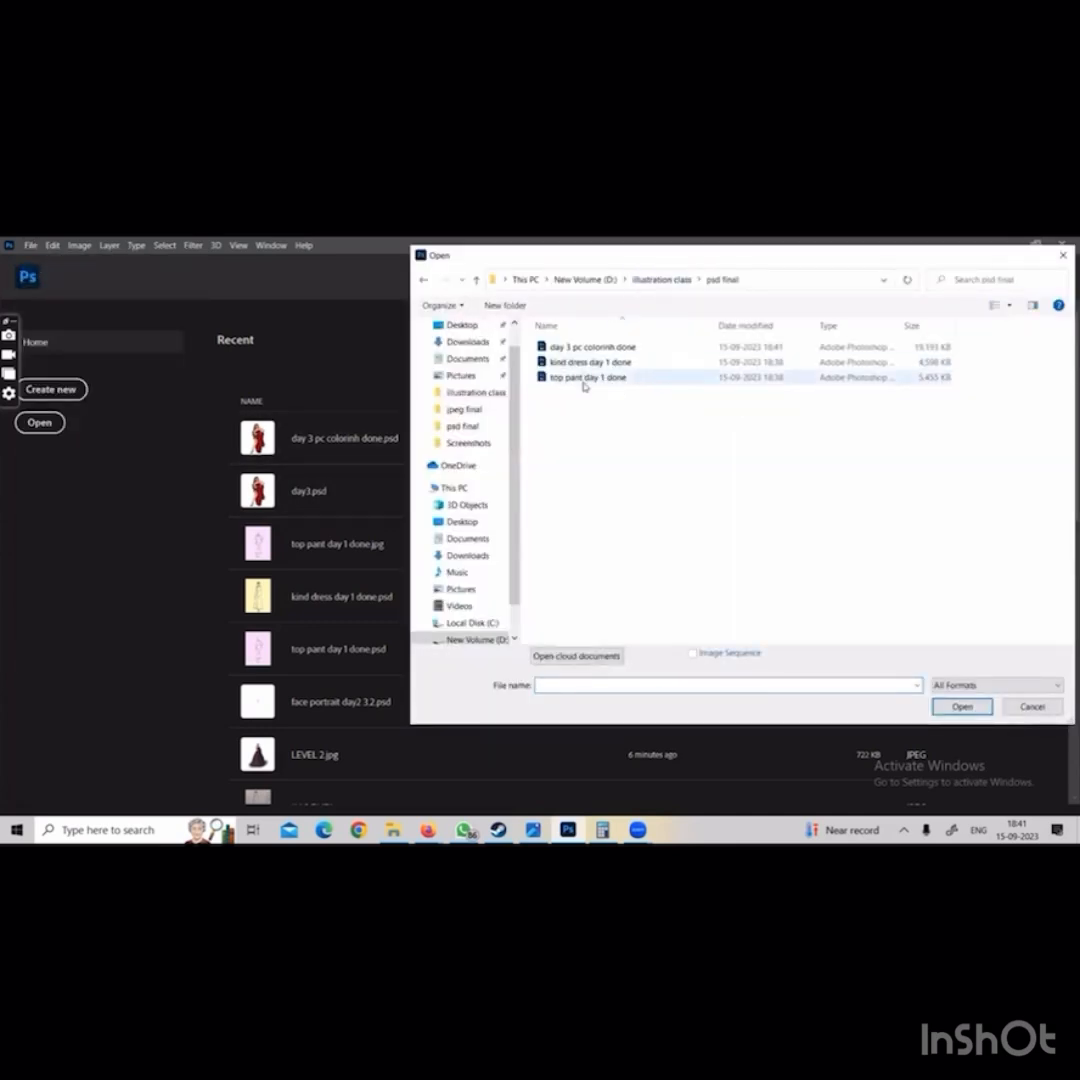
double_click(588, 347)
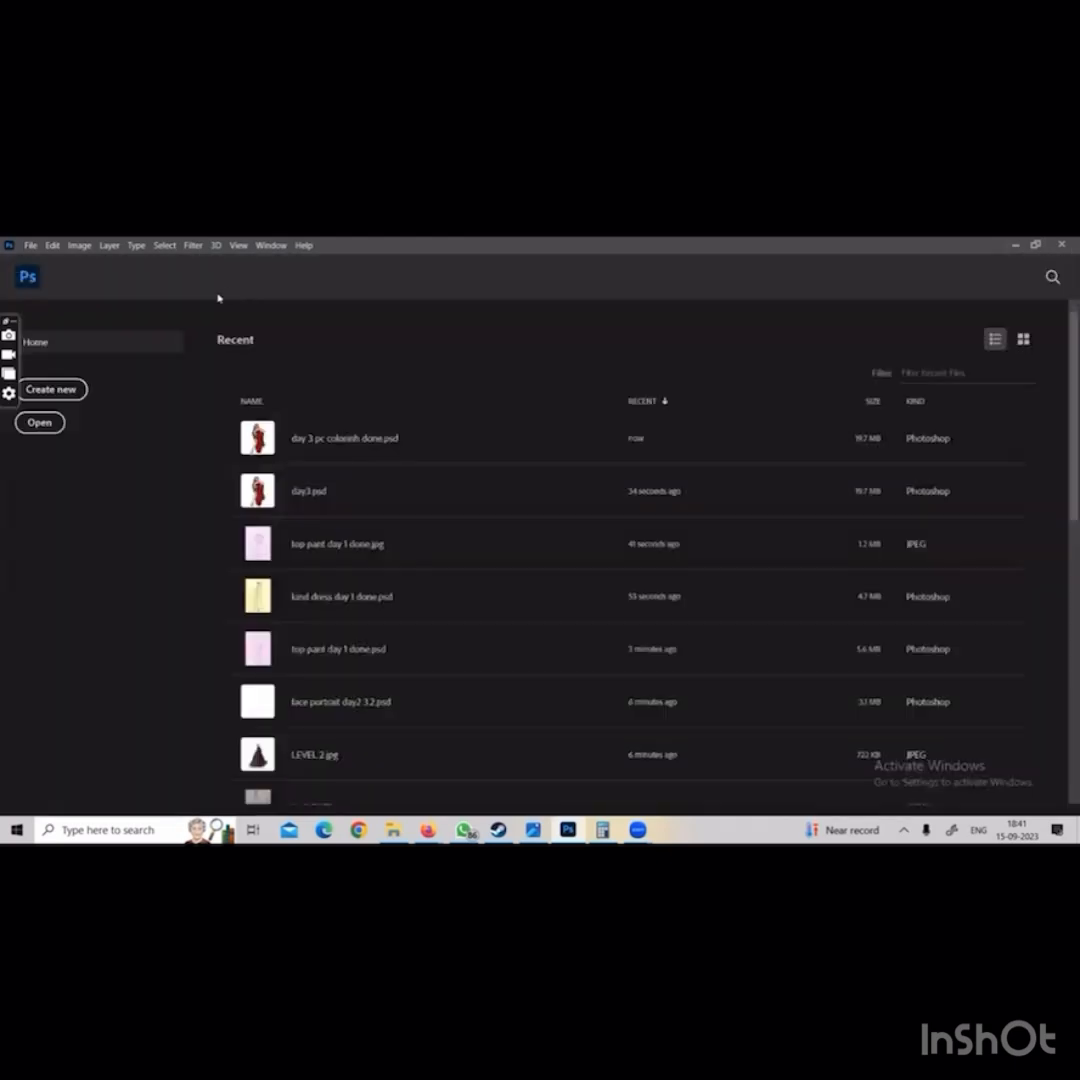
left_click(238, 290)
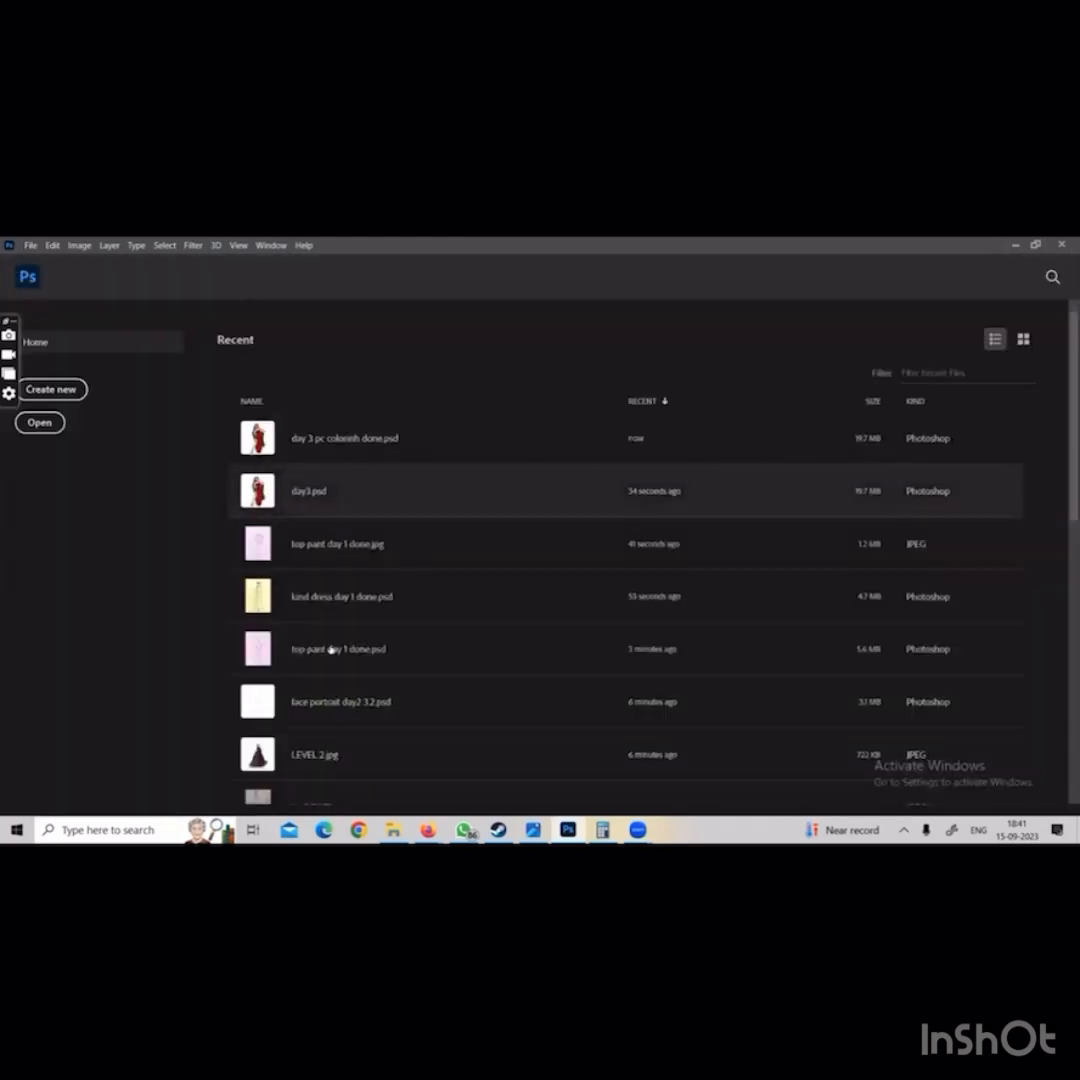
Open day 3 pc colorinh done.jpg from the jpeg final folder to compare its layers with the PSD
left_click(31, 245)
left_click(45, 272)
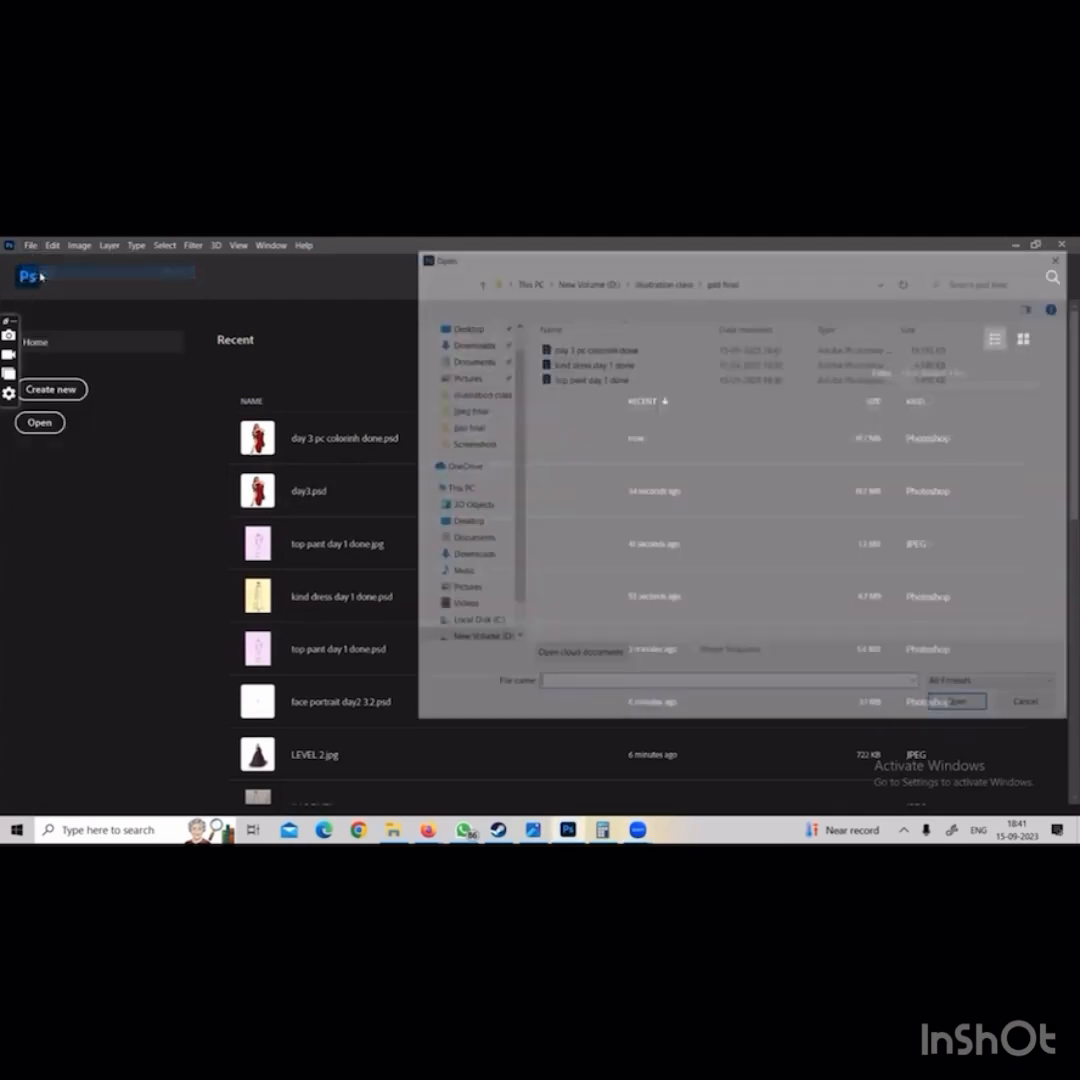
left_click(639, 281)
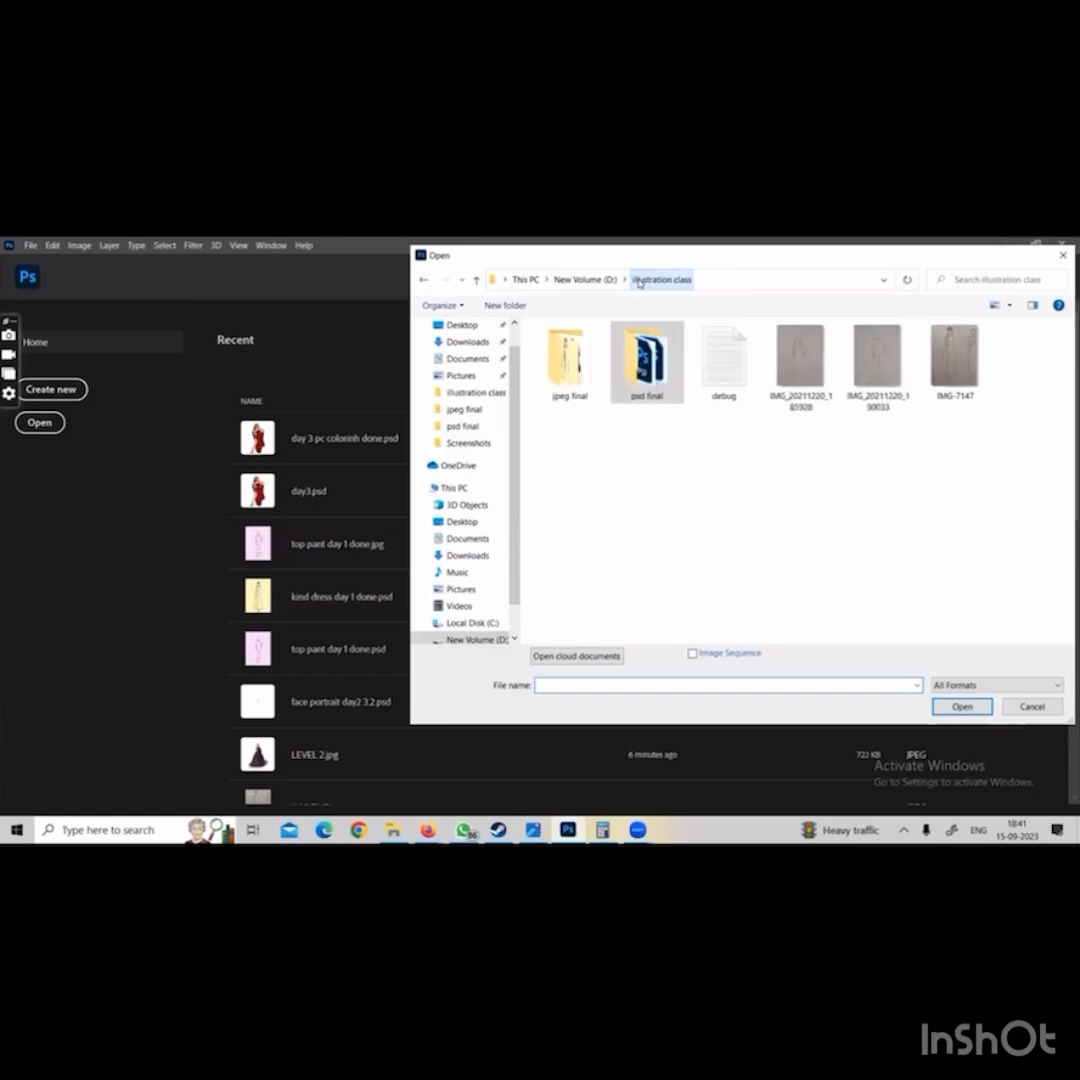
left_click(558, 373)
double_click(558, 368)
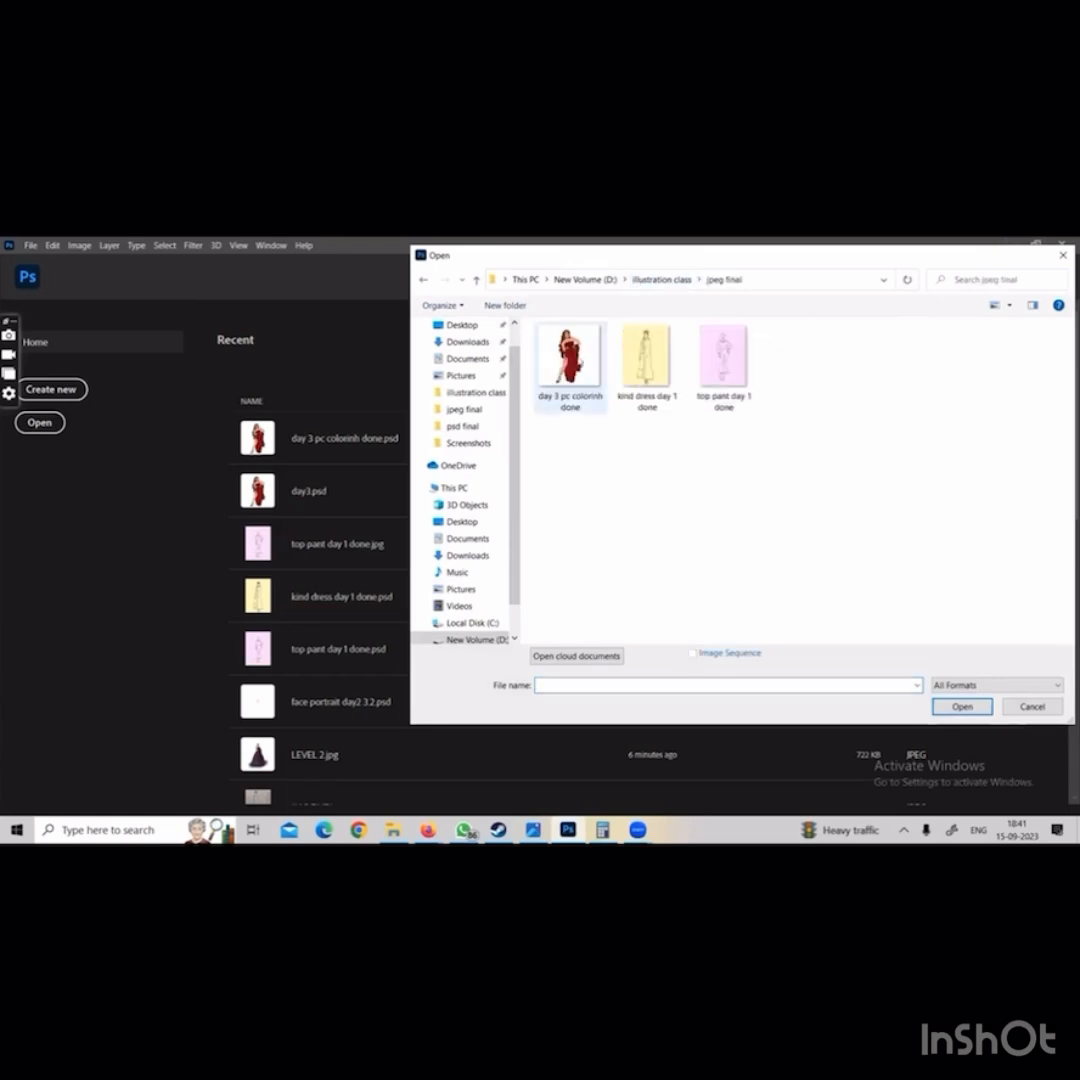
double_click(569, 362)
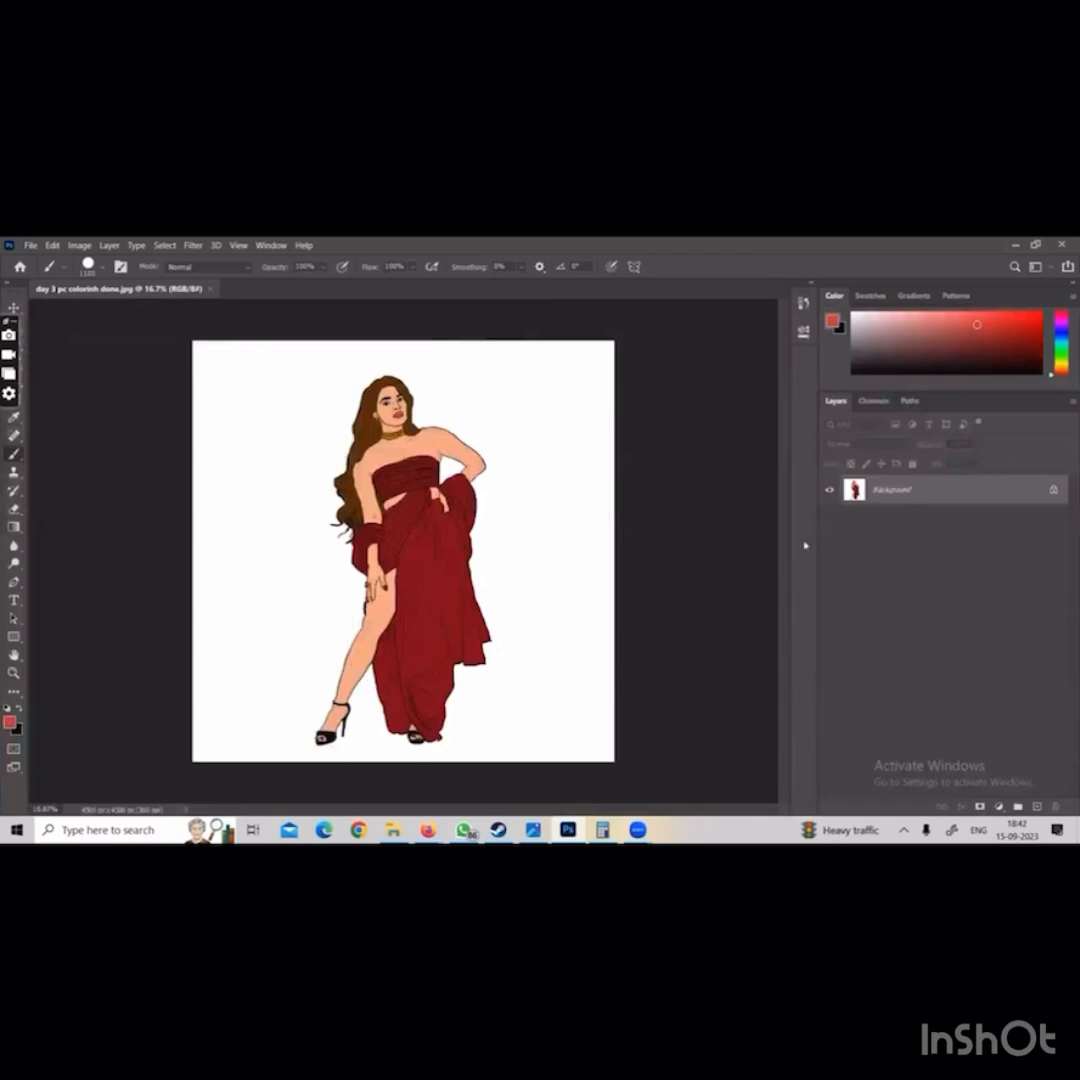
Paint a broad red test stroke across the figure in the JPEG, undo it and close the file without saving
mouse_move(240, 424)
left_mouse_down()
mouse_move(193, 470)
mouse_move(415, 542)
mouse_move(653, 571)
left_mouse_up()
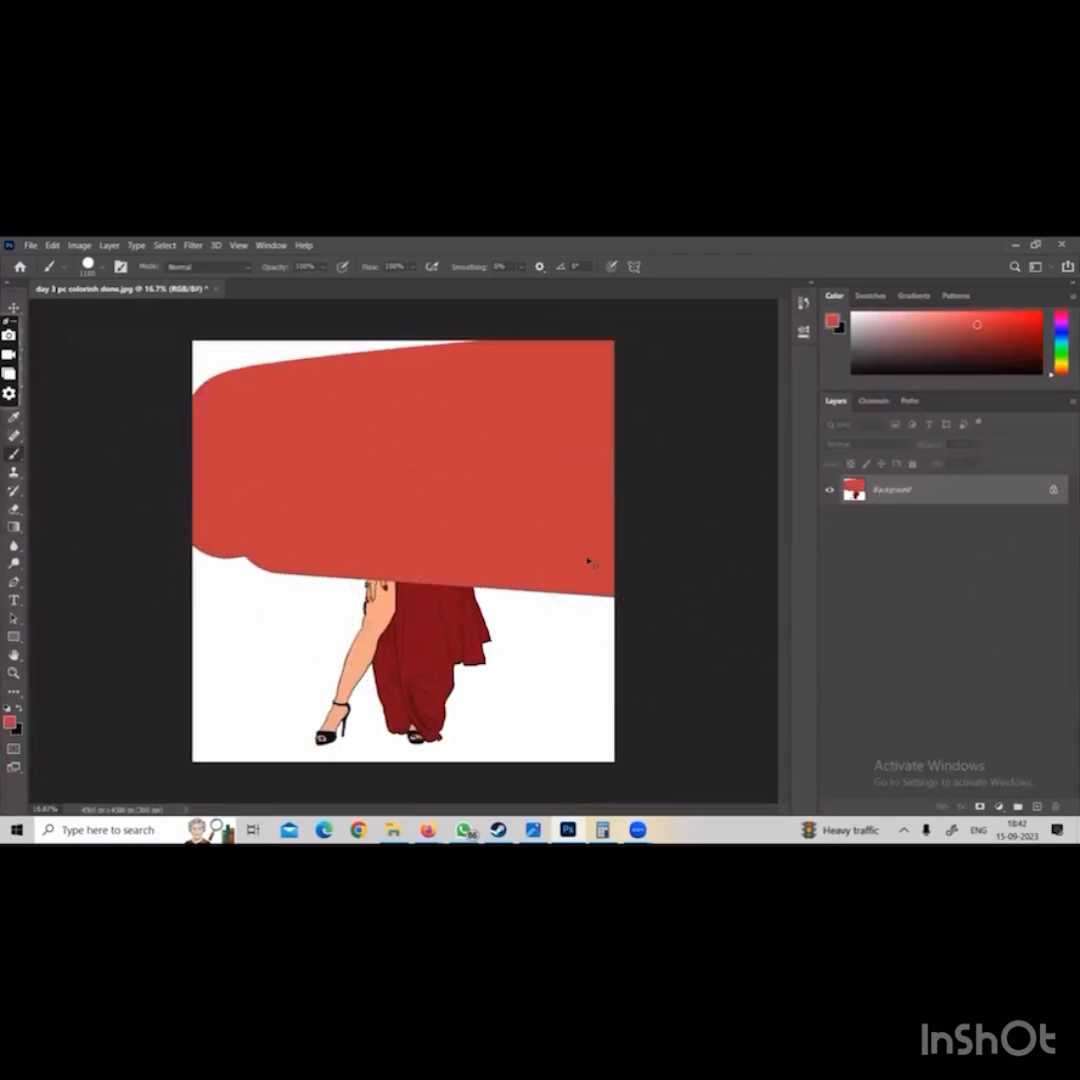
key("ctrl+z")
key("ctrl+z")
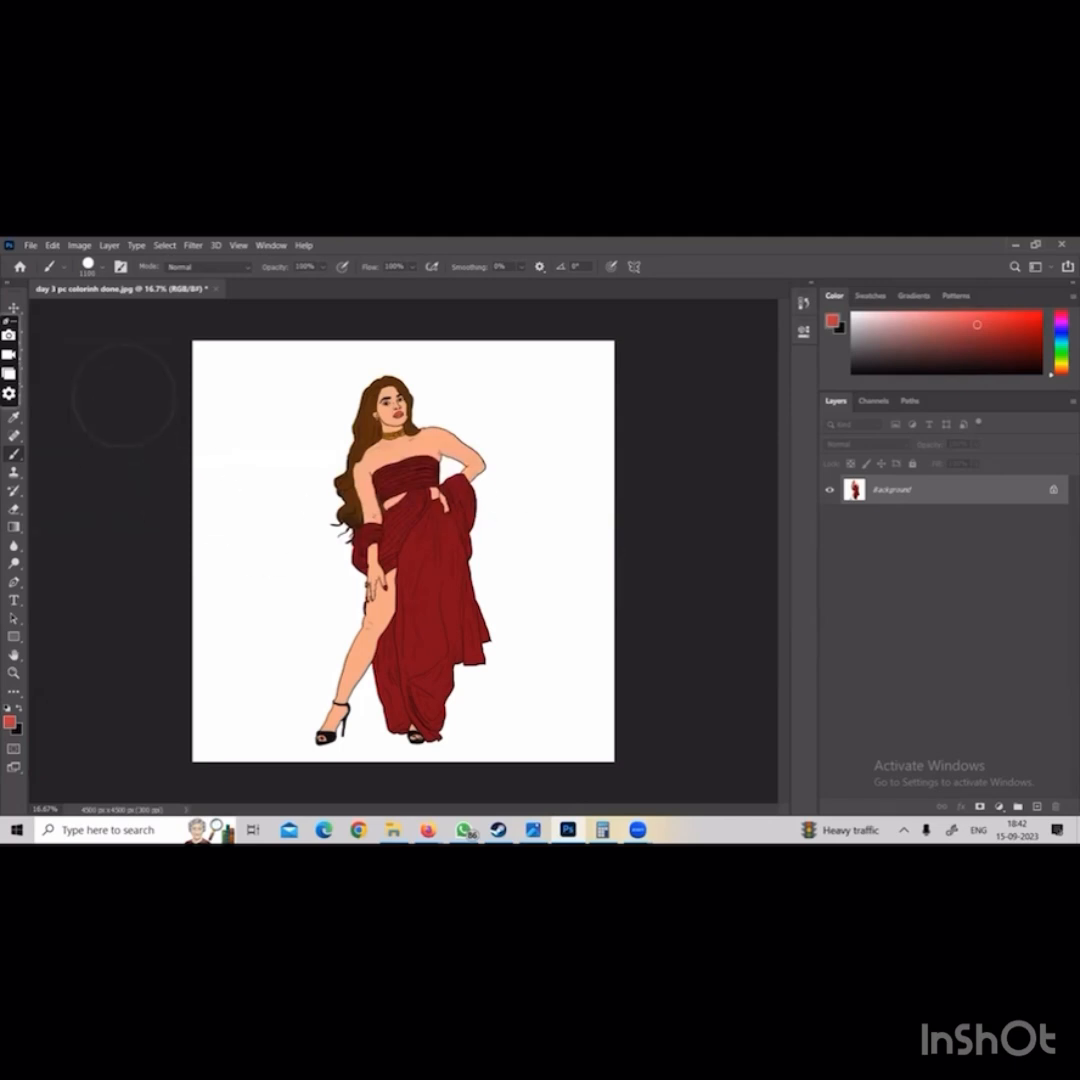
left_click(216, 290)
left_click(559, 468)
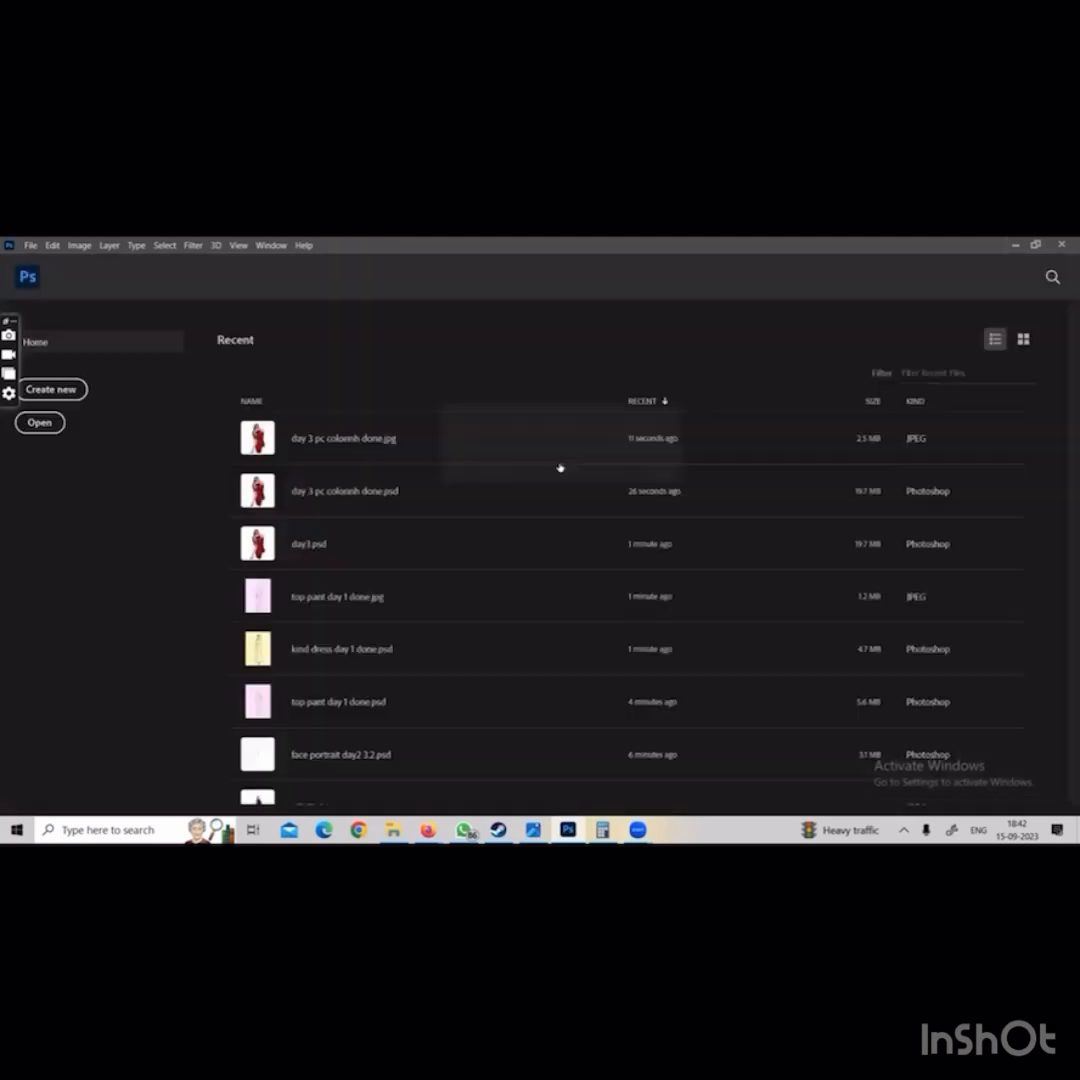
Switch to File Explorer, examine the contents of the jpeg final and psd final folders, and minimize the window
left_click(392, 828)
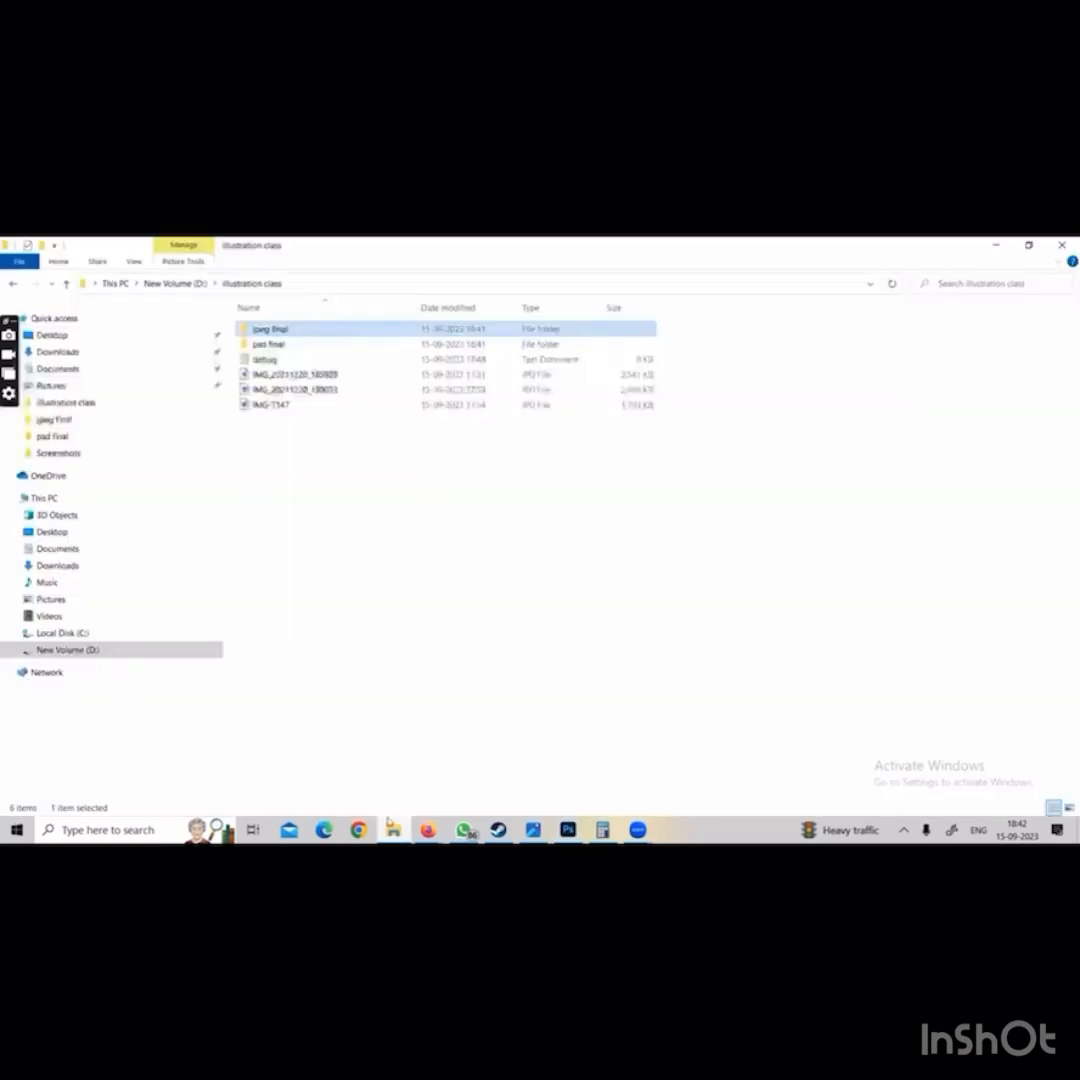
double_click(280, 332)
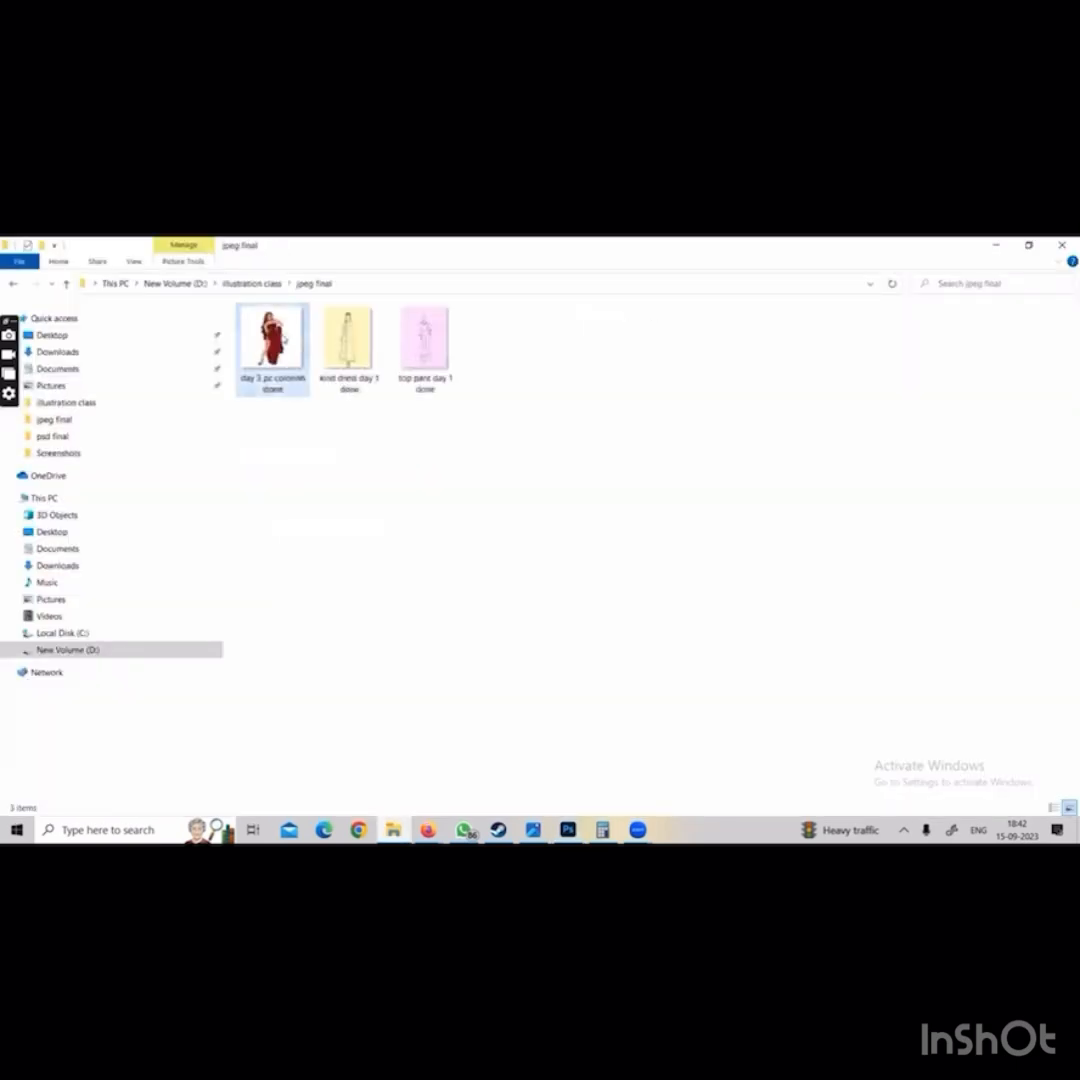
left_click(266, 285)
double_click(268, 347)
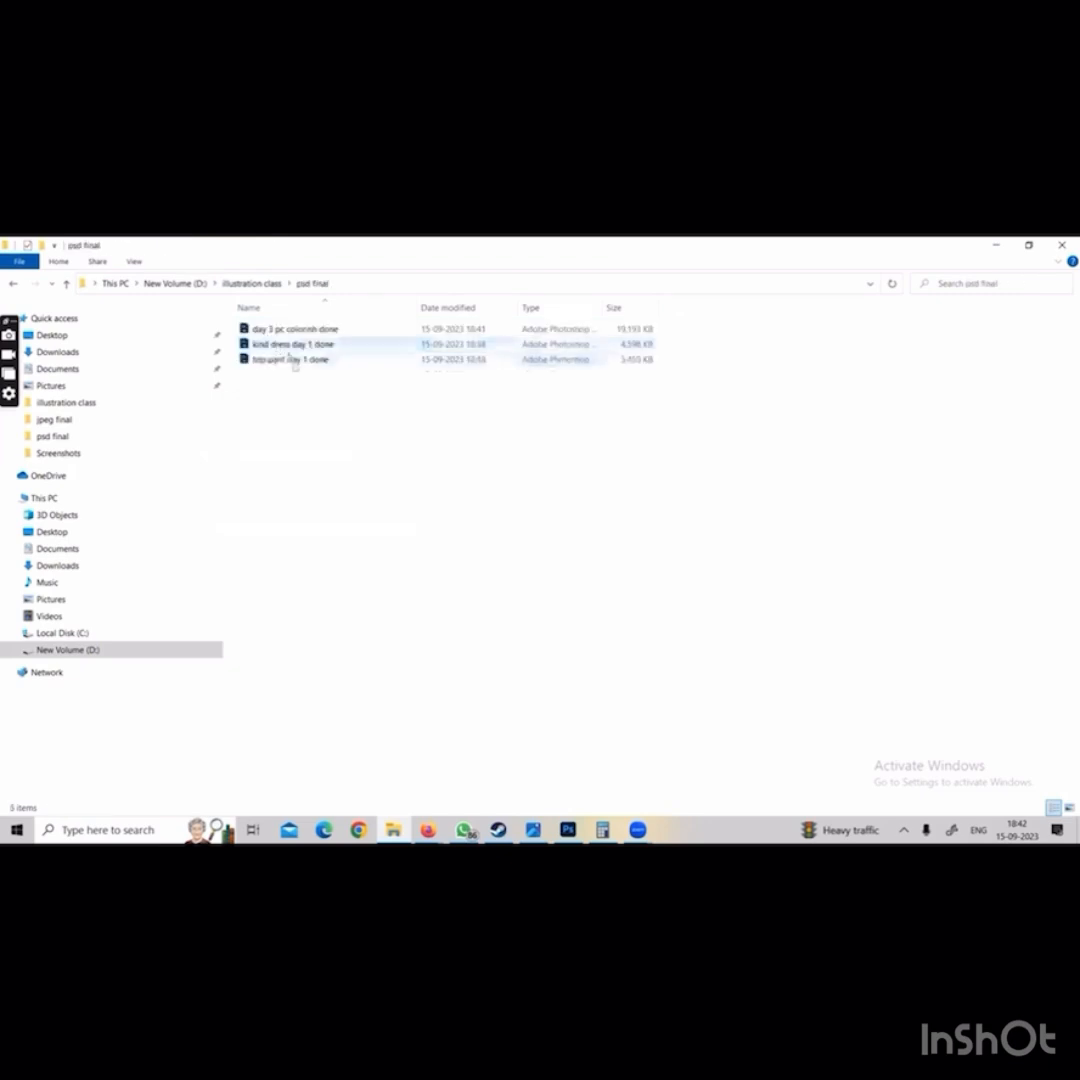
left_click(266, 285)
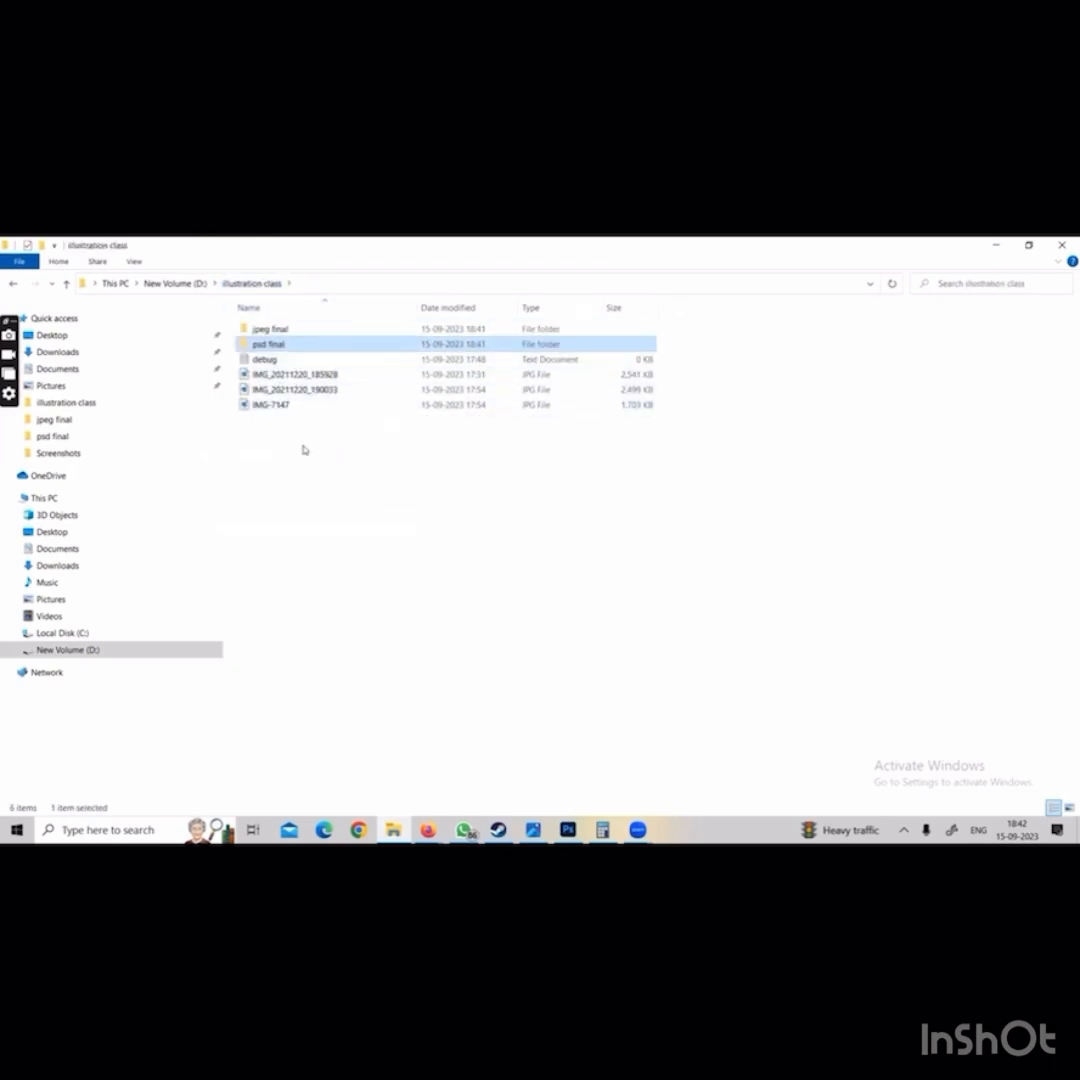
double_click(300, 345)
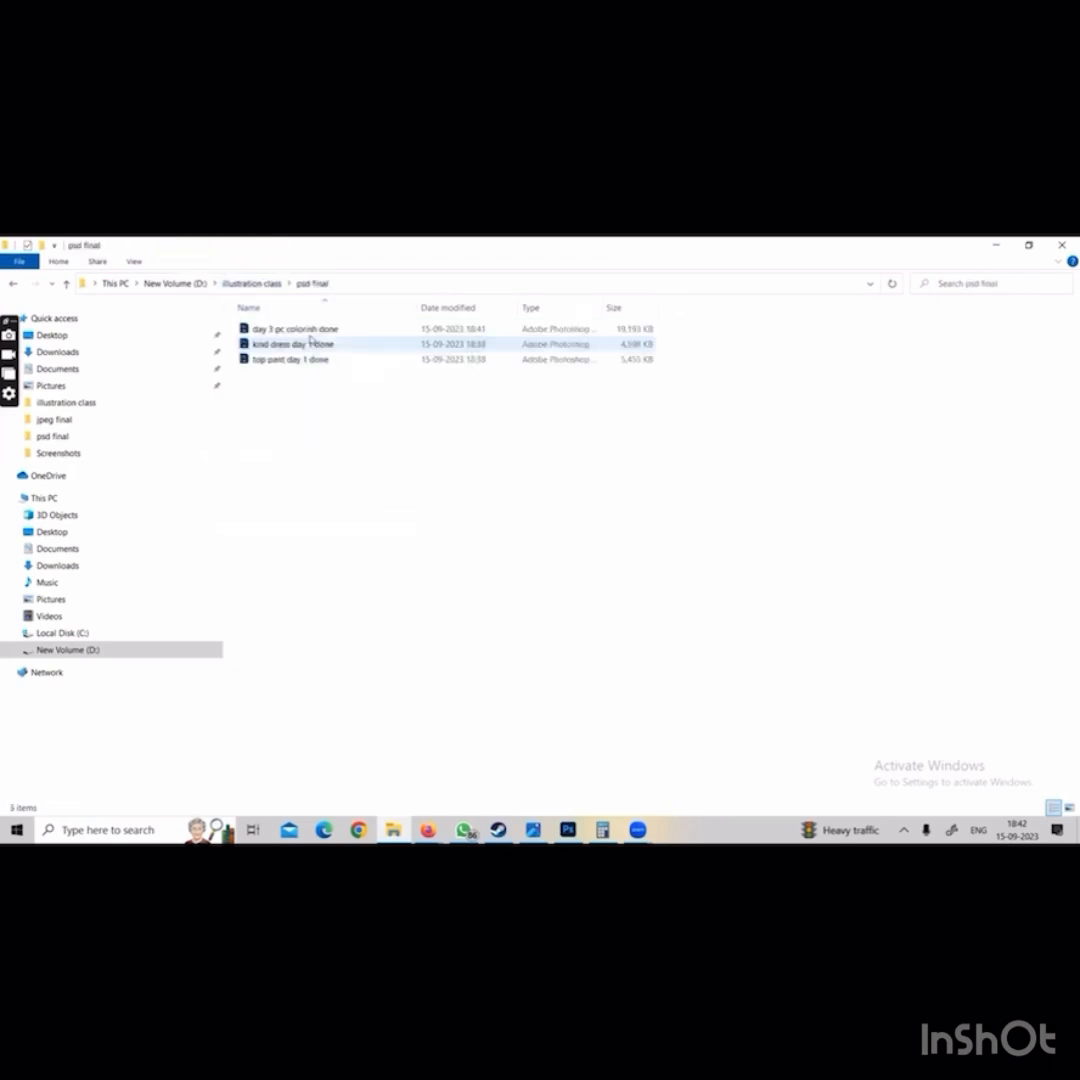
left_click(996, 246)
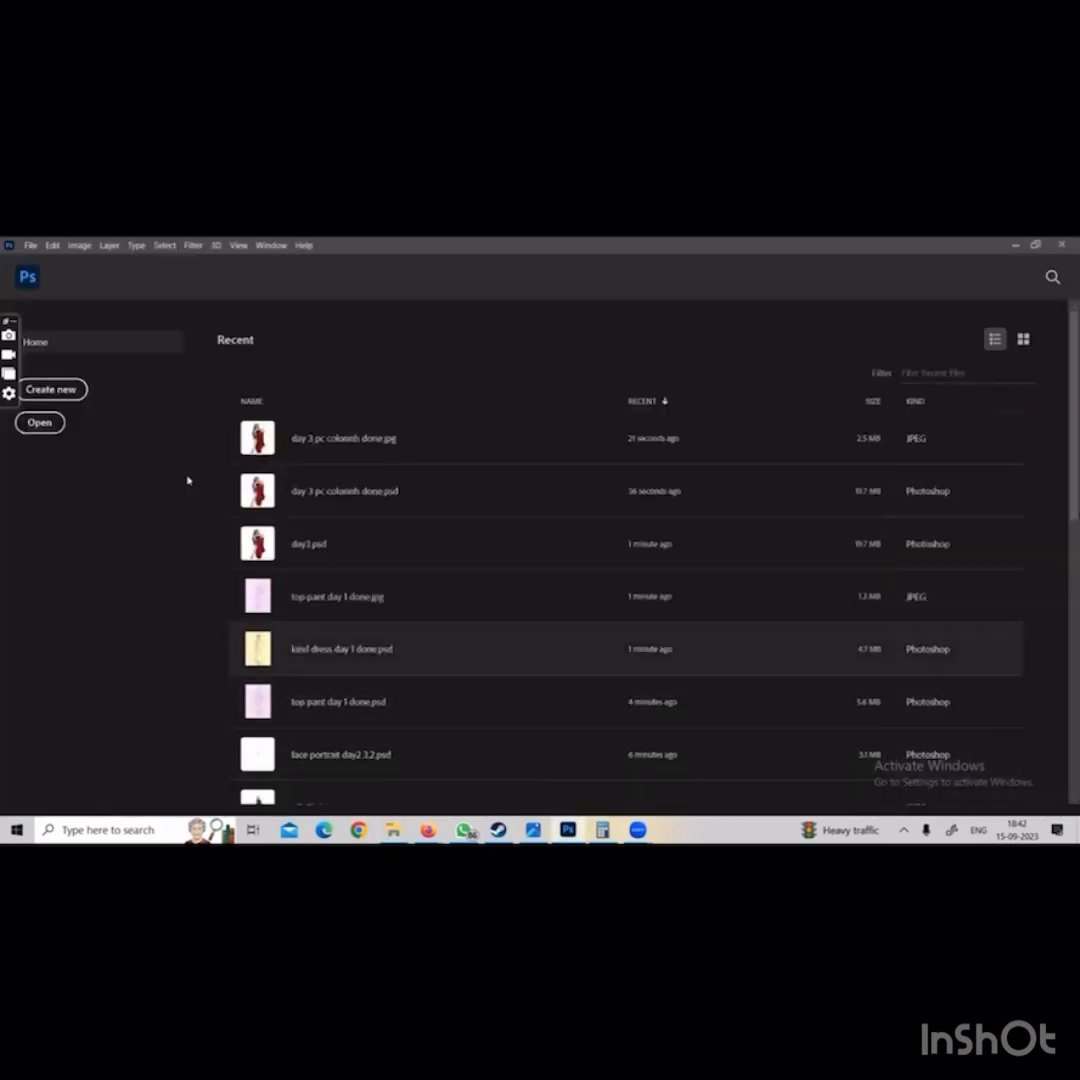
Open day 3 pc colorinh done.psd from the psd final folder of D:\illustration class
left_click(30, 245)
left_click(38, 272)
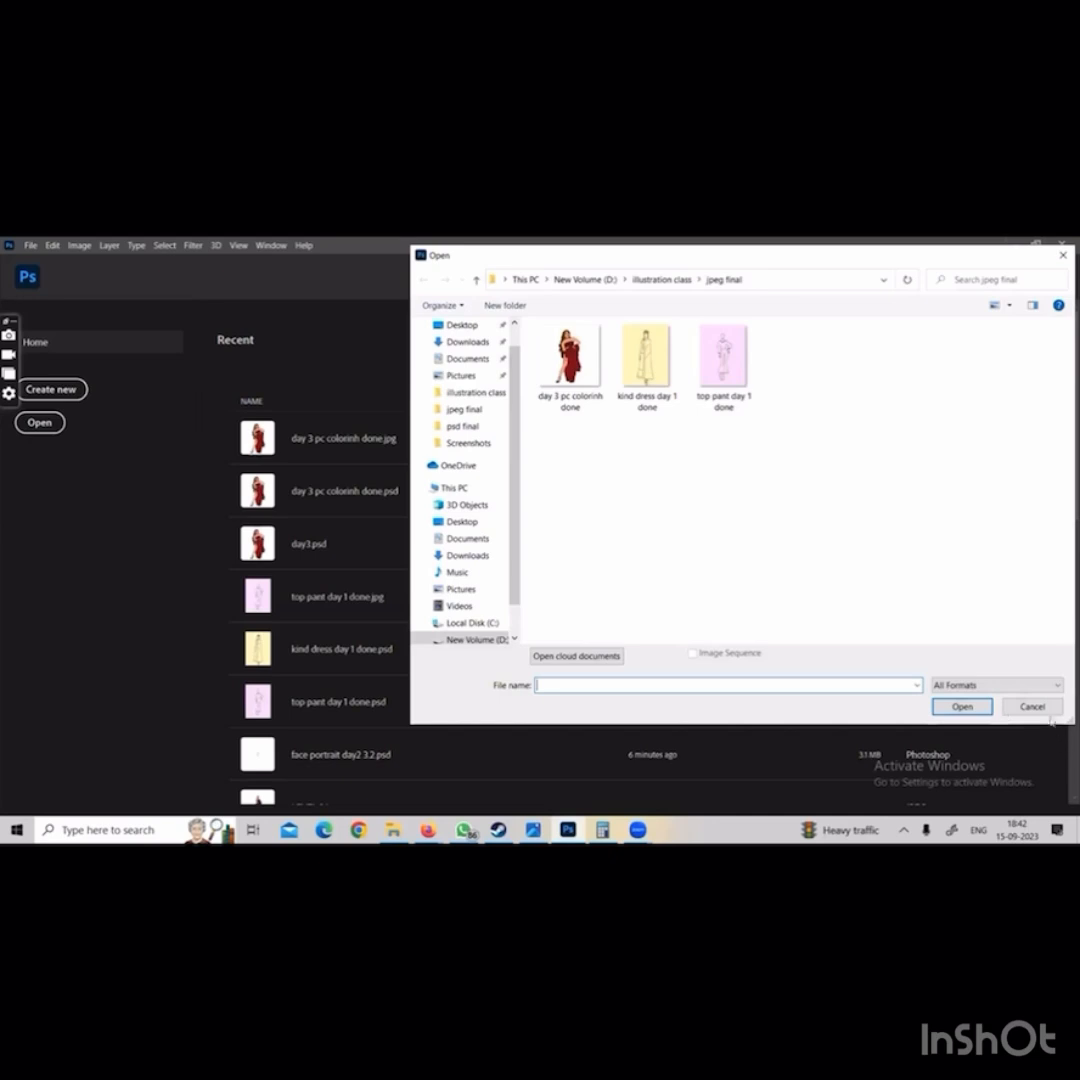
left_click(662, 280)
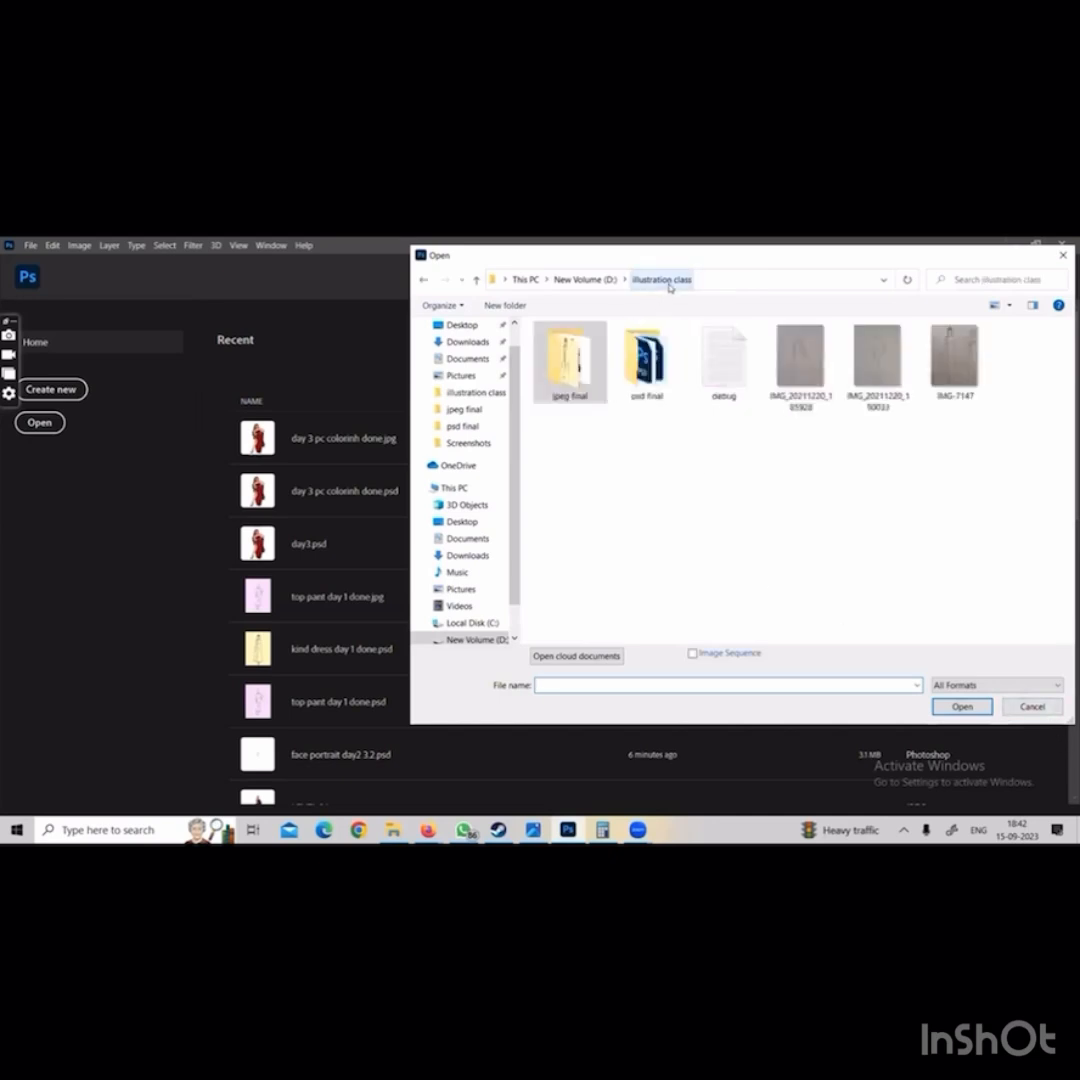
double_click(625, 352)
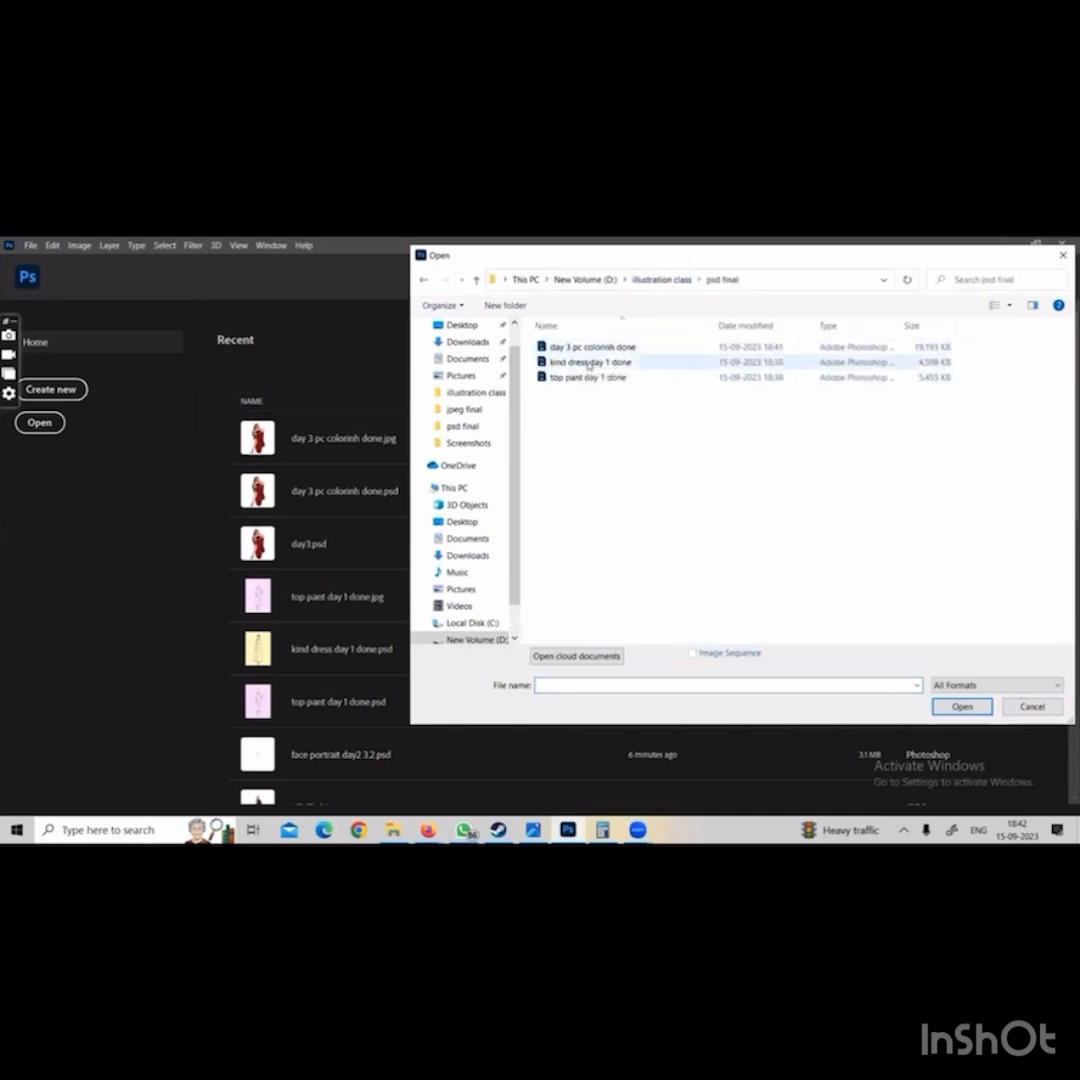
double_click(601, 350)
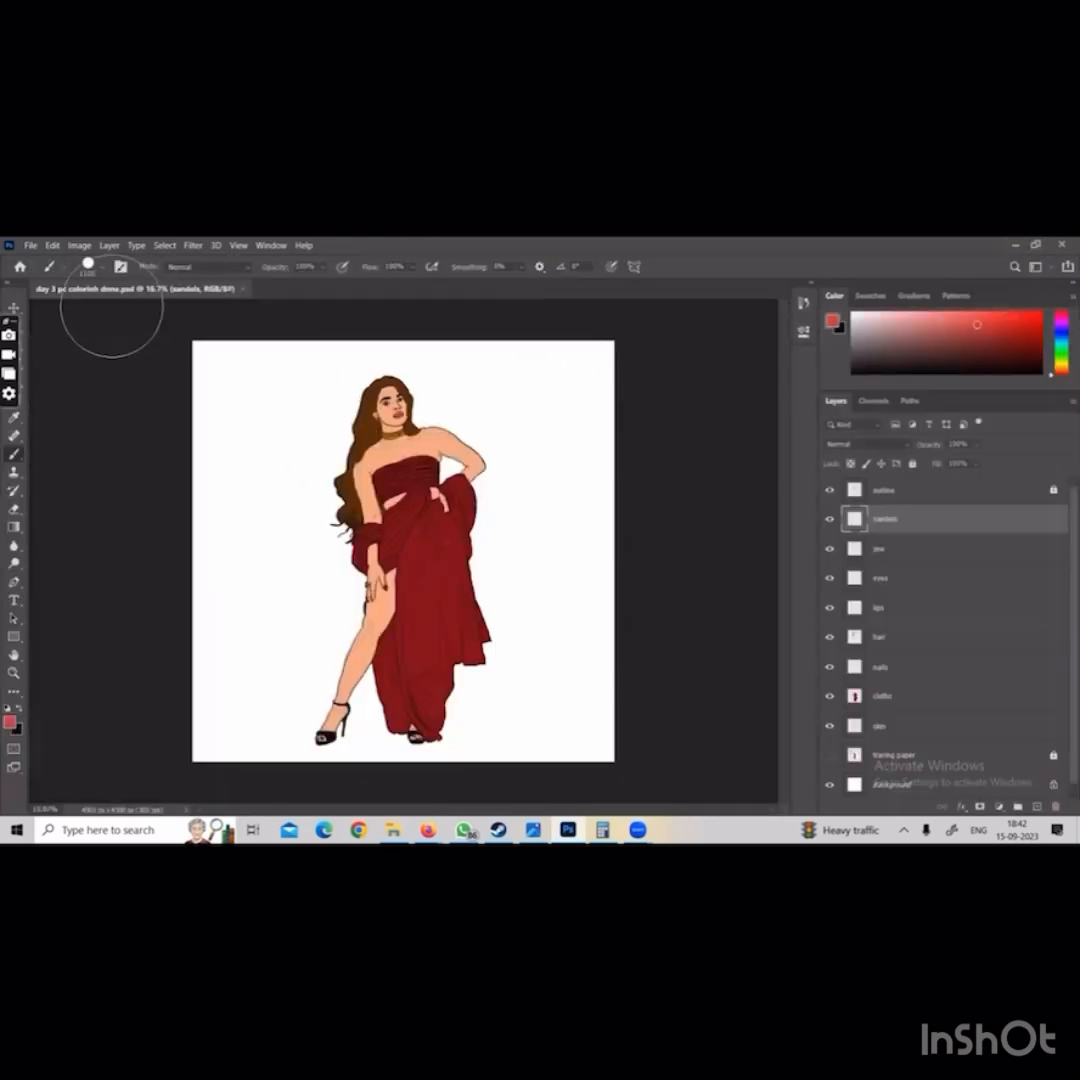
Open top pant day 1 done.psd from the psd final folder and switch back to the day 3 pc colorinh done document
left_click(31, 245)
left_click(50, 268)
double_click(583, 379)
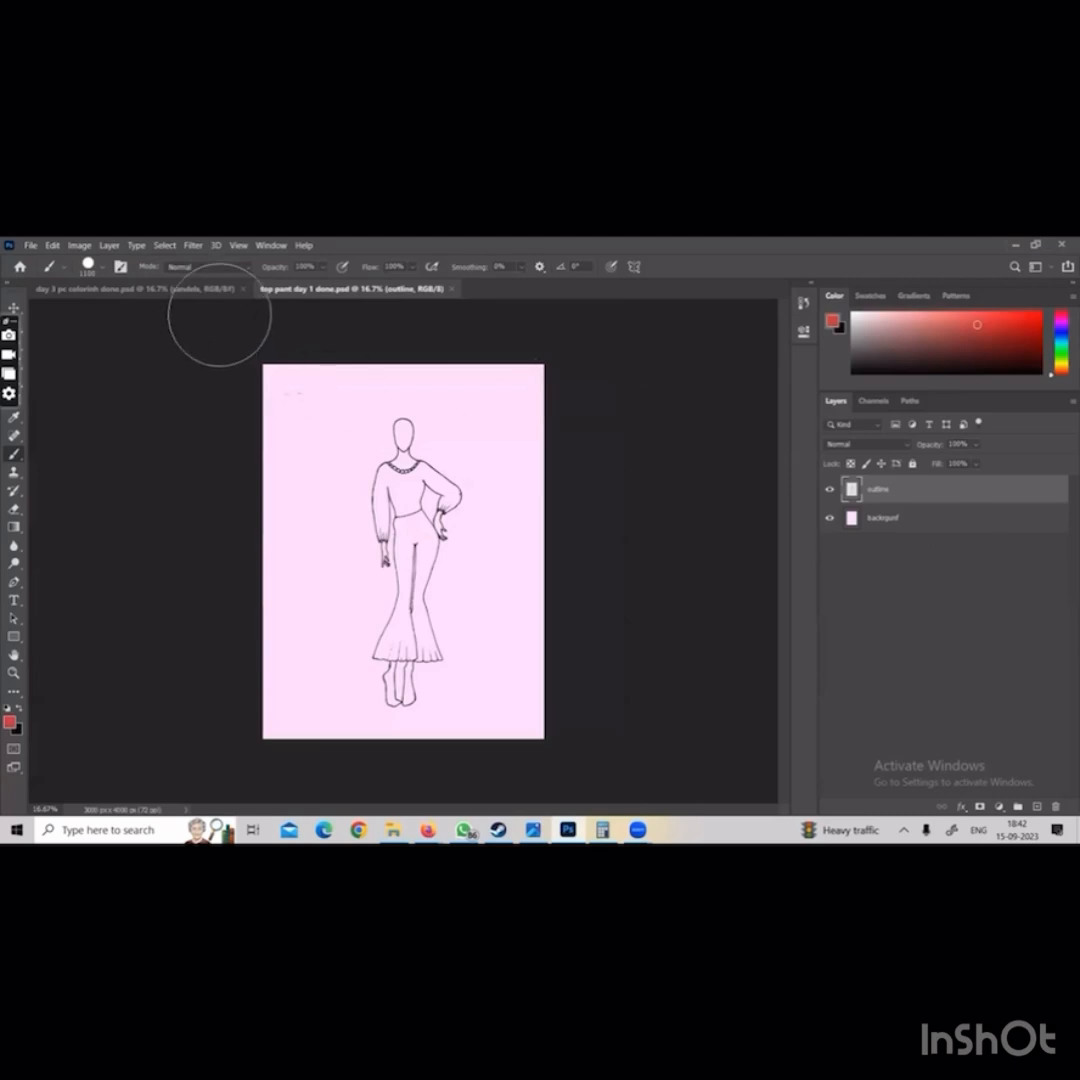
left_click(135, 288)
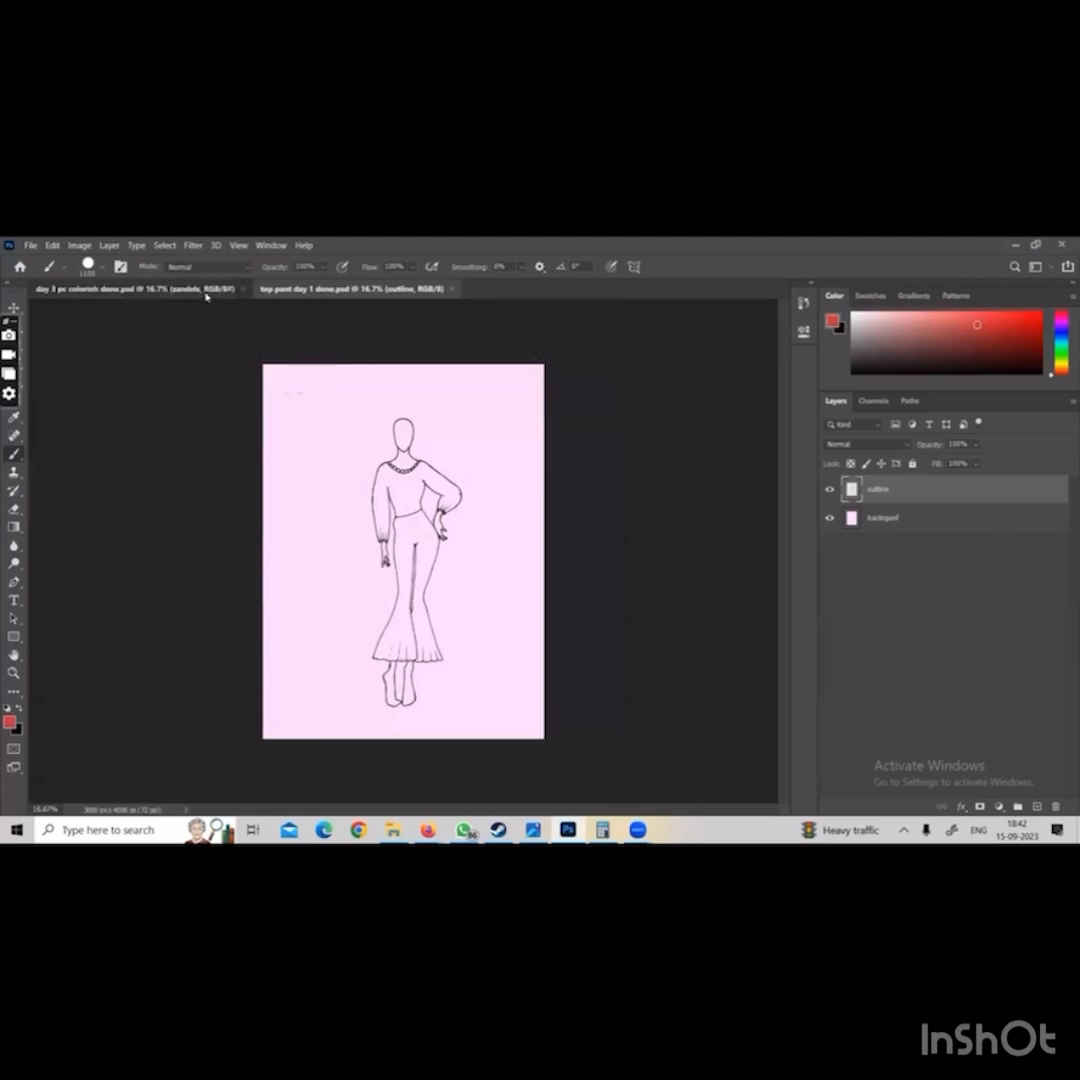
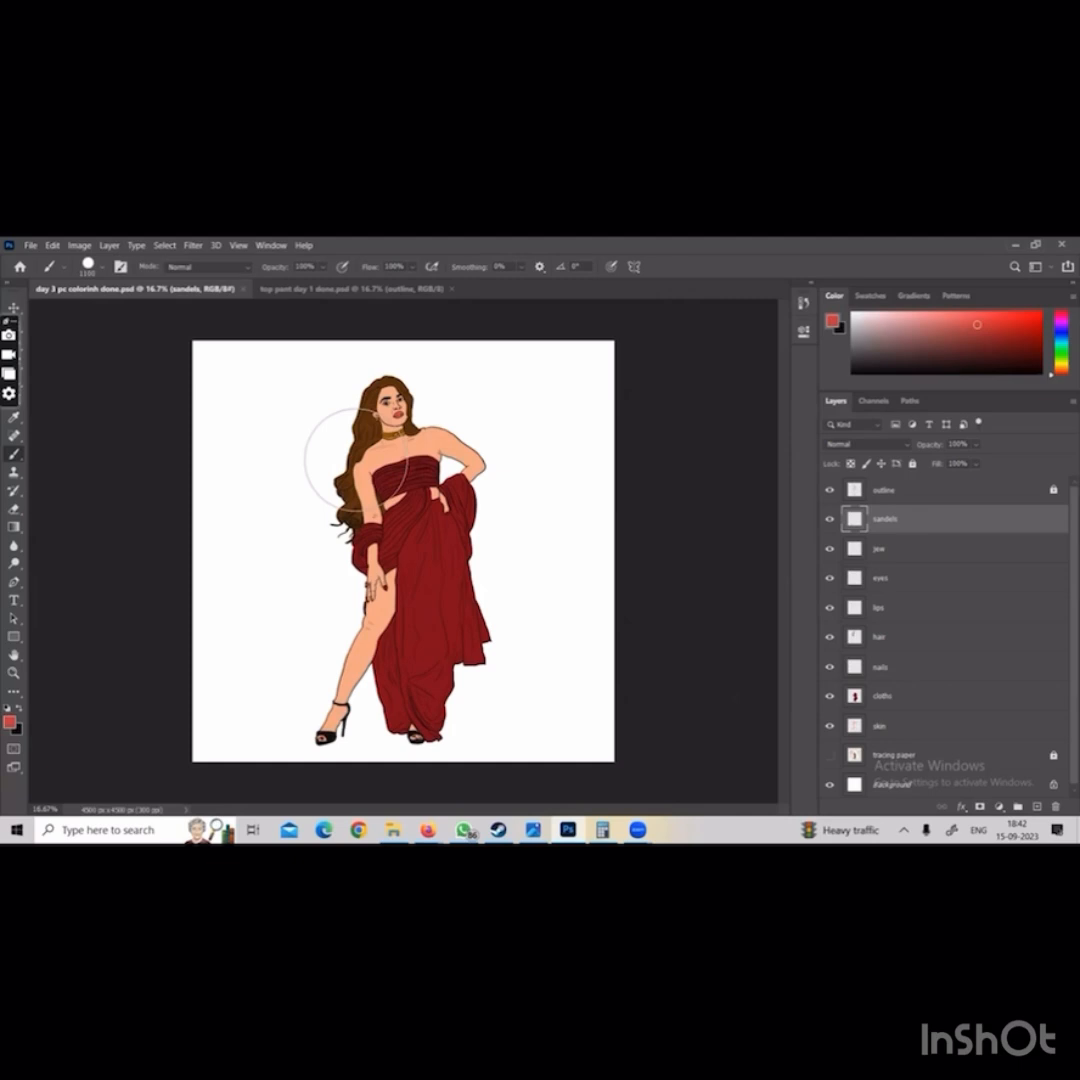
Select the cloths layer and load its painted area as a selection
left_click(754, 632)
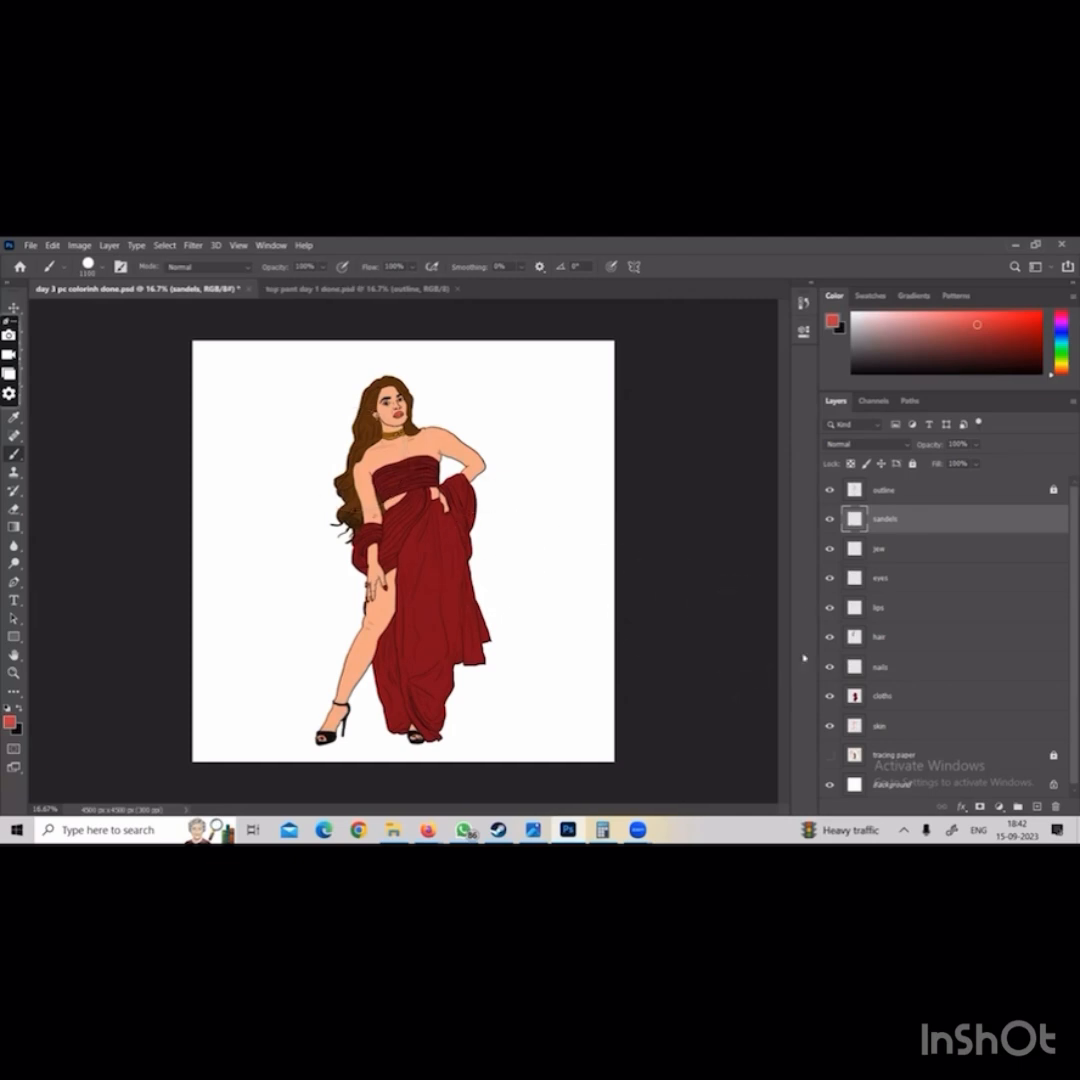
double_click(852, 699)
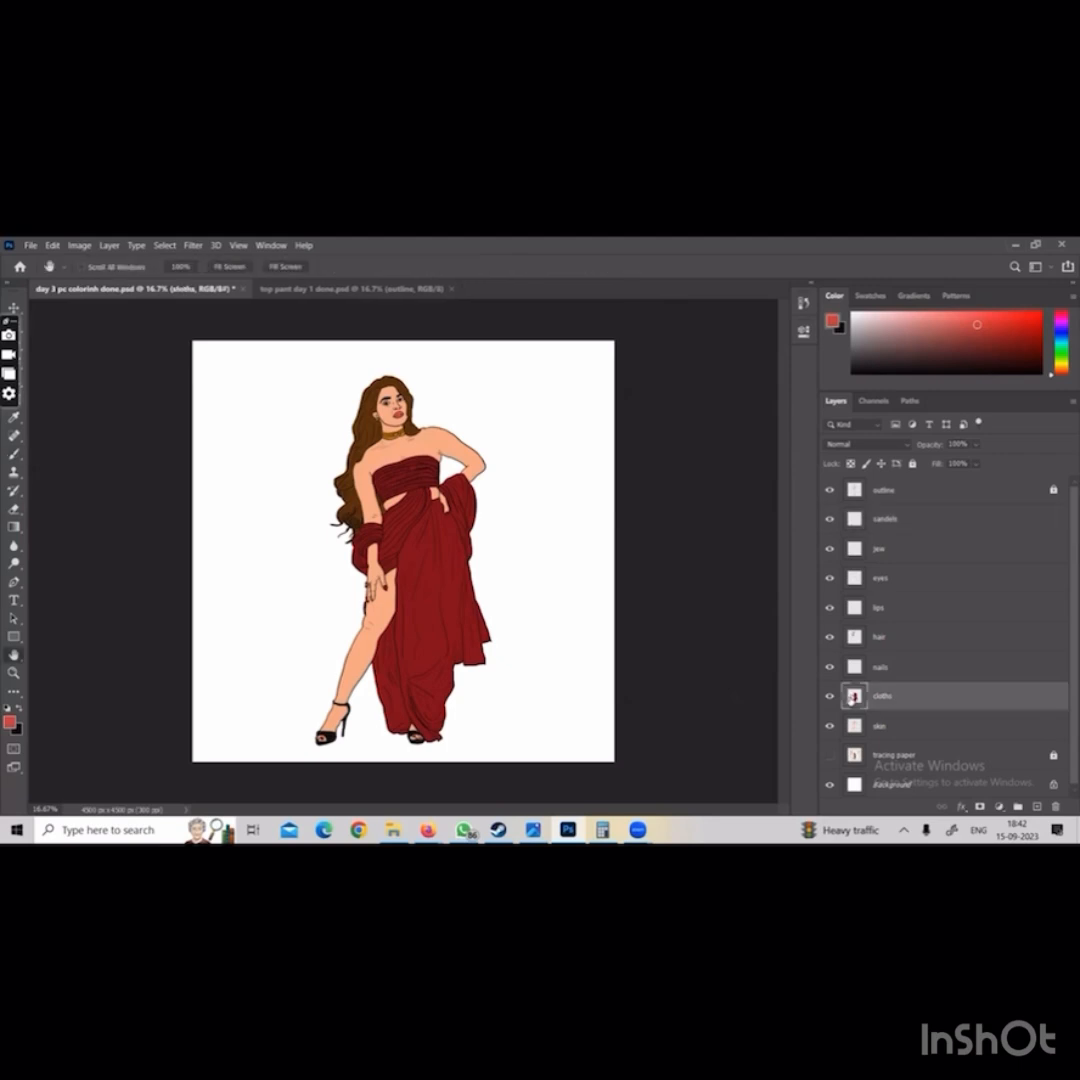
left_click(802, 302)
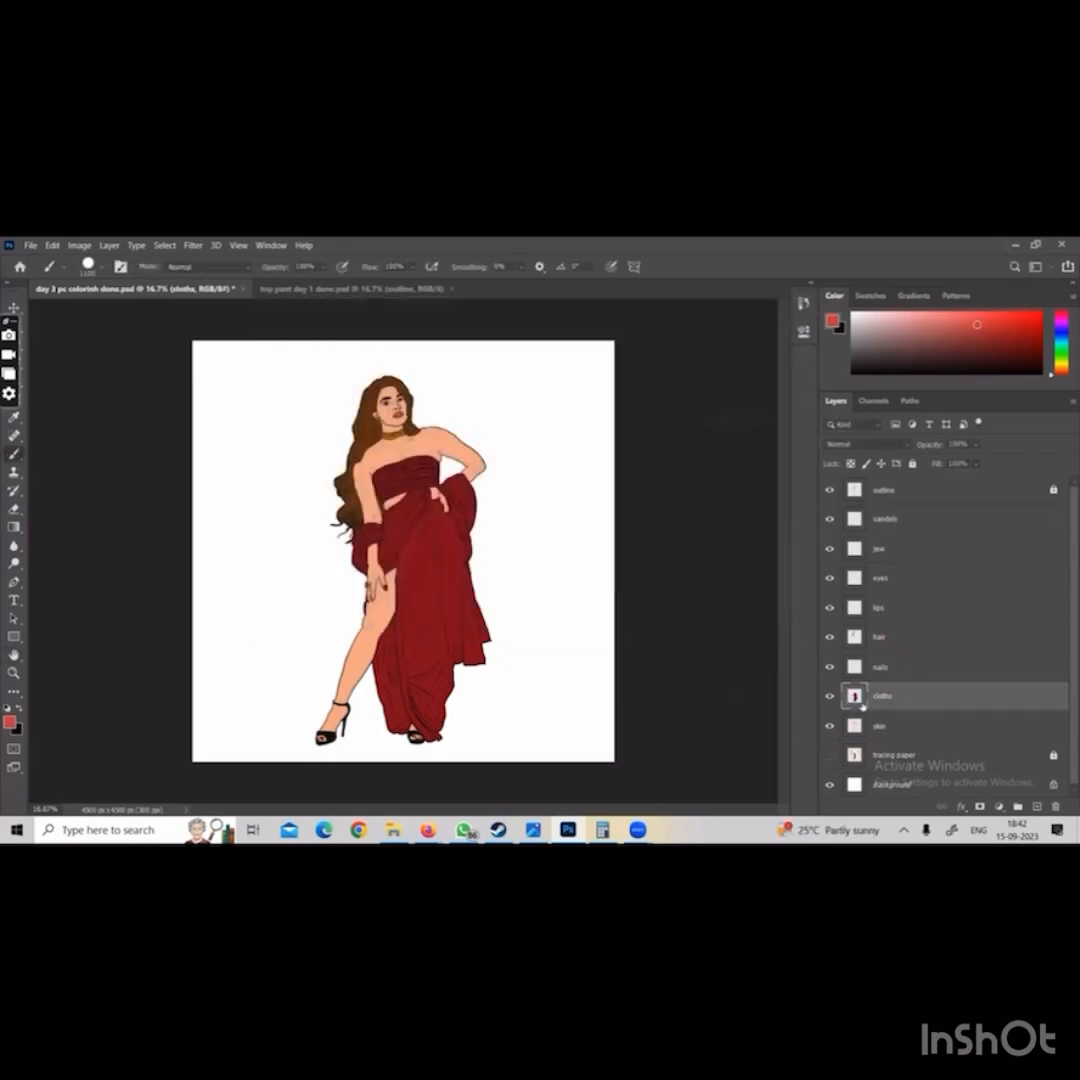
right_click(855, 703)
left_click(900, 456)
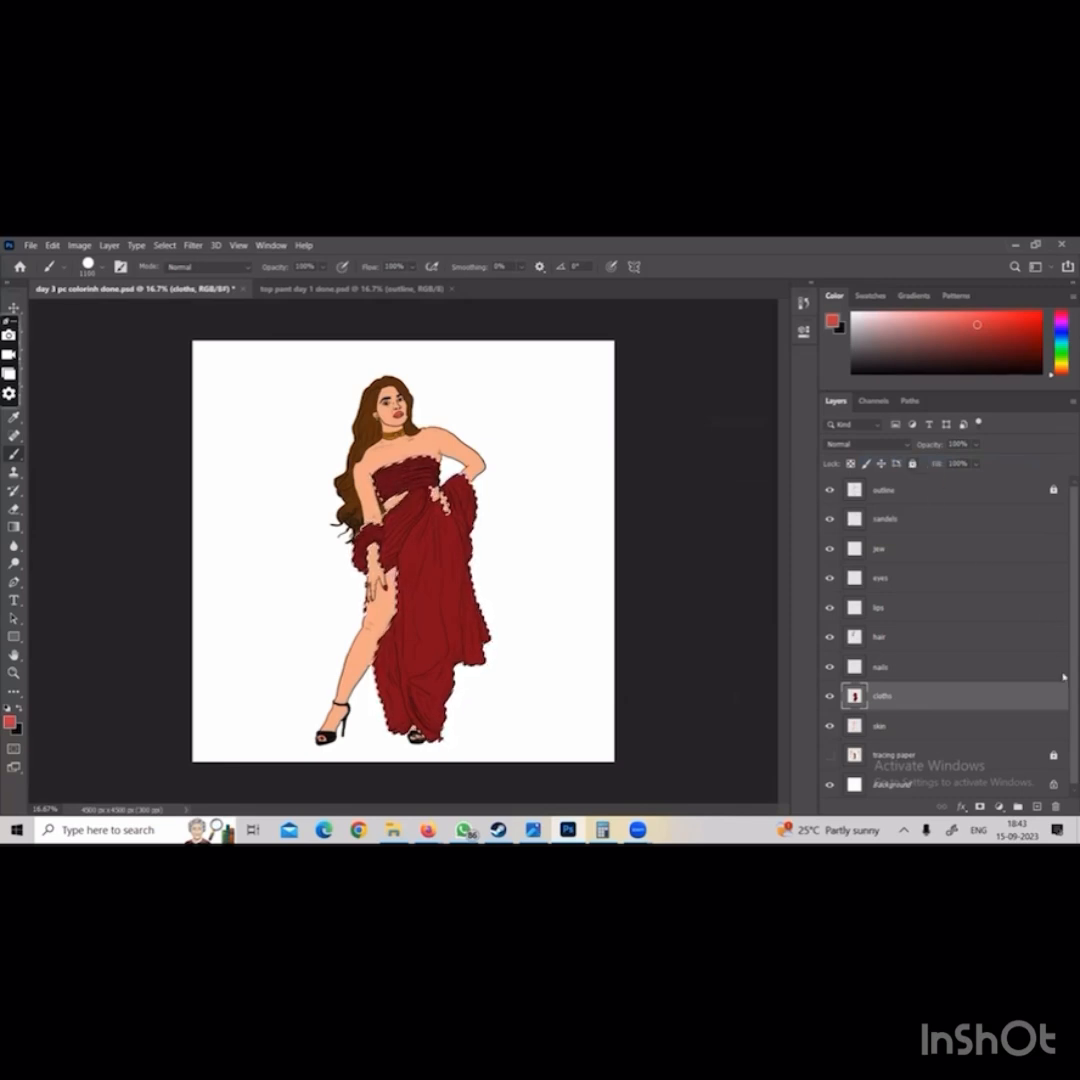
Add a new layer above cloths and name it cloth 1
left_click(1041, 807)
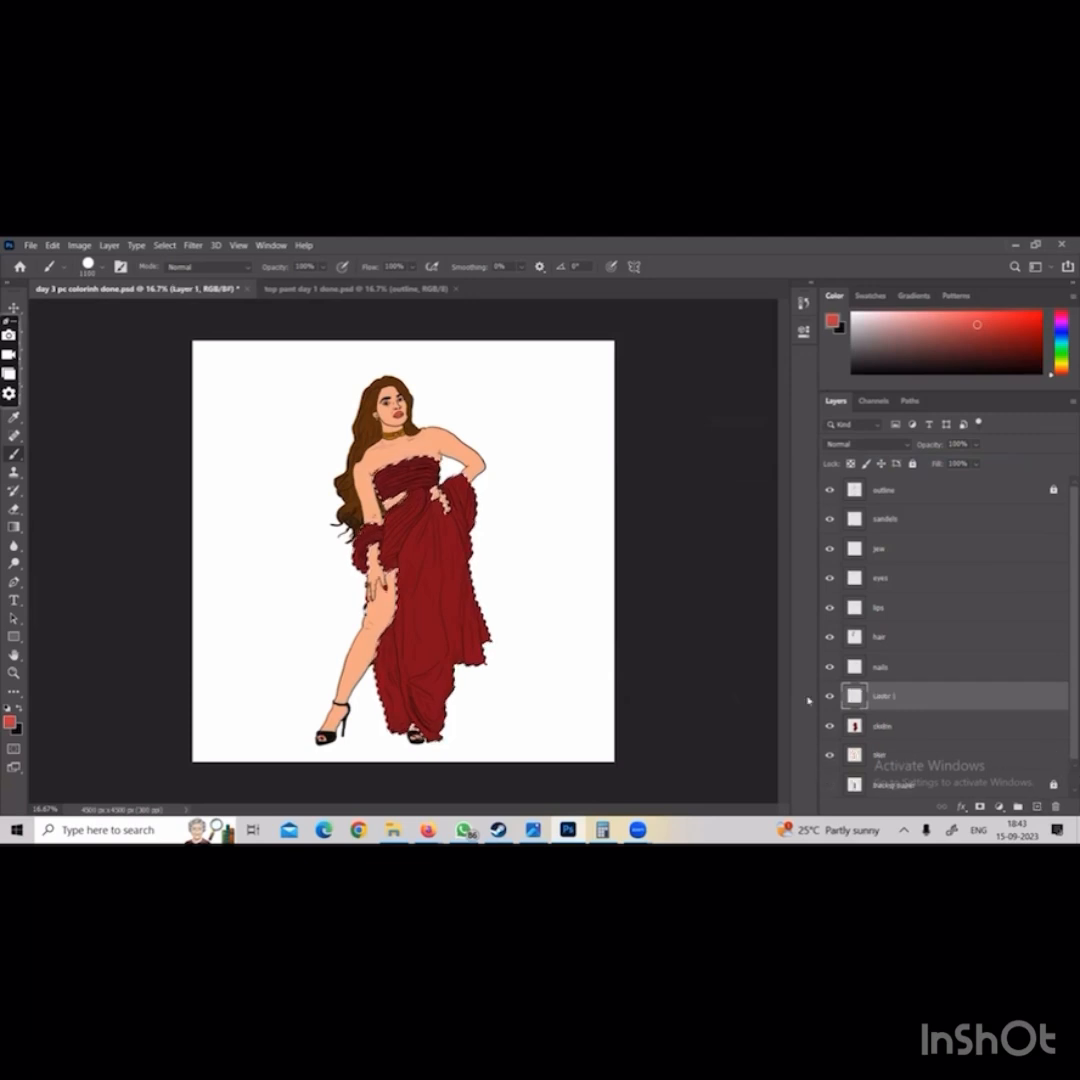
double_click(890, 697)
type("dr")
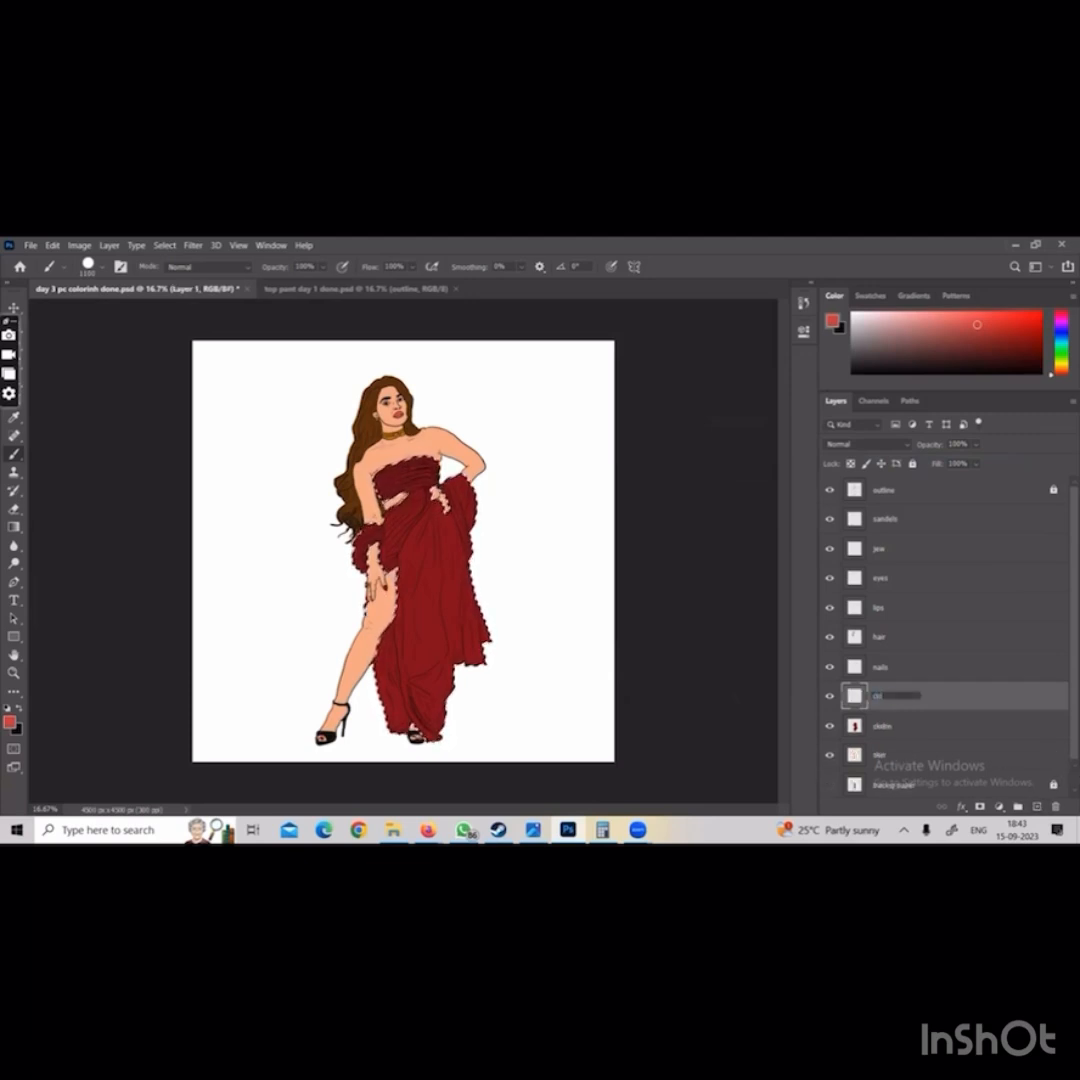
type("oth 1")
key("Return")
Paint the selected dress area yellow on the cloth 1 layer and clear the selection
left_click_drag(1061, 356, 1061, 366)
left_click(1024, 317)
mouse_move(315, 435)
left_mouse_down()
mouse_move(504, 467)
mouse_move(387, 588)
mouse_move(361, 696)
mouse_move(458, 711)
left_mouse_up()
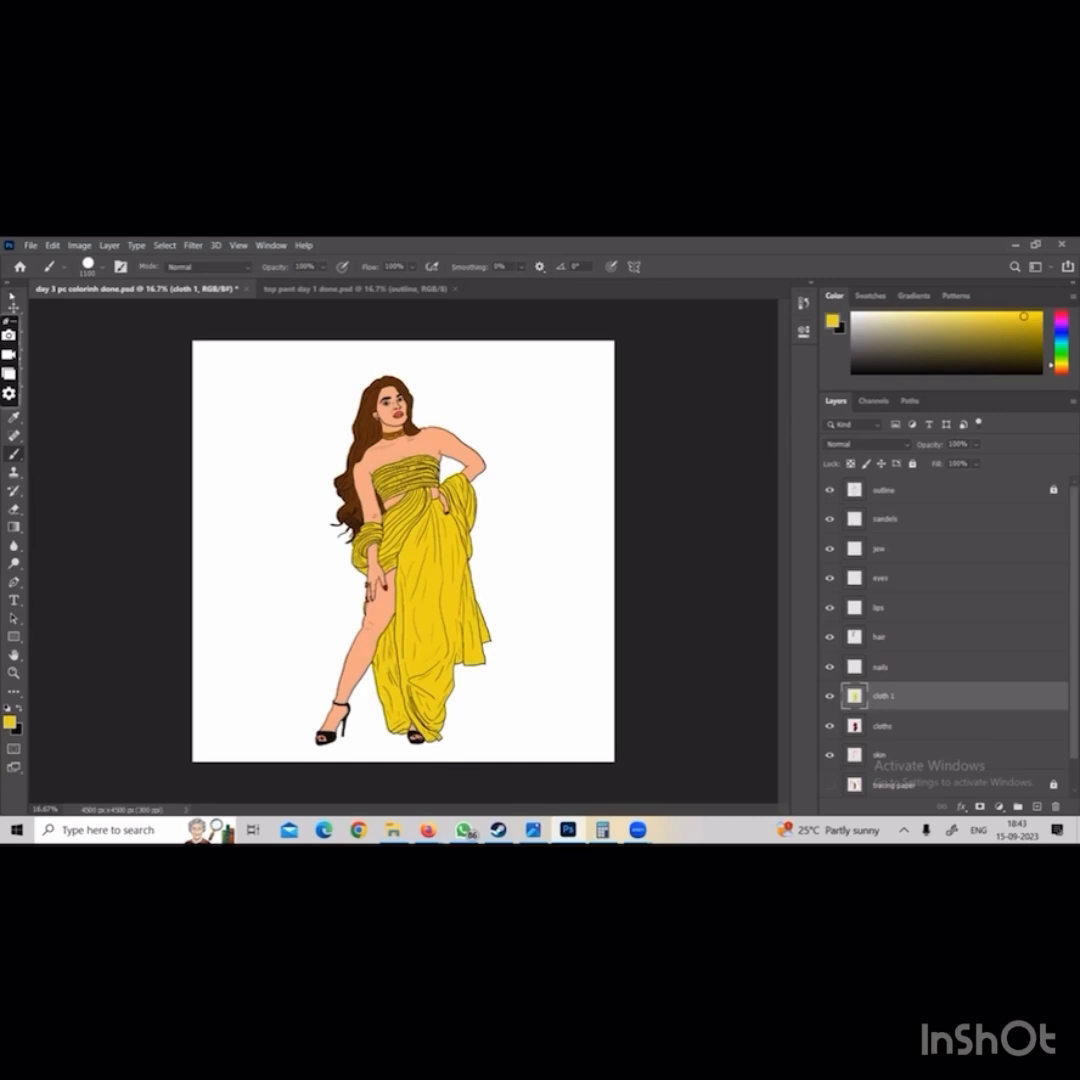
left_click(30, 245)
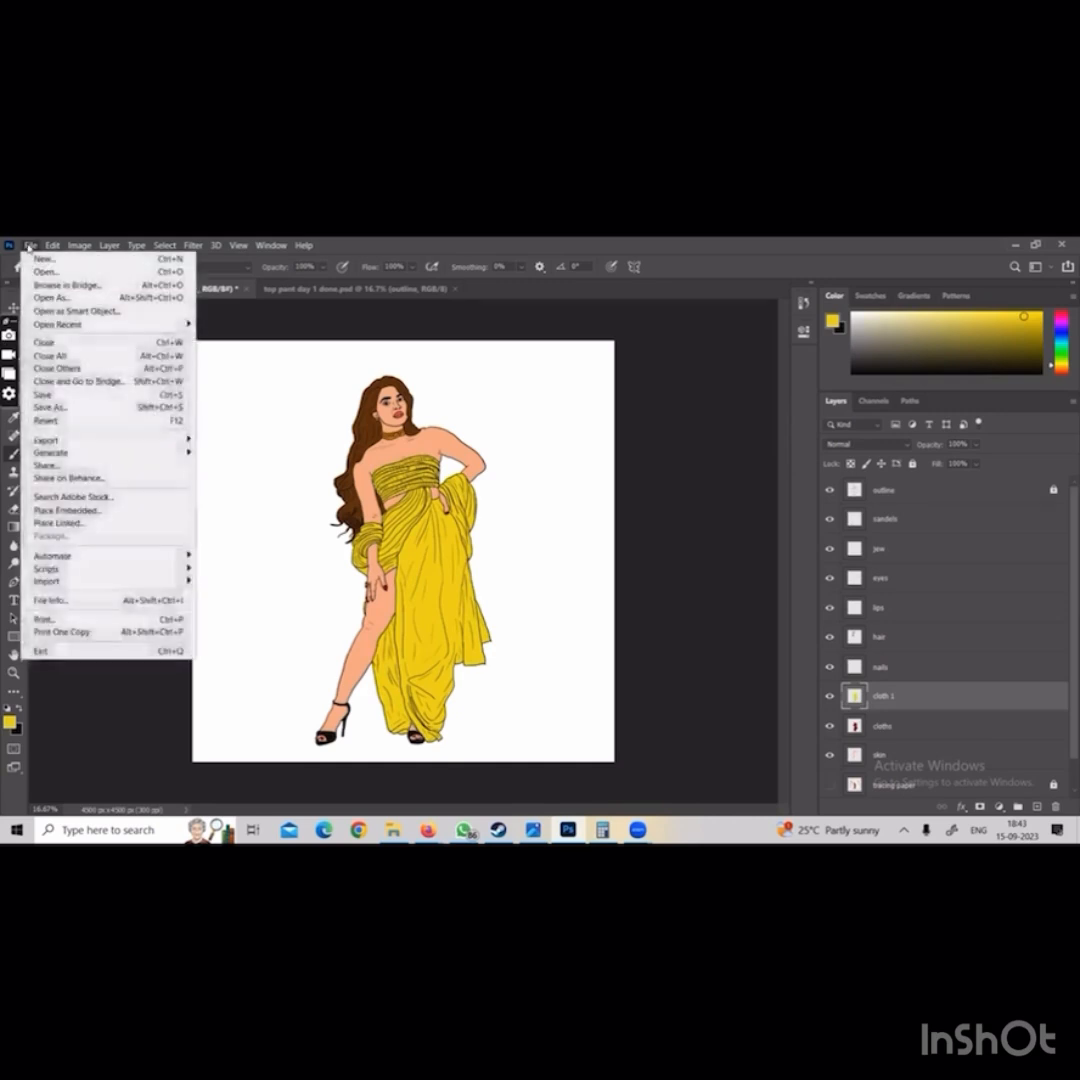
left_click(643, 369)
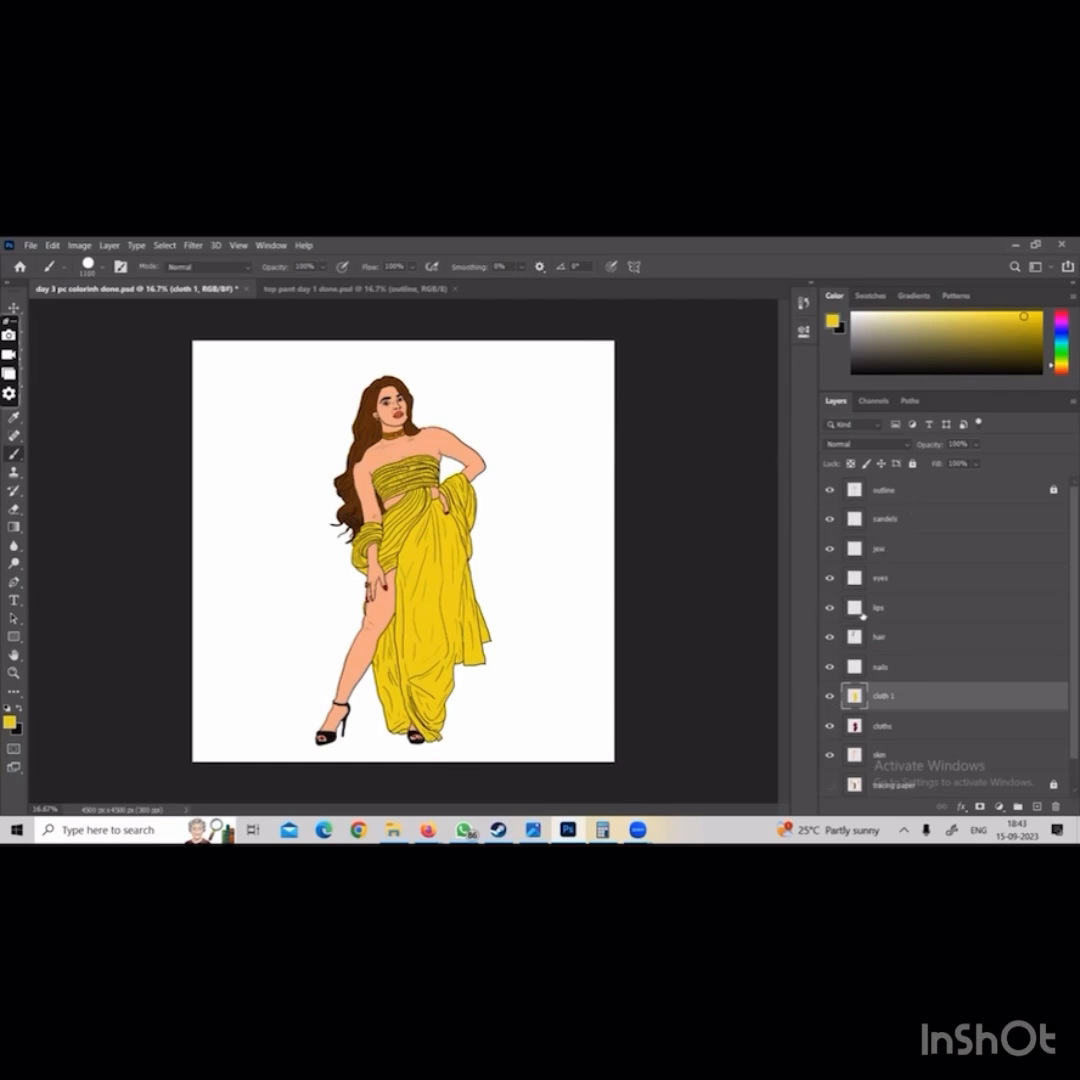
Start saving a copy of the yellow version into the jpeg final folder of illustration class, with JPEG as the format
left_click(30, 245)
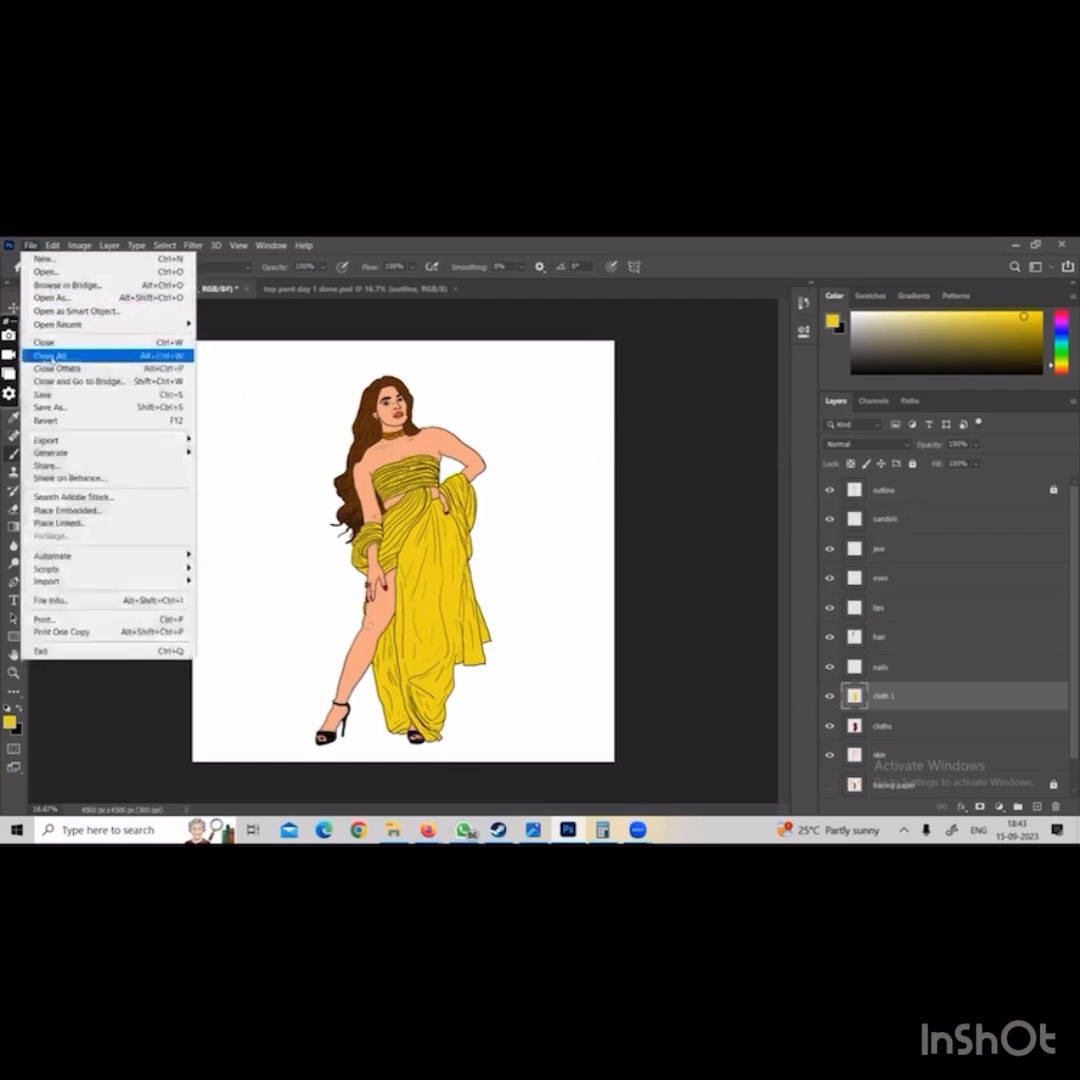
left_click(77, 398)
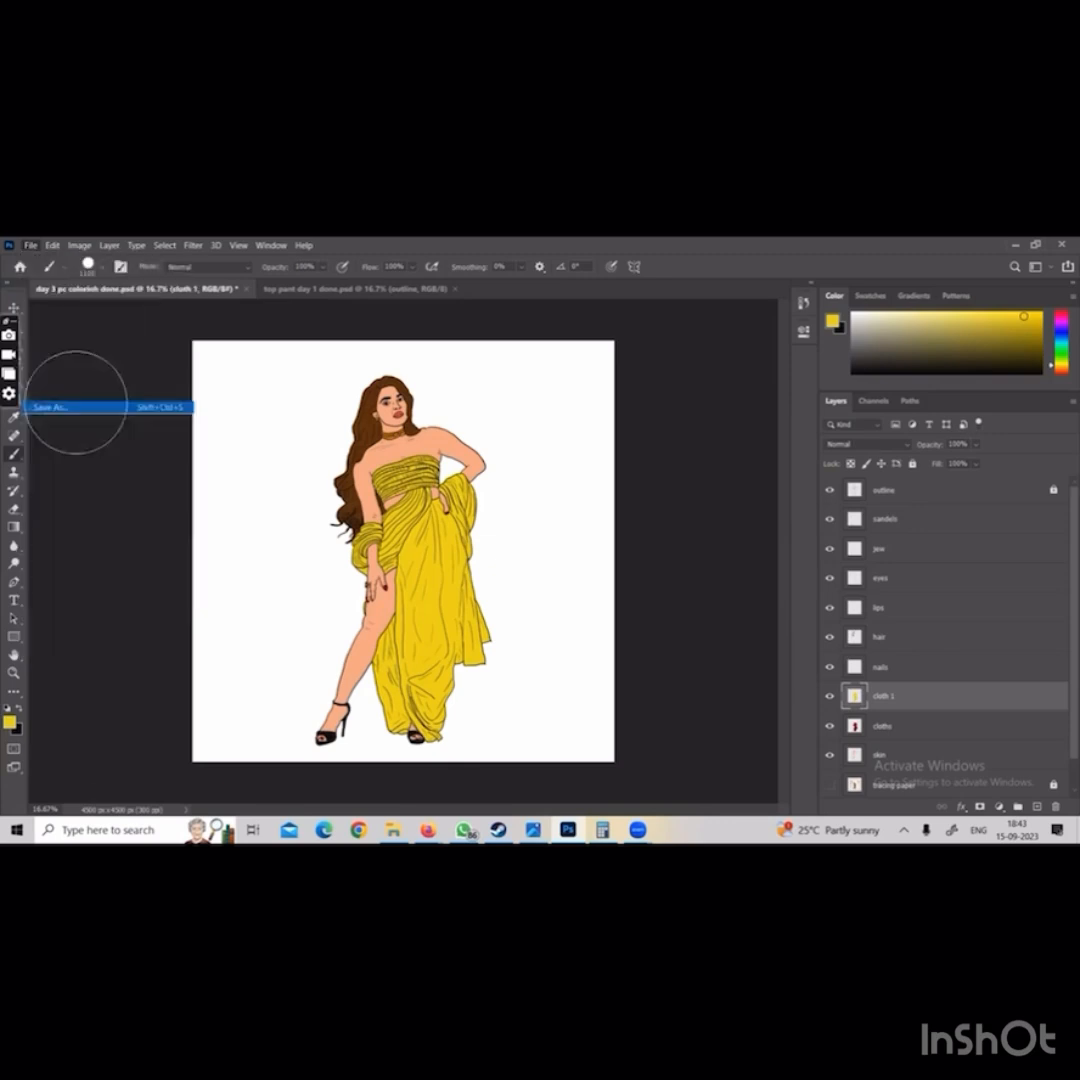
key("Return")
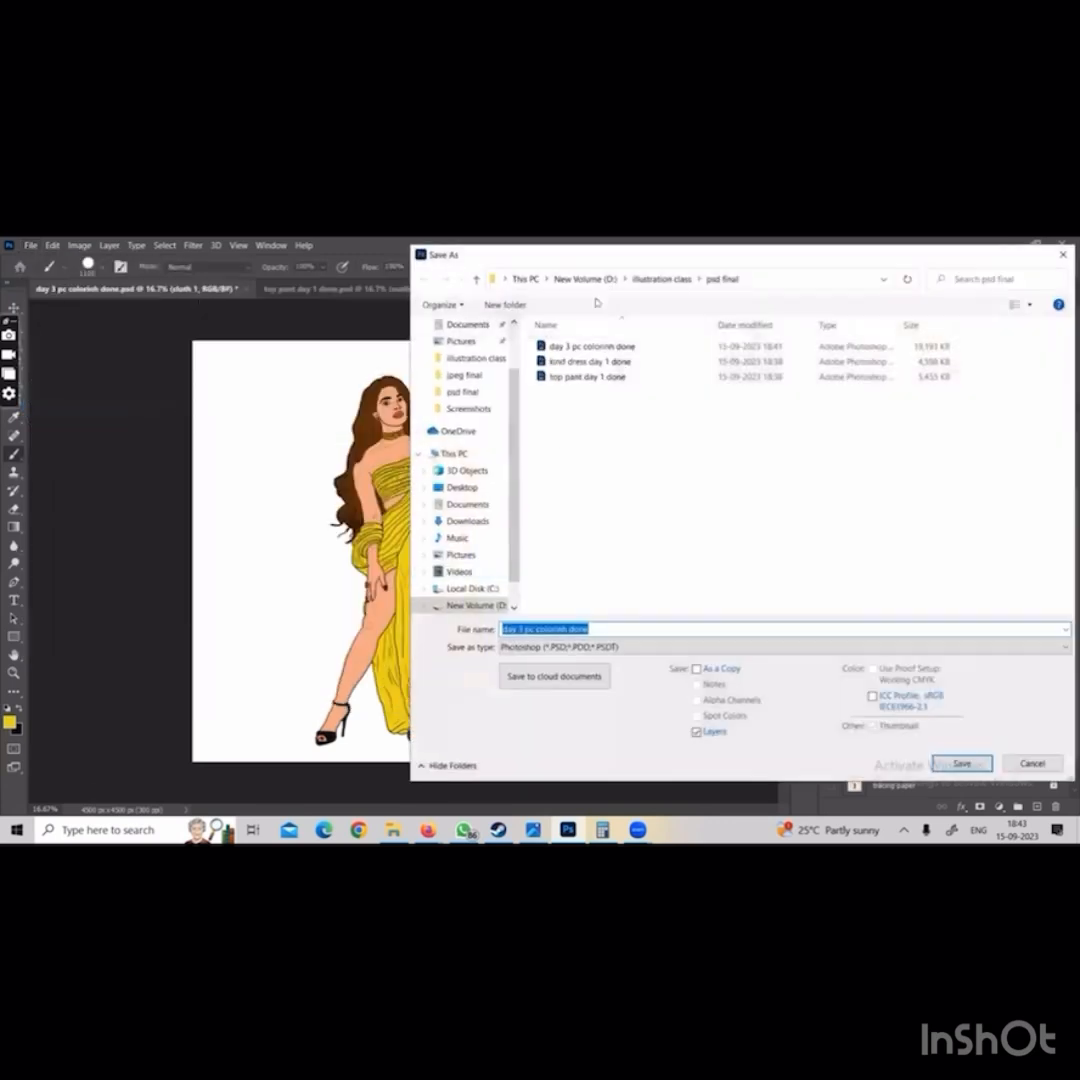
left_click(660, 280)
double_click(571, 357)
left_click(537, 650)
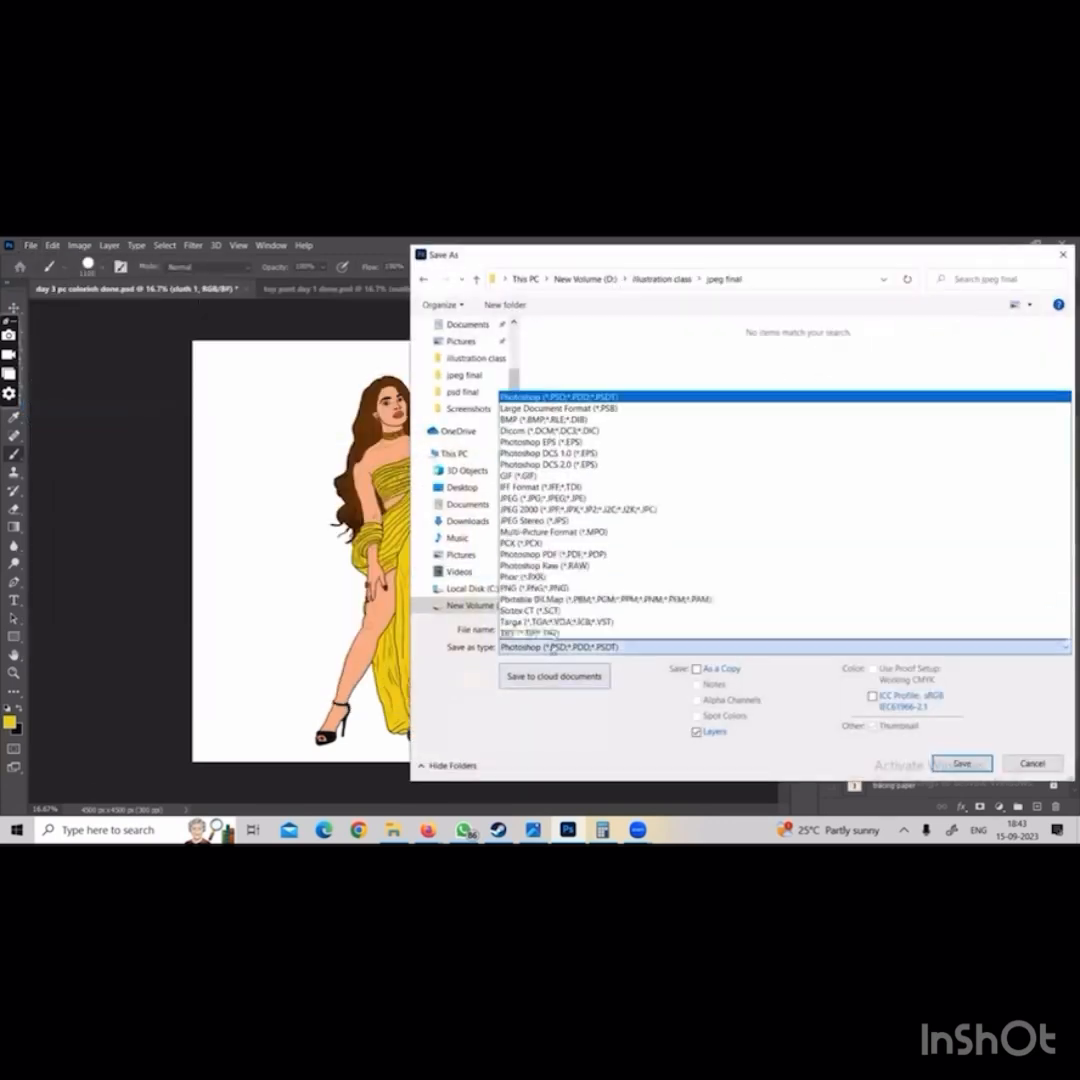
left_click(545, 499)
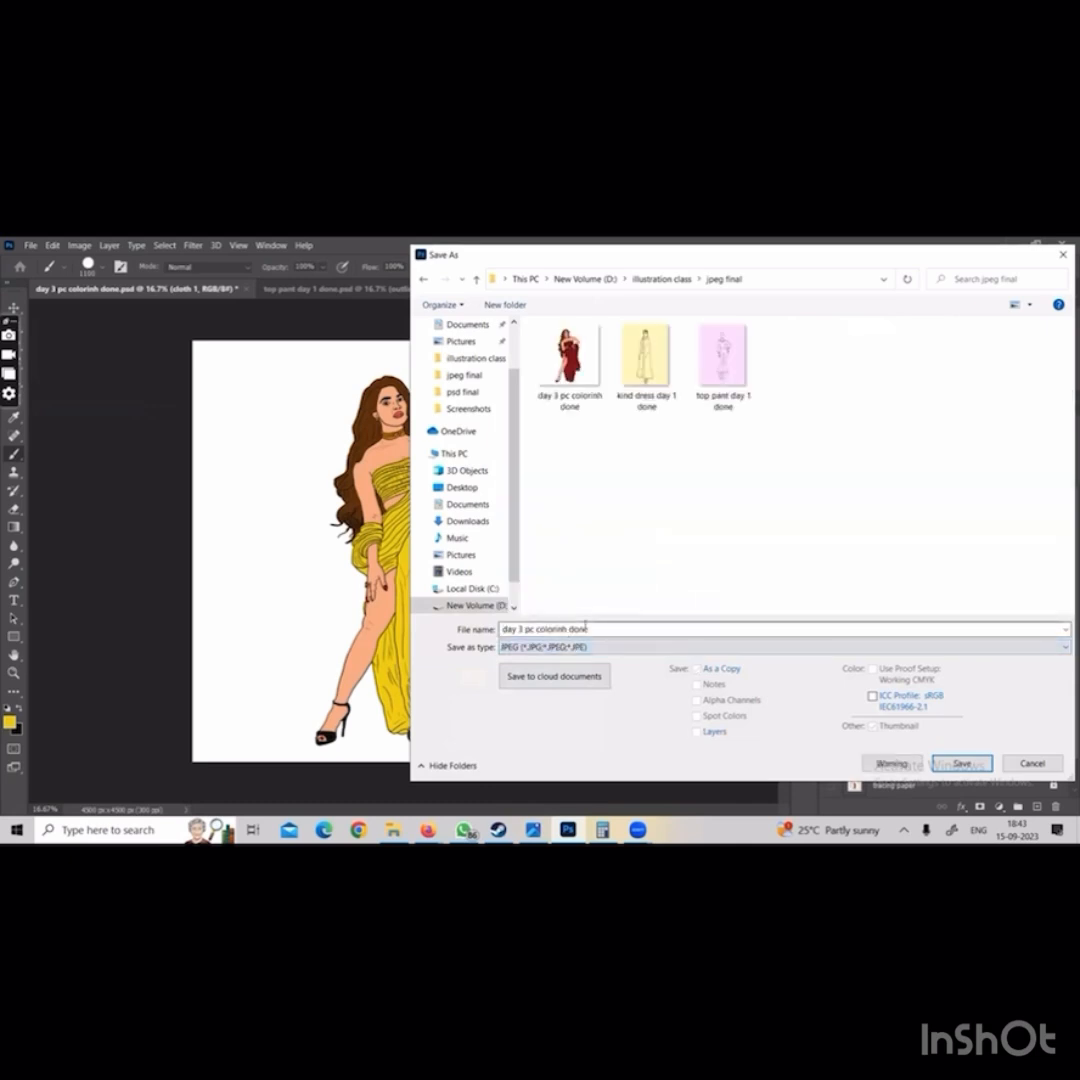
Name the copy day 3 pc colorinh done yellow and save it at maximum JPEG quality, 12
left_click(590, 627)
double_click(590, 627)
left_click(590, 627)
type("yellow")
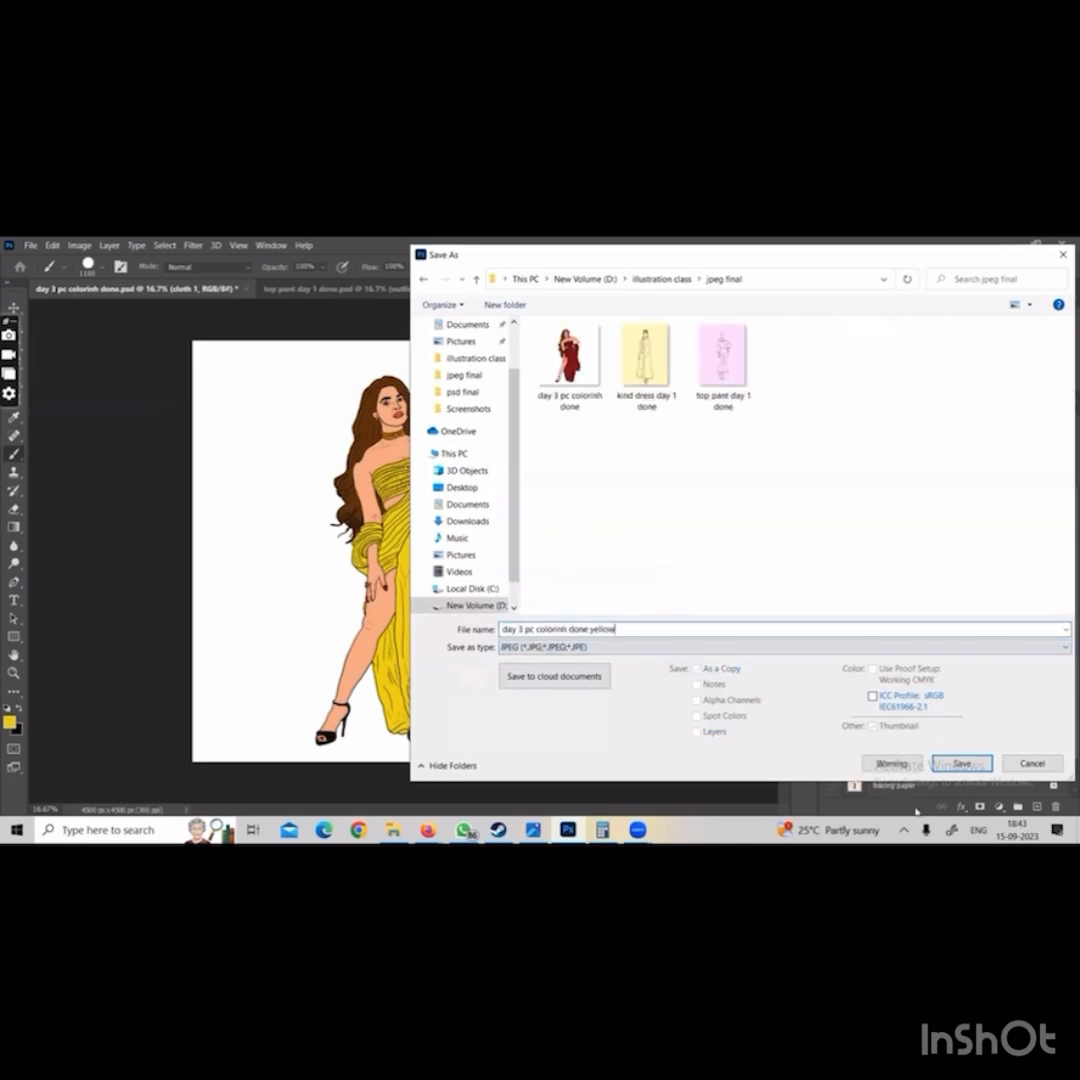
left_click(961, 763)
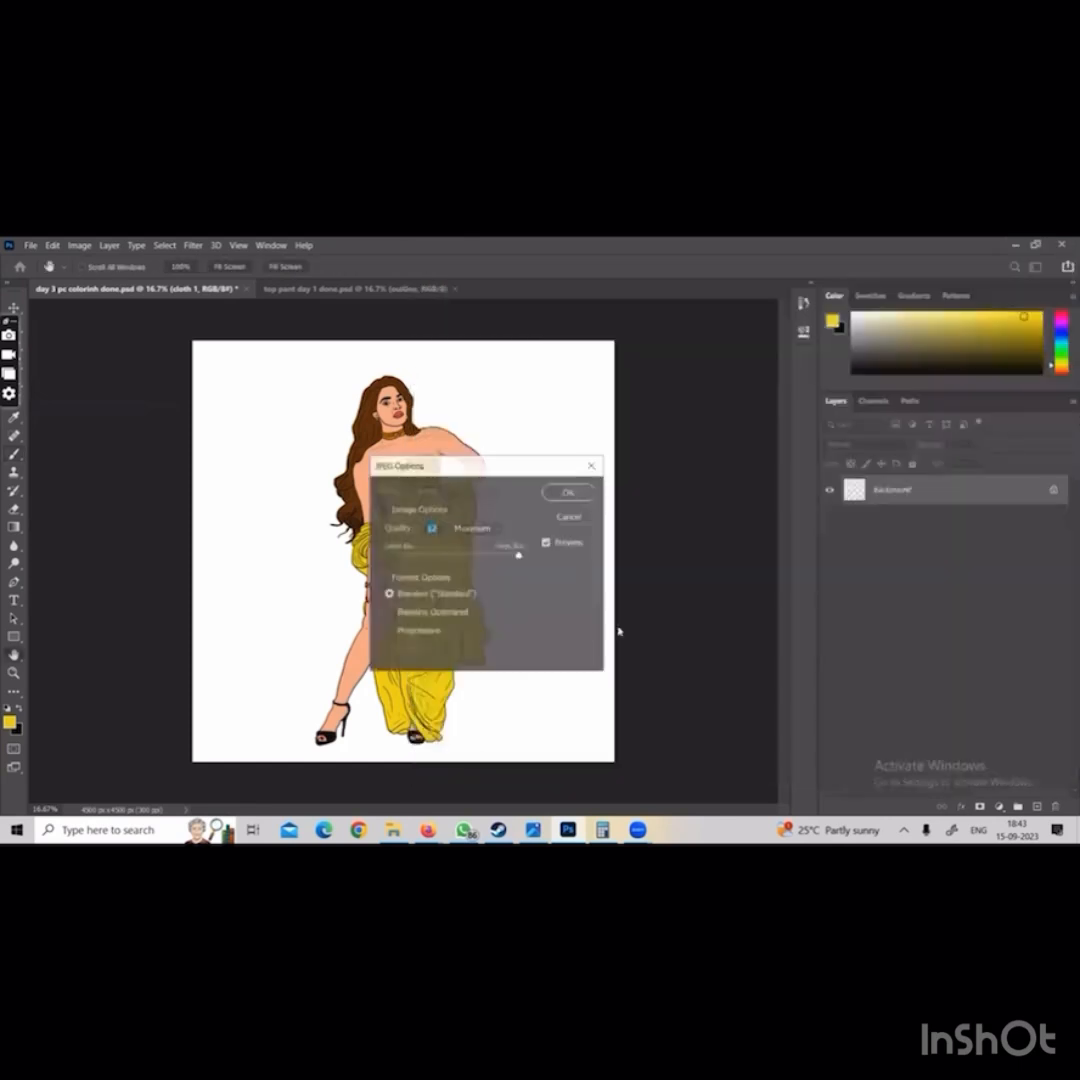
left_click(567, 492)
Check the red and yellow JPEG versions in the jpeg final folder without opening either file
left_click(31, 246)
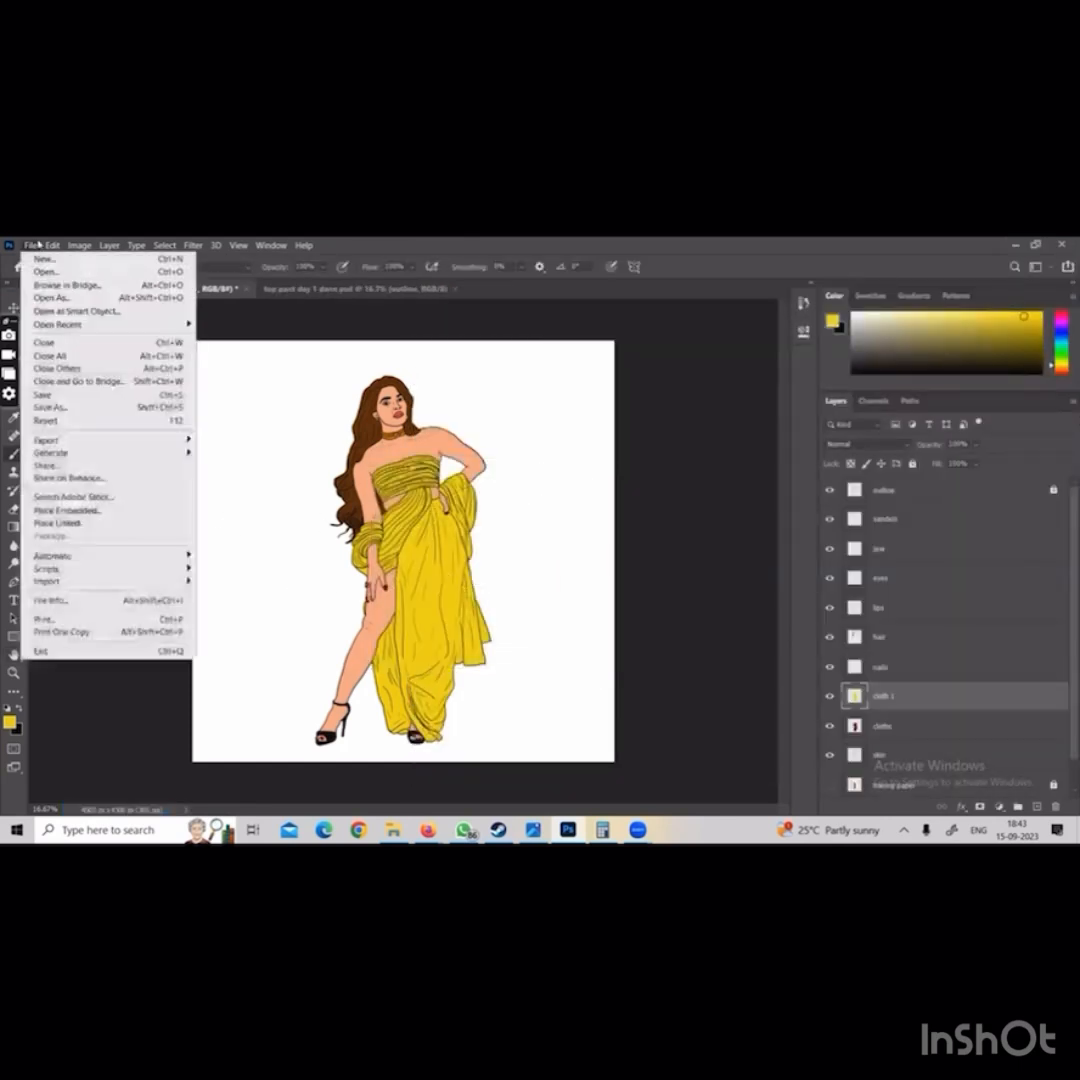
left_click(60, 272)
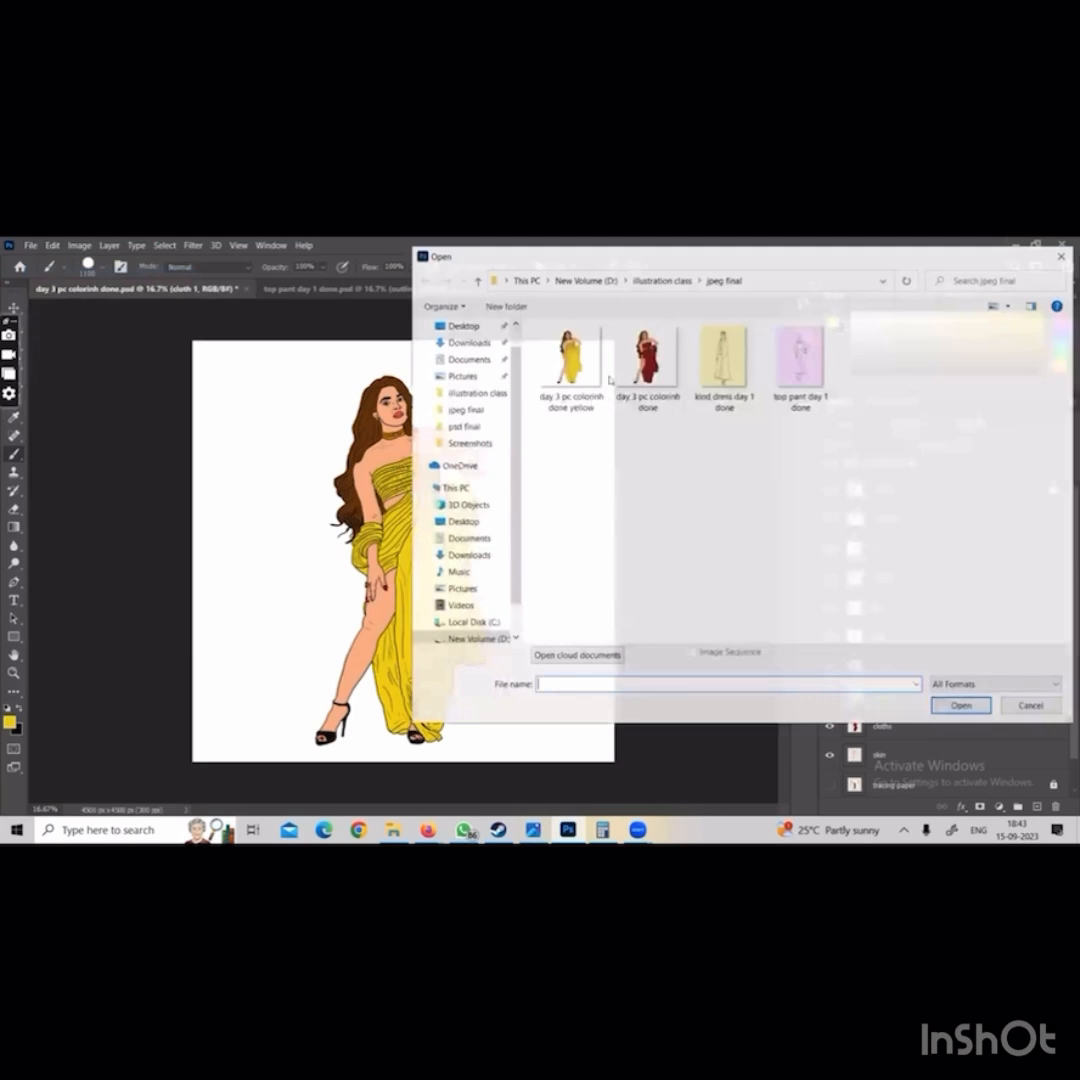
left_click(645, 358)
left_click(592, 371)
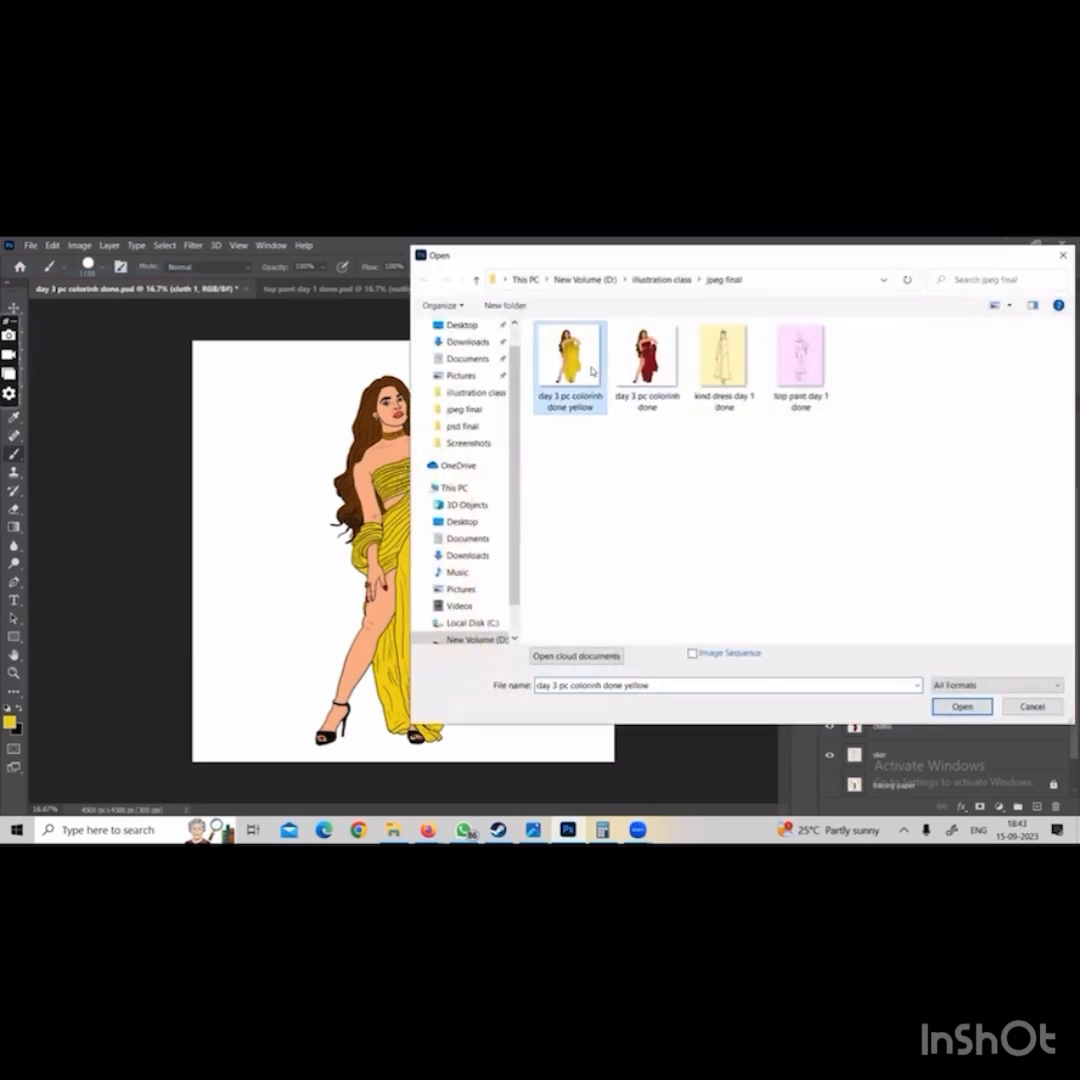
left_click(1010, 706)
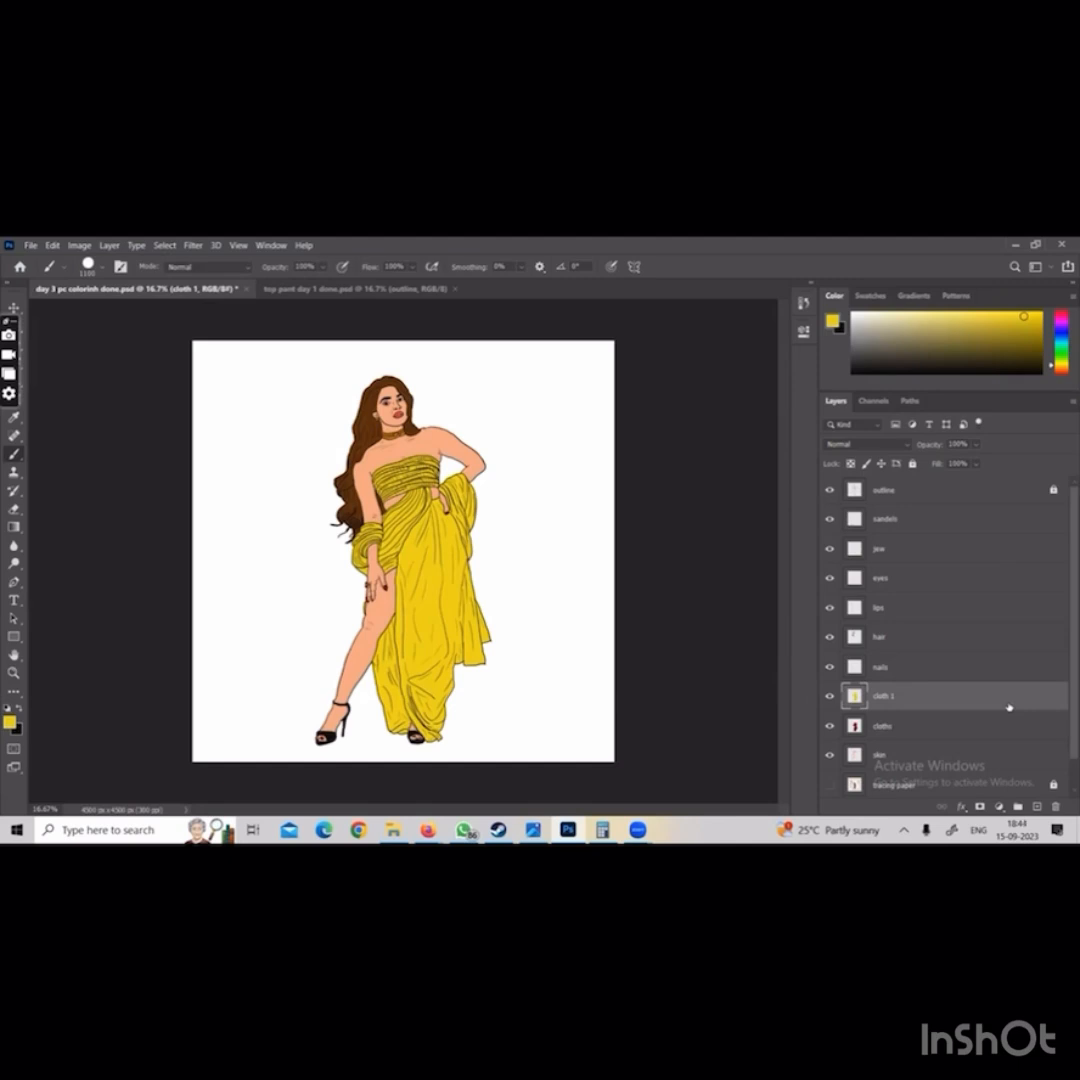
Compare the yellow and red dresses by toggling the cloth 1 layer's visibility, and delete that layer
scroll(920, 746, "down", 1)
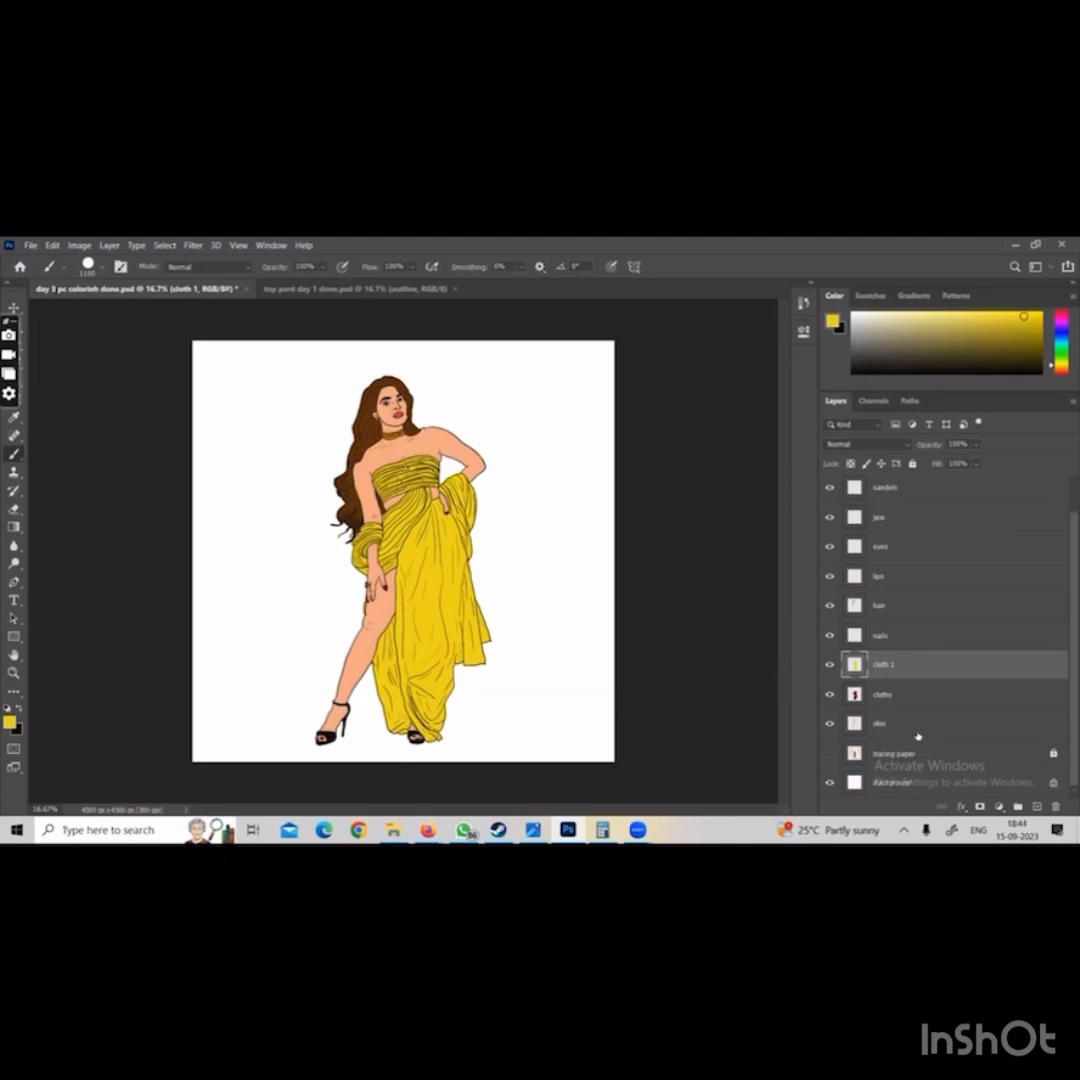
left_click(830, 667)
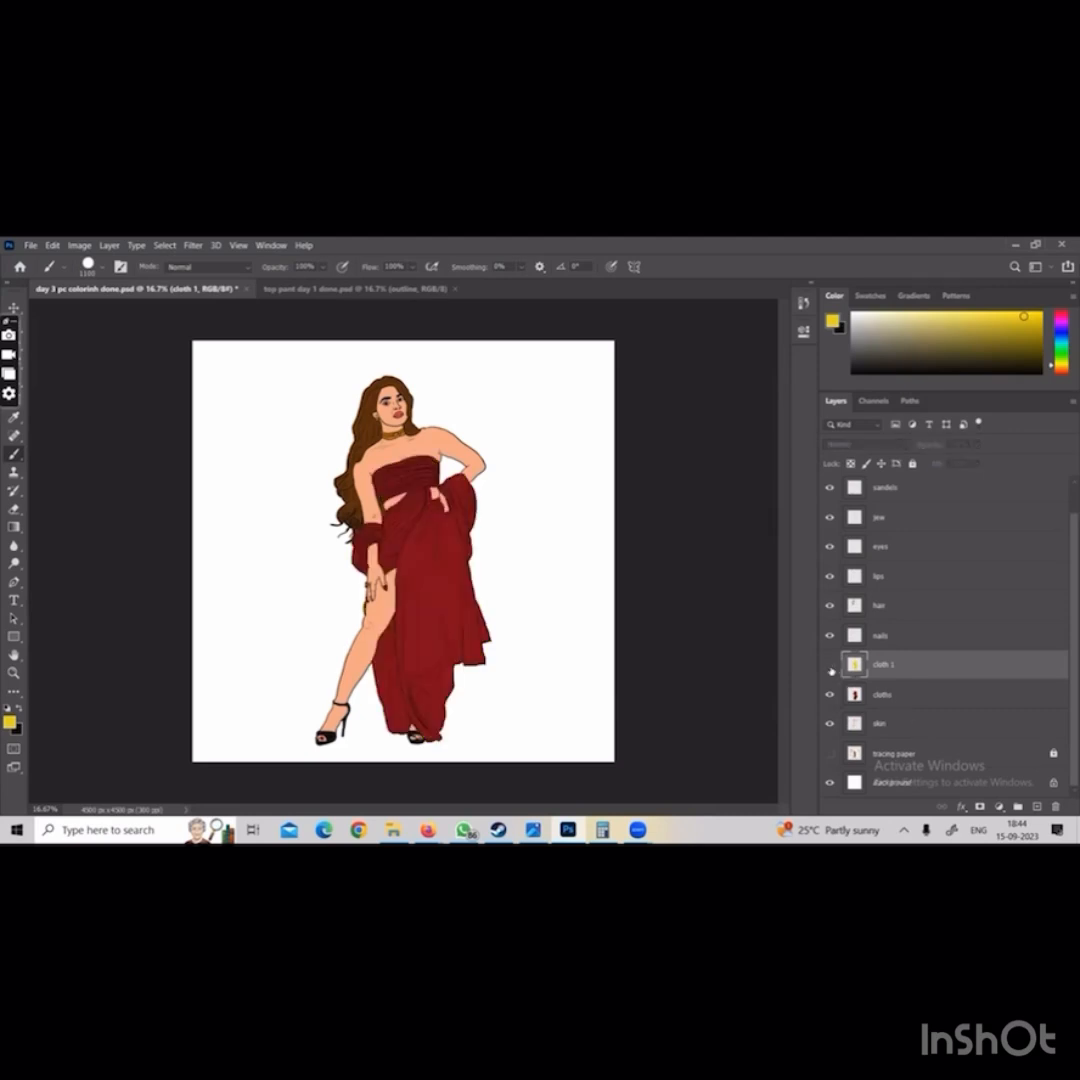
left_click(830, 667)
left_click(830, 667)
left_click(830, 667)
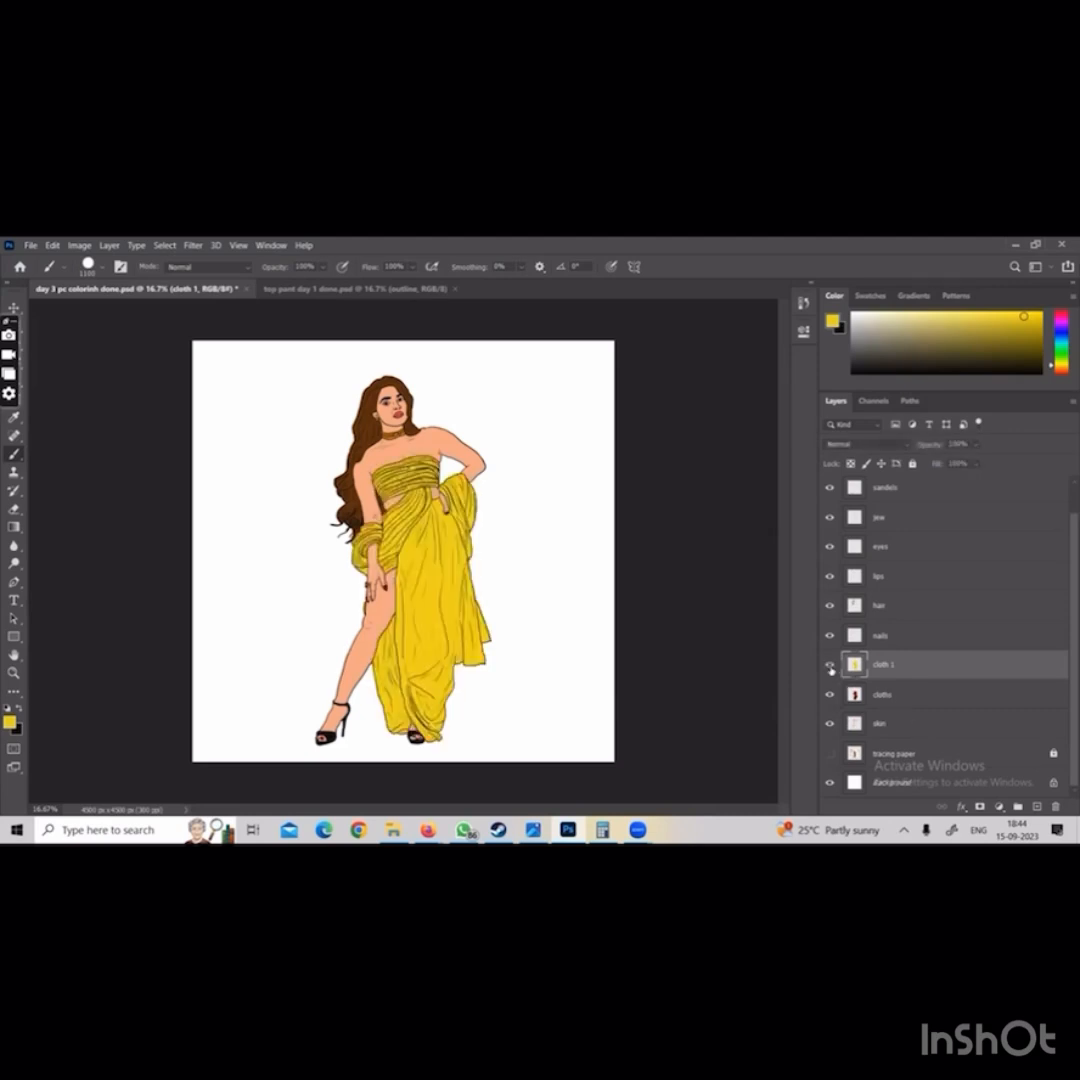
left_click(830, 667)
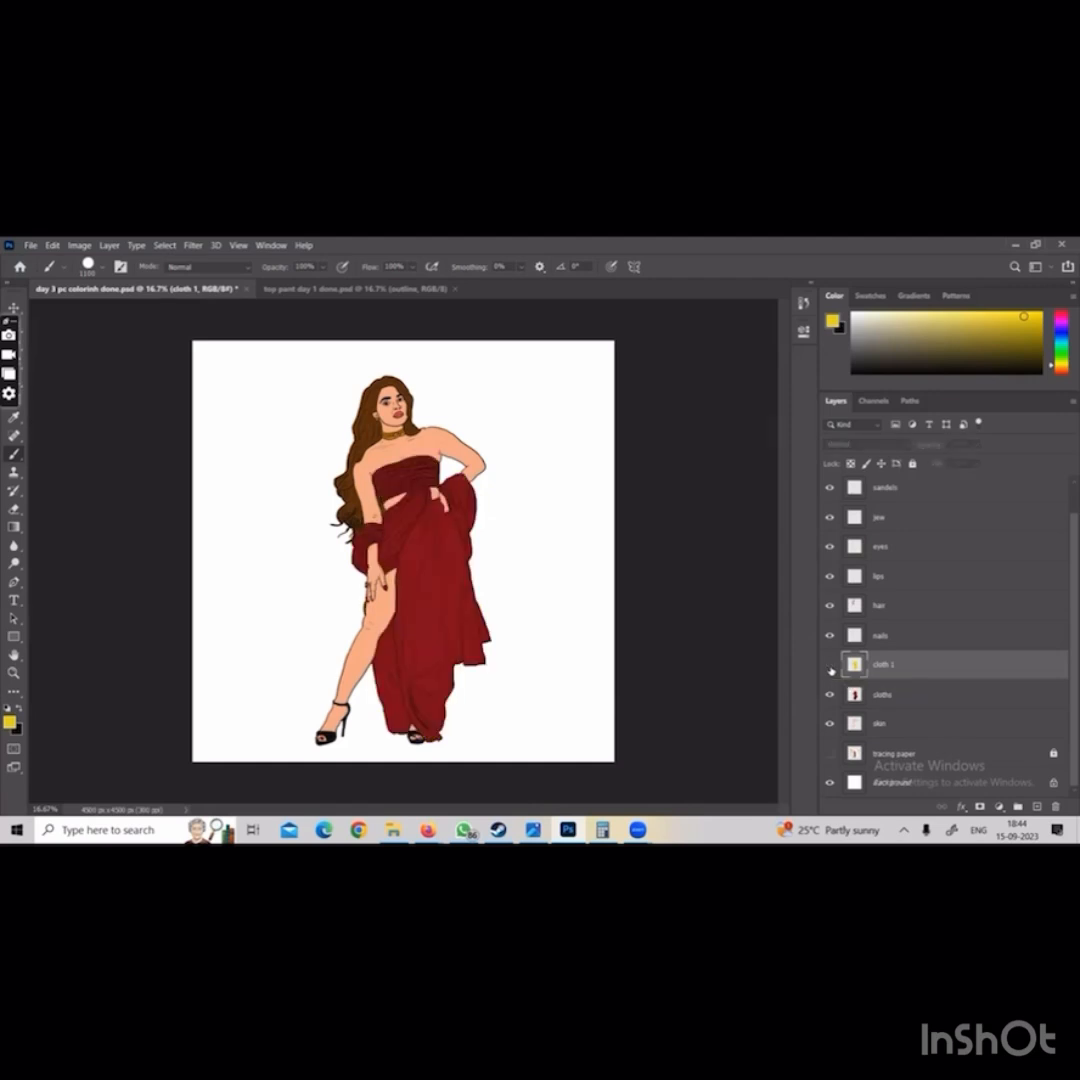
left_click(830, 667)
key("Delete")
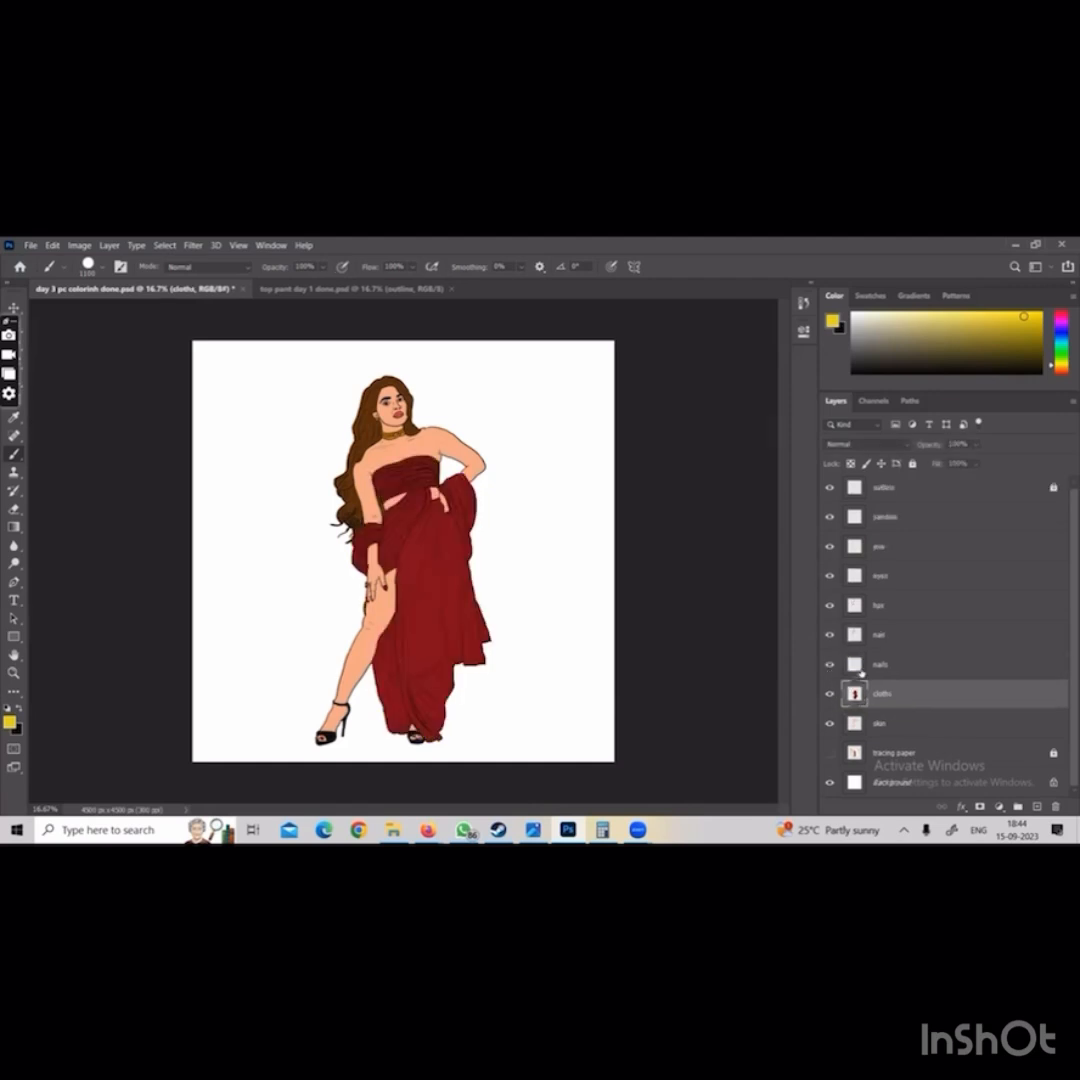
Load the cloths layer as a selection, paint the dress yellow directly on that layer and deselect
left_click(856, 703, "ctrl")
mouse_move(161, 407)
left_mouse_down()
mouse_move(369, 583)
mouse_move(429, 710)
left_mouse_up()
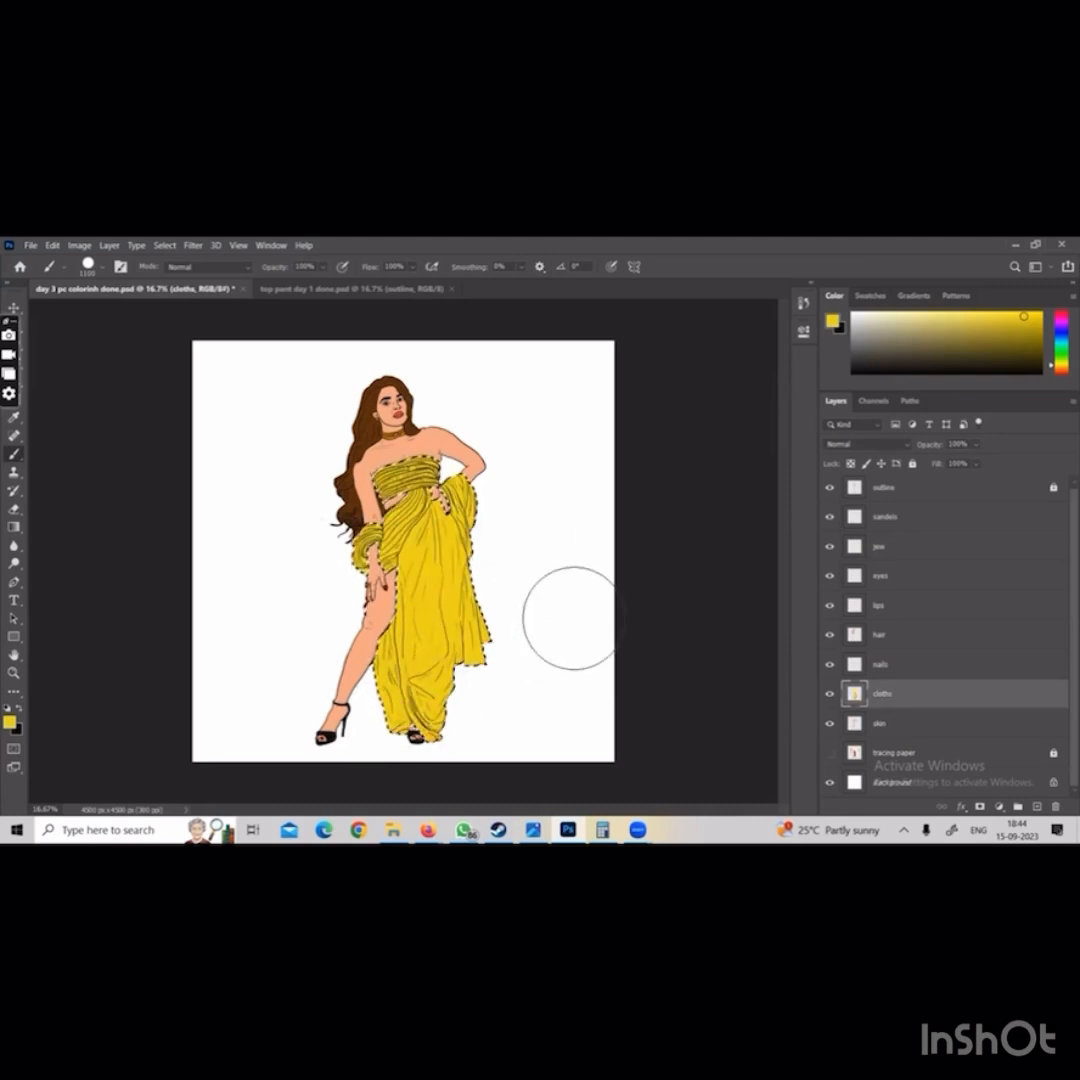
key("ctrl+d")
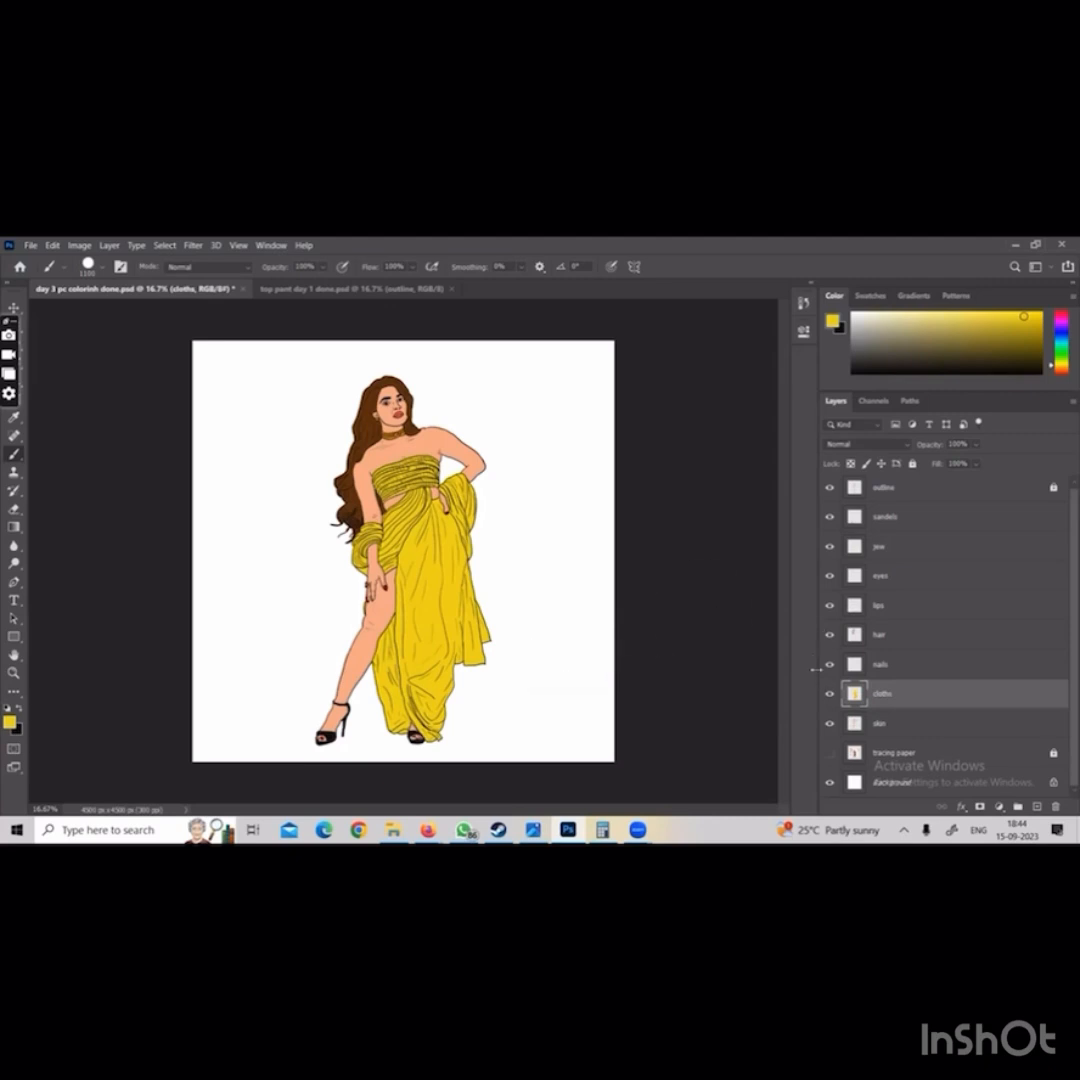
Load the cloths layer as a selection again and repaint the dress in a deep red
left_click(852, 692, "ctrl")
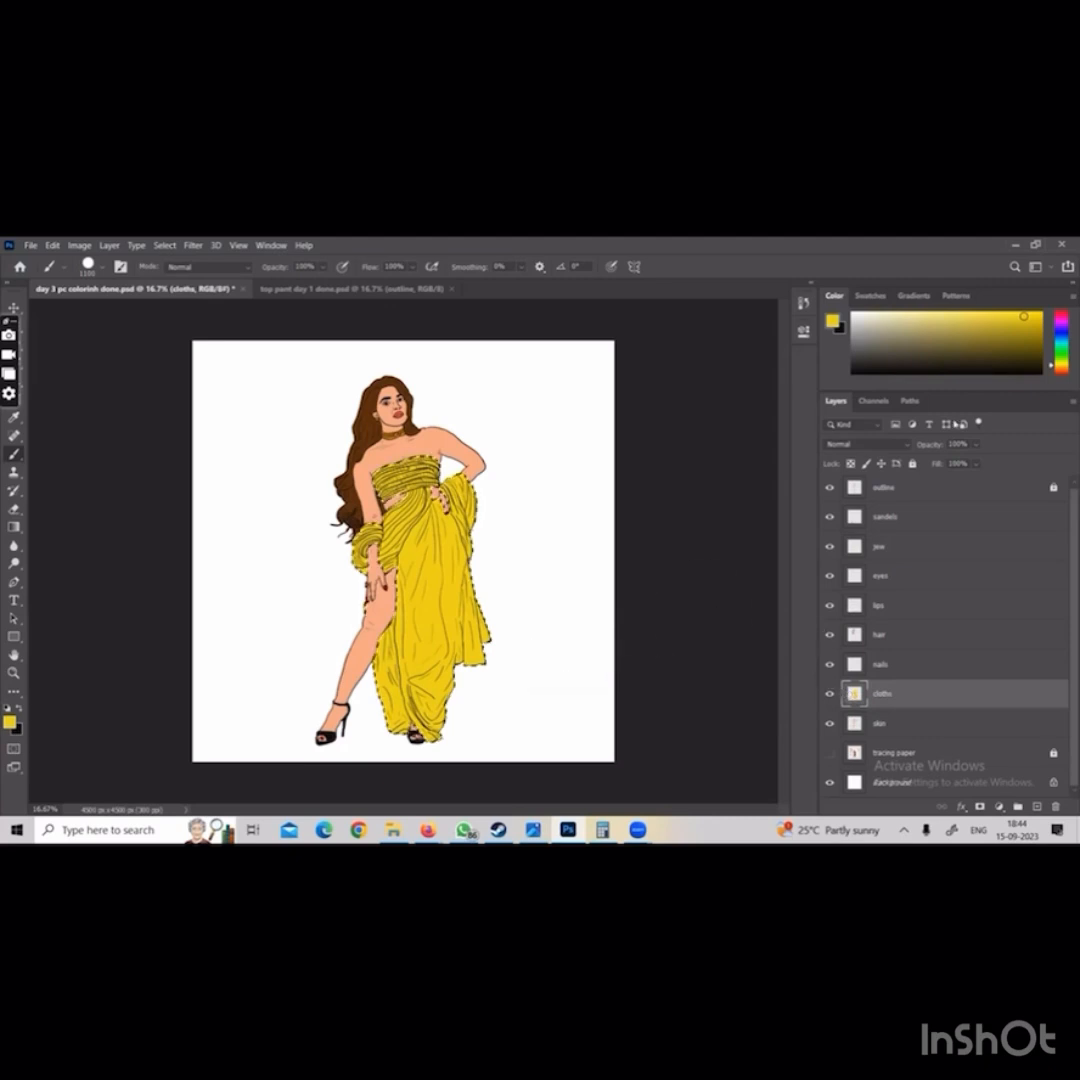
left_click(1061, 313)
left_click(1039, 334)
mouse_move(403, 479)
left_mouse_down()
mouse_move(365, 499)
mouse_move(362, 554)
mouse_move(470, 578)
mouse_move(411, 733)
mouse_move(433, 715)
left_mouse_up()
Stroke the dress folds with the Dodge tool at midtones range and 50% exposure, and clear the selection
key("o")
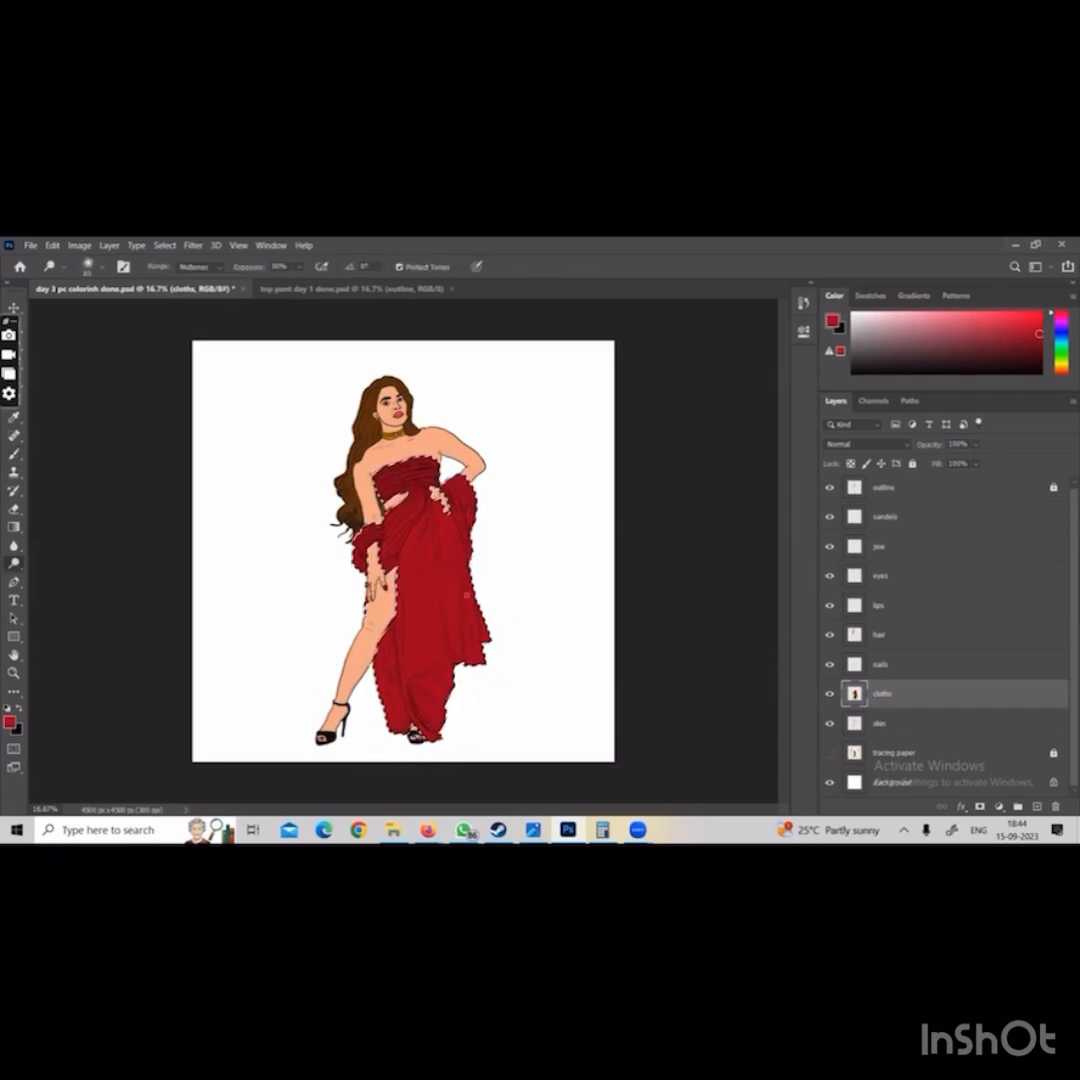
mouse_move(438, 502)
left_mouse_down()
mouse_move(432, 535)
mouse_move(444, 536)
mouse_move(471, 629)
left_mouse_up()
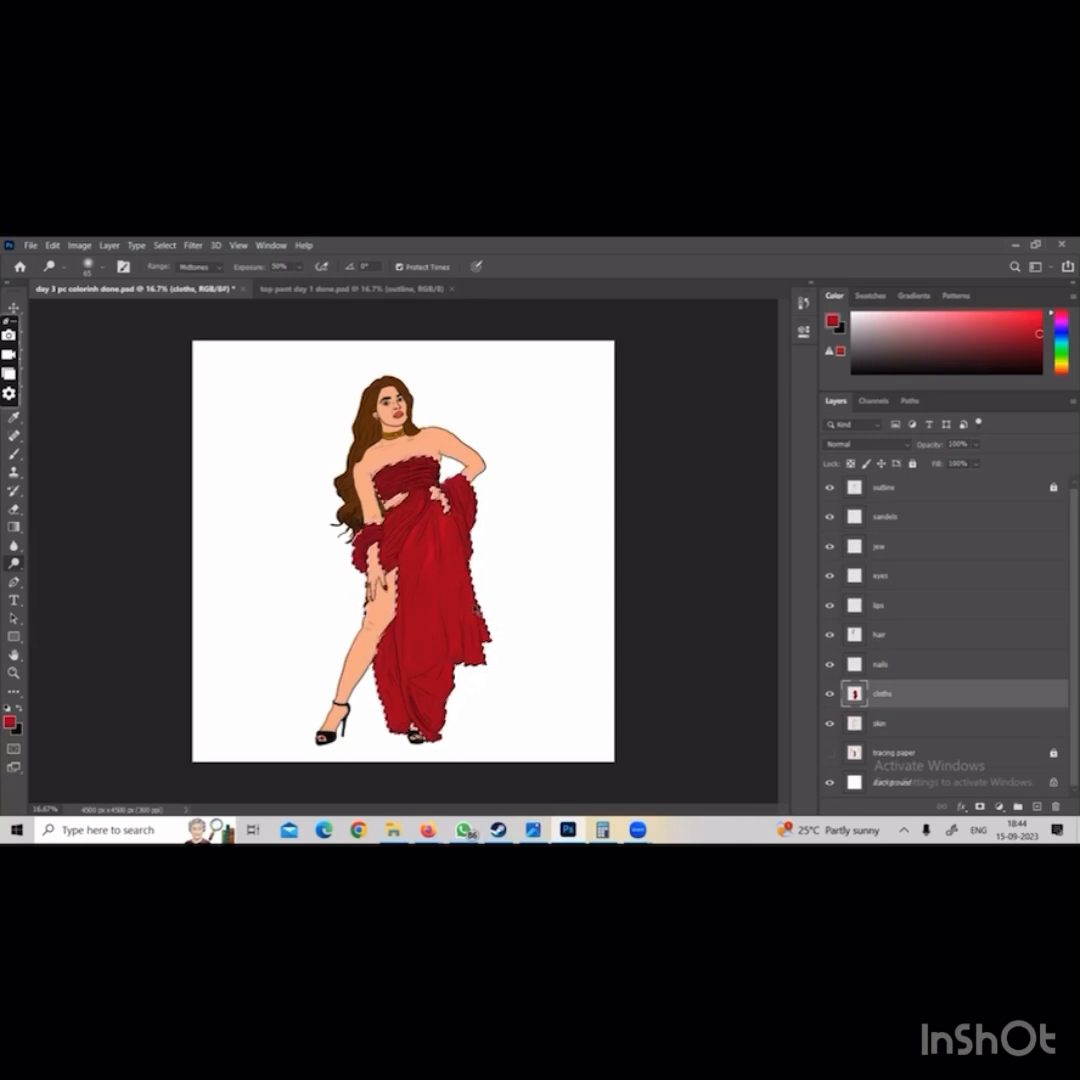
key("ctrl+d")
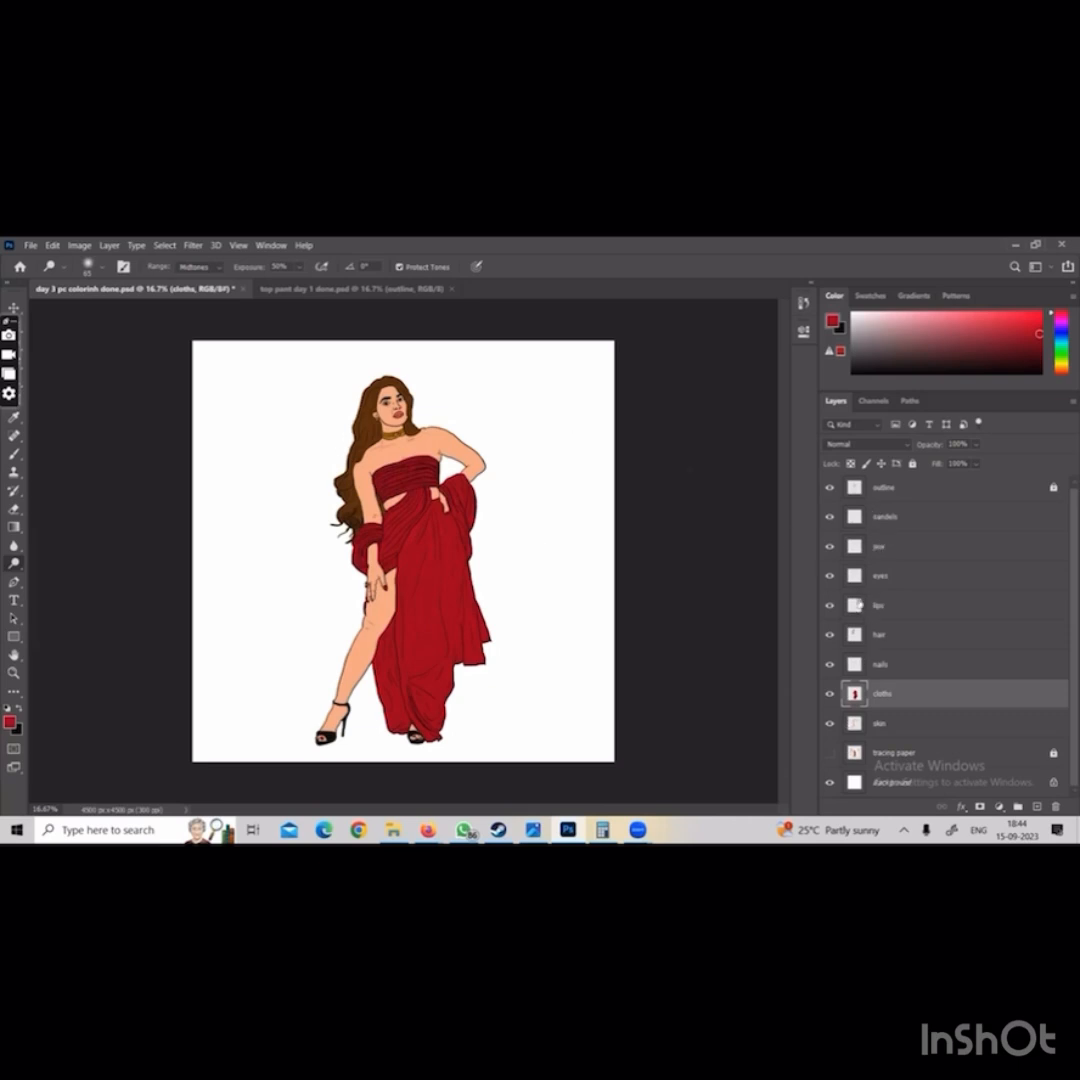
Load the hair layer as a selection, add a layer named hair 1 above it and ready the Brush with dark brown
left_click(859, 636)
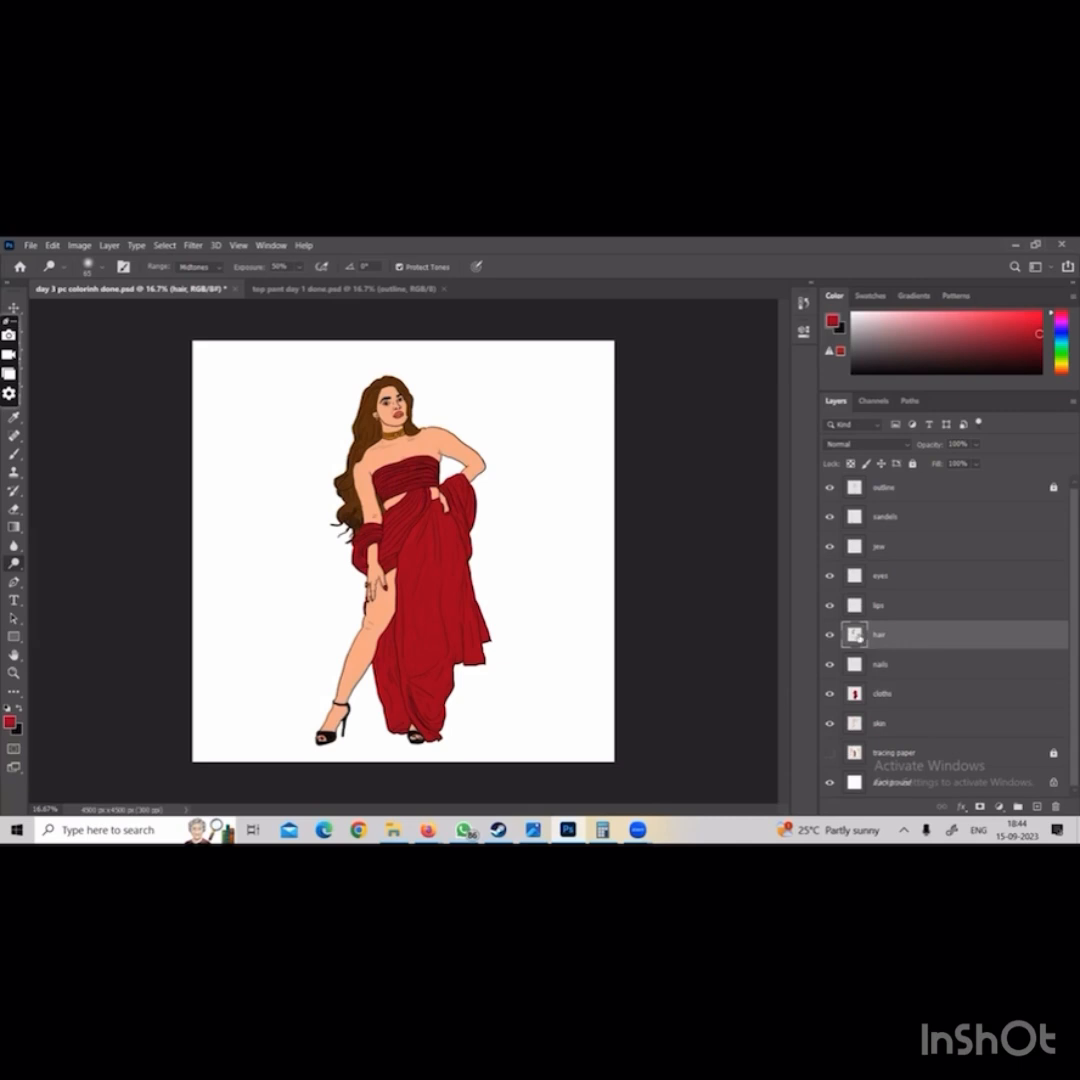
left_click(855, 634, "ctrl")
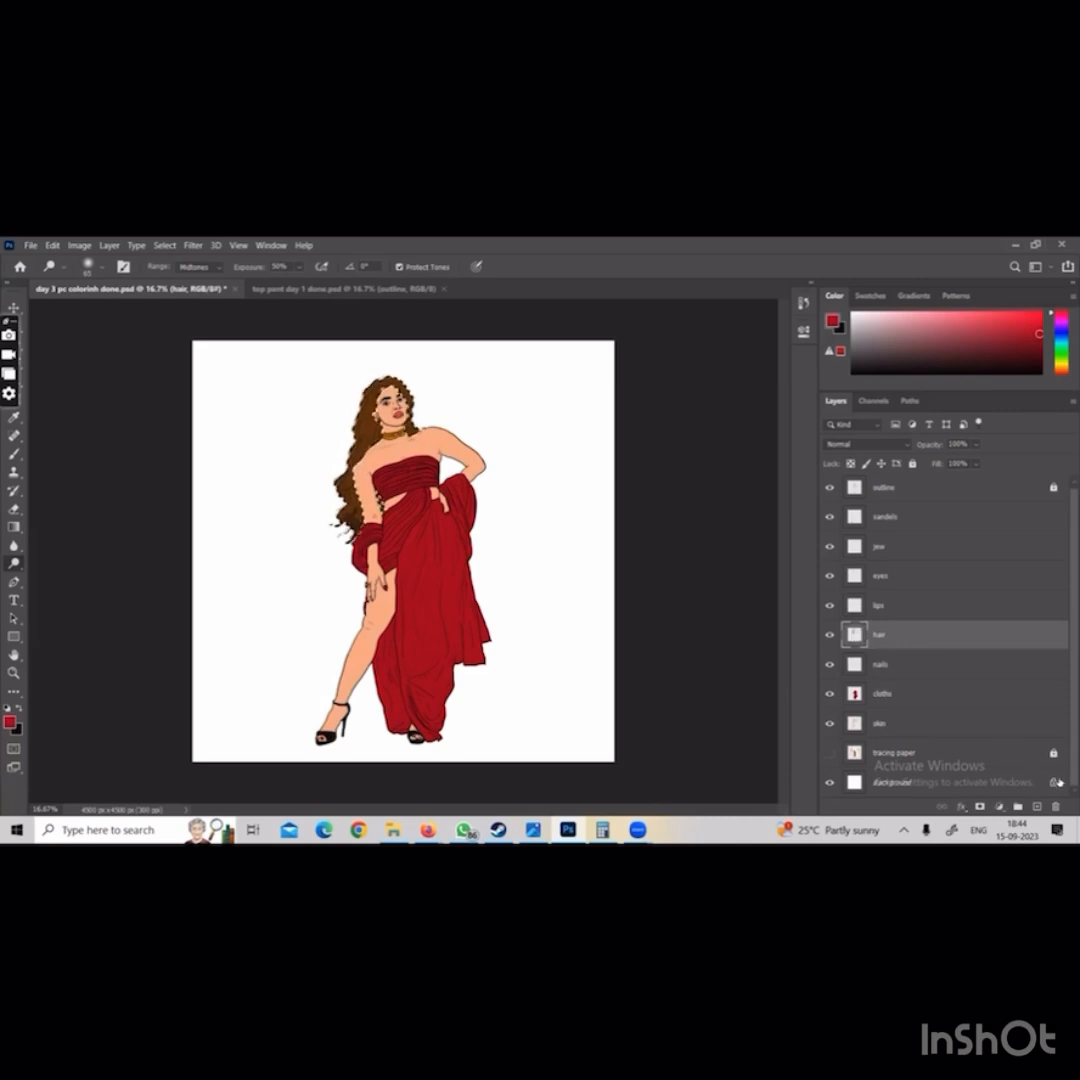
key("ctrl+j")
double_click(881, 636)
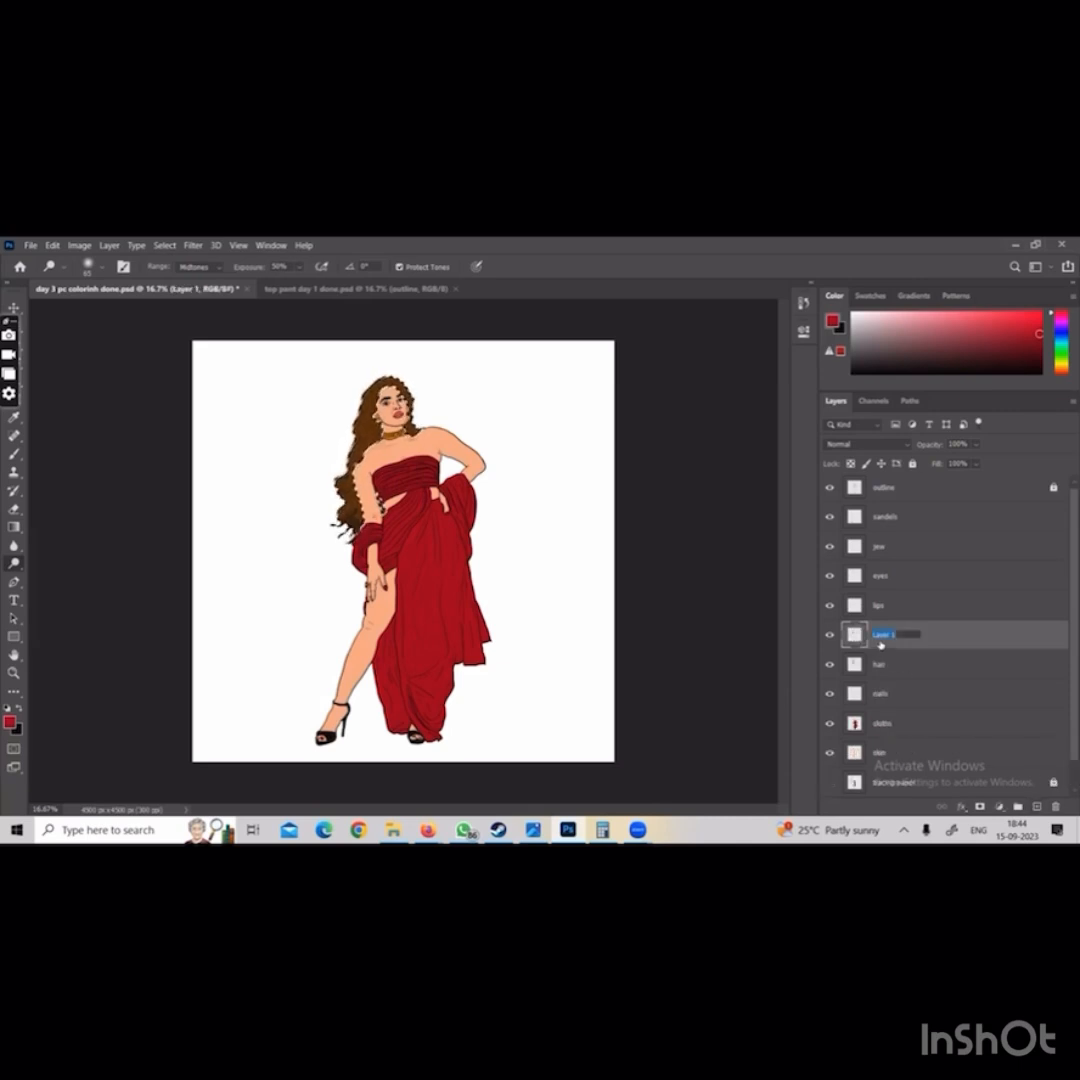
type("hair 1")
key("Return")
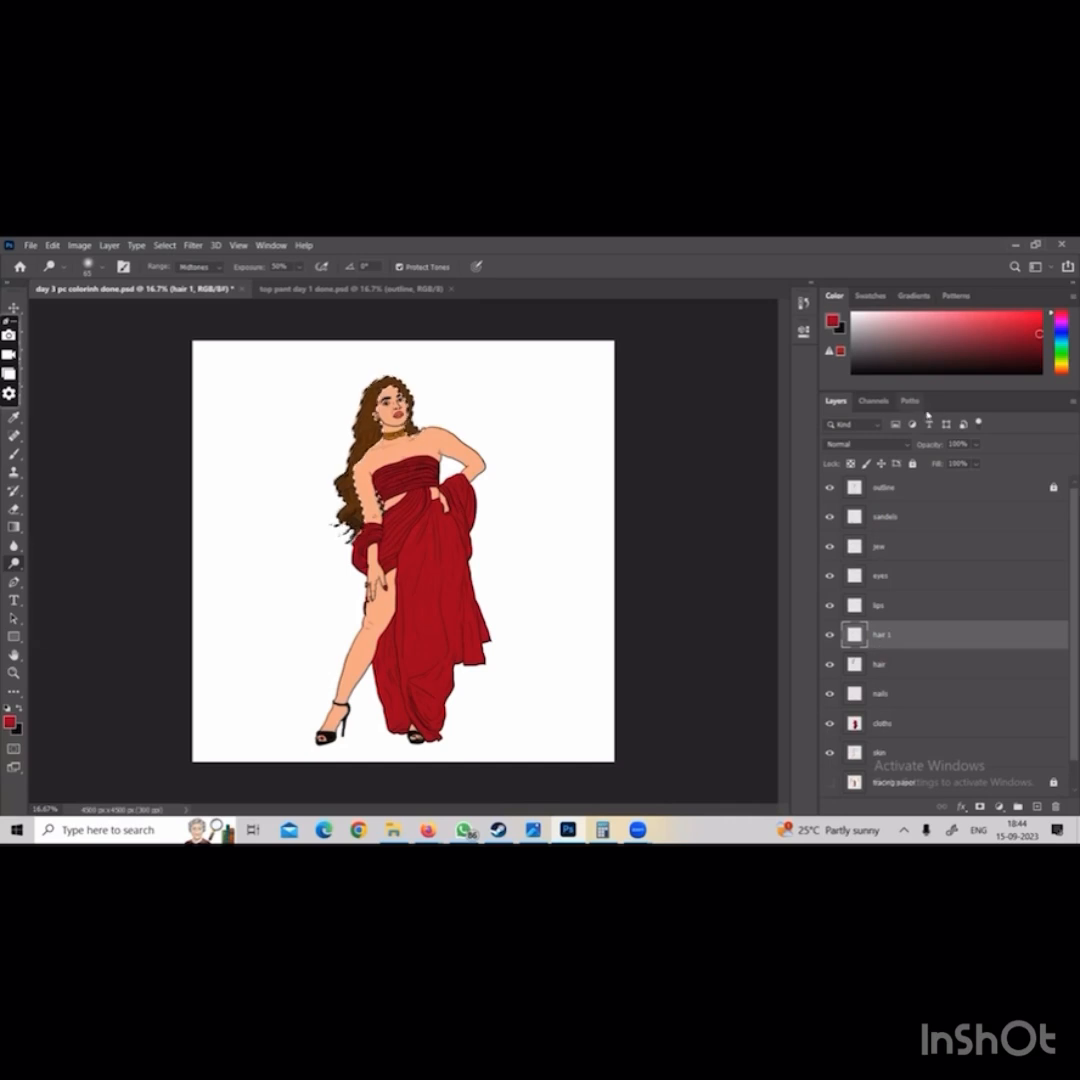
key("b")
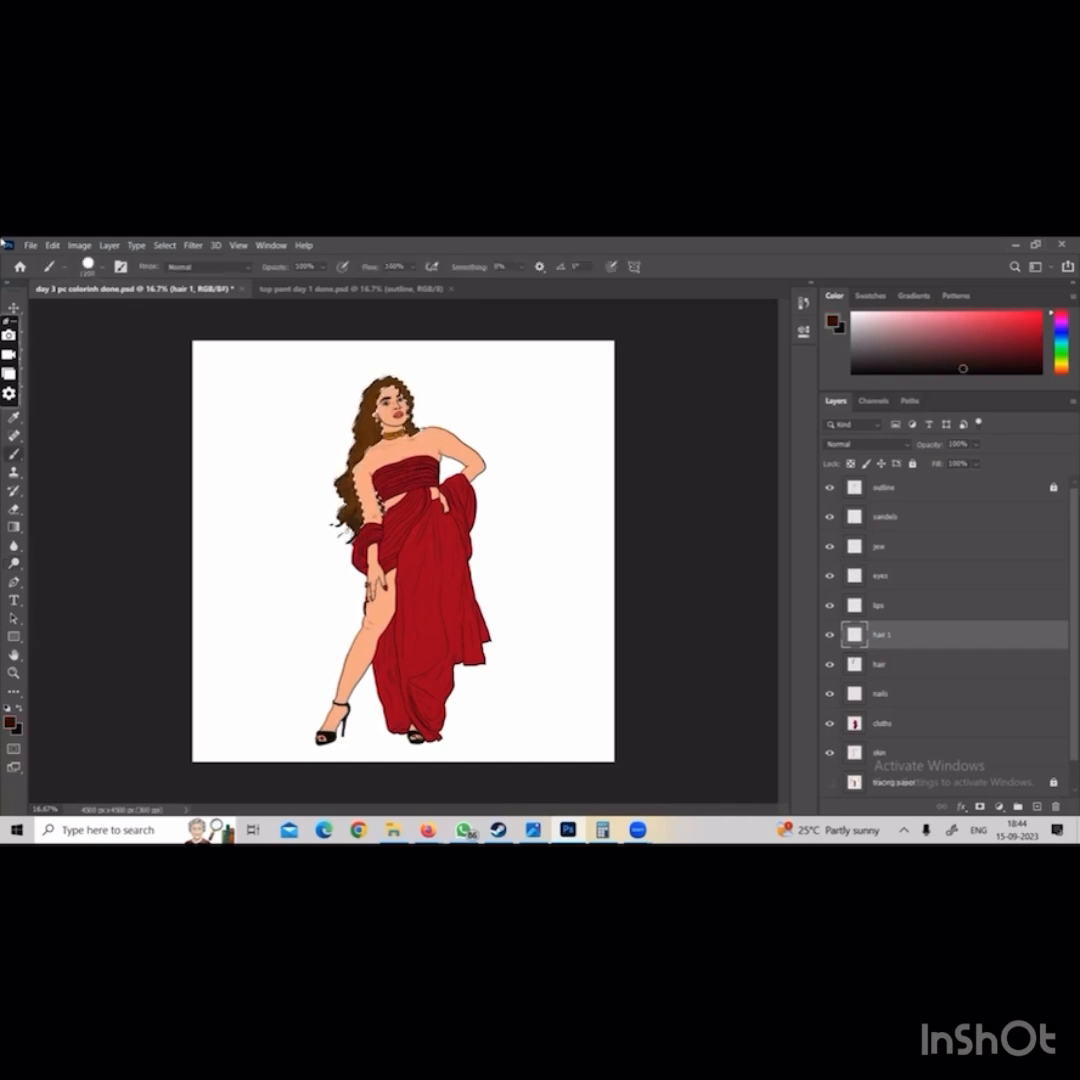
Paint the hair black on the hair 1 layer, and repaint it light blonde-brown on a new layer named hair 2
left_click_drag(338, 370, 335, 525)
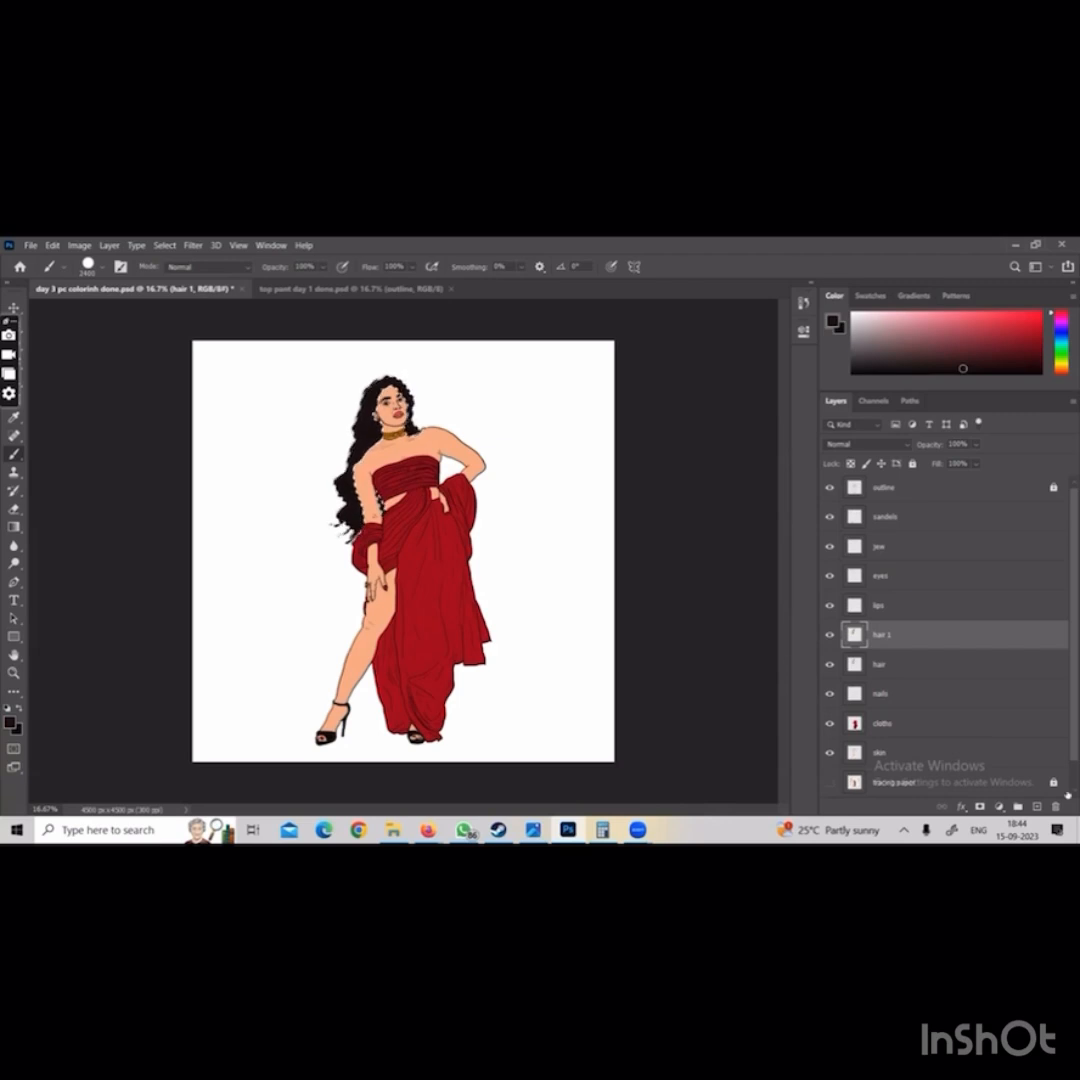
left_click(1037, 806)
double_click(876, 638)
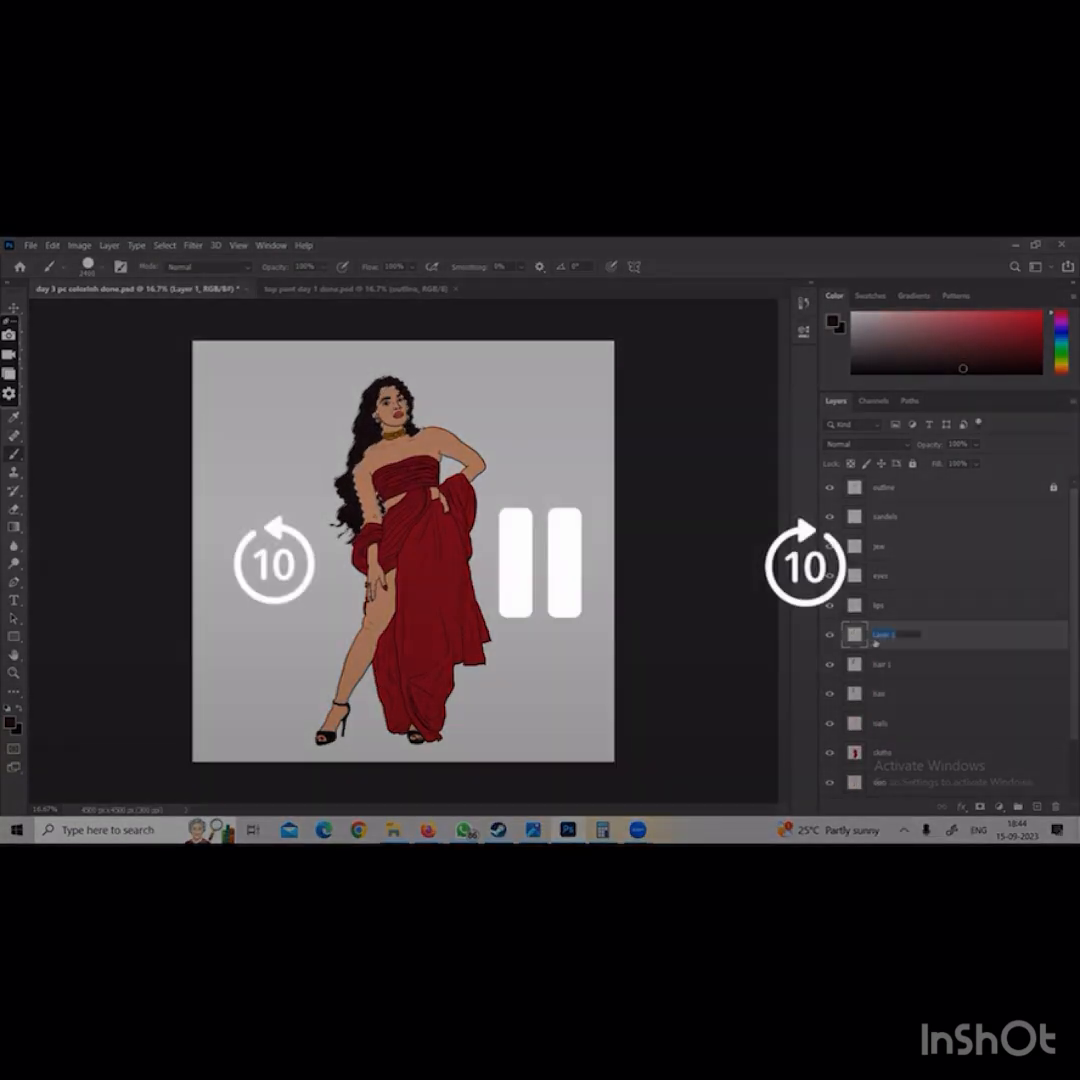
type("hair 2")
key("Return")
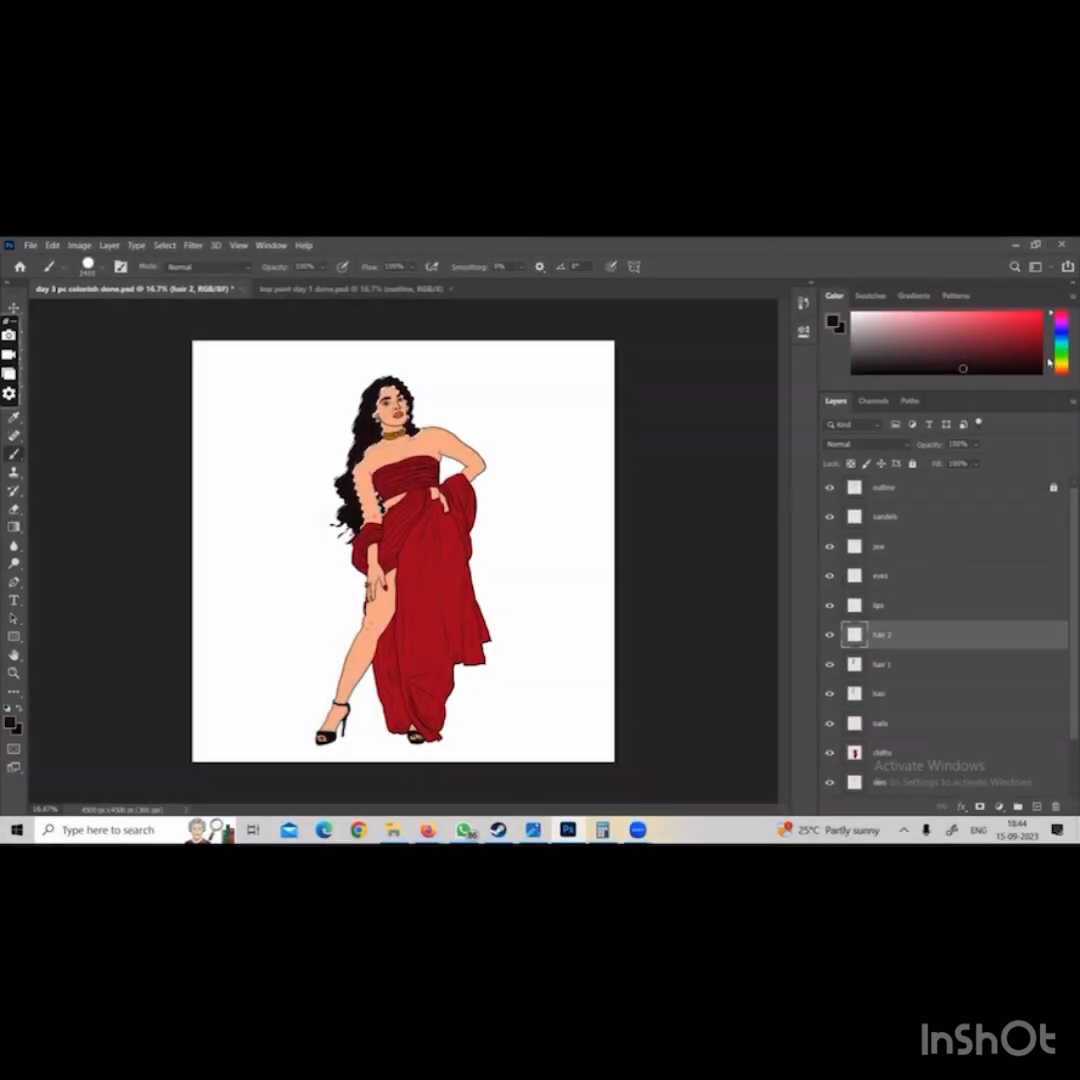
left_click(1057, 369)
left_click(1036, 350)
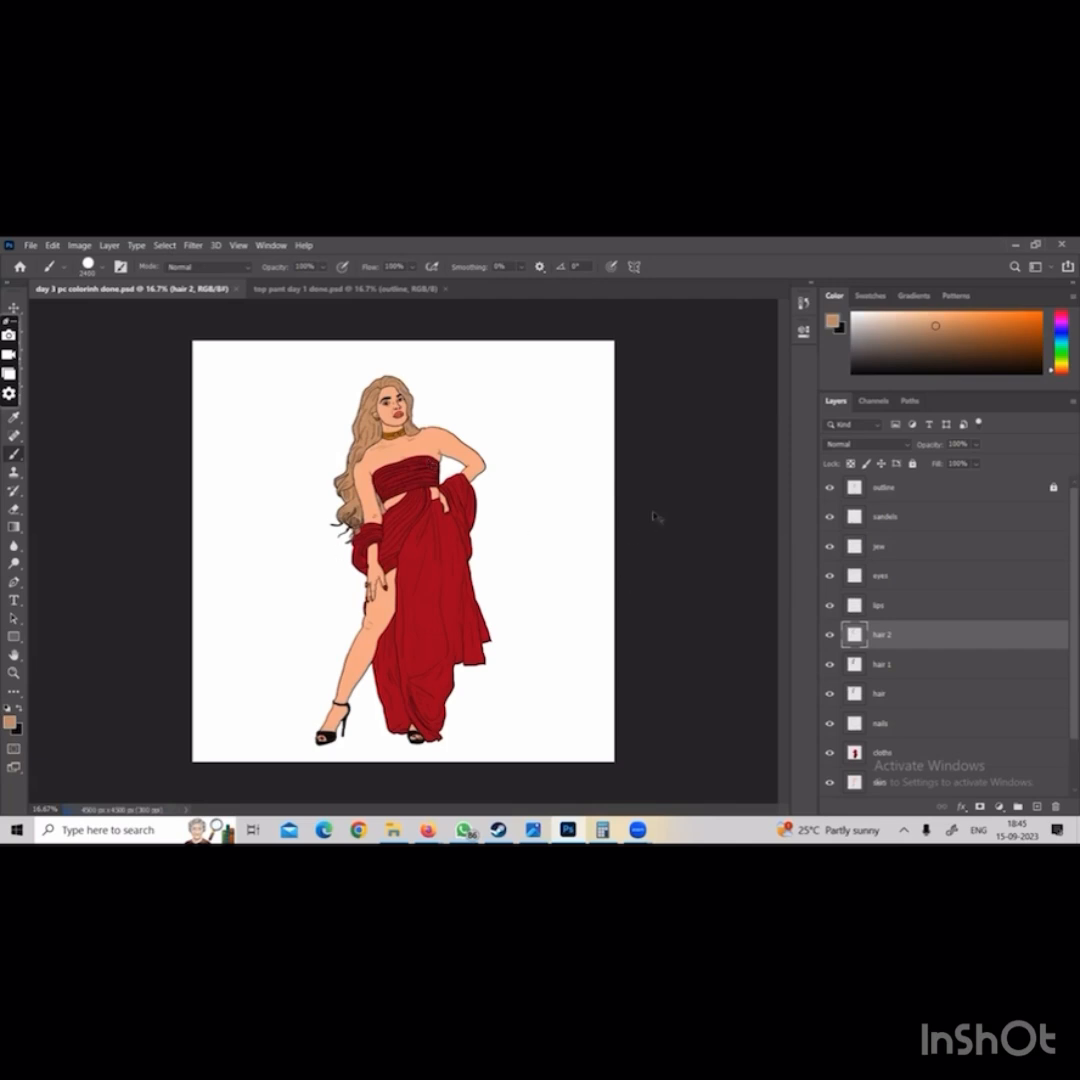
Save the blonde-hair version on the computer as a maximum-quality JPEG named day 3 pc colorinh done with diff hair in the jpeg final folder
left_click(31, 245)
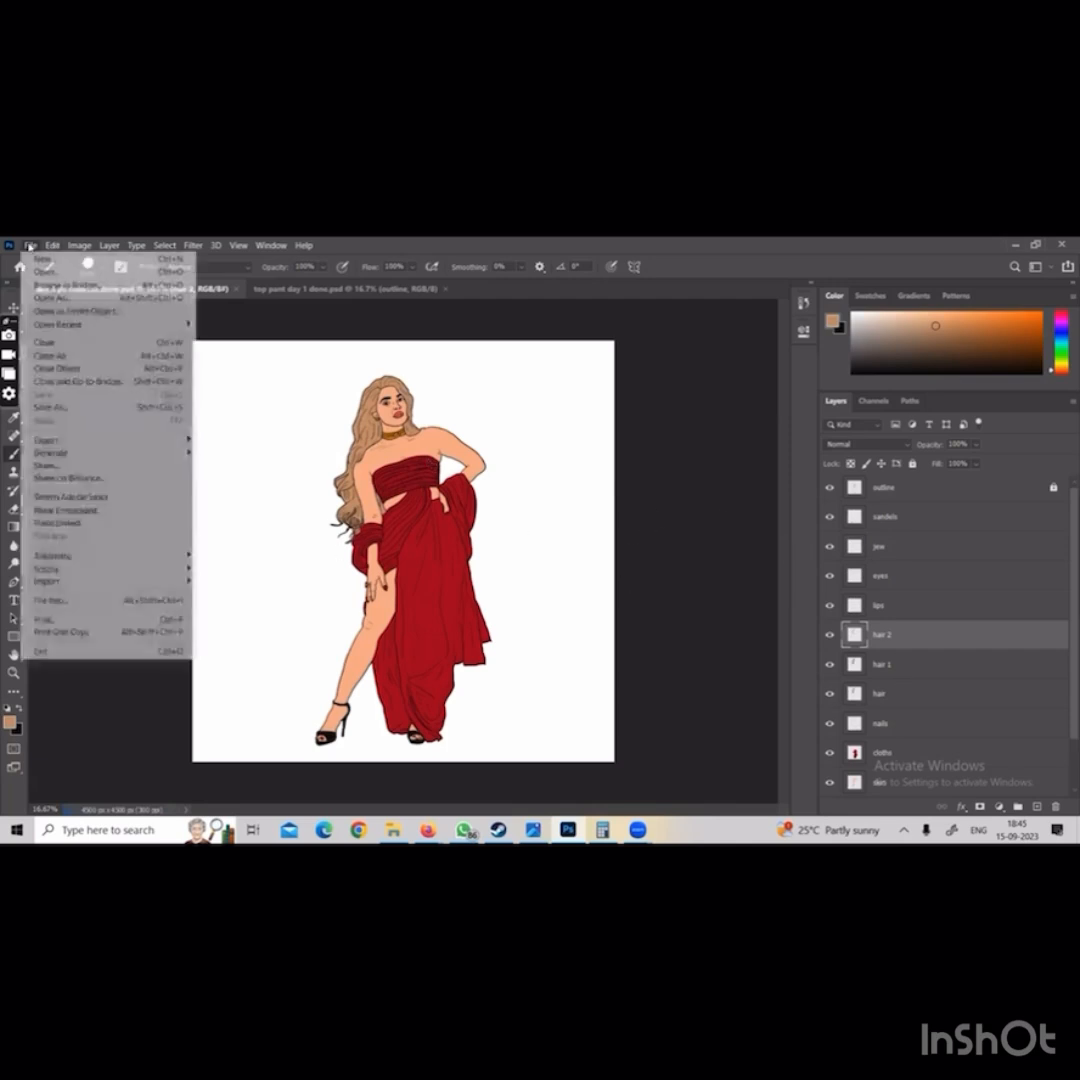
left_click(54, 408)
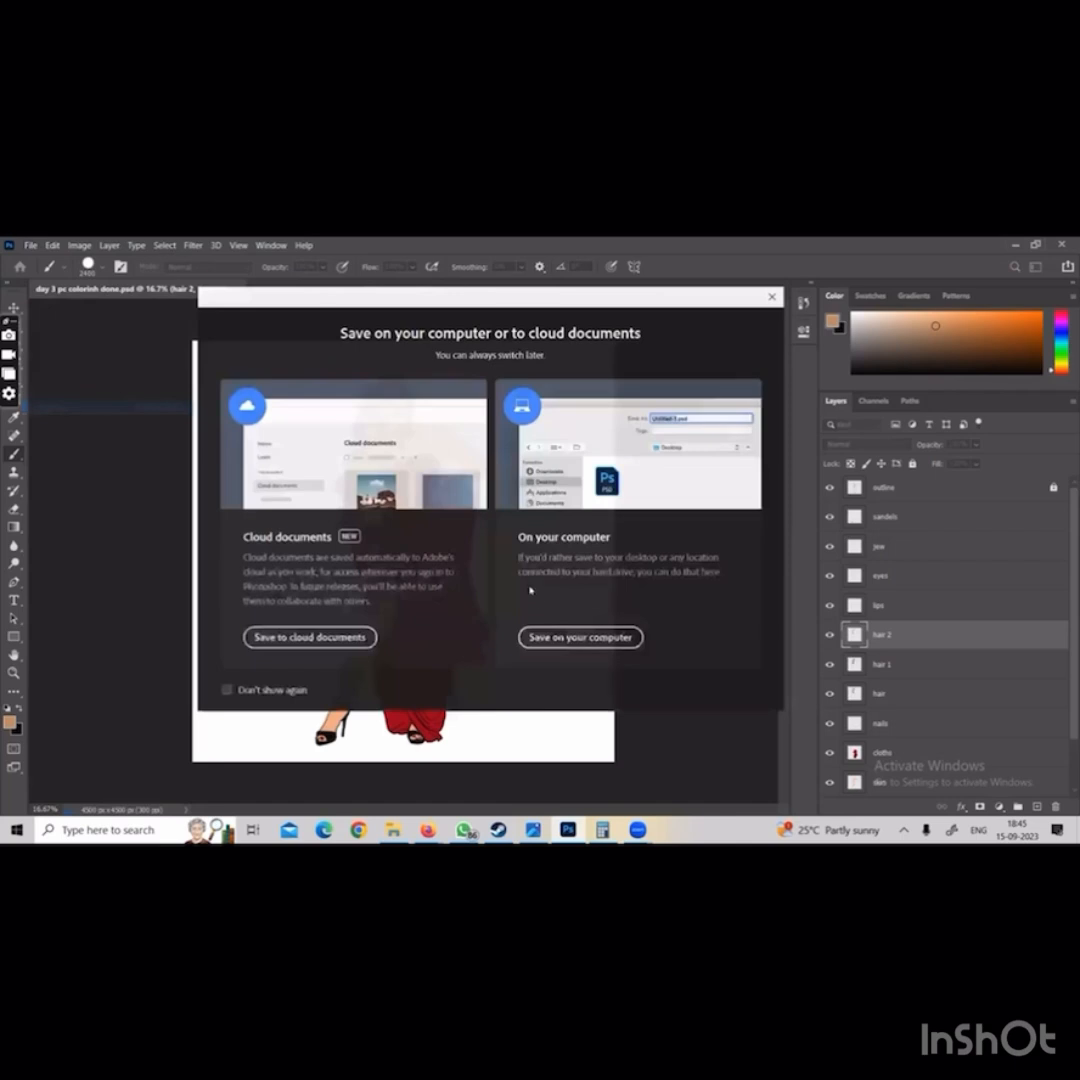
left_click(550, 636)
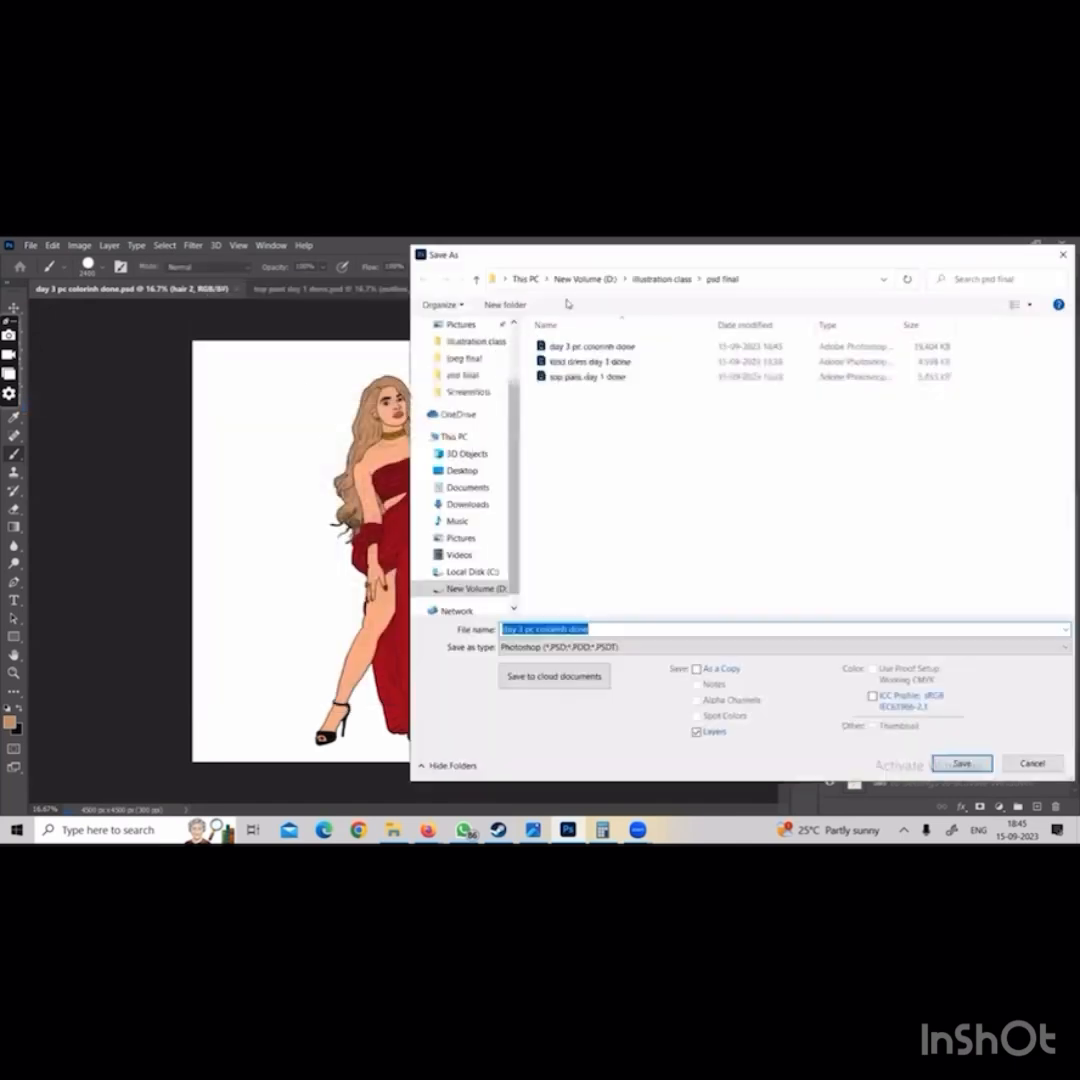
left_click(655, 279)
double_click(564, 352)
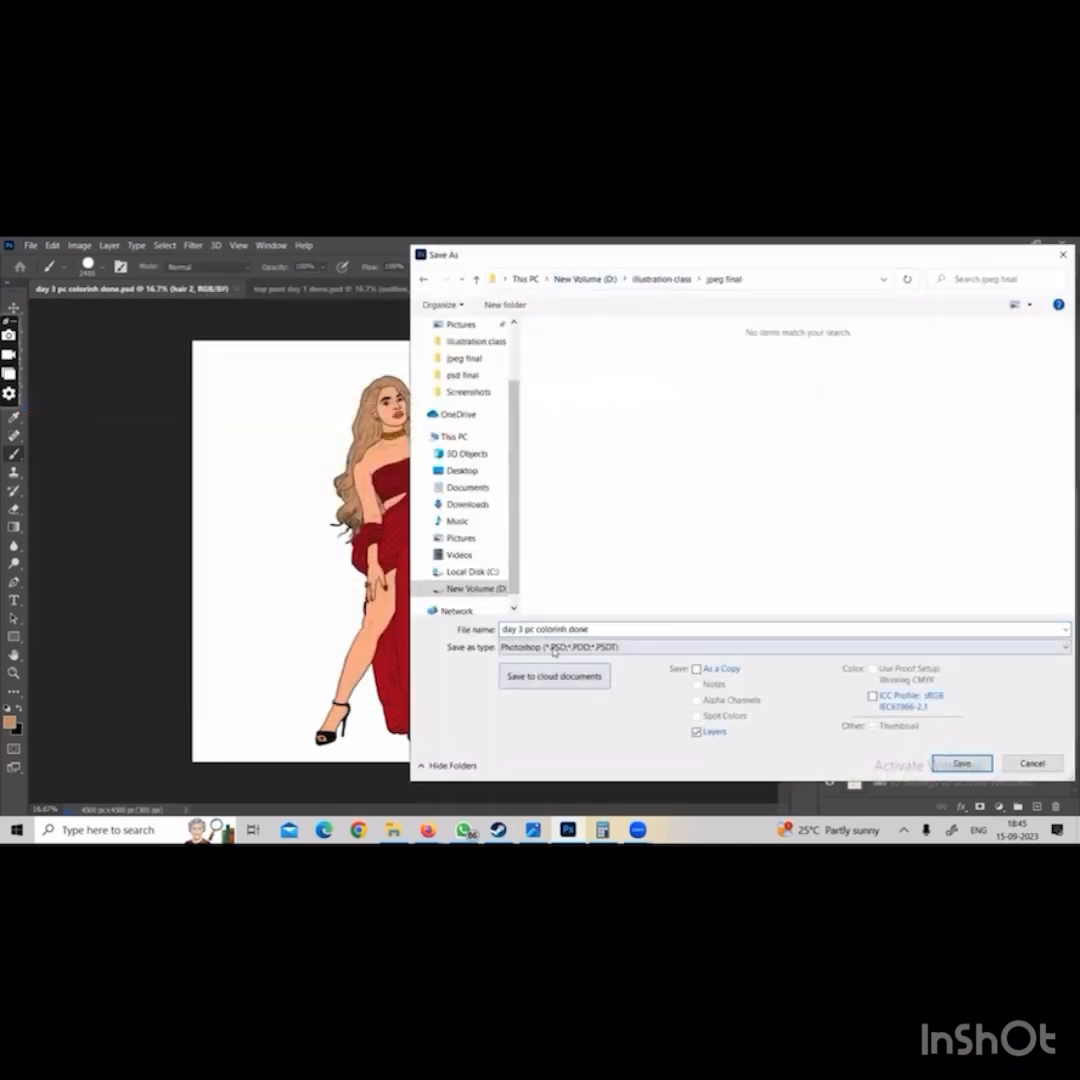
left_click(550, 647)
left_click(549, 507)
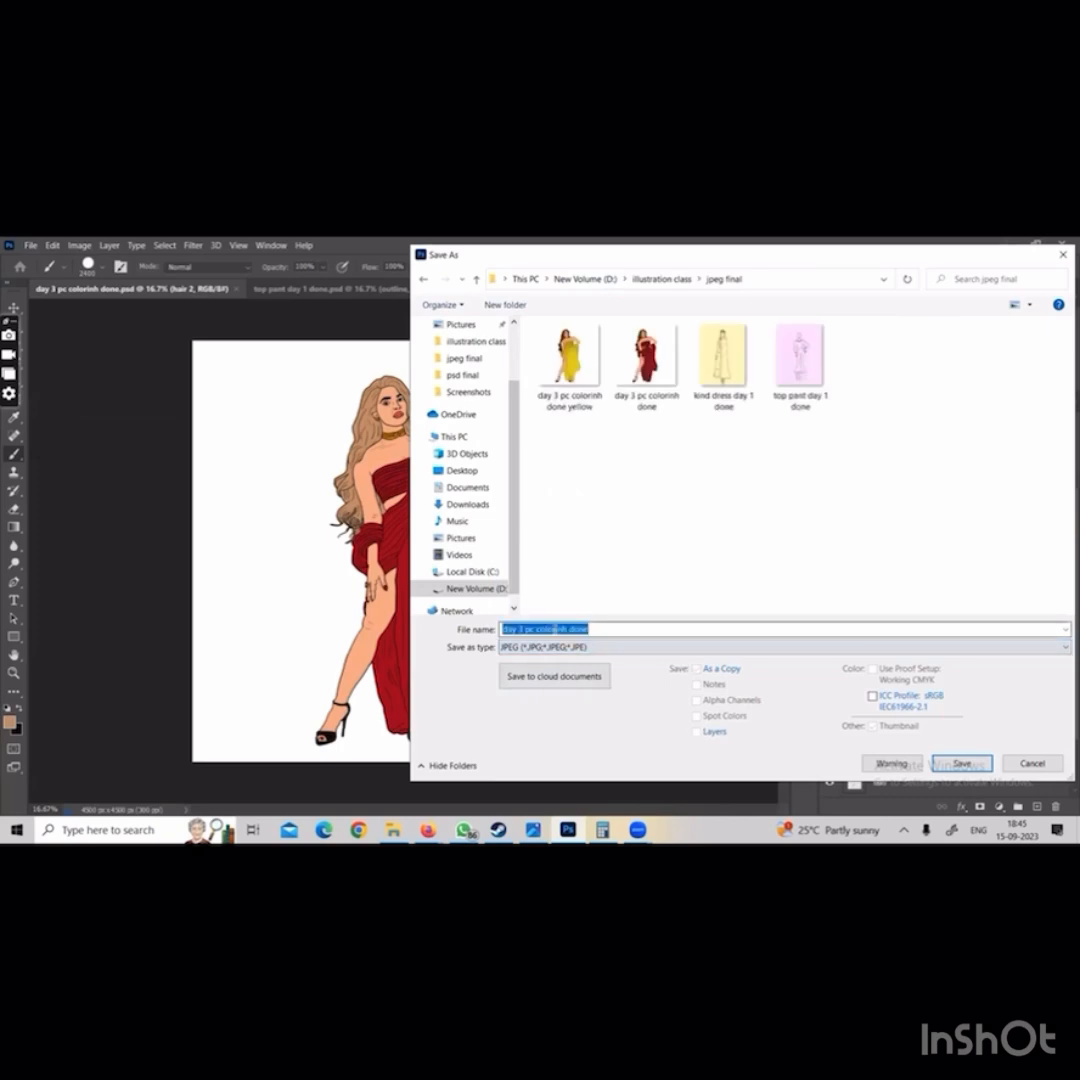
left_click(608, 628)
type("wit")
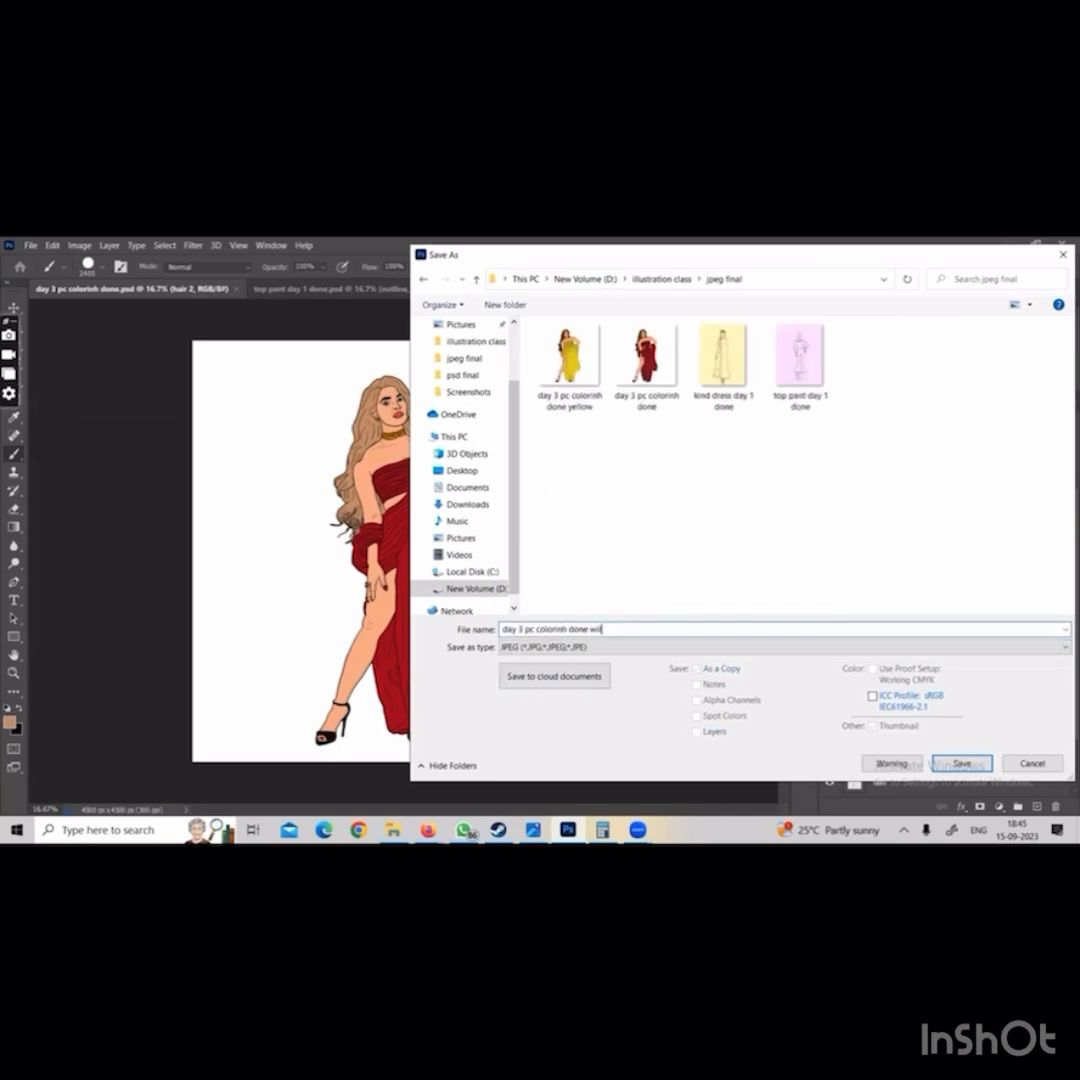
type("h diff ha")
key("Return")
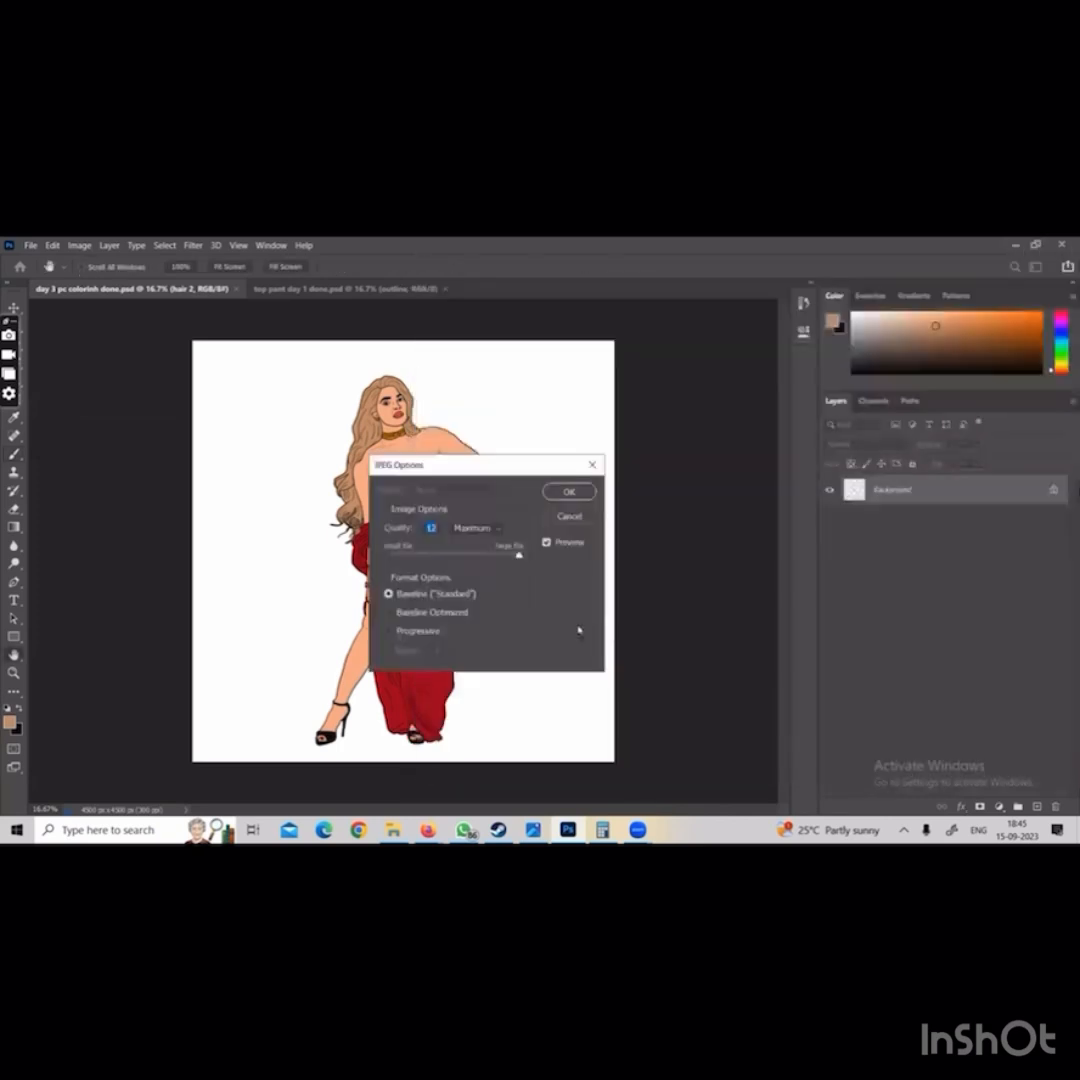
left_click(569, 491)
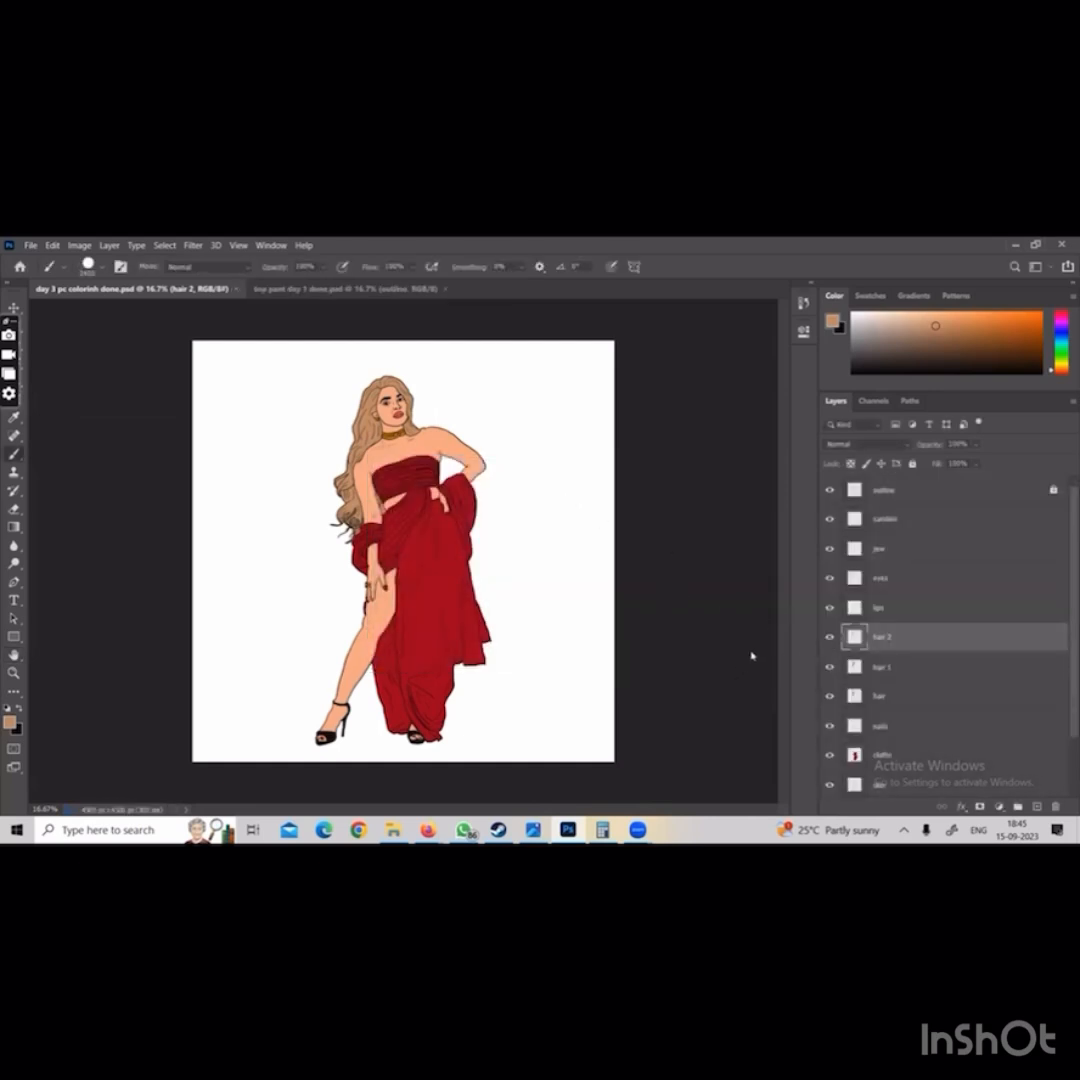
Hide the hair 2 layer and save a JPEG named day 3 pc colorinh done black hair in the jpeg final folder
left_click(829, 637)
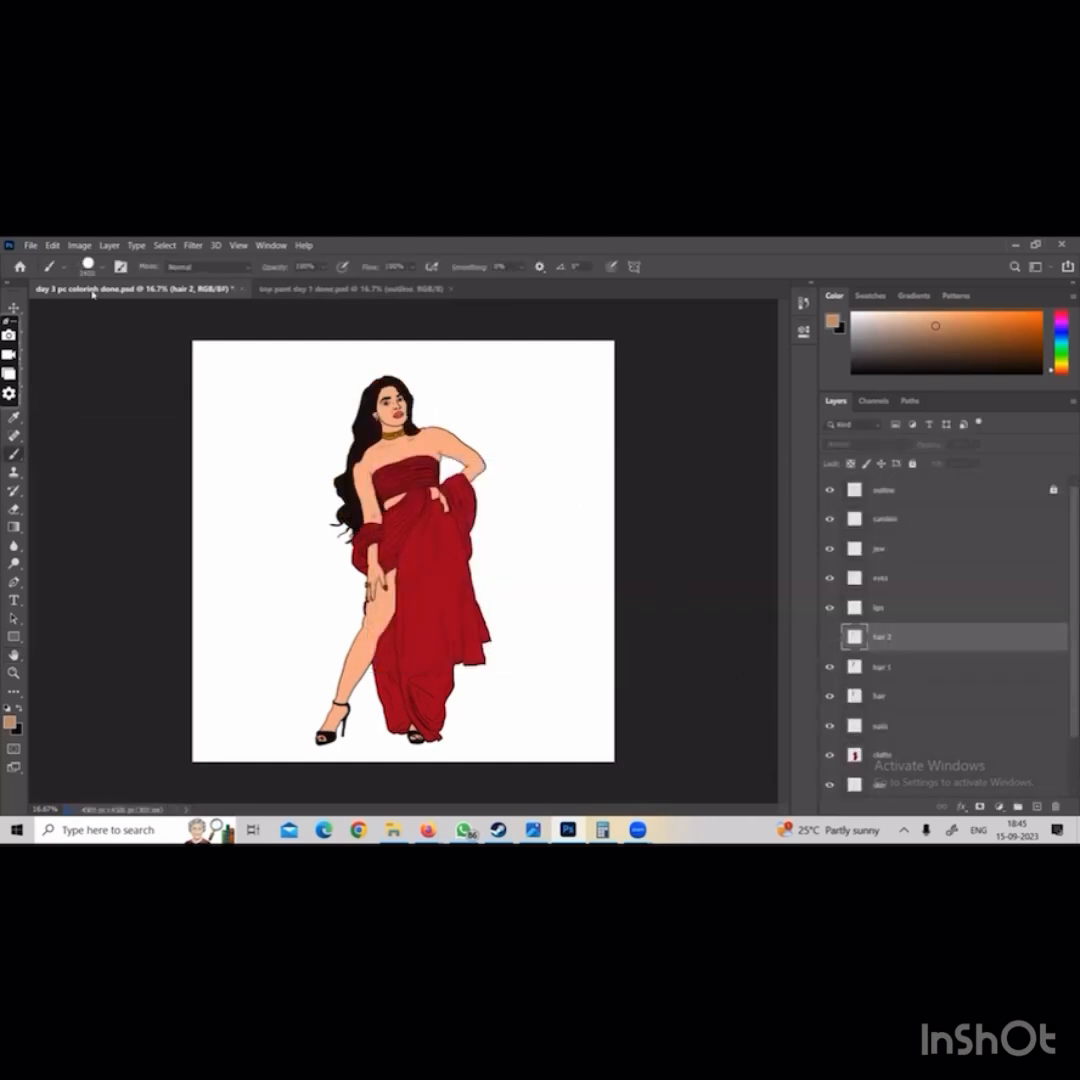
left_click(30, 245)
left_click(36, 396)
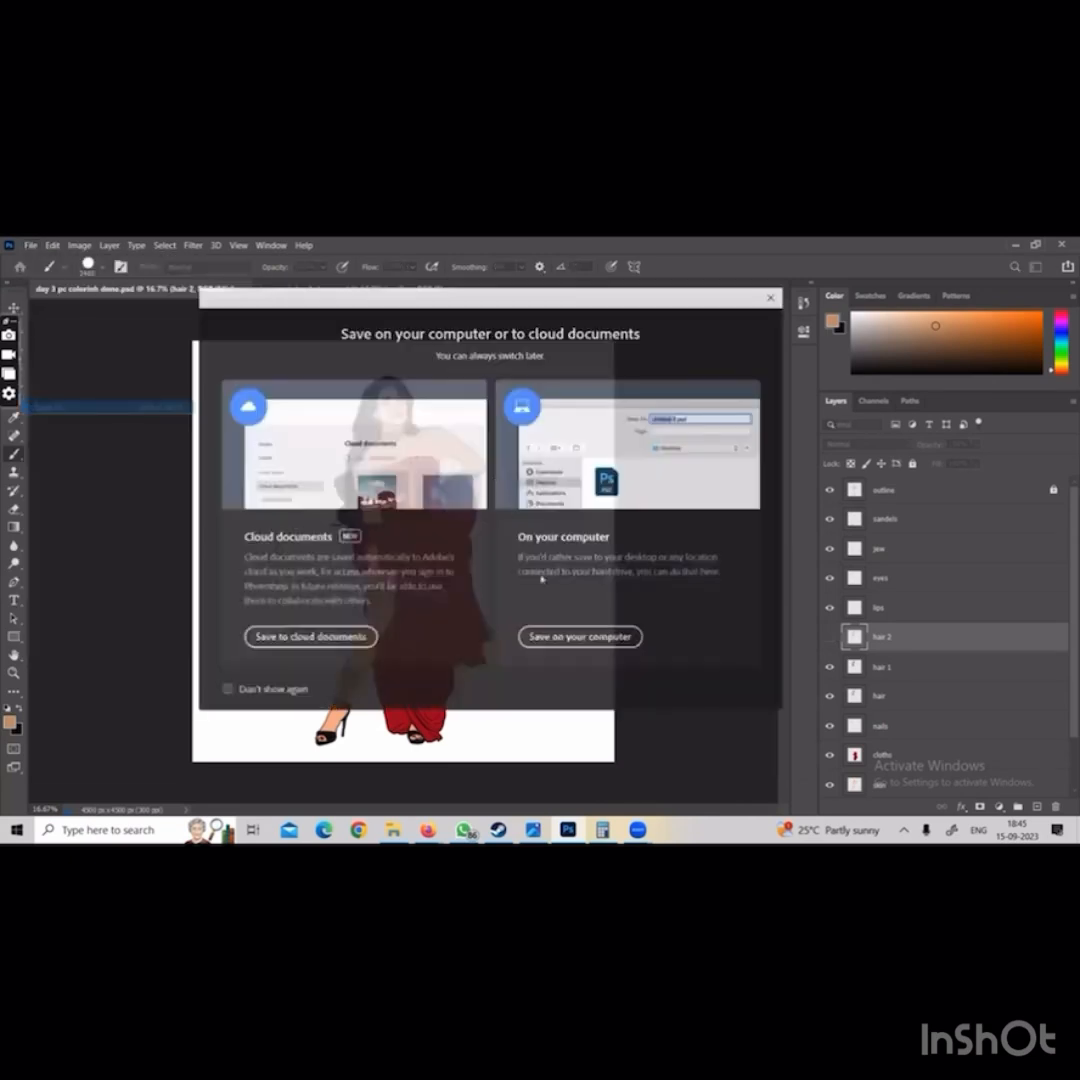
left_click(577, 634)
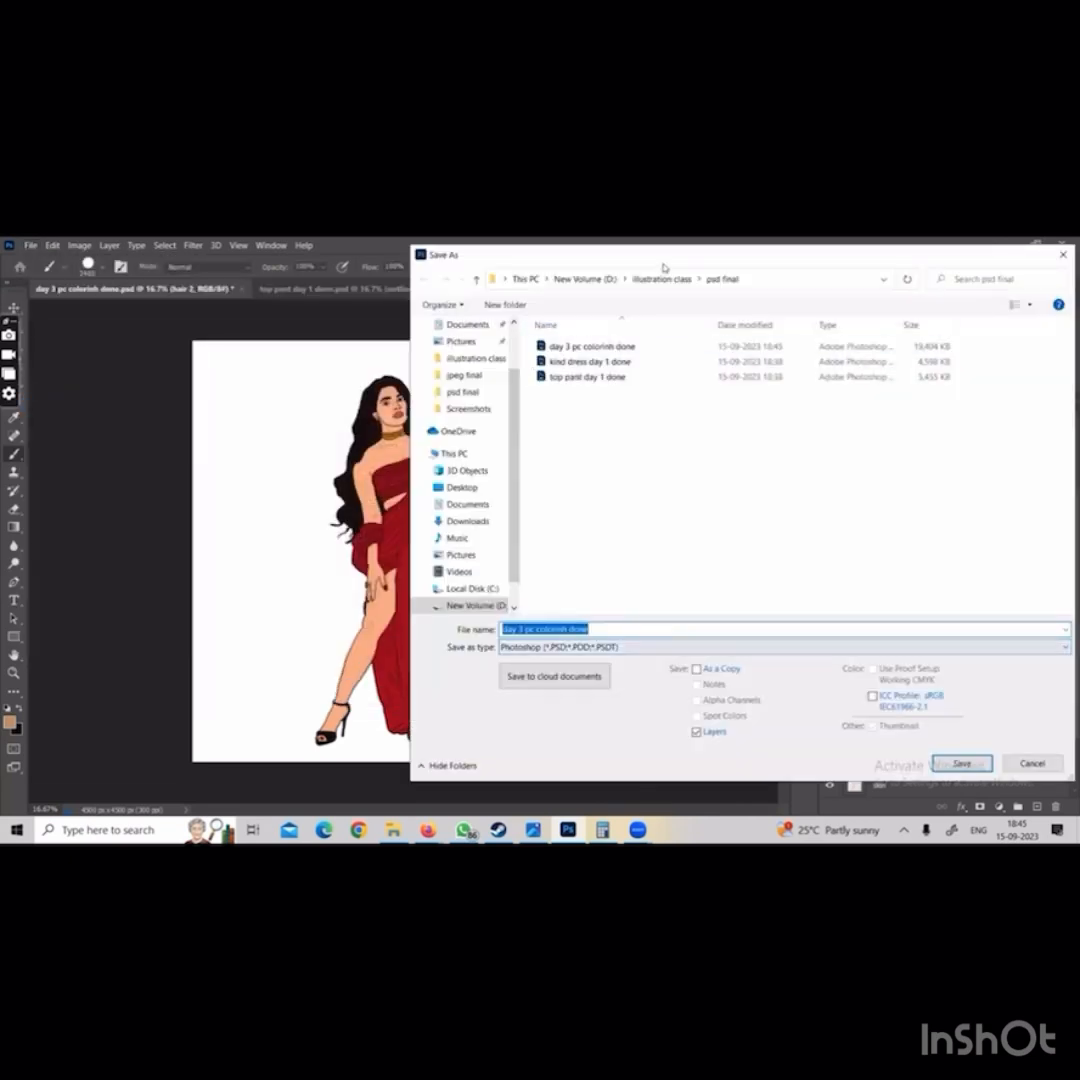
left_click(660, 279)
double_click(562, 368)
left_click(607, 647)
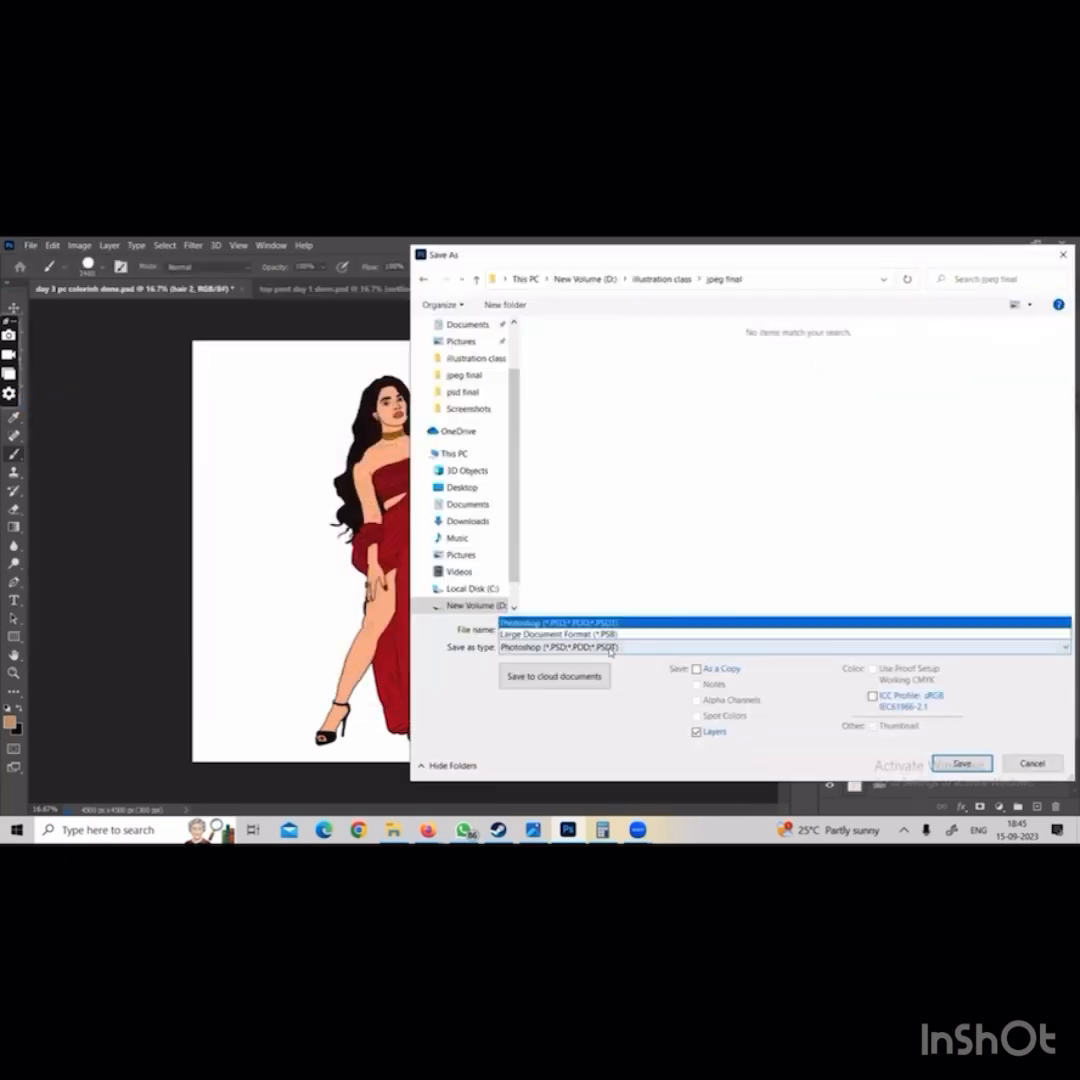
left_click(557, 500)
left_click(594, 629)
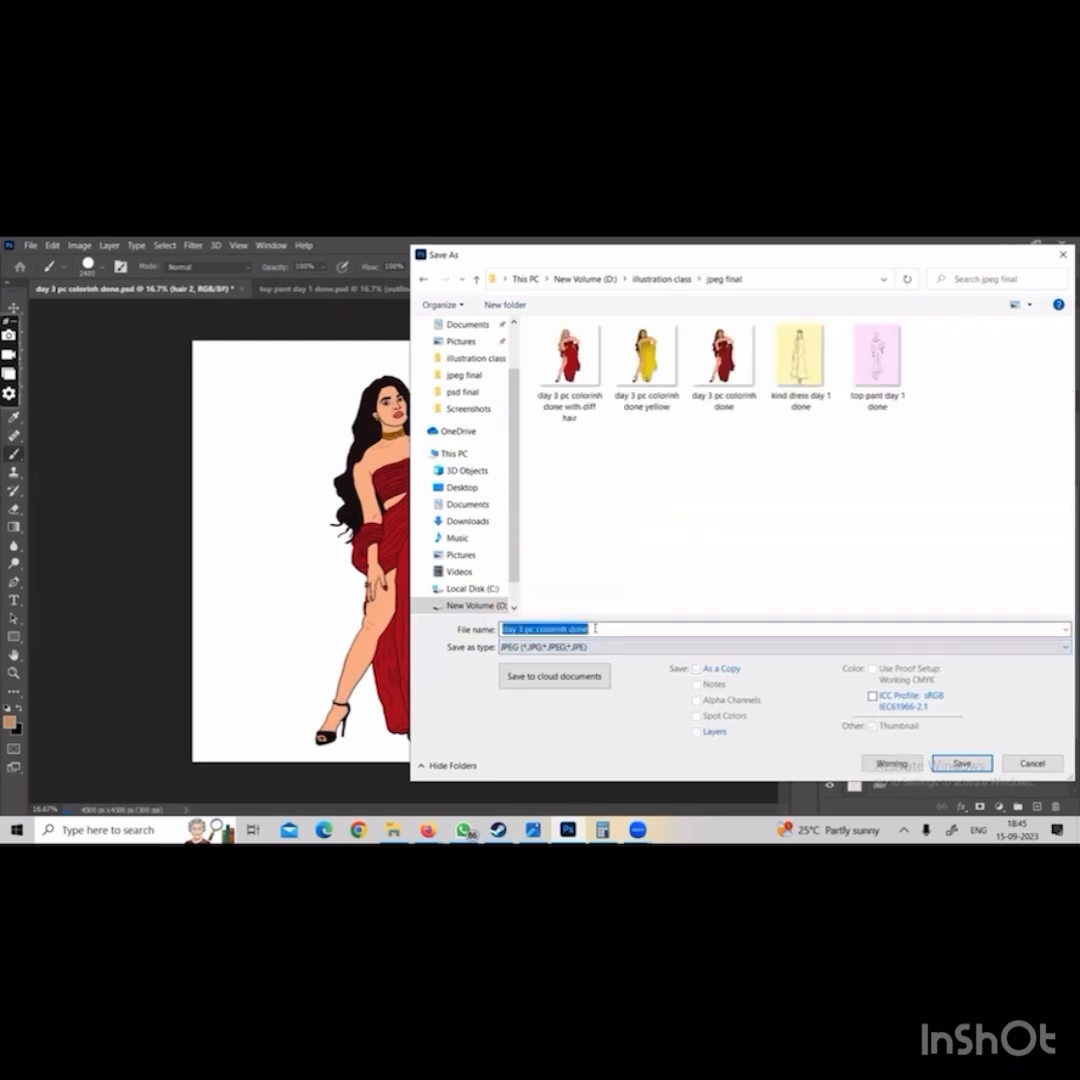
left_click(598, 629)
type("black hair")
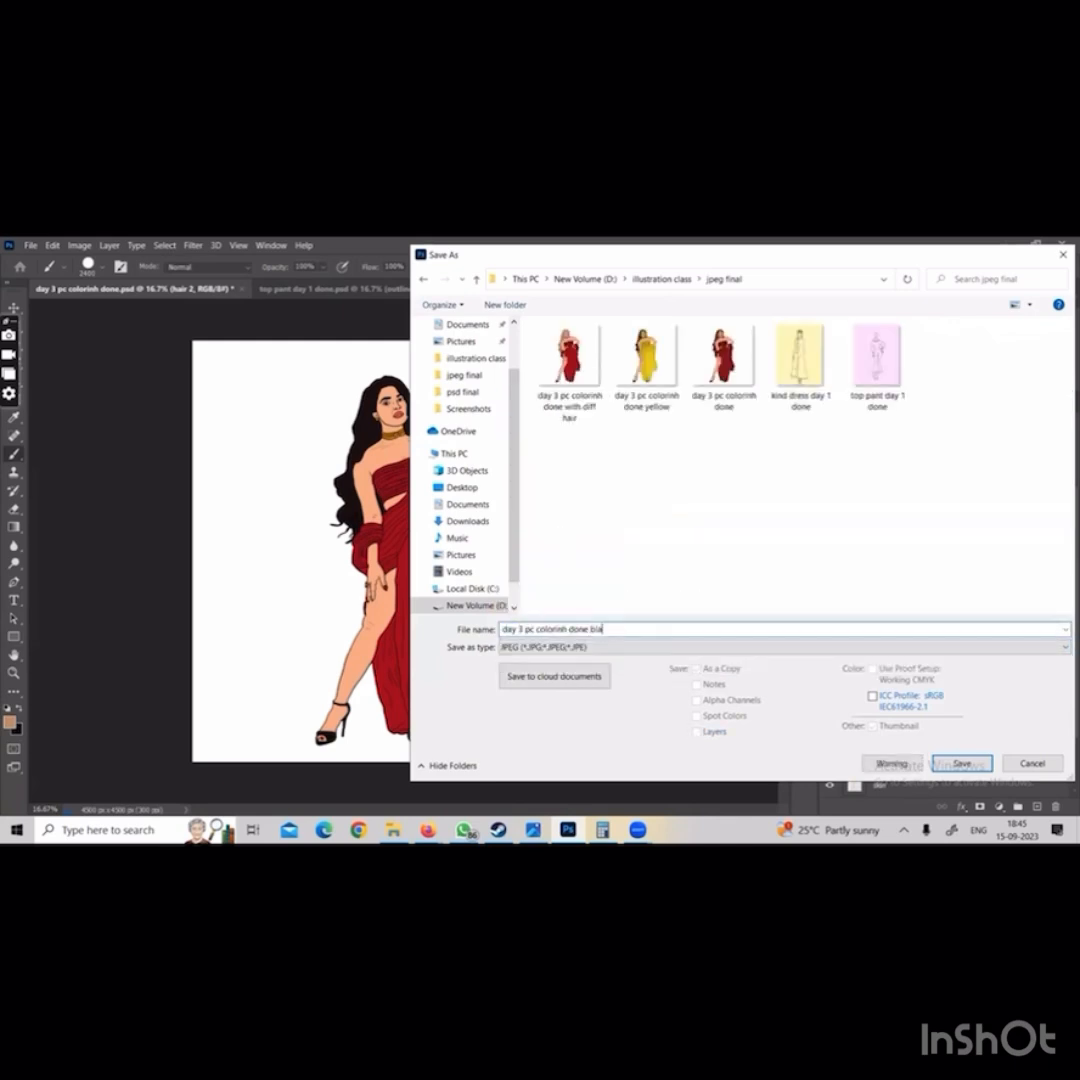
key("Return")
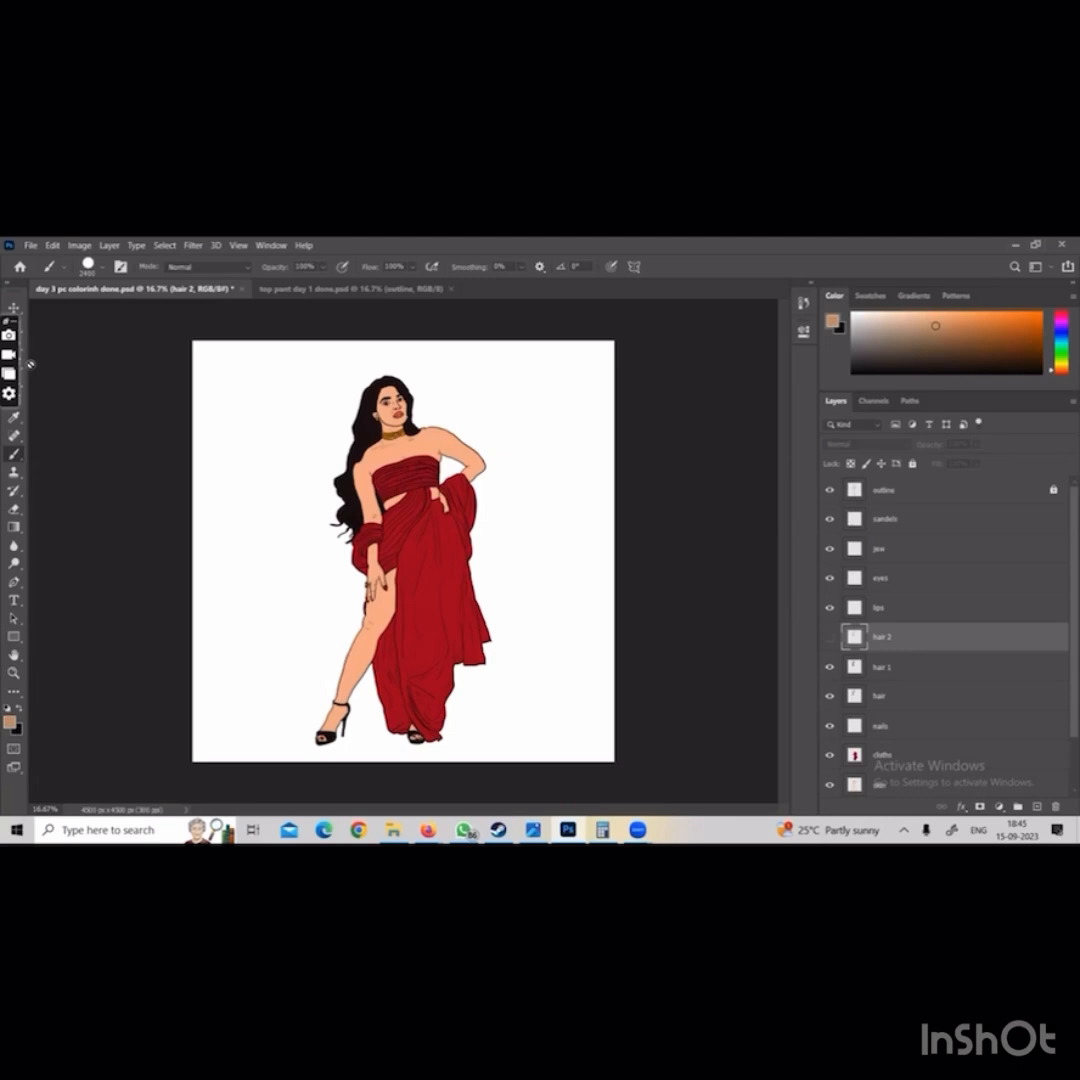
Save the layered file in the psd final folder as a Photoshop PSD named day 3 pc colorinh done with diff hair colr, with maximum compatibility
left_click(30, 245)
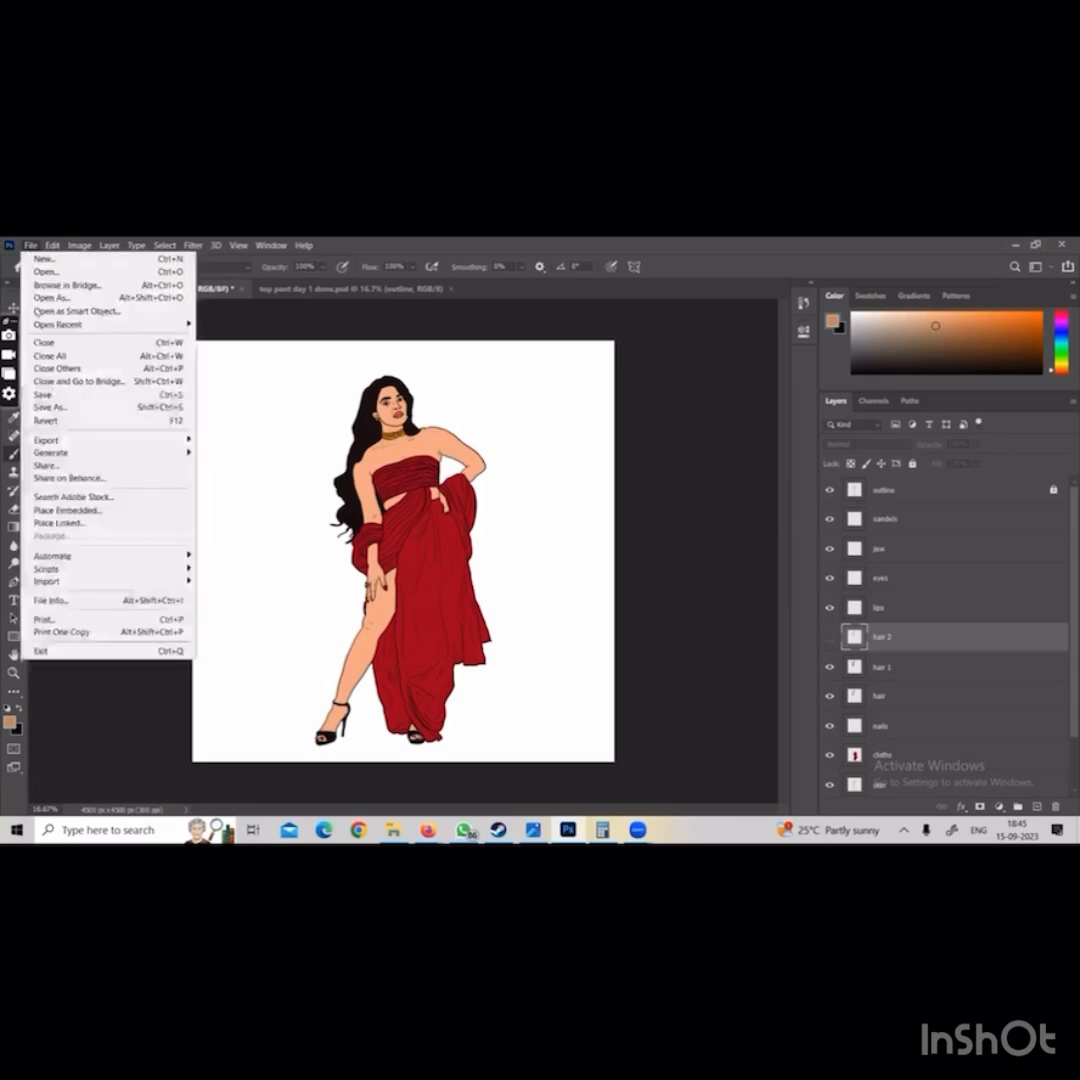
left_click(60, 405)
left_click(624, 638)
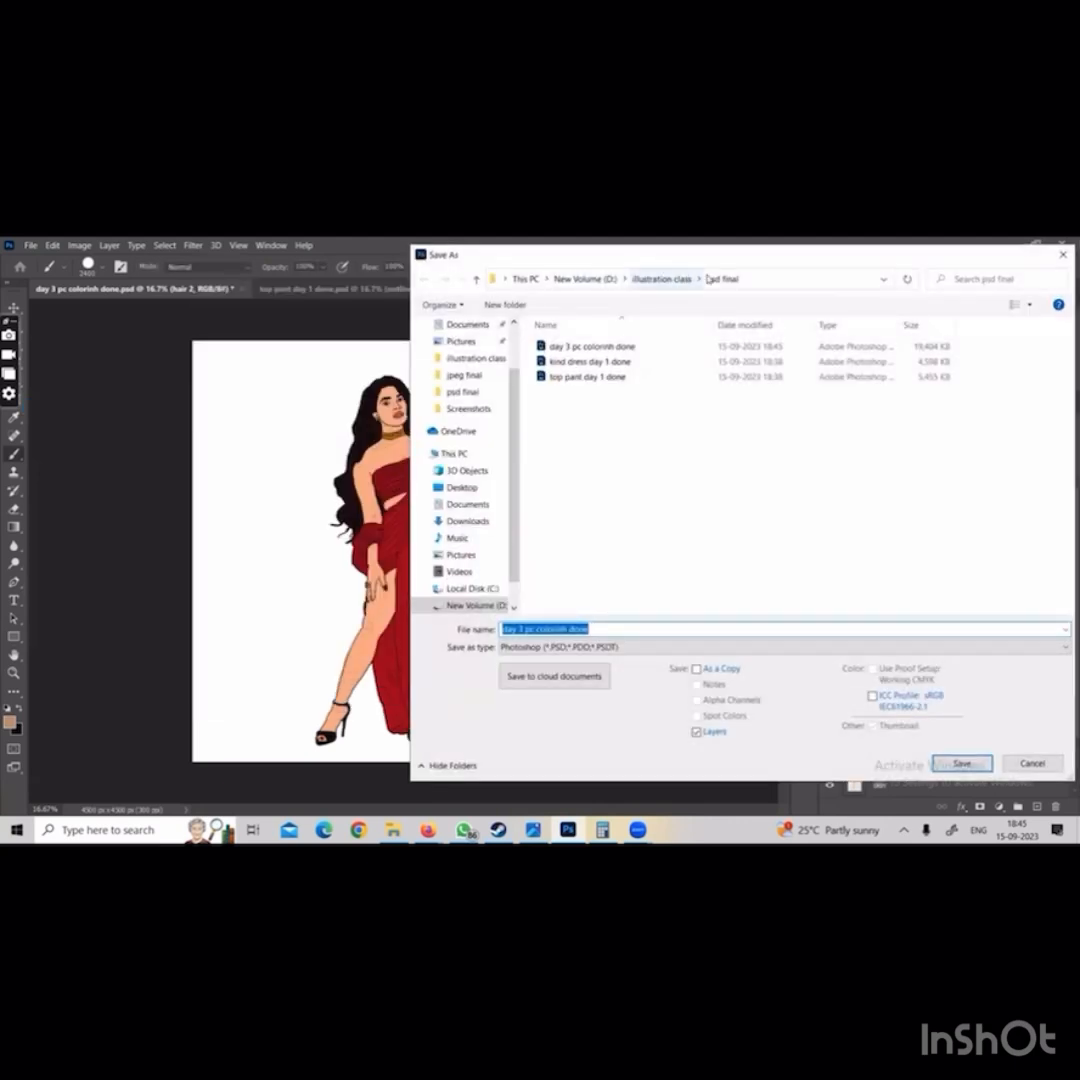
left_click(605, 628)
type("with diff hair colr")
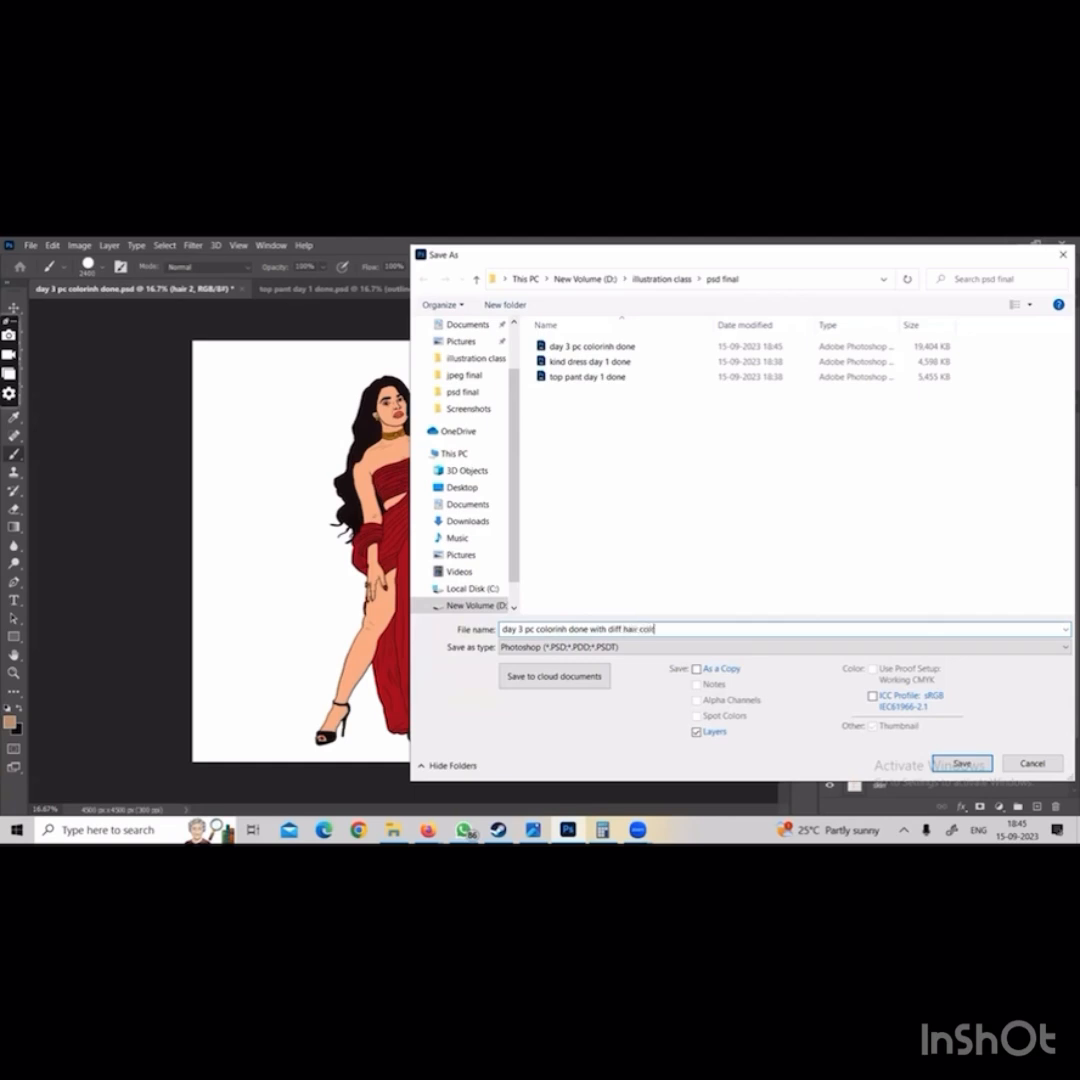
left_click(590, 647)
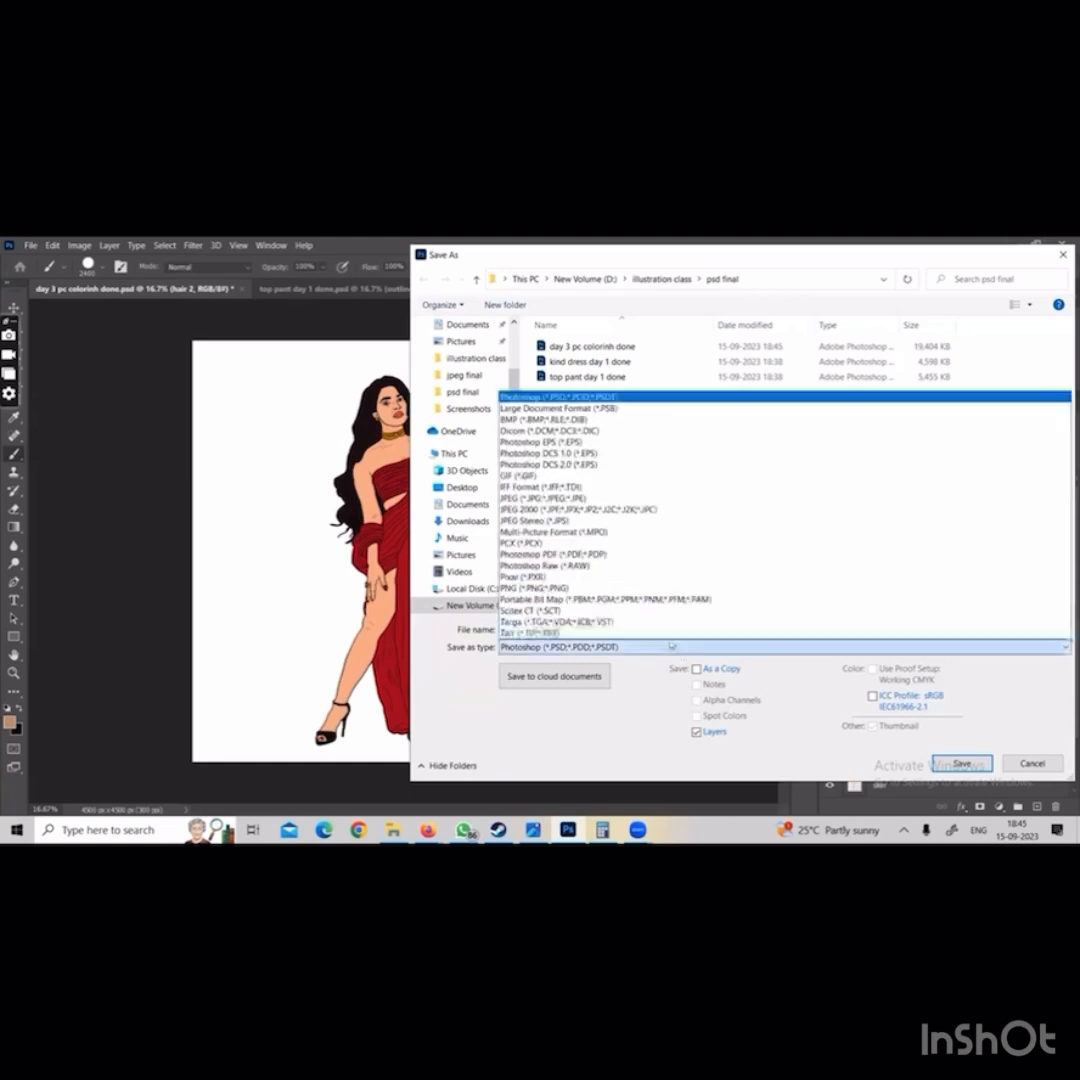
key("Escape")
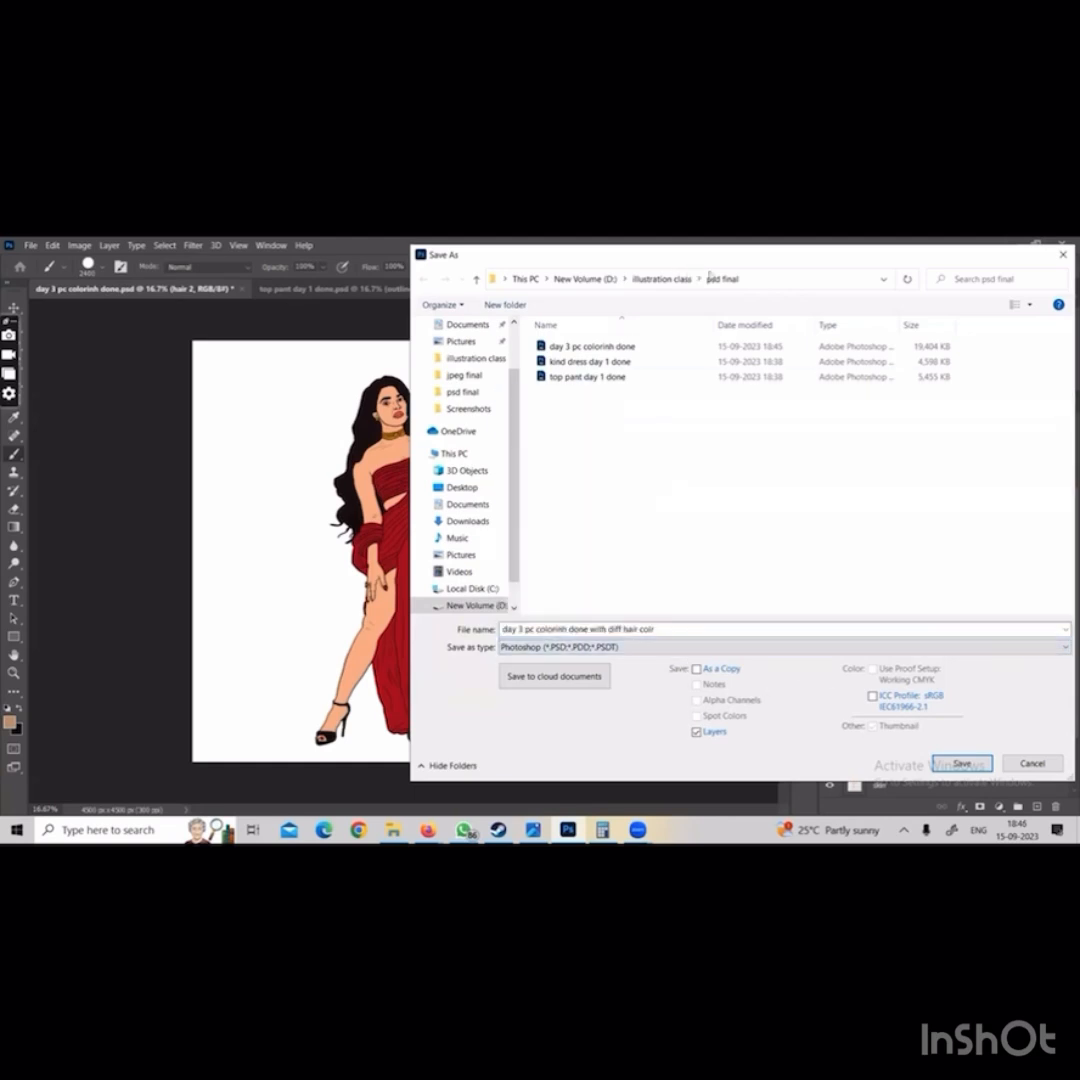
left_click(962, 764)
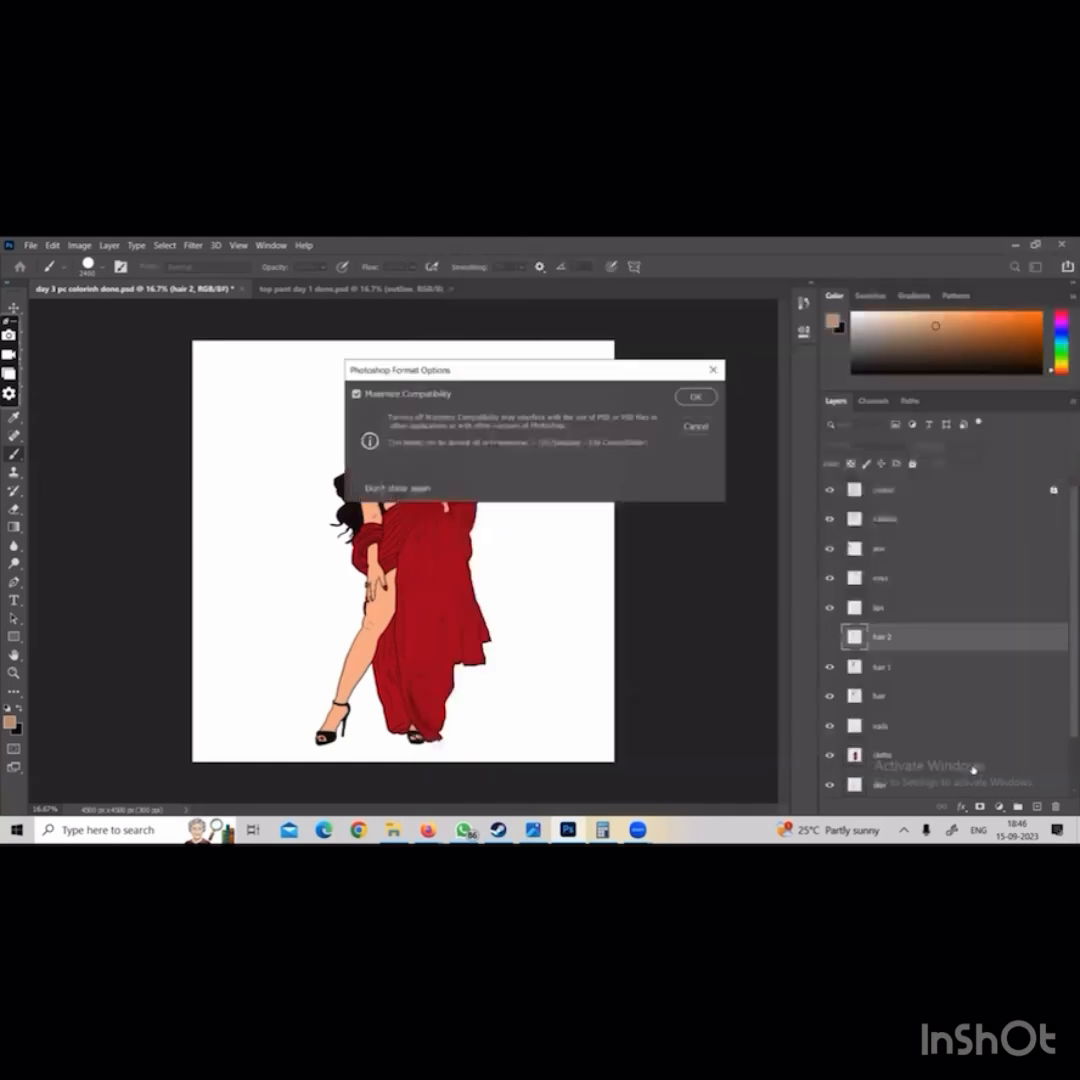
left_click(697, 395)
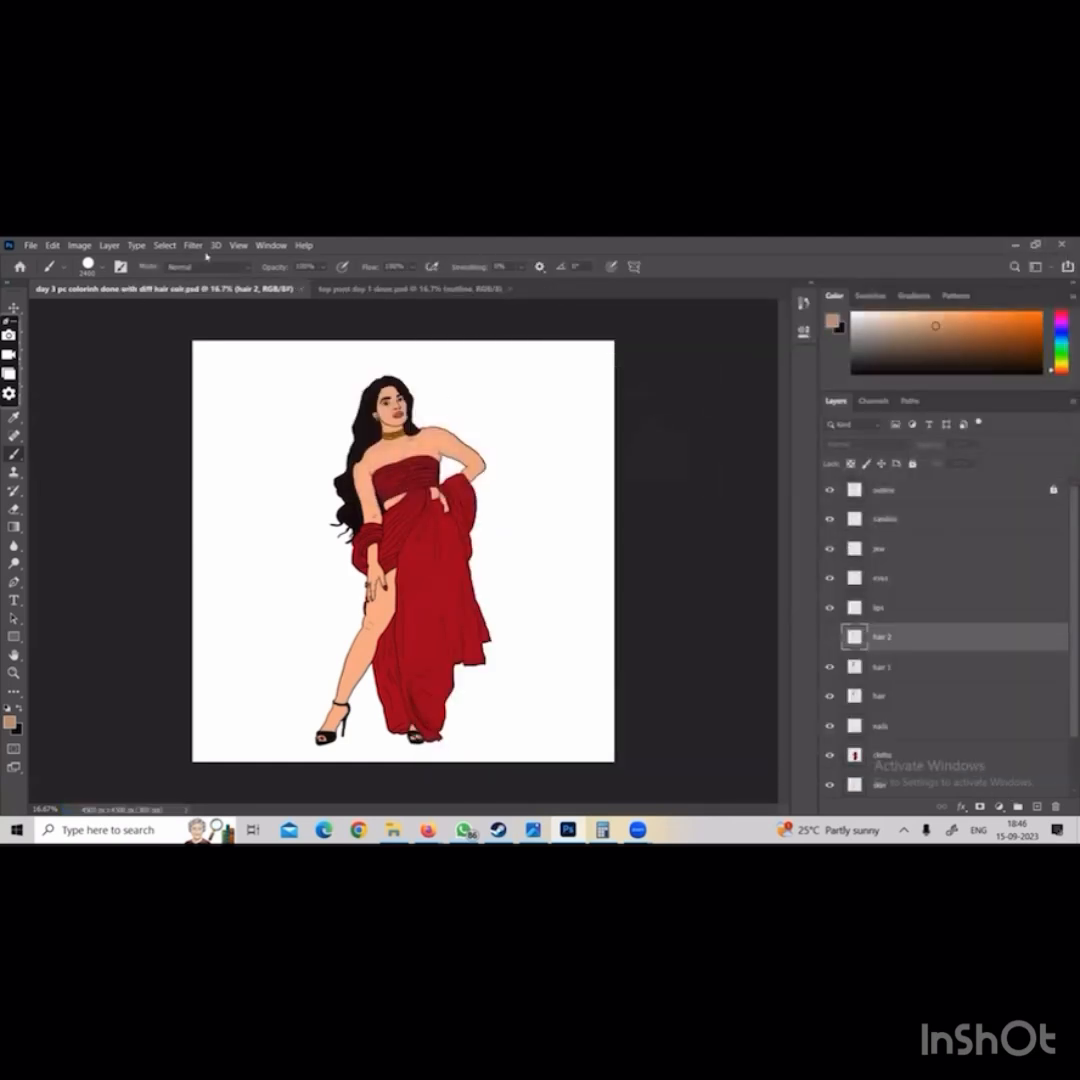
Close the red dress document and add a layer named background 1 above the backgrunf layer in top pant day 1 done
left_click(302, 289)
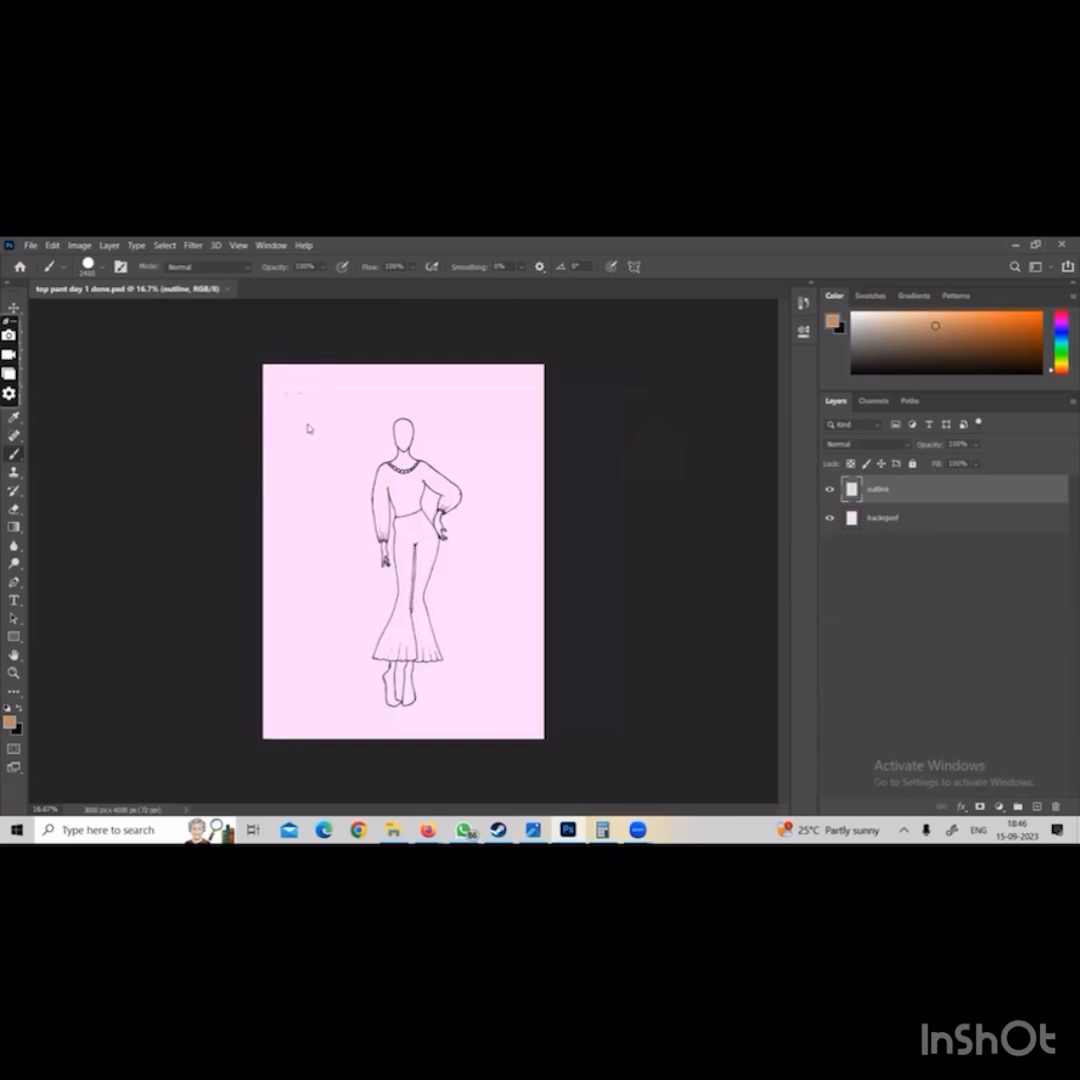
left_click(871, 522)
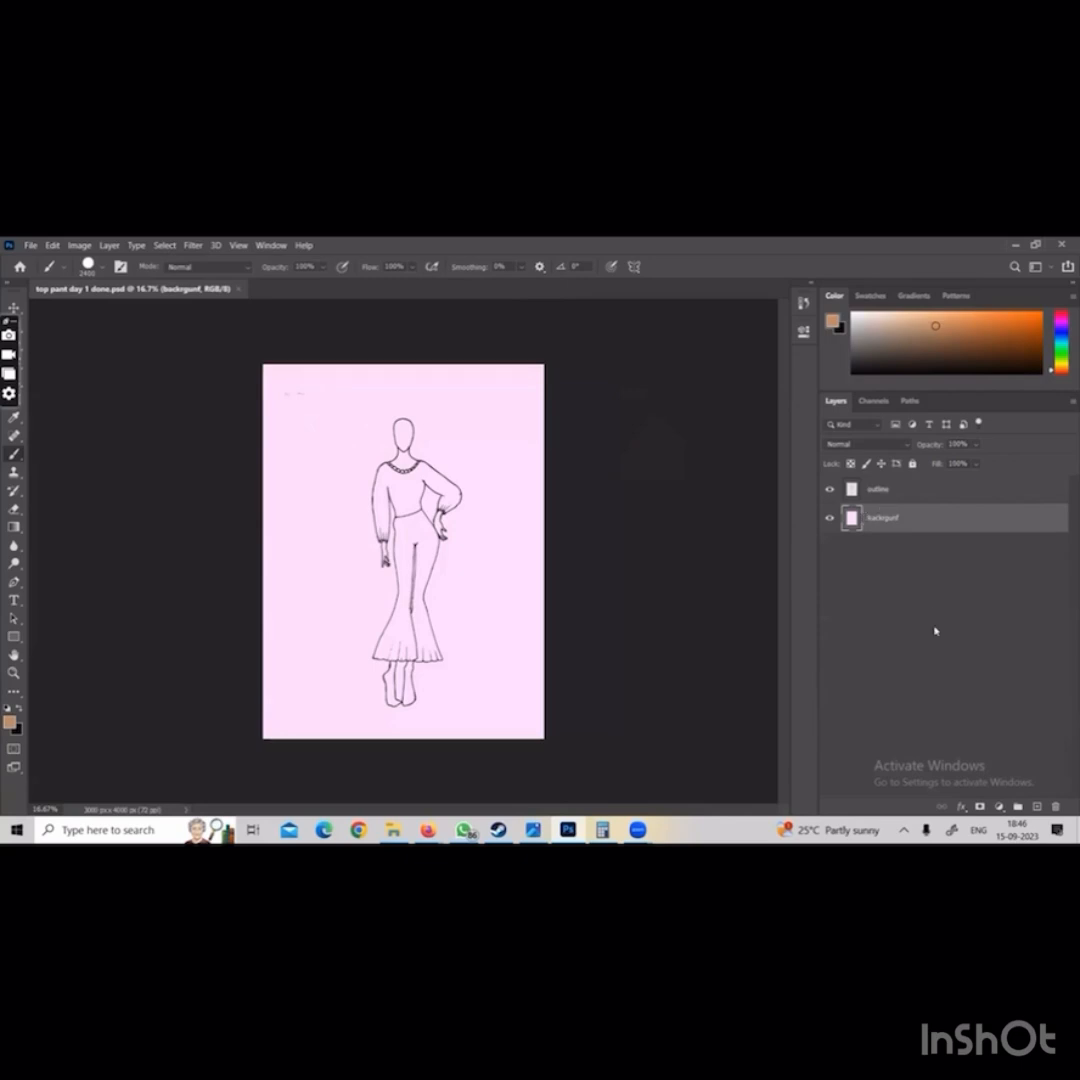
key("ctrl+shift+alt+n")
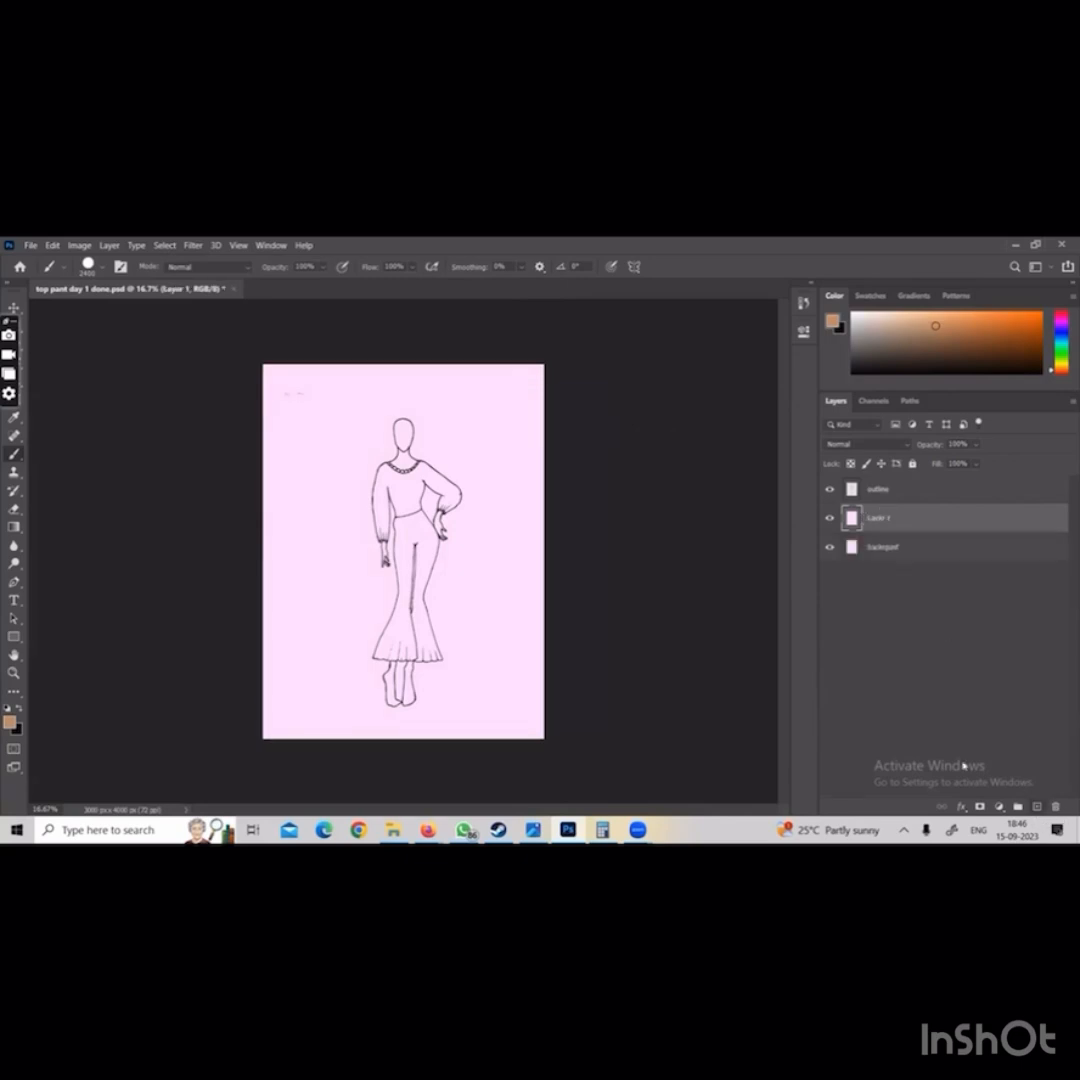
double_click(878, 517)
type("bas")
key("Return")
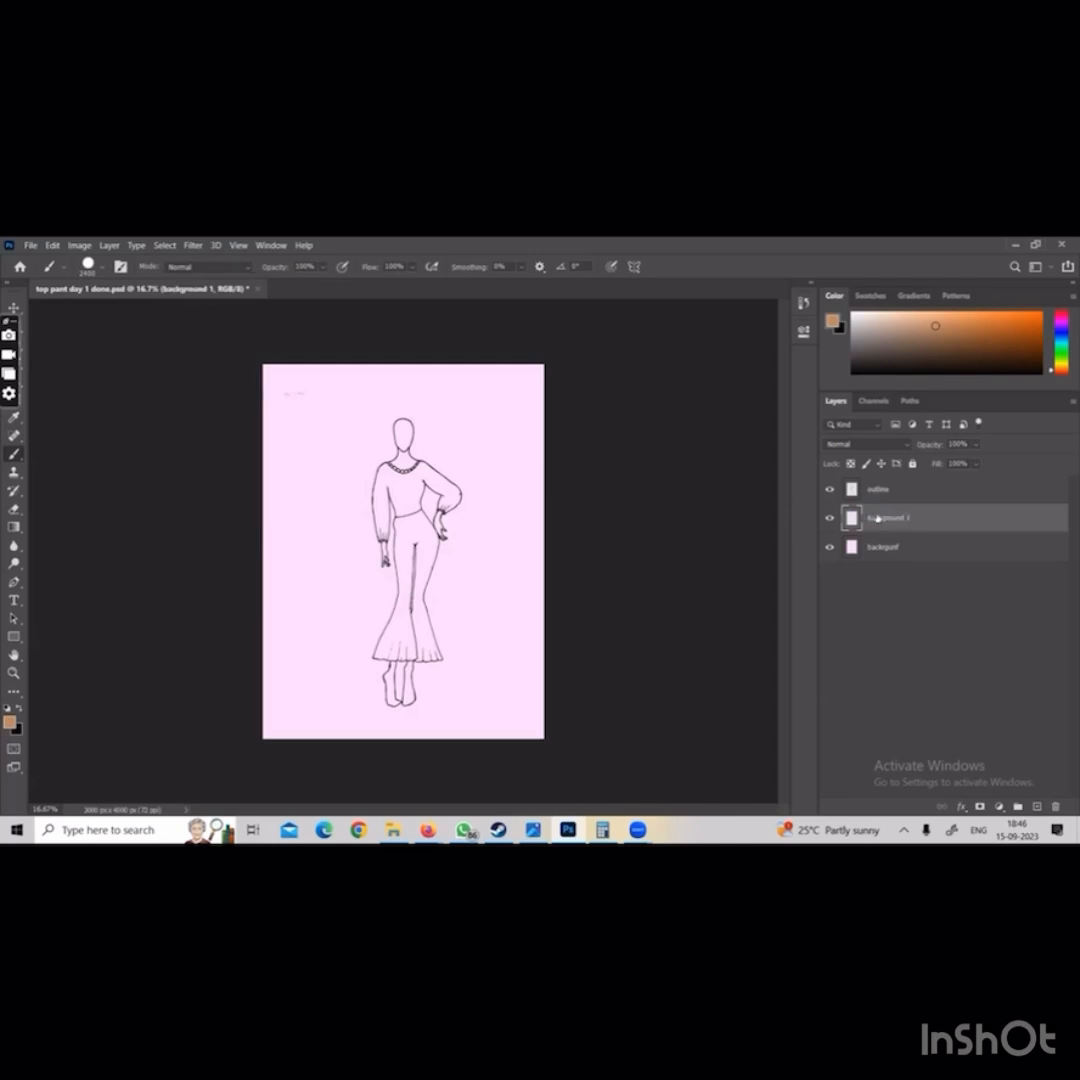
Set the background colour to light salmon pink and fill the background 1 layer with it
left_click(17, 730)
left_click(394, 365)
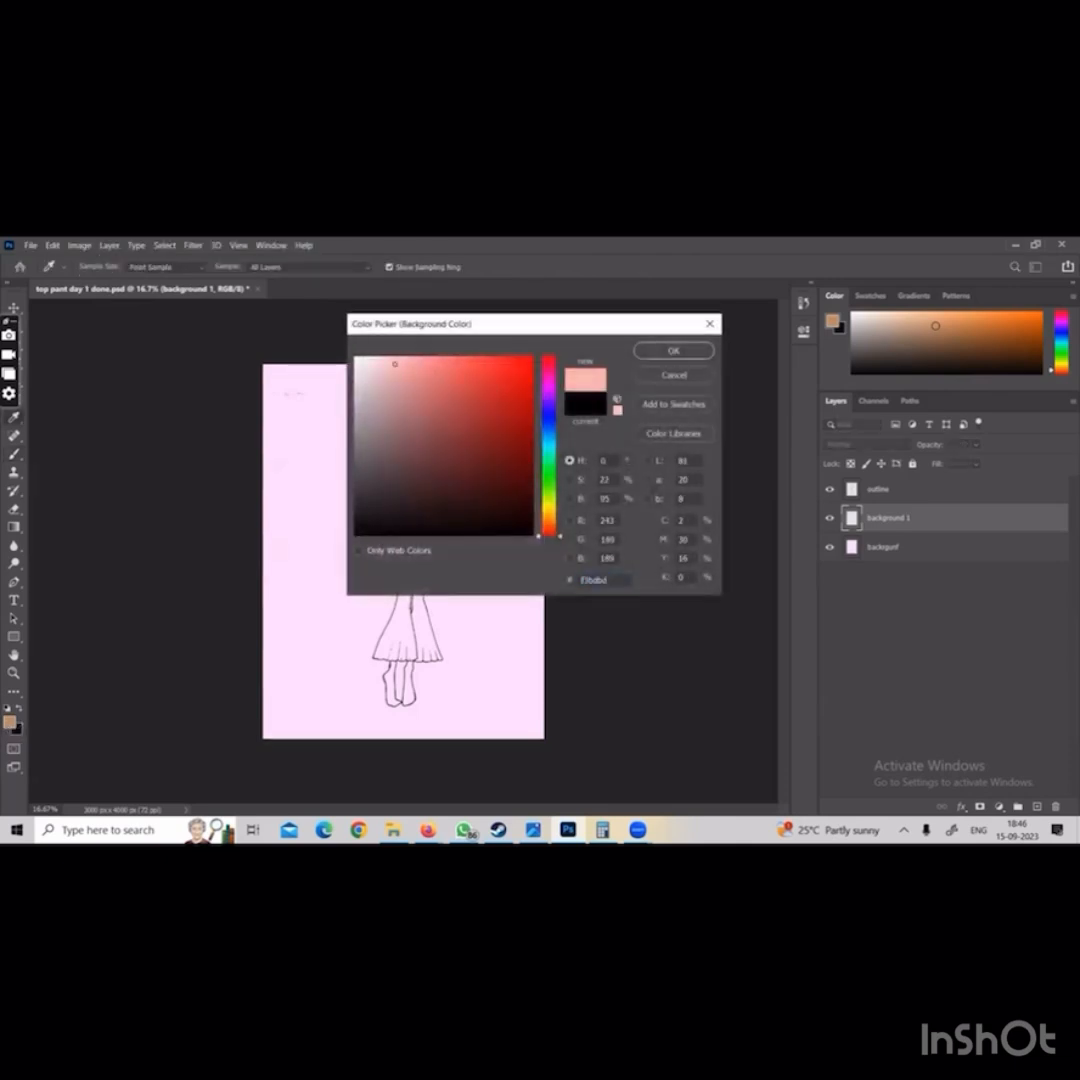
left_click(653, 353)
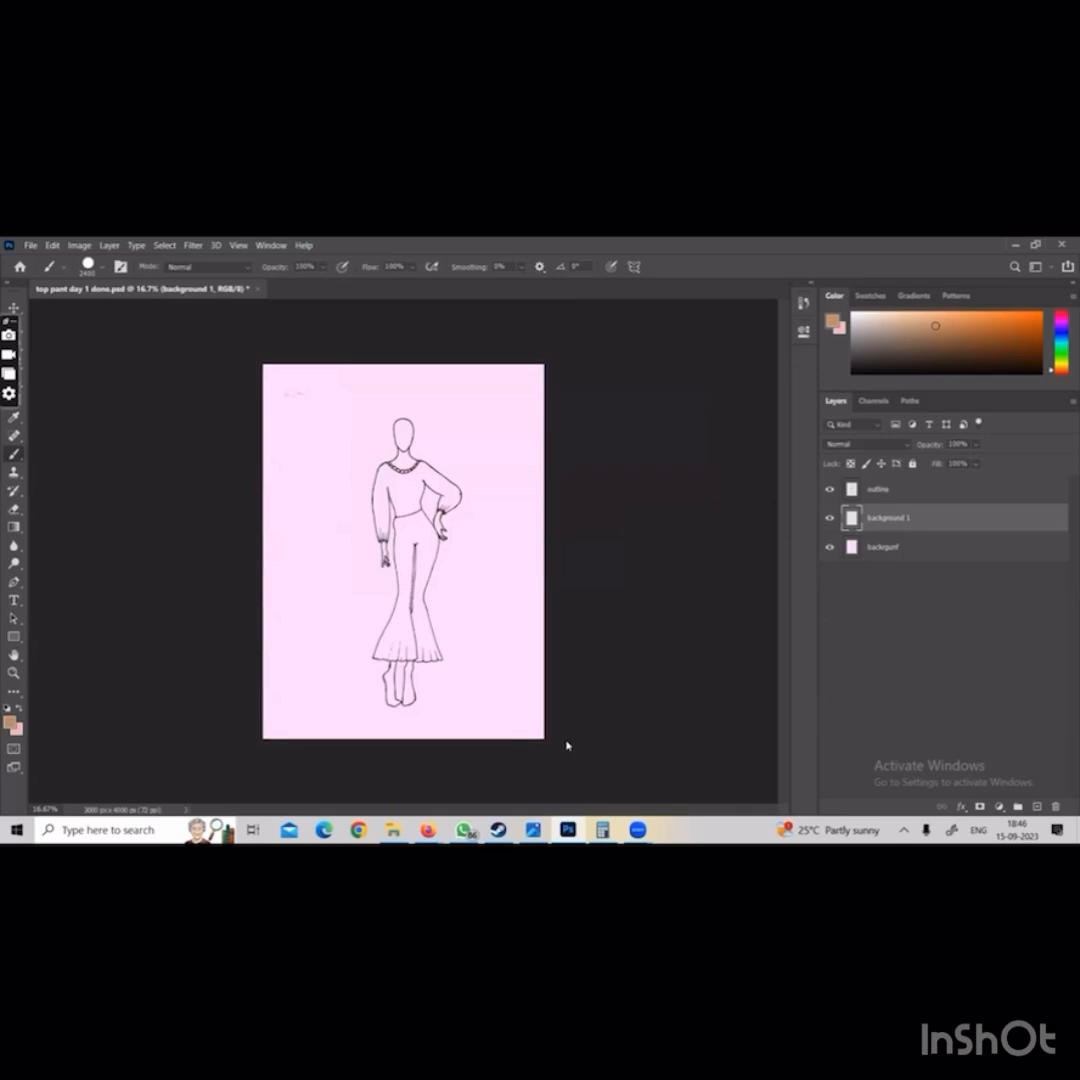
key("ctrl+BackSpace")
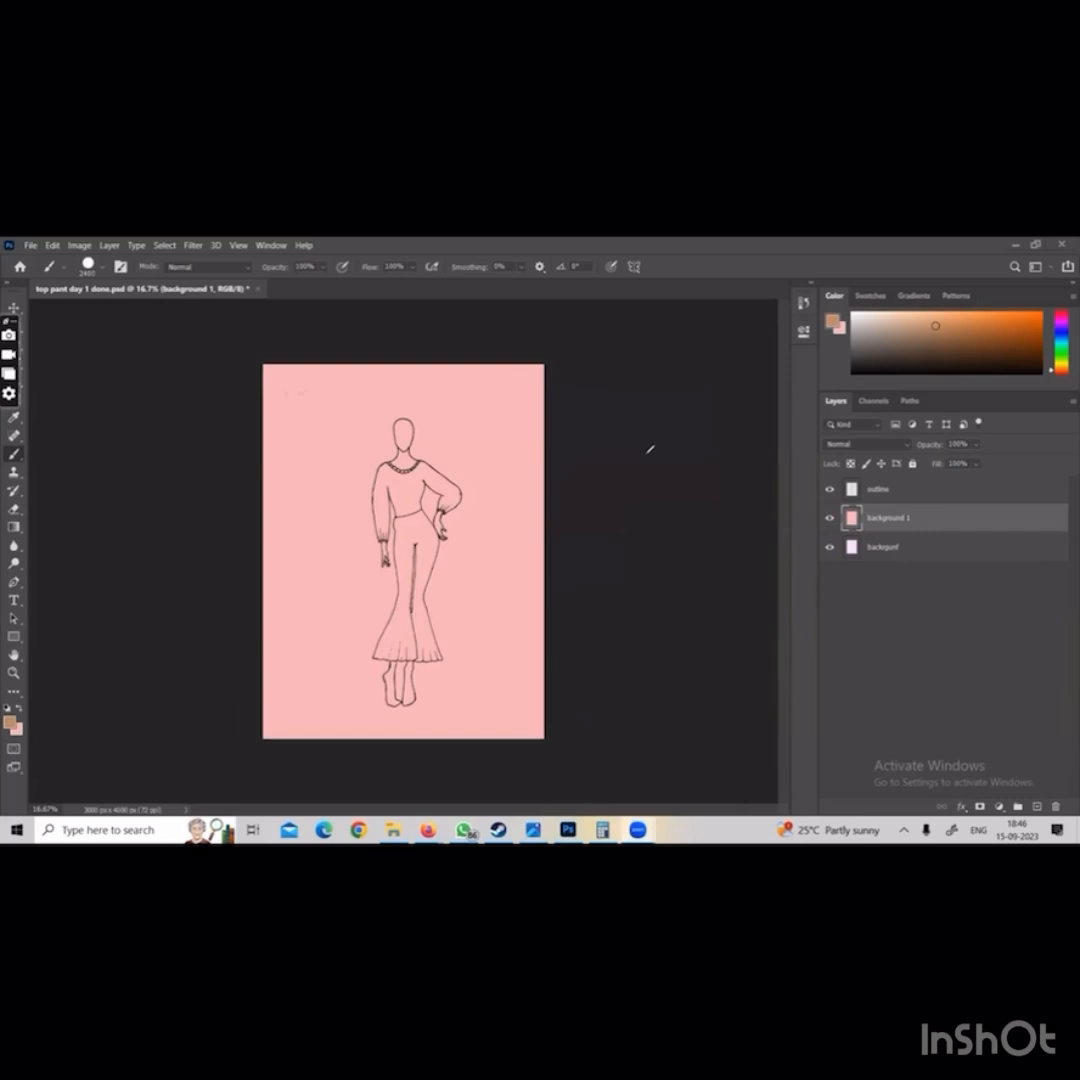
left_click_drag(609, 413, 617, 438)
left_click_drag(663, 406, 641, 443)
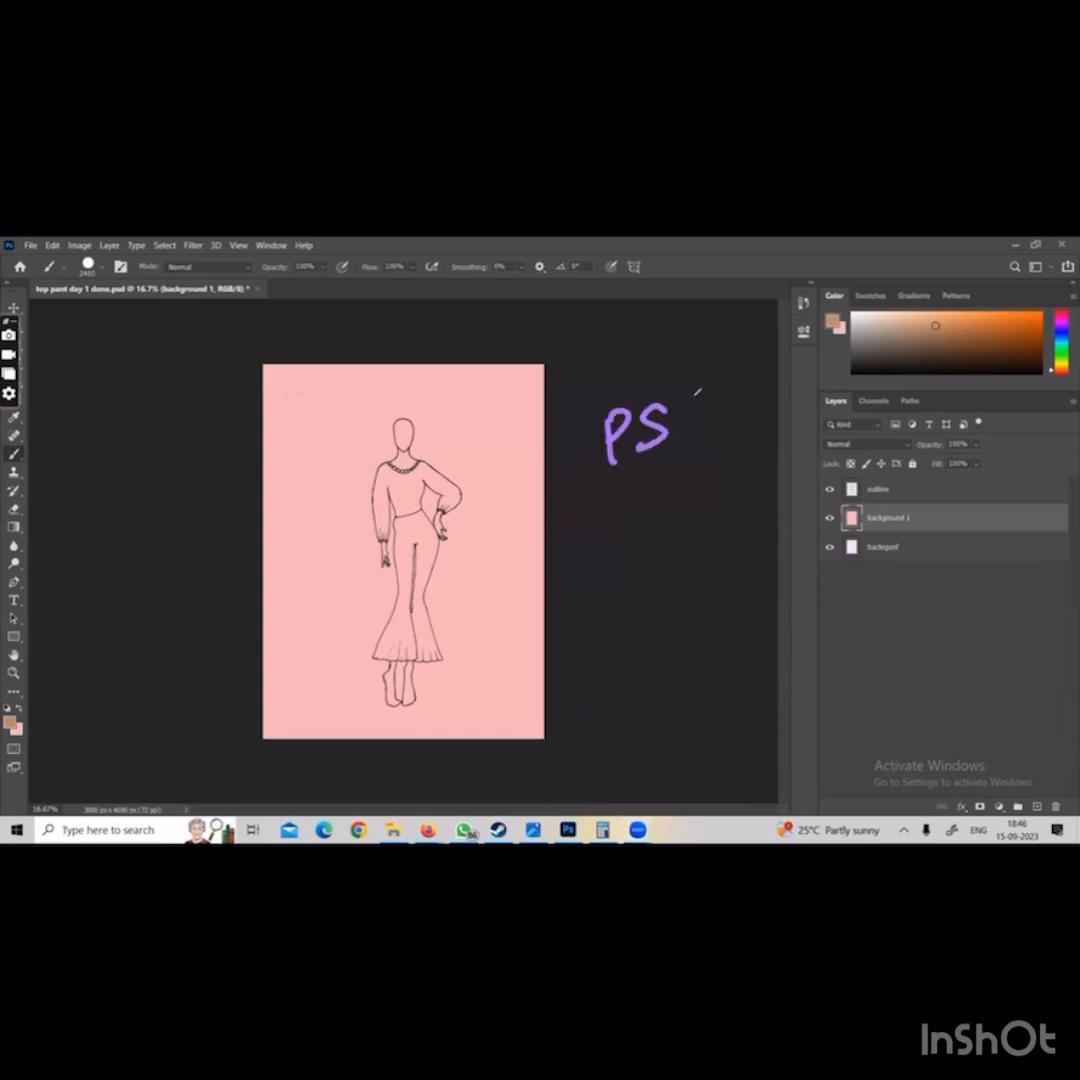
mouse_move(697, 397)
left_mouse_down()
mouse_move(691, 433)
mouse_move(674, 441)
left_mouse_up()
left_click_drag(555, 525, 783, 423)
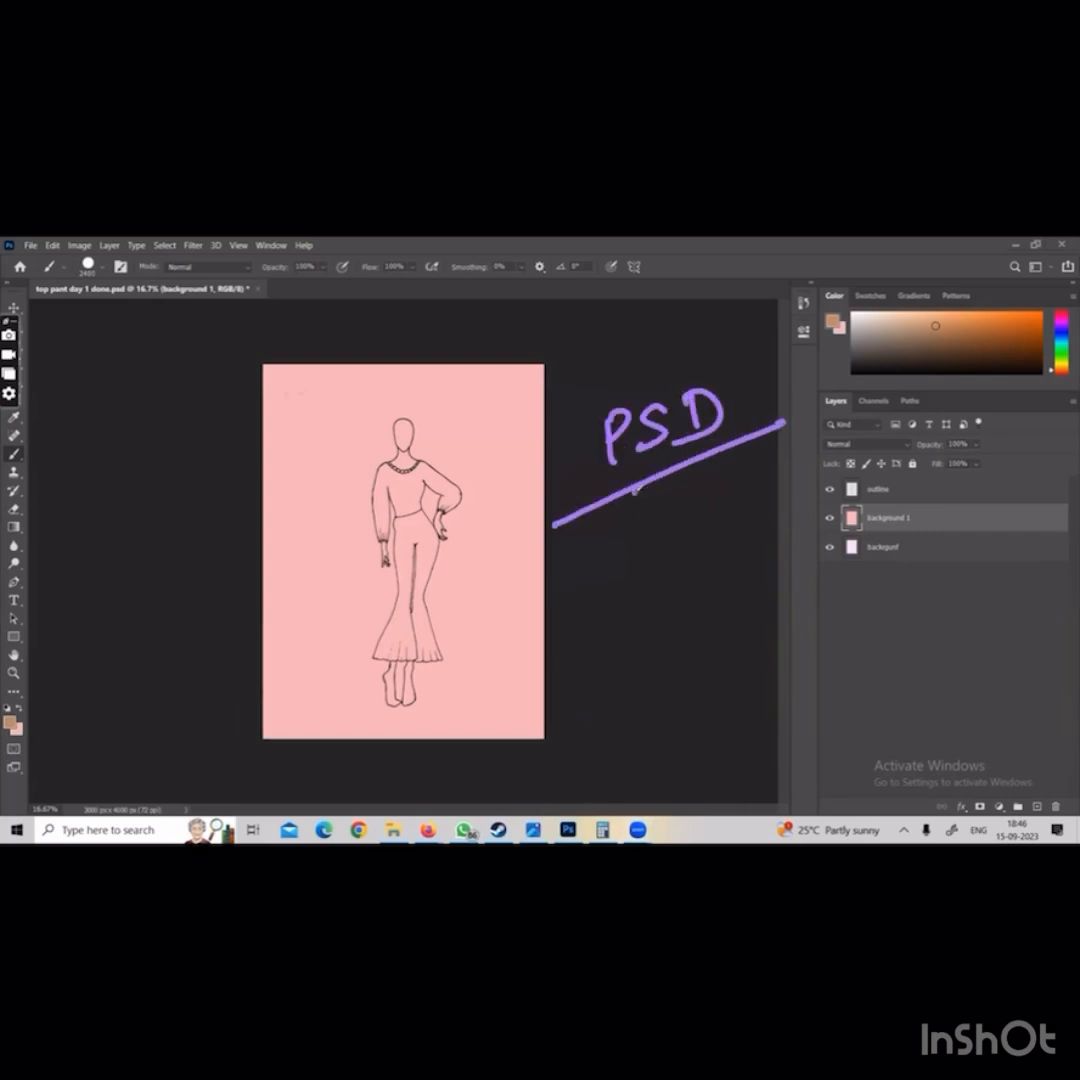
mouse_move(634, 489)
left_mouse_down()
mouse_move(609, 568)
mouse_move(572, 630)
mouse_move(632, 586)
mouse_move(594, 624)
mouse_move(641, 615)
mouse_move(520, 612)
left_mouse_up()
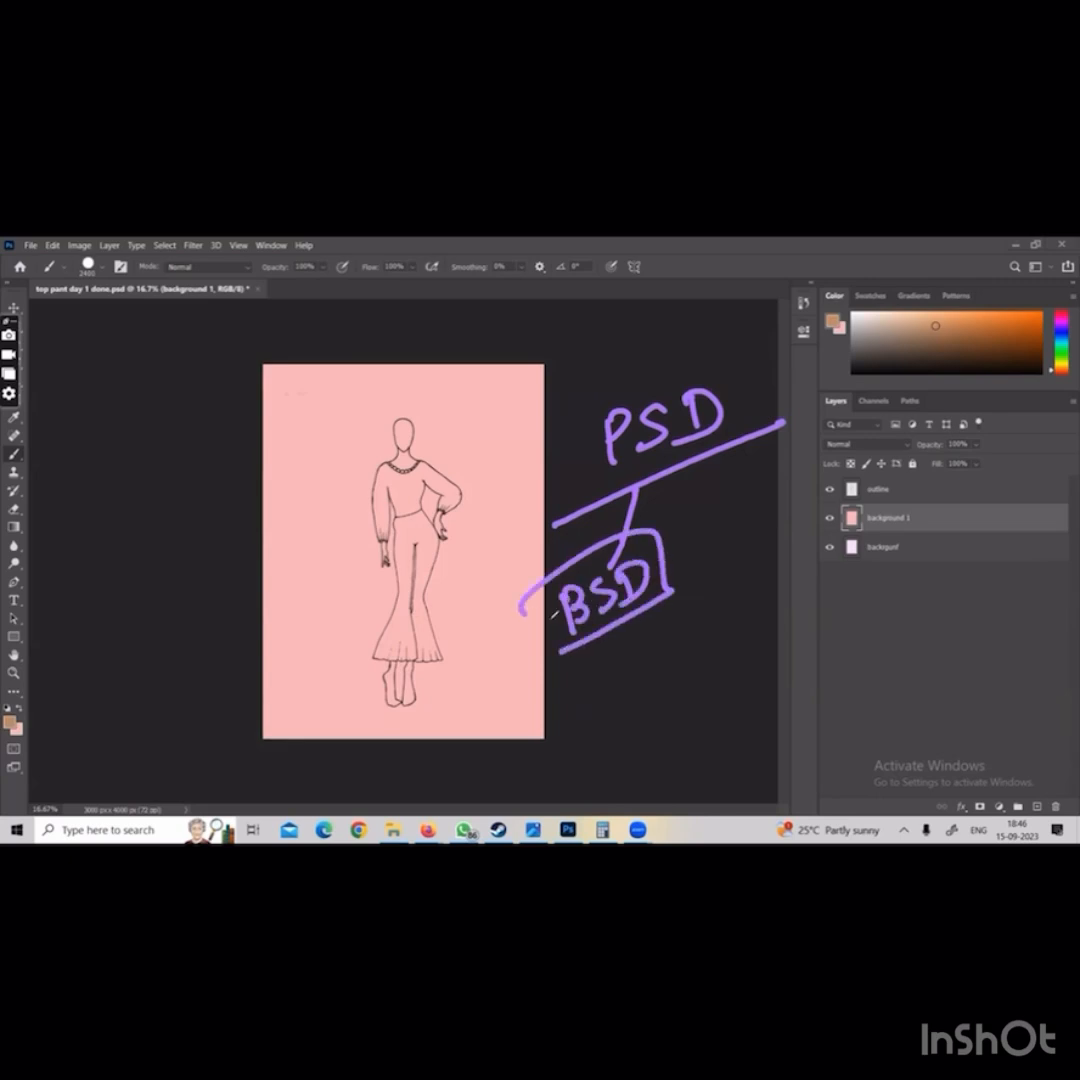
mouse_move(738, 440)
left_mouse_down()
mouse_move(738, 515)
mouse_move(797, 490)
left_mouse_up()
key("Delete")
mouse_move(642, 452)
left_mouse_down()
mouse_move(643, 491)
mouse_move(646, 470)
left_mouse_up()
left_click_drag(690, 441, 672, 472)
left_click_drag(711, 428, 713, 459)
left_click_drag(625, 512, 762, 463)
mouse_move(682, 500)
left_mouse_down()
mouse_move(624, 600)
mouse_move(670, 585)
left_mouse_up()
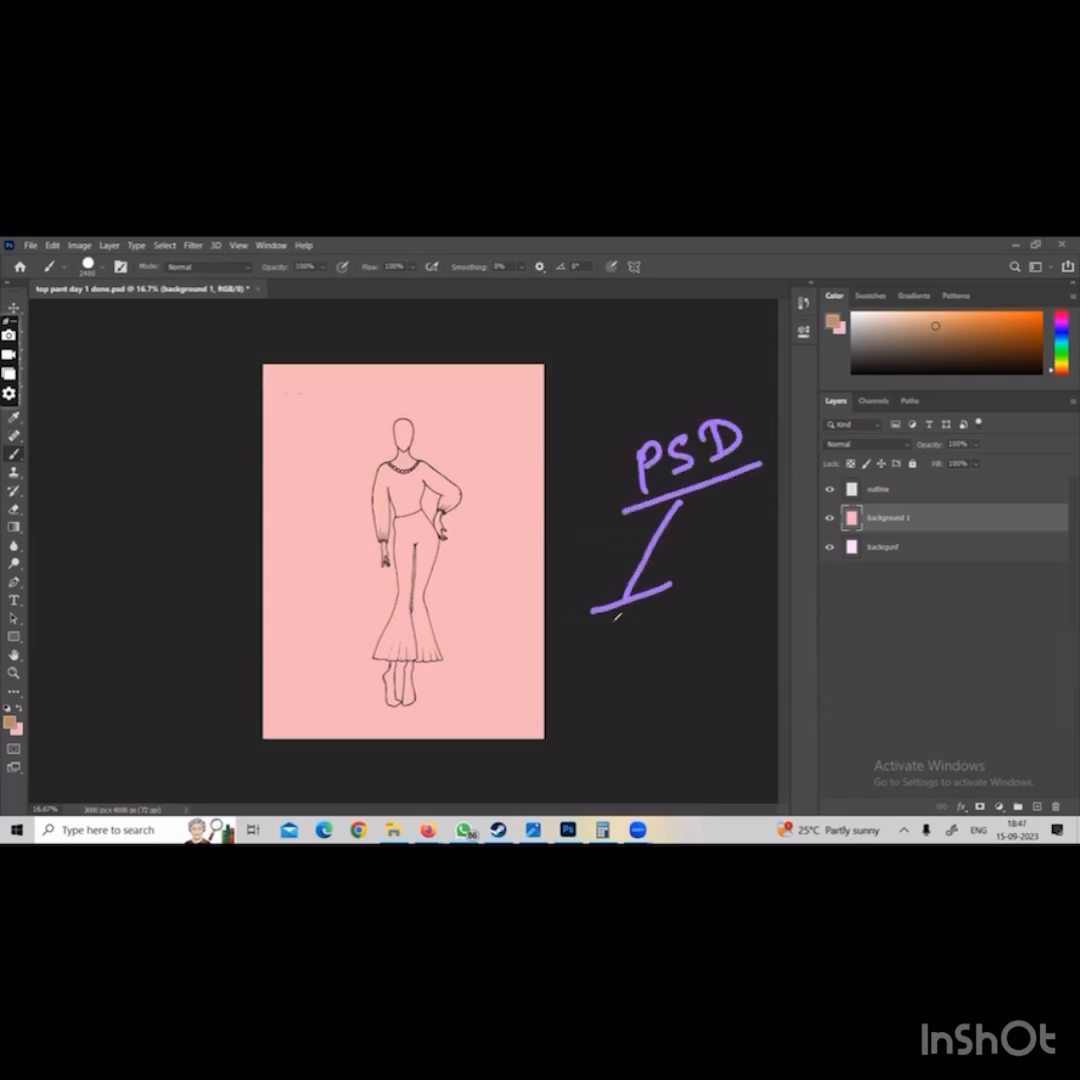
mouse_move(736, 478)
left_mouse_down()
mouse_move(760, 563)
mouse_move(810, 560)
left_mouse_up()
mouse_move(751, 588)
left_mouse_down()
mouse_move(741, 618)
mouse_move(763, 610)
left_mouse_up()
left_click_drag(764, 583, 765, 598)
mouse_move(790, 575)
left_mouse_down()
mouse_move(782, 600)
mouse_move(820, 592)
left_mouse_up()
left_click_drag(785, 588, 808, 582)
mouse_move(822, 508)
left_mouse_down()
mouse_move(872, 502)
mouse_move(820, 545)
left_mouse_up()
mouse_move(857, 607)
left_mouse_down()
mouse_move(855, 568)
mouse_move(880, 600)
left_mouse_up()
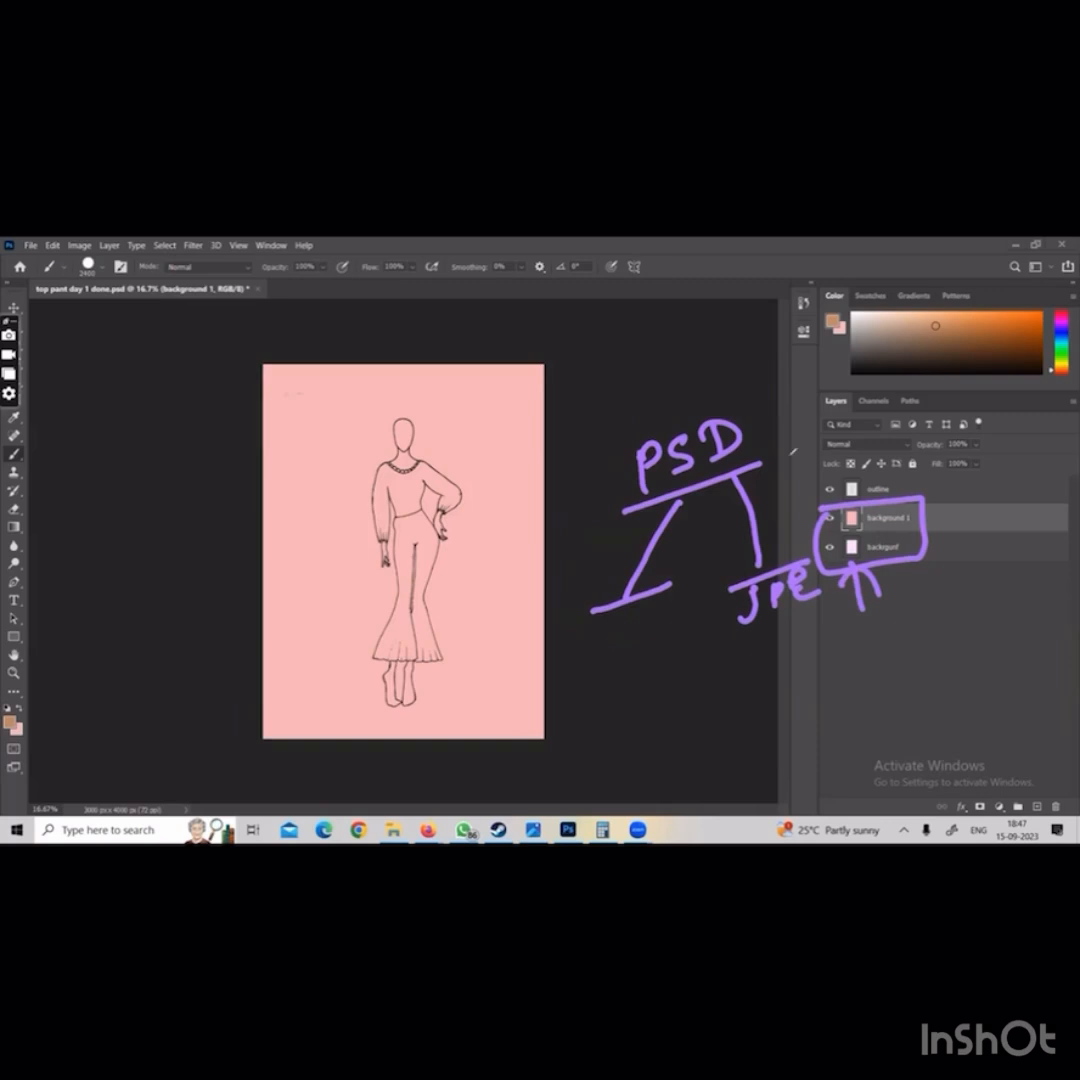
left_click(793, 452)
Save the layered file in the psd final folder as top pant day 1 done with 2 color option for bg, with maximum compatibility
left_click(35, 244)
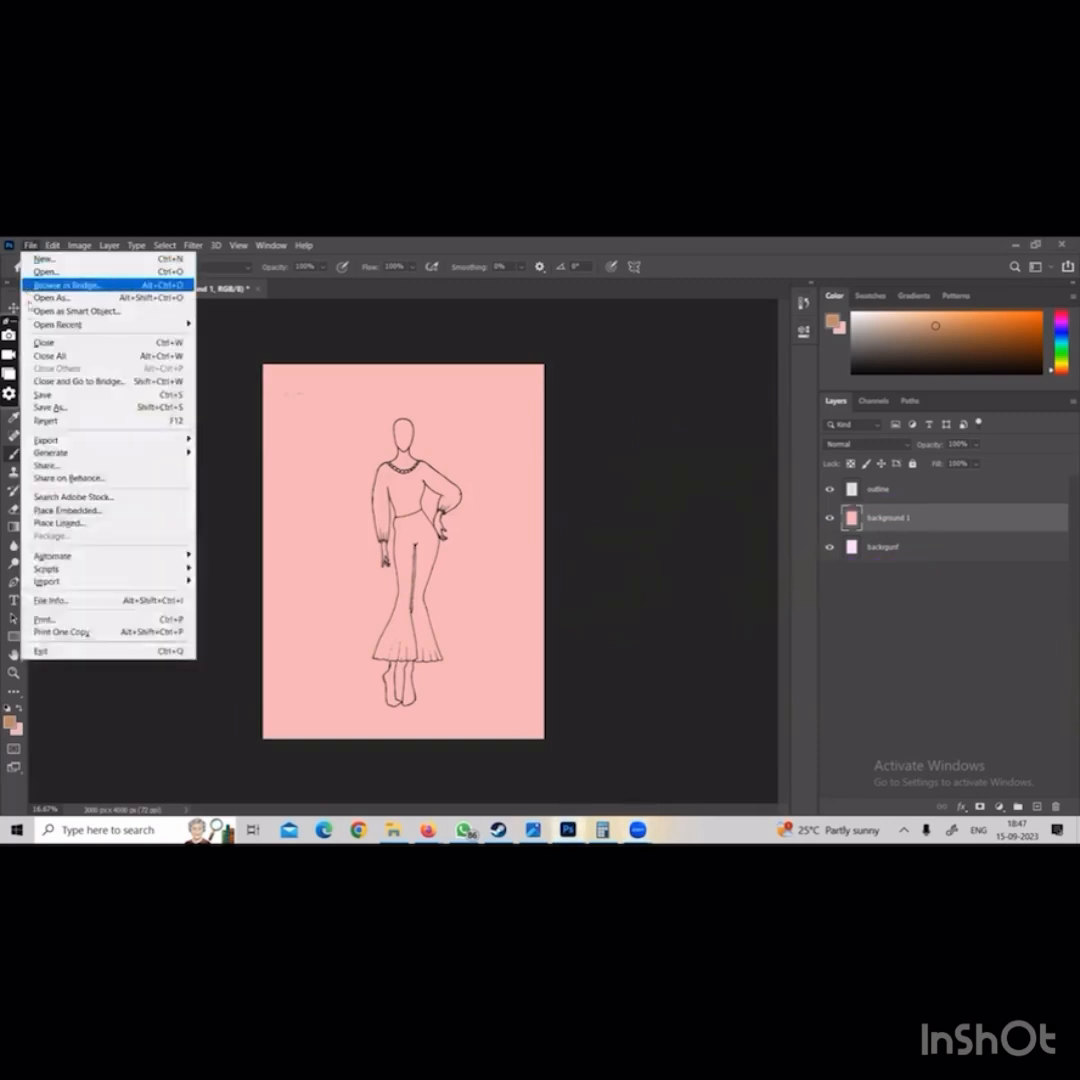
left_click(96, 405)
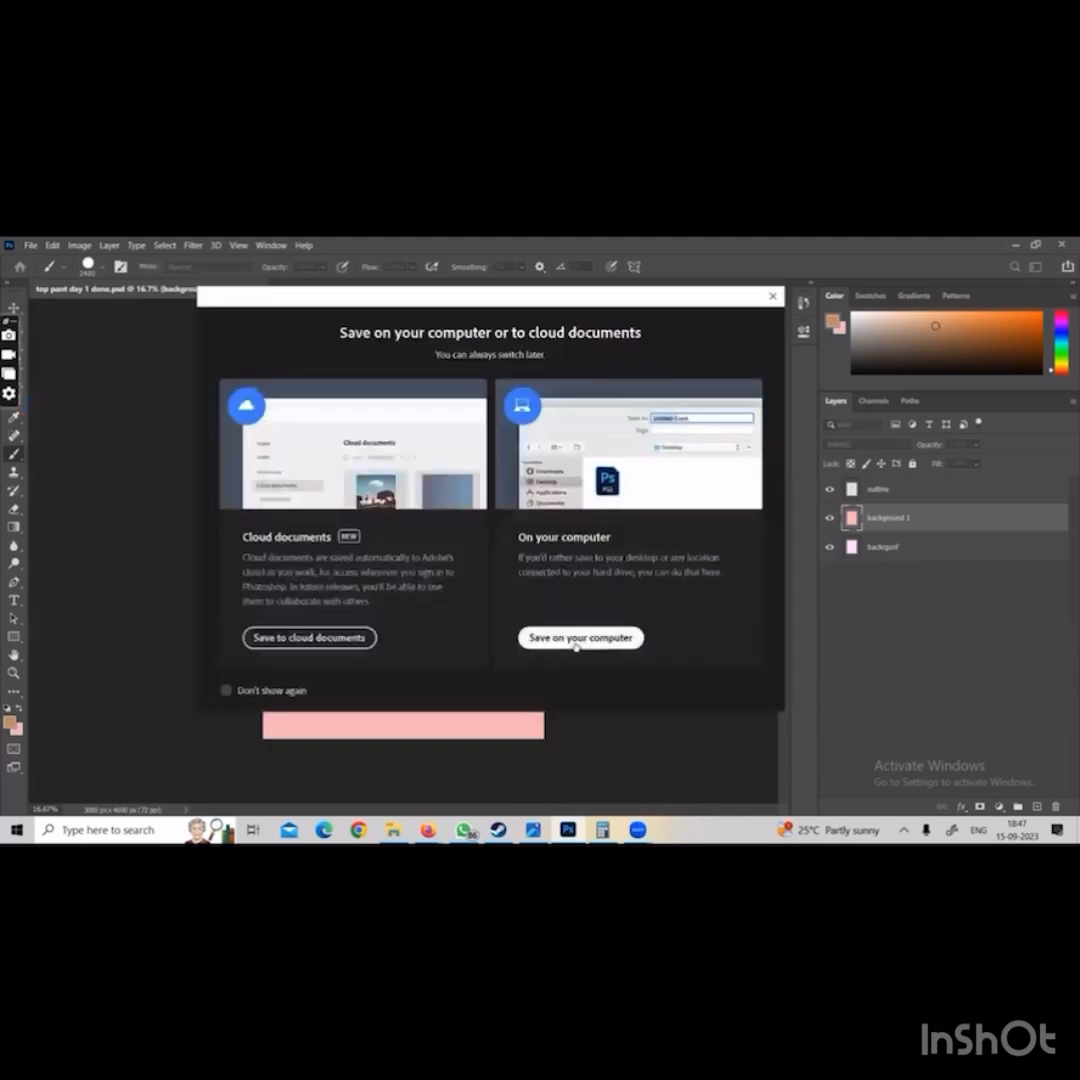
left_click(576, 637)
left_click(592, 625)
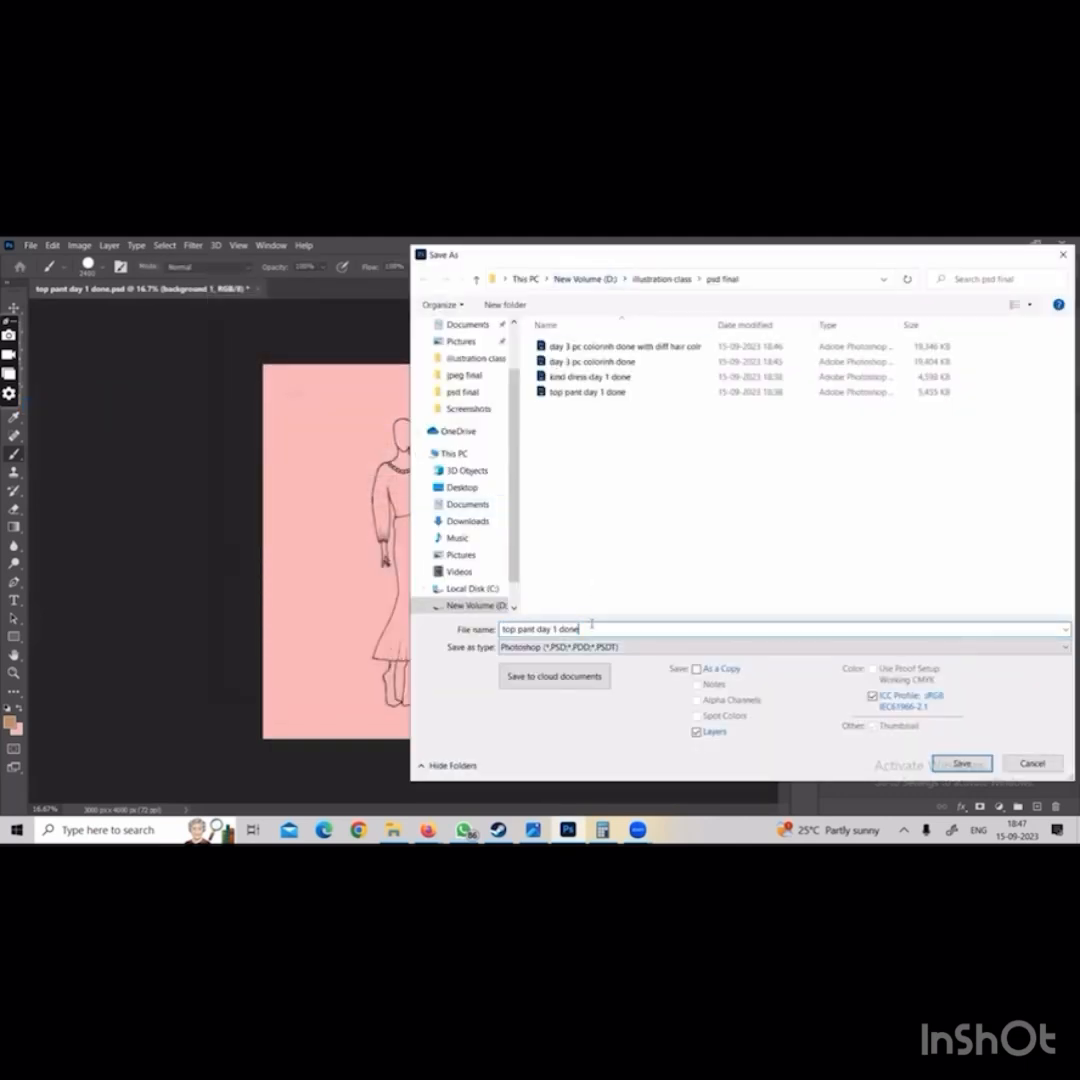
type("with 2 color option for bg")
key("Return")
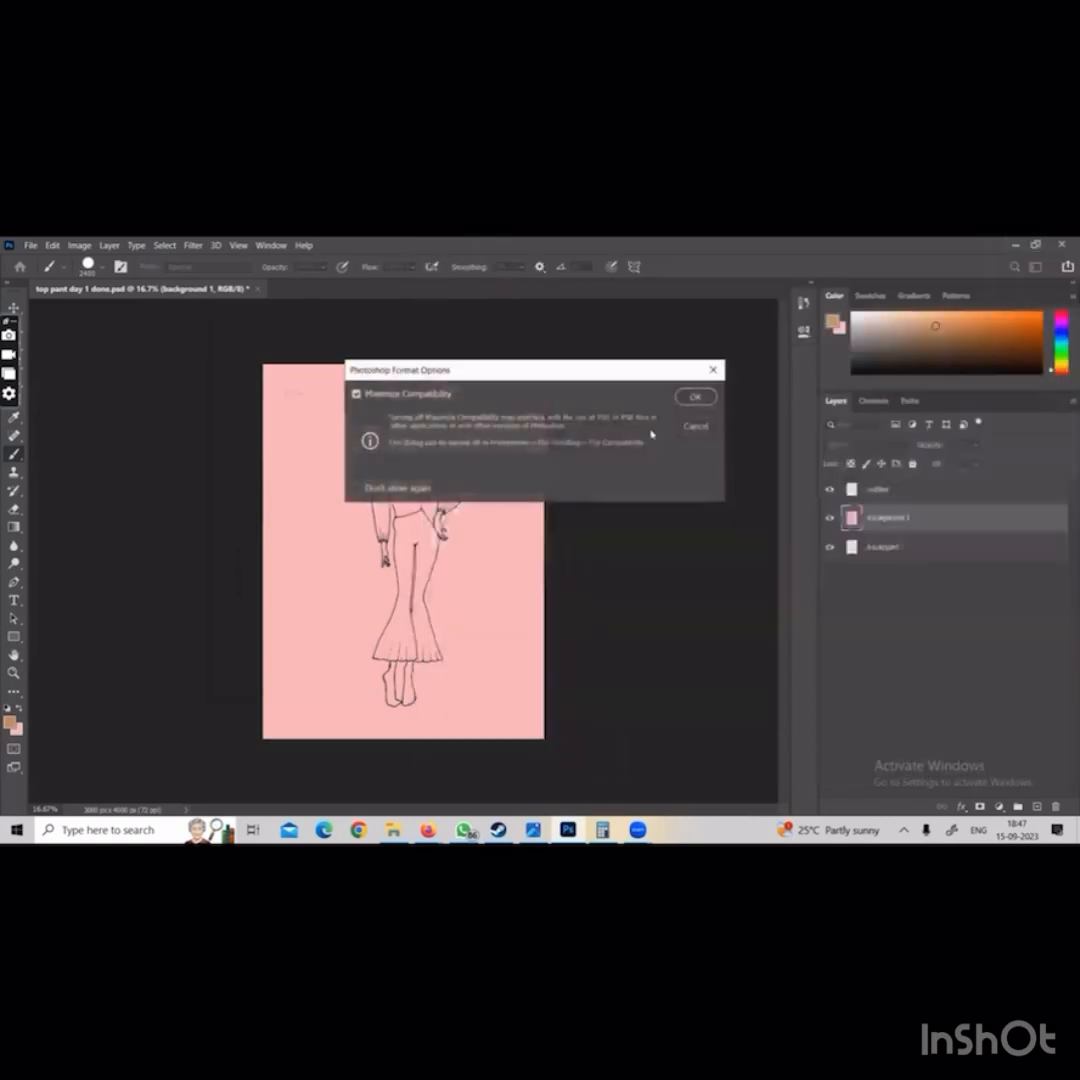
left_click(703, 399)
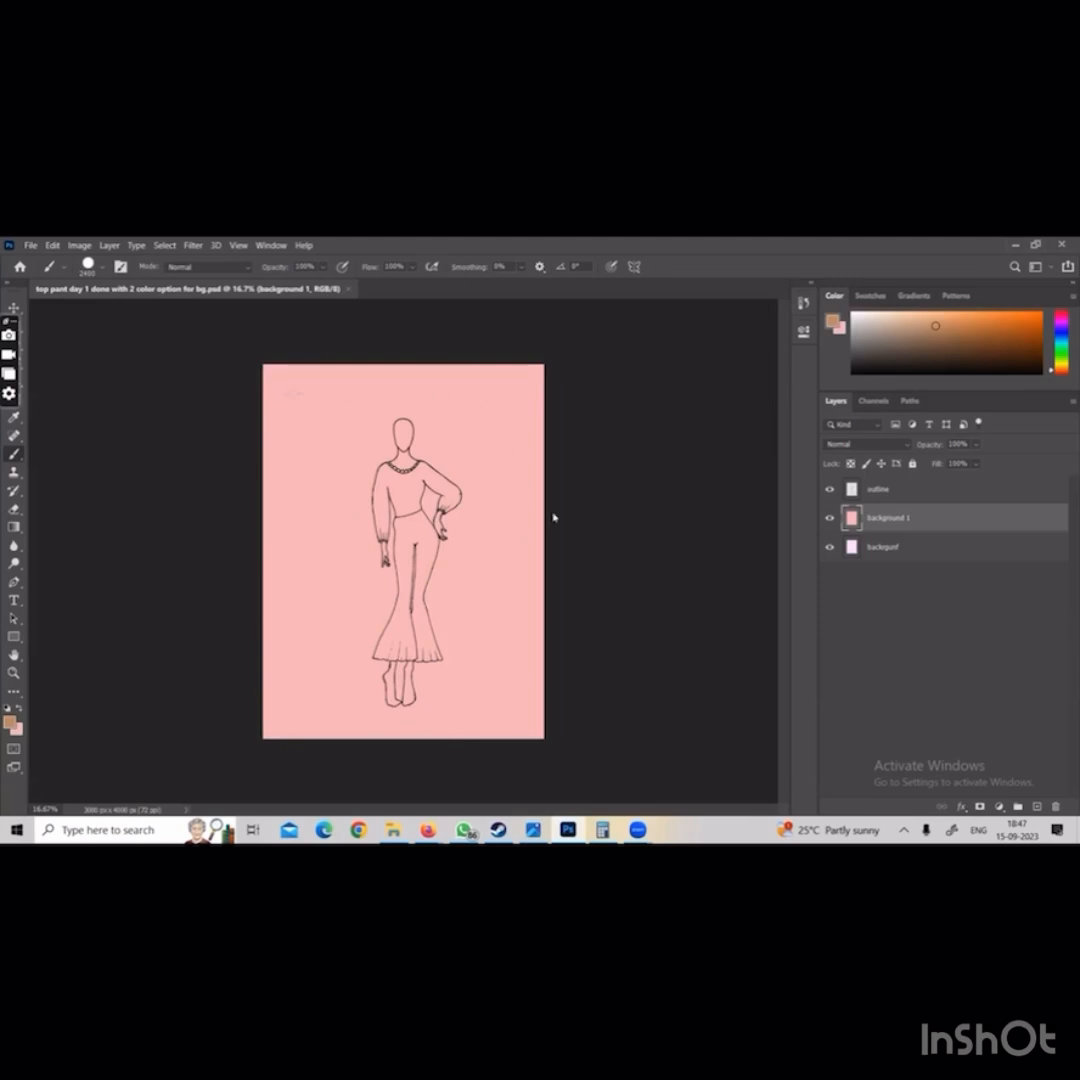
With the background 1 layer visible, save a quality 12 JPEG named top pant day 1 done with 2 colorpink in the jpeg final folder
left_click(829, 519)
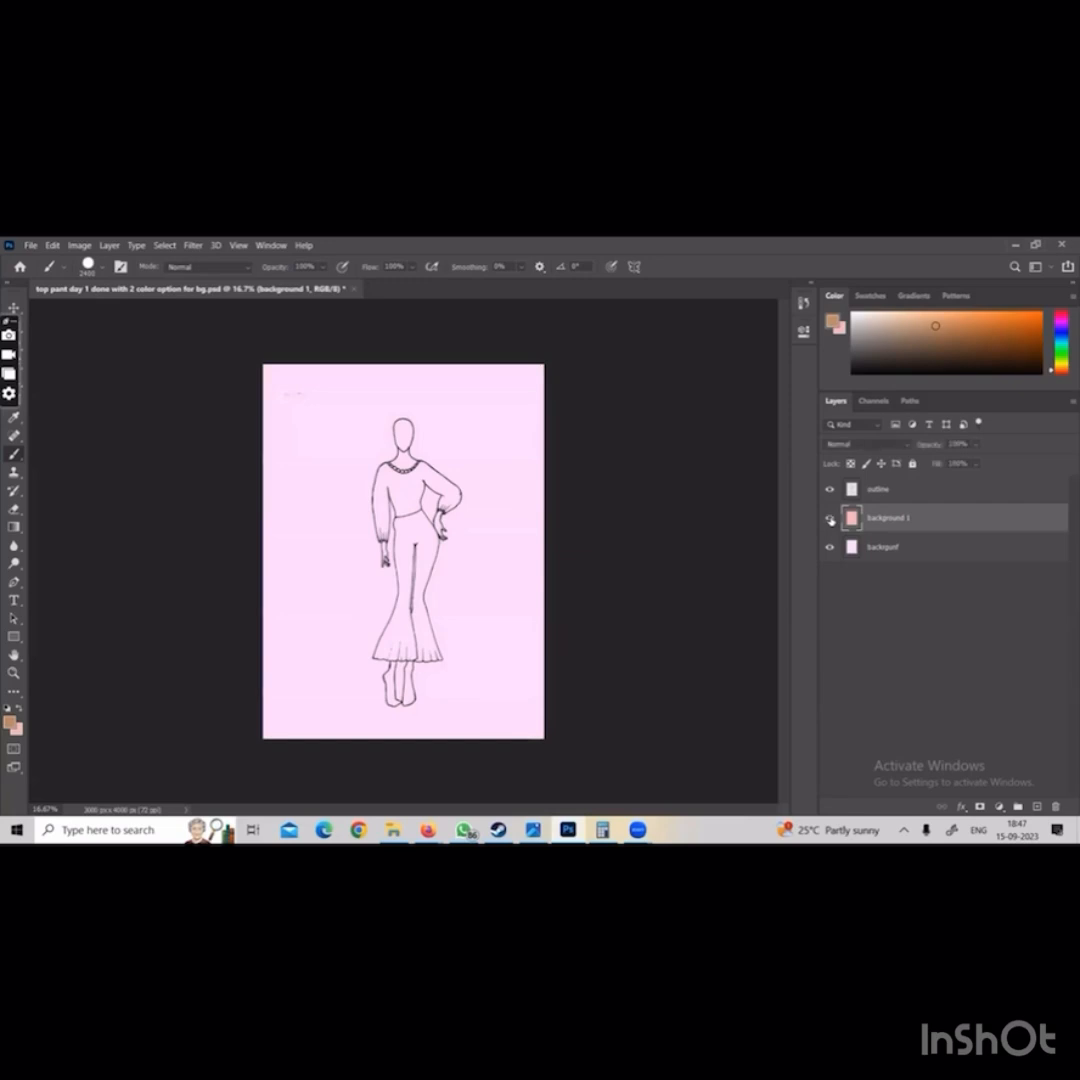
left_click(829, 519)
left_click(31, 245)
left_click(50, 403)
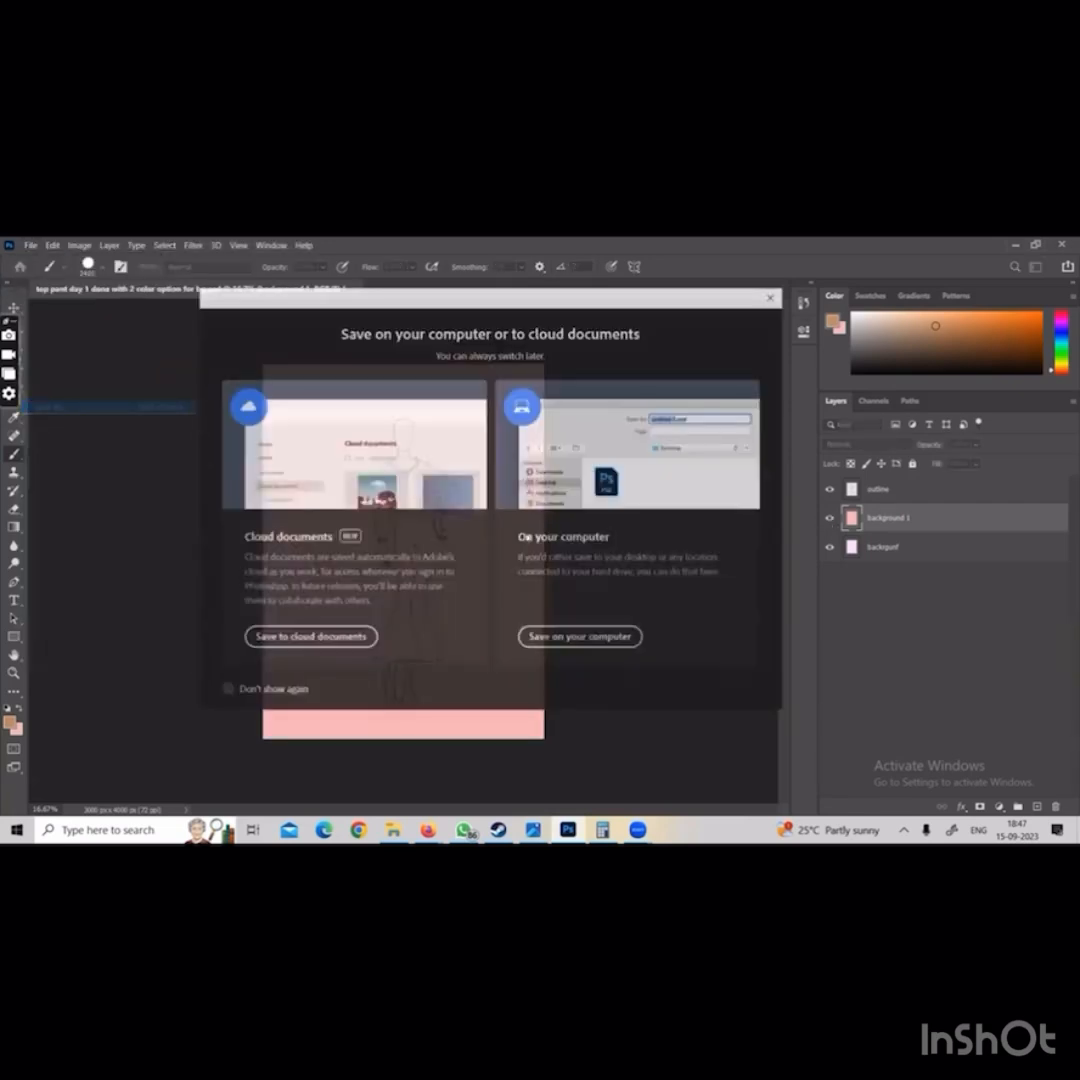
left_click(580, 638)
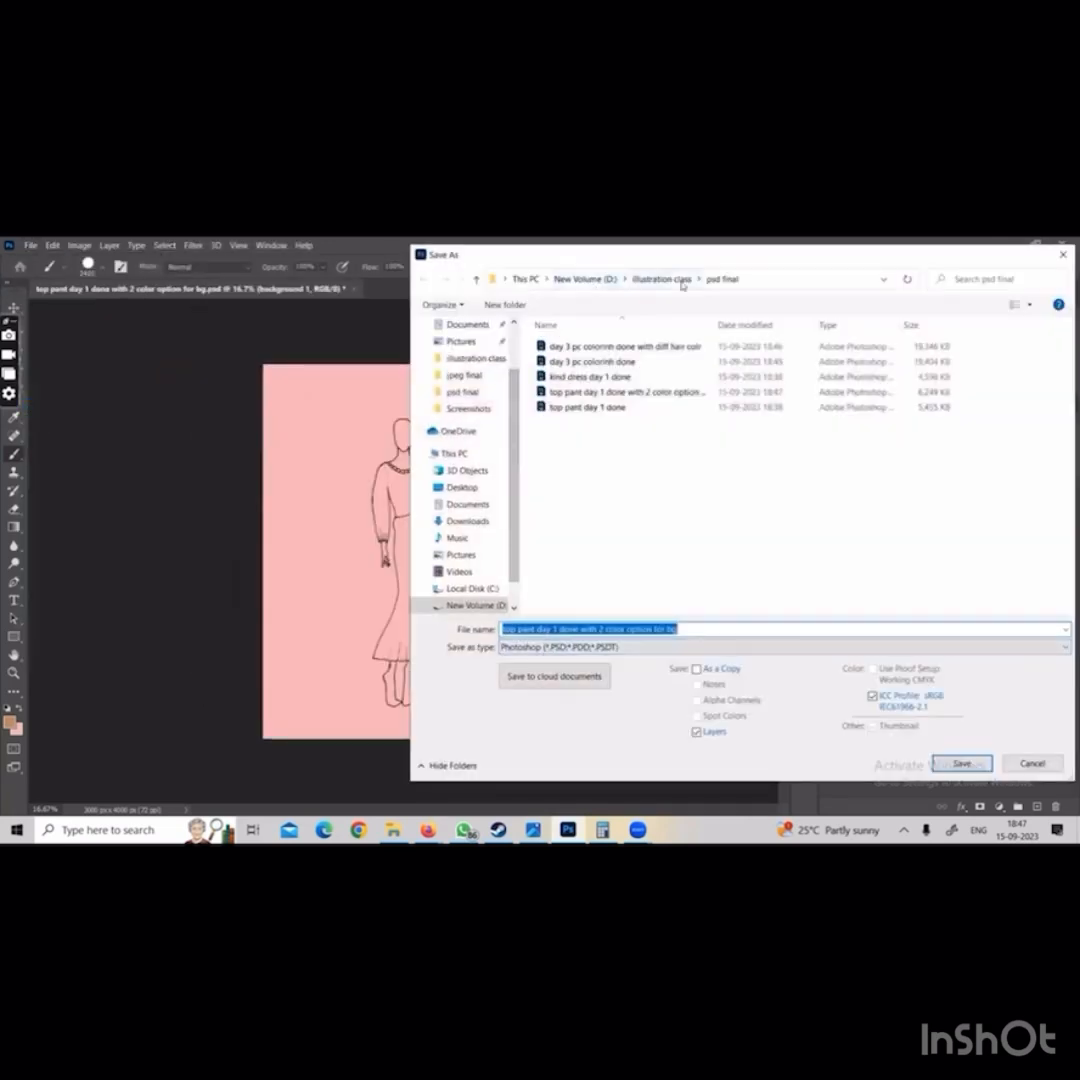
left_click(661, 279)
double_click(593, 392)
left_click(603, 647)
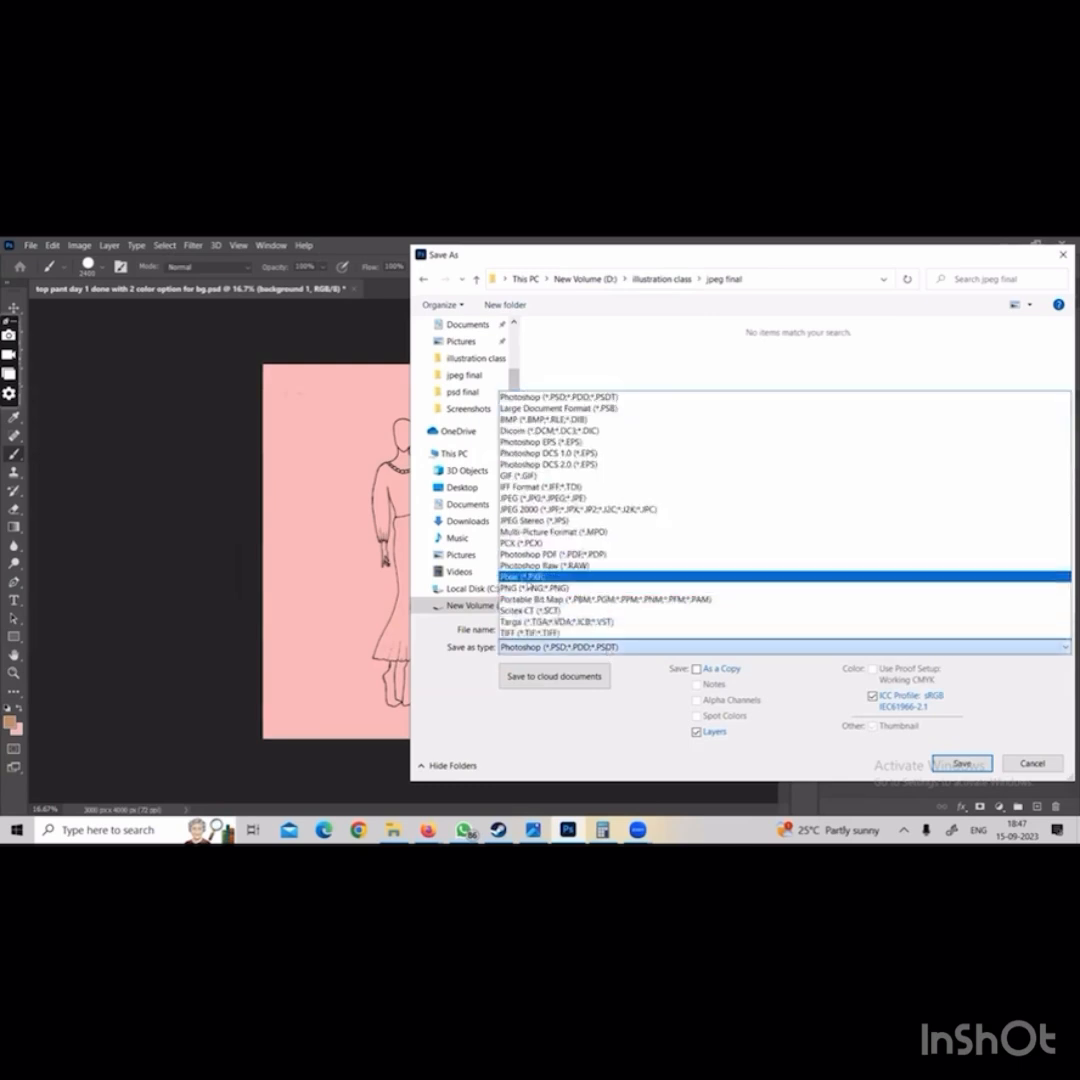
left_click(539, 499)
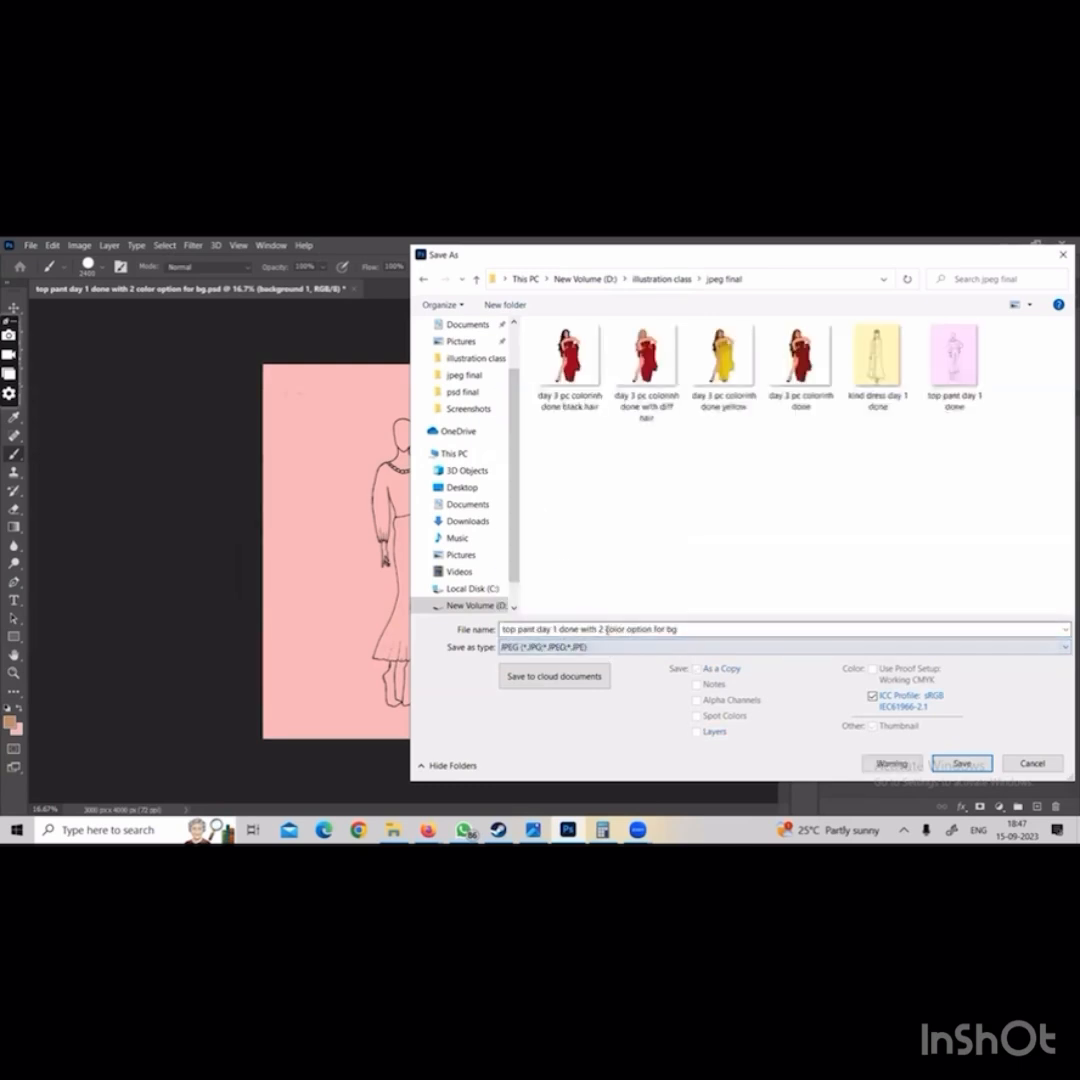
left_click(752, 628)
left_click_drag(686, 629, 626, 629)
type("pink")
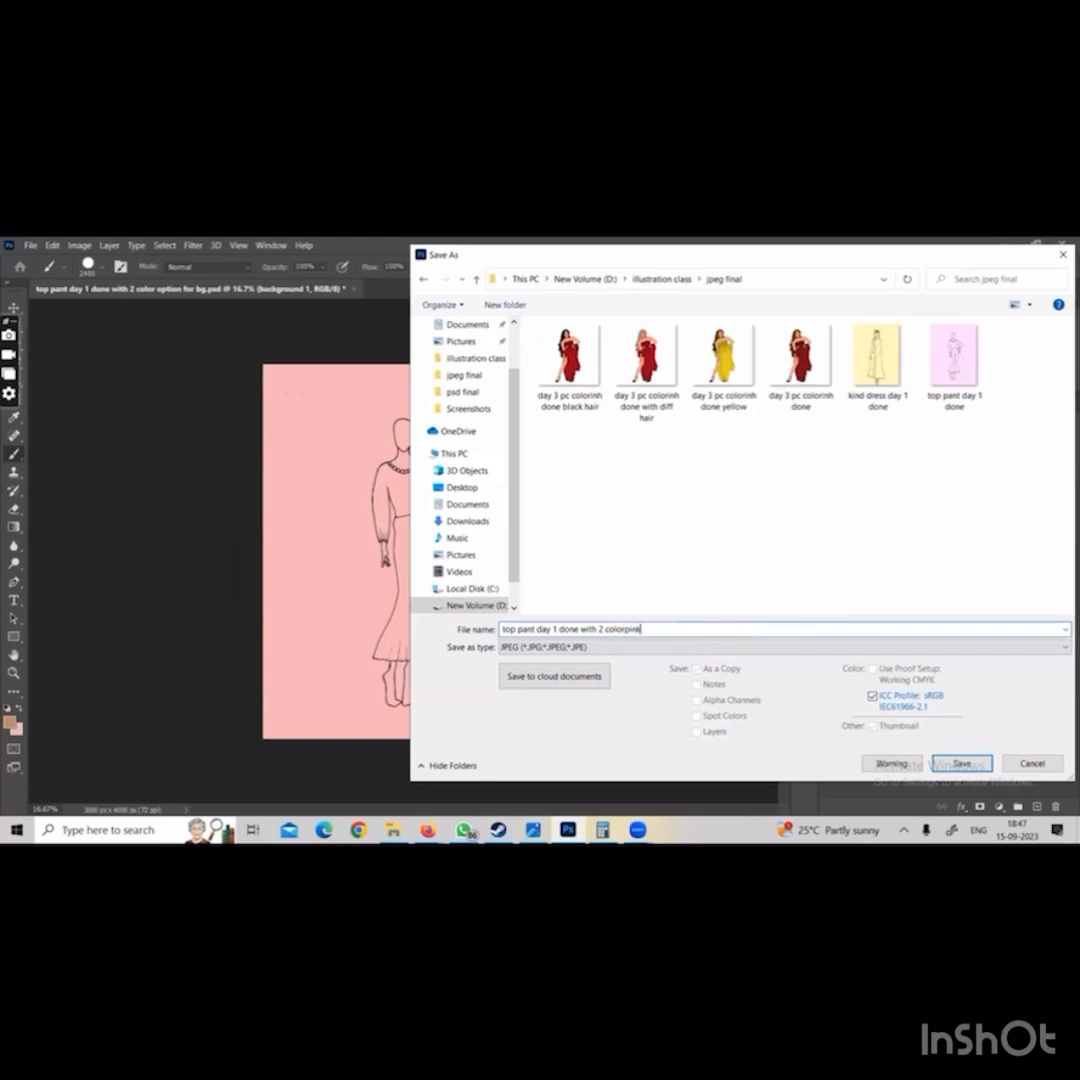
key("Return")
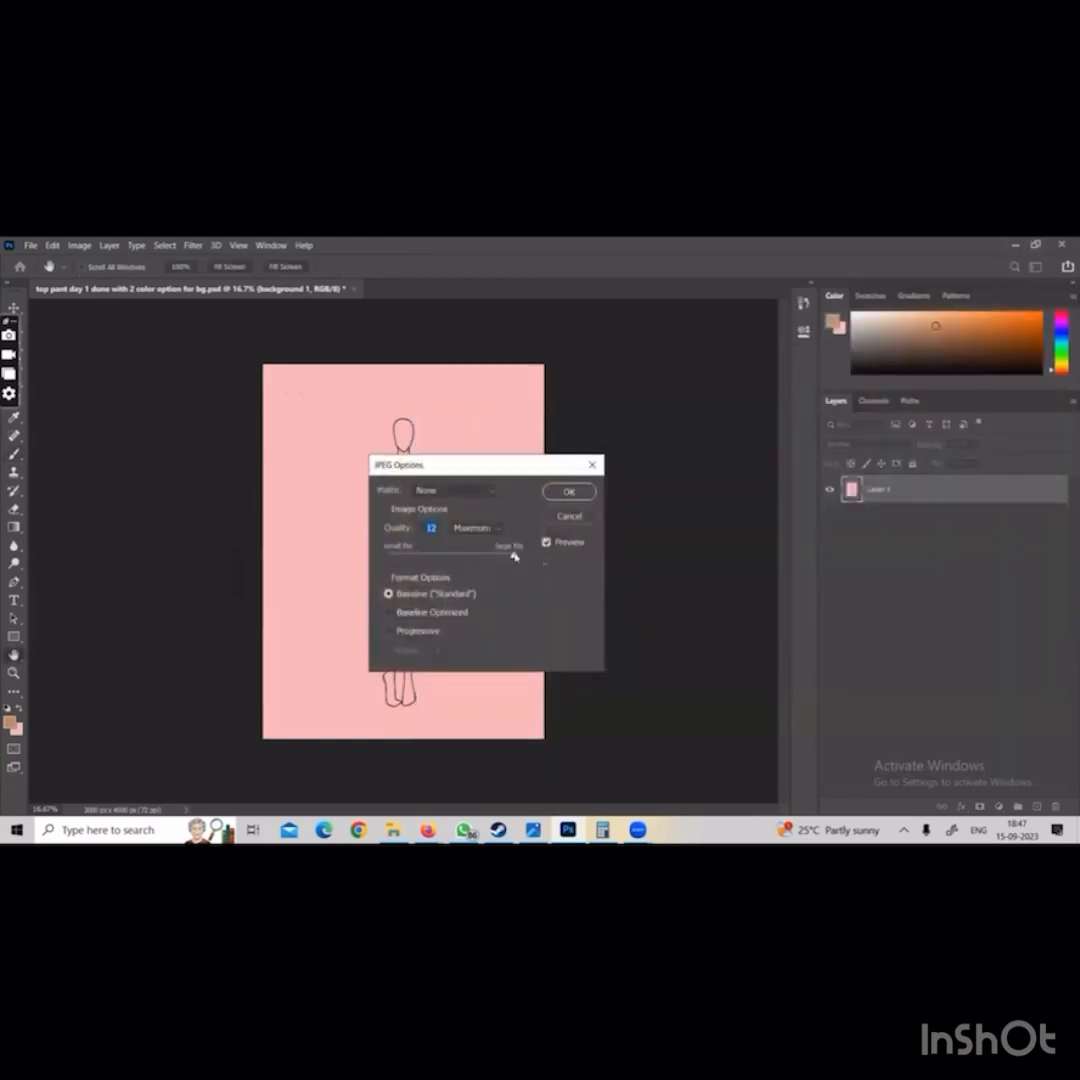
left_click(569, 491)
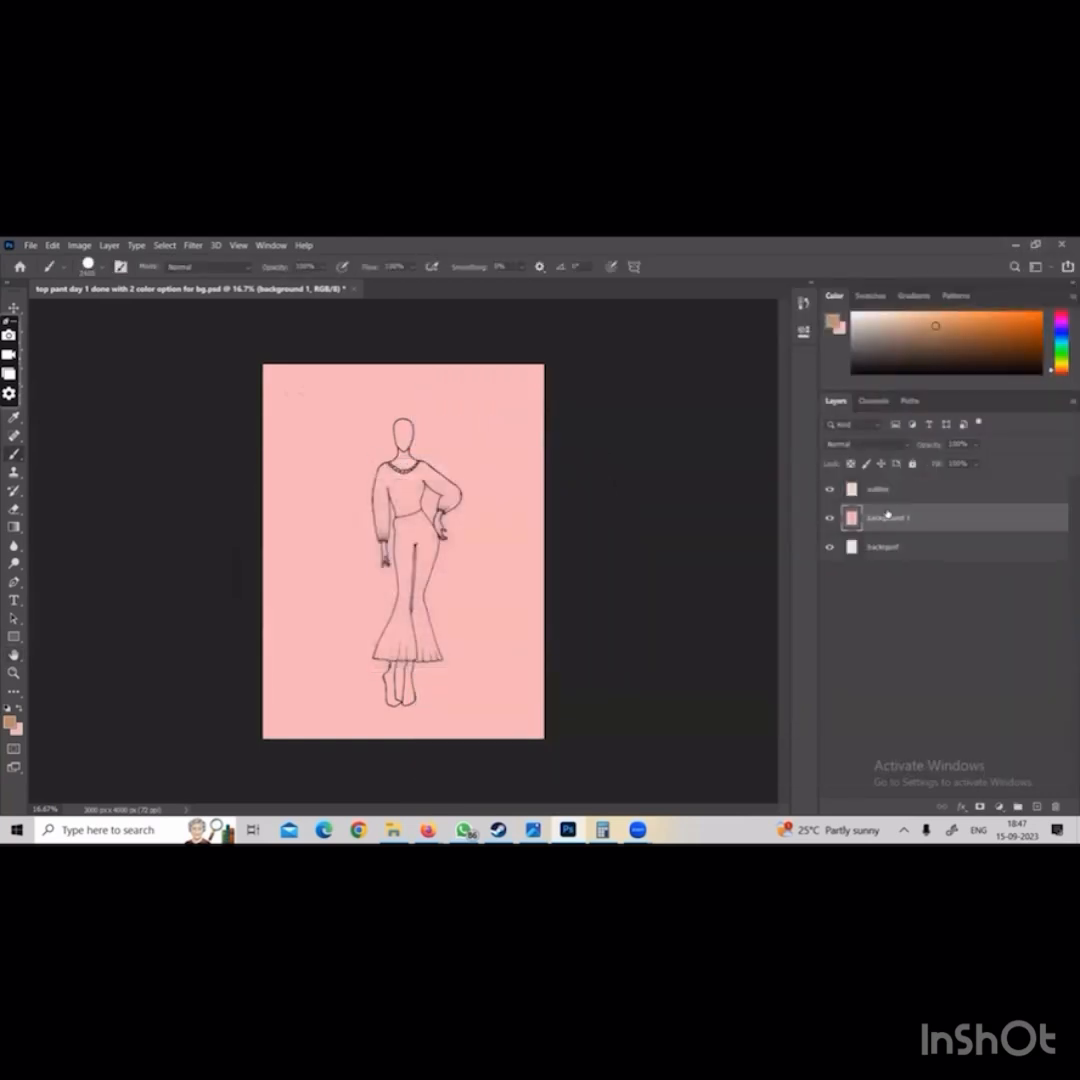
Hide the background 1 layer and set up saving a JPEG version in the jpeg final folder
left_click(830, 523)
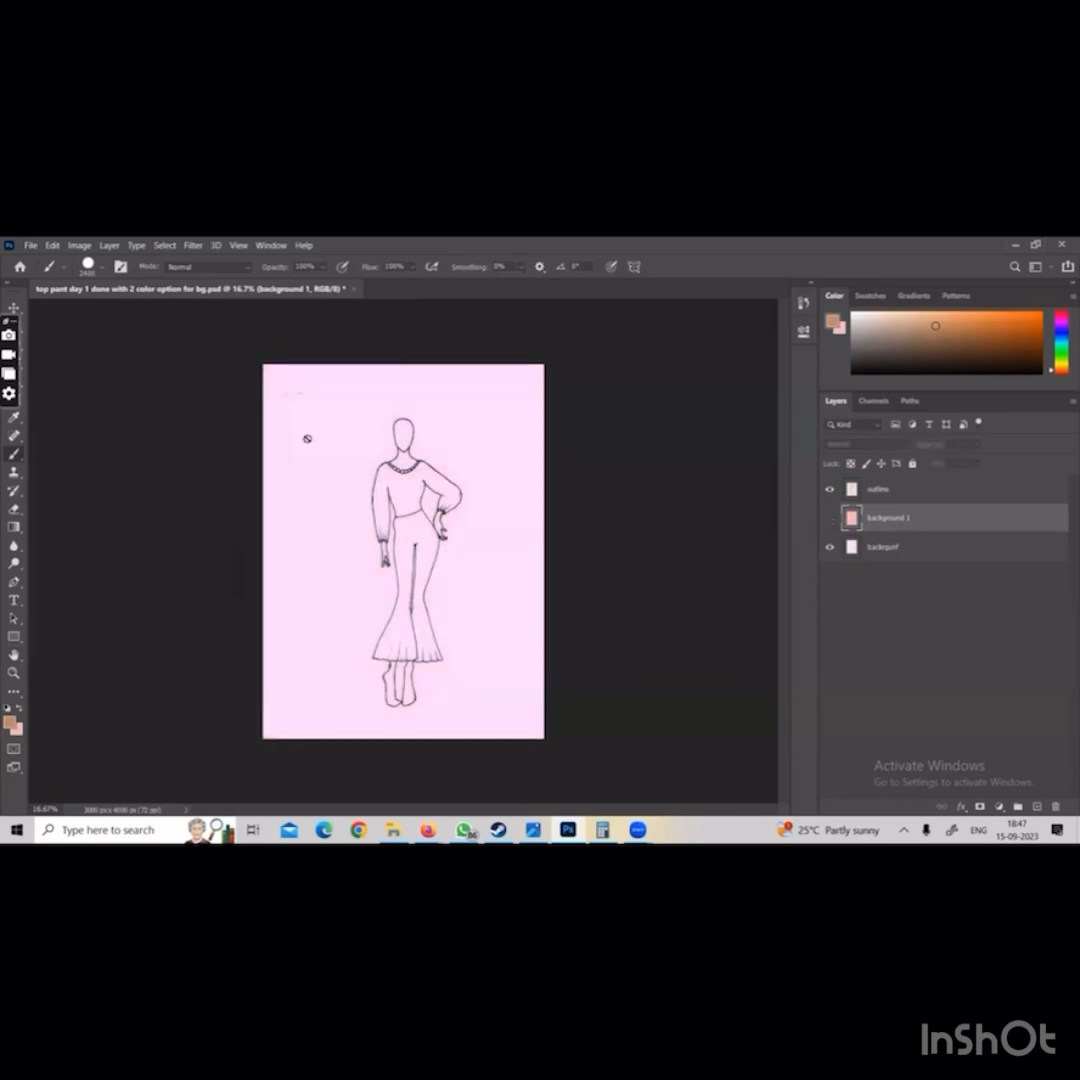
left_click(31, 245)
left_click(80, 408)
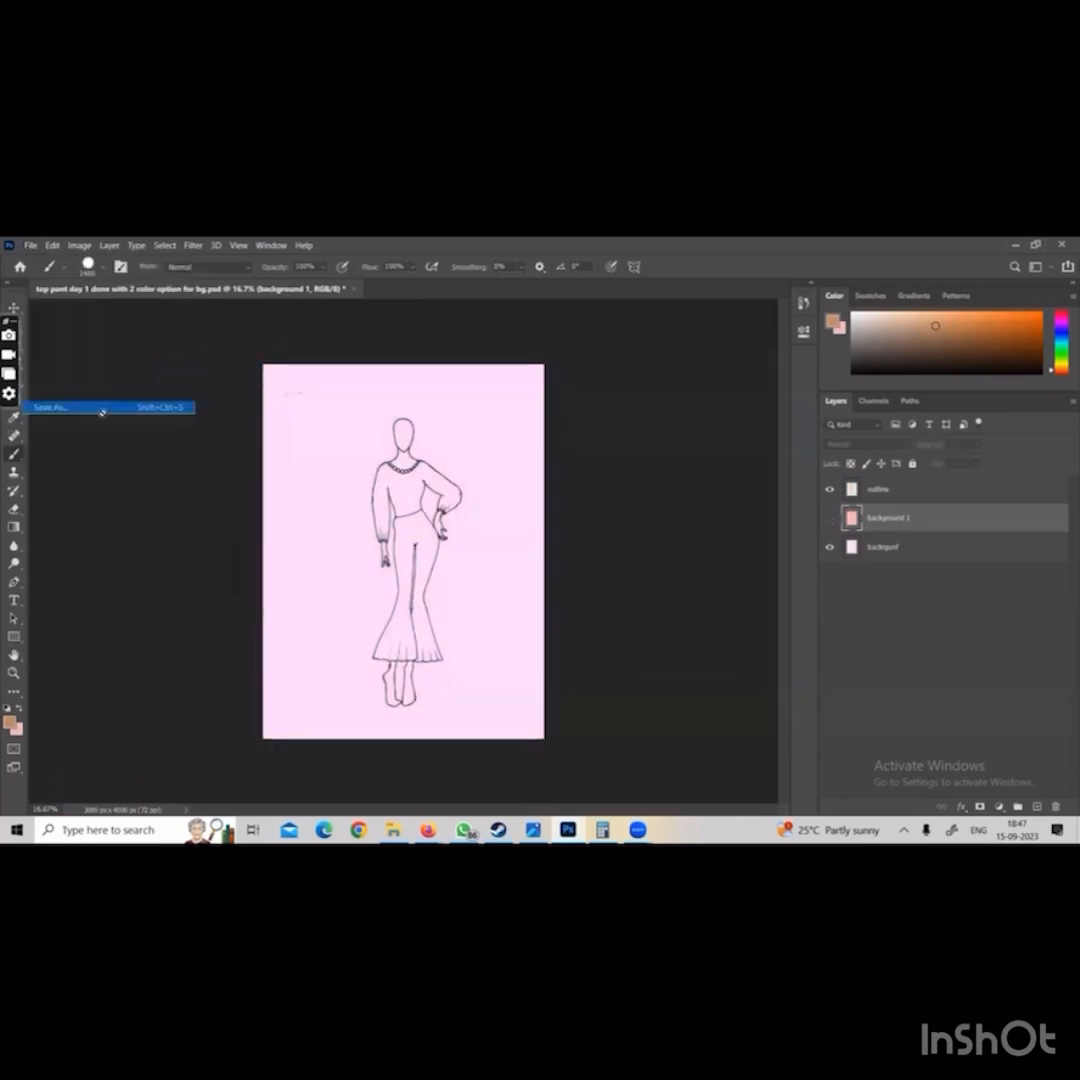
left_click(612, 637)
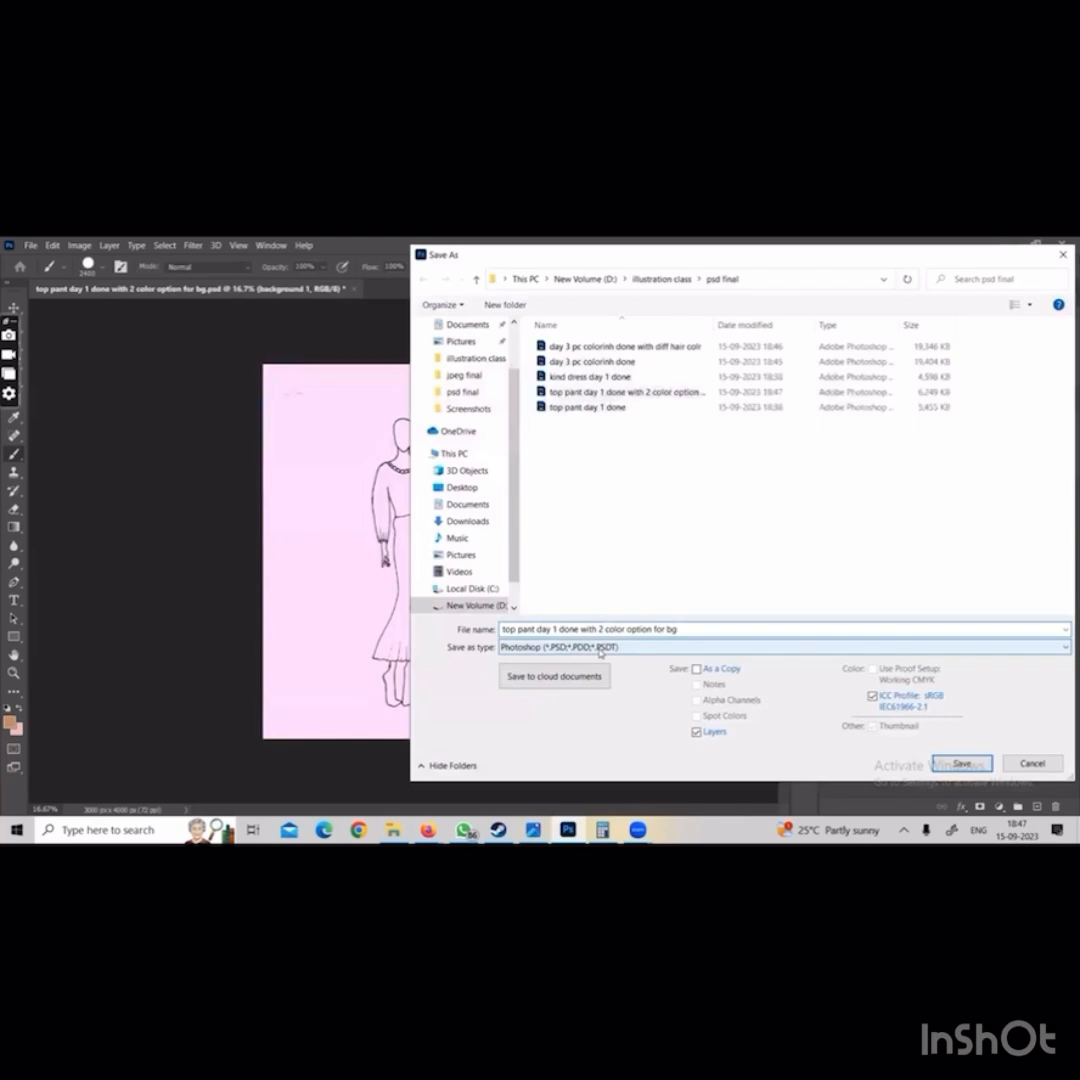
left_click(590, 648)
left_click(600, 334)
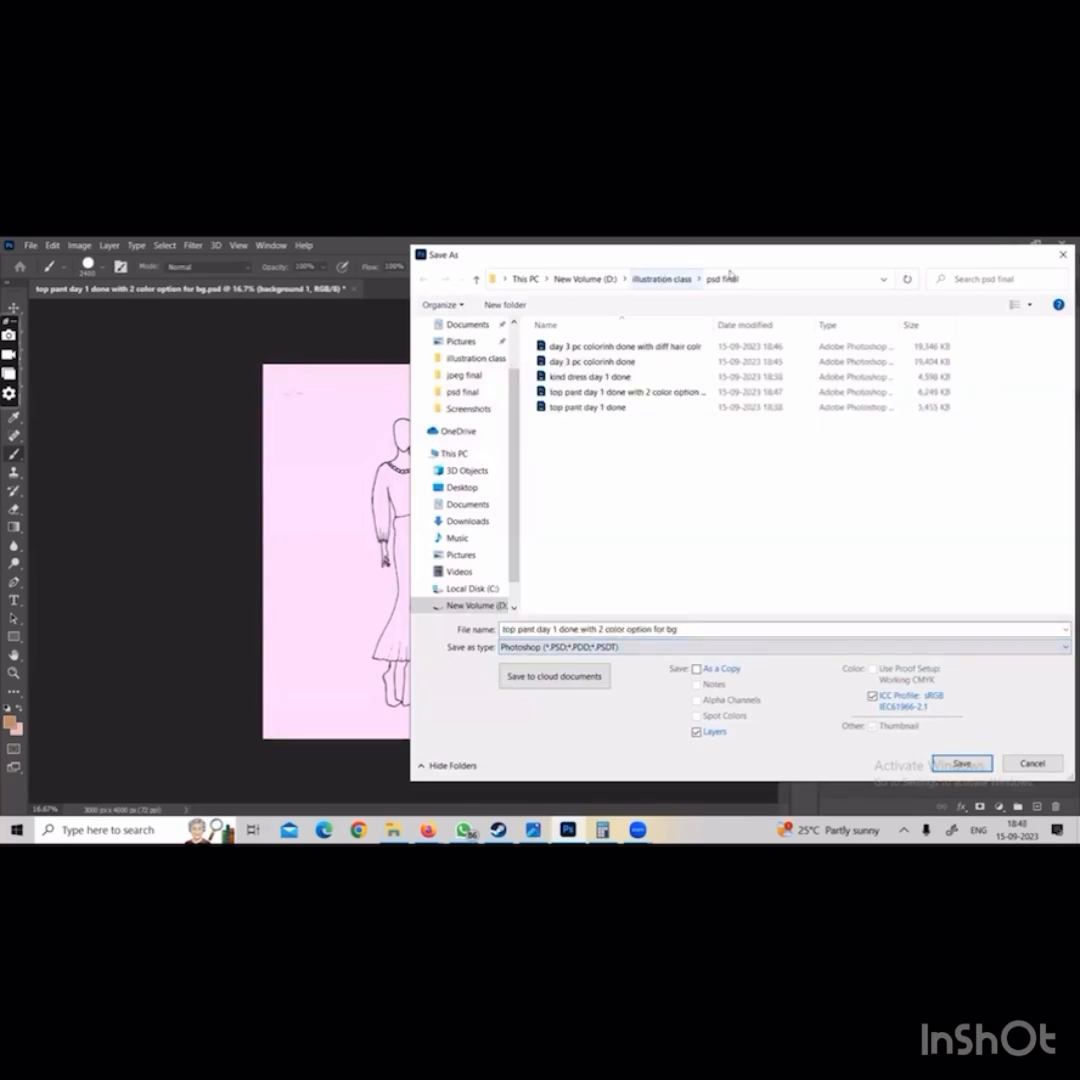
left_click(689, 278)
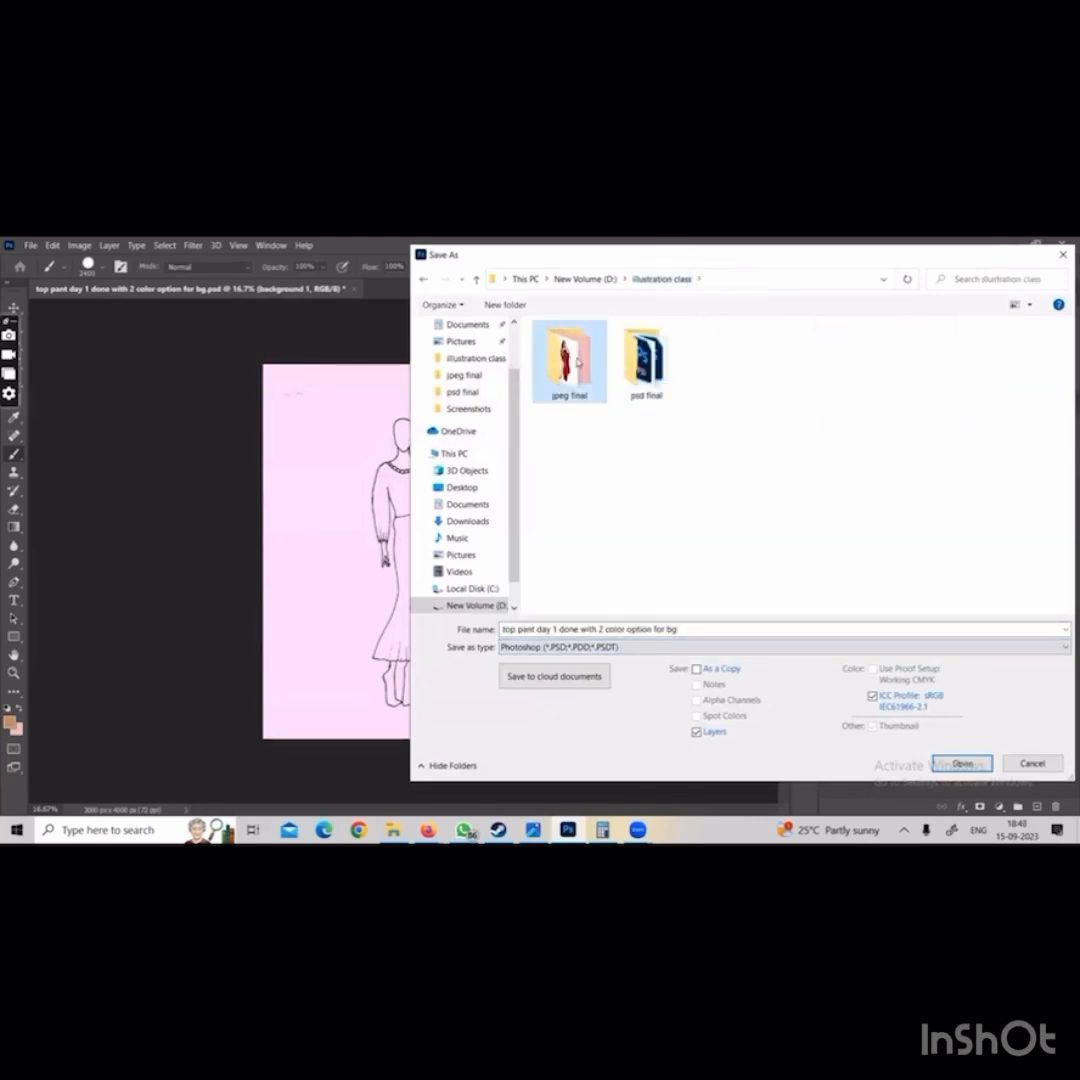
double_click(568, 360)
left_click(560, 647)
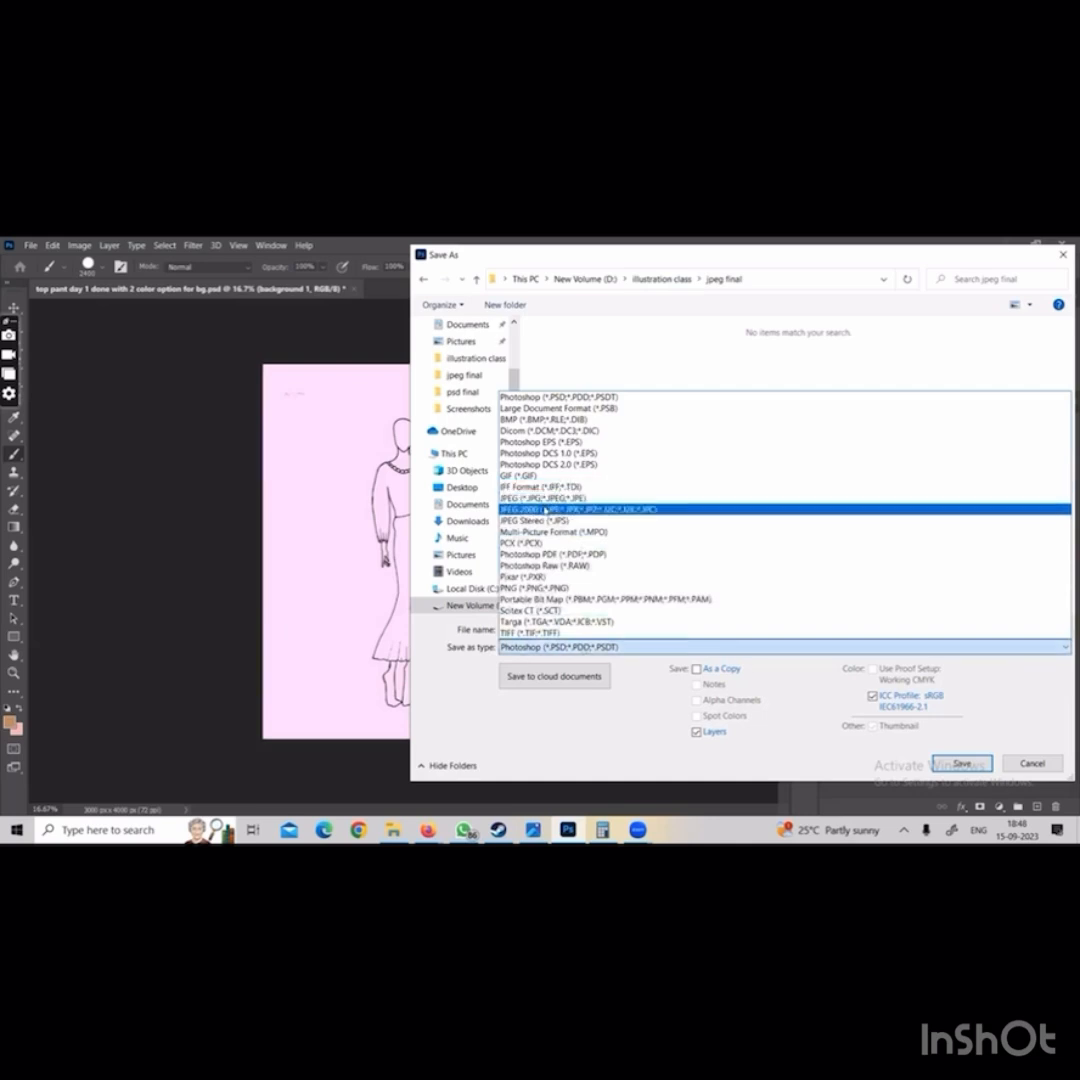
left_click(548, 509)
Save the JPEG as top pant day 1 done with purpel, and close the document without saving its changes
left_click_drag(599, 629, 727, 624)
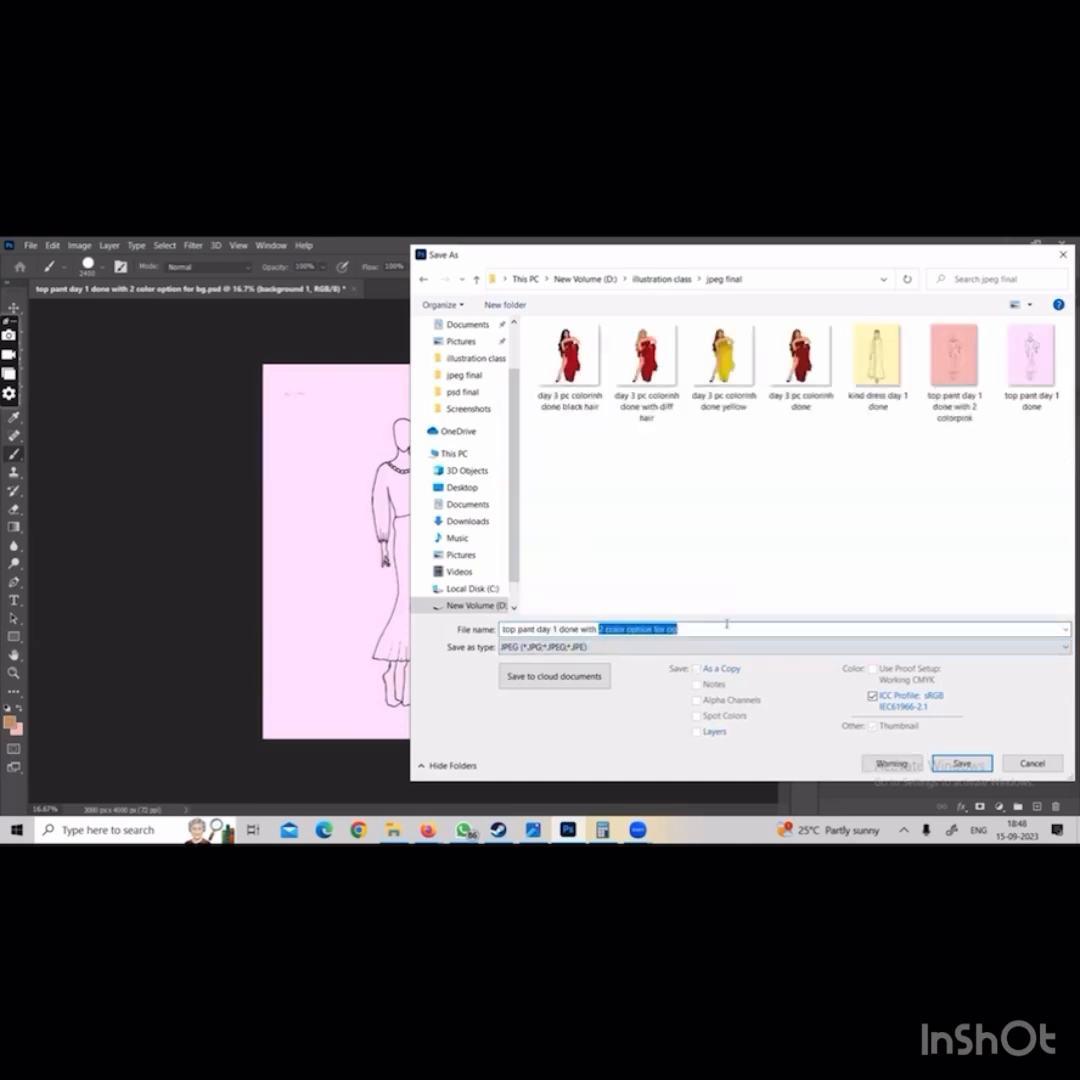
key("BackSpace")
type("pu")
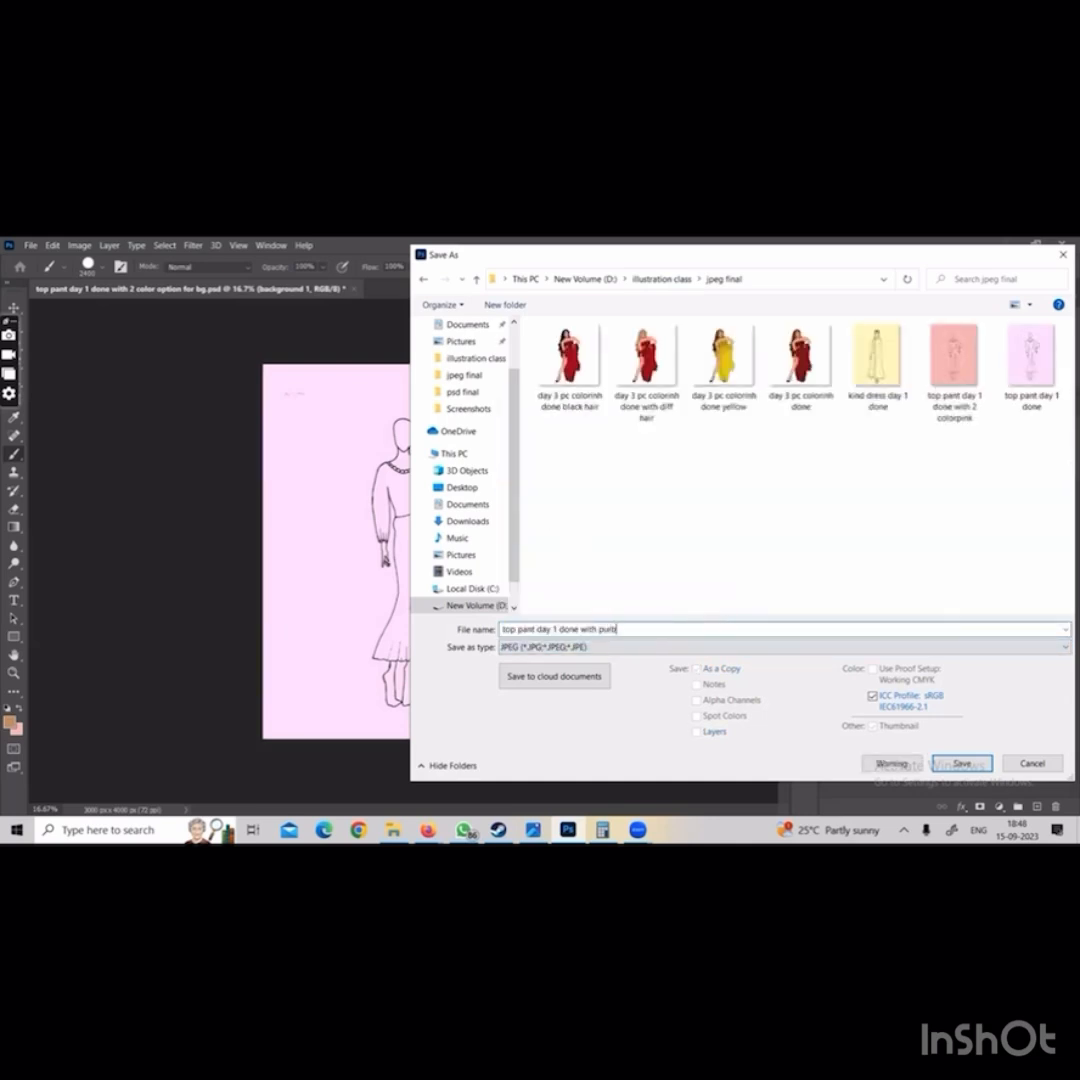
type("rple")
key("Return")
key("Return")
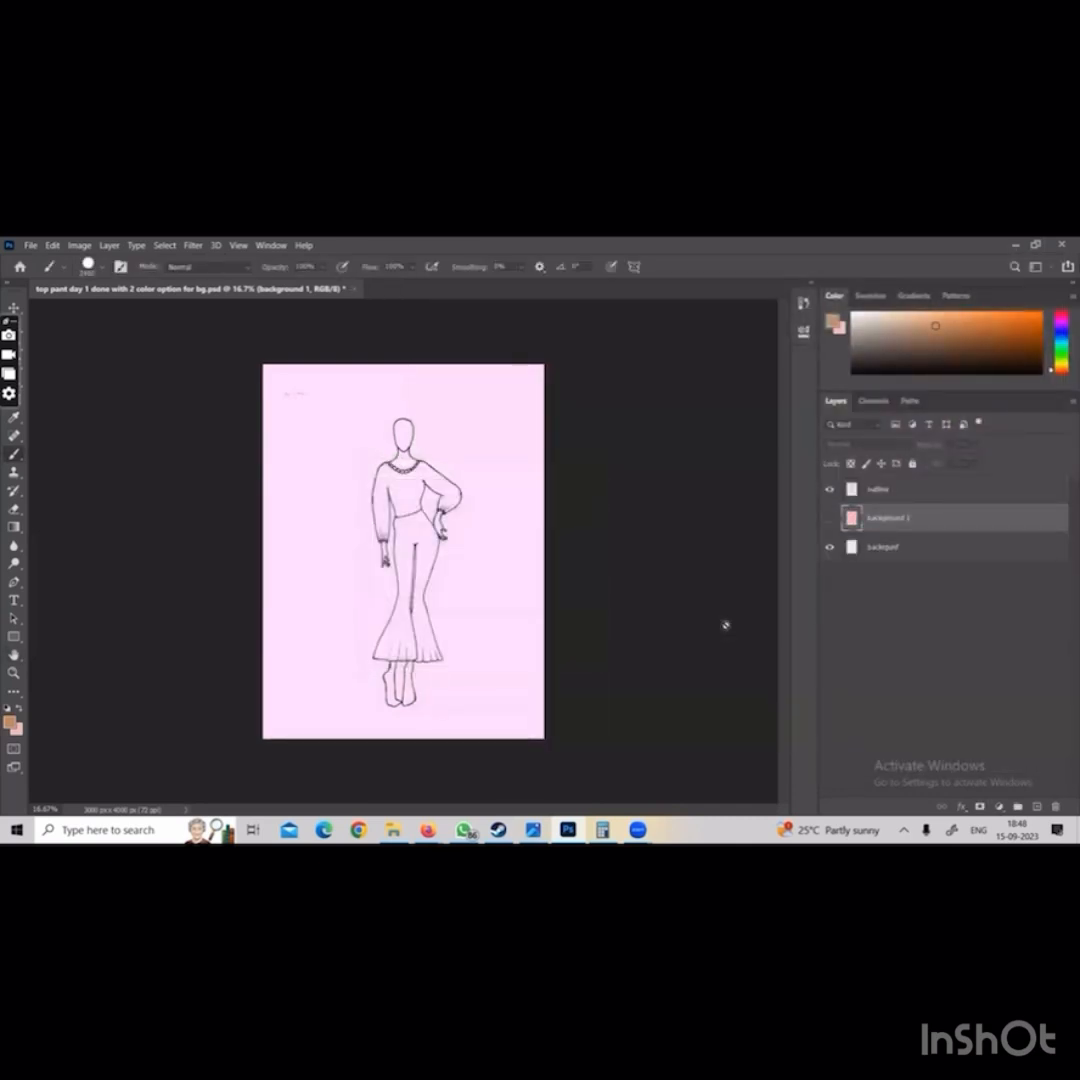
left_click(355, 290)
left_click(460, 397)
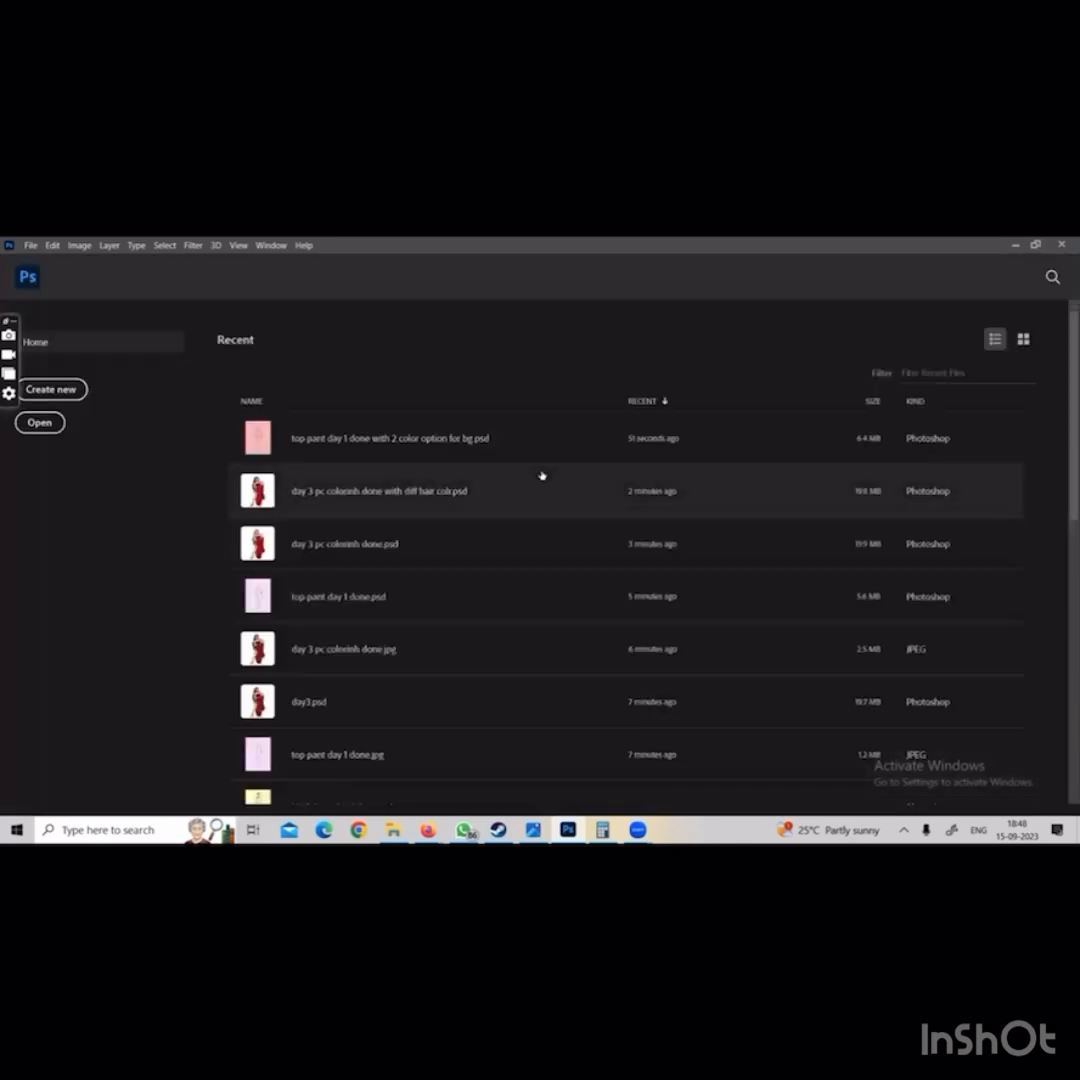
Look through the saved files in the jpeg final and psd final folders without opening any
left_click(29, 246)
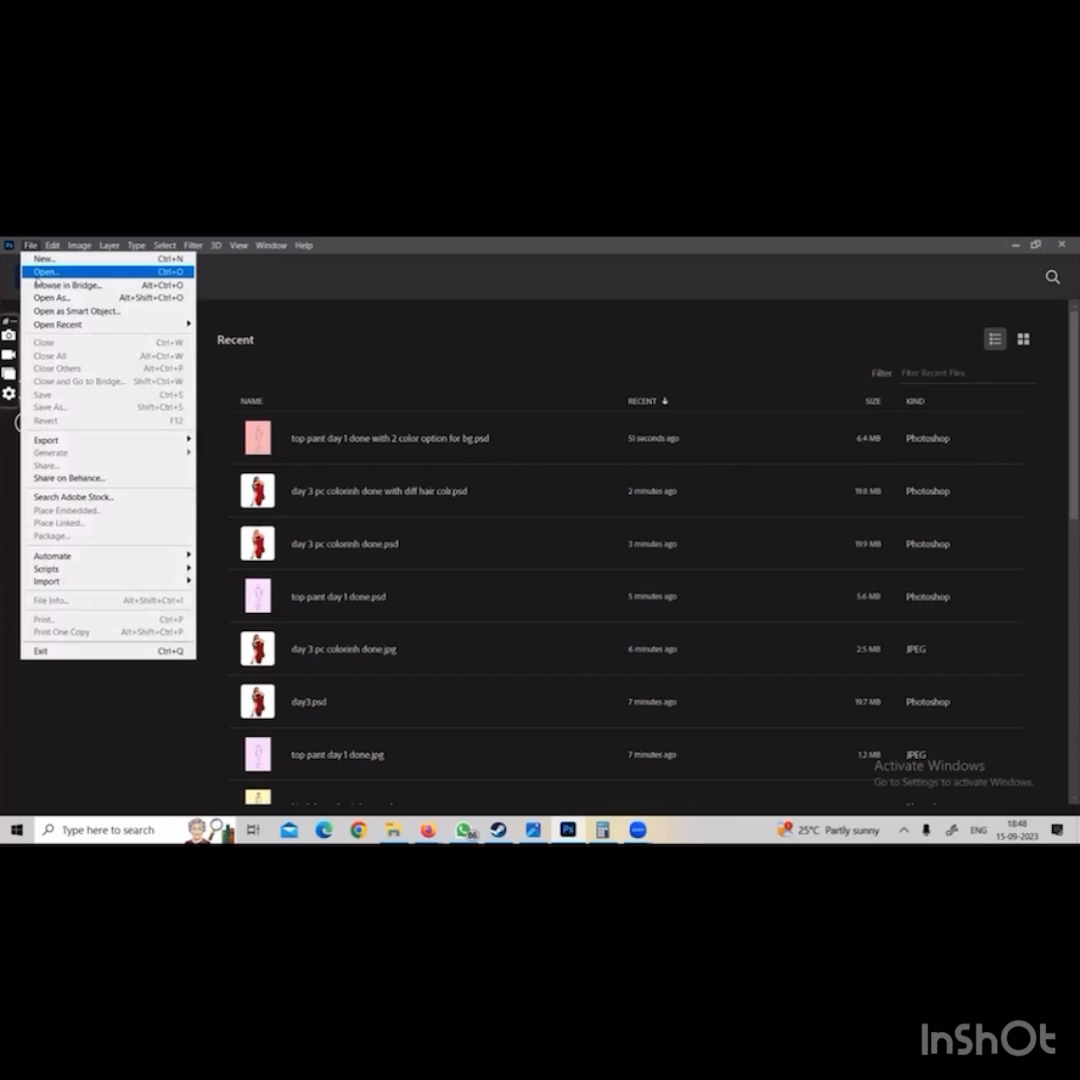
left_click(40, 272)
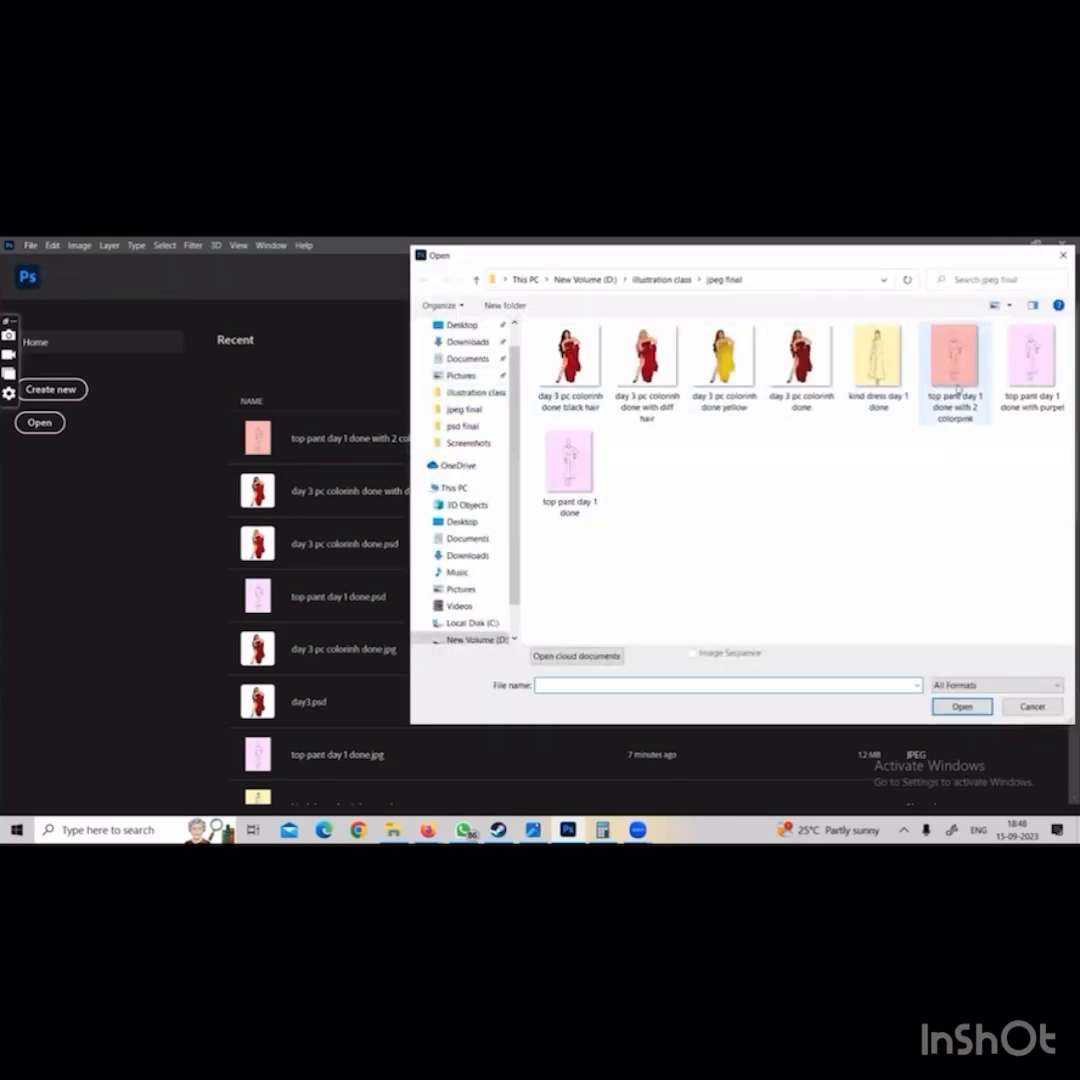
left_click(661, 279)
double_click(646, 357)
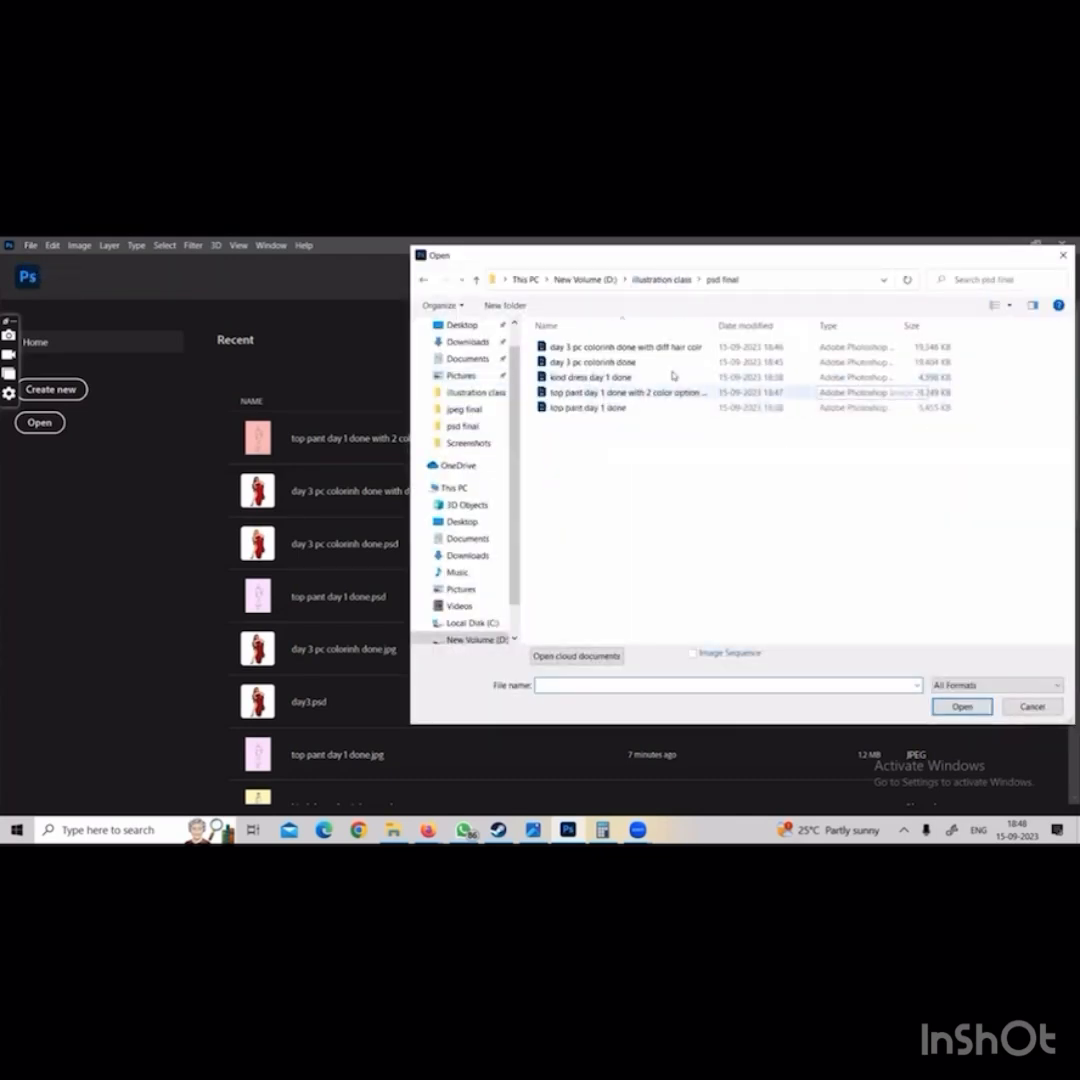
left_click(661, 279)
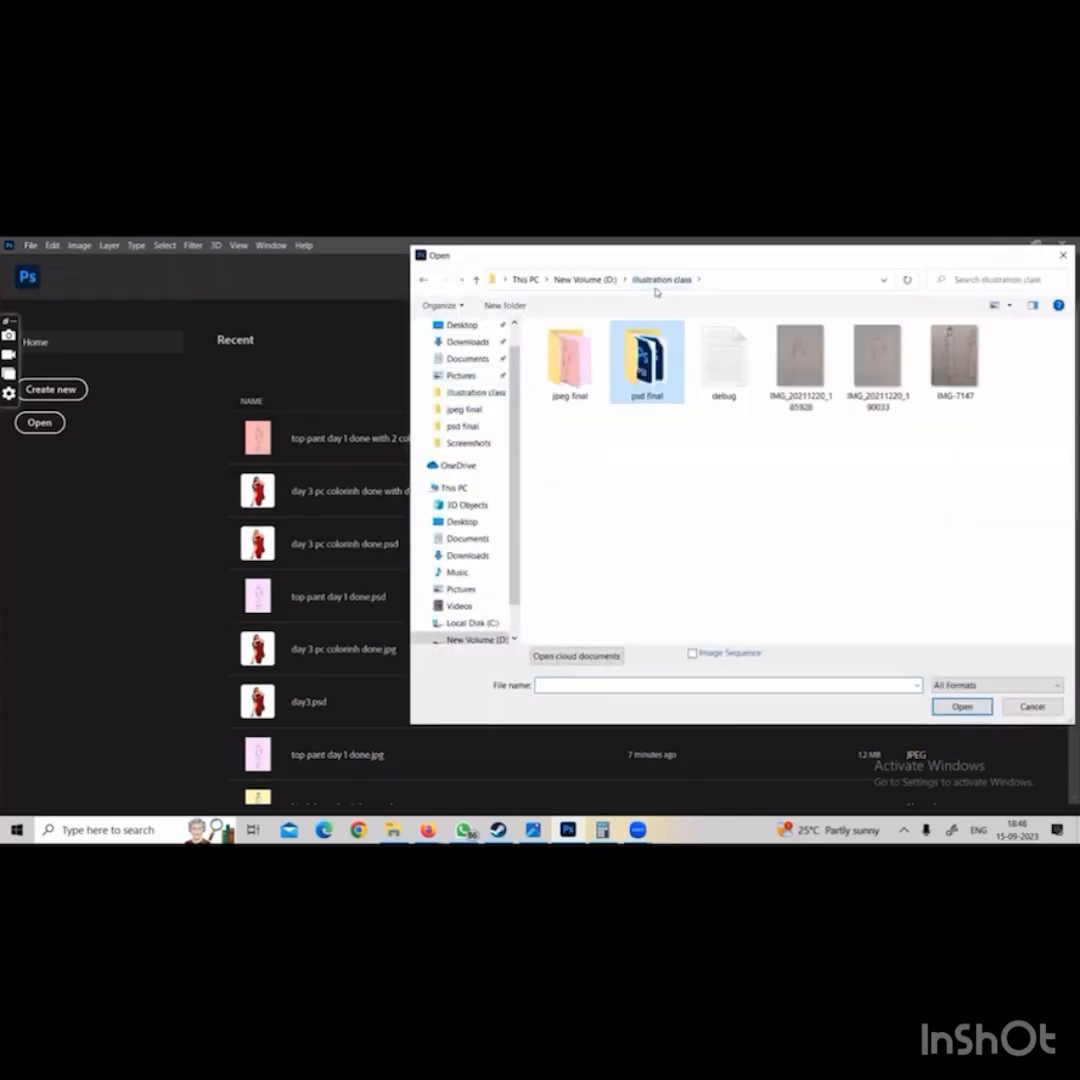
left_click(1031, 706)
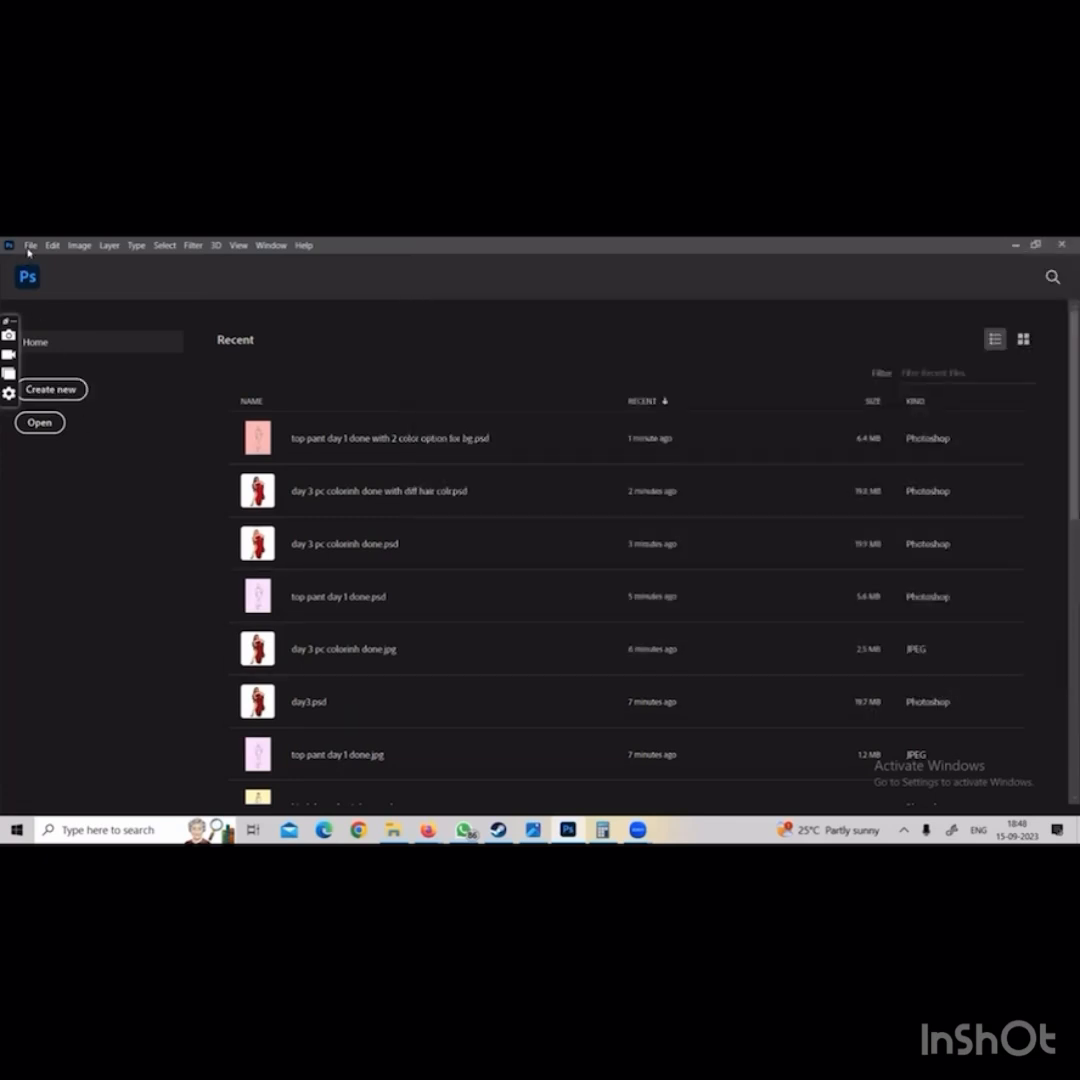
Open the PSD top pant day 1 done from the psd final folder and hide its outline and backgrunf layers
left_click(30, 246)
left_click(60, 272)
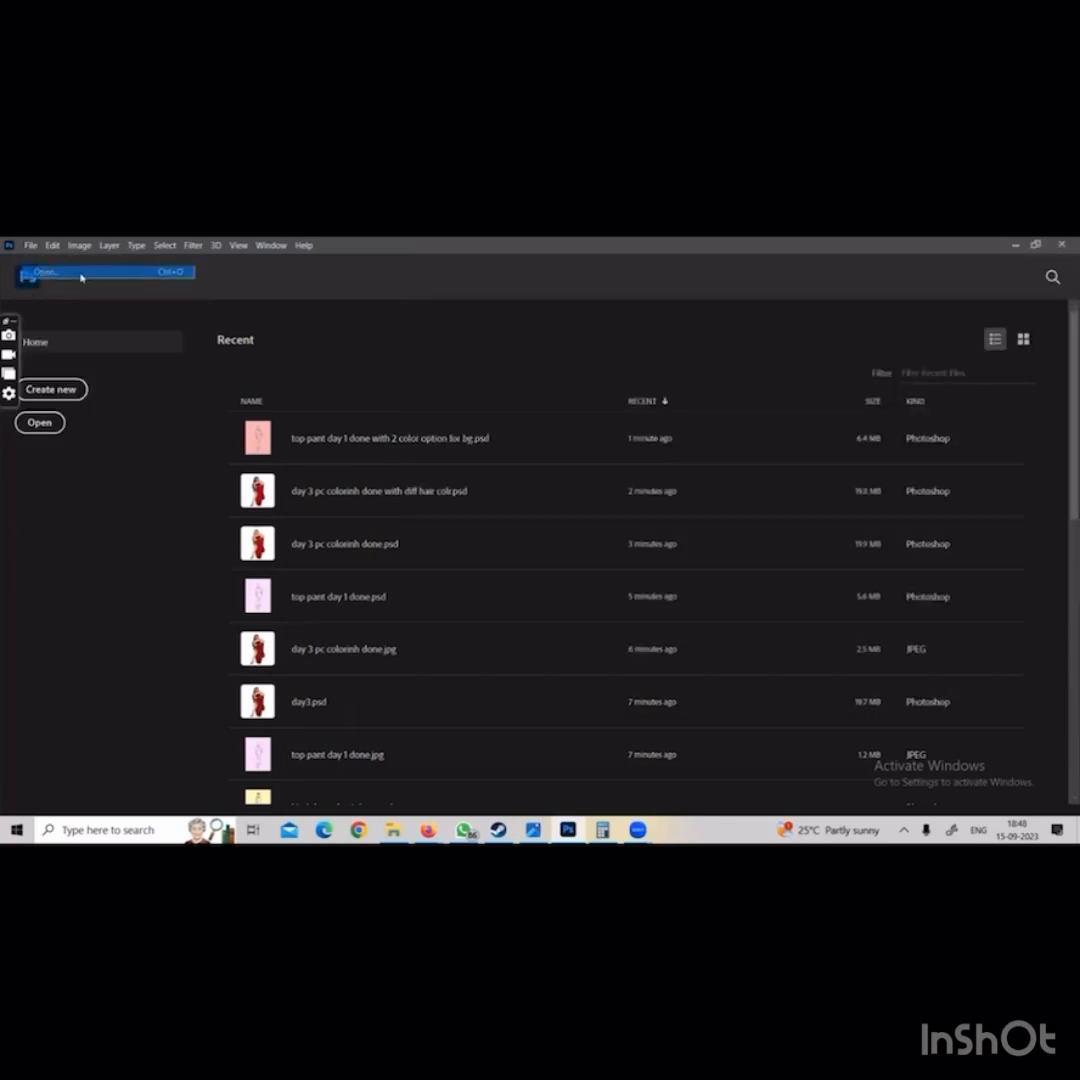
left_click(661, 279)
double_click(643, 385)
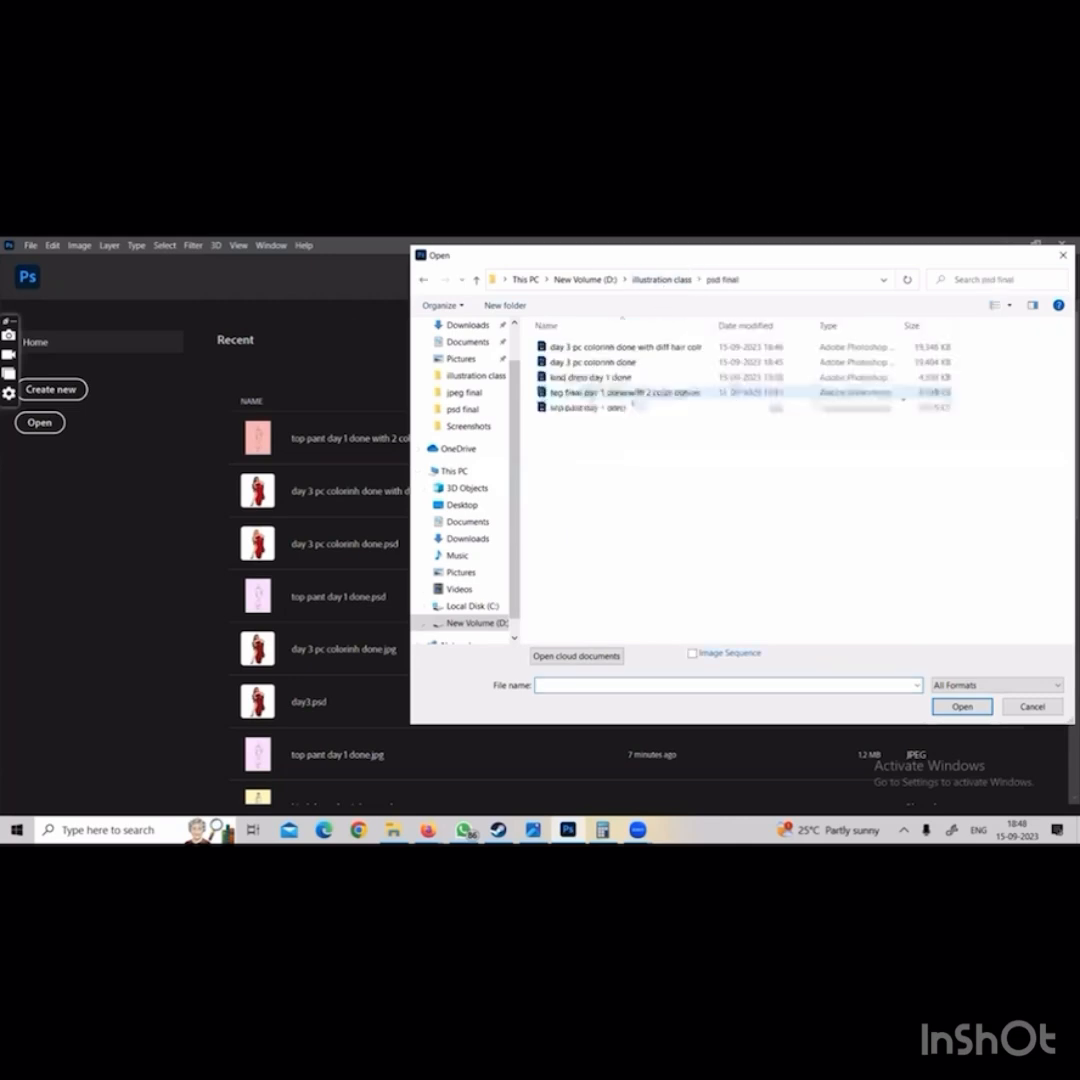
double_click(569, 408)
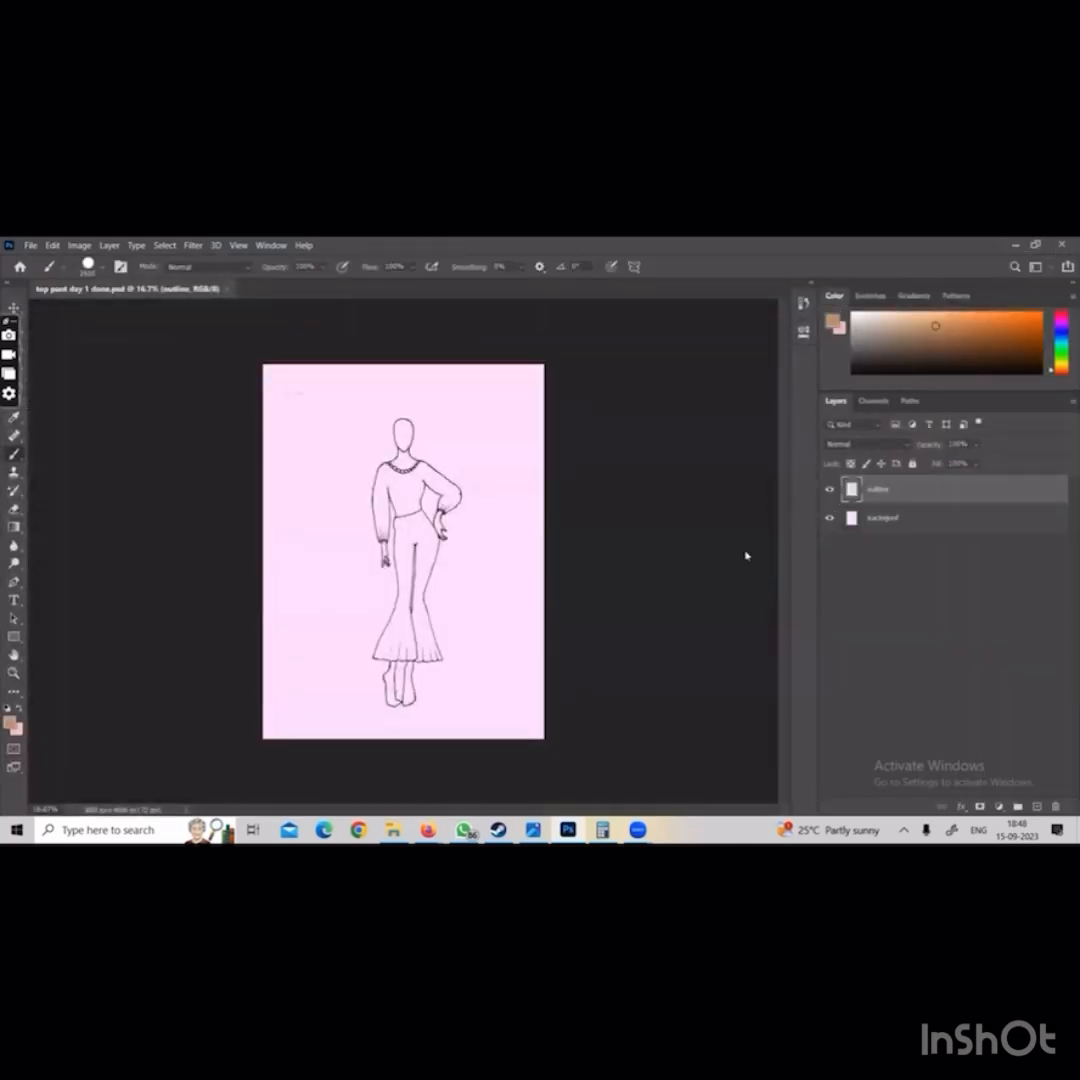
left_click_drag(829, 491, 836, 562)
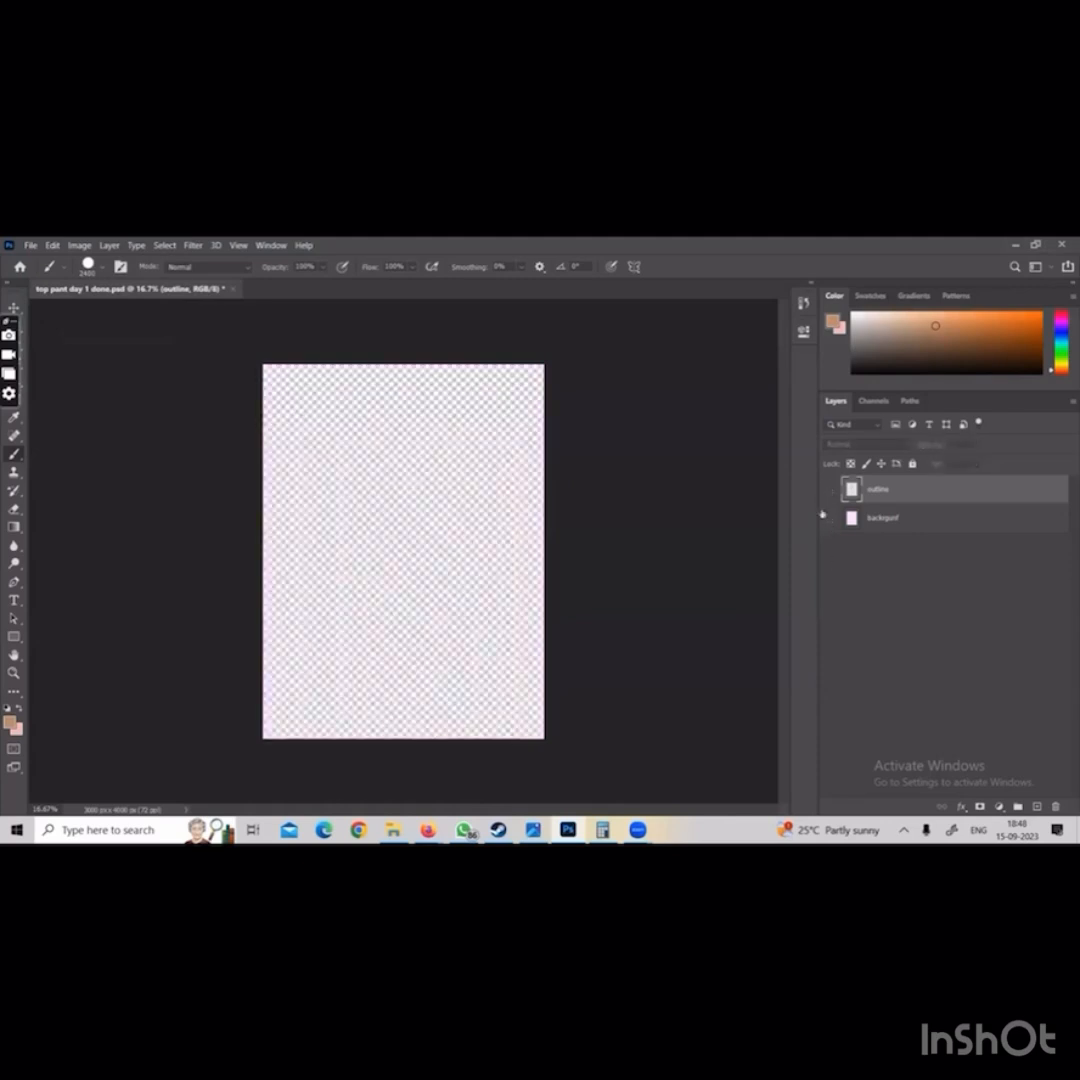
View the outline layer on its own, show the backgrunf layer again, and close the document without saving its changes
left_click(829, 491)
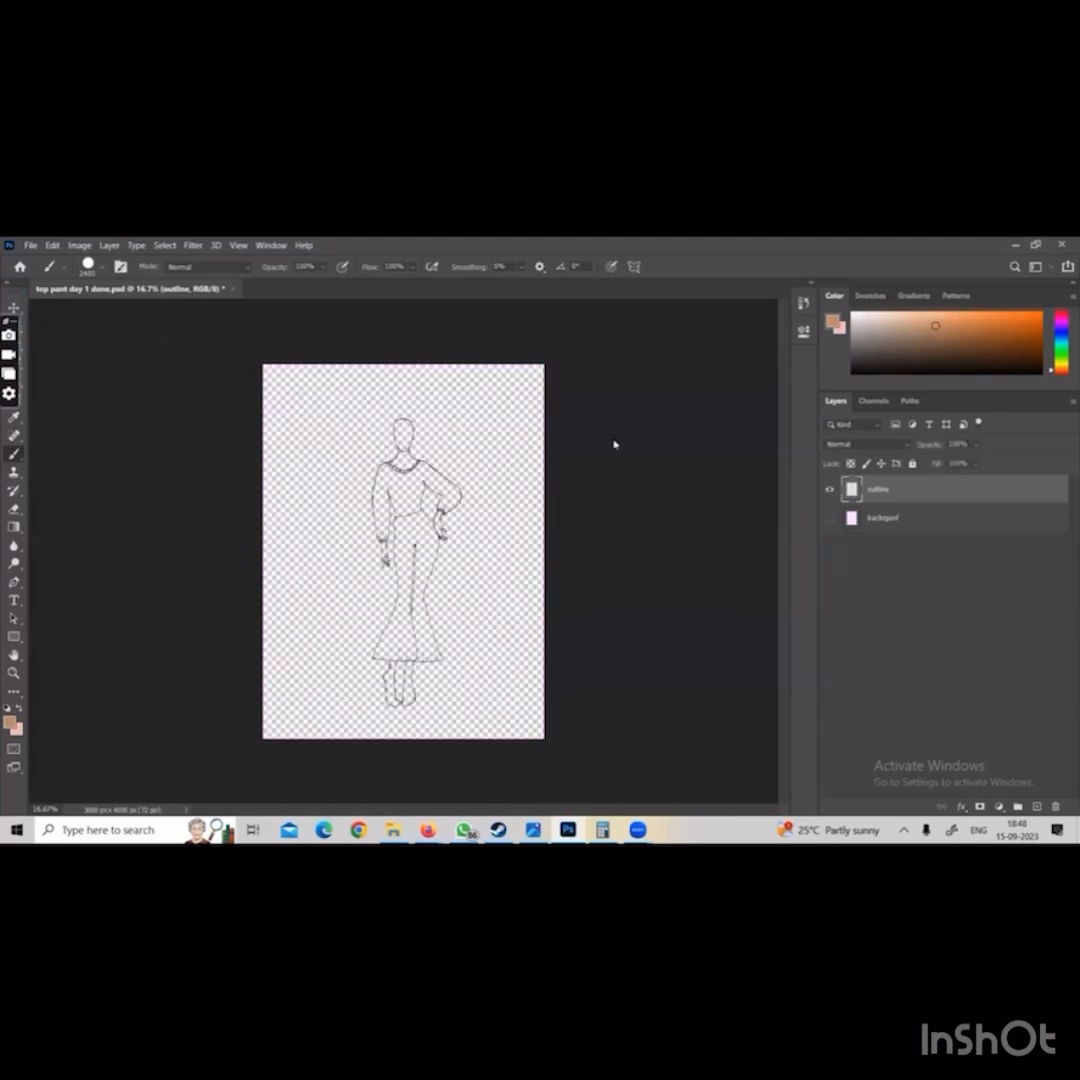
left_click(829, 490)
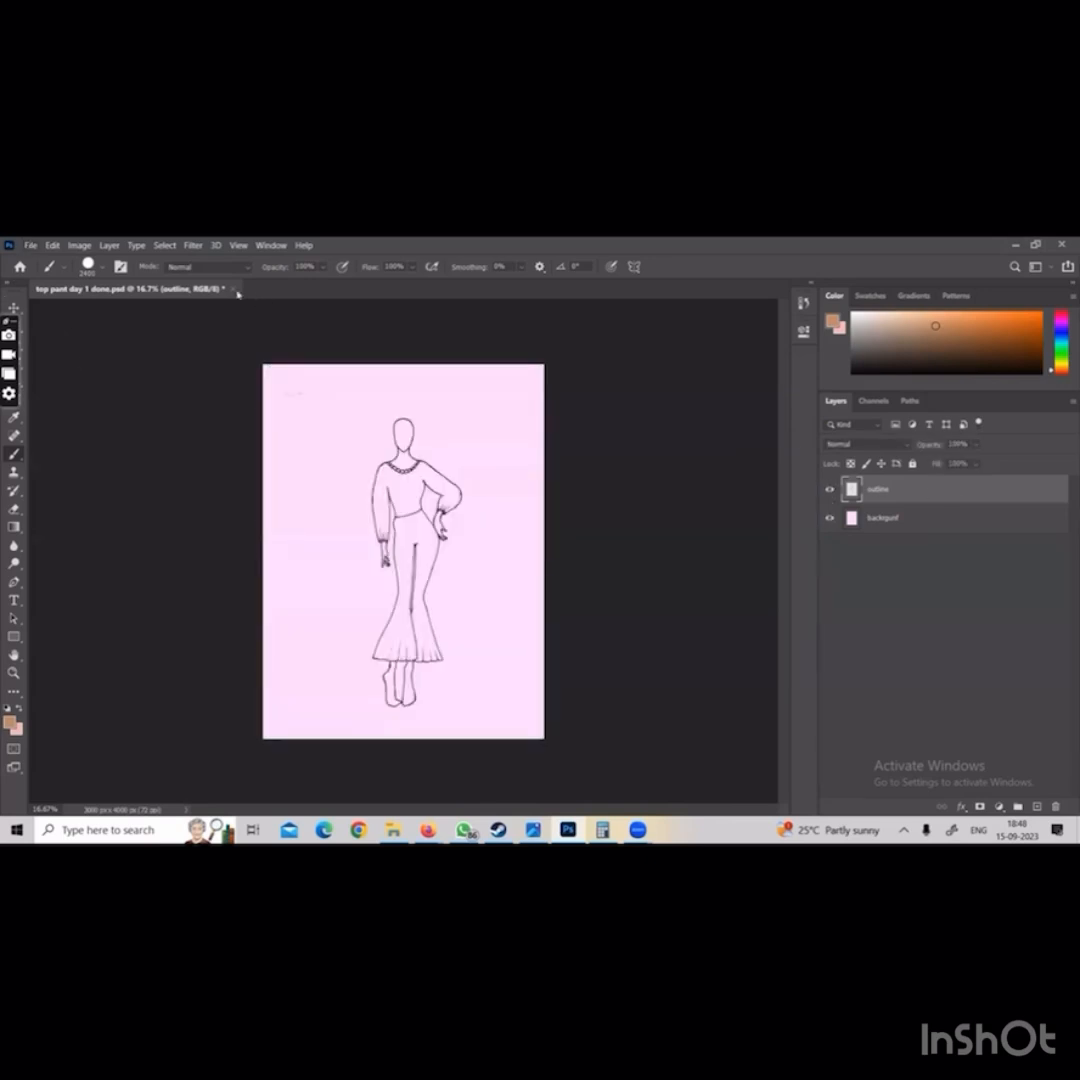
left_click(233, 288)
left_click(556, 471)
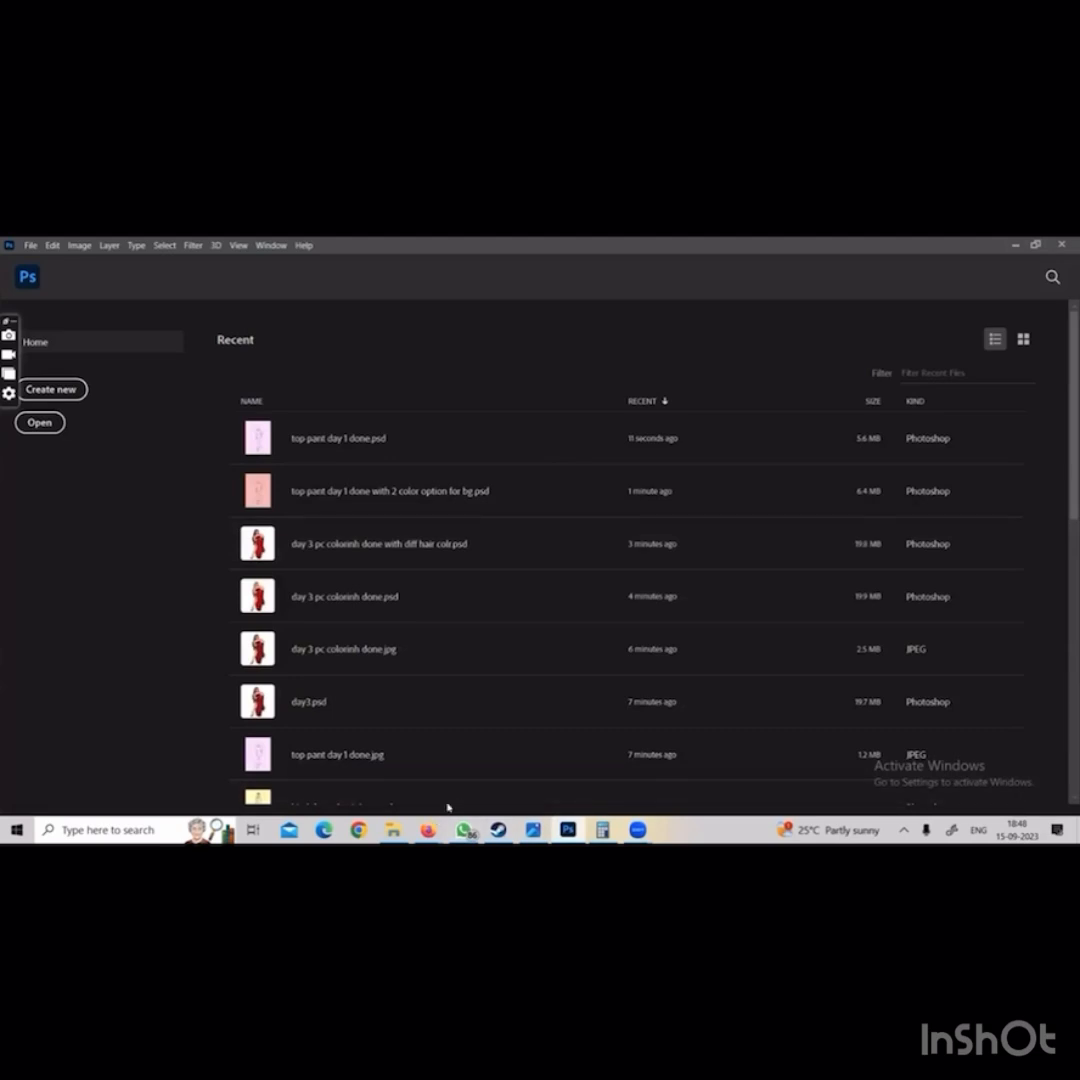
Switch to the dfi day 1 folder of Google Drive in Firefox and download the sketch IMG_20211215_050629.jpg
left_click(430, 829)
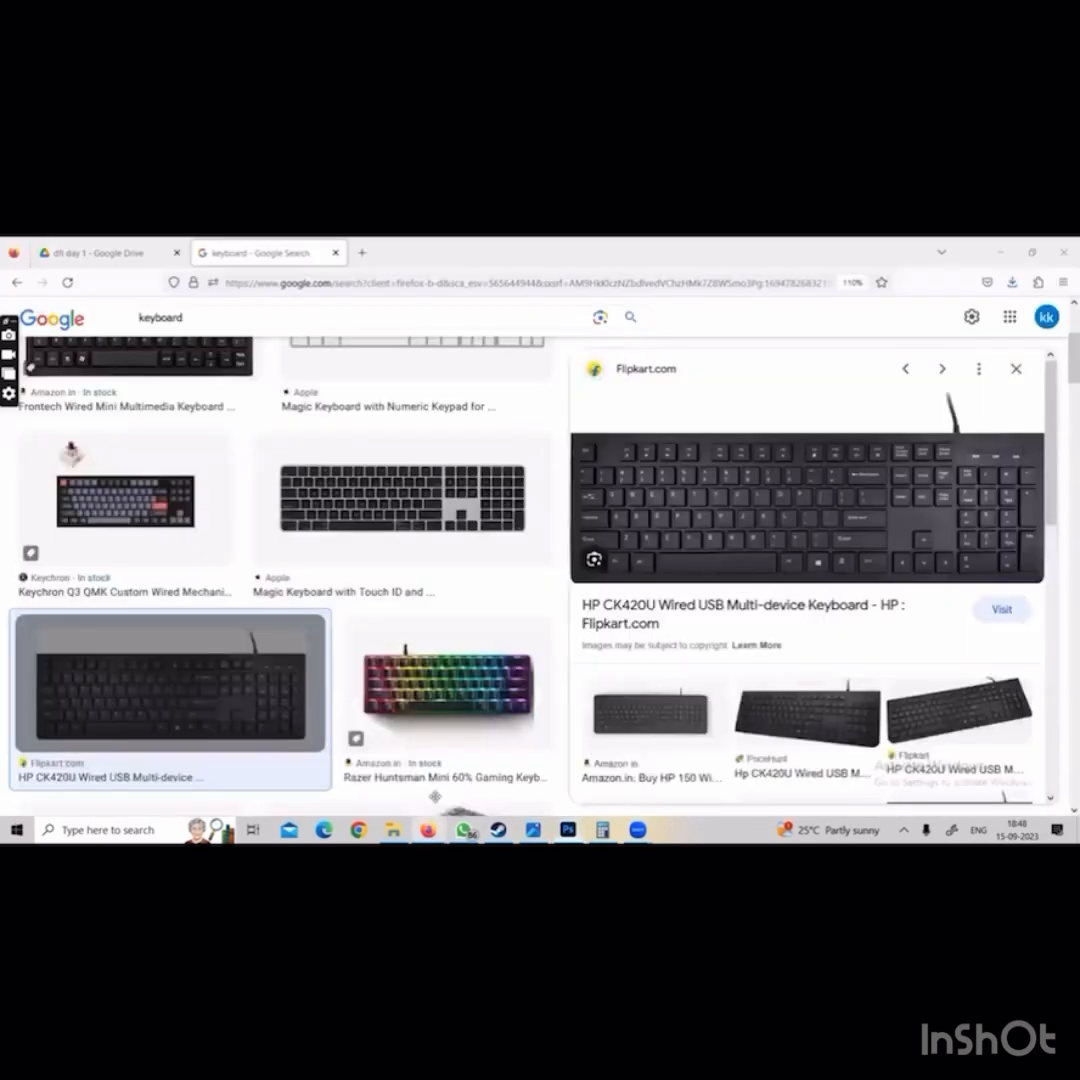
left_click(73, 241)
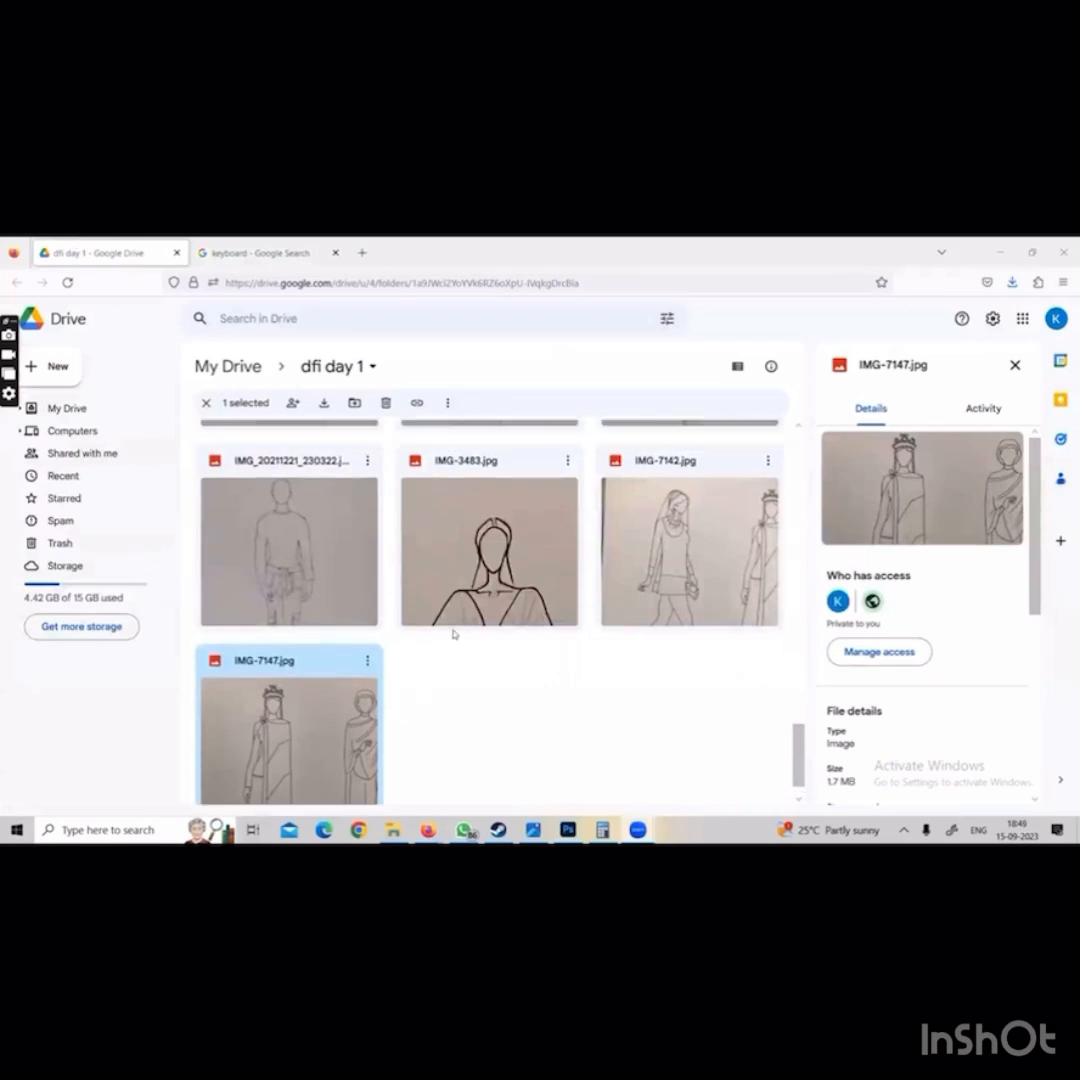
scroll(453, 632, "up", 10)
scroll(453, 632, "up", 4)
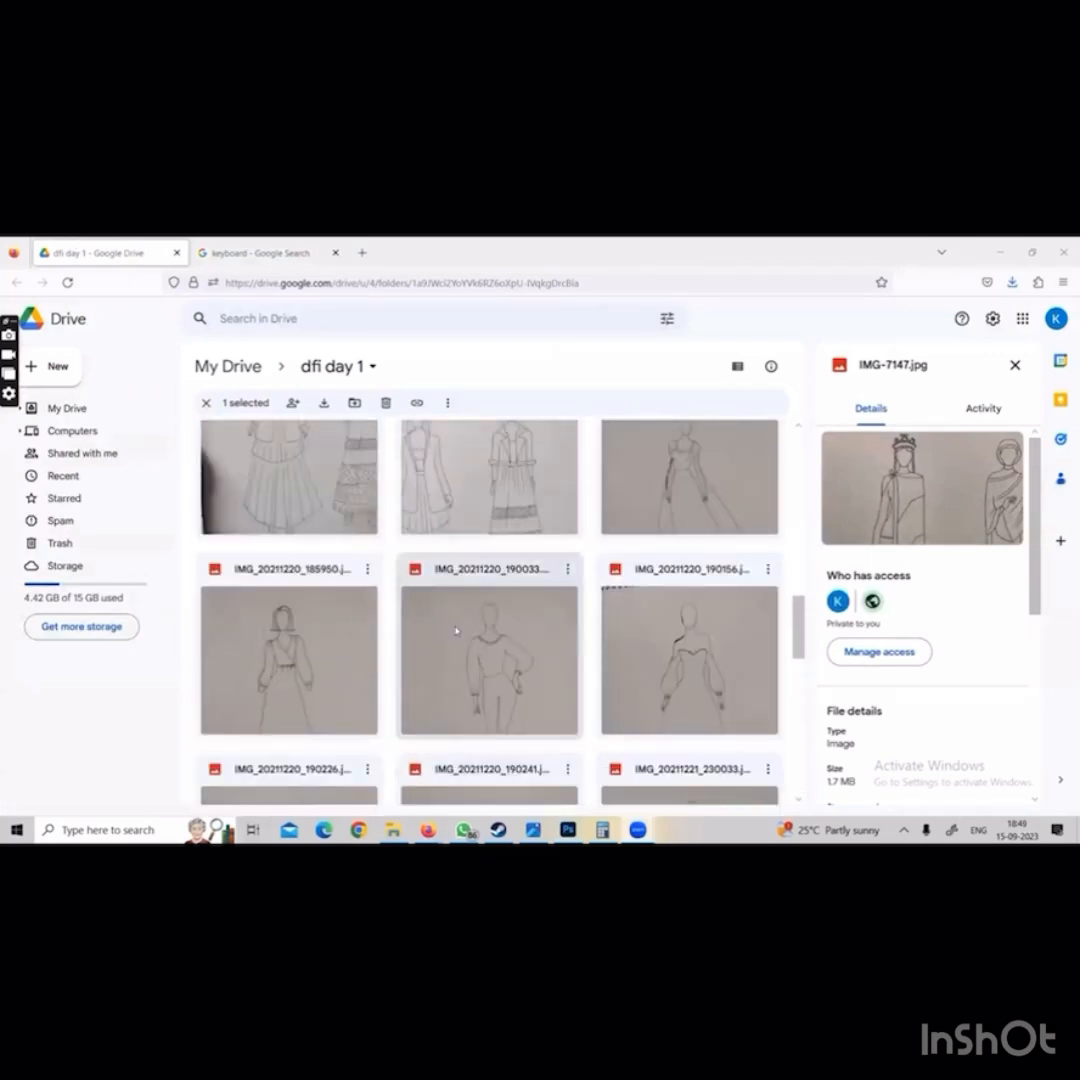
double_click(488, 518)
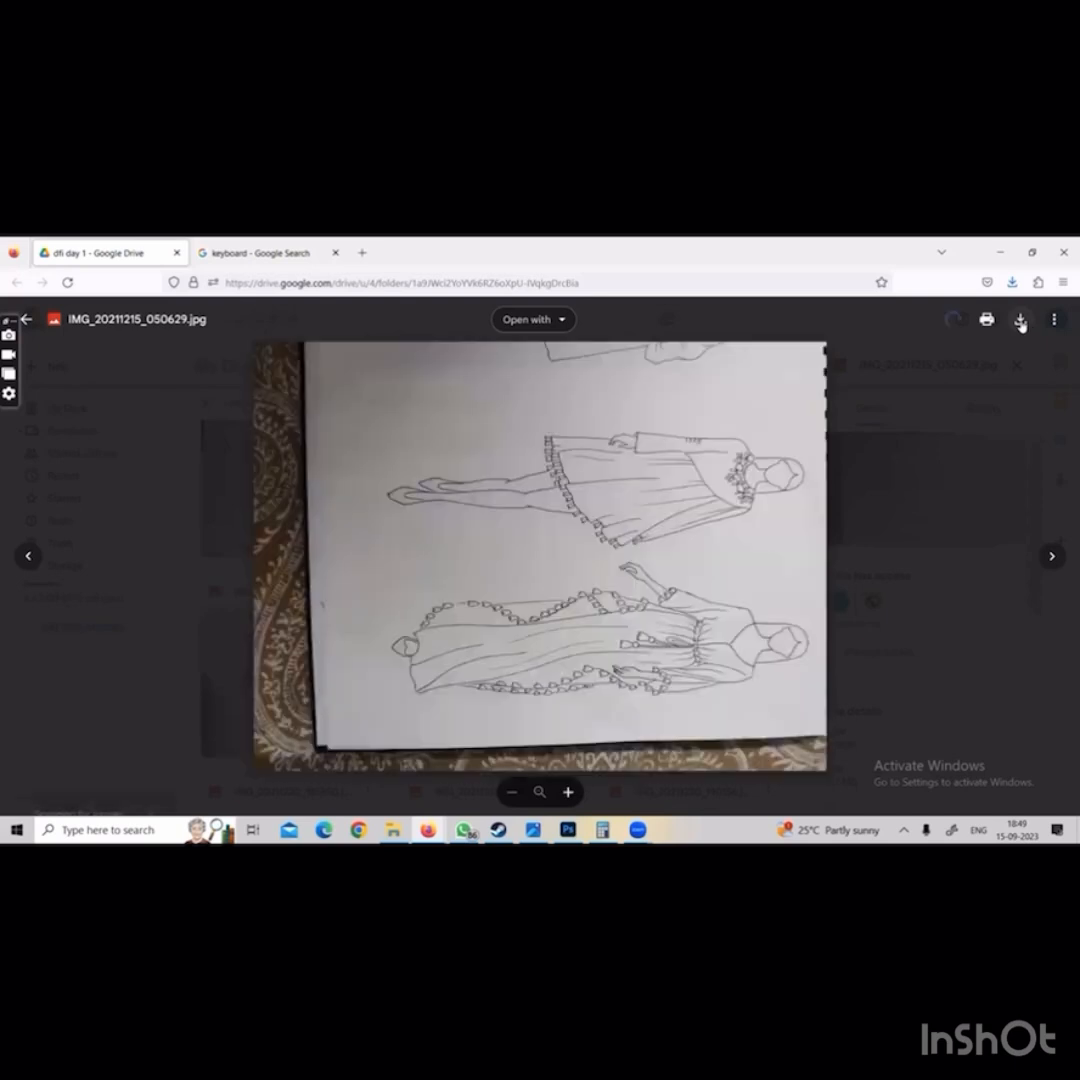
left_click(1020, 320)
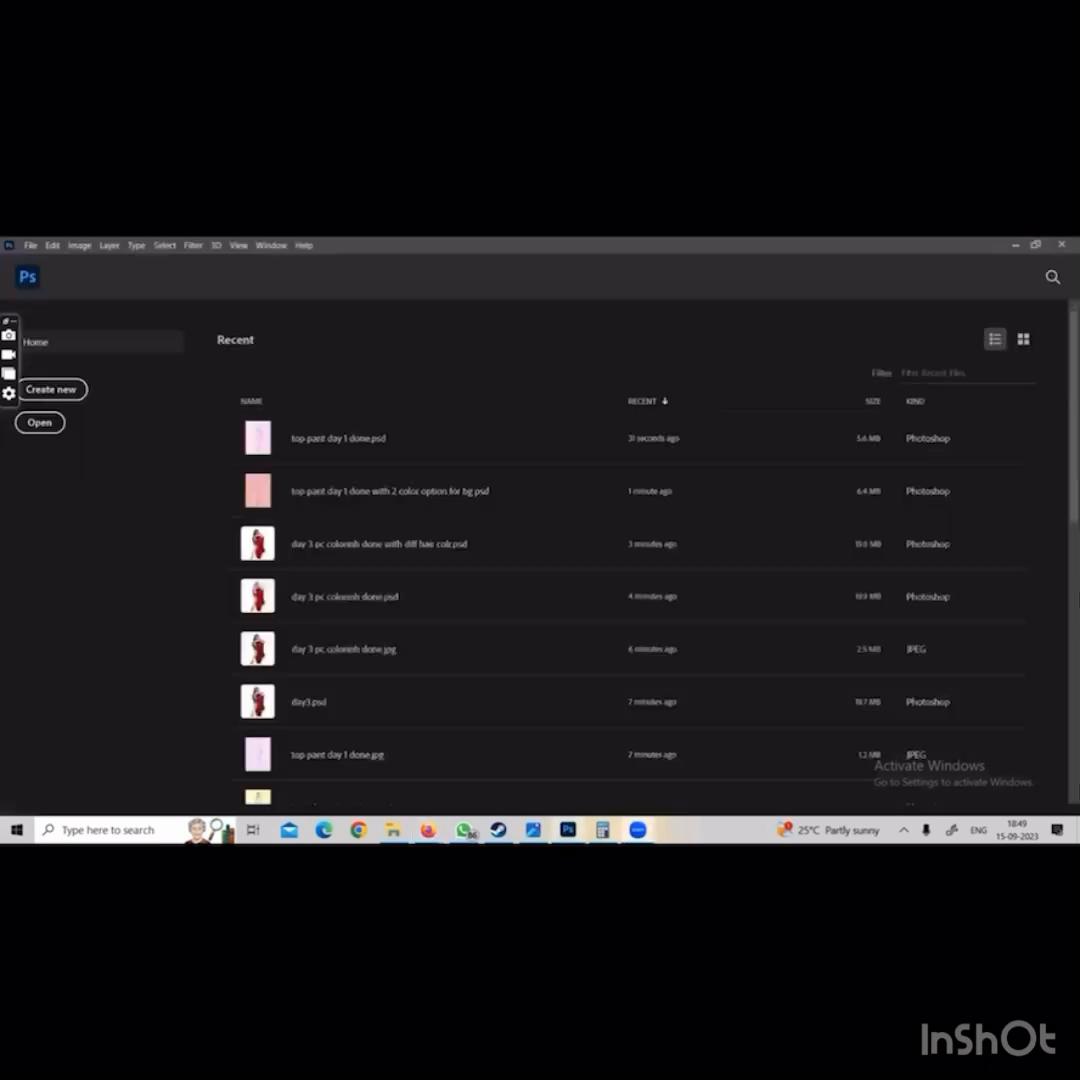
left_click(567, 829)
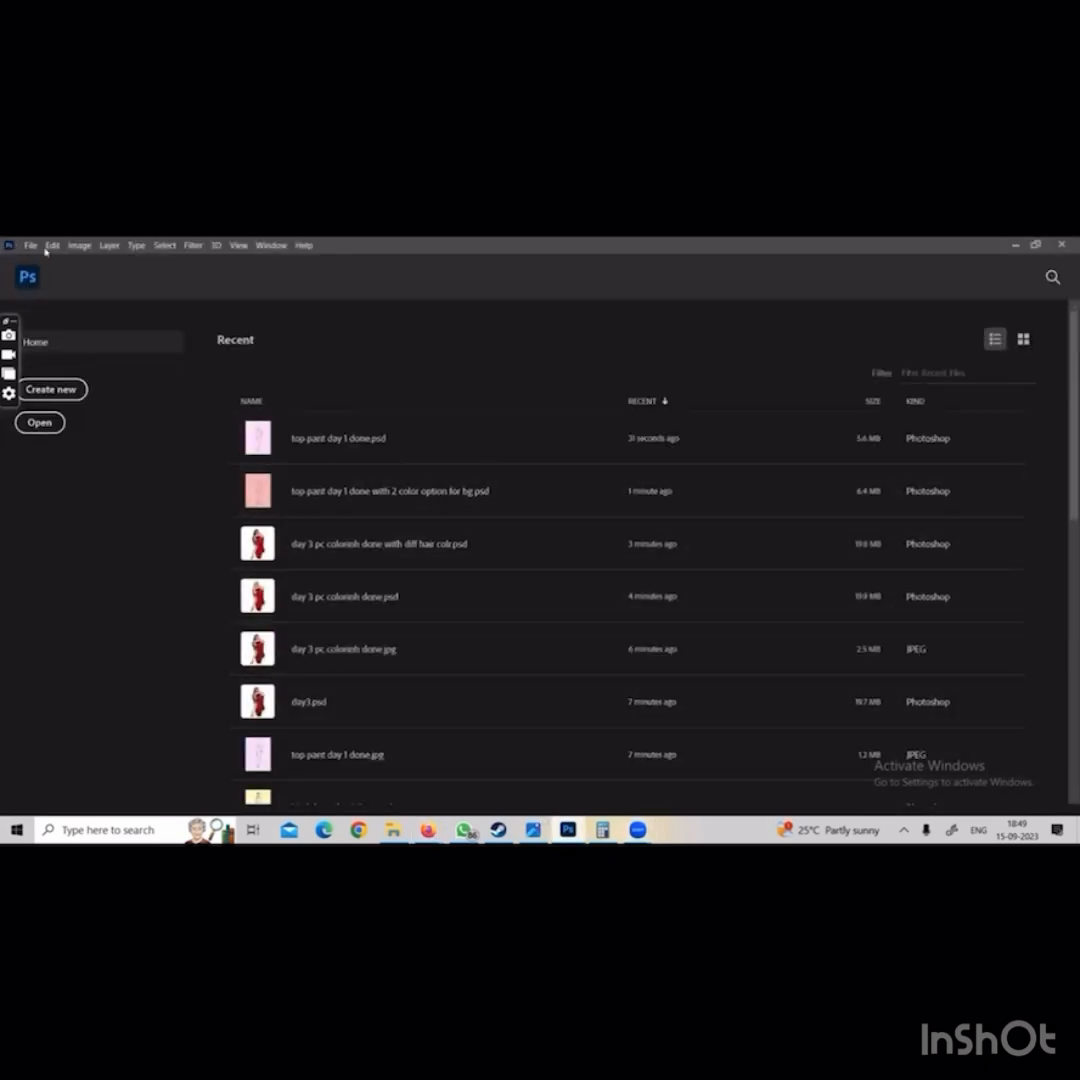
left_click(36, 245)
left_click(40, 271)
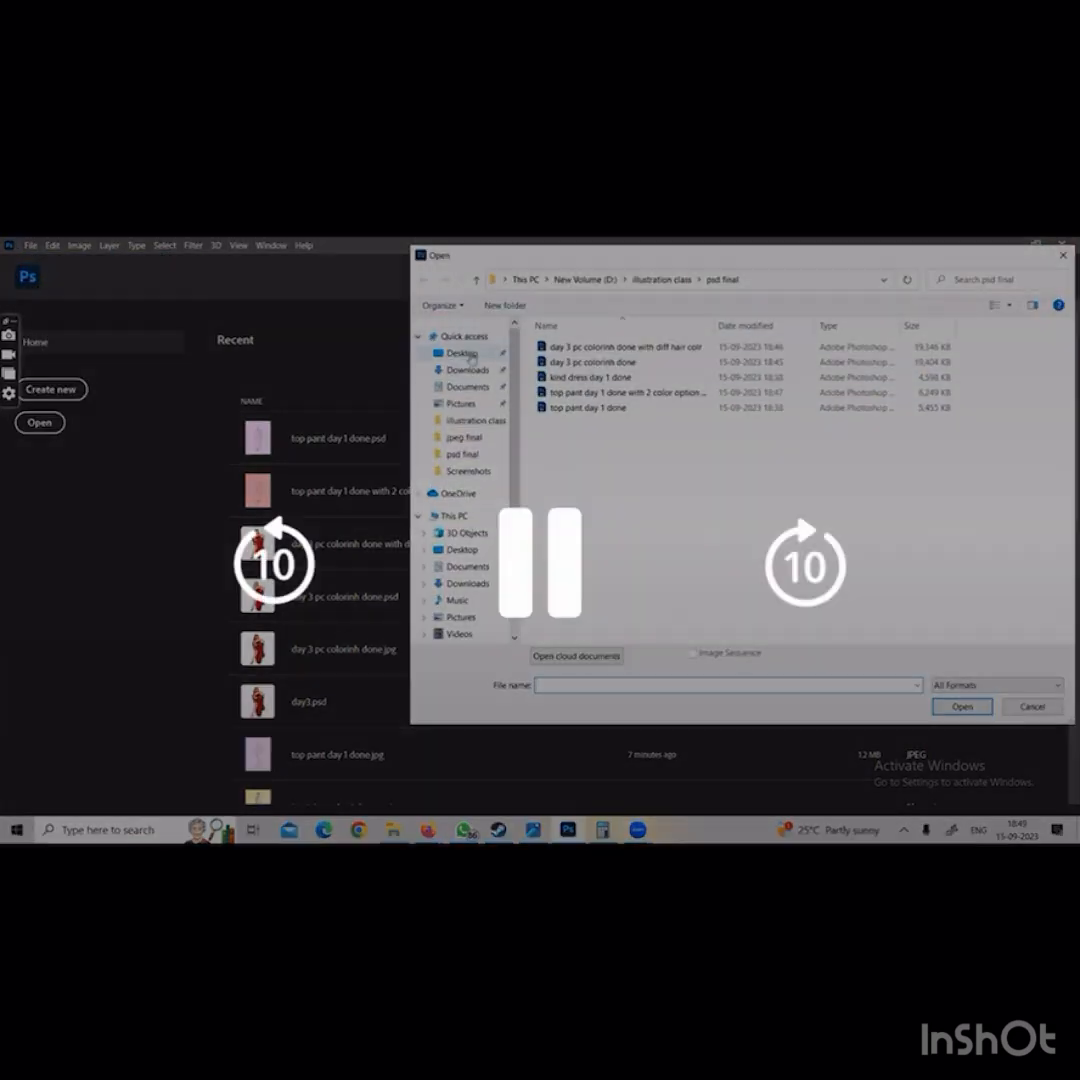
left_click(499, 371)
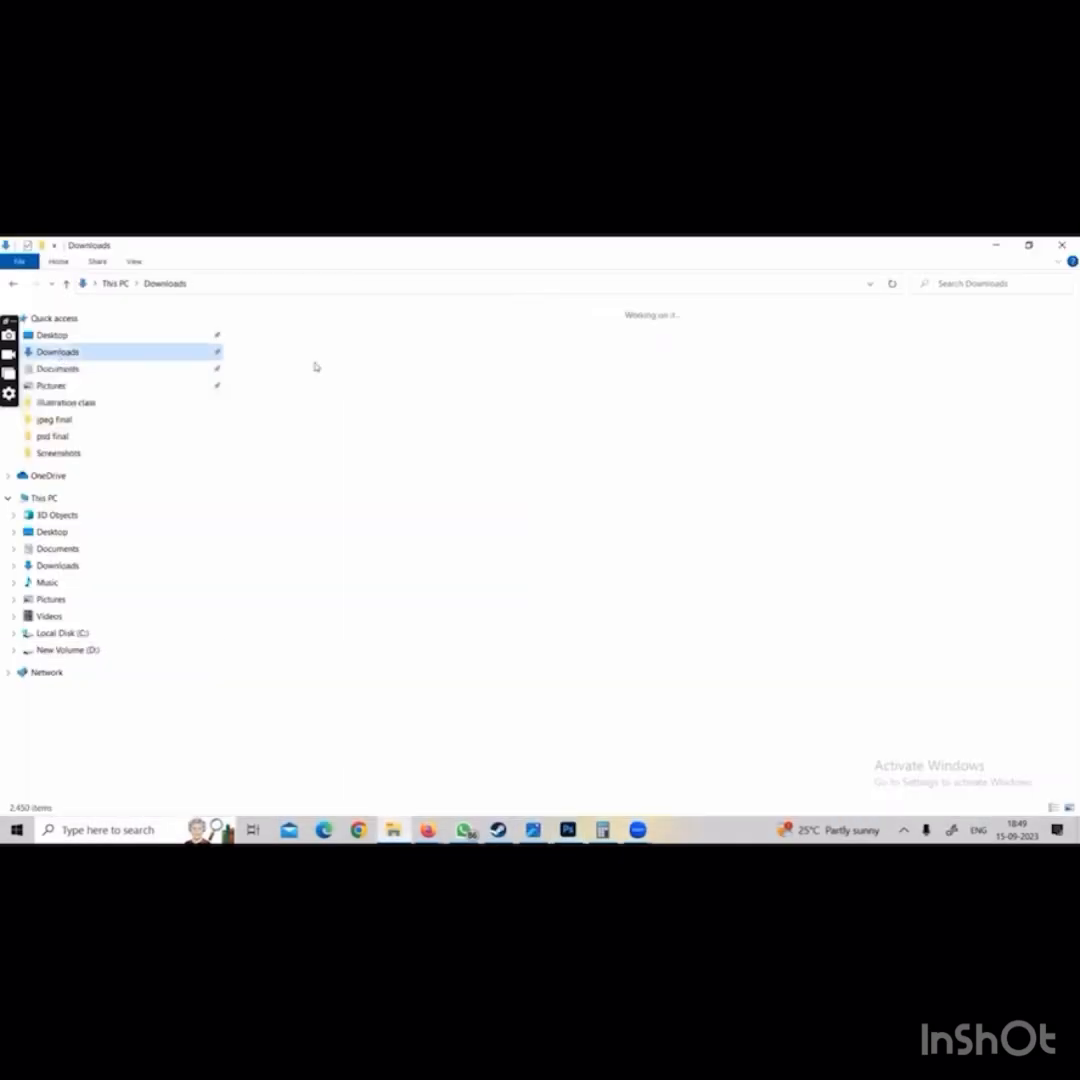
Move IMG_20211215_050629 from the Downloads folder into the illustration class folder on New Volume (D:)
left_click(320, 395)
right_click(314, 396)
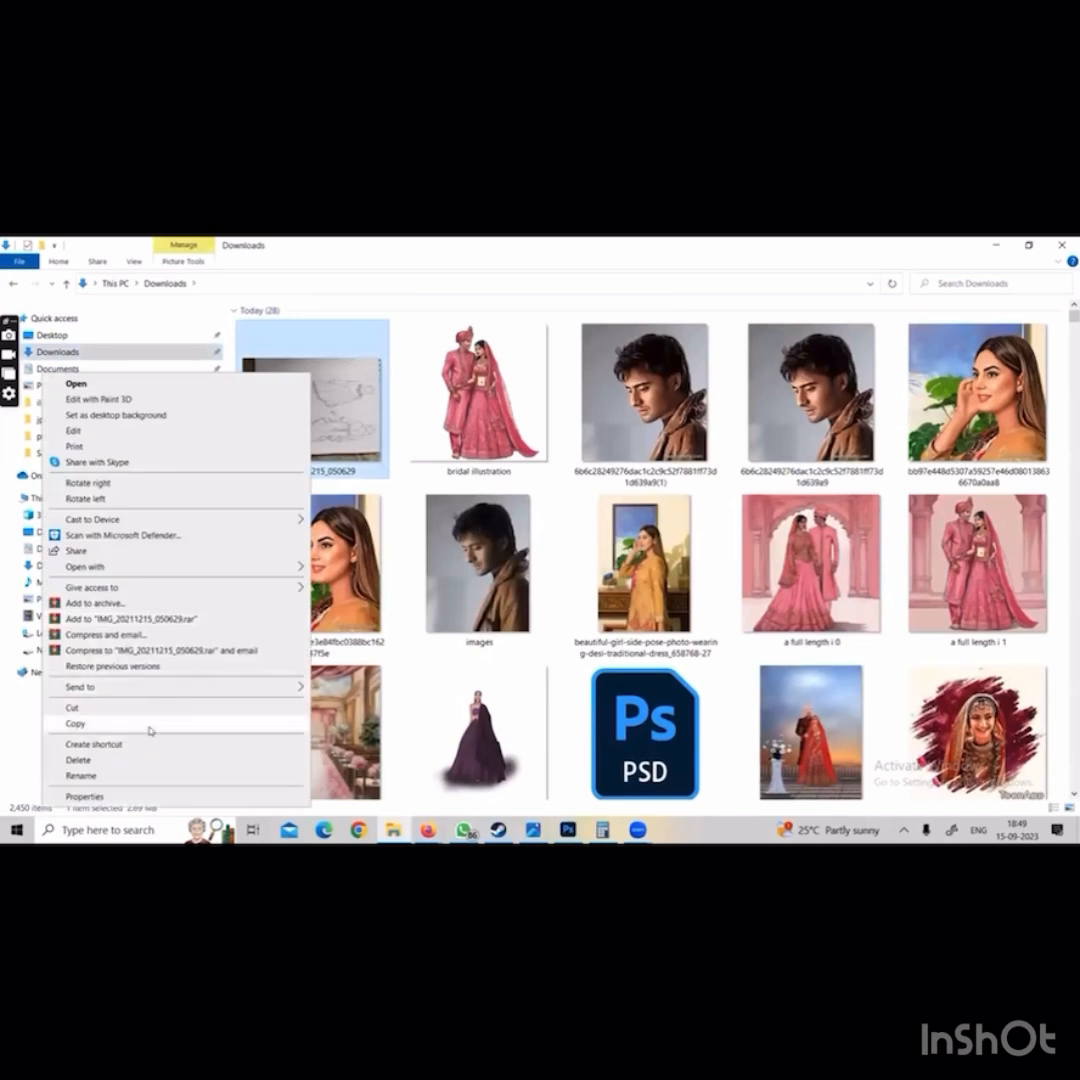
left_click(152, 711)
left_click(64, 650)
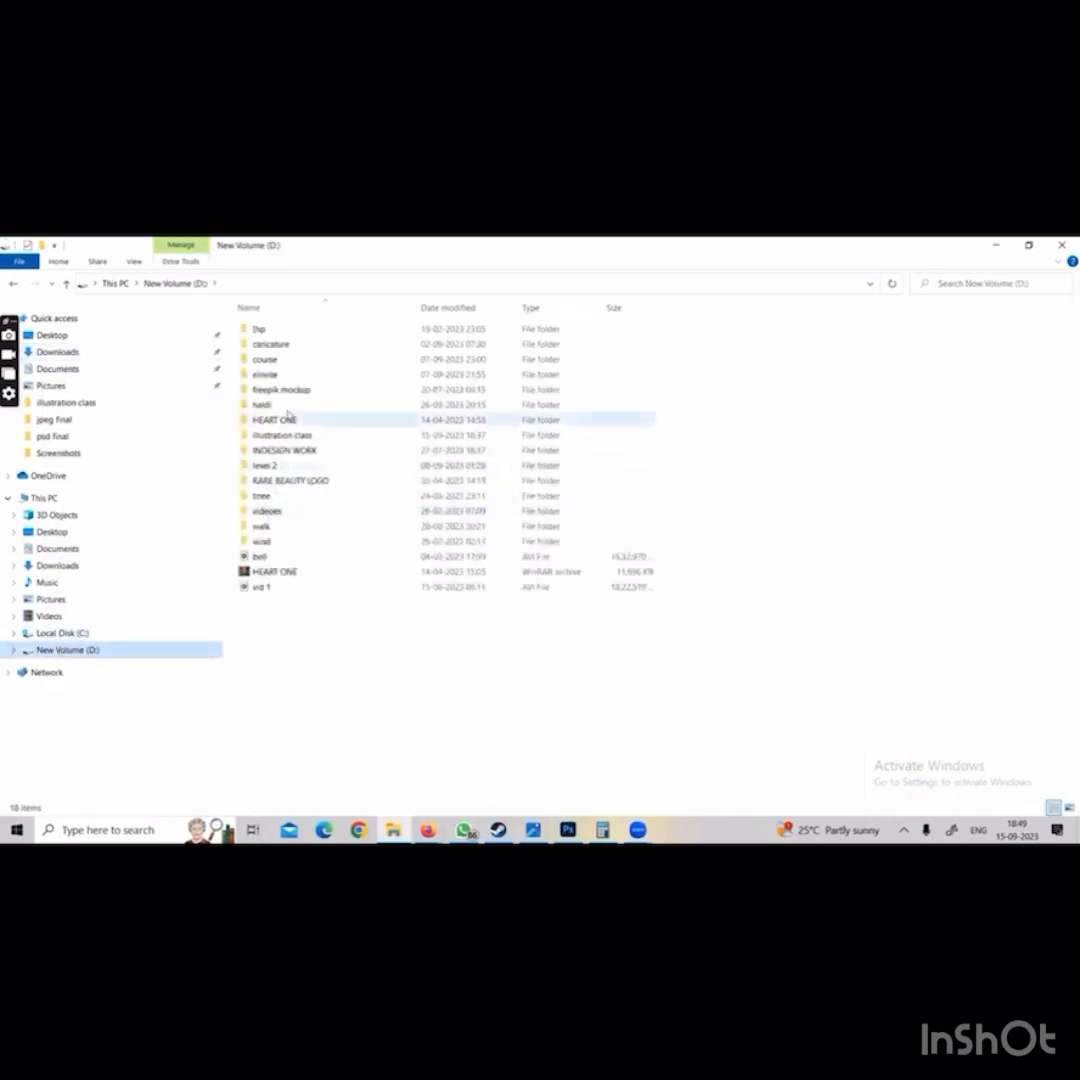
left_click(282, 389)
double_click(282, 435)
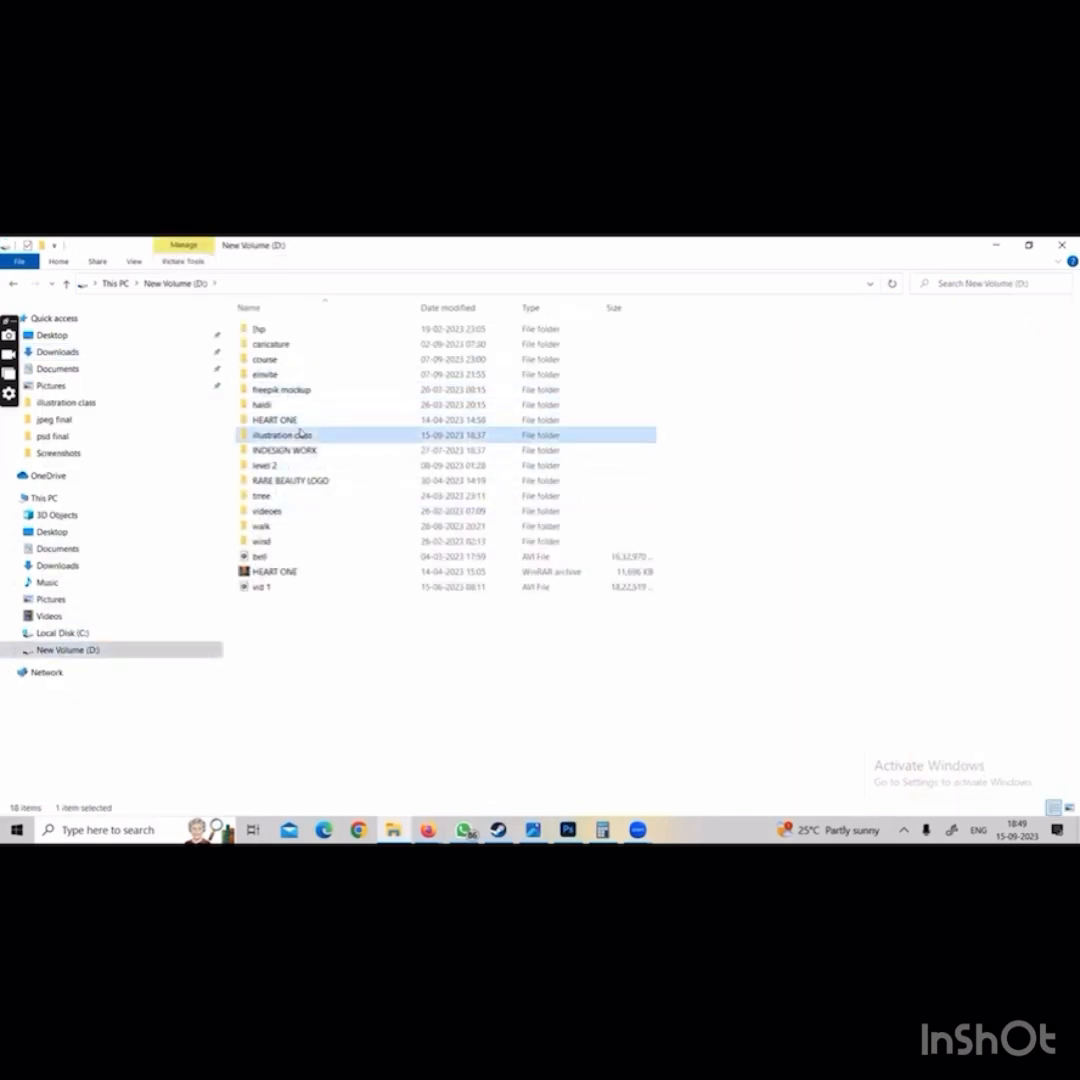
right_click(298, 423)
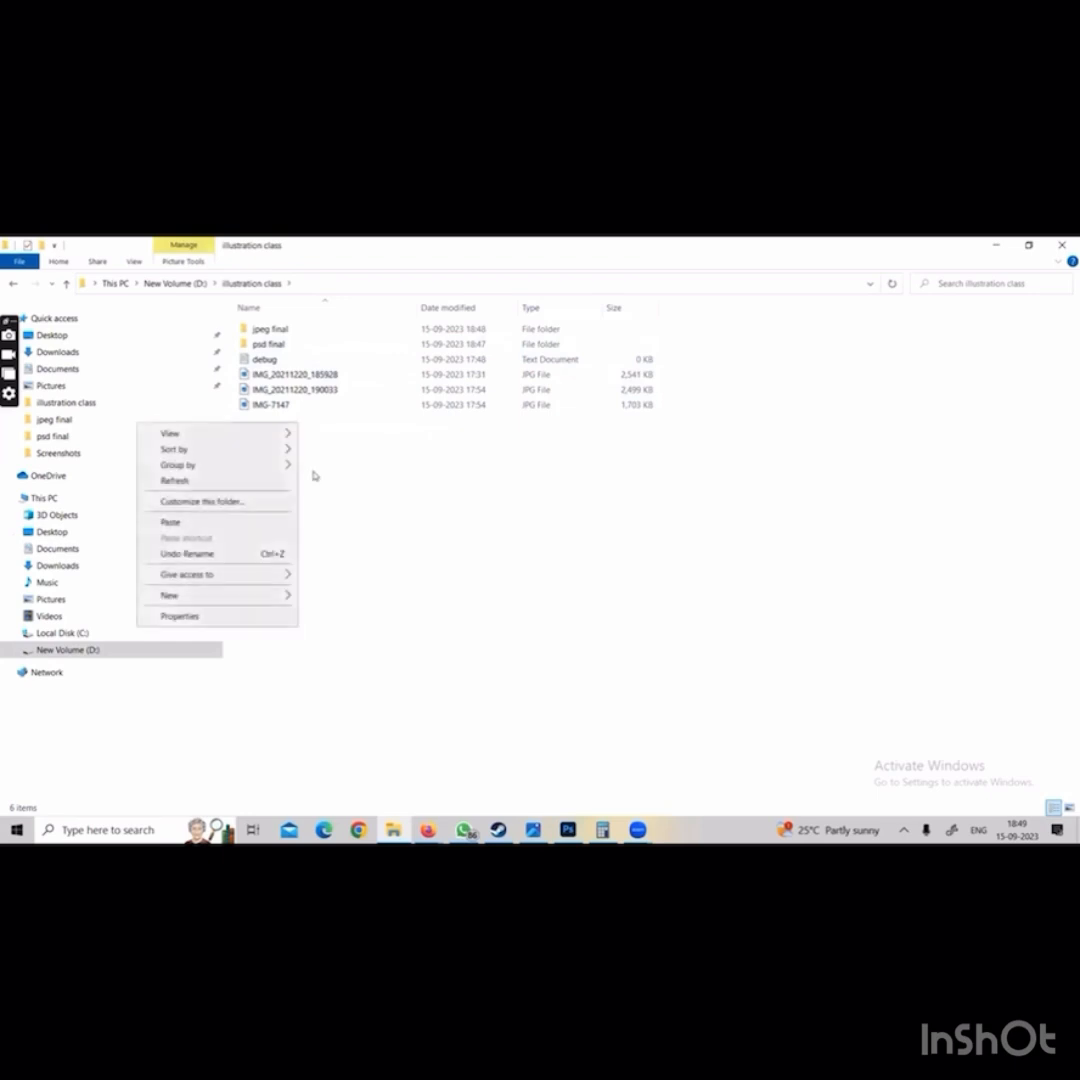
left_click(228, 522)
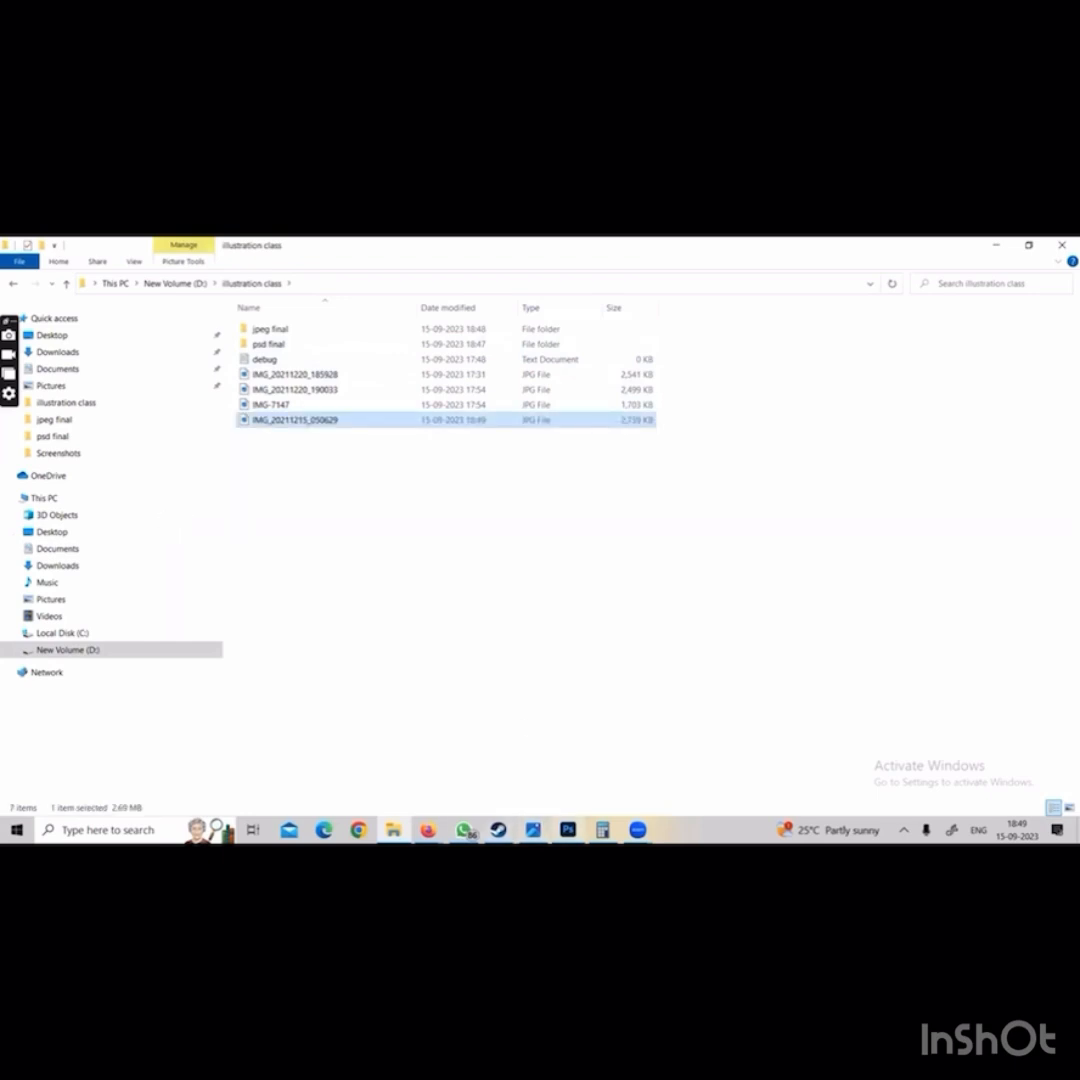
Switch to Photoshop and open IMG_20211215_050629 from the illustration class folder on New Volume (D:)
left_click(568, 830)
left_click(32, 246)
left_click(38, 272)
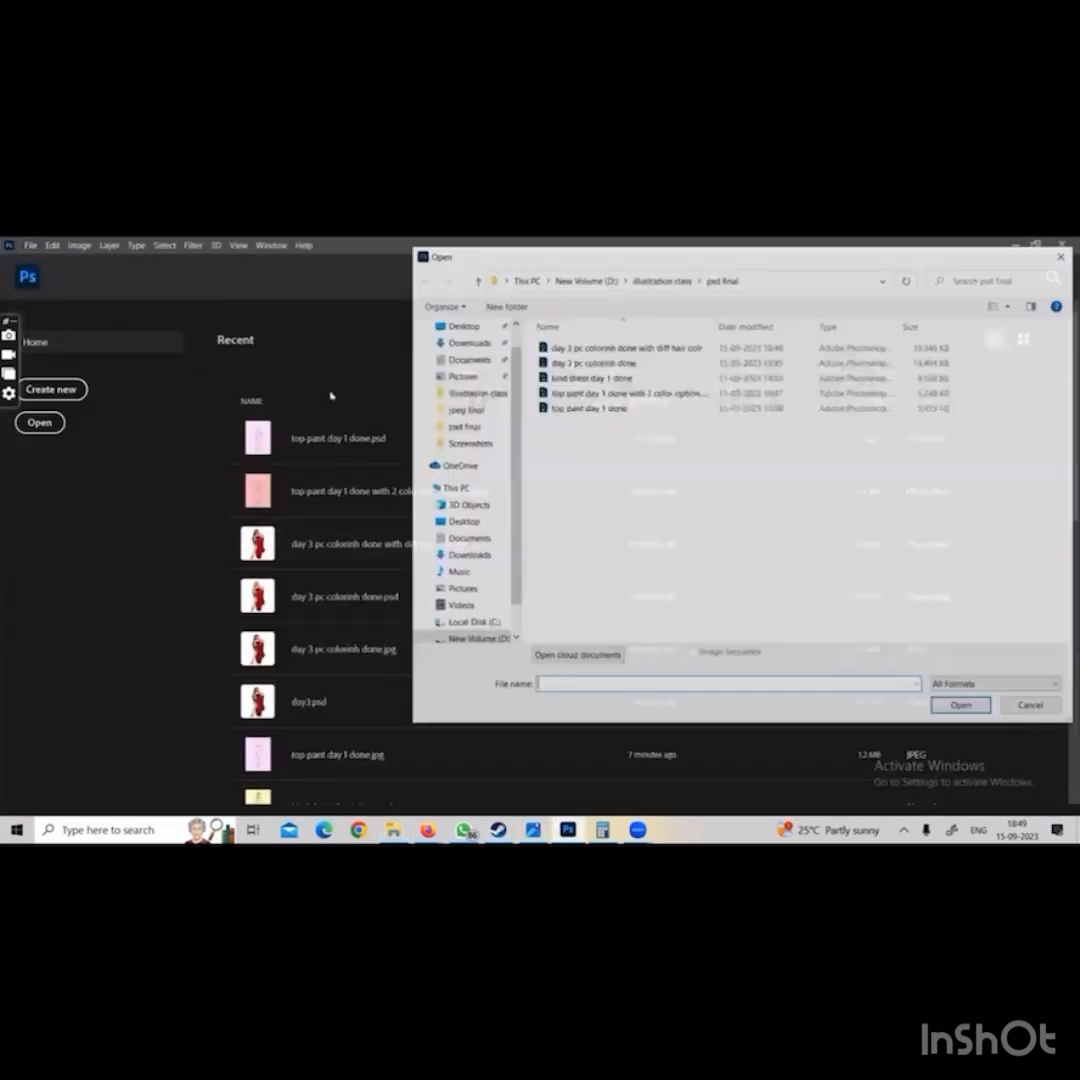
left_click(467, 370)
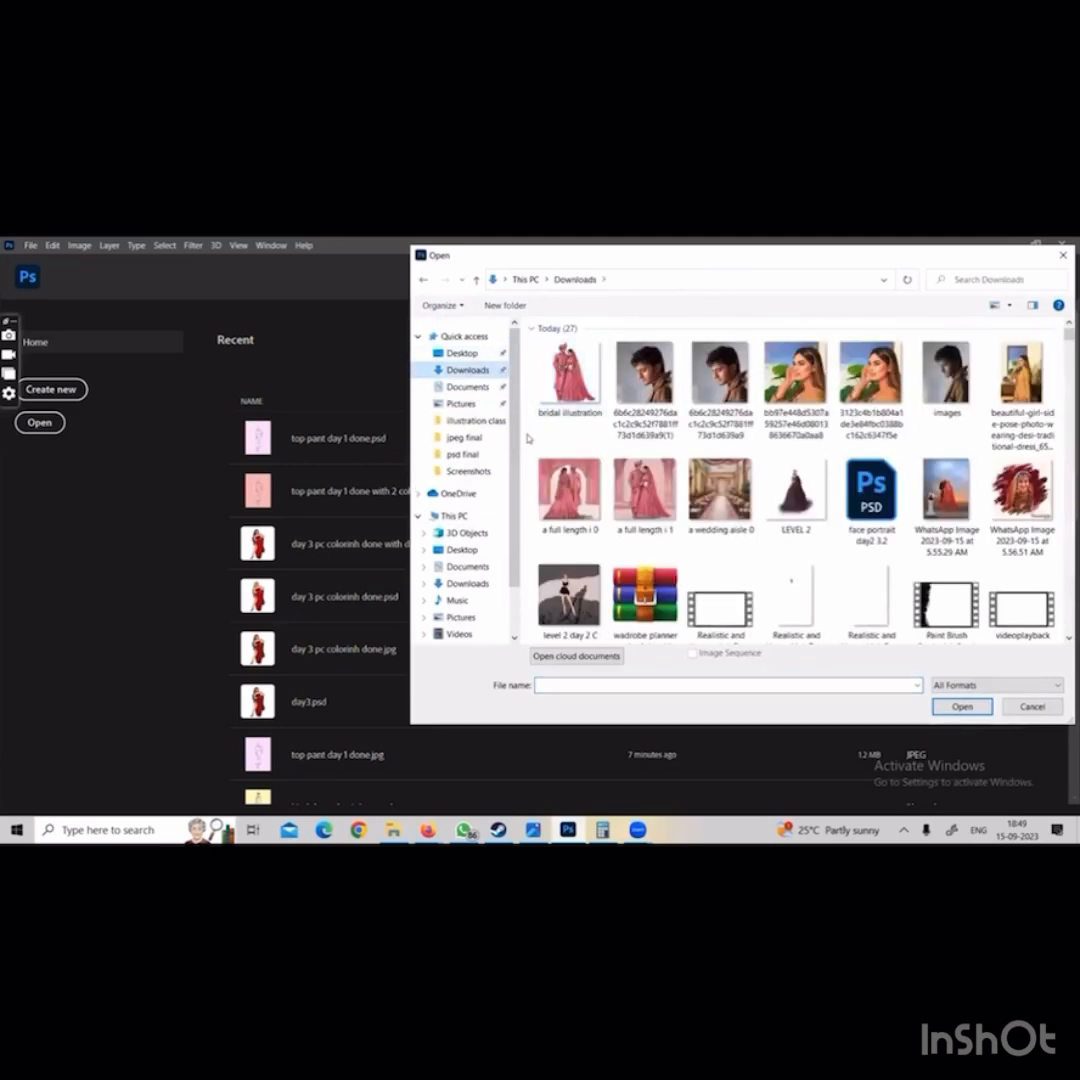
scroll(465, 520, "down", 2)
left_click(474, 639)
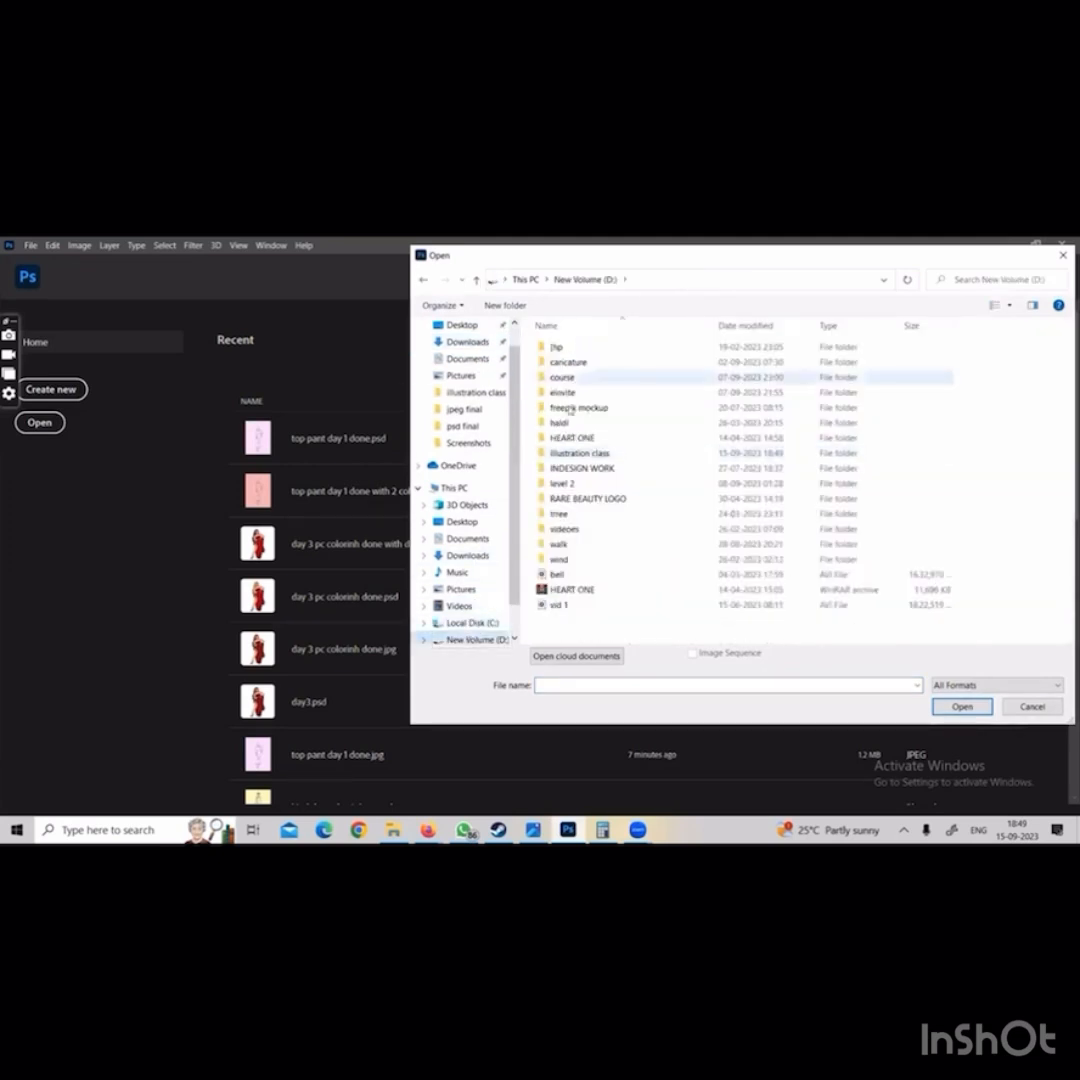
double_click(580, 453)
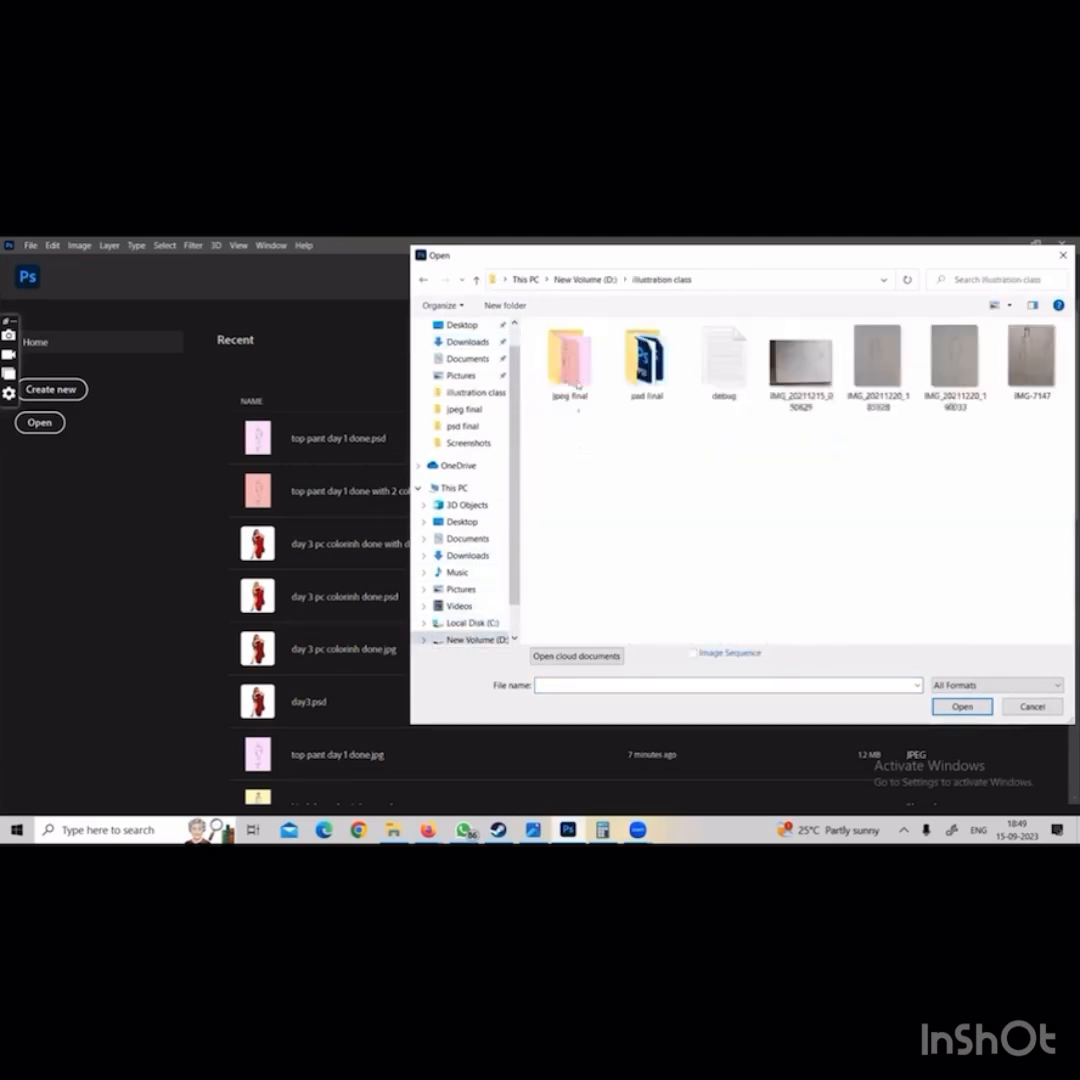
double_click(800, 363)
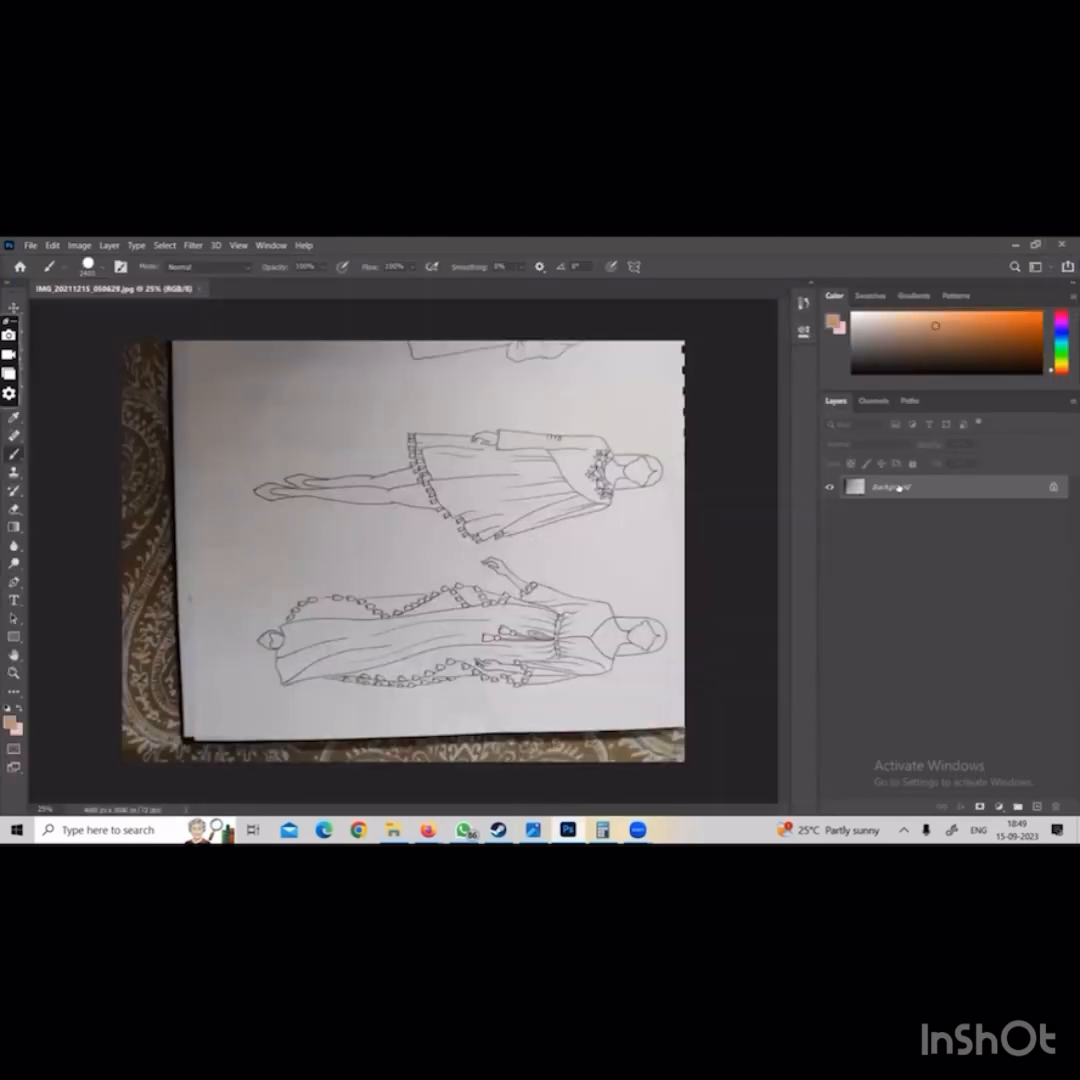
Convert the locked Background into a regular layer named outline
double_click(899, 488)
type("out")
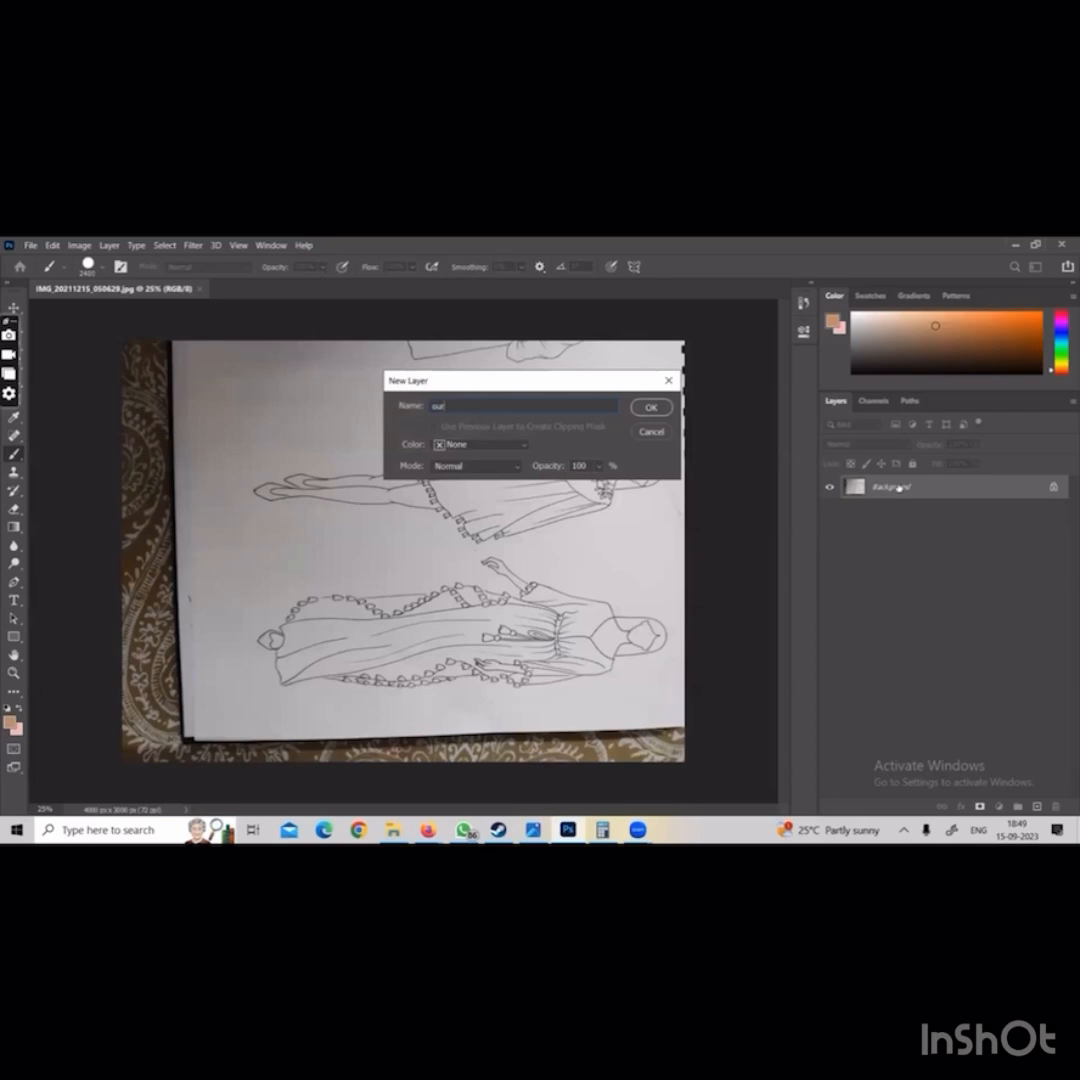
type("line")
key("Return")
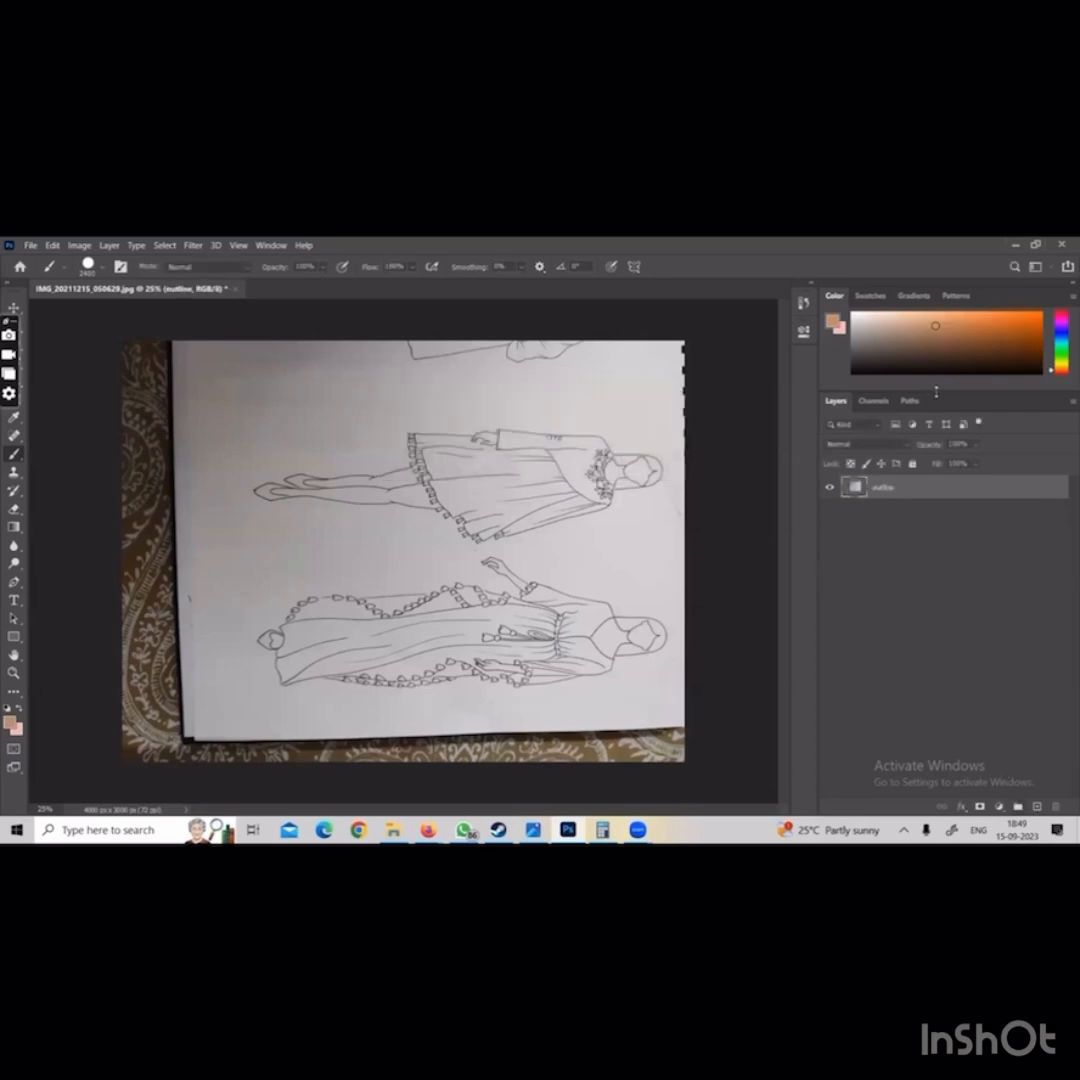
Reset the workspace layout and close the group containing Learn, Libraries and Adjustments
left_click(1035, 266)
left_click(1005, 337)
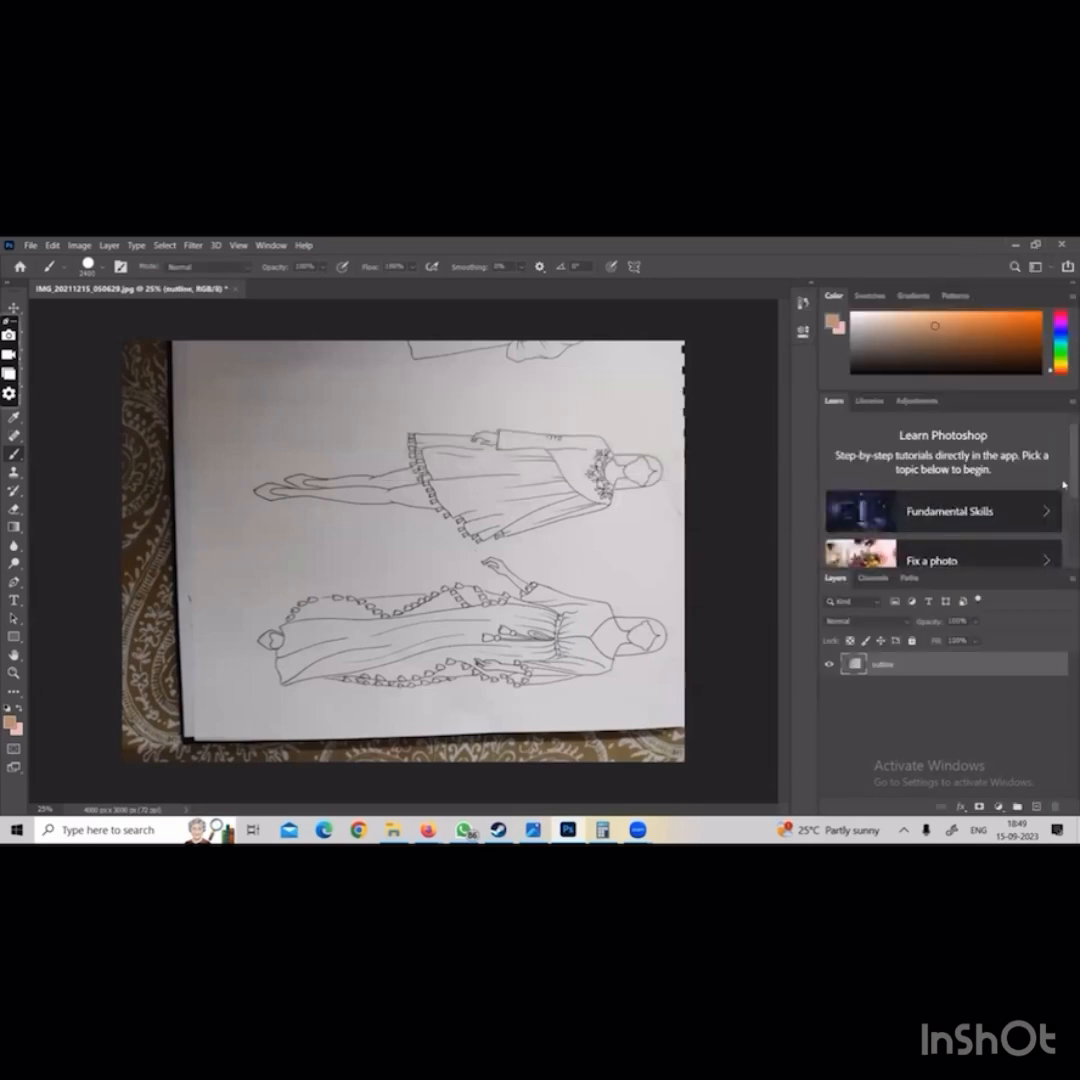
right_click(1064, 403)
left_click(1056, 424)
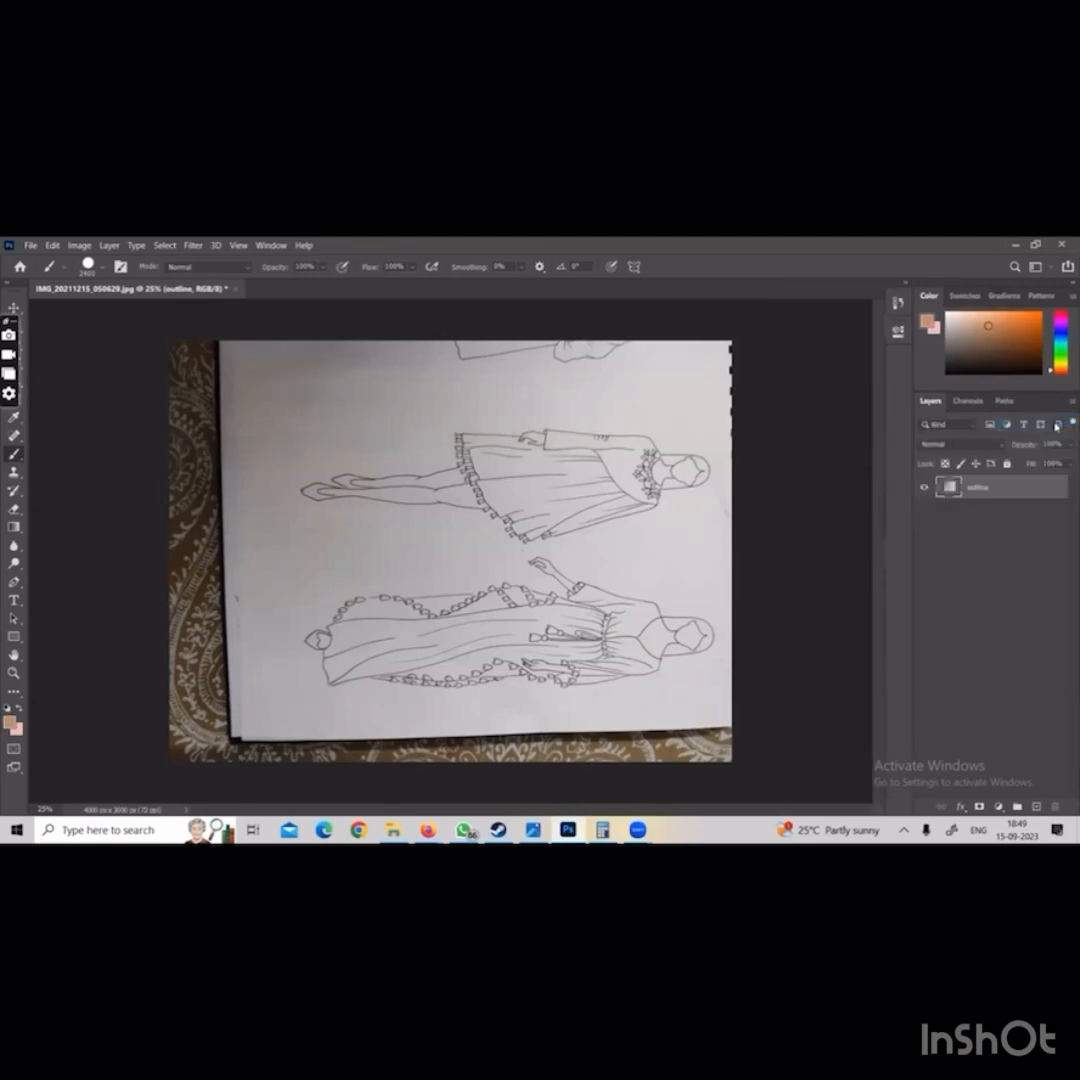
Desaturate the outline layer to remove the colour from the sketch photo
left_click(80, 244)
mouse_move(108, 282)
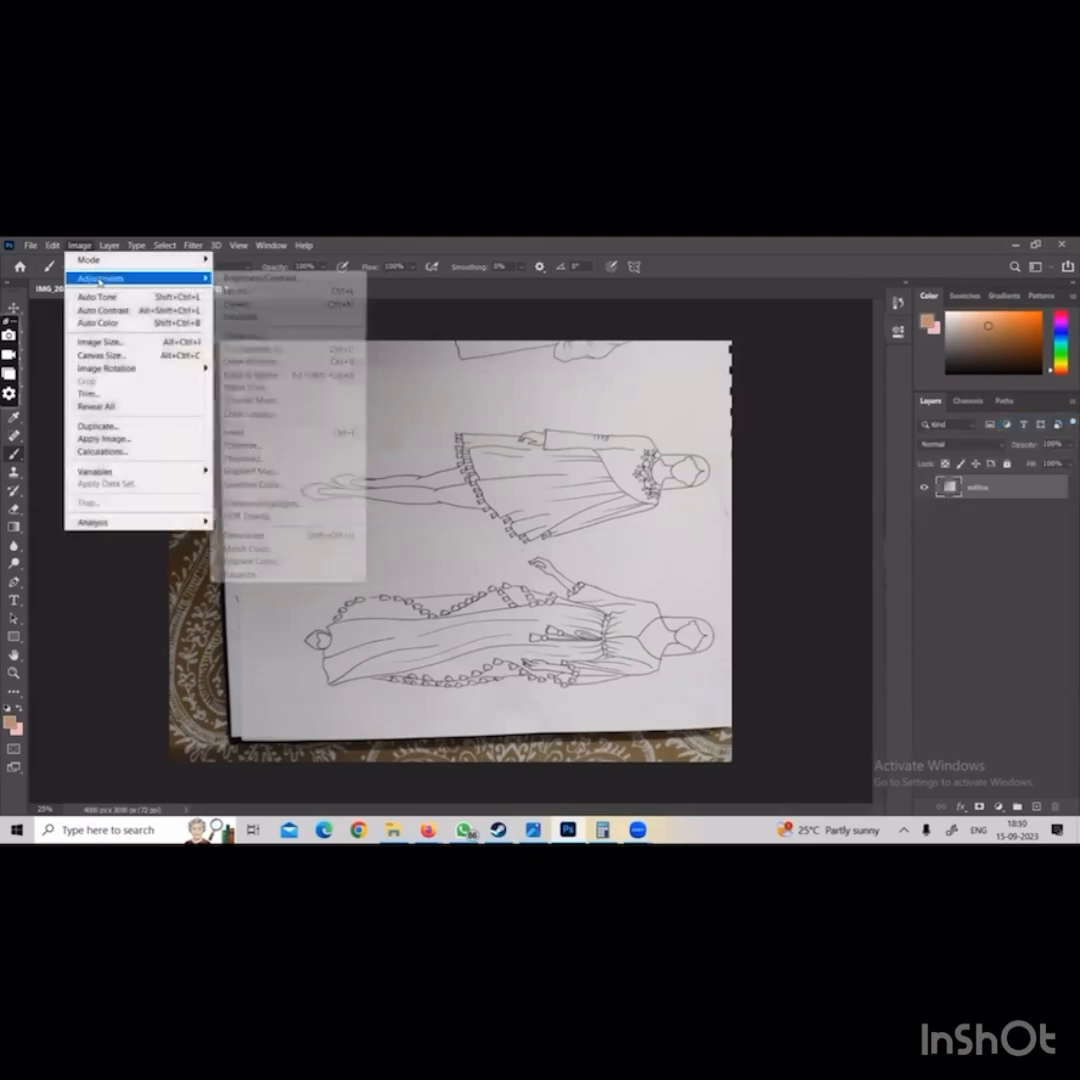
left_click(289, 533)
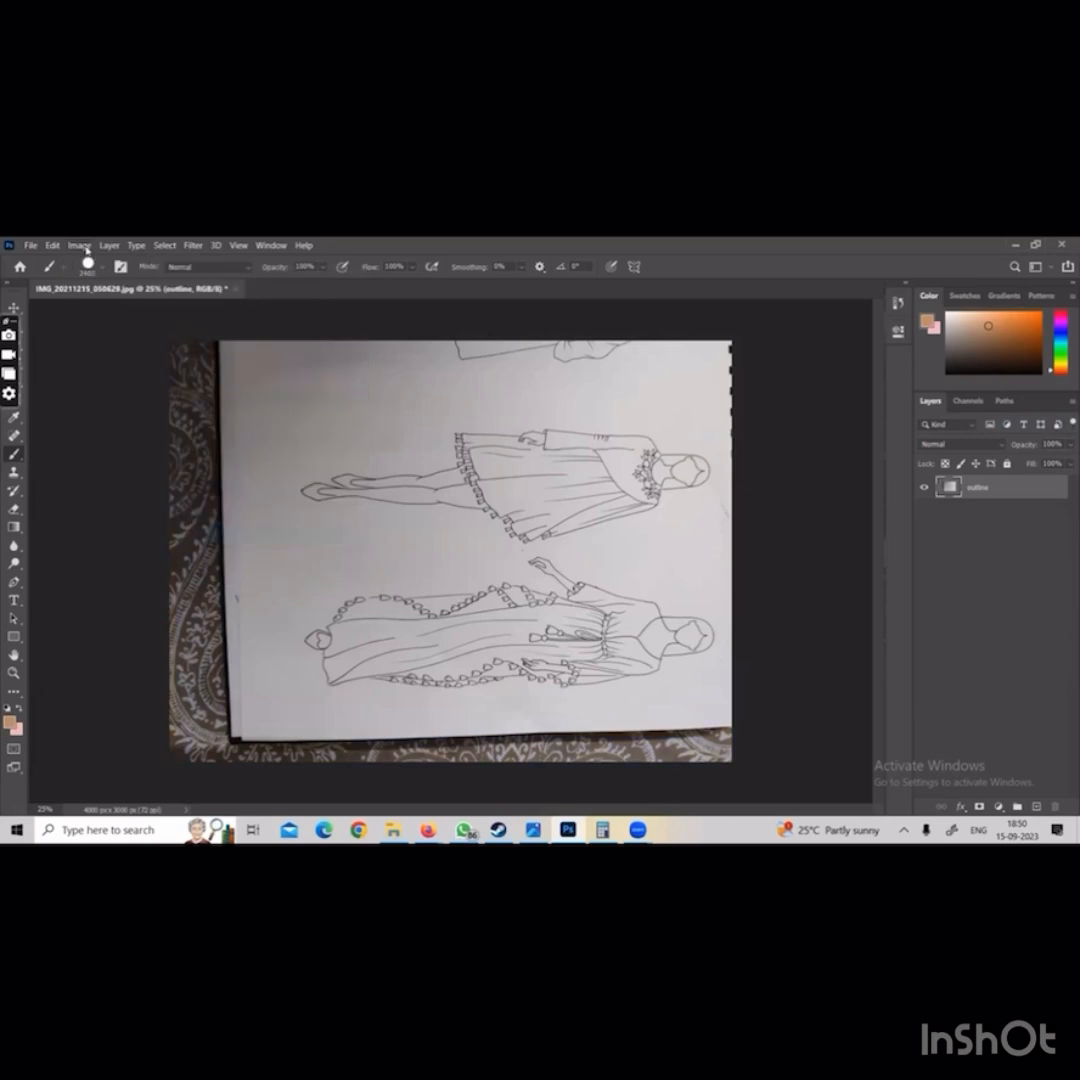
Apply Levels to the outline layer with the black input at 164 and the white input at 166
left_click(80, 245)
mouse_move(108, 280)
left_click(245, 287)
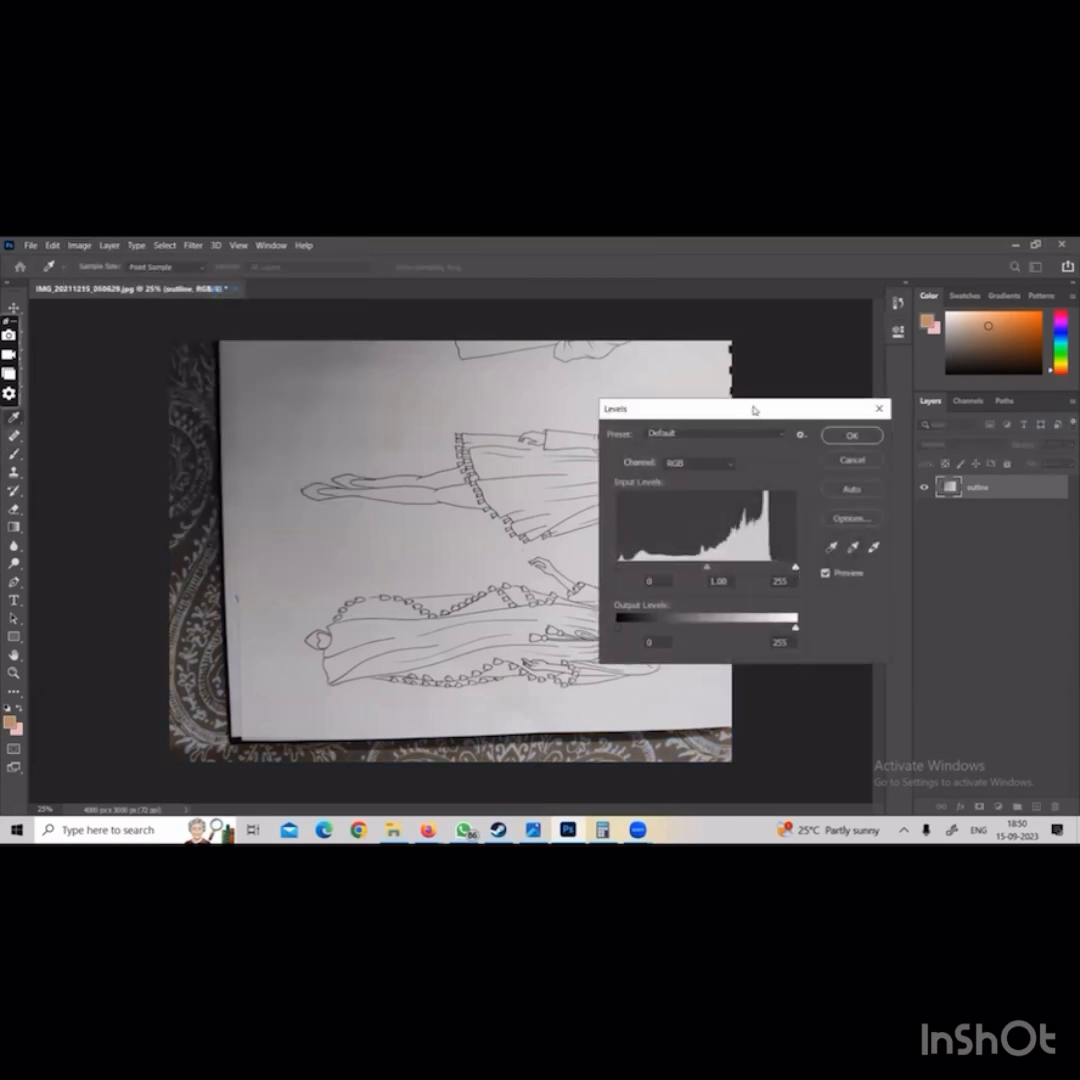
left_click_drag(754, 410, 891, 381)
left_click_drag(932, 540, 878, 540)
mouse_move(755, 538)
left_mouse_down()
mouse_move(841, 538)
mouse_move(755, 538)
left_mouse_up()
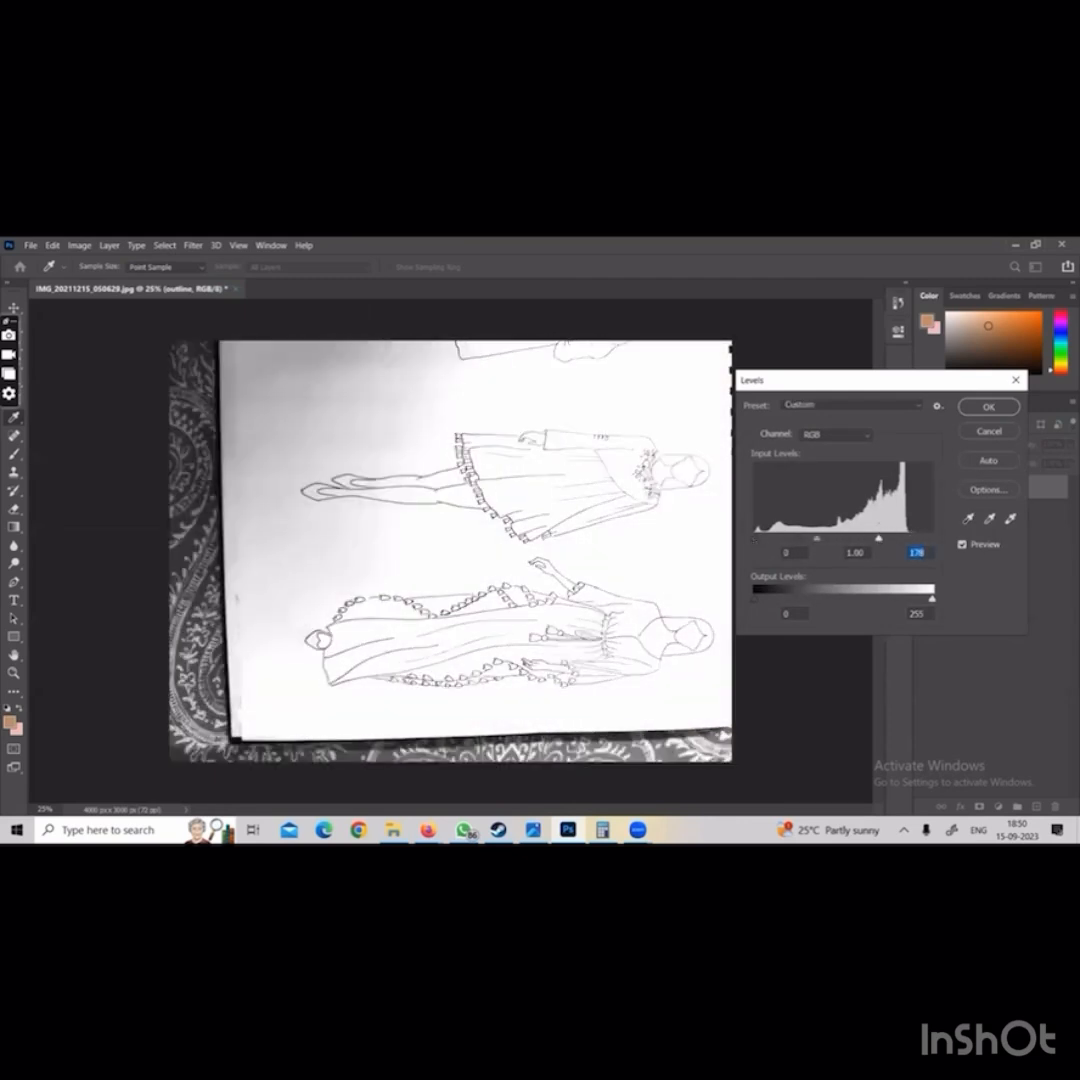
left_click_drag(878, 540, 940, 543)
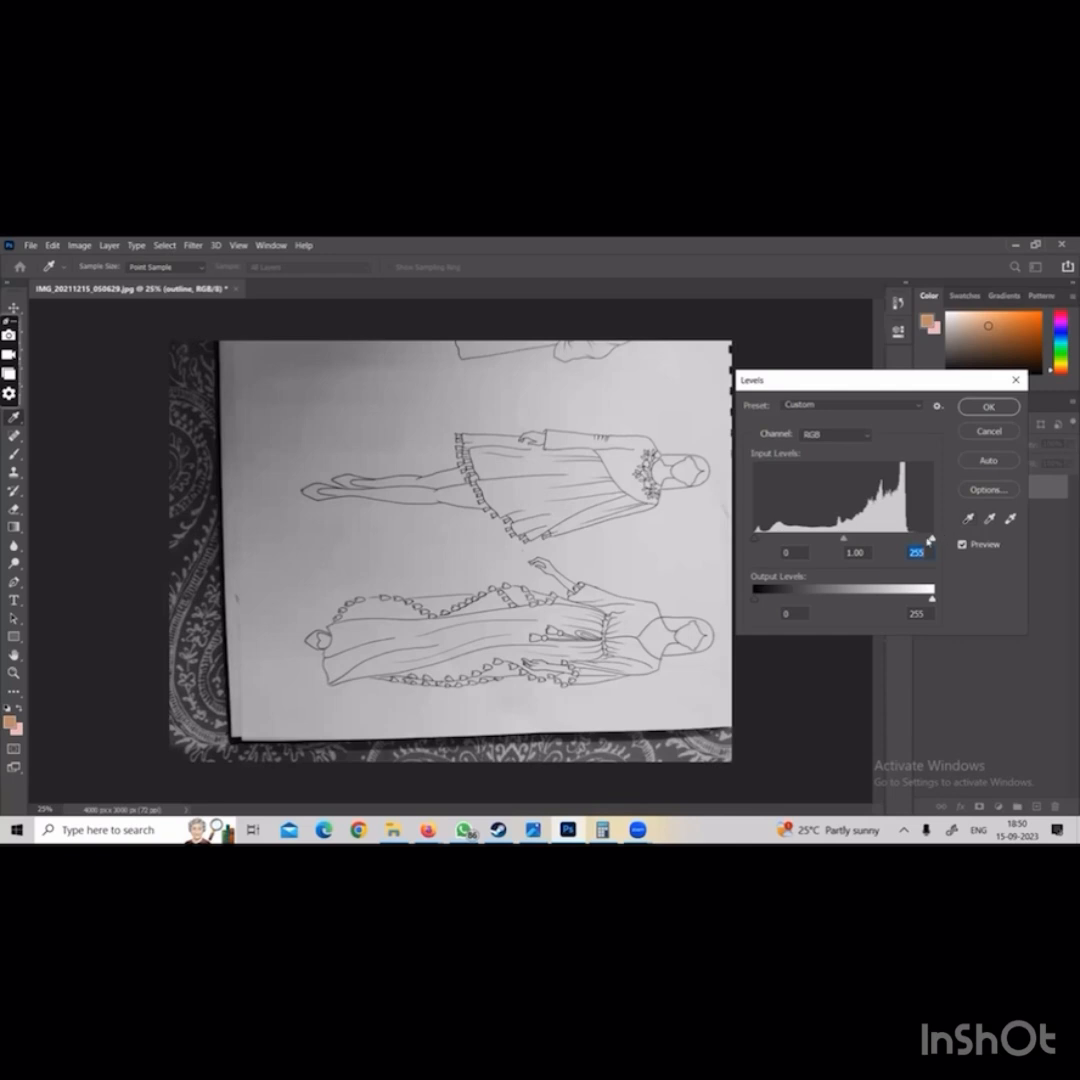
left_click_drag(935, 540, 868, 545)
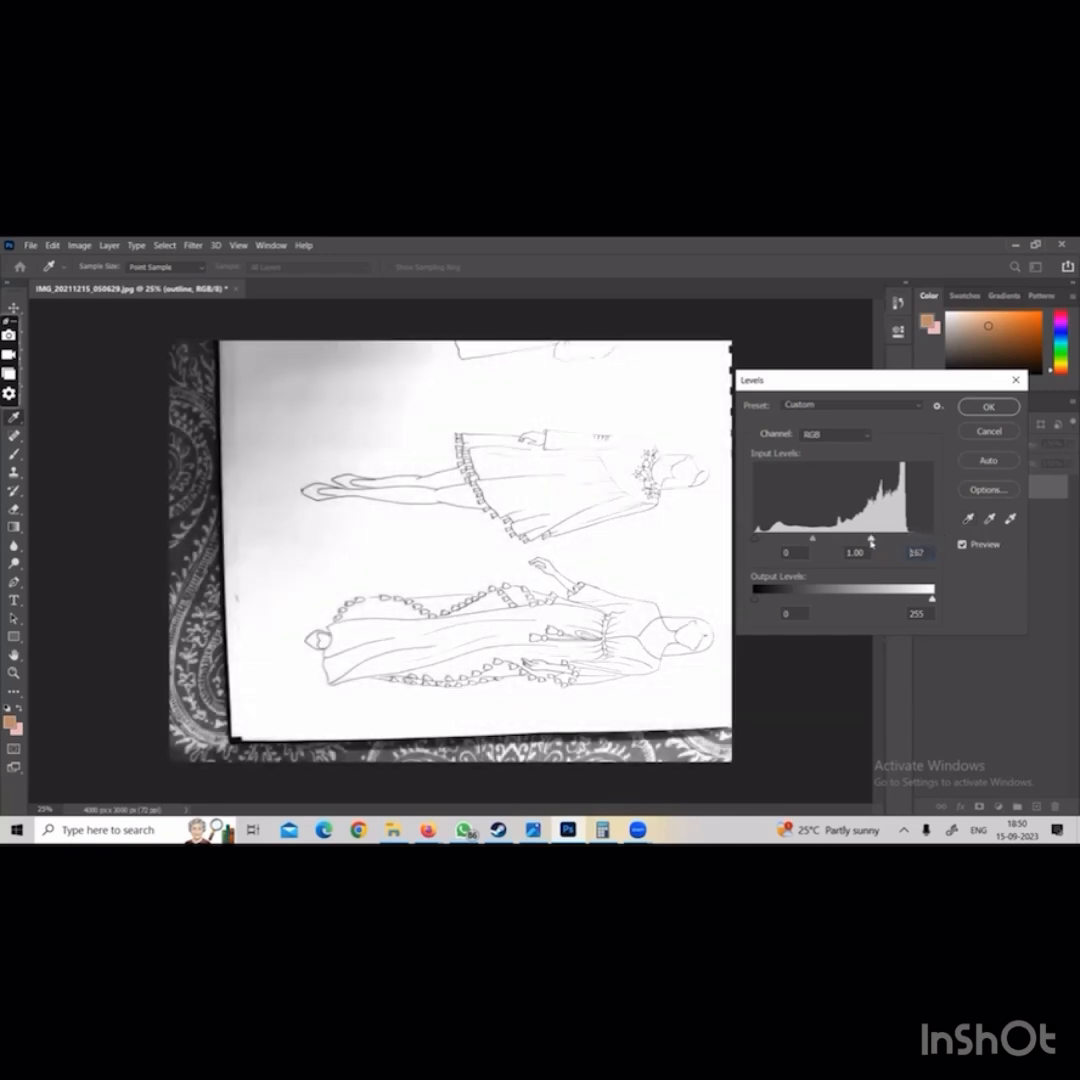
left_click_drag(754, 541, 868, 540)
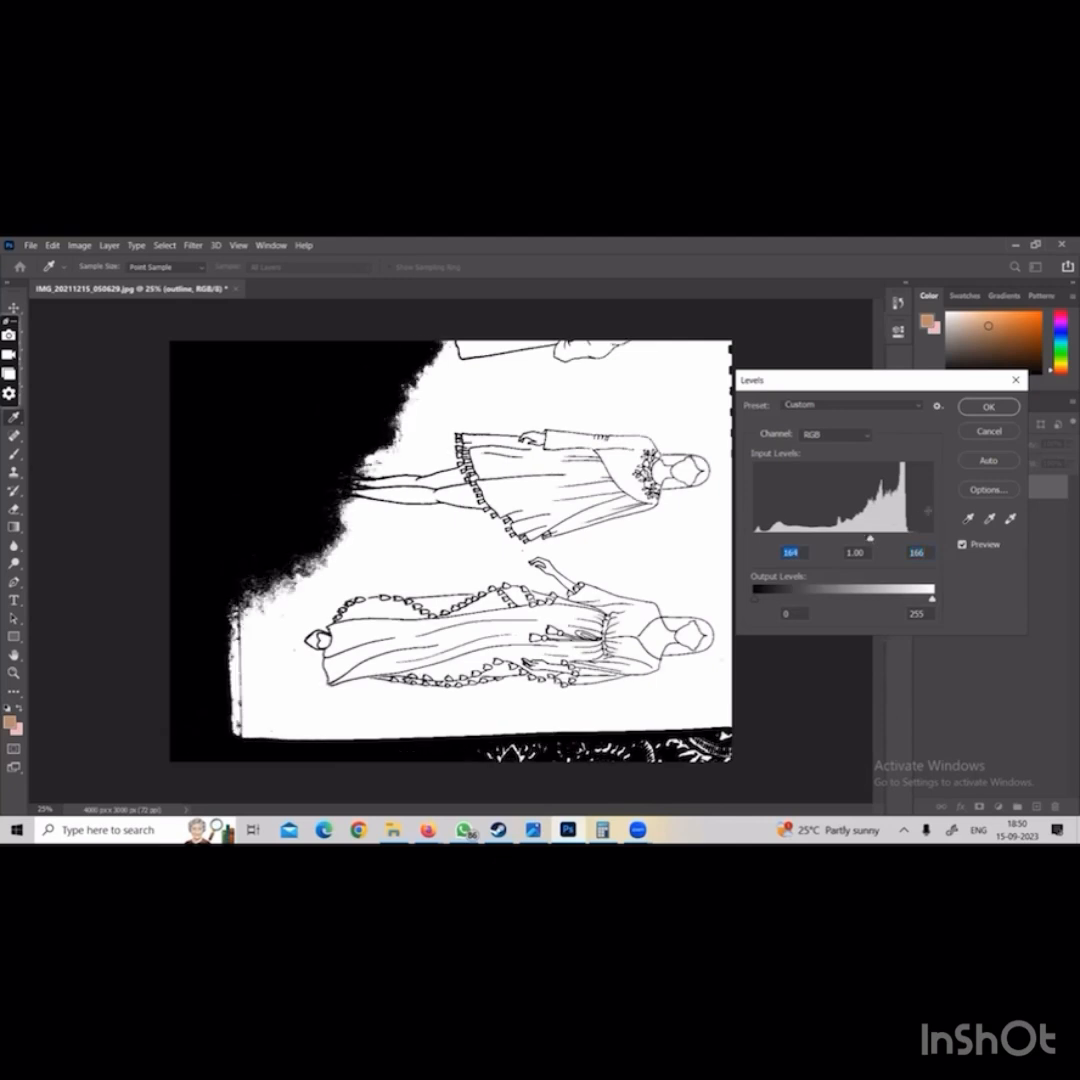
left_click(1003, 411)
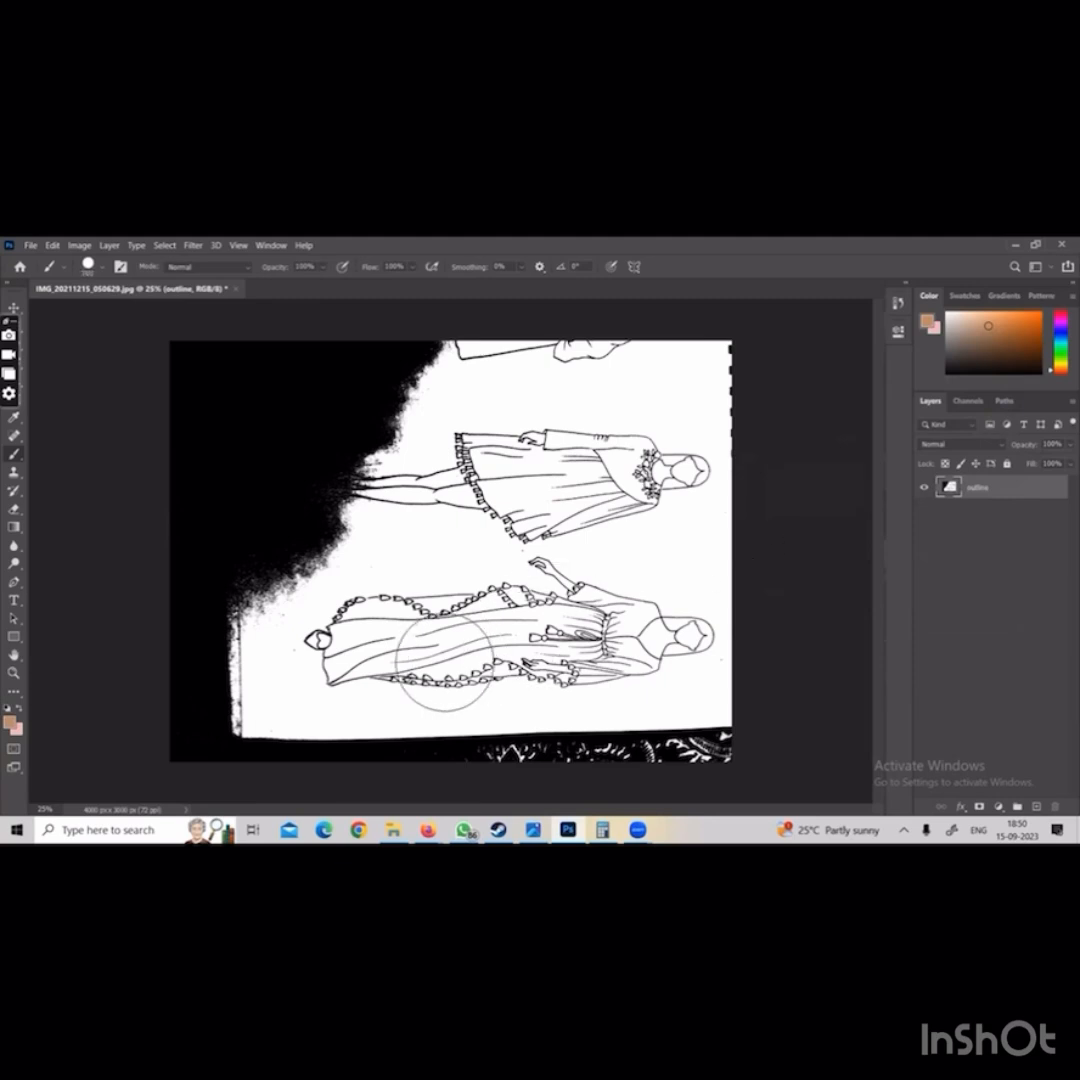
Erase the dark photo areas and the other figures around the short-dress figure with a larger eraser
key("e")
key("bracketright")
key("bracketright")
key("bracketright")
key("bracketright")
key("bracketright")
key("bracketright")
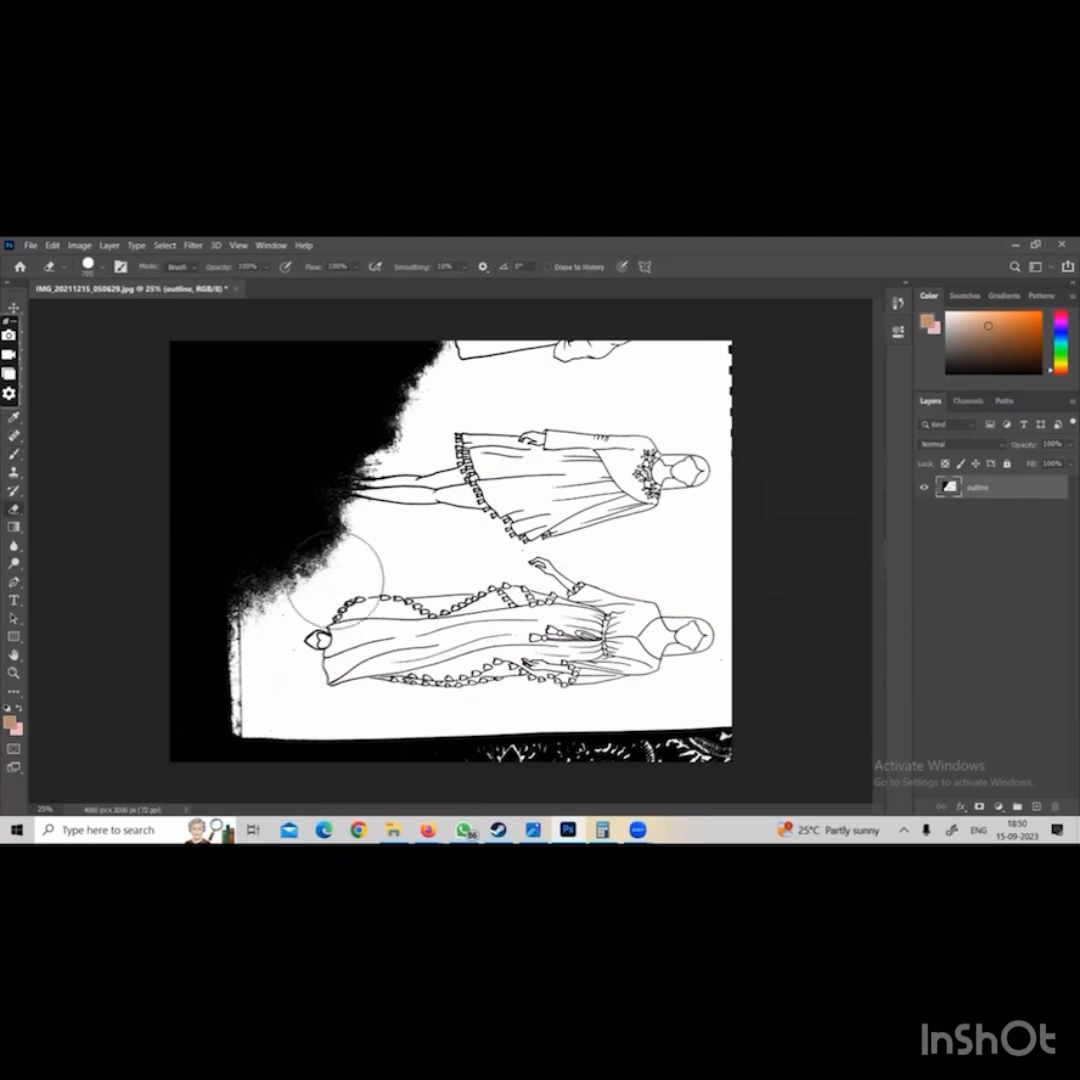
mouse_move(193, 651)
left_mouse_down()
mouse_move(386, 612)
mouse_move(590, 605)
mouse_move(60, 730)
mouse_move(767, 718)
left_mouse_up()
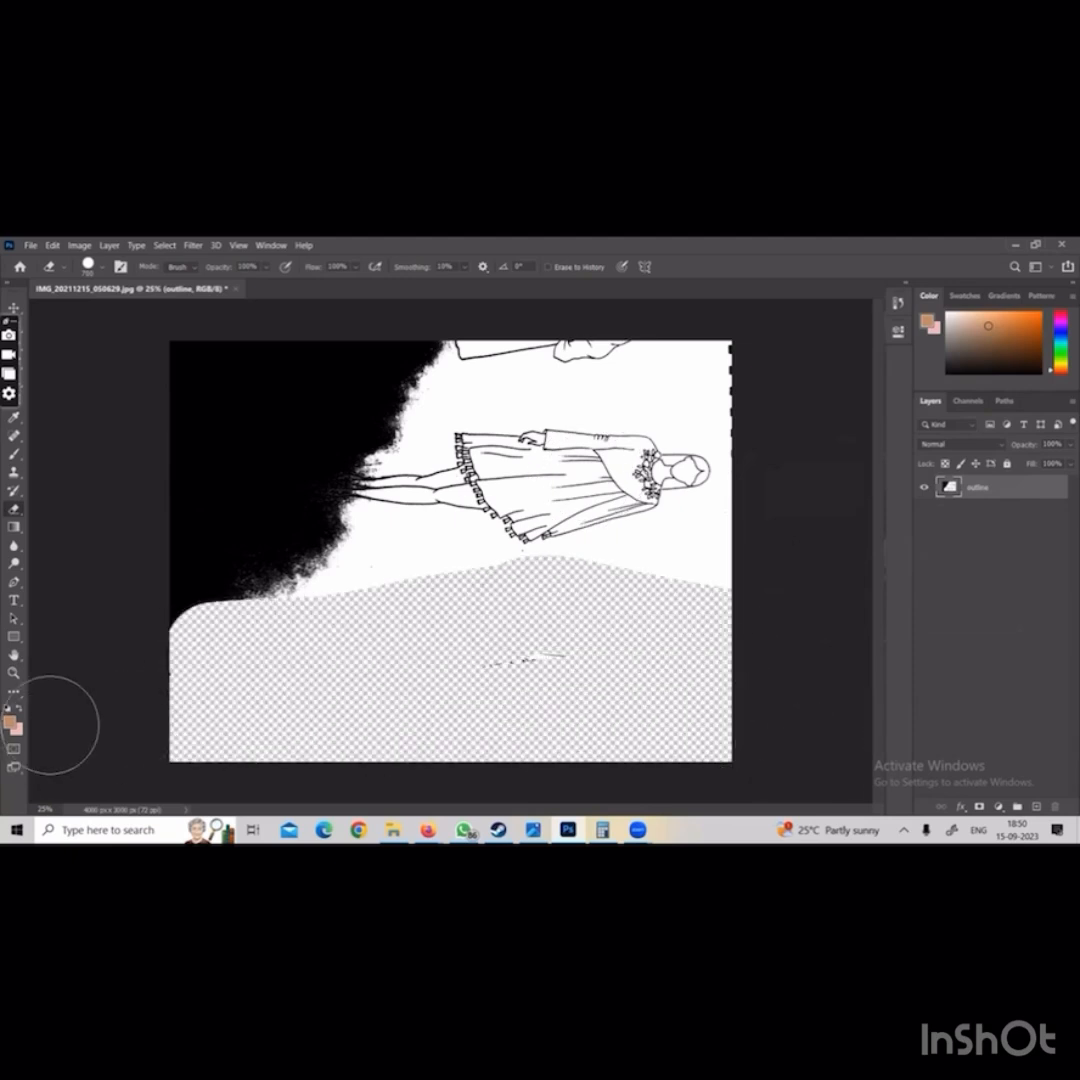
mouse_move(215, 610)
left_mouse_down()
mouse_move(270, 590)
mouse_move(277, 542)
mouse_move(400, 355)
mouse_move(290, 400)
left_mouse_up()
mouse_move(309, 327)
left_mouse_down()
mouse_move(198, 386)
mouse_move(145, 579)
mouse_move(224, 550)
left_mouse_up()
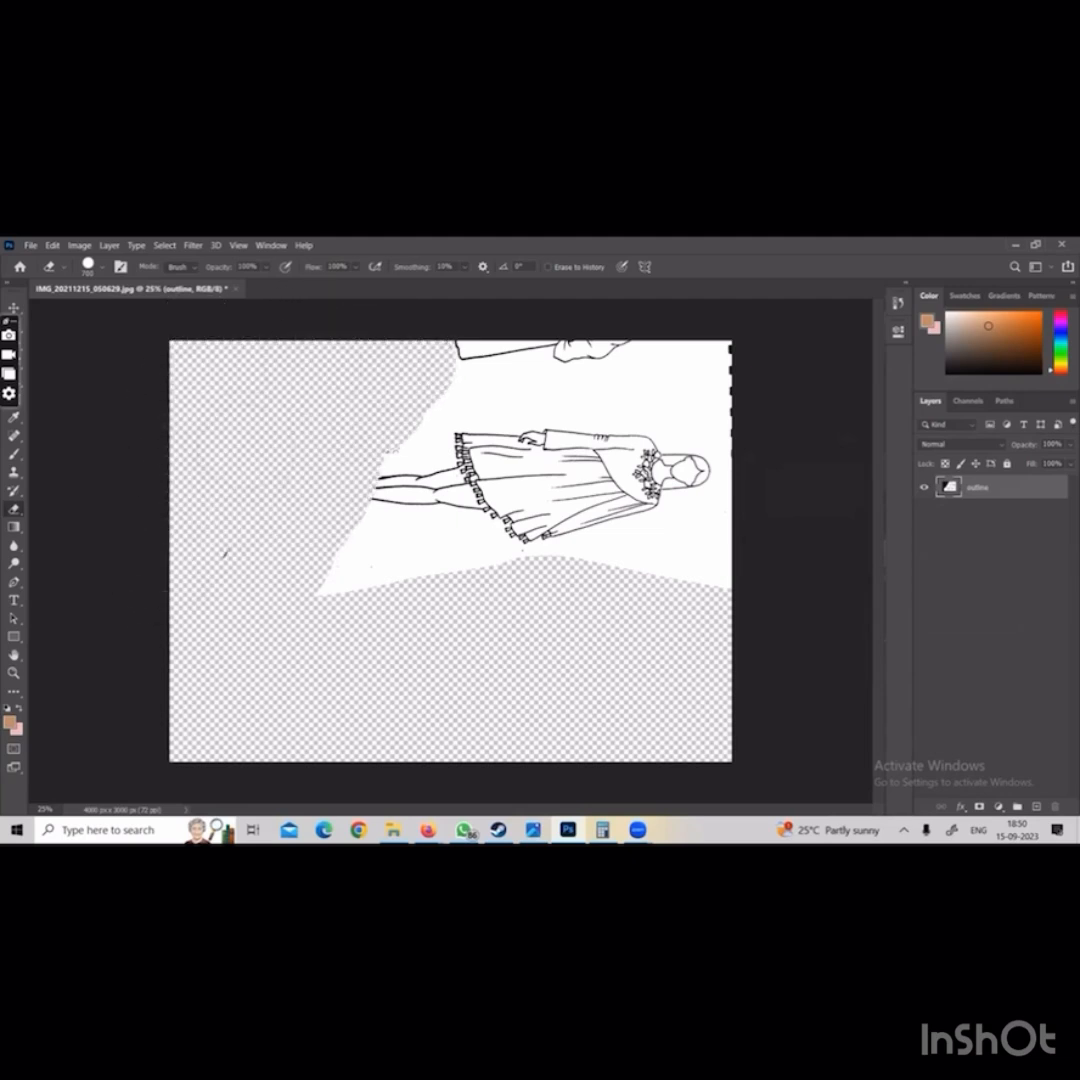
mouse_move(345, 590)
left_mouse_down()
mouse_move(383, 597)
mouse_move(467, 385)
mouse_move(445, 357)
mouse_move(612, 344)
mouse_move(730, 350)
mouse_move(782, 412)
left_mouse_up()
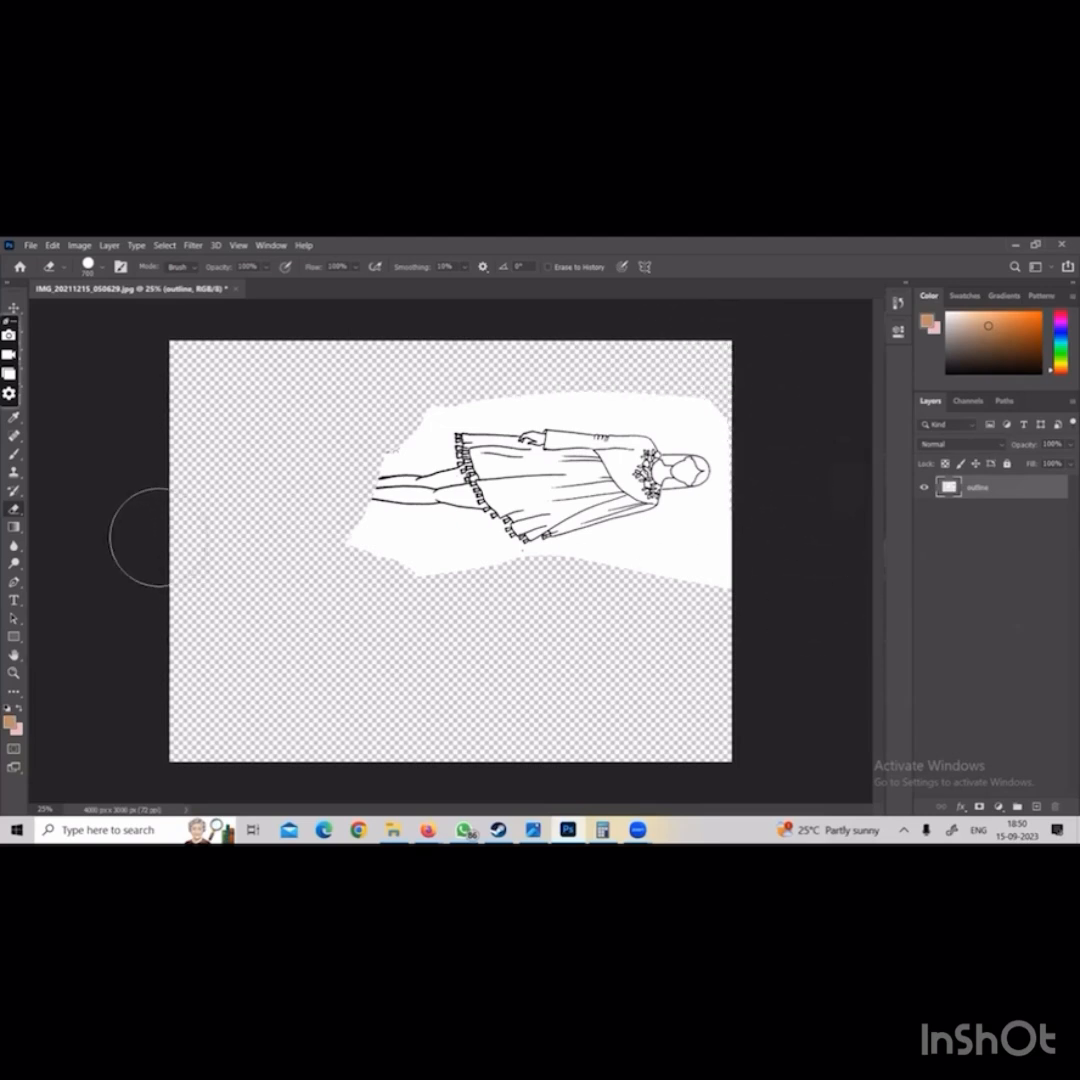
key("ctrl+plus")
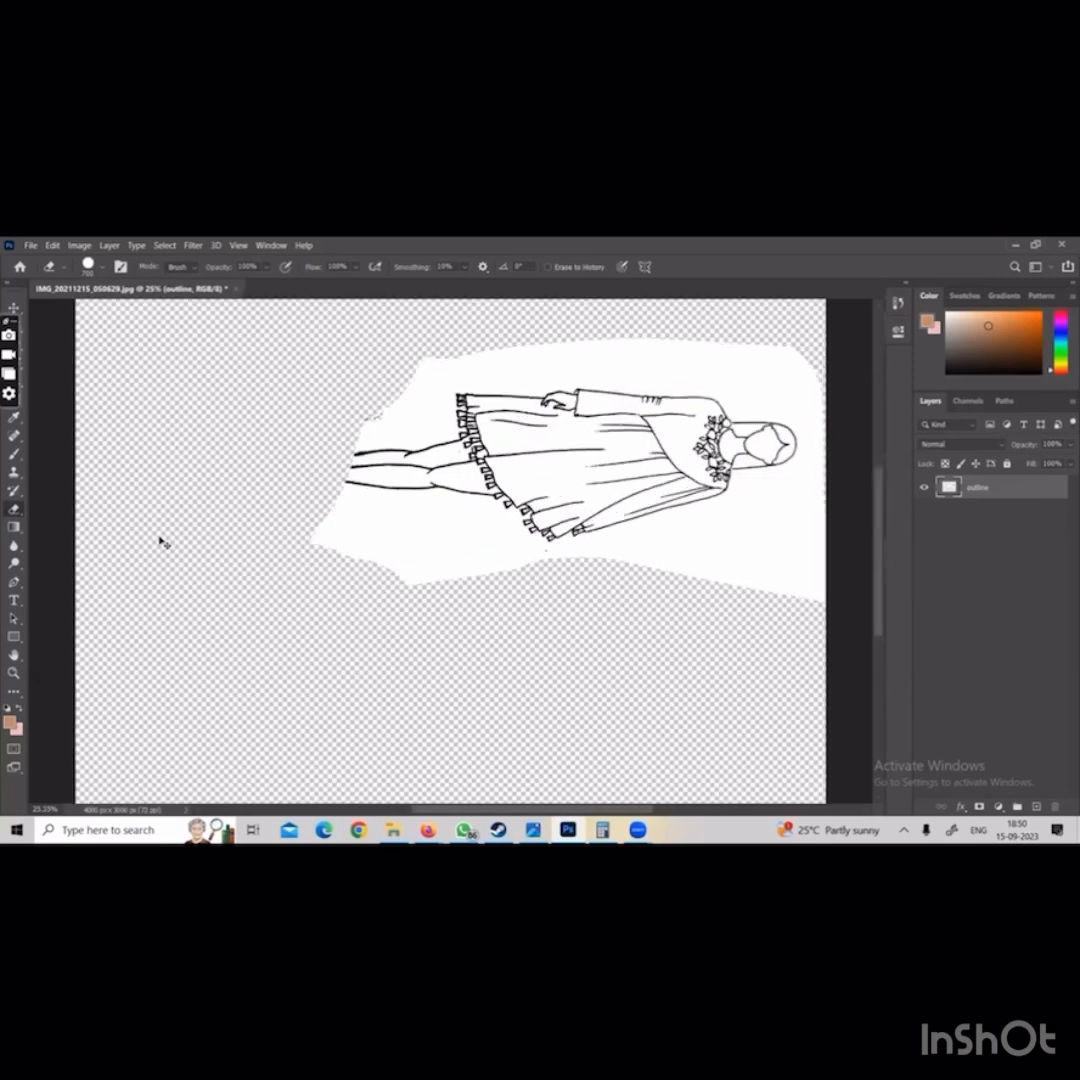
key("ctrl+minus")
key("ctrl+minus")
key("ctrl+plus")
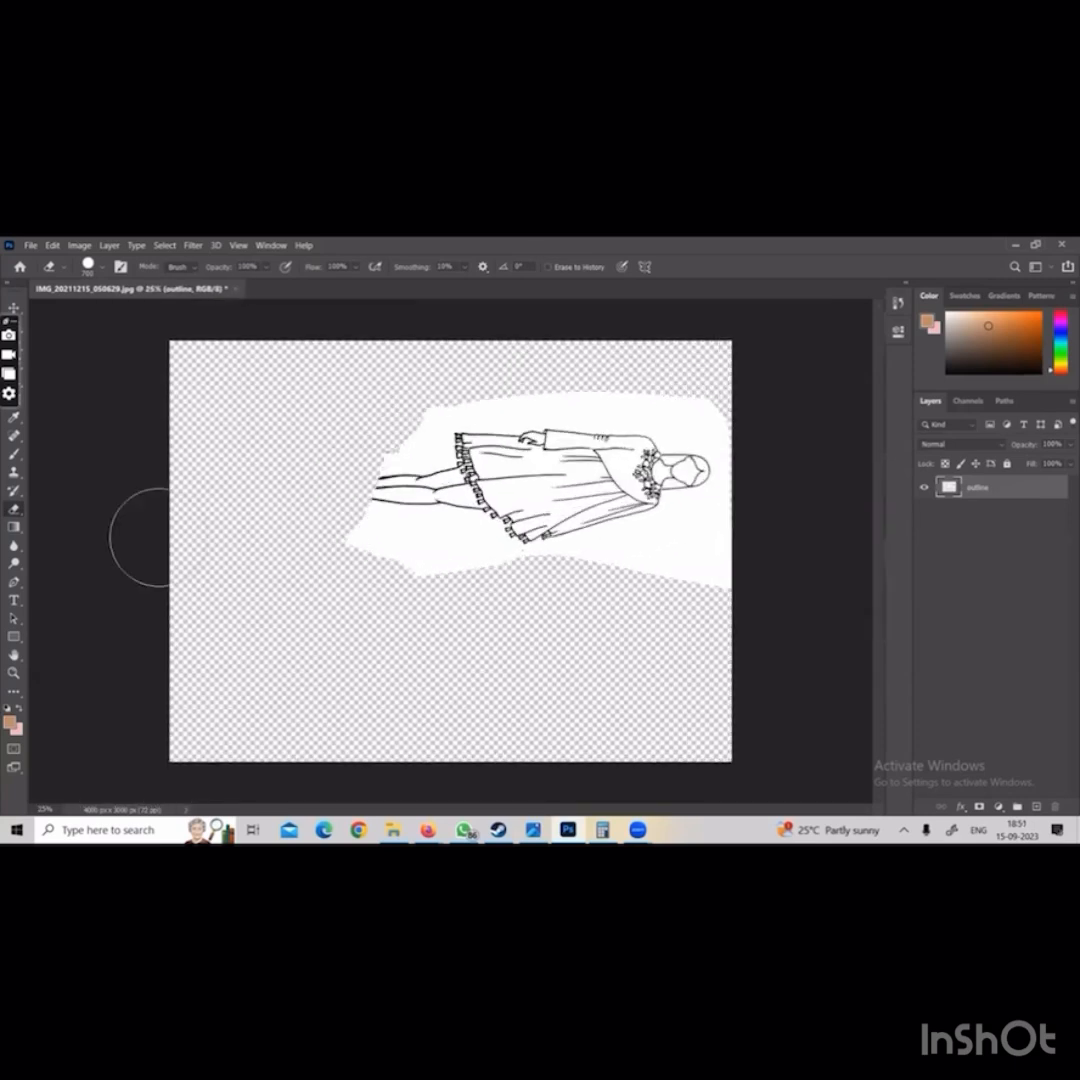
key("h")
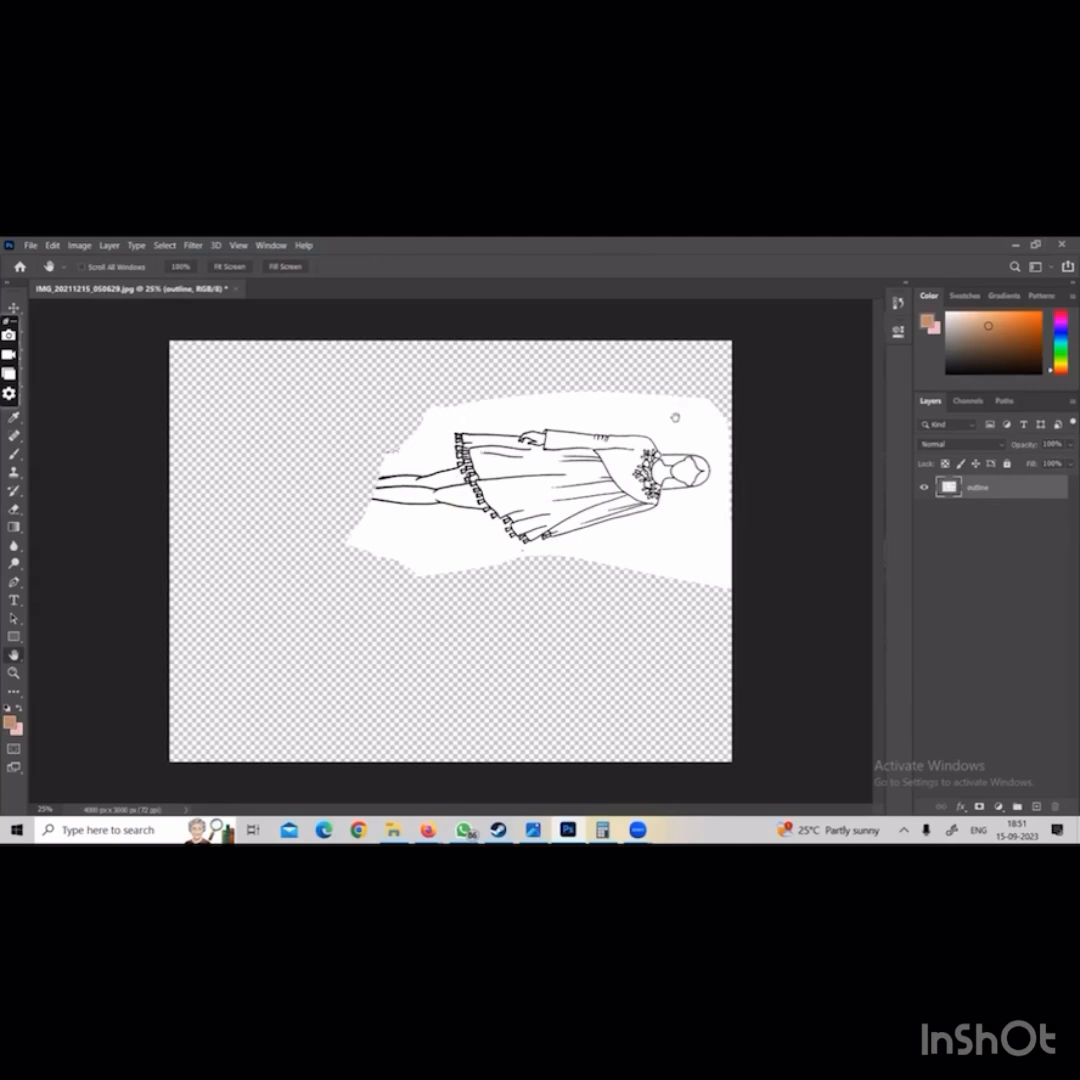
Select all white areas of the outline layer with the Magic Wand and Similar, delete them and deselect
left_click_drag(27, 463, 108, 619)
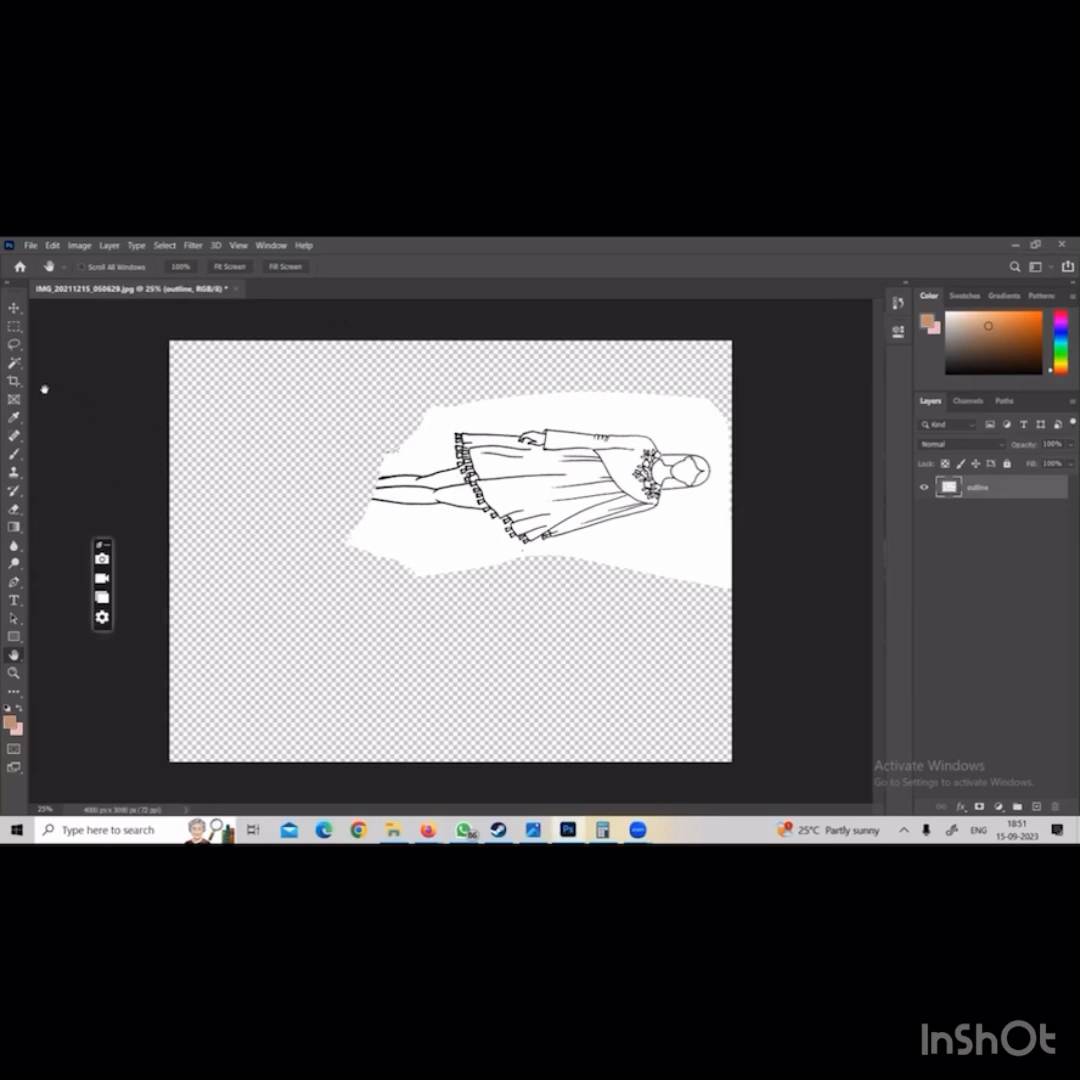
left_click(17, 364)
key("shift+w")
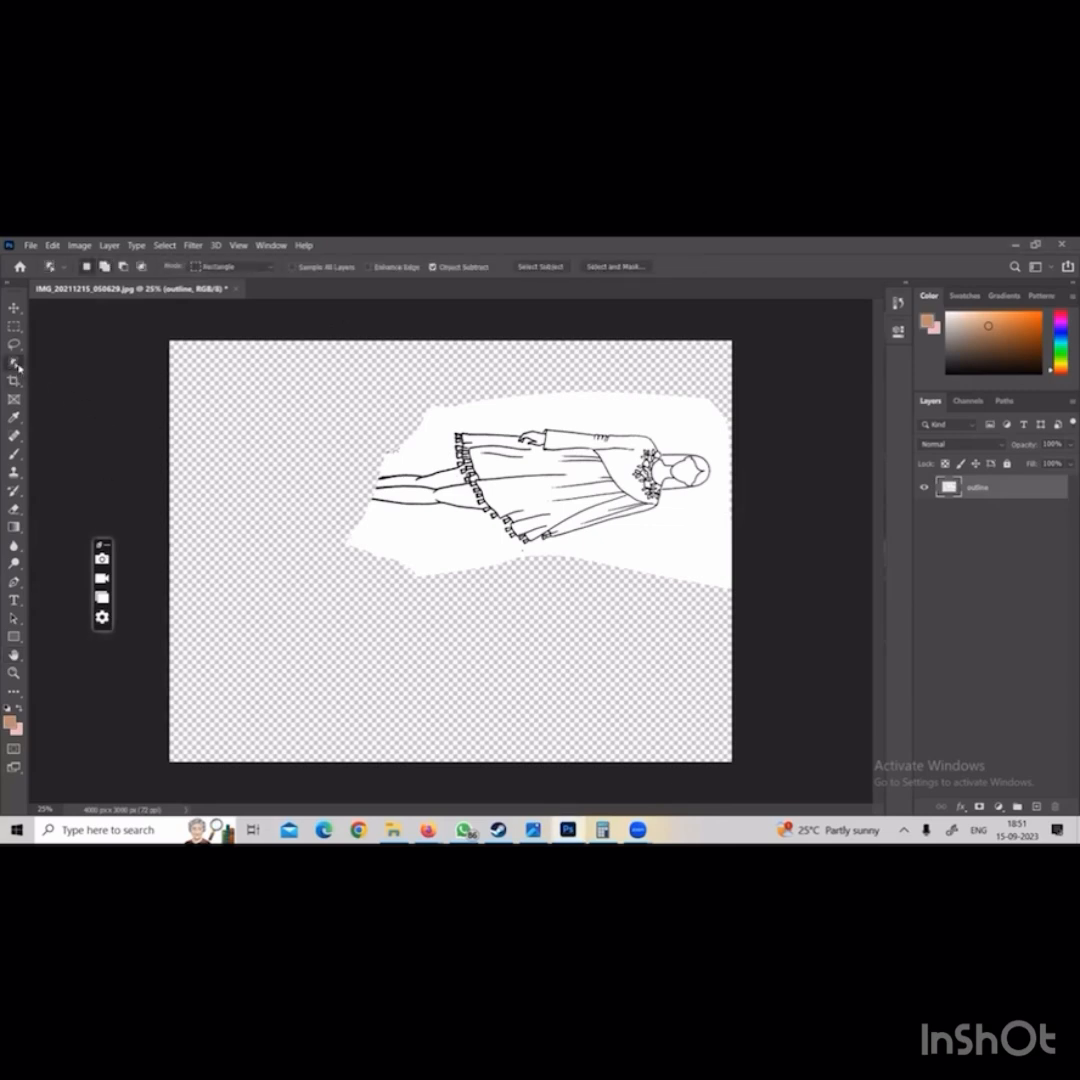
right_click(17, 366)
left_click(60, 388)
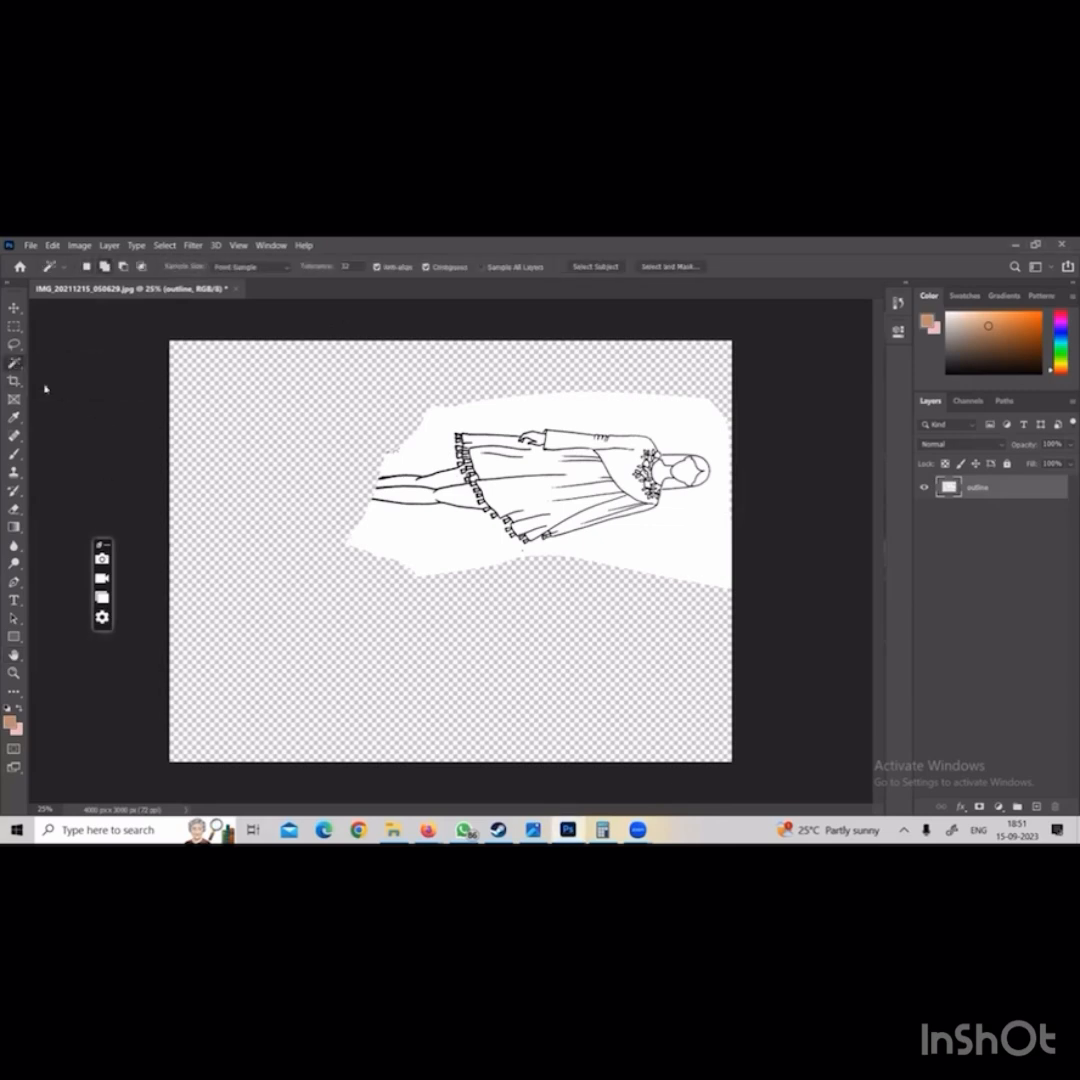
left_click(566, 421)
right_click(568, 418)
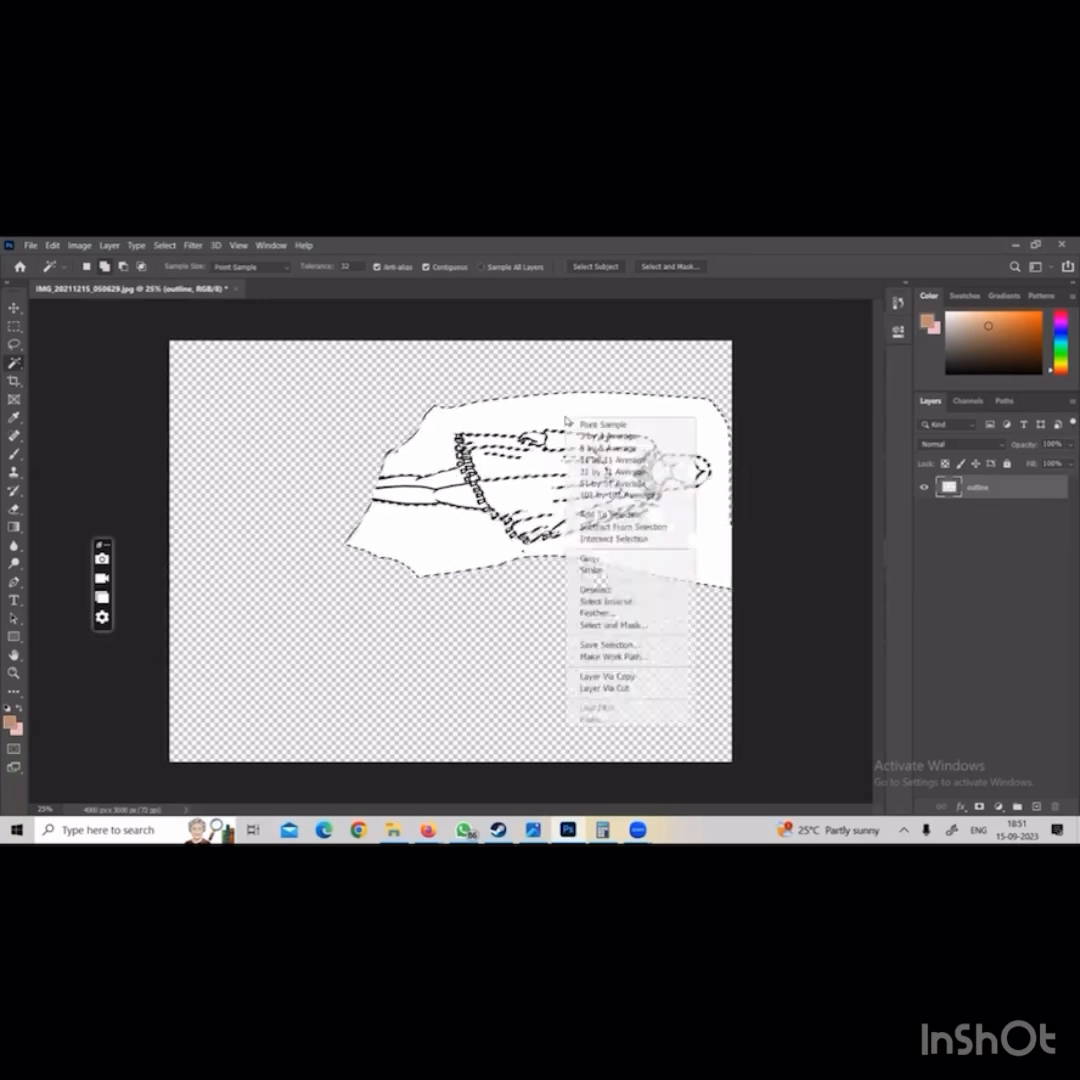
left_click(626, 577)
key("Delete")
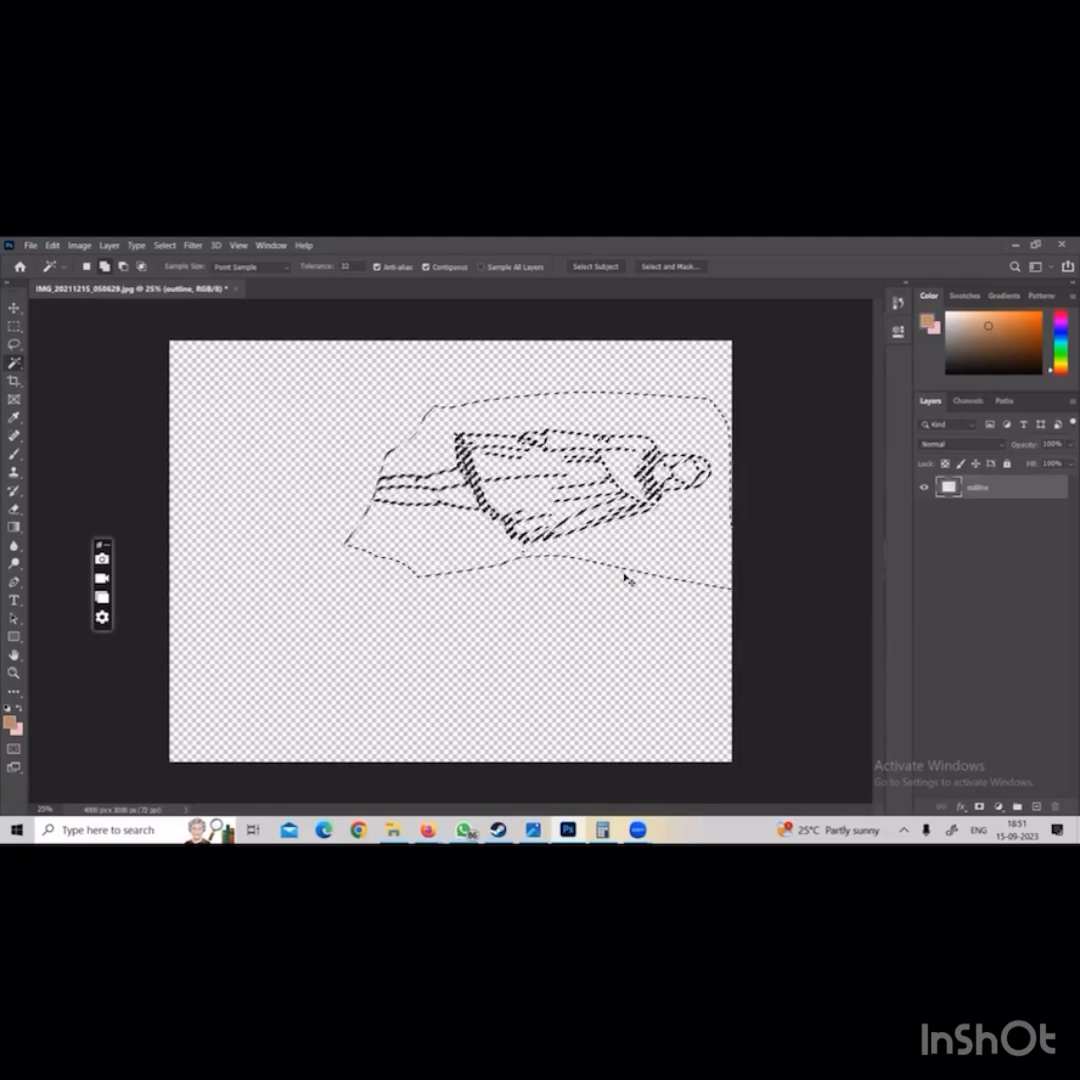
key("ctrl+d")
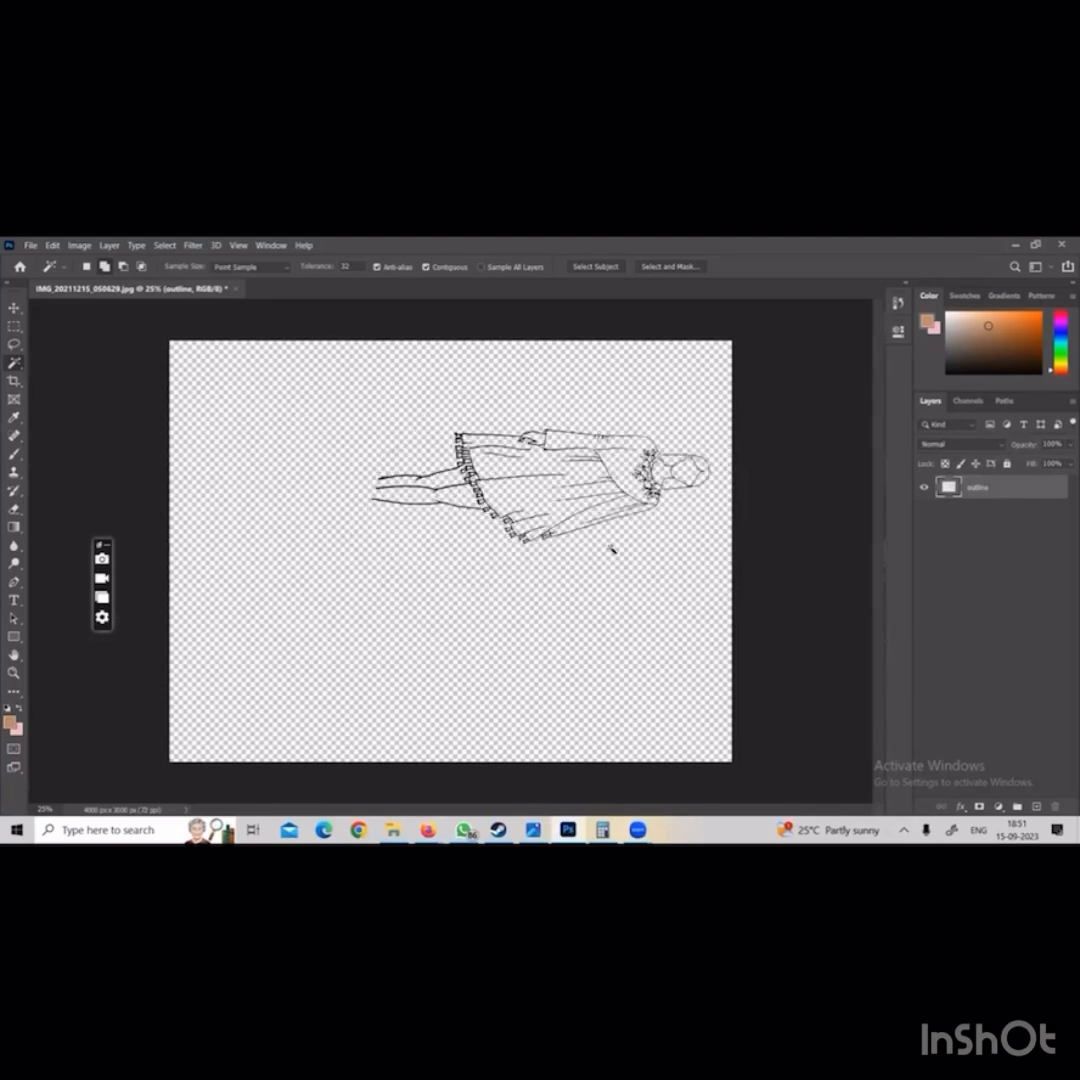
Rotate the outline layer by -90° so the figure stands upright, scale it to 97.31% and centre it horizontally on the canvas
key("ctrl+t")
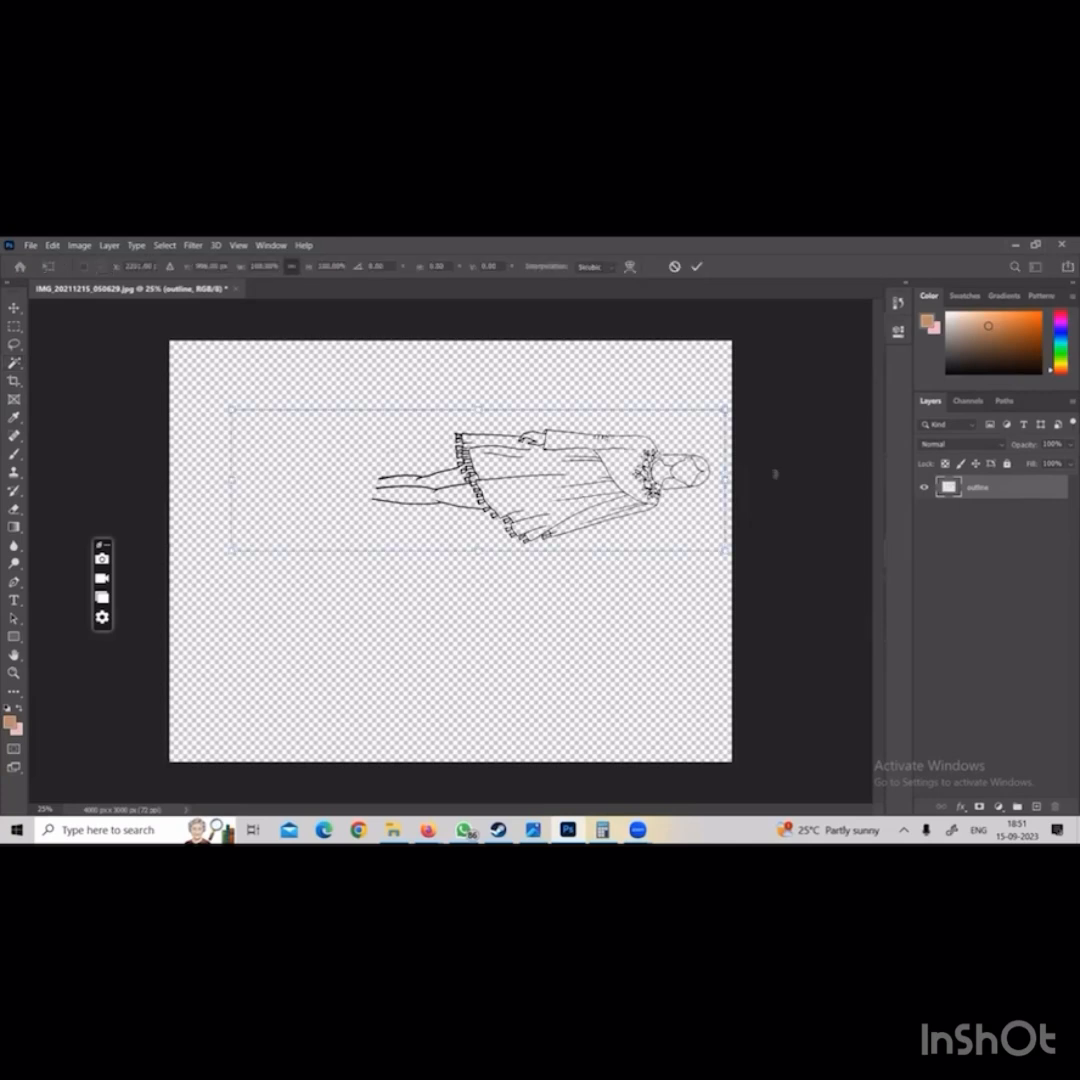
mouse_move(775, 474)
left_mouse_down()
mouse_move(720, 360)
mouse_move(491, 289)
left_mouse_up()
mouse_move(476, 399)
left_mouse_down()
mouse_move(464, 513)
mouse_move(447, 517)
left_mouse_up()
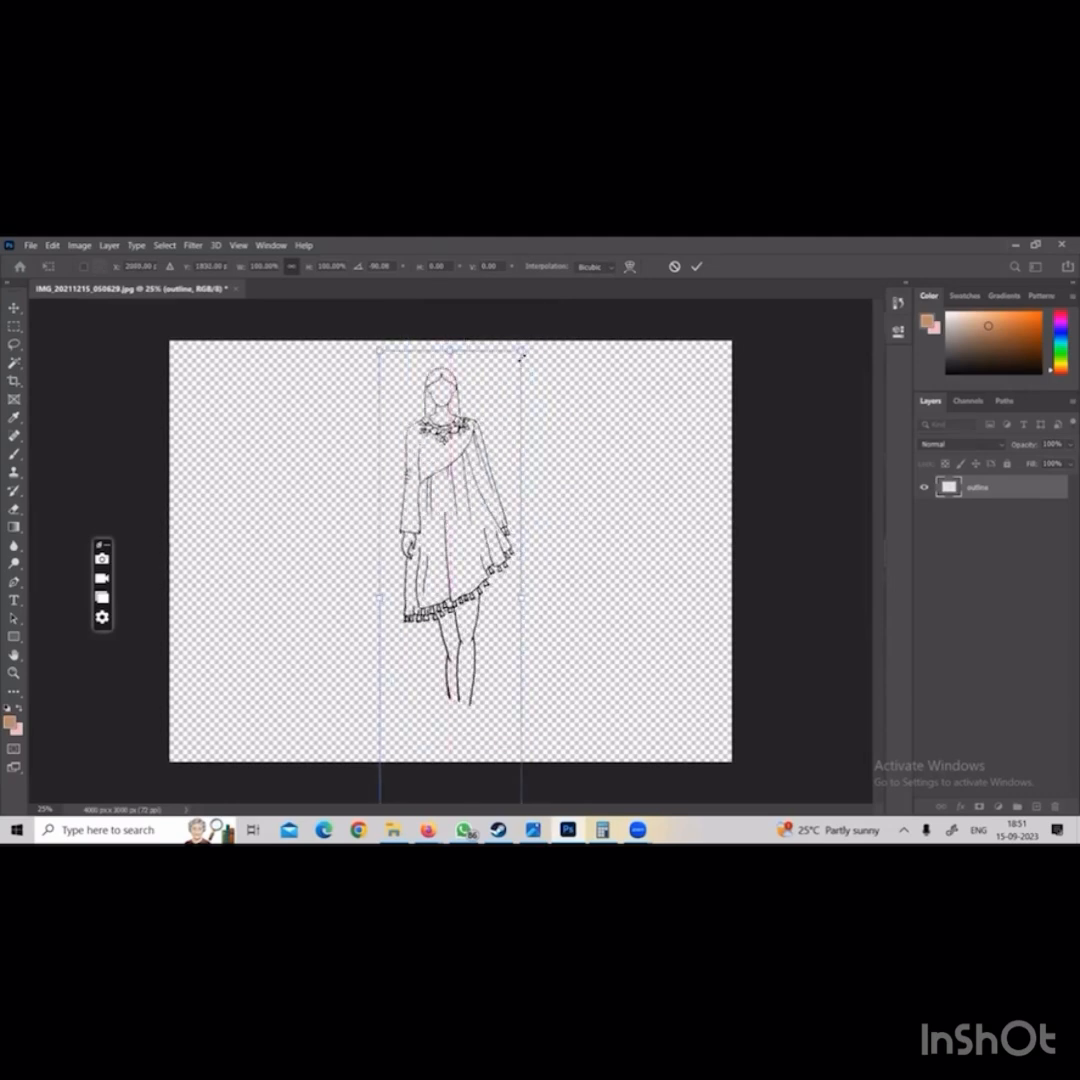
left_click_drag(521, 350, 567, 342)
mouse_move(479, 450)
left_mouse_down()
mouse_move(490, 453)
mouse_move(481, 486)
left_mouse_up()
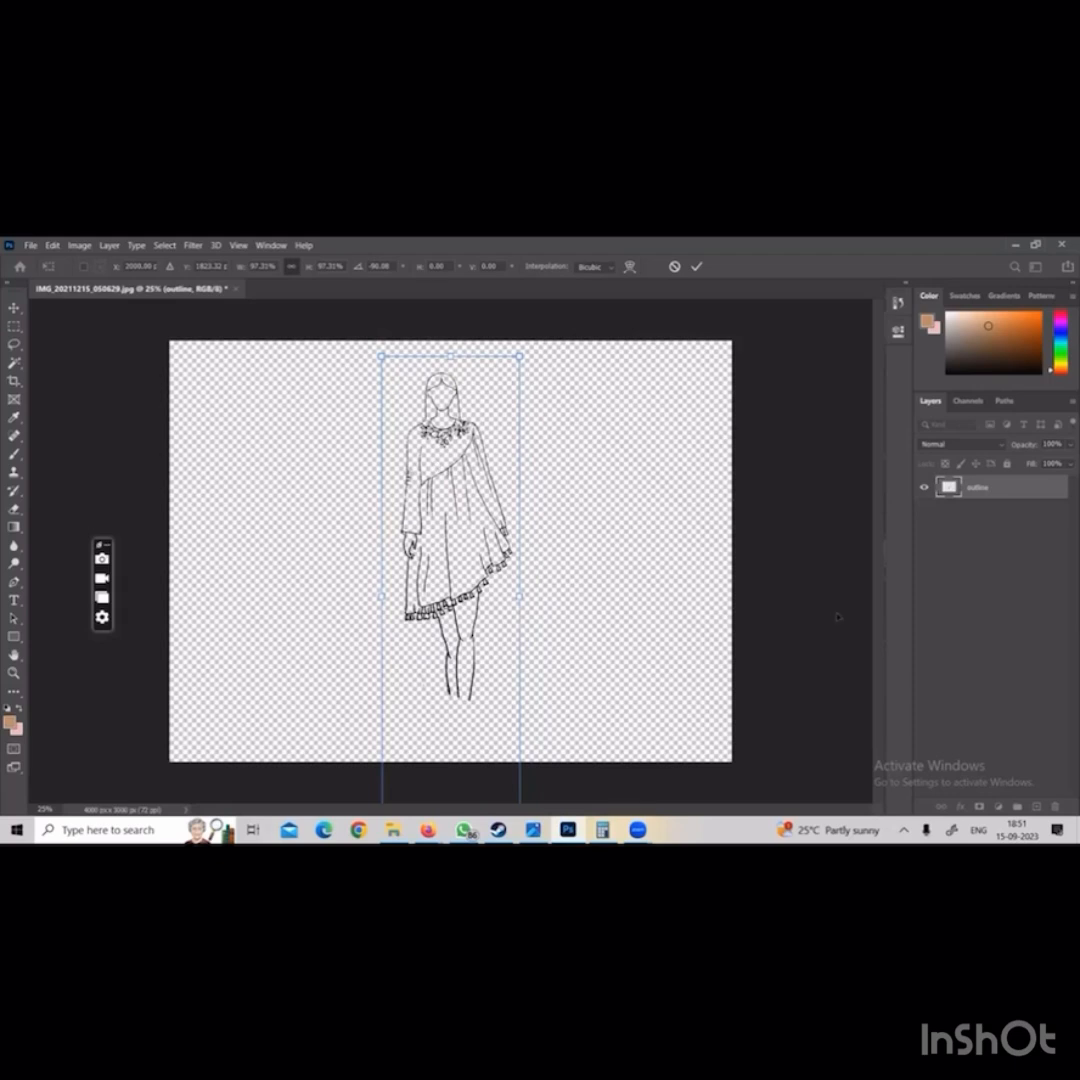
key("Return")
key("w")
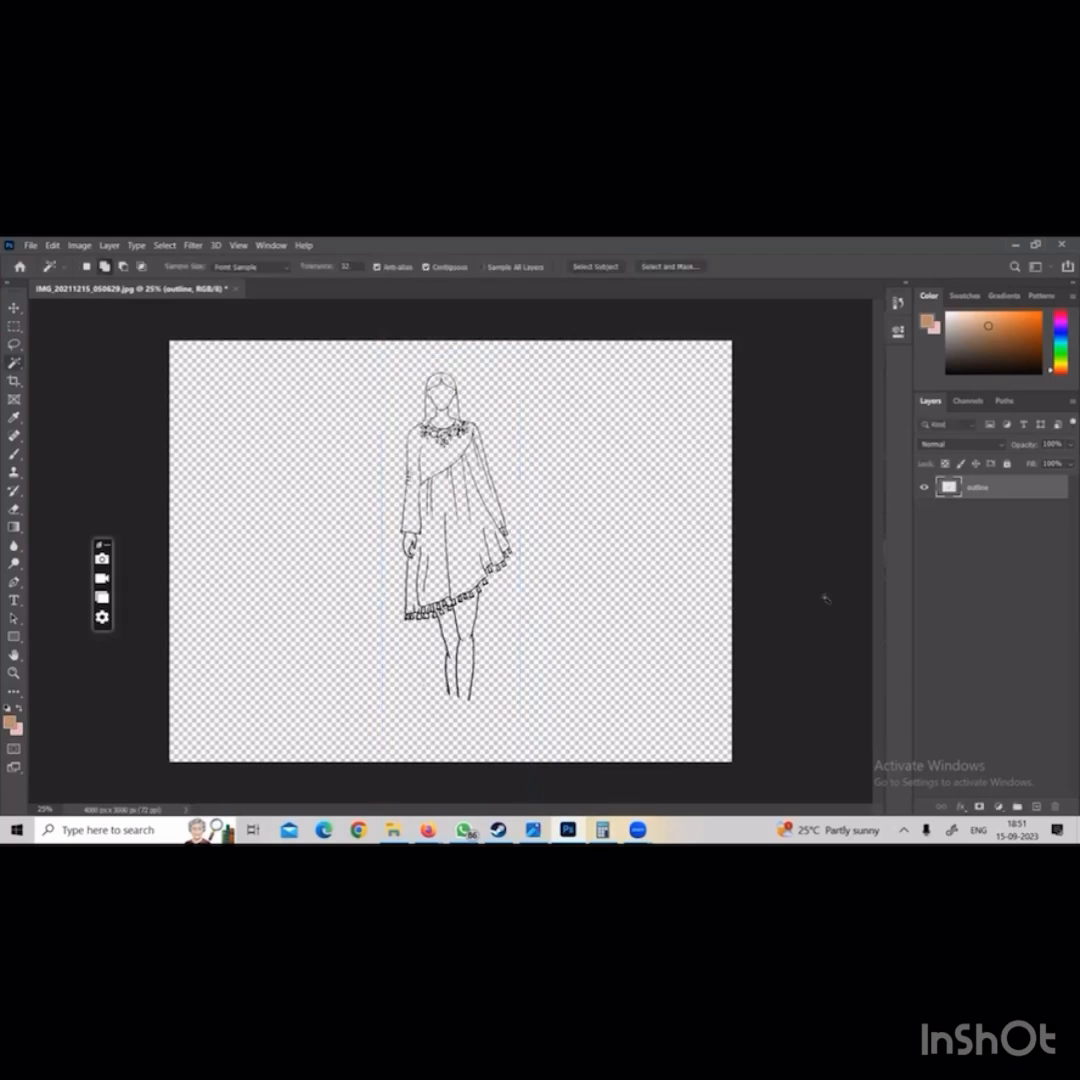
Add a layer named bg below the outline layer and fill it with pink
left_click(1038, 806)
left_click_drag(966, 487, 966, 512)
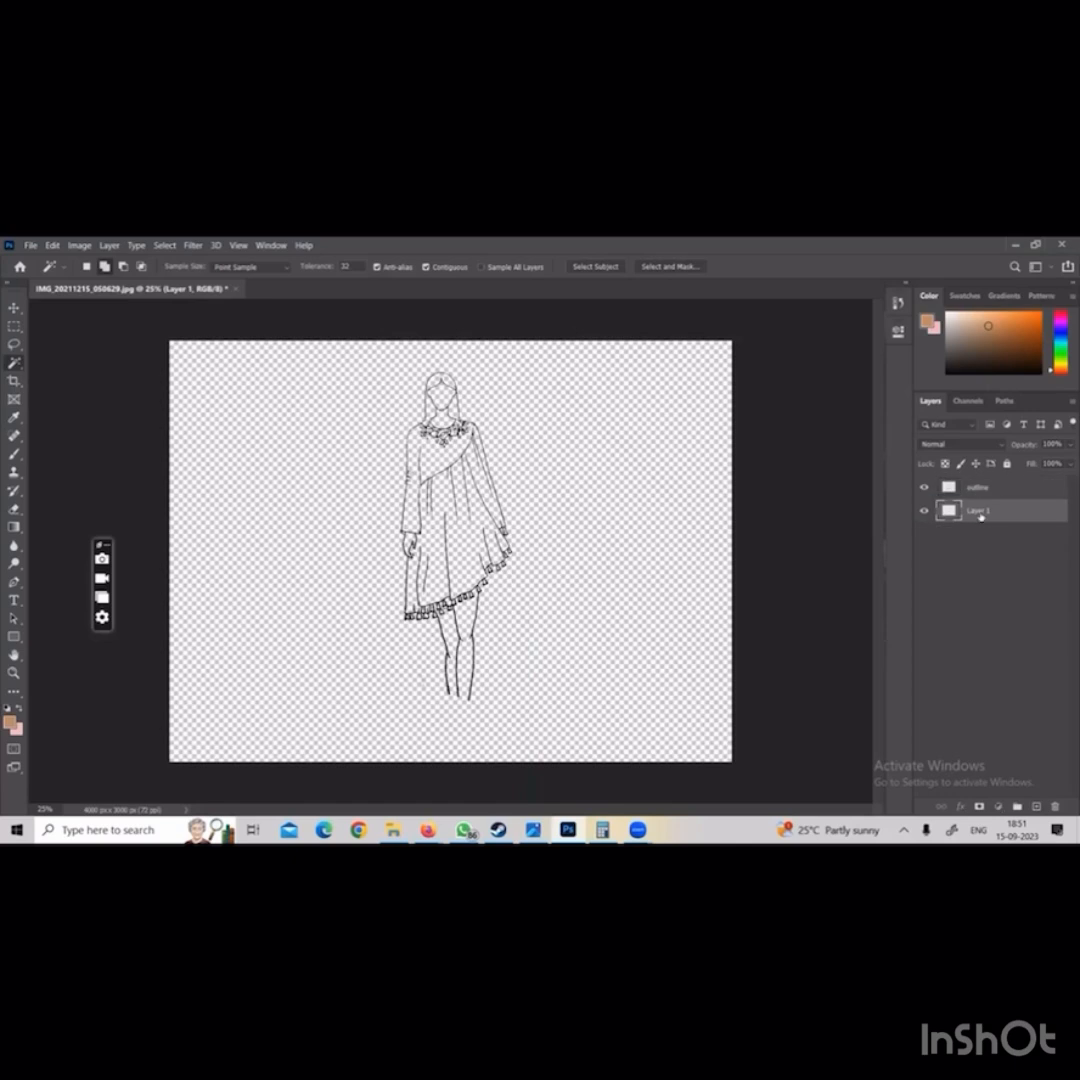
double_click(975, 510)
type("bg")
key("Return")
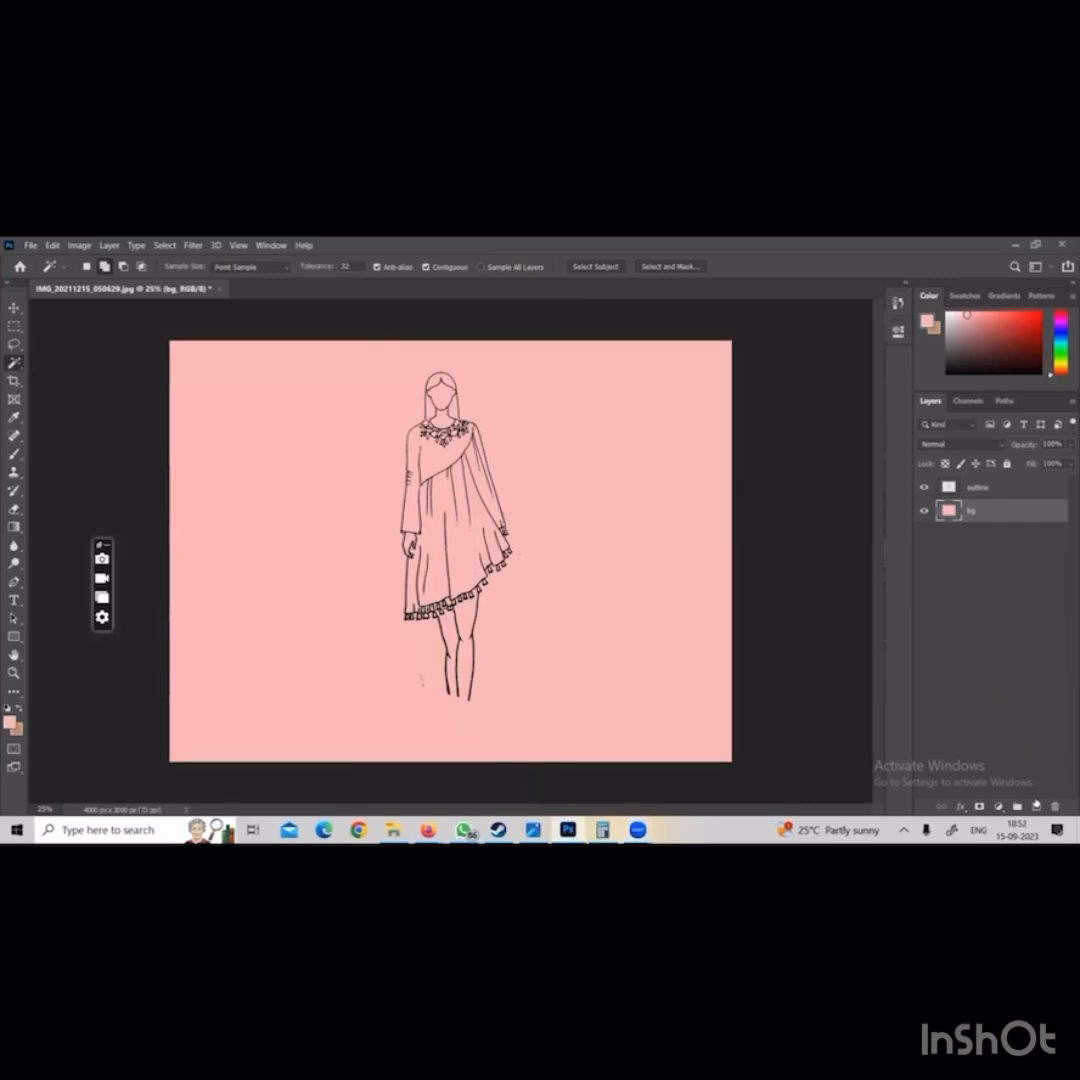
Create a layer named bg 1 between the outline and bg layers
key("ctrl+shift+alt+n")
double_click(977, 511)
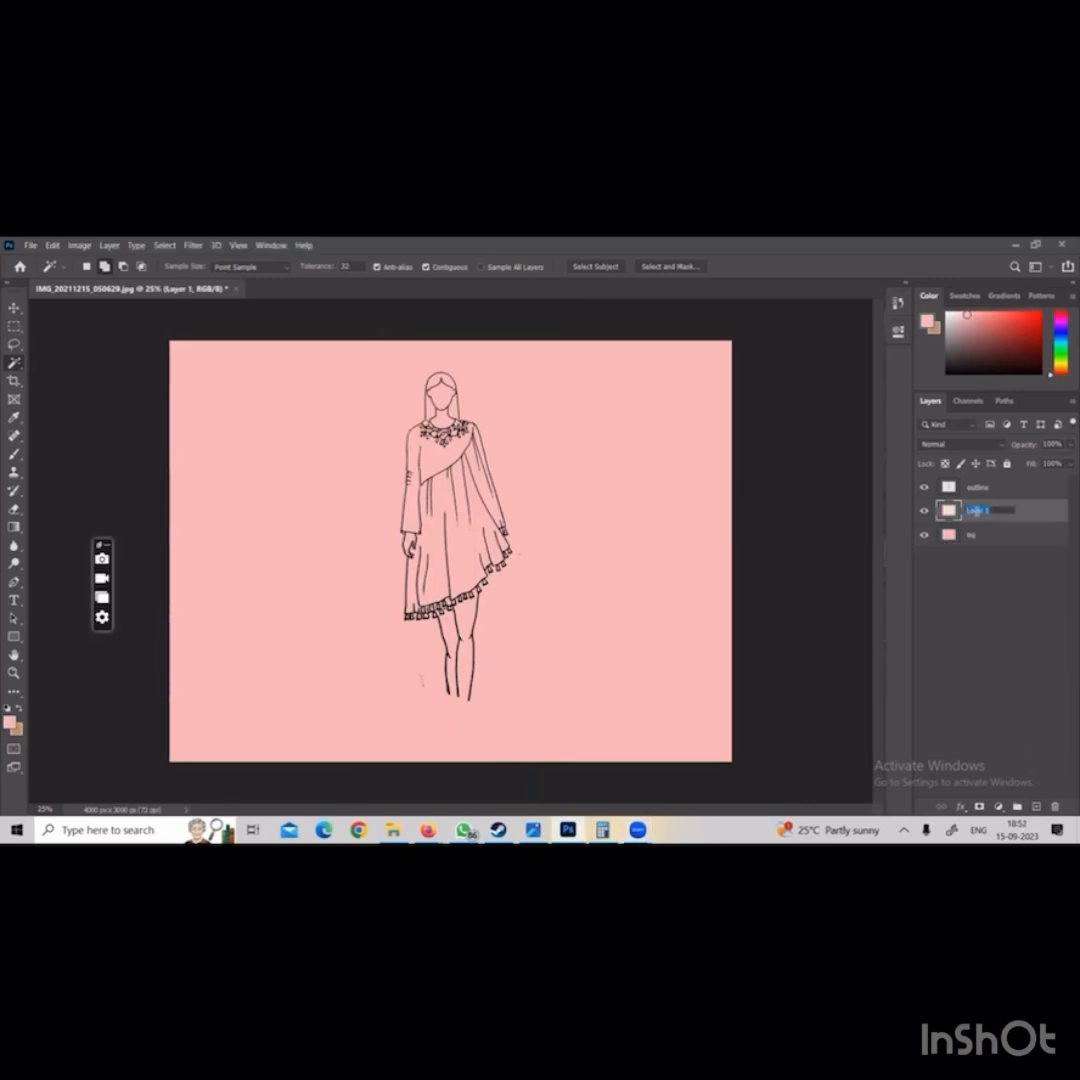
type("bg 1")
key("Return")
Set the background colour to f8e0cb and fill the bg 1 layer with it
left_click(16, 729)
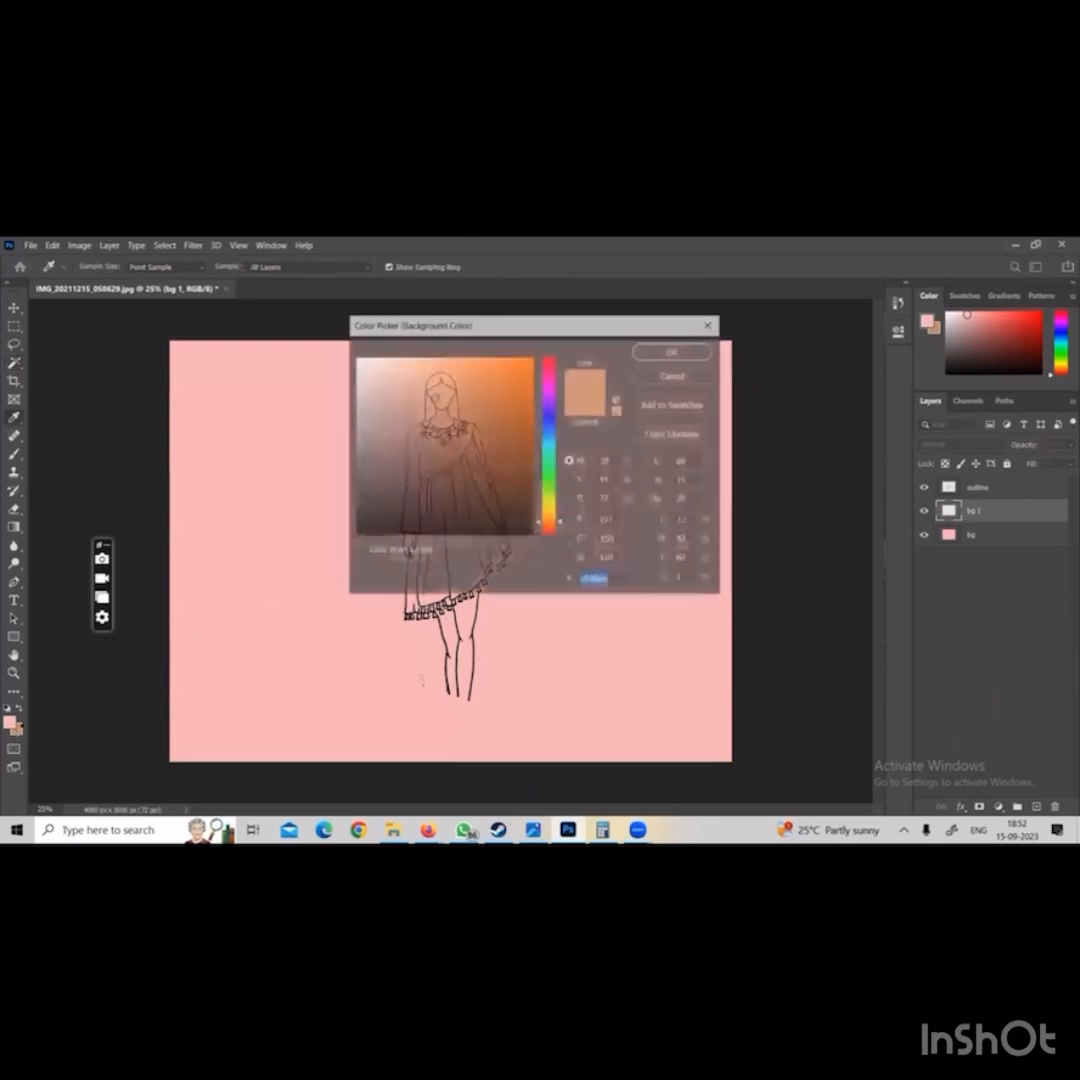
left_click(387, 361)
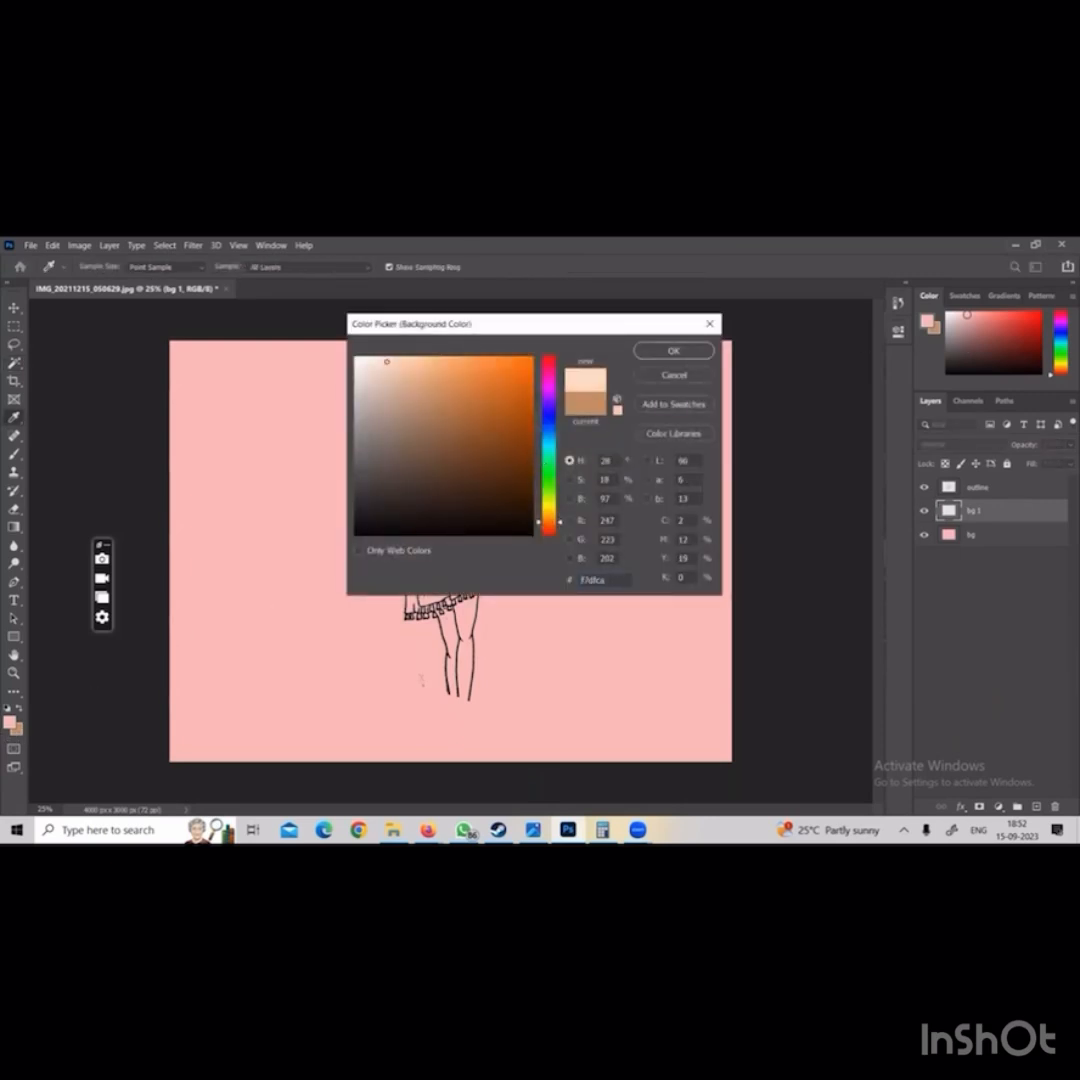
left_click(673, 350)
key("w")
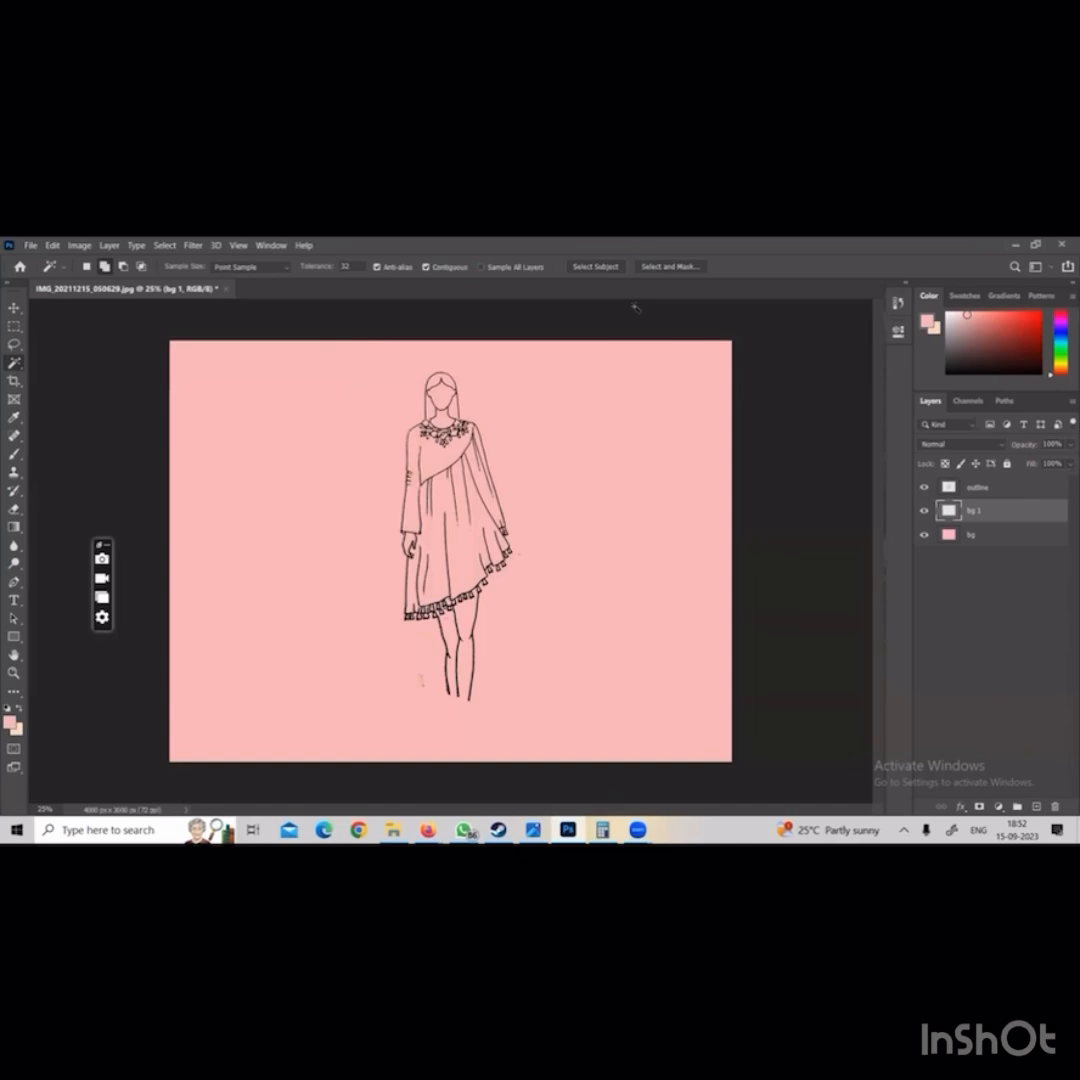
key("ctrl+BackSpace")
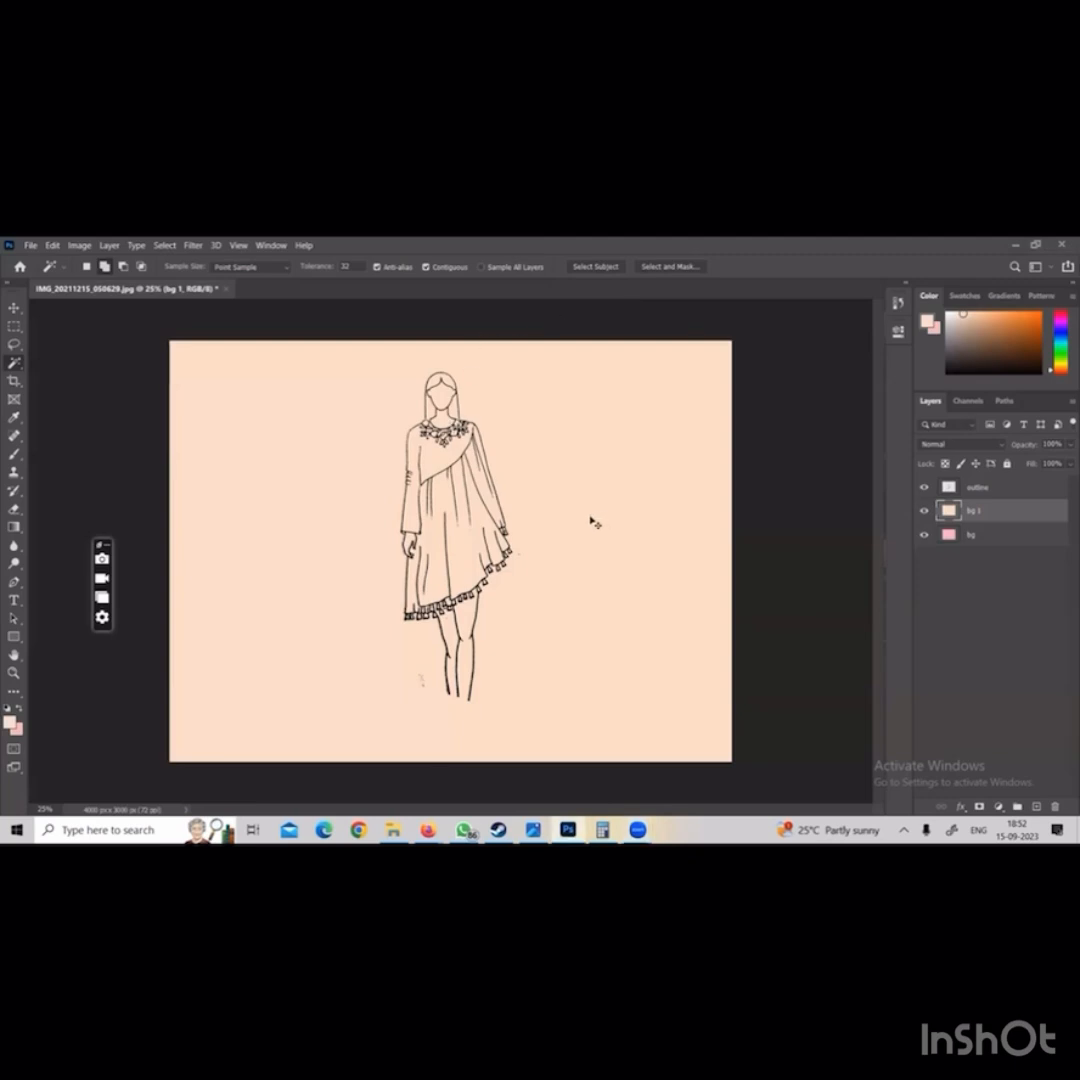
key("ctrl+t")
left_click_drag(469, 521, 479, 521)
key("ctrl+z")
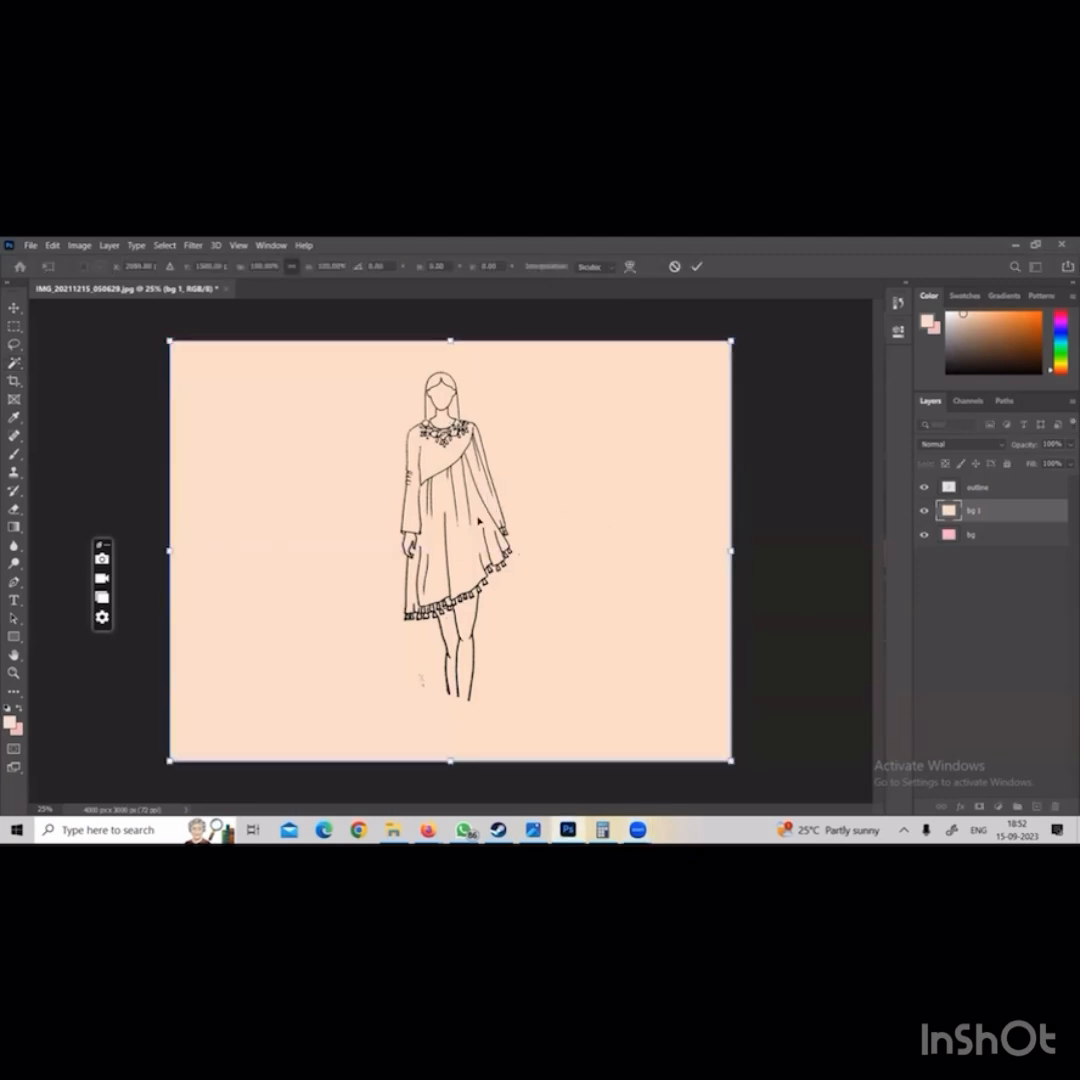
key("Return")
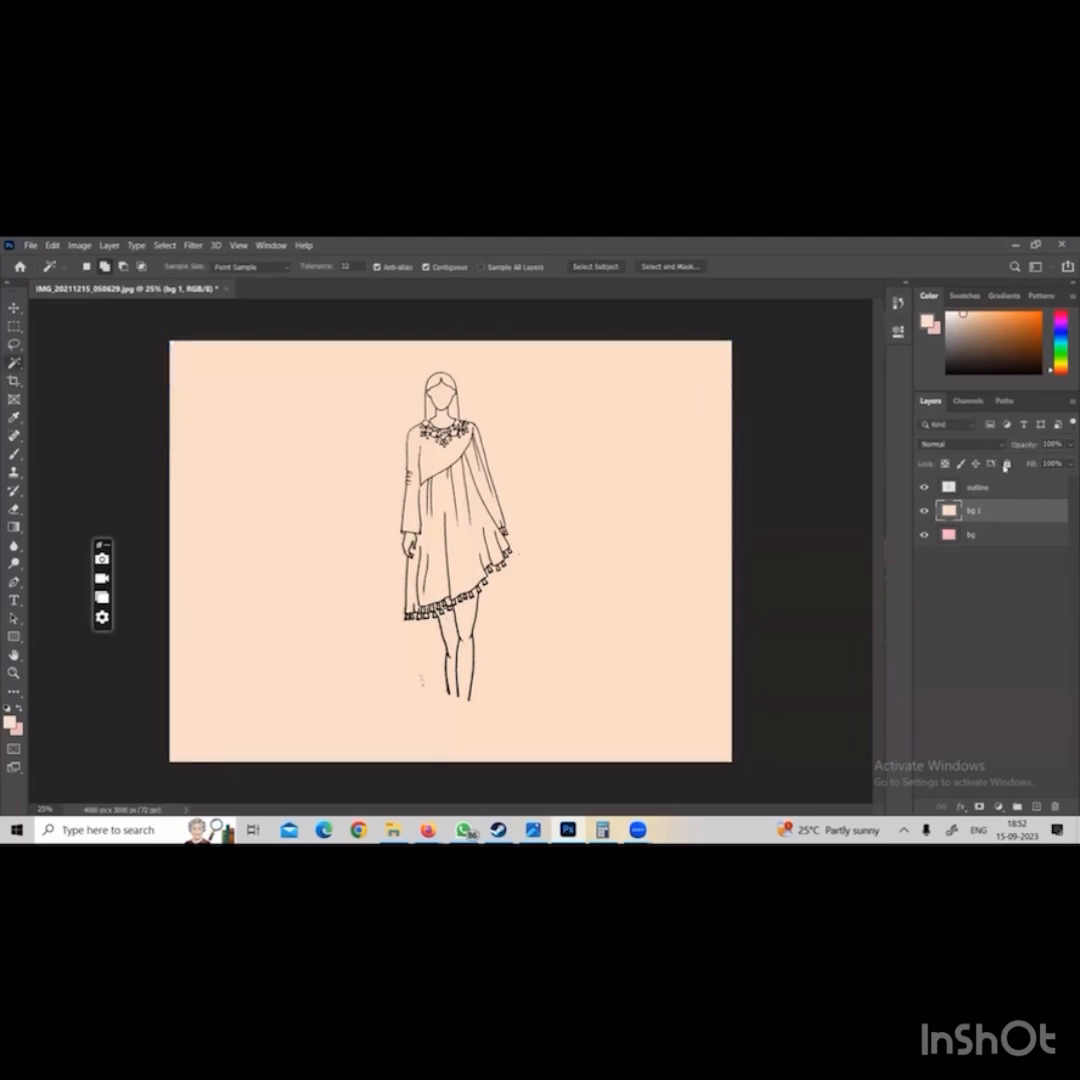
left_click_drag(654, 535, 760, 540)
key("ctrl+z")
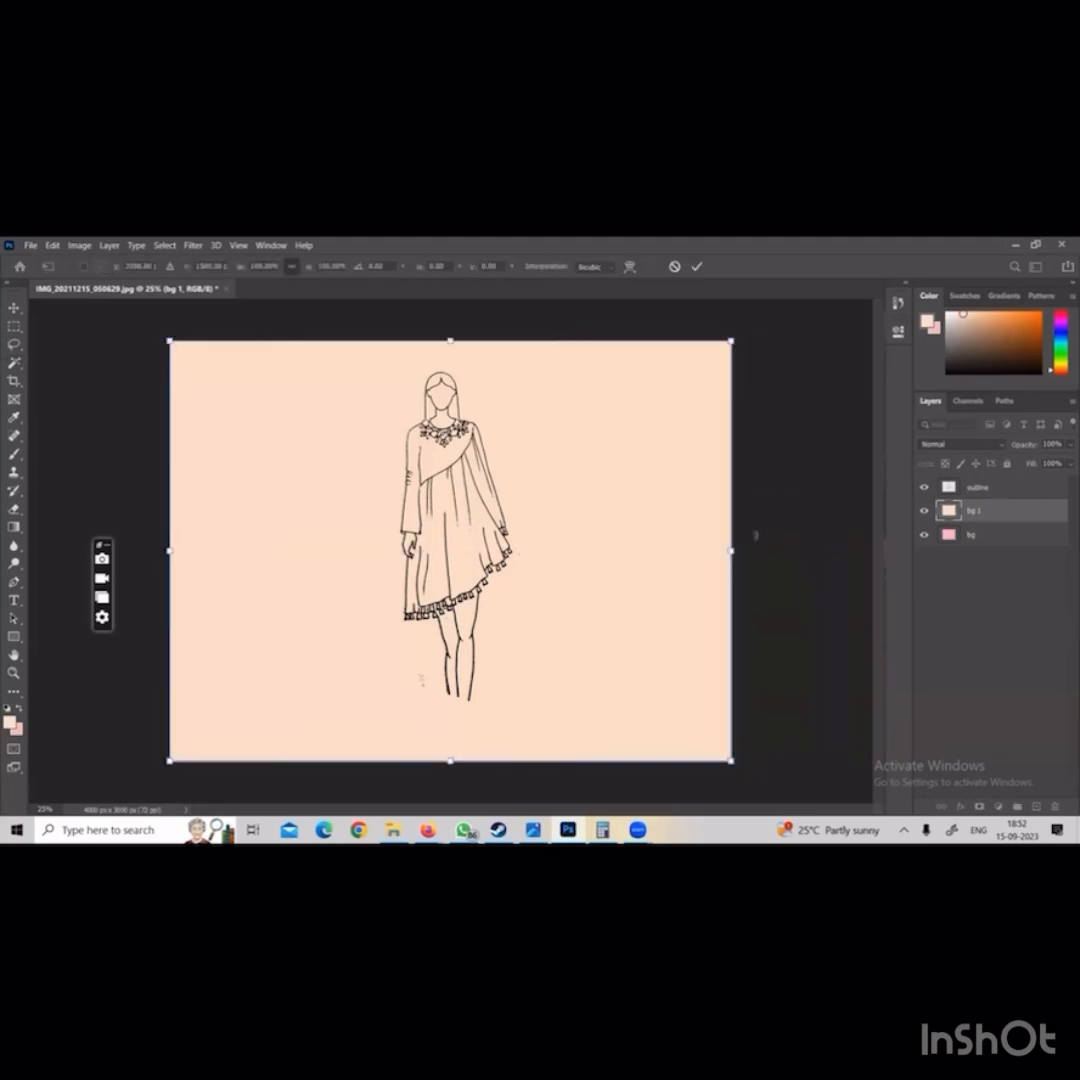
key("Return")
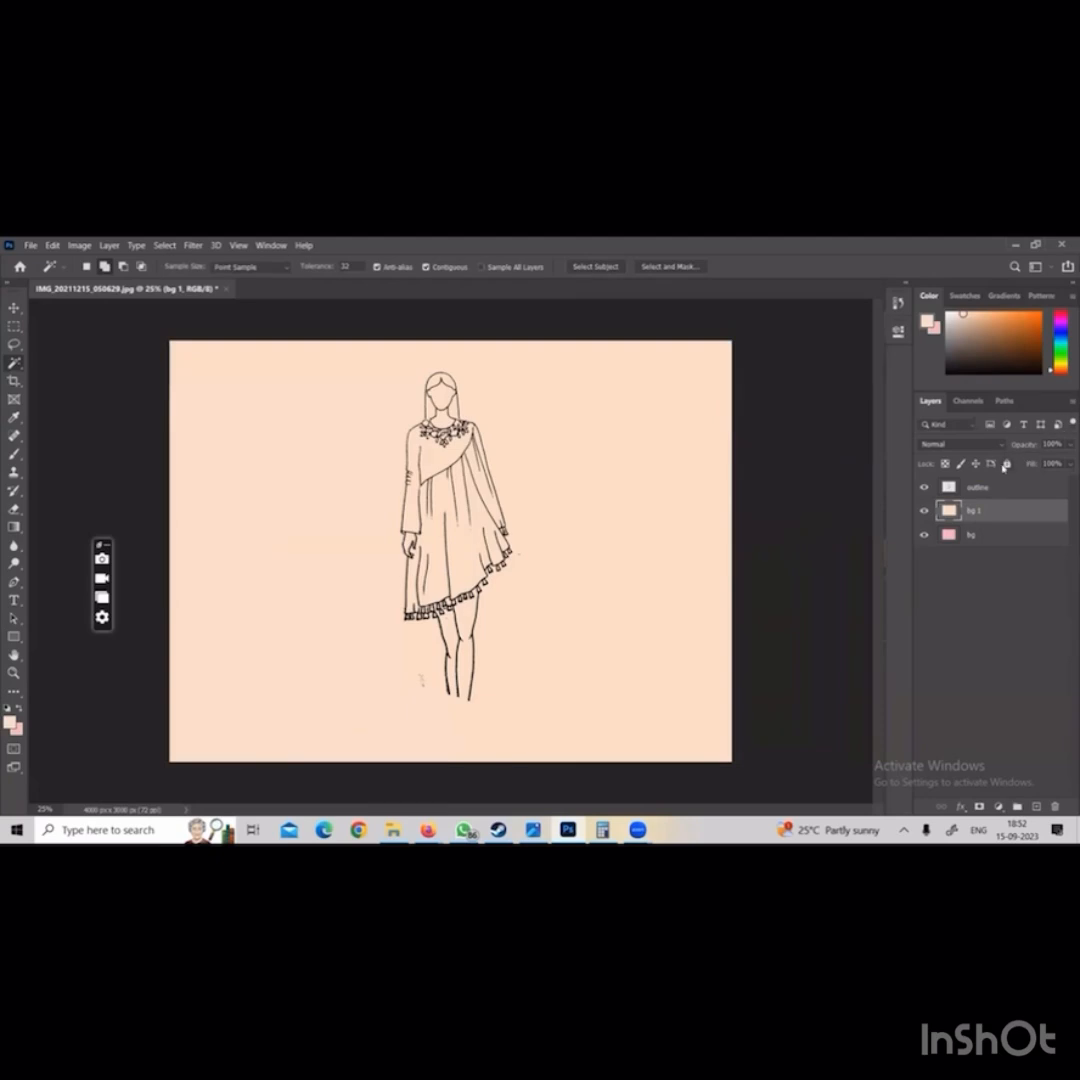
Fully lock the bg 1 and bg layers
left_click(1006, 464)
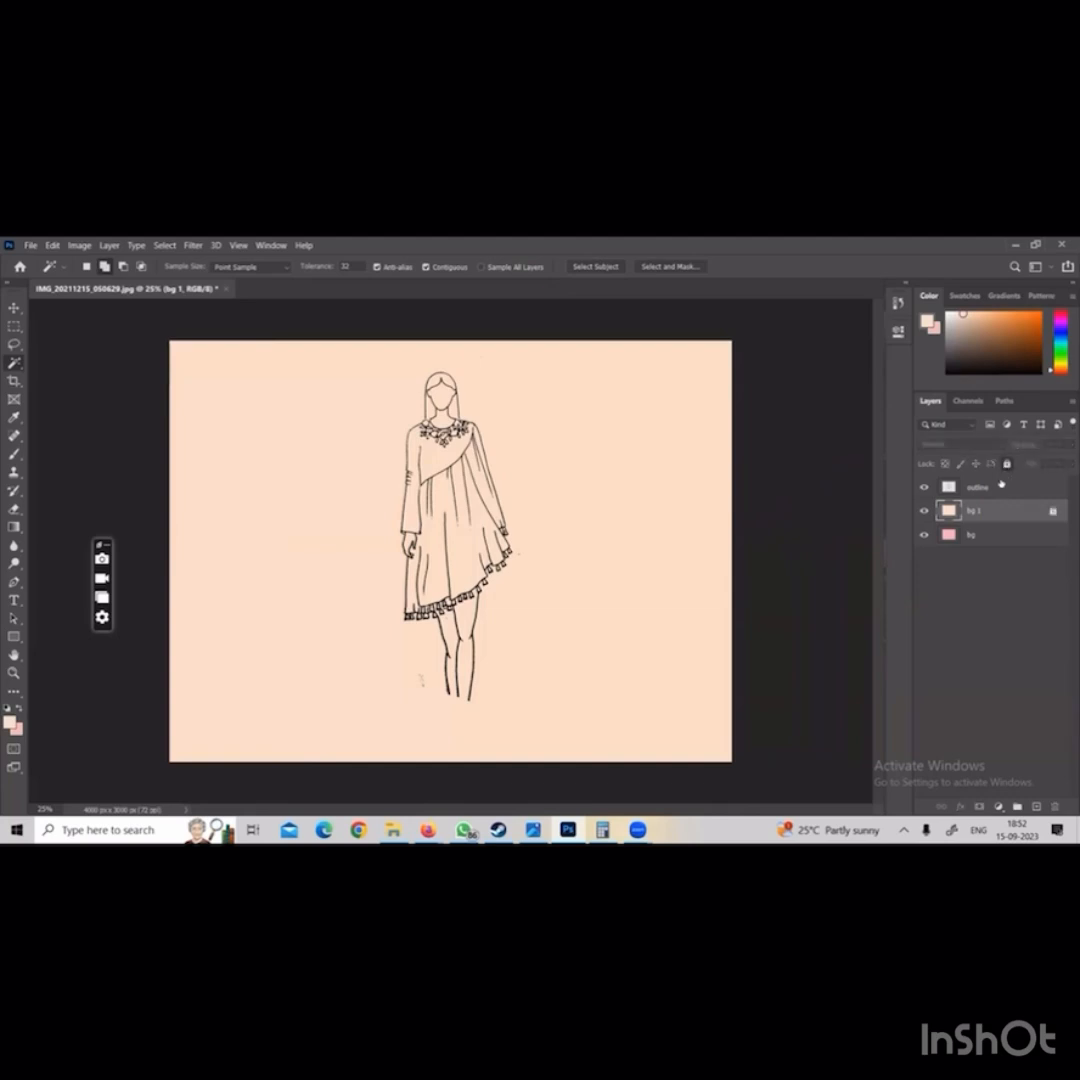
left_click(975, 535)
left_click(1006, 464)
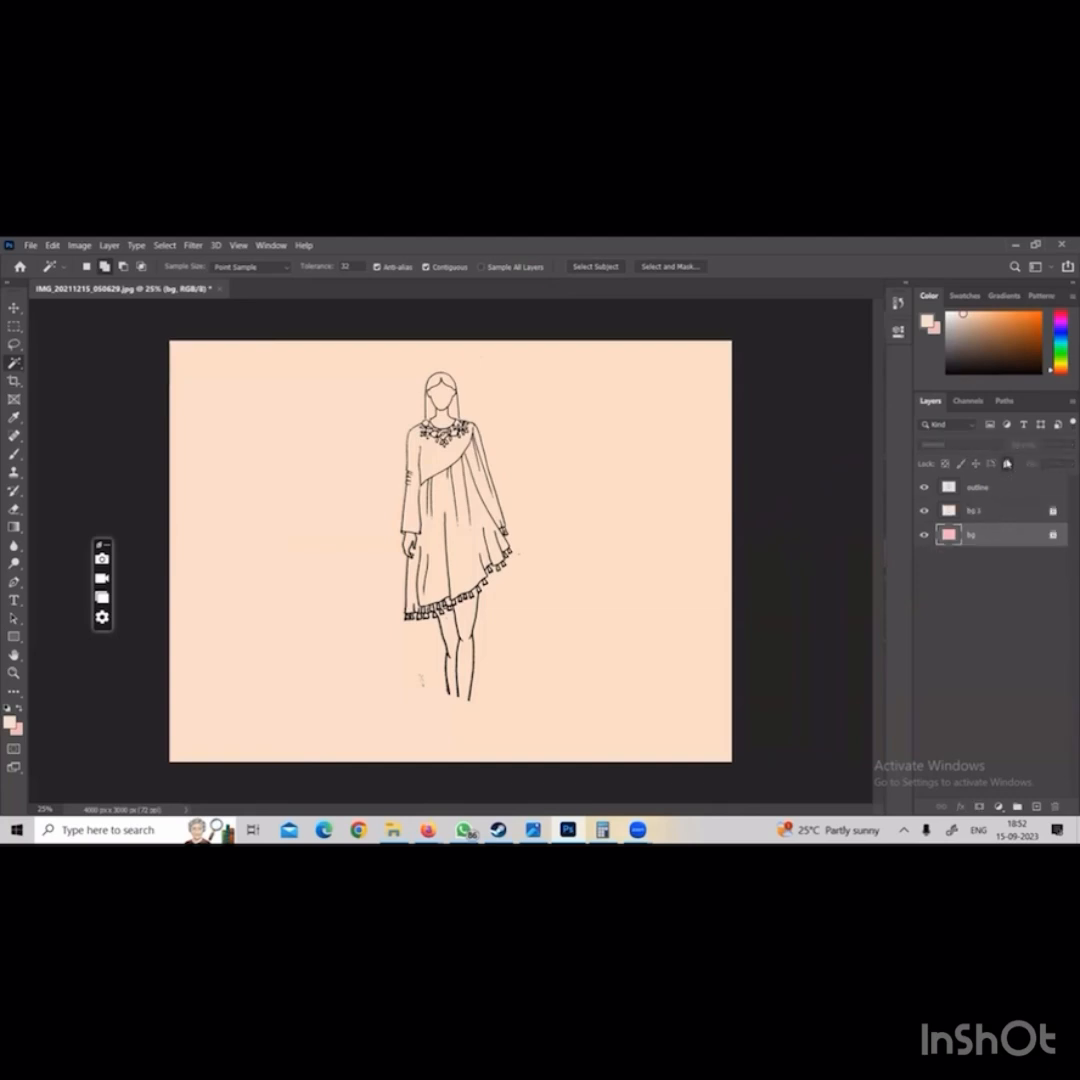
Scale the figure on the outline layer up to about 127% and position it near the top of the canvas
left_click(997, 489)
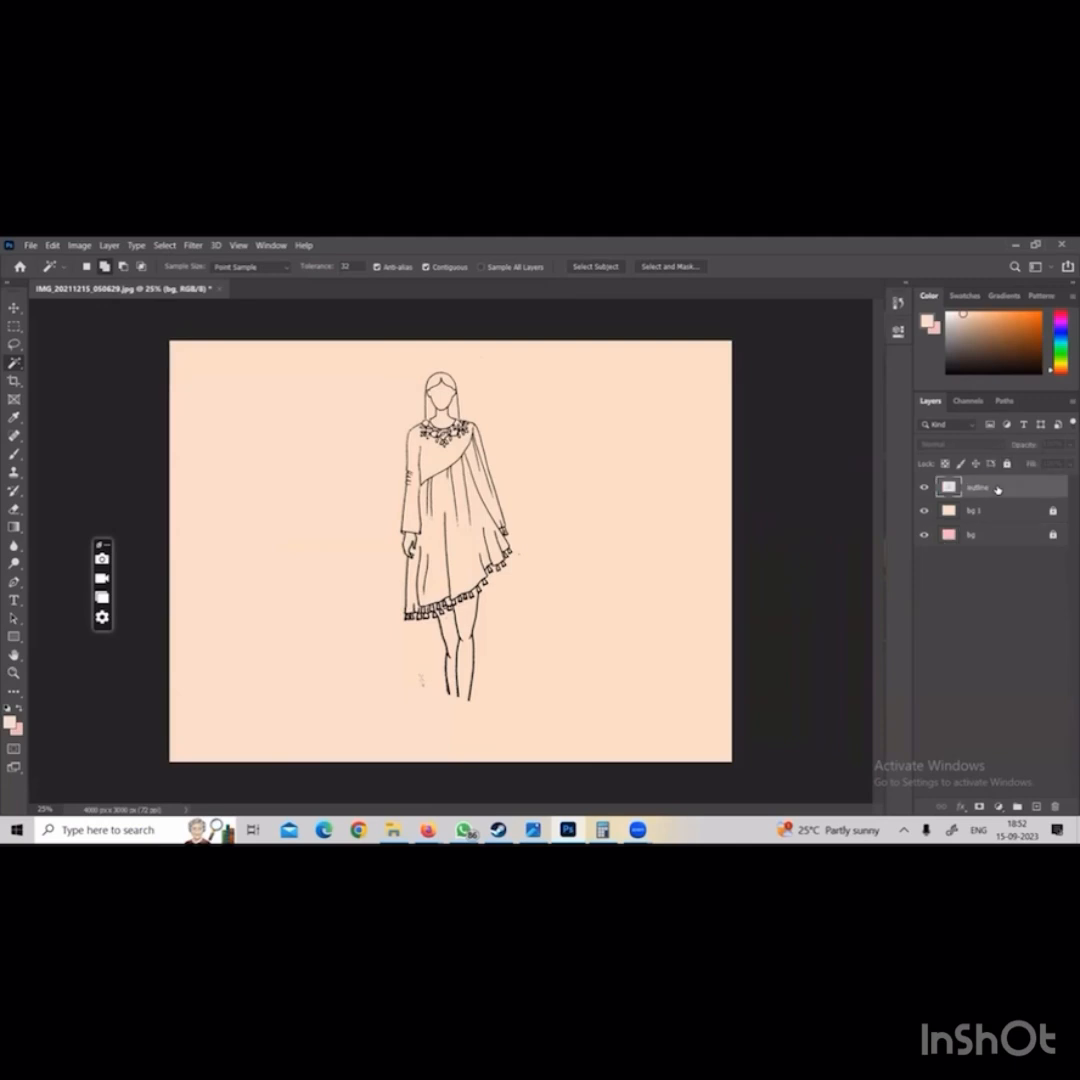
key("ctrl+t")
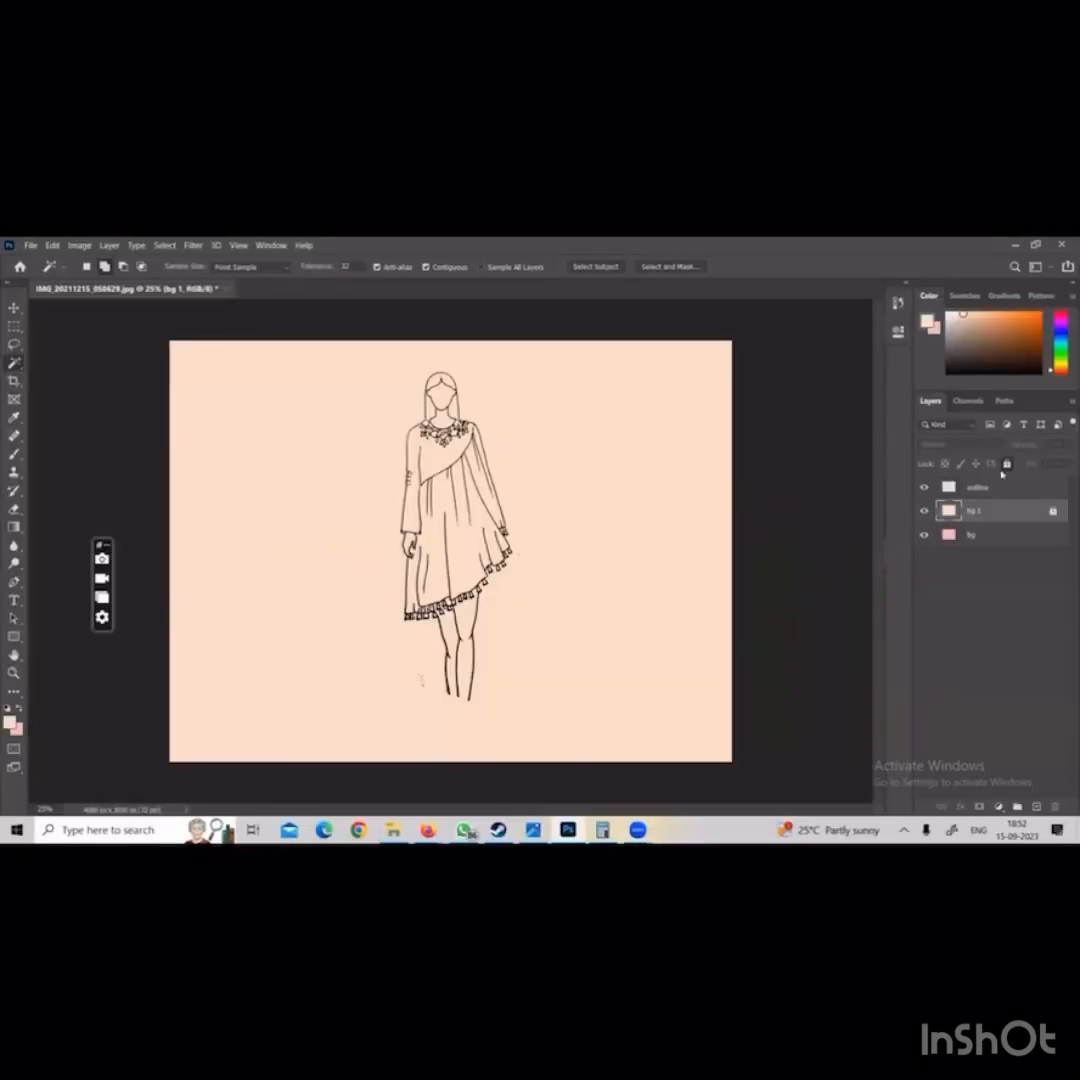
left_click(978, 541)
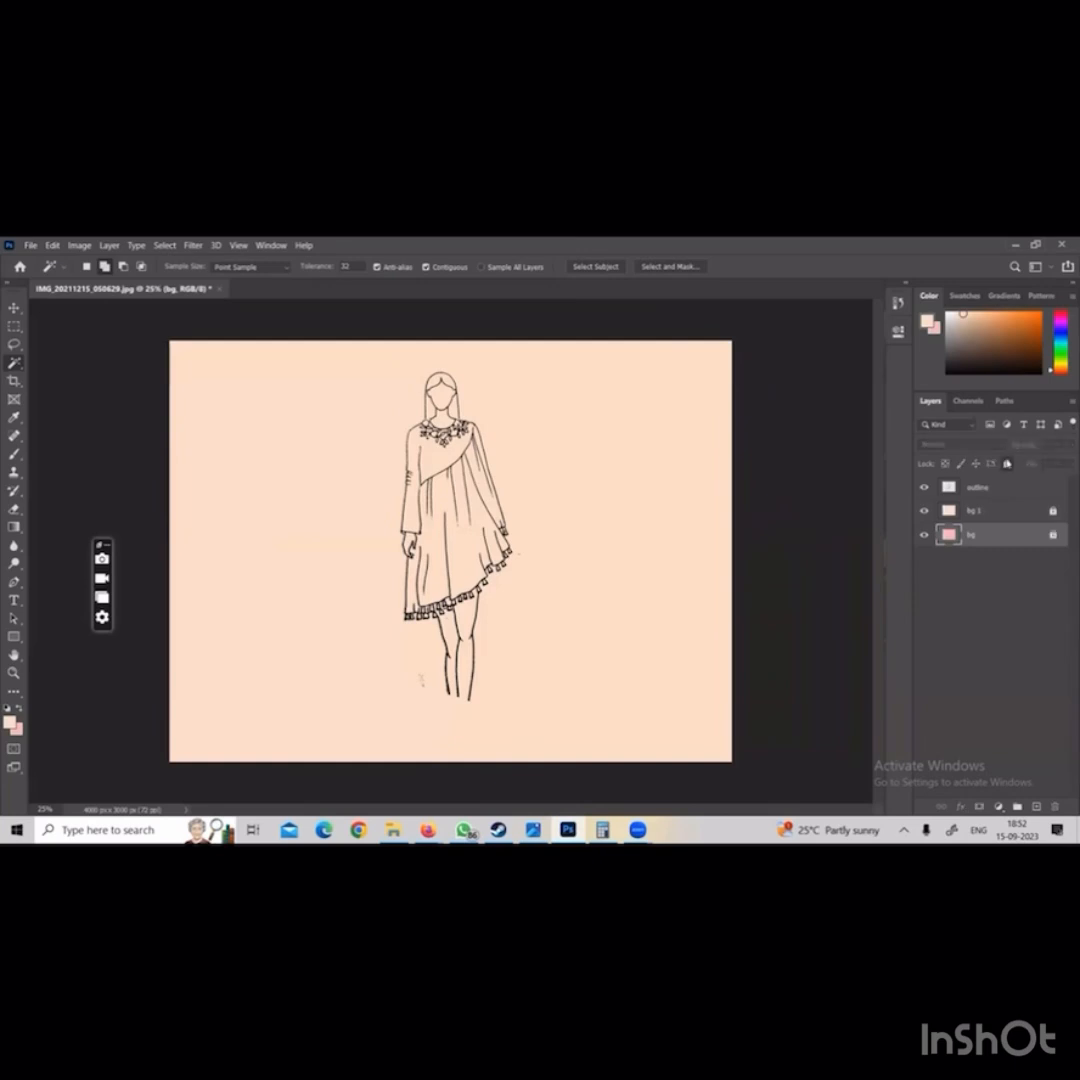
left_click(997, 489)
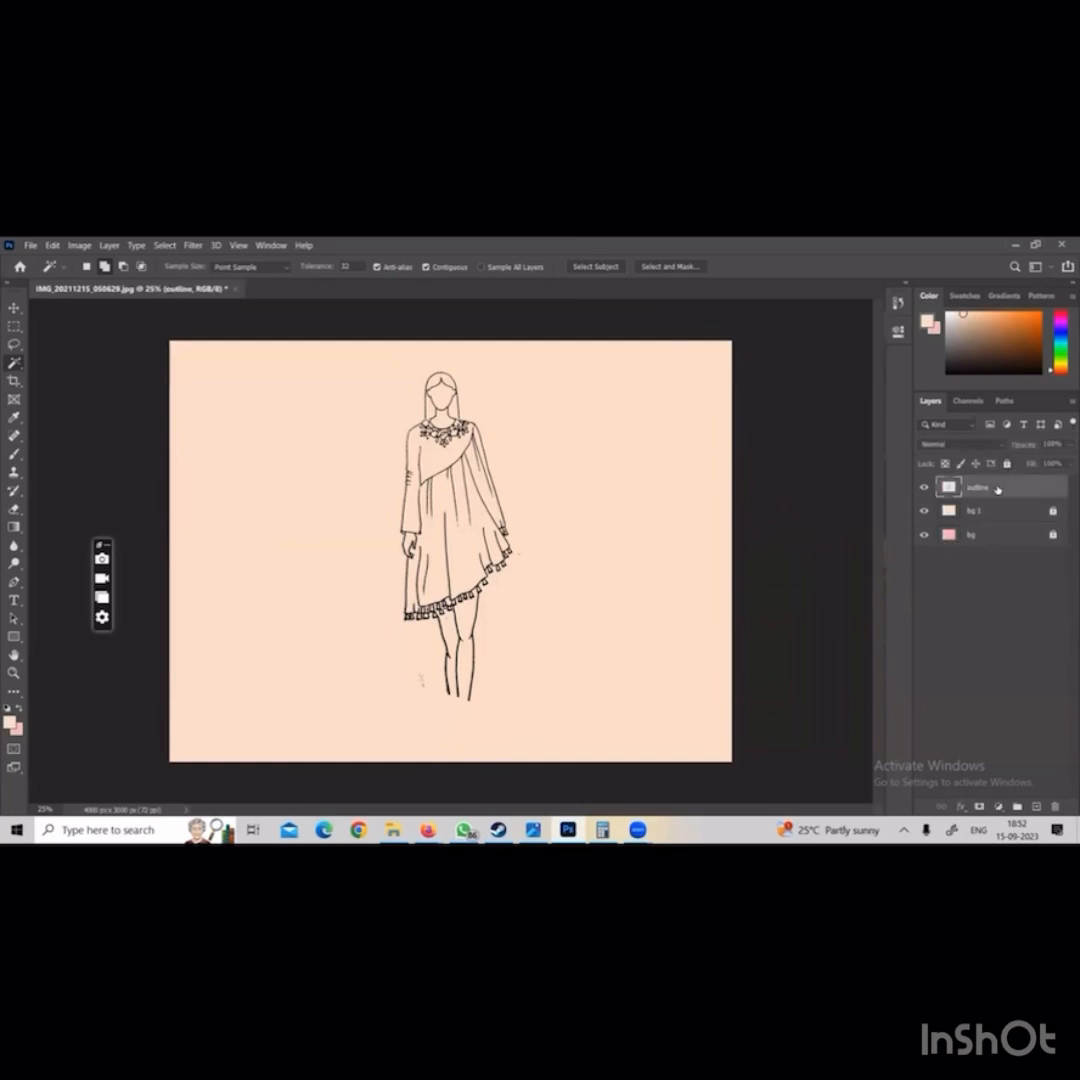
key("ctrl+t")
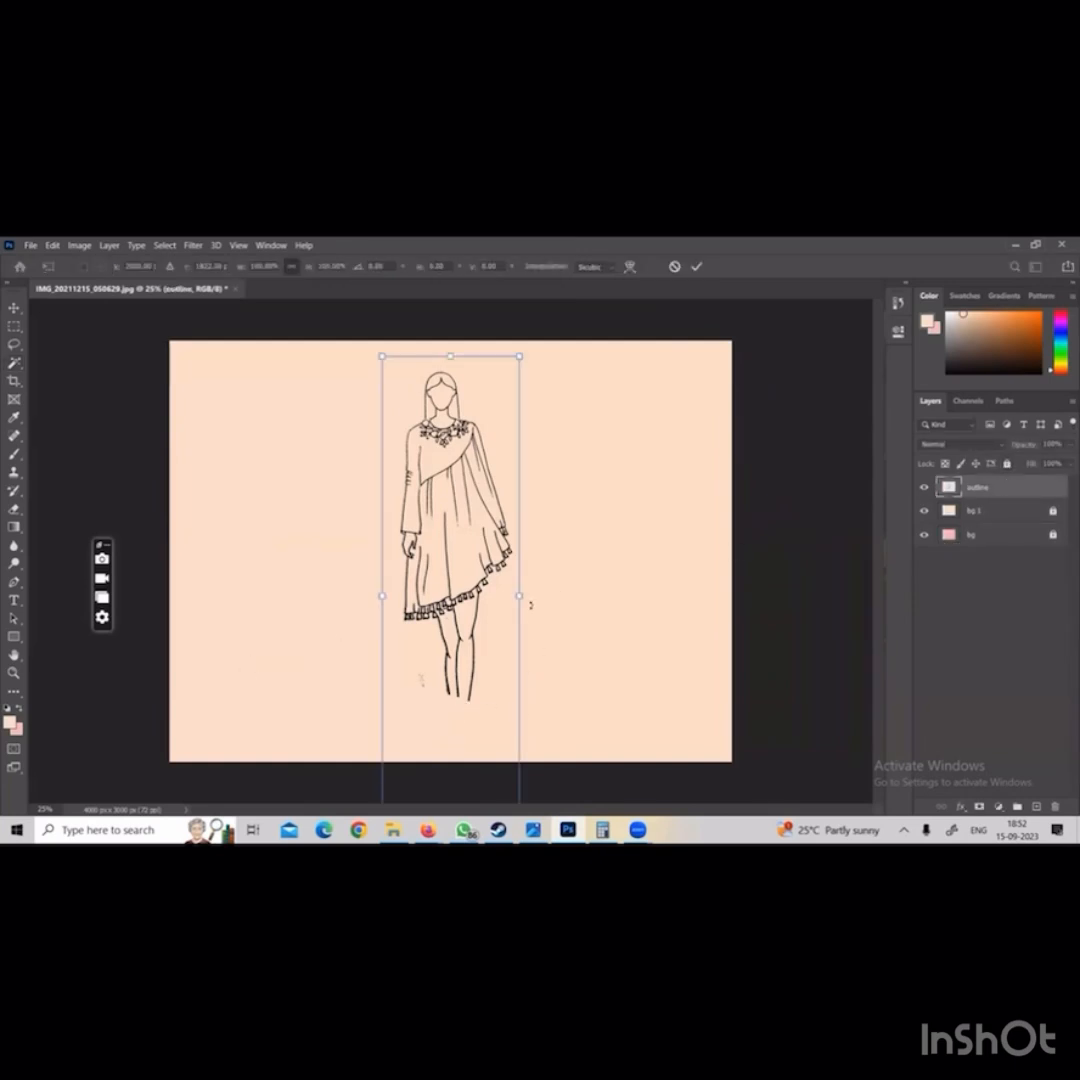
mouse_move(530, 604)
left_mouse_down()
mouse_move(537, 590)
mouse_move(505, 646)
left_mouse_up()
left_click_drag(541, 331, 537, 343)
left_click_drag(486, 409, 487, 411)
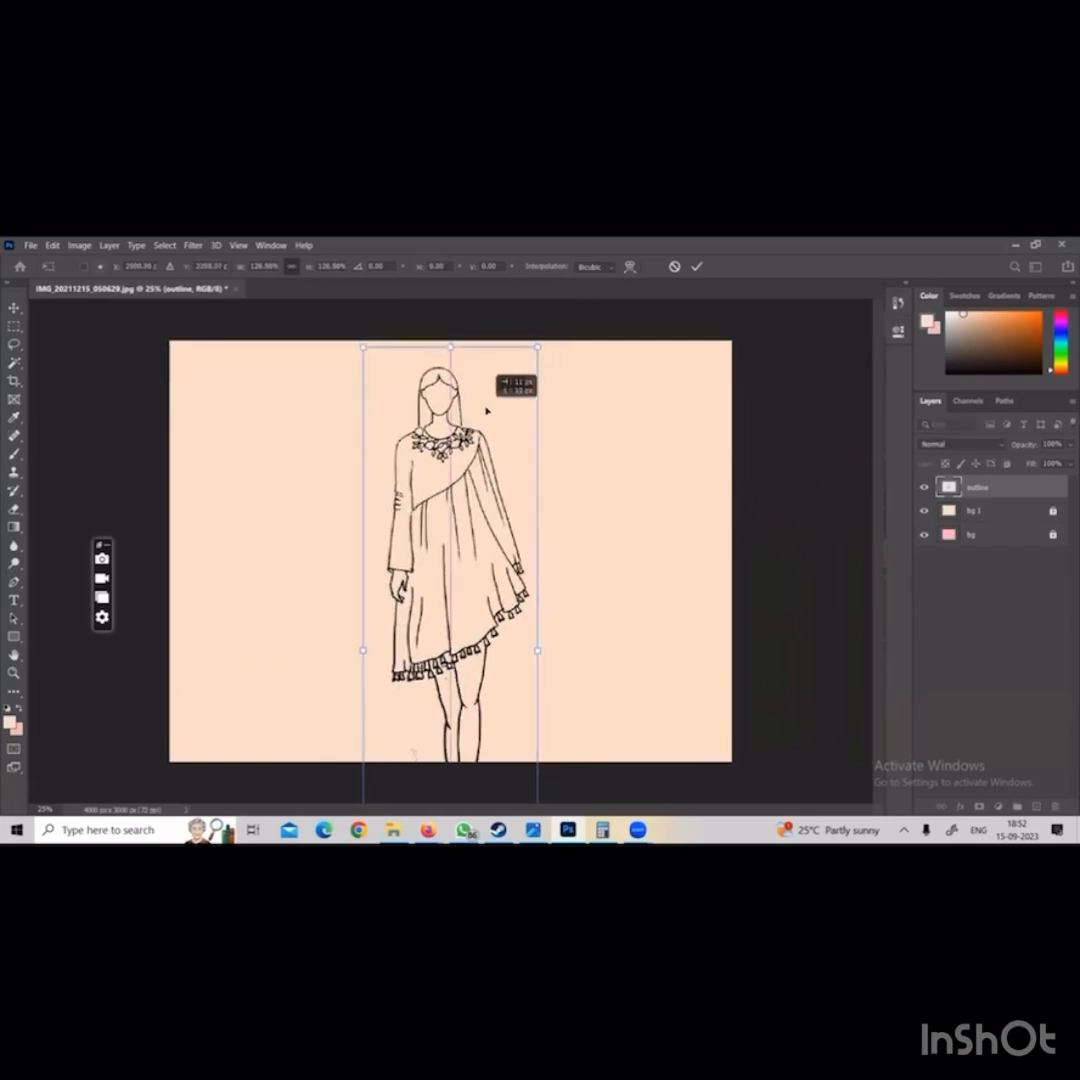
key("Return")
key("w")
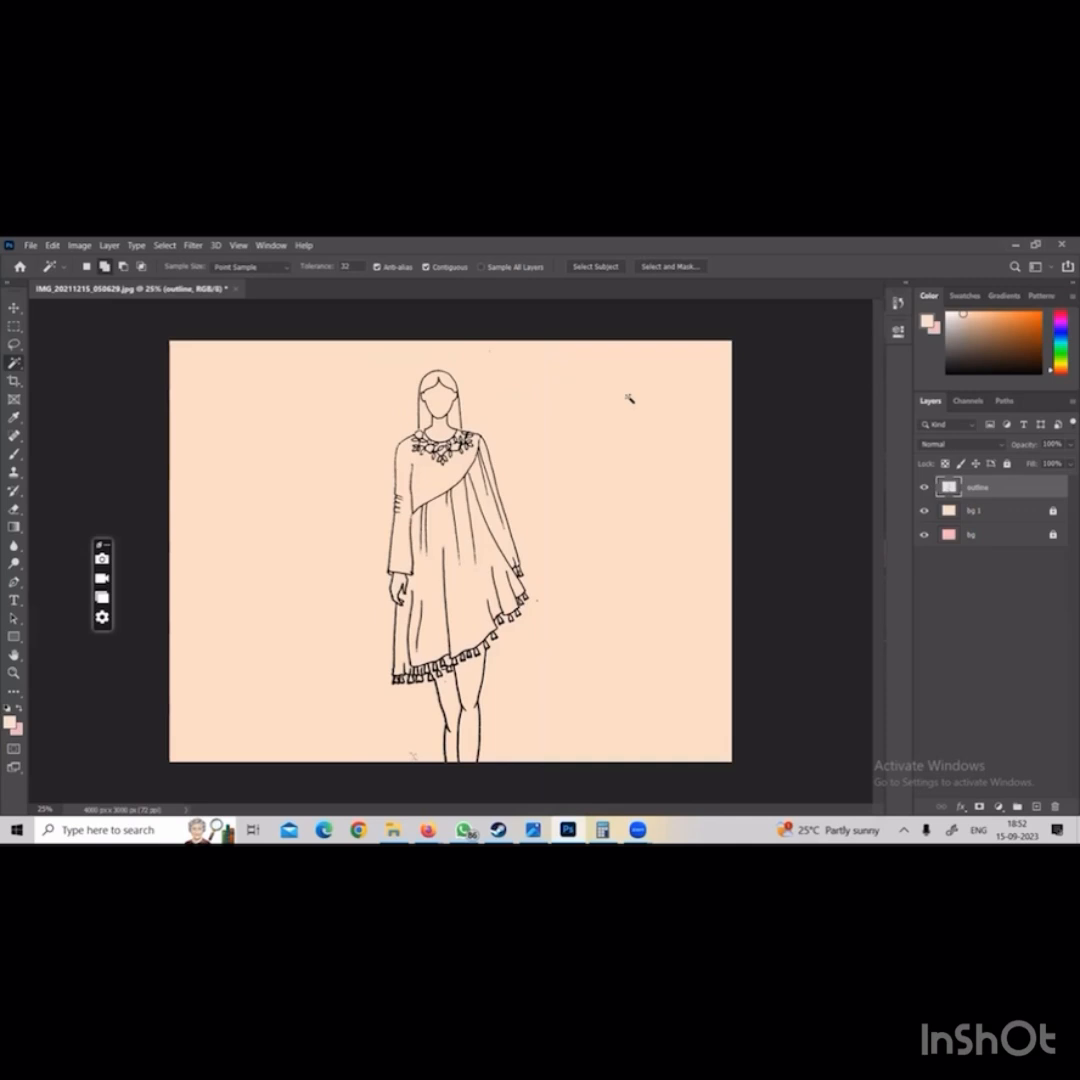
Brush a thin black wavy hair line from the right side of the head down over the shoulder
key("h")
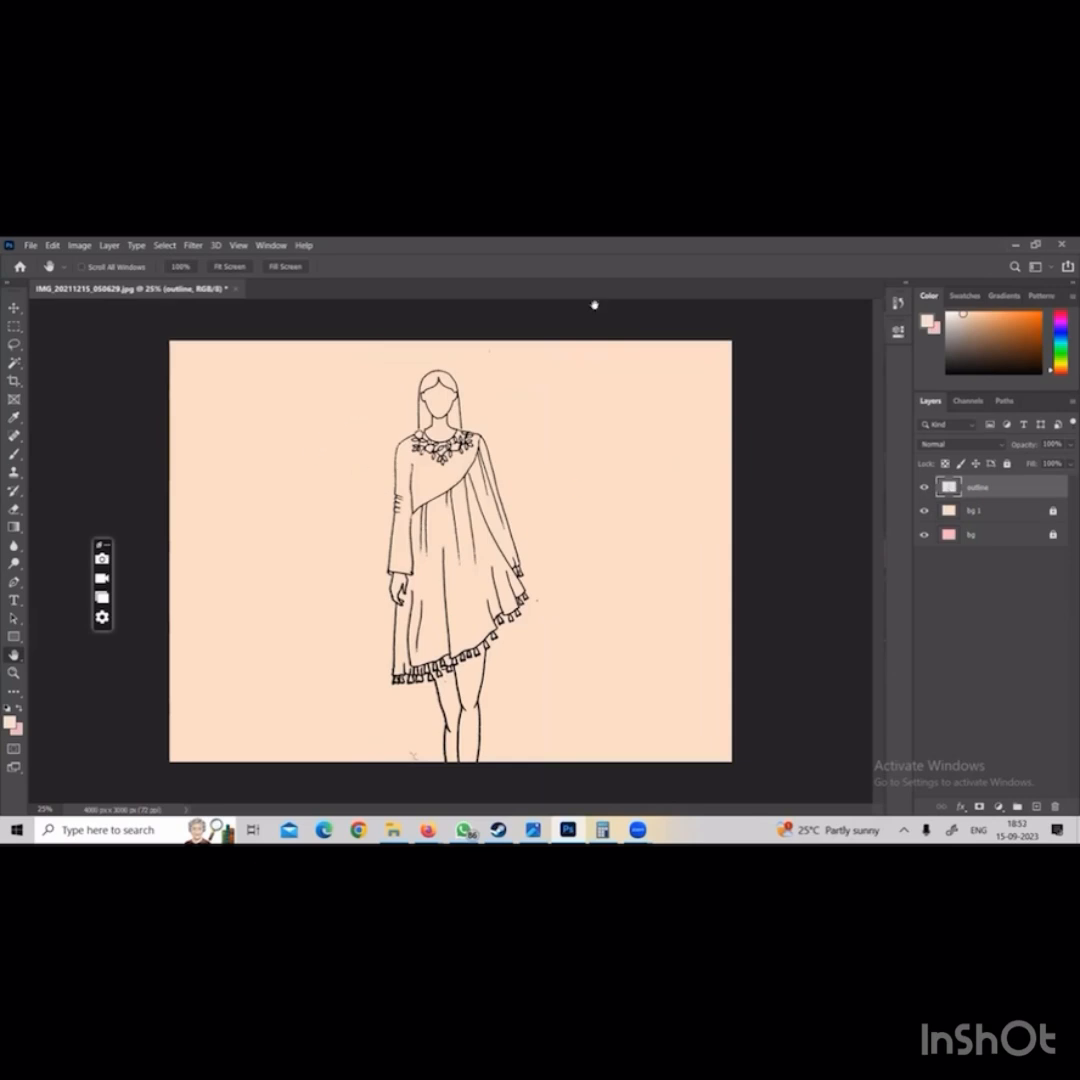
left_click_drag(430, 400, 400, 417)
mouse_move(526, 407)
left_mouse_down()
mouse_move(586, 422)
mouse_move(628, 417)
left_mouse_up()
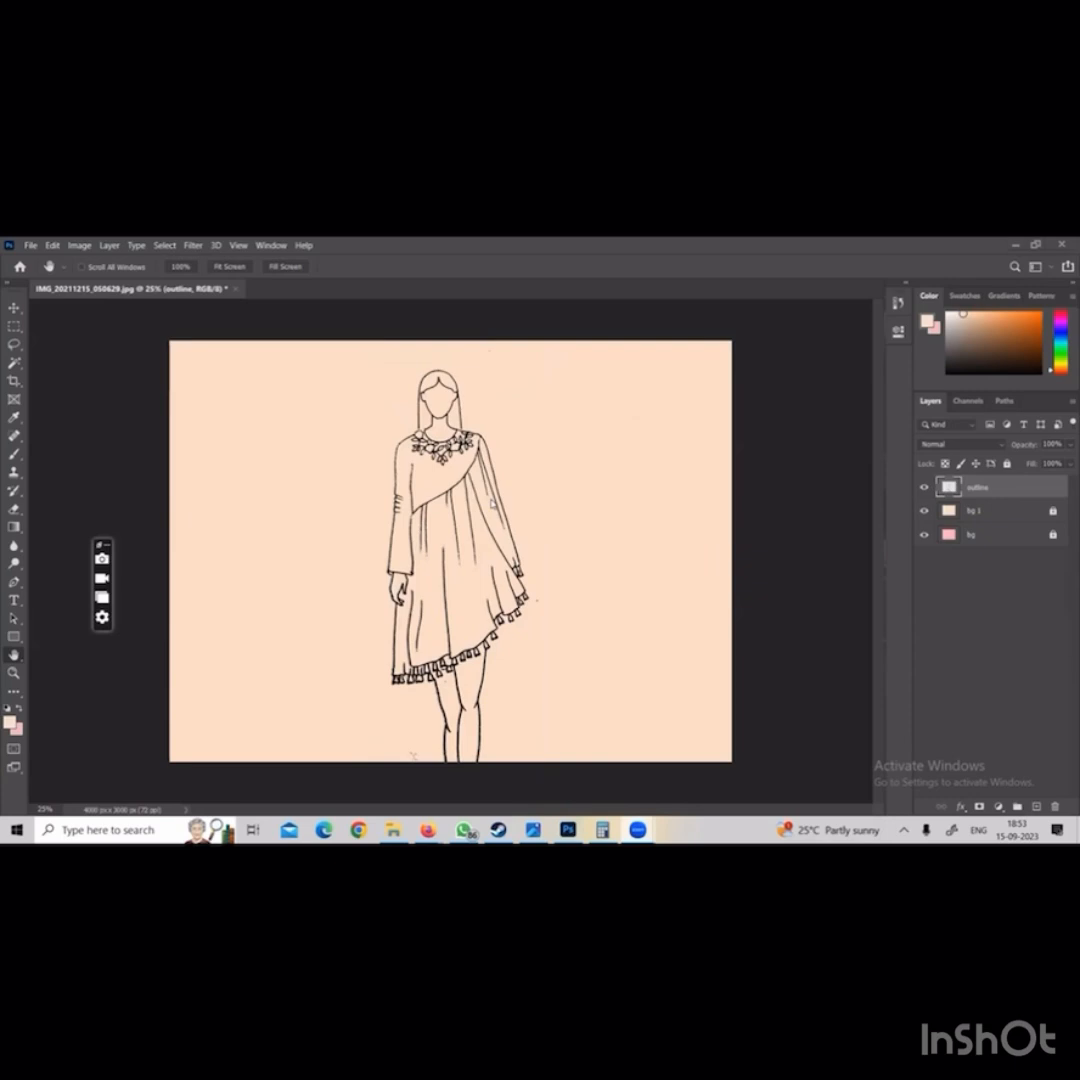
key("ctrl+plus")
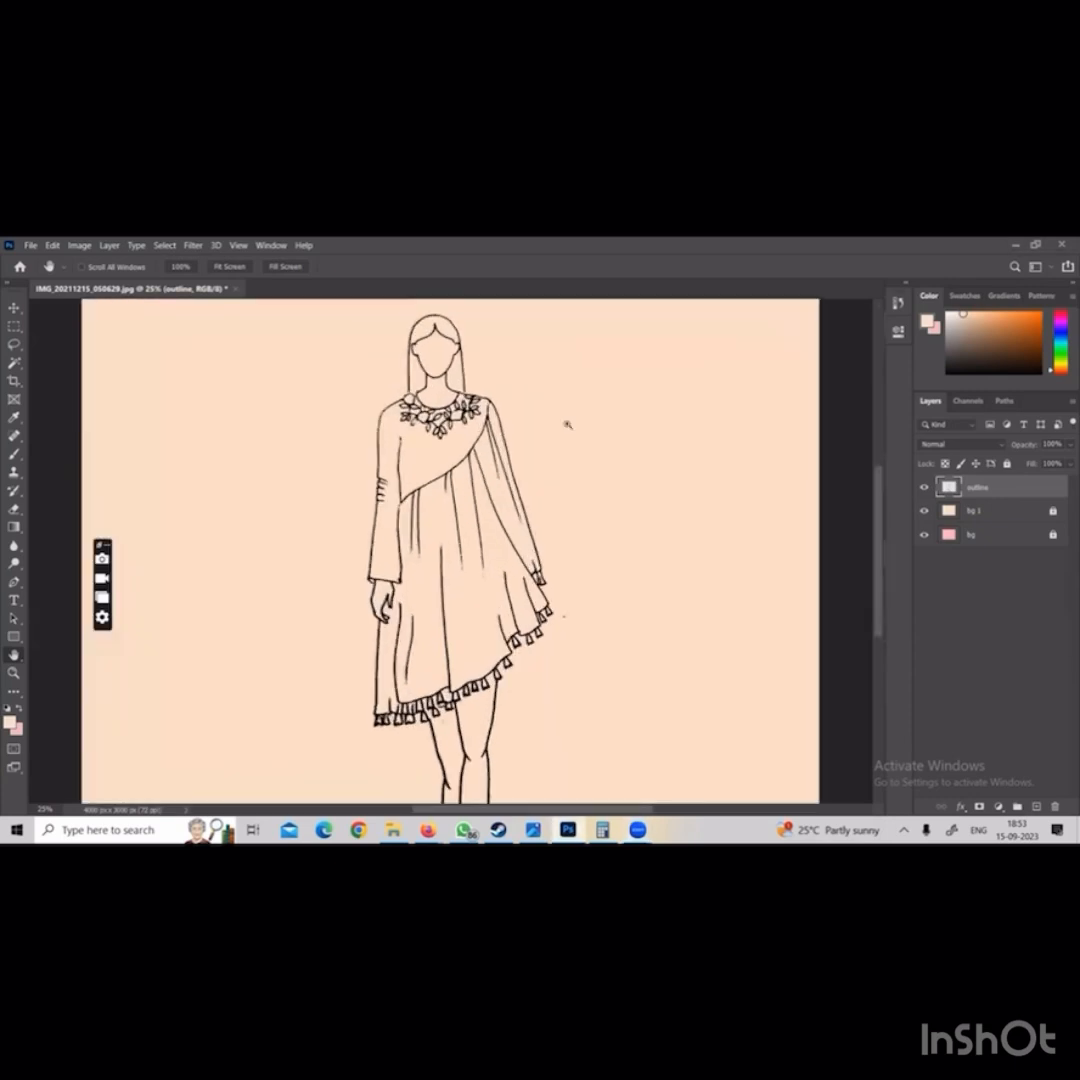
key("ctrl+plus")
key("ctrl+plus")
key("ctrl+plus")
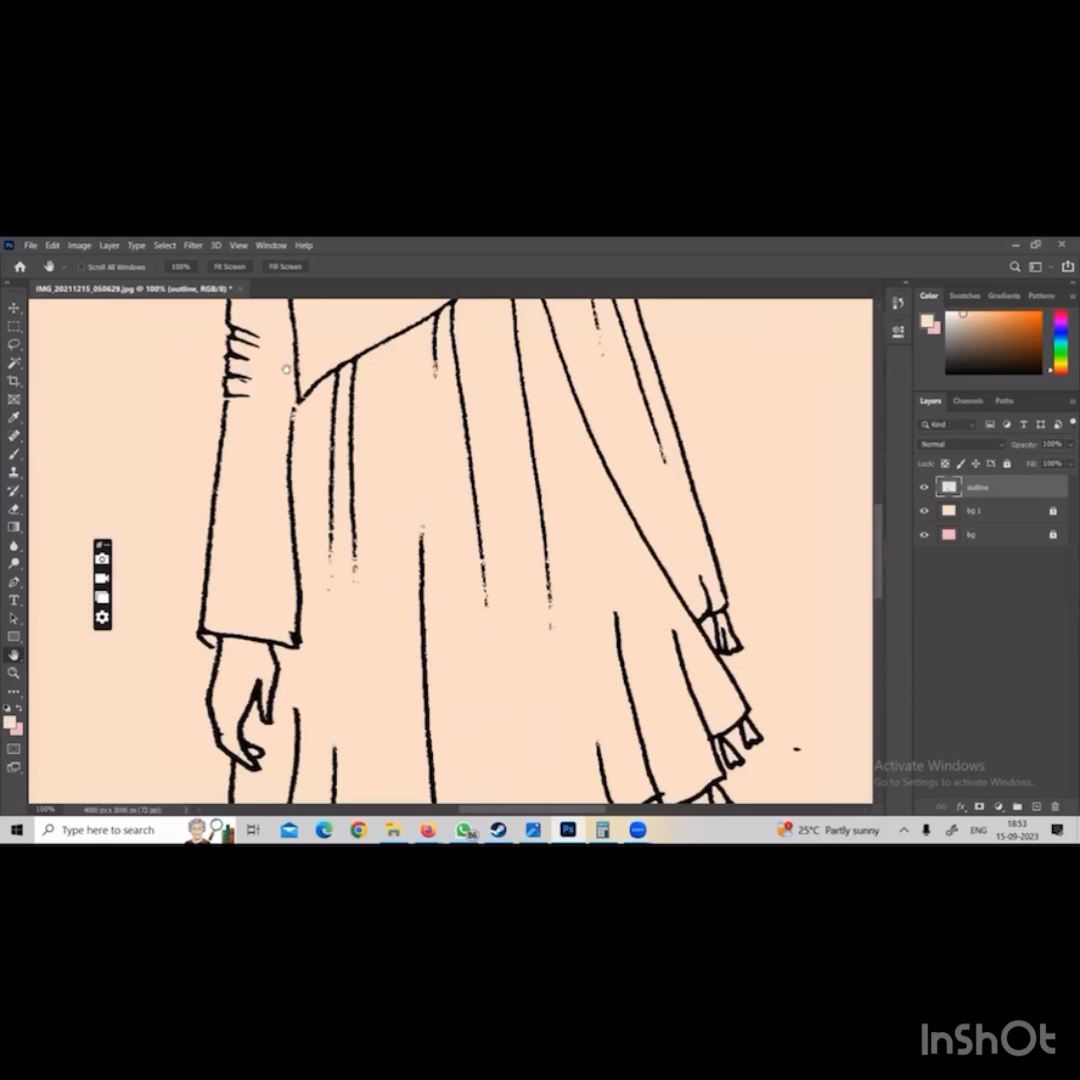
left_click_drag(420, 306, 312, 584)
key("b")
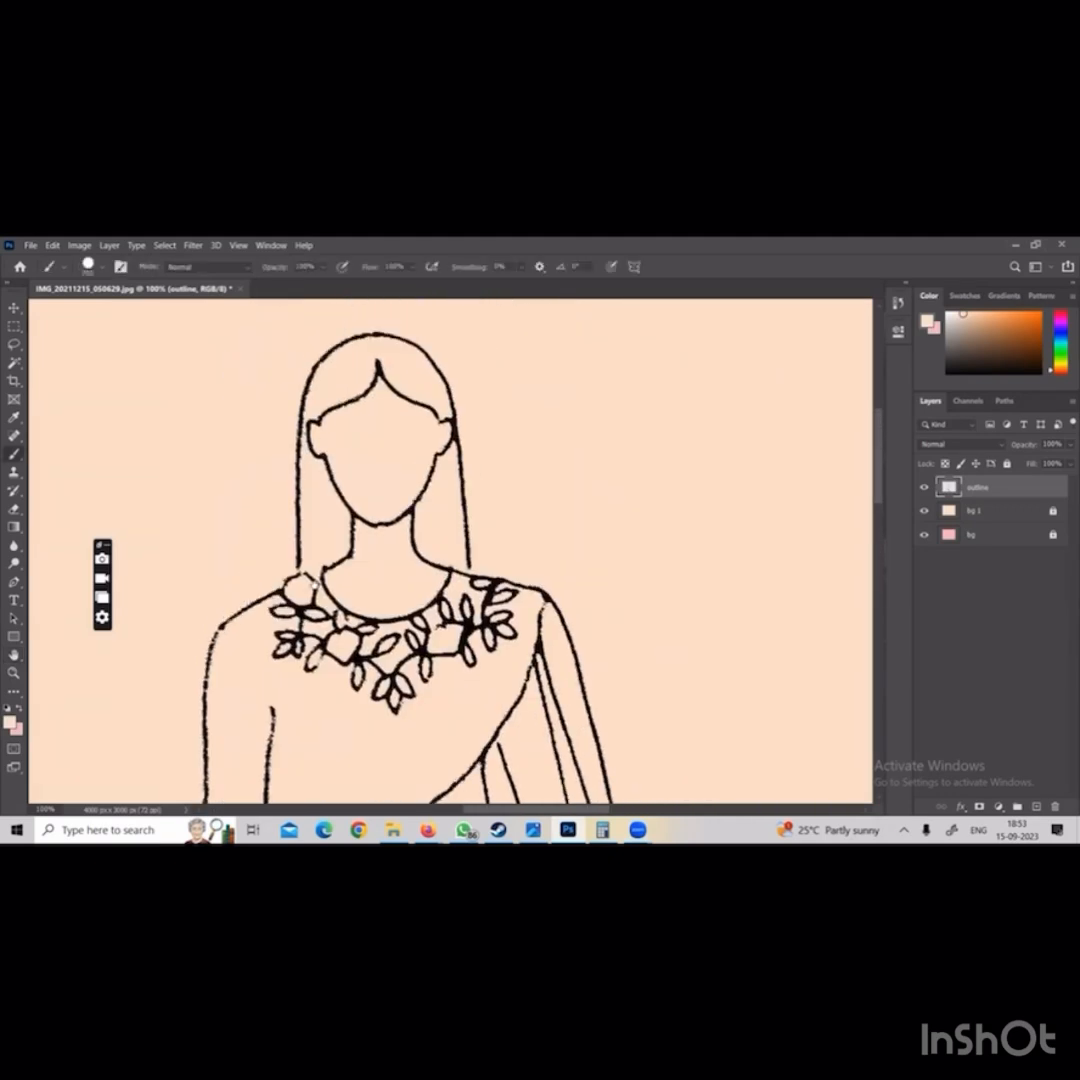
key("d")
key("bracketleft")
key("bracketleft")
key("bracketleft")
key("bracketleft")
key("bracketleft")
key("bracketleft")
key("bracketleft")
key("bracketleft")
key("bracketleft")
key("bracketleft")
key("bracketleft")
key("bracketleft")
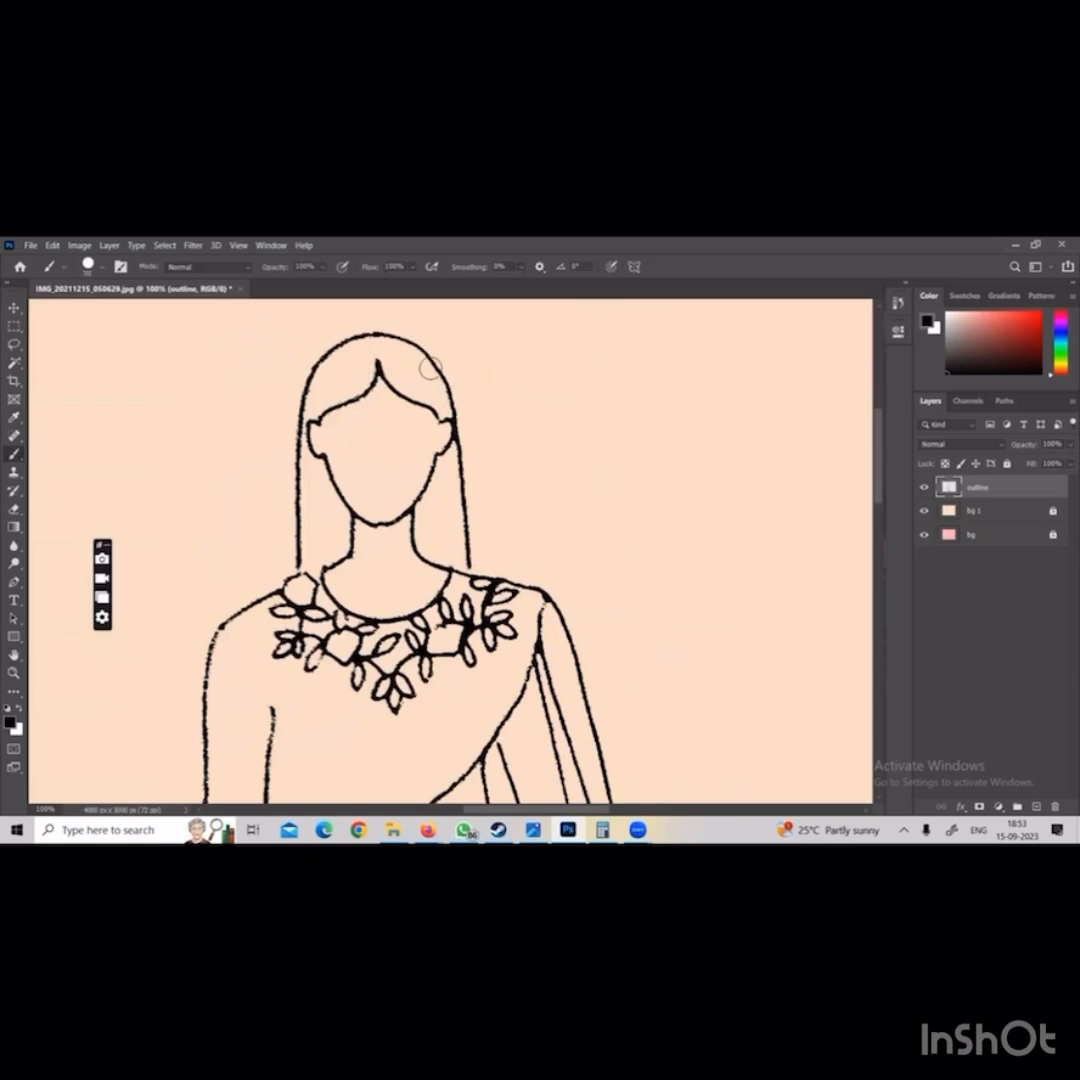
mouse_move(451, 398)
left_mouse_down()
mouse_move(575, 610)
mouse_move(585, 655)
left_mouse_up()
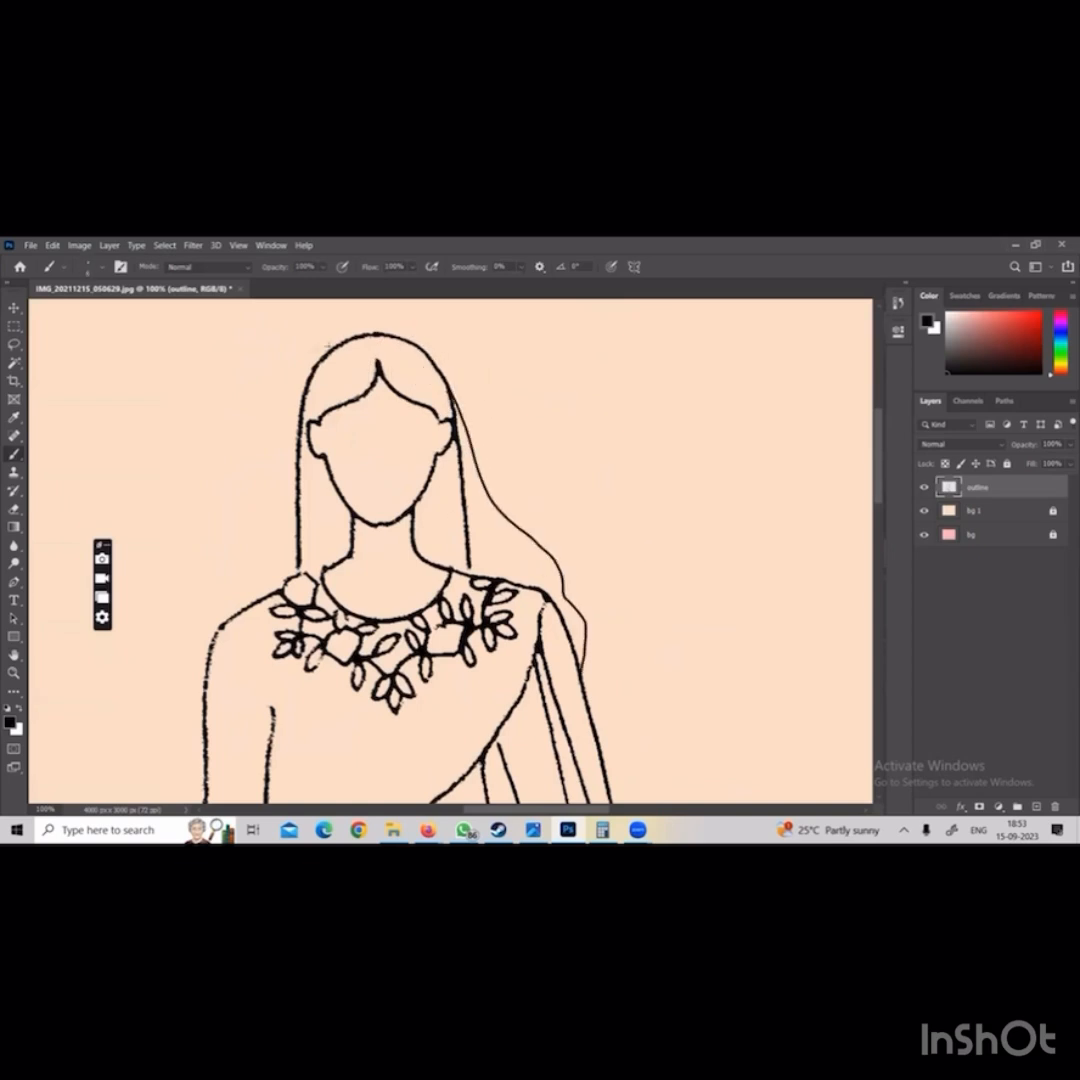
Brush a matching wavy hair line from the left side of the head down to the upper arm
mouse_move(328, 345)
left_mouse_down()
mouse_move(243, 525)
mouse_move(181, 604)
left_mouse_up()
key("ctrl+z")
mouse_move(326, 345)
left_mouse_down()
mouse_move(280, 500)
mouse_move(188, 705)
left_mouse_up()
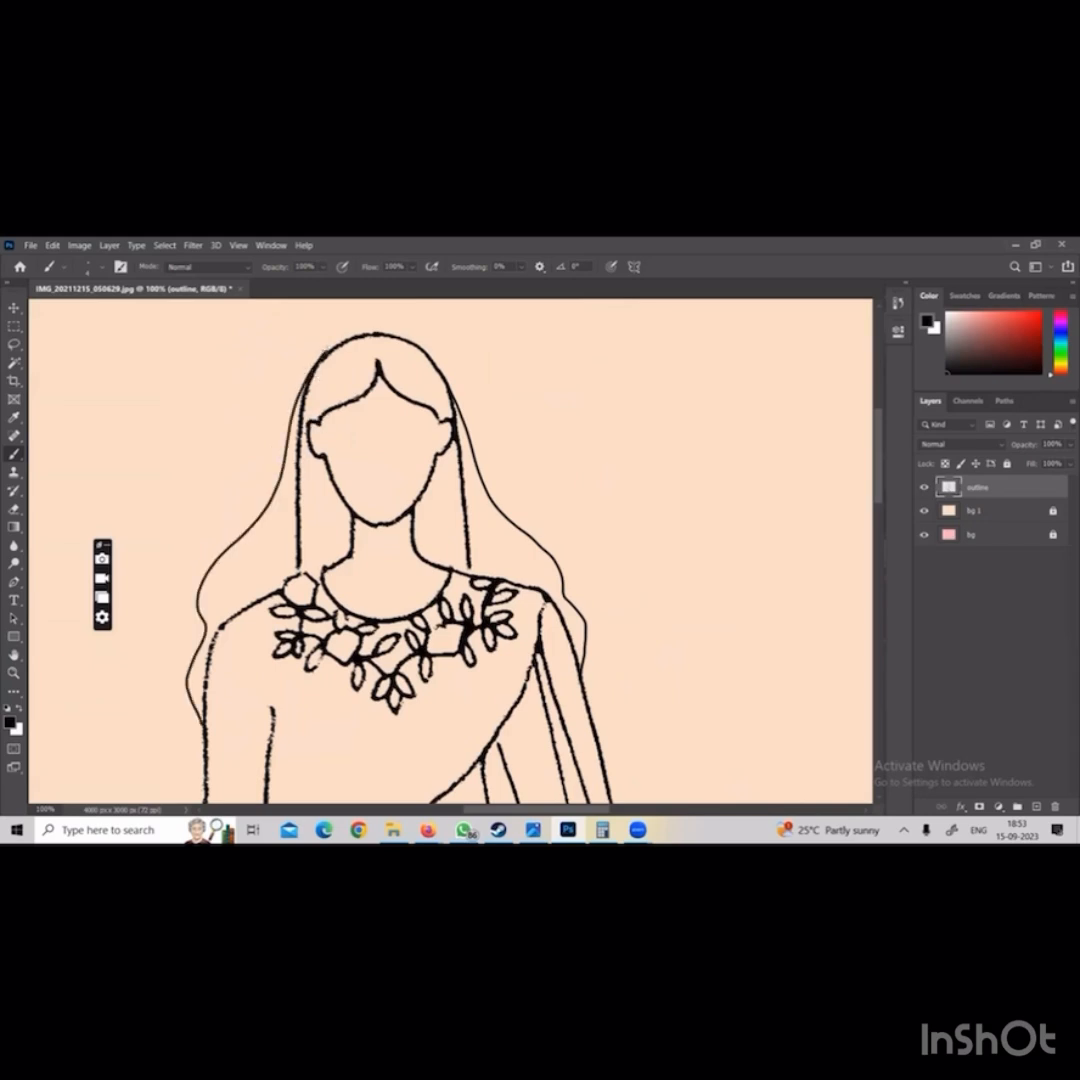
Erase the old straight hair lines on both sides of the face with a small eraser
key("e")
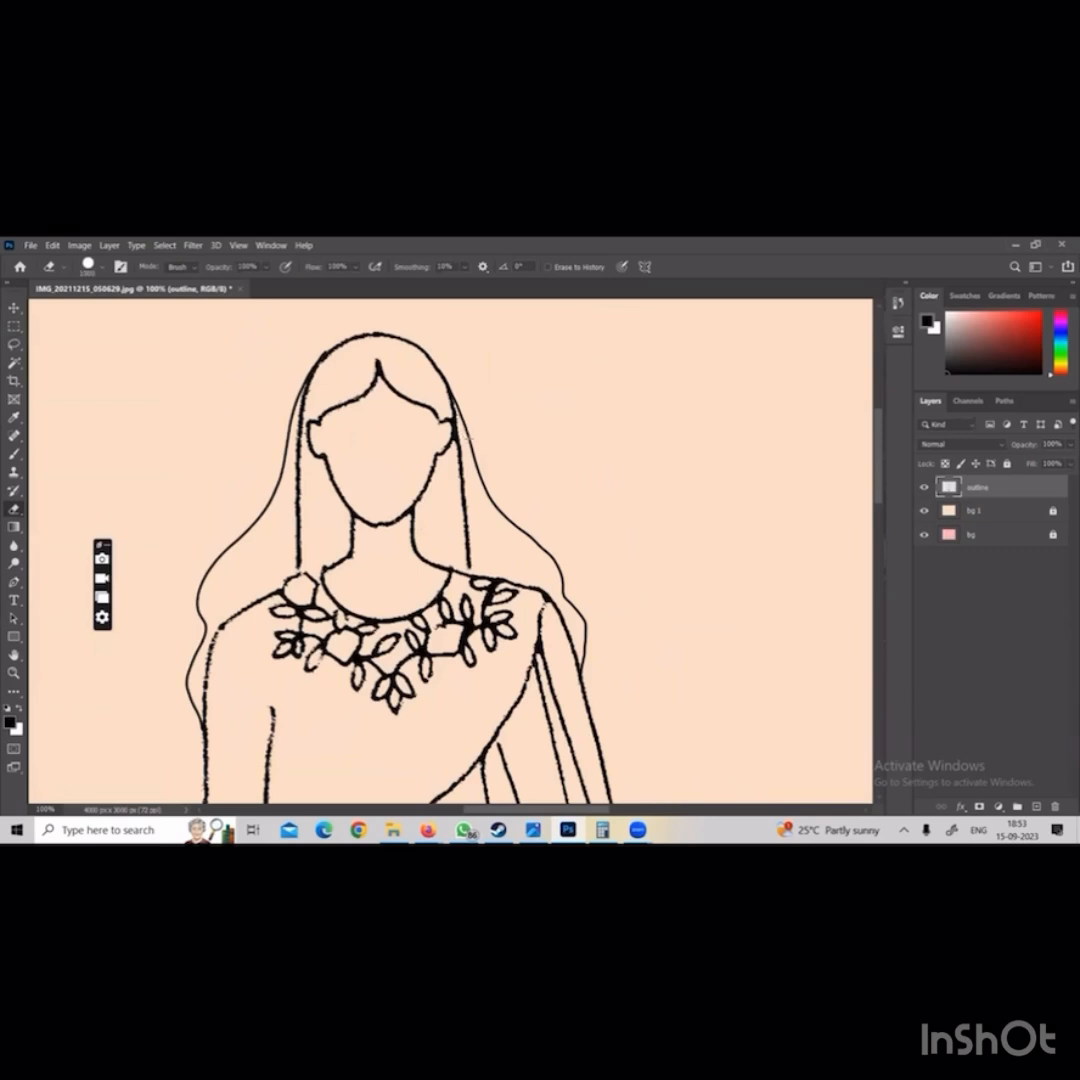
key("[")
key("[")
key("[")
key("[")
left_click_drag(460, 446, 470, 570)
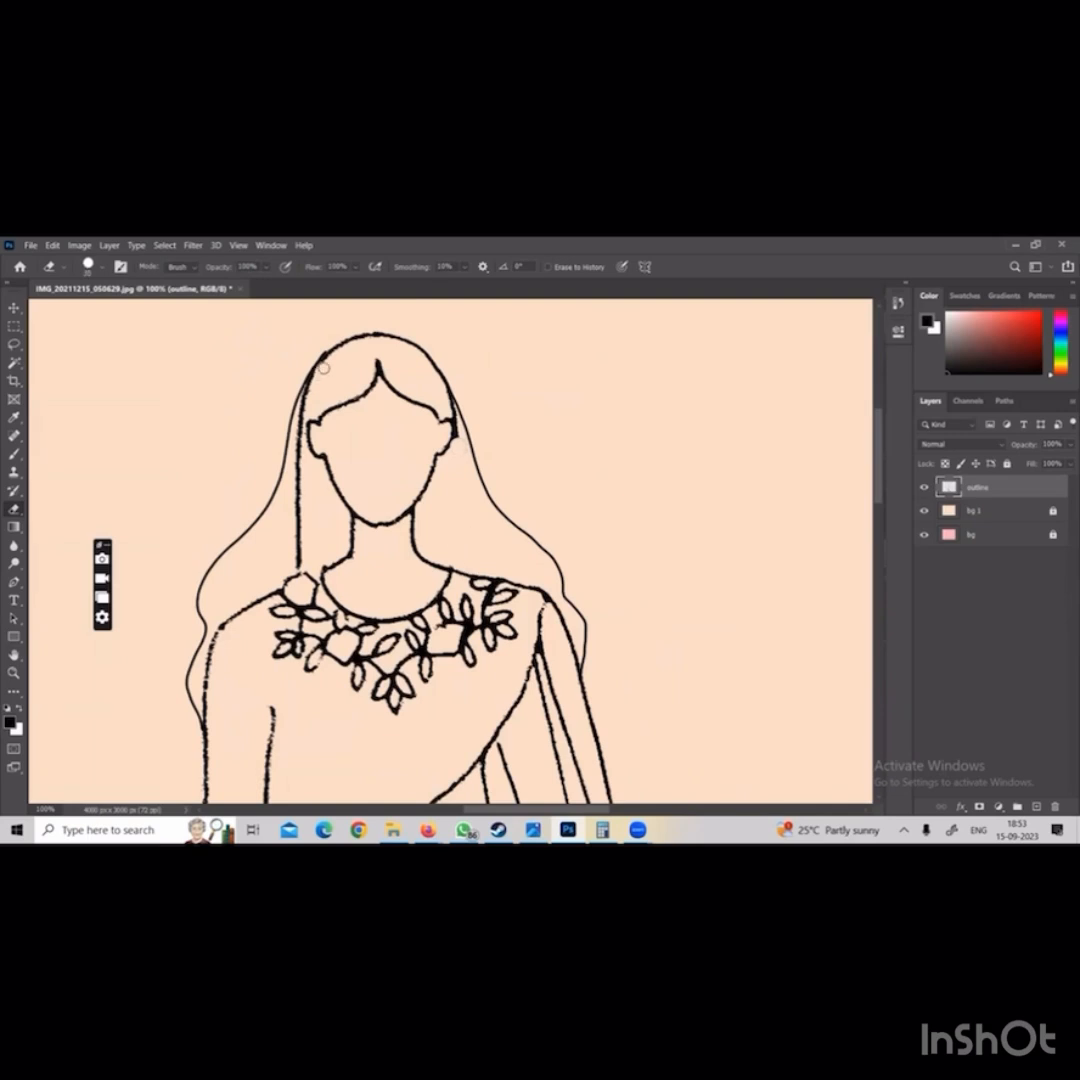
mouse_move(323, 368)
left_mouse_down()
mouse_move(302, 410)
mouse_move(296, 570)
left_mouse_up()
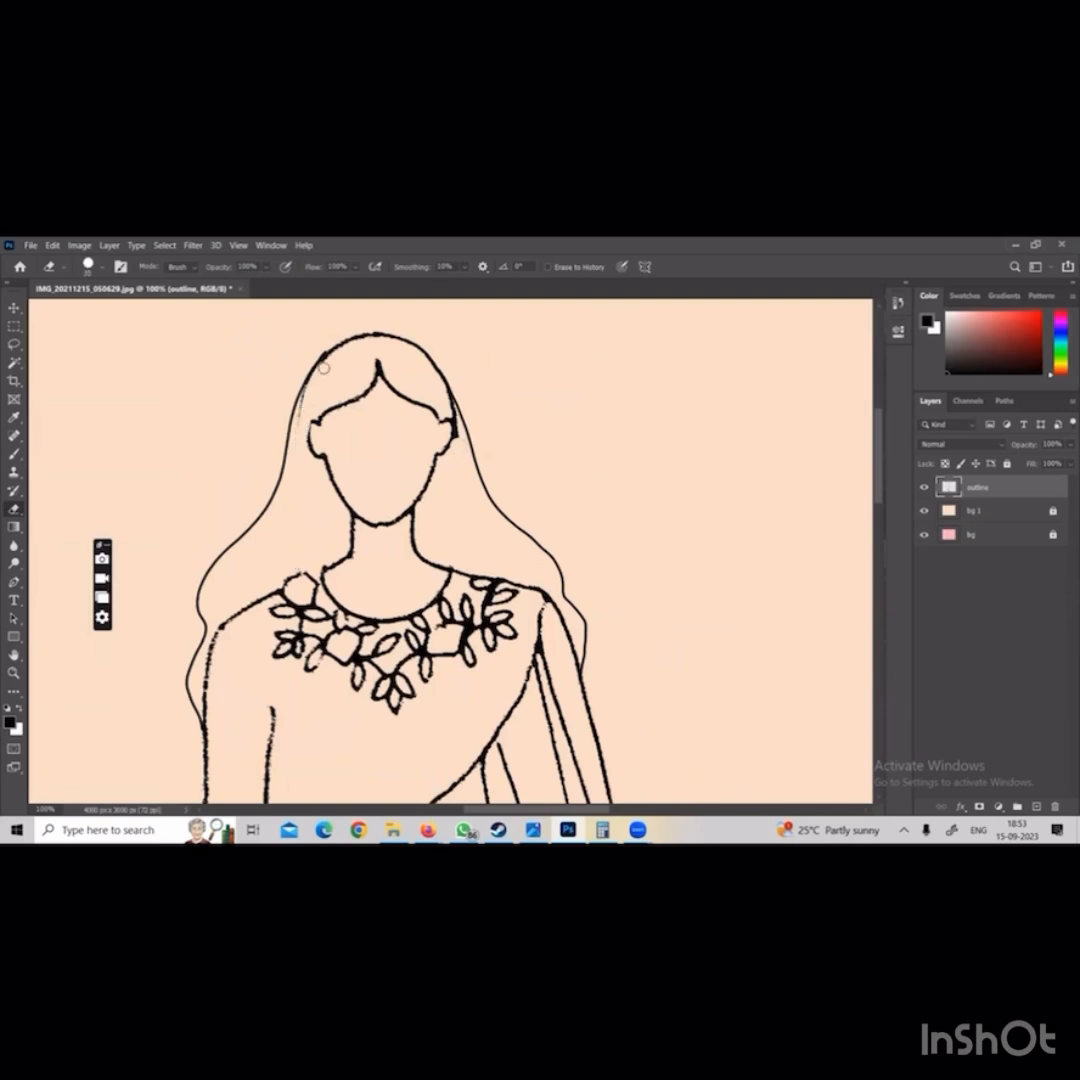
left_click_drag(305, 384, 302, 399)
Brush a thin scalloped underskirt hem across the legs just below the dress's tassel trim
key("space")
left_click_drag(514, 740, 515, 388)
scroll(529, 618, "down", 10)
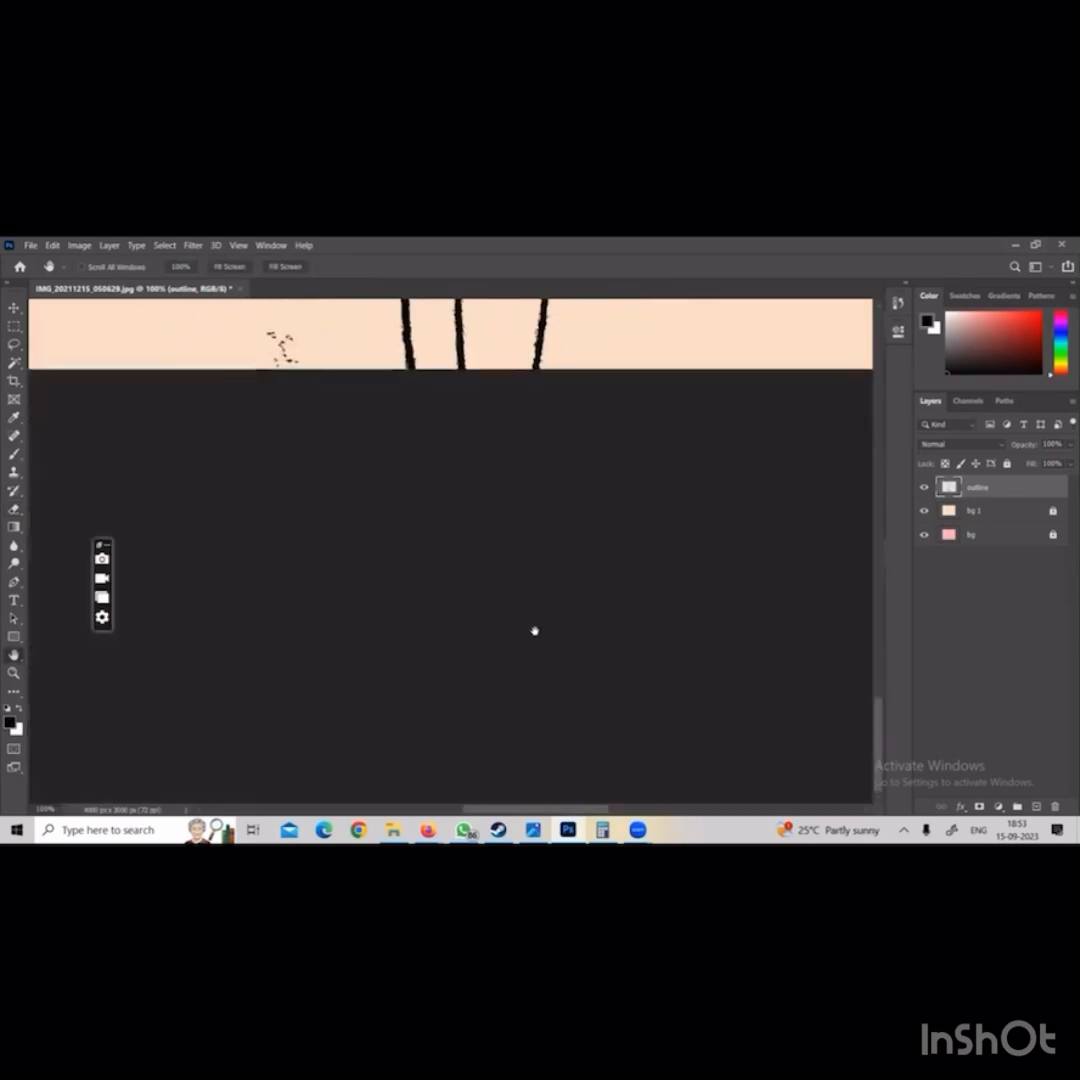
scroll(535, 632, "up", 6)
left_click_drag(537, 626, 504, 681)
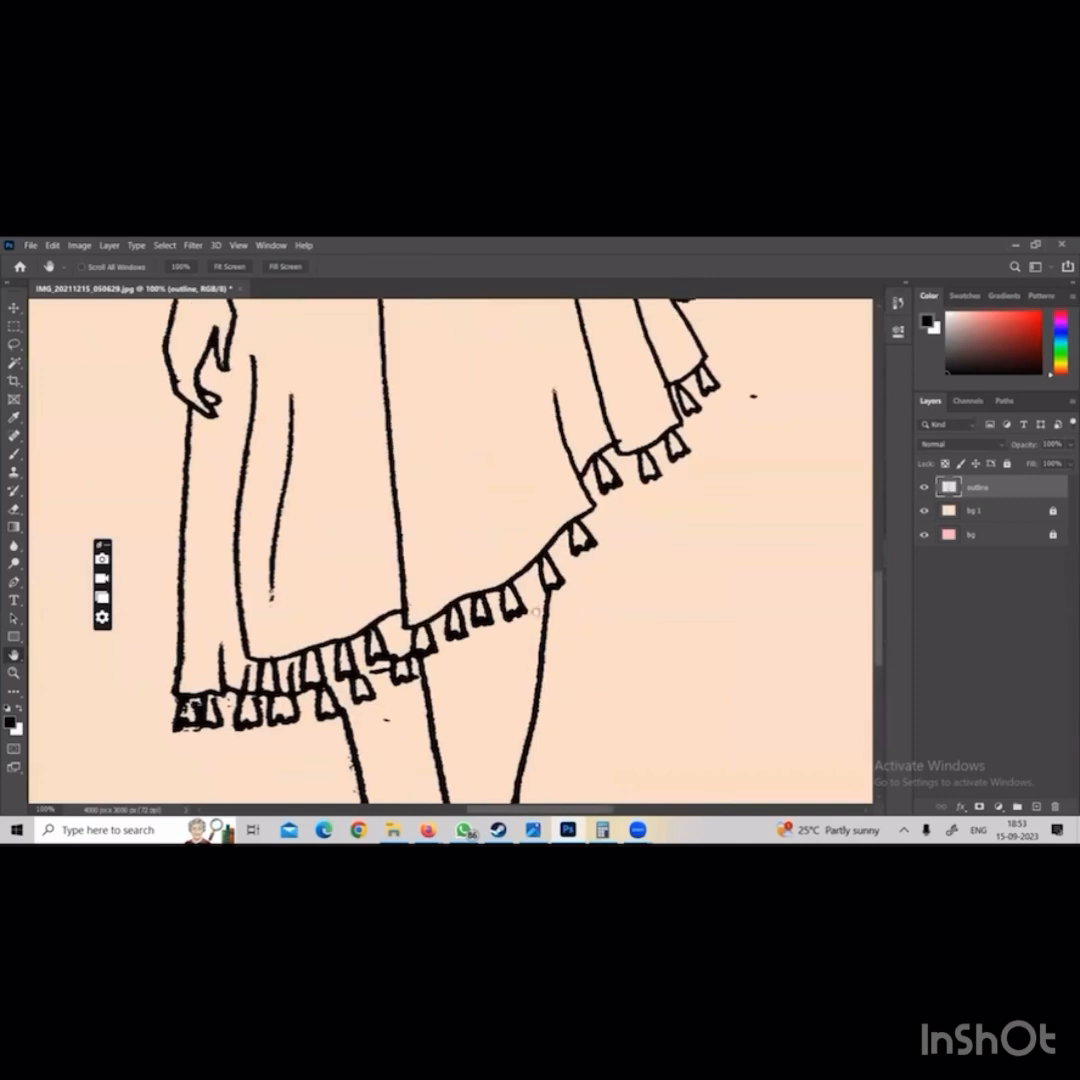
key("b")
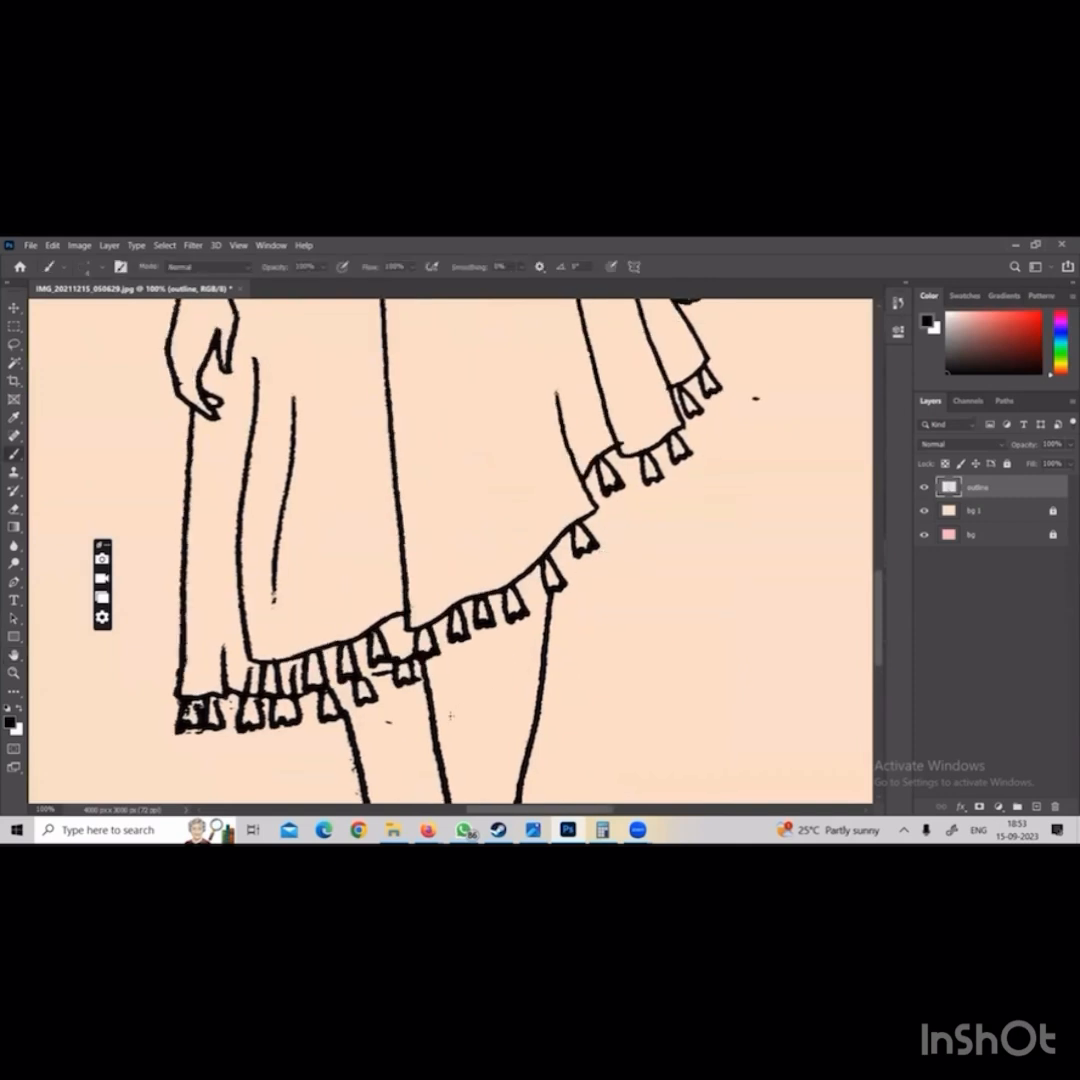
mouse_move(437, 720)
left_mouse_down()
mouse_move(540, 668)
mouse_move(515, 652)
mouse_move(540, 636)
mouse_move(490, 657)
mouse_move(582, 618)
mouse_move(548, 662)
left_mouse_up()
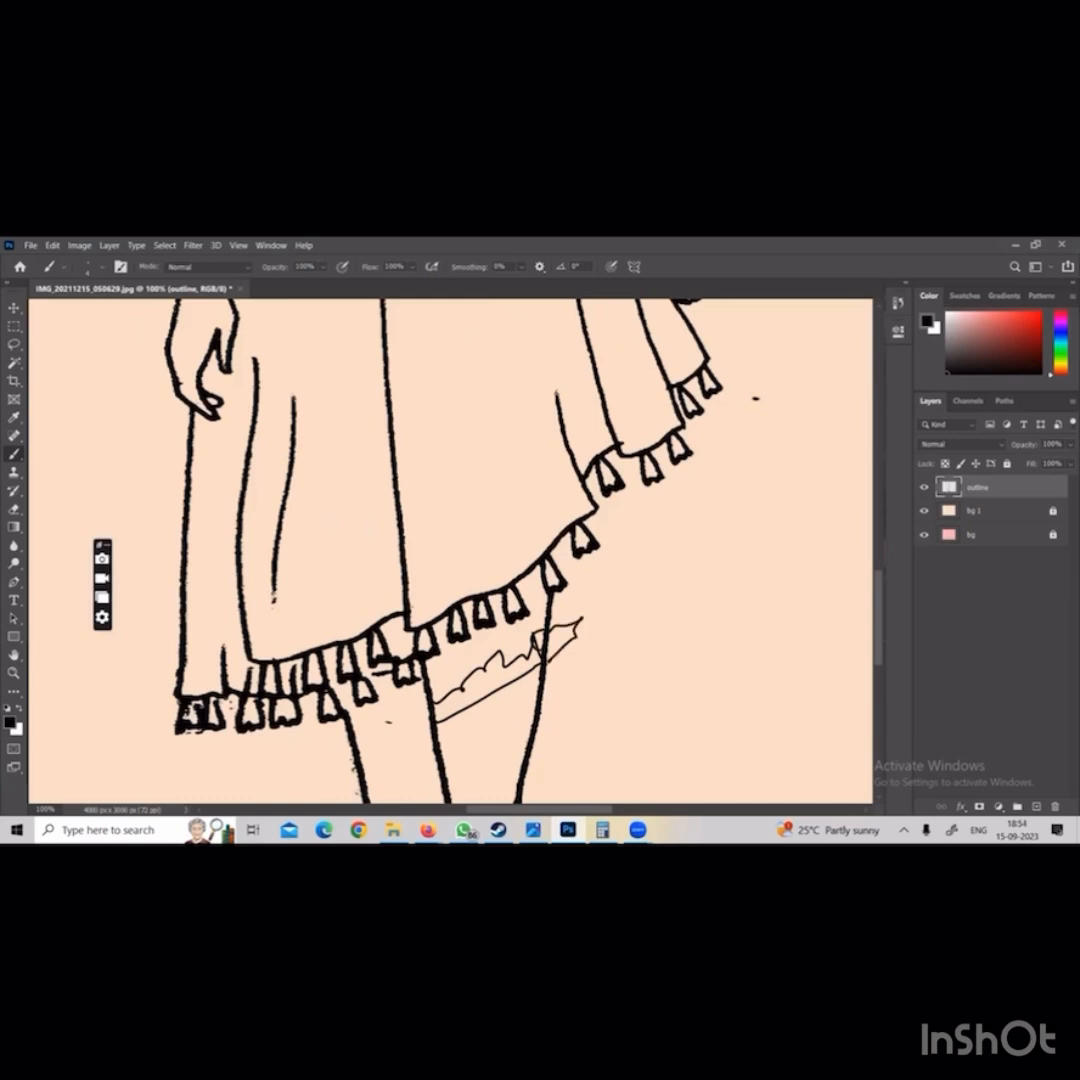
mouse_move(441, 731)
left_mouse_down()
mouse_move(358, 791)
mouse_move(338, 769)
mouse_move(430, 725)
left_mouse_up()
Erase the parts of the leg lines that cross the new scalloped hem
key("e")
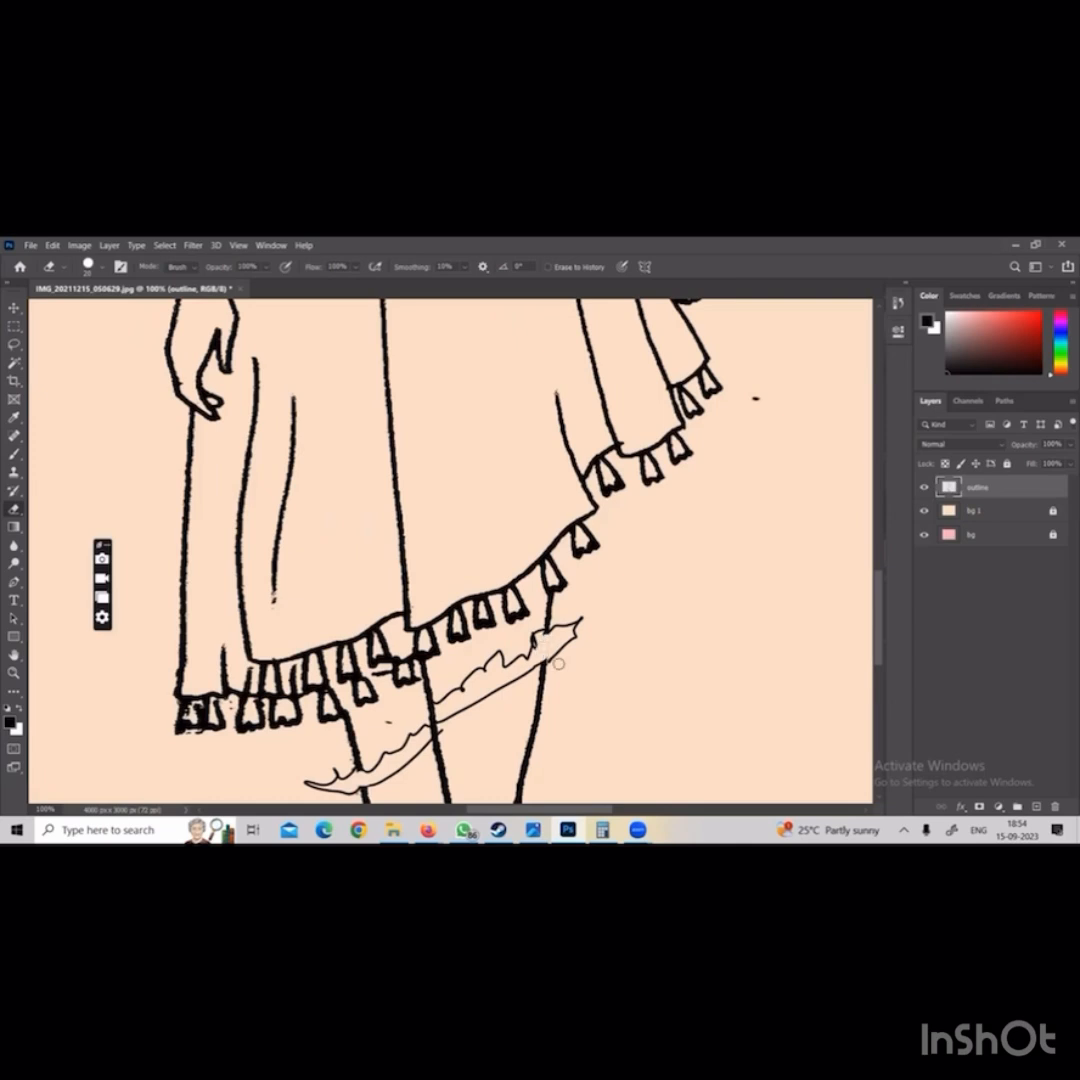
key("ctrl+minus")
key("ctrl+minus")
key("ctrl+minus")
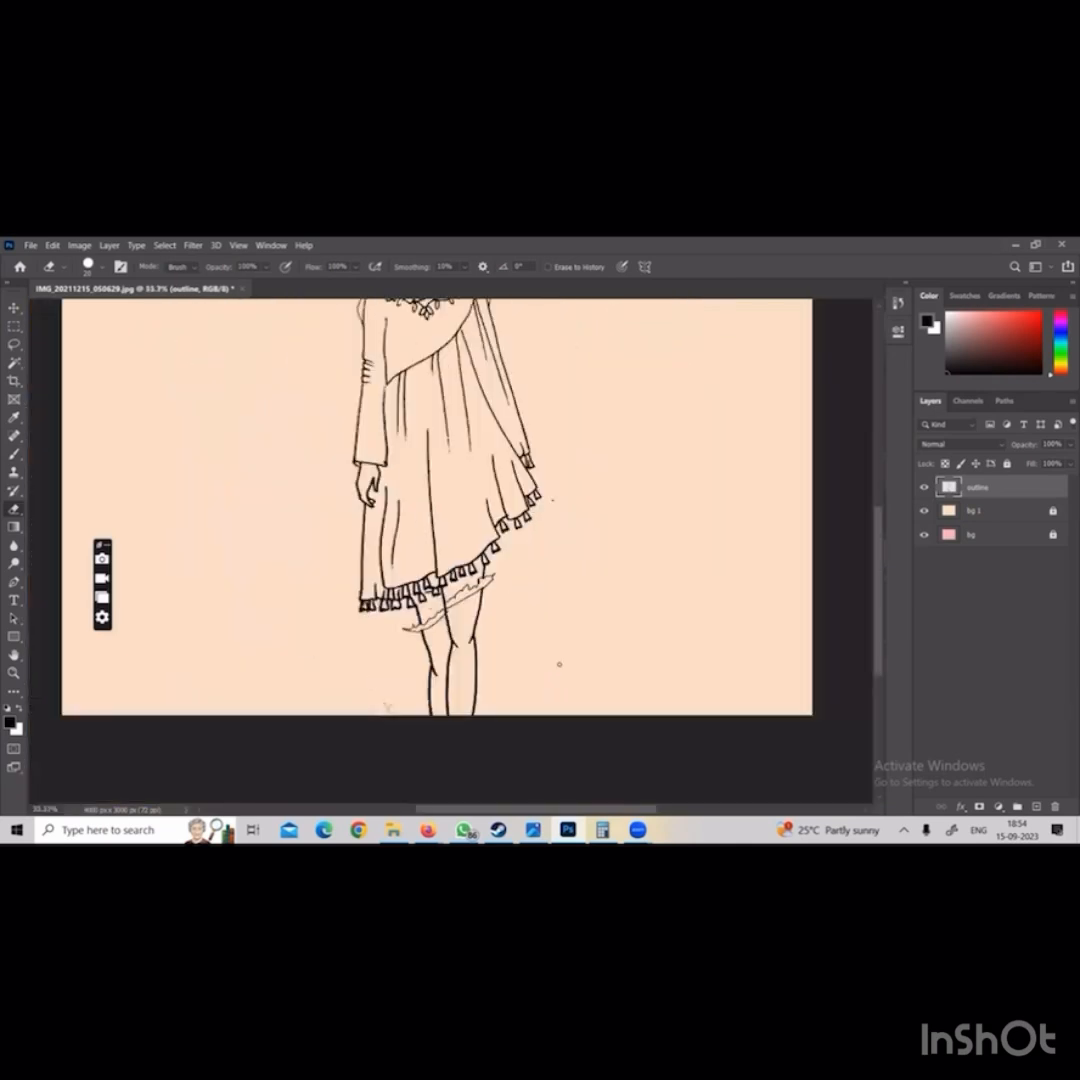
key("ctrl+minus")
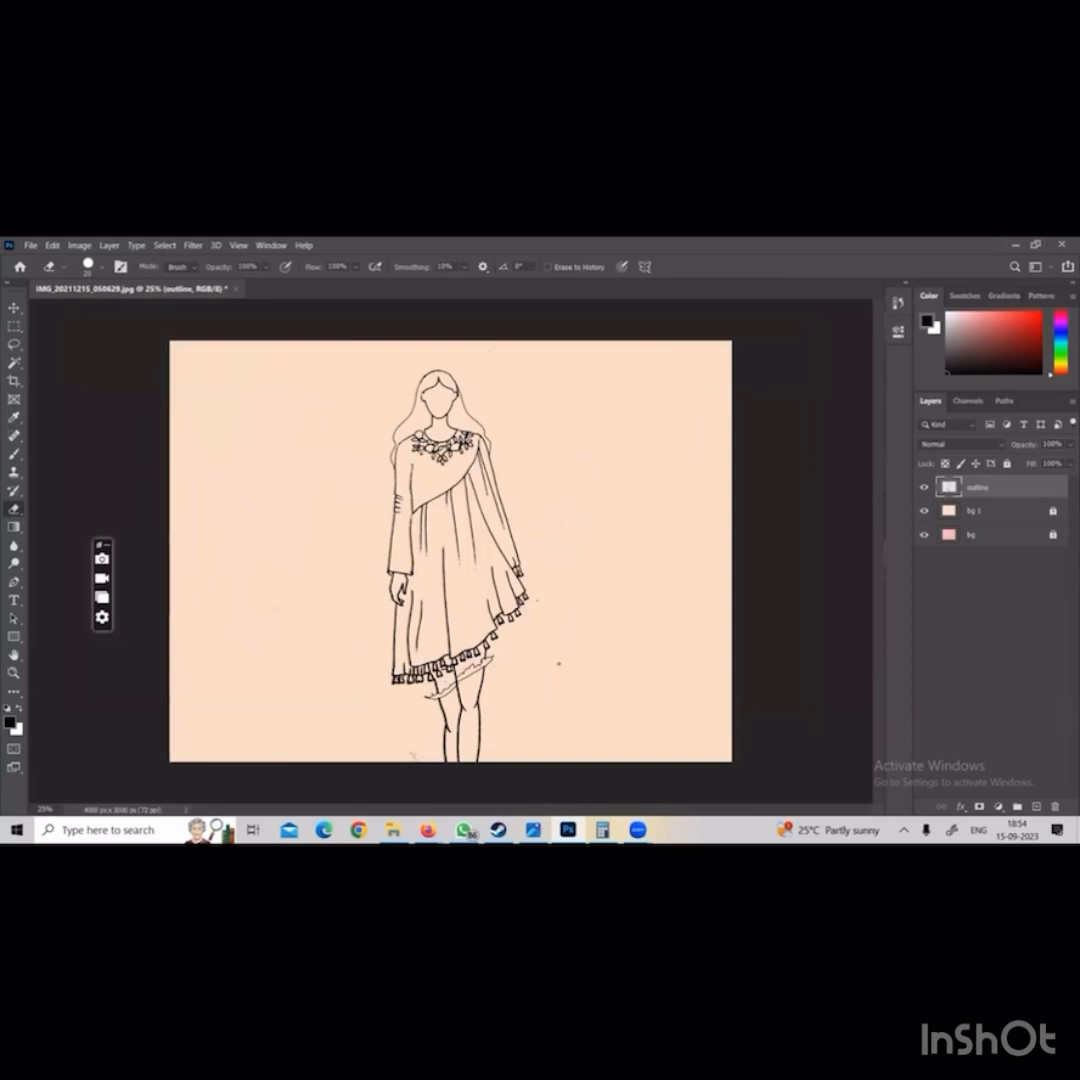
Erase the stray specks beside the lower legs near the canvas's bottom edge
key("ctrl+plus")
key("ctrl+plus")
key("ctrl+plus")
key("ctrl+plus")
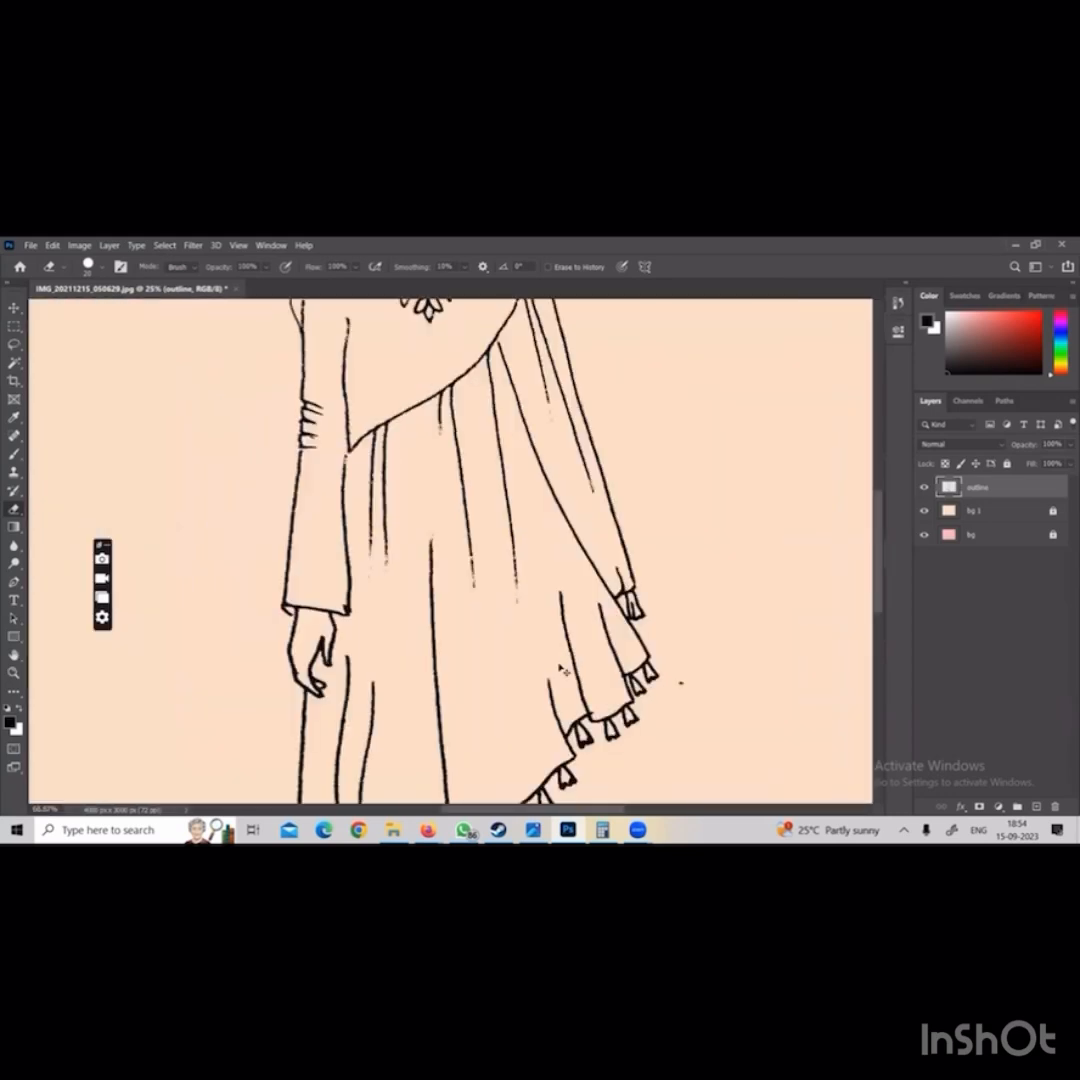
key("h")
mouse_move(514, 436)
left_mouse_down()
mouse_move(436, 714)
mouse_move(489, 530)
left_mouse_up()
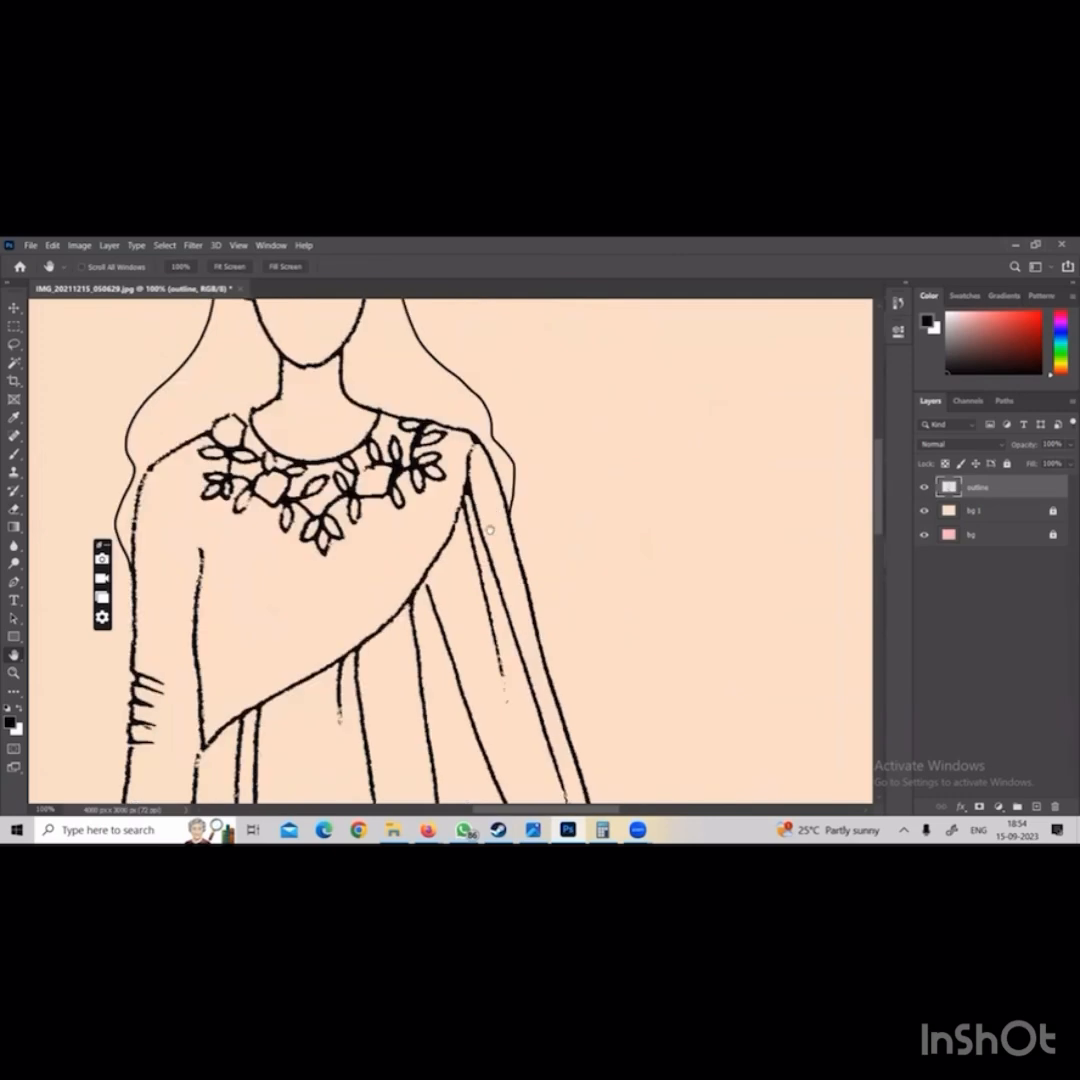
left_click_drag(388, 563, 598, 675)
left_click_drag(540, 735, 385, 365)
left_click_drag(540, 780, 366, 482)
left_click_drag(345, 755, 434, 385)
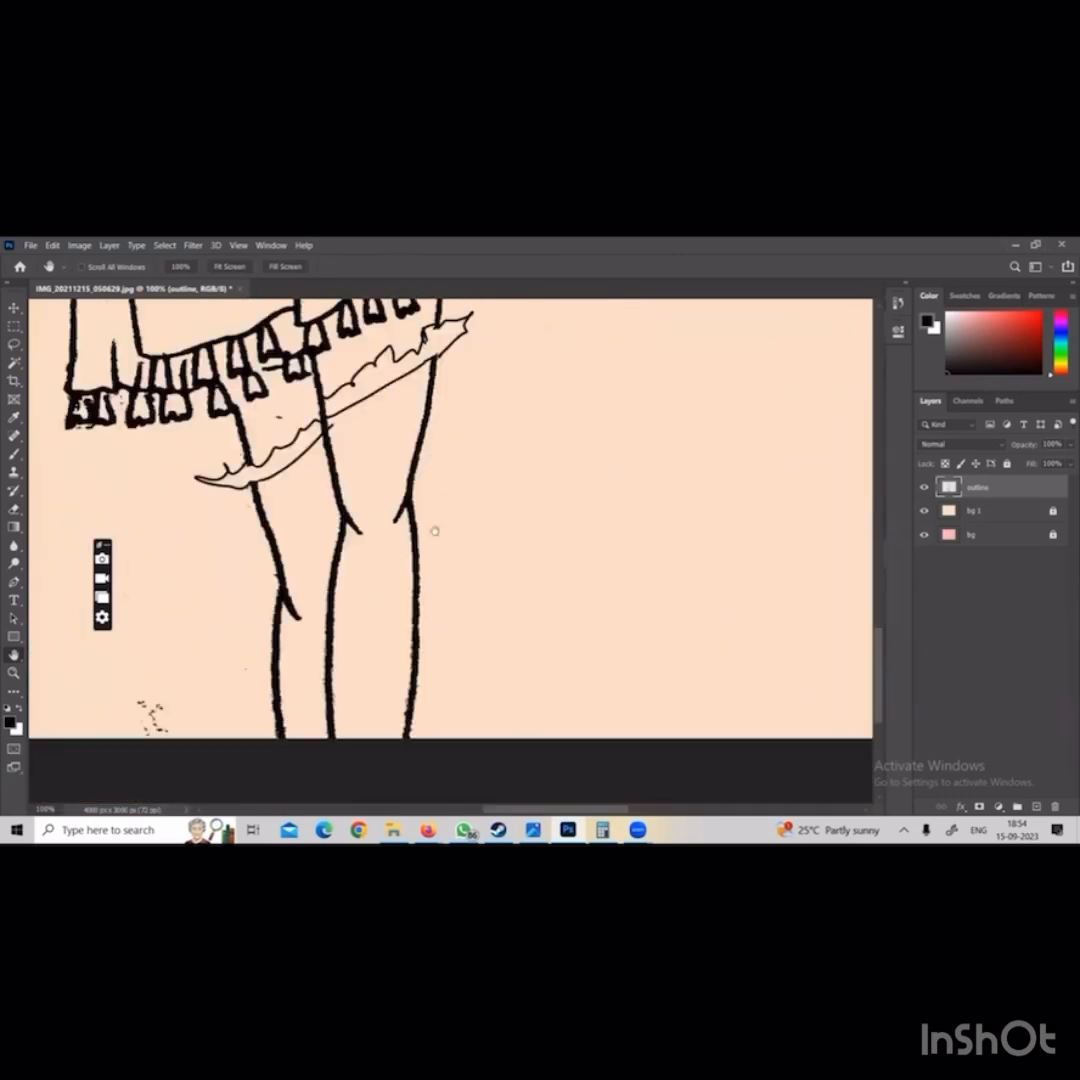
left_click_drag(270, 543, 438, 685)
left_click_drag(447, 541, 451, 482)
left_click_drag(419, 769, 418, 583)
key("e")
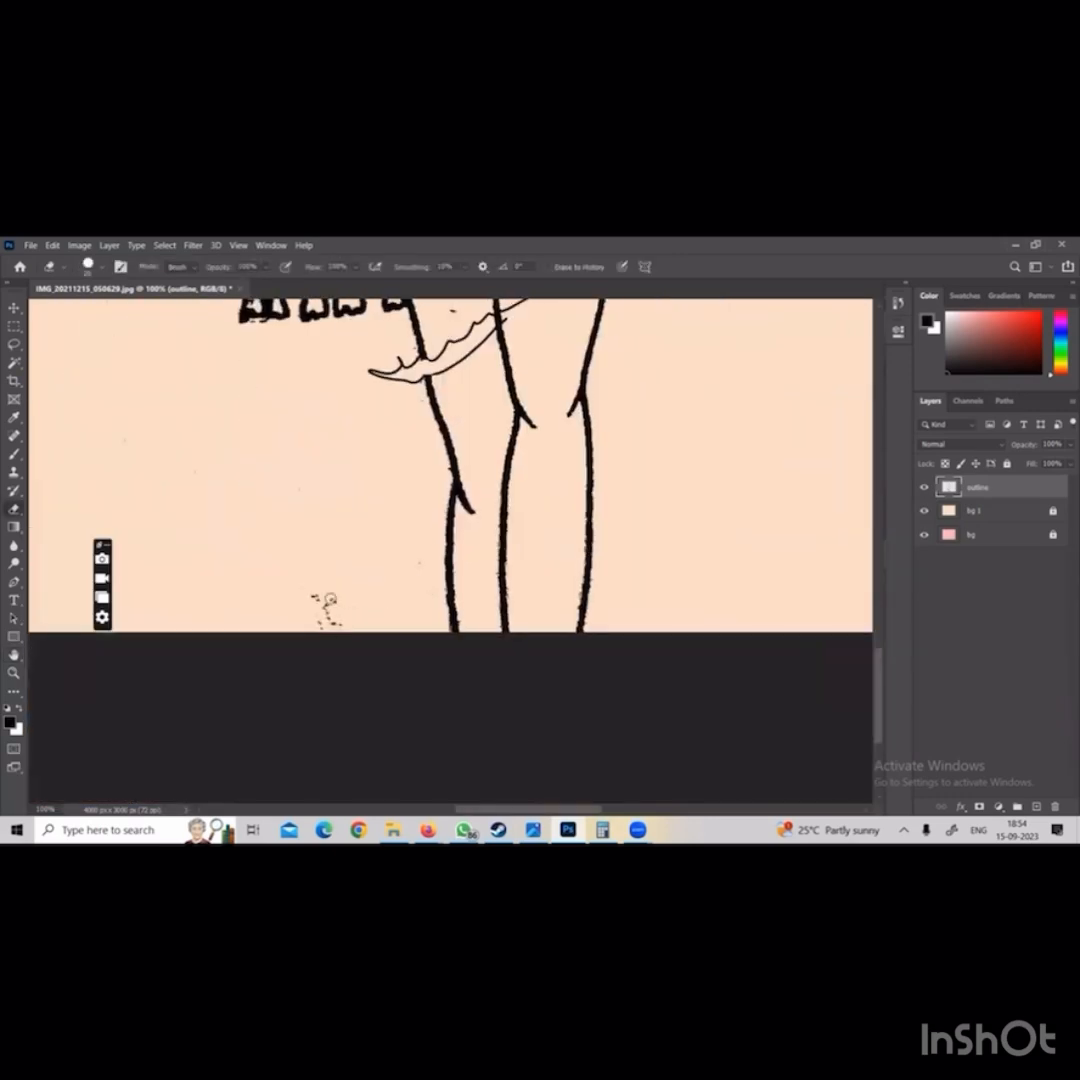
left_click_drag(330, 601, 330, 597)
Start saving the document as a Photoshop file on the computer, inside the psd final folder
key("ctrl+minus")
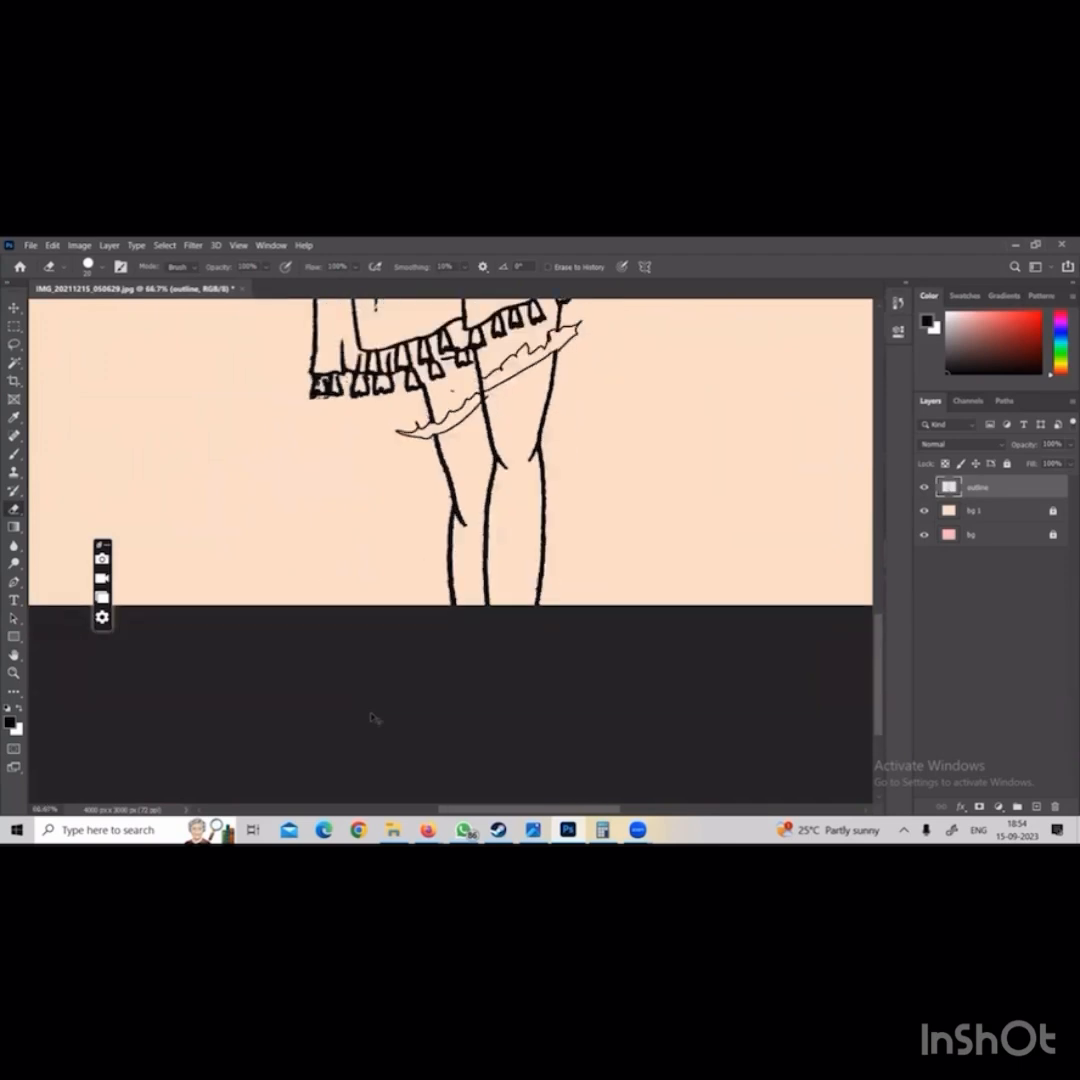
key("ctrl+minus")
key("ctrl+minus")
key("ctrl+minus")
key("ctrl+minus")
key("ctrl+plus")
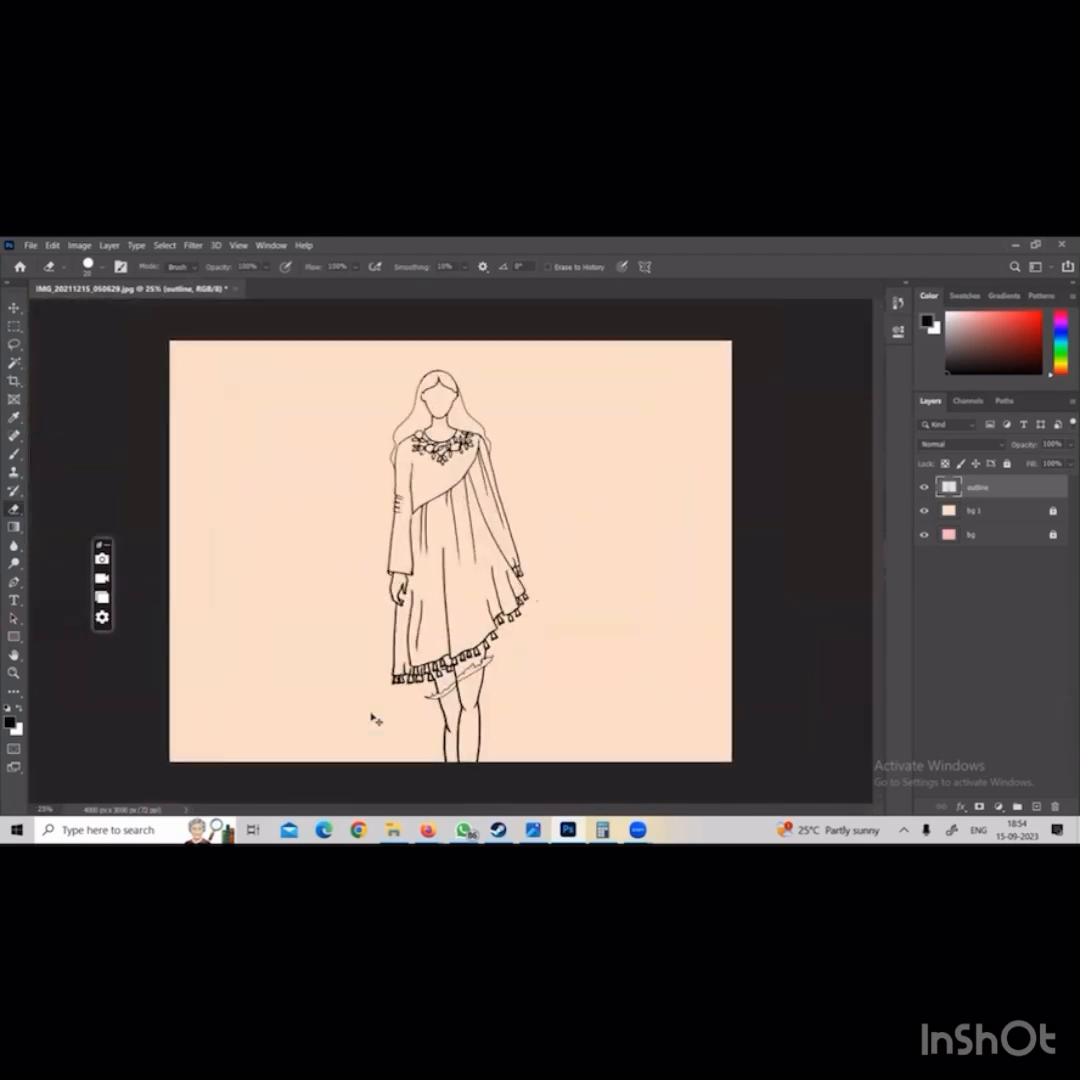
key("ctrl+minus")
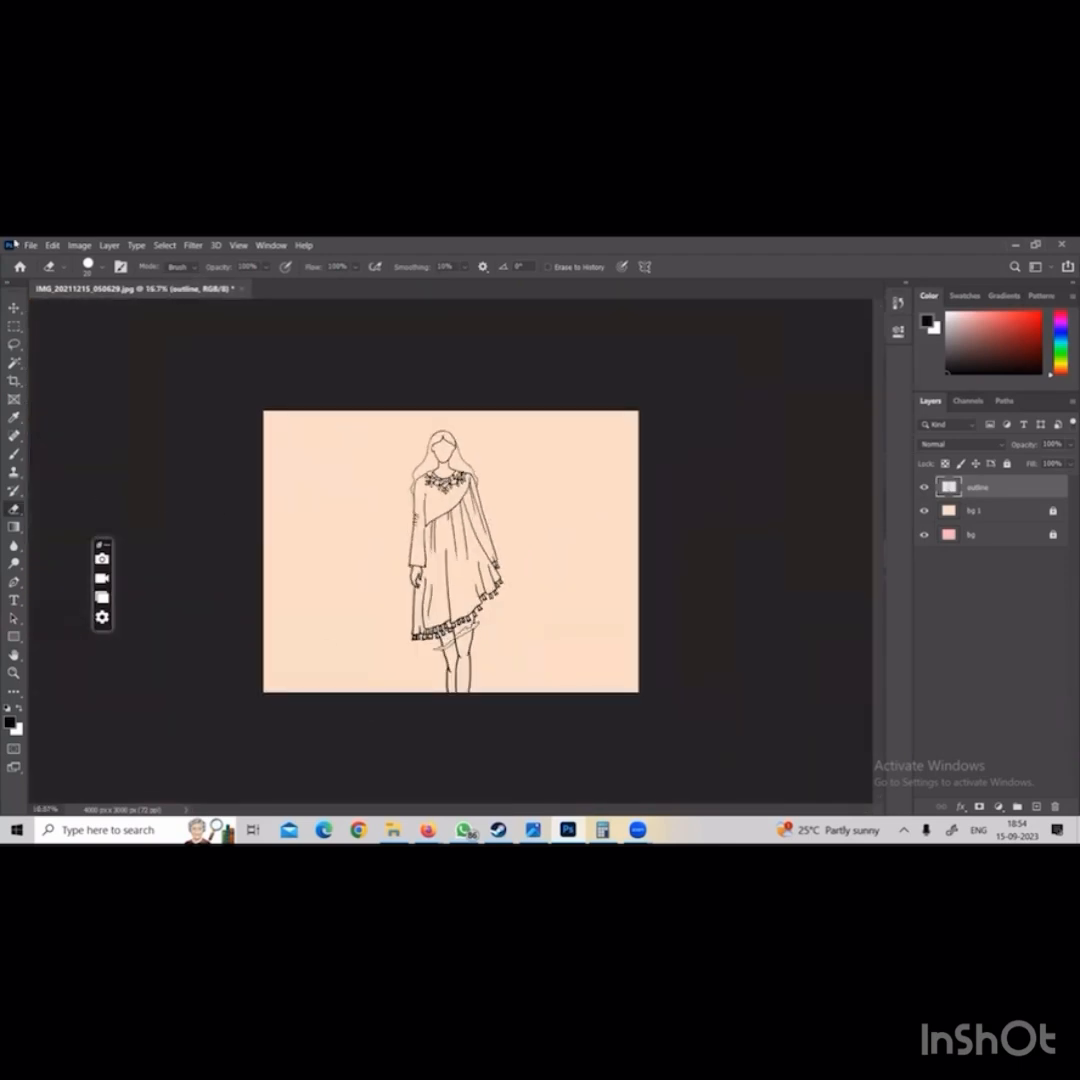
left_click(31, 245)
left_click(50, 405)
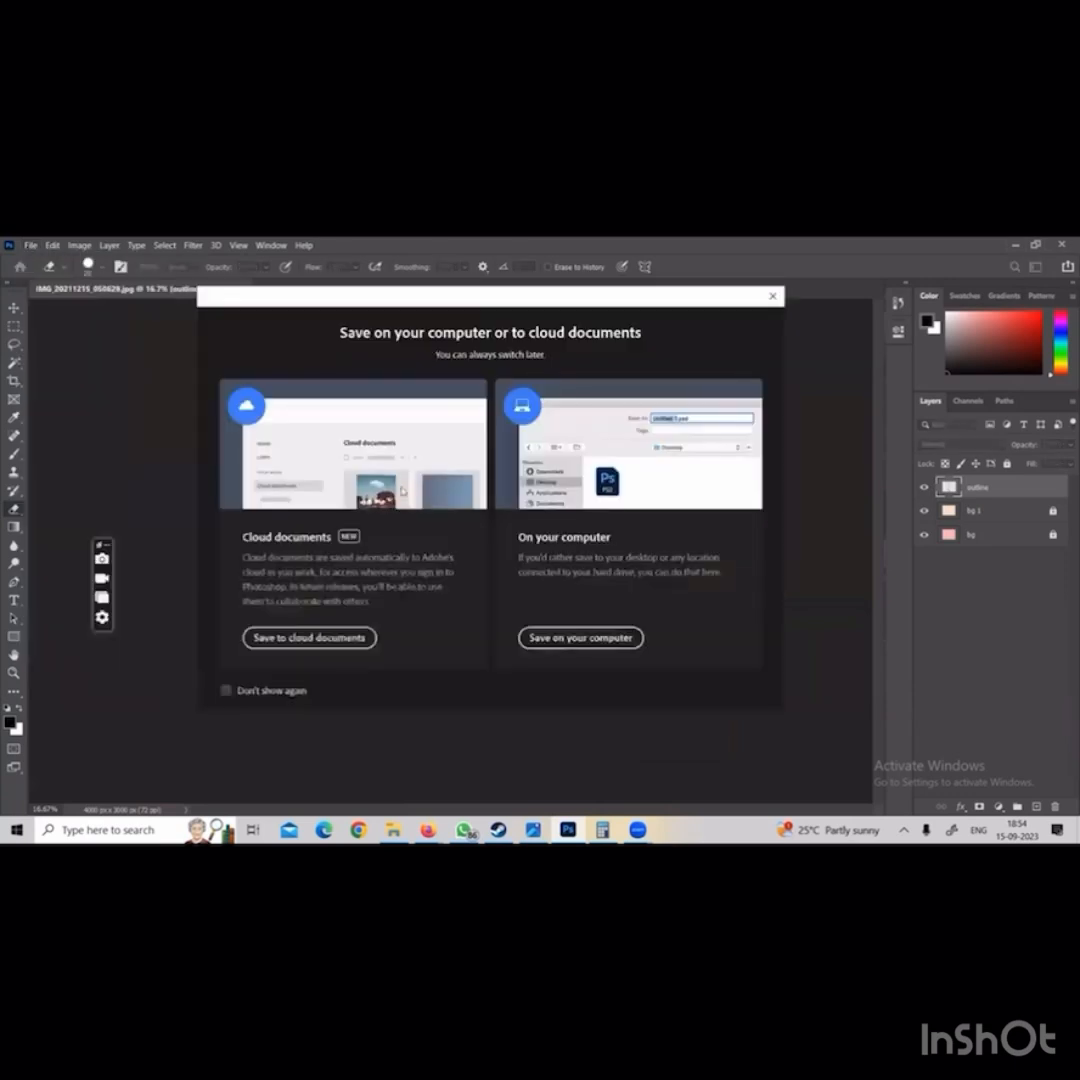
left_click(580, 637)
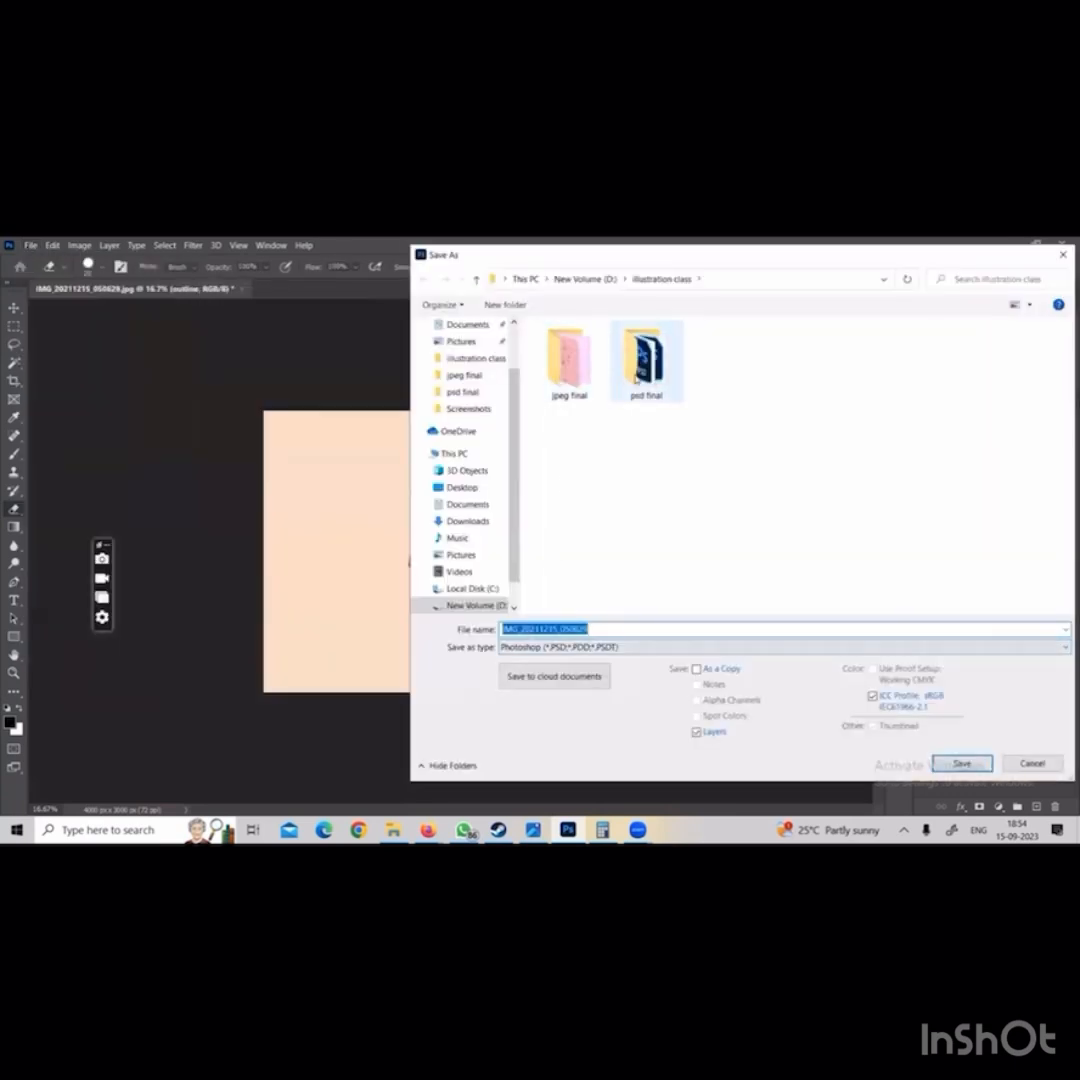
double_click(636, 378)
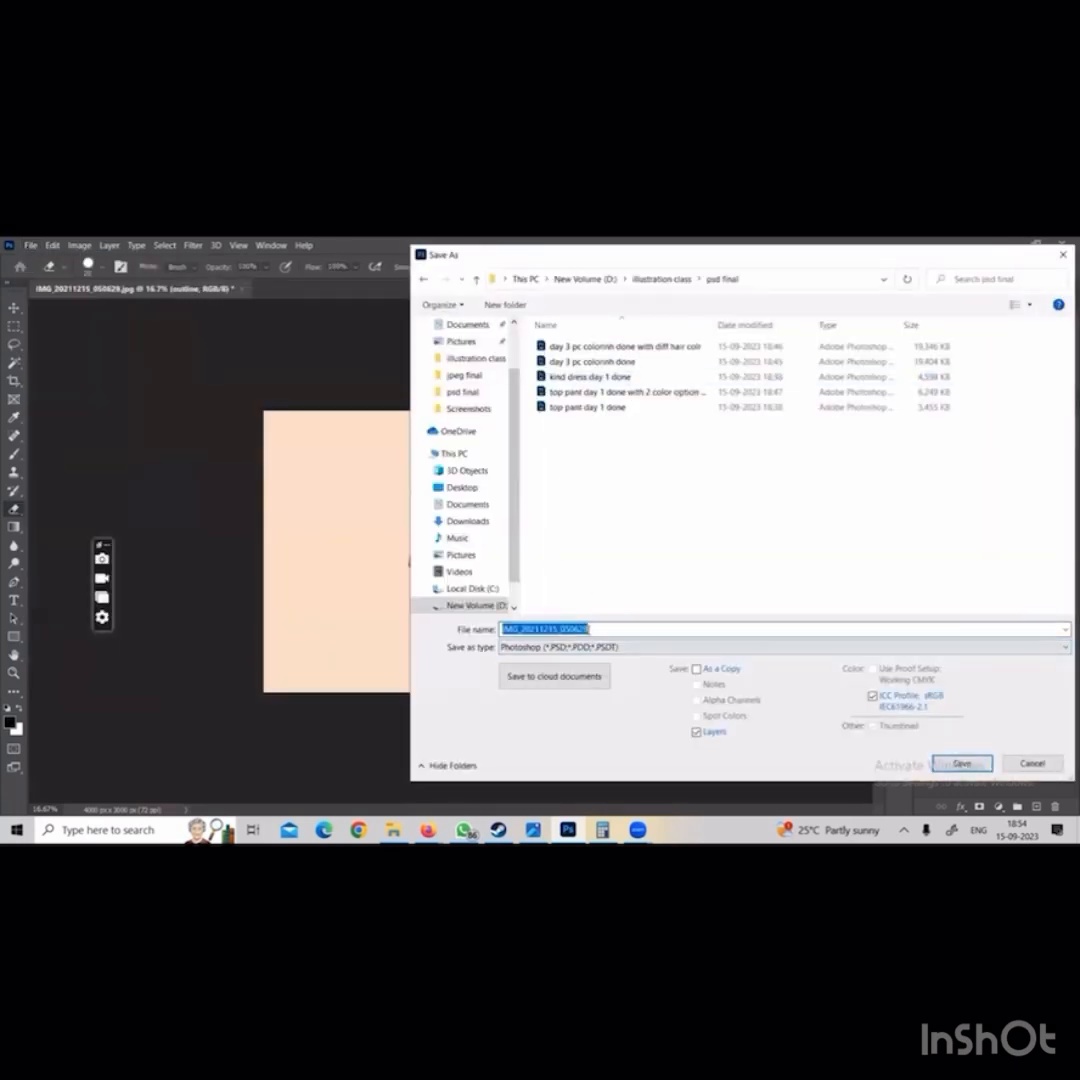
Name the Photoshop file "day 1 dress with tassels doen" and save it with the format options accepted
type("day 1 dre")
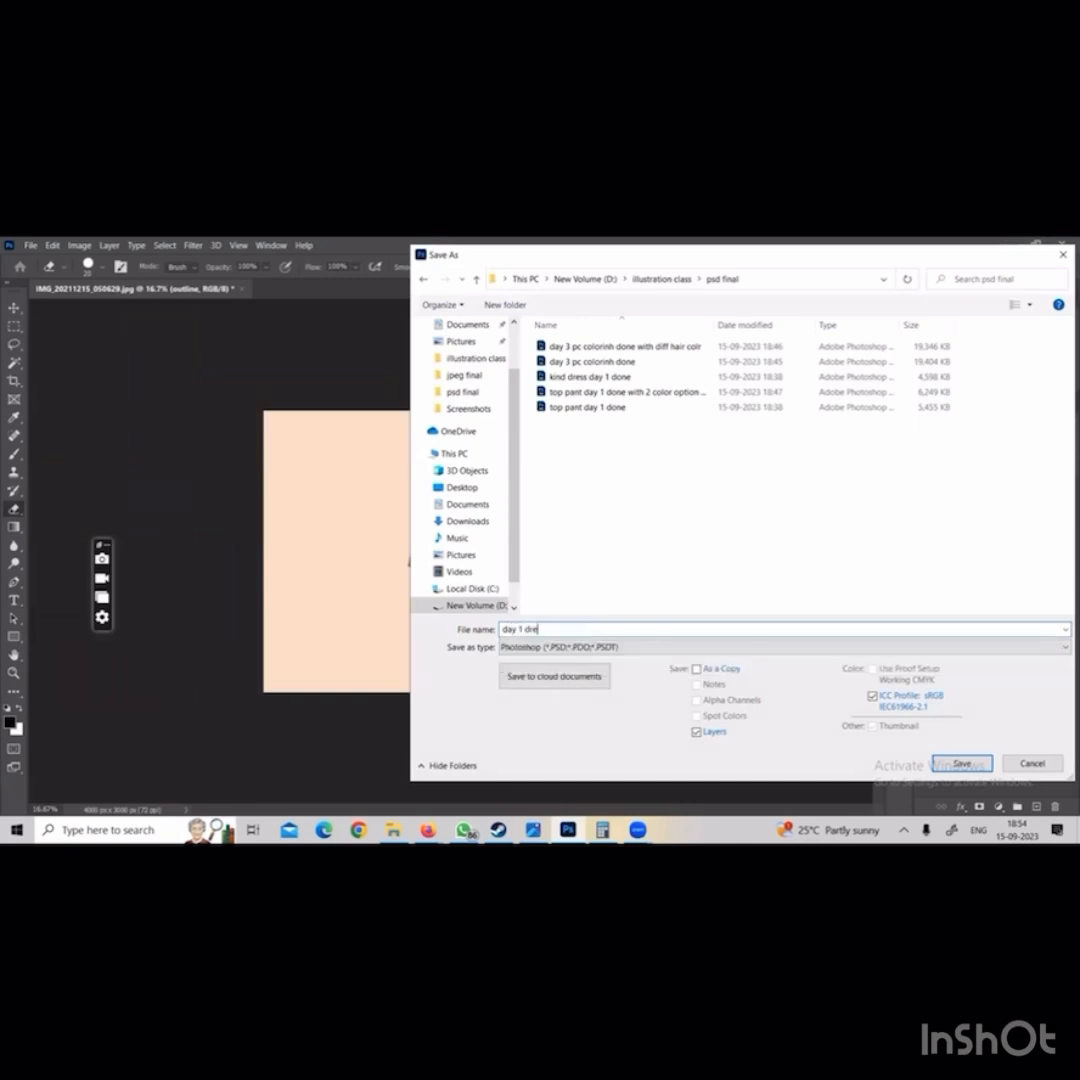
type("ss with tassels doen")
key("Return")
left_click(694, 394)
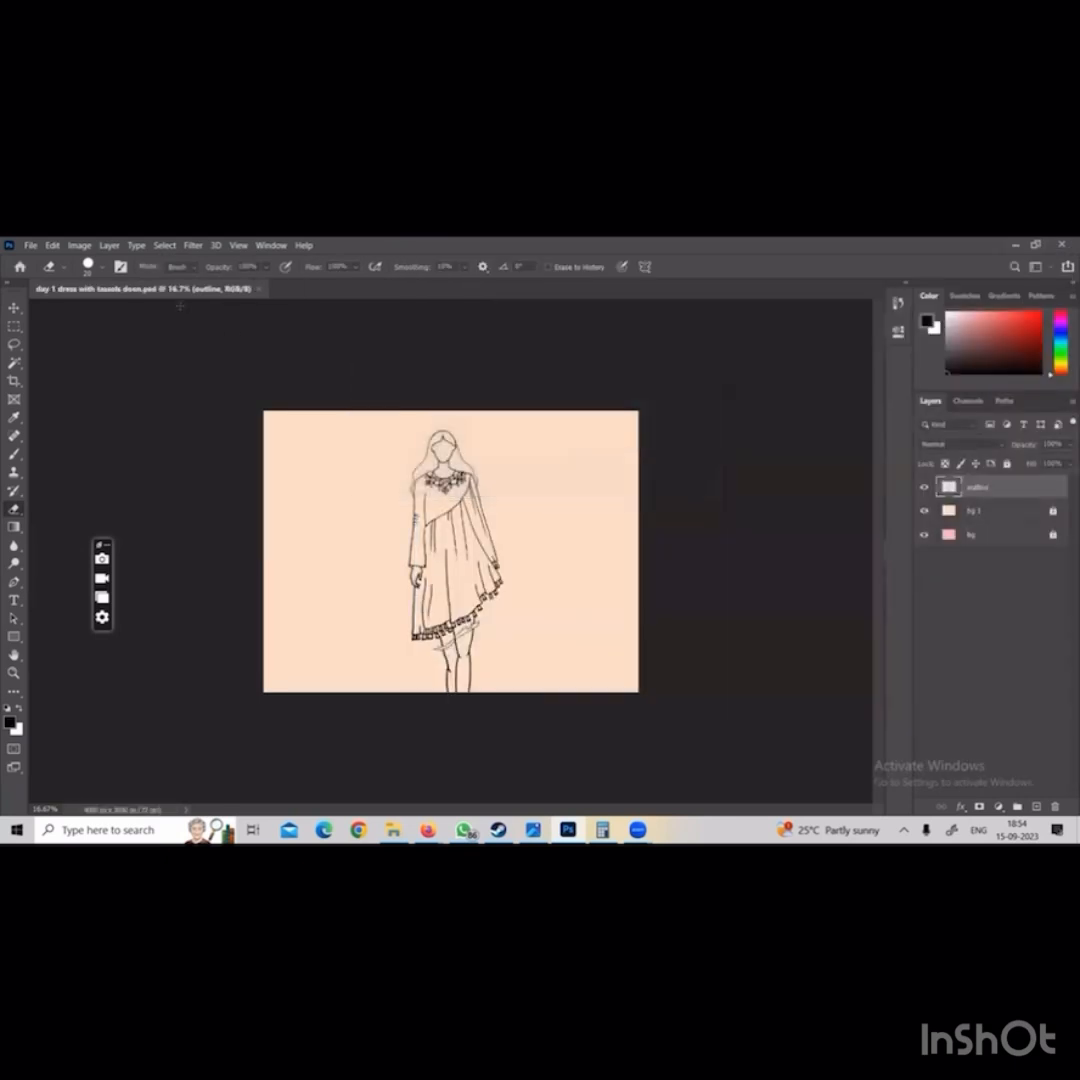
Start saving a copy on the computer in the jpeg final folder, with JPEG as the file type
left_click(24, 243)
left_click(697, 455)
left_click(30, 245)
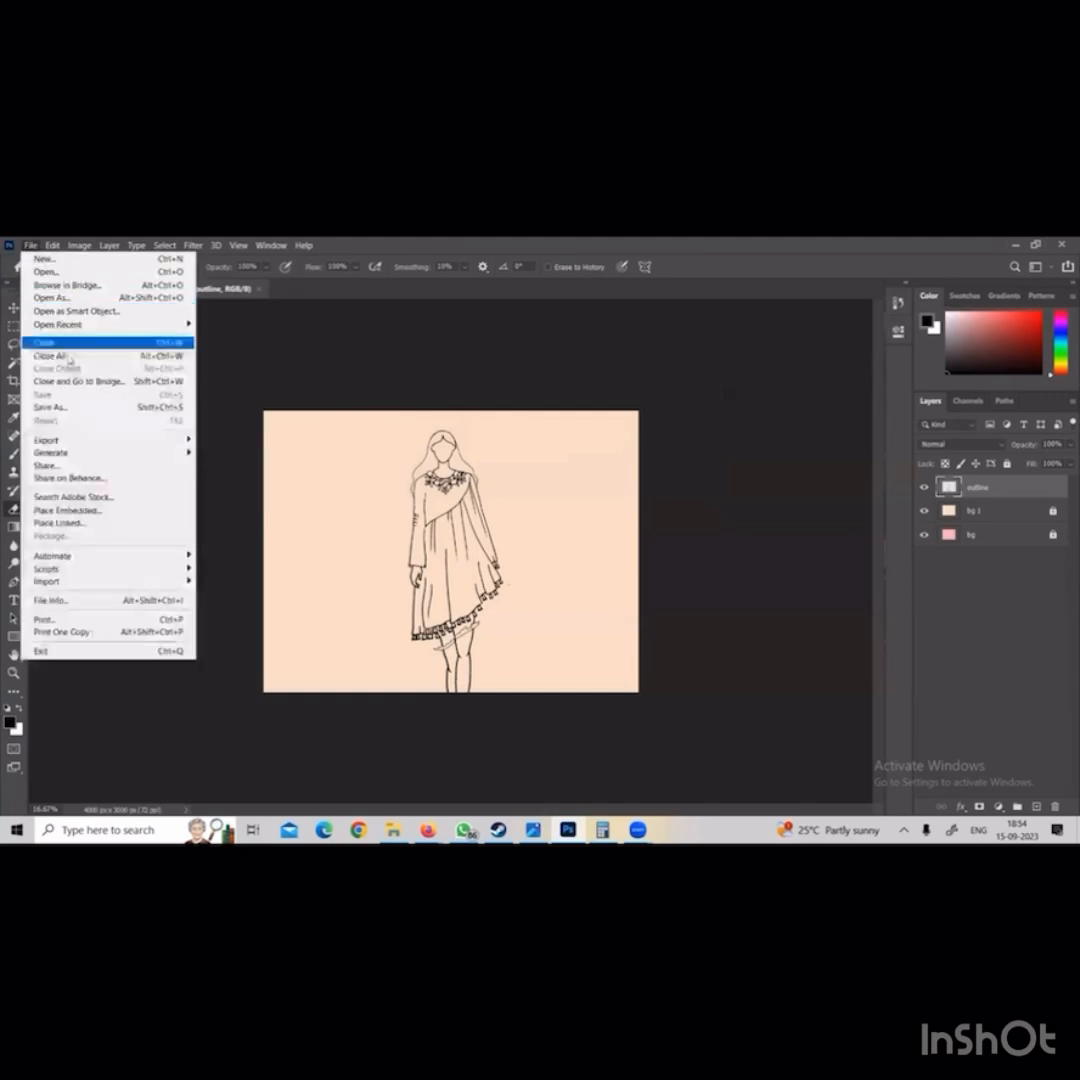
left_click(101, 408)
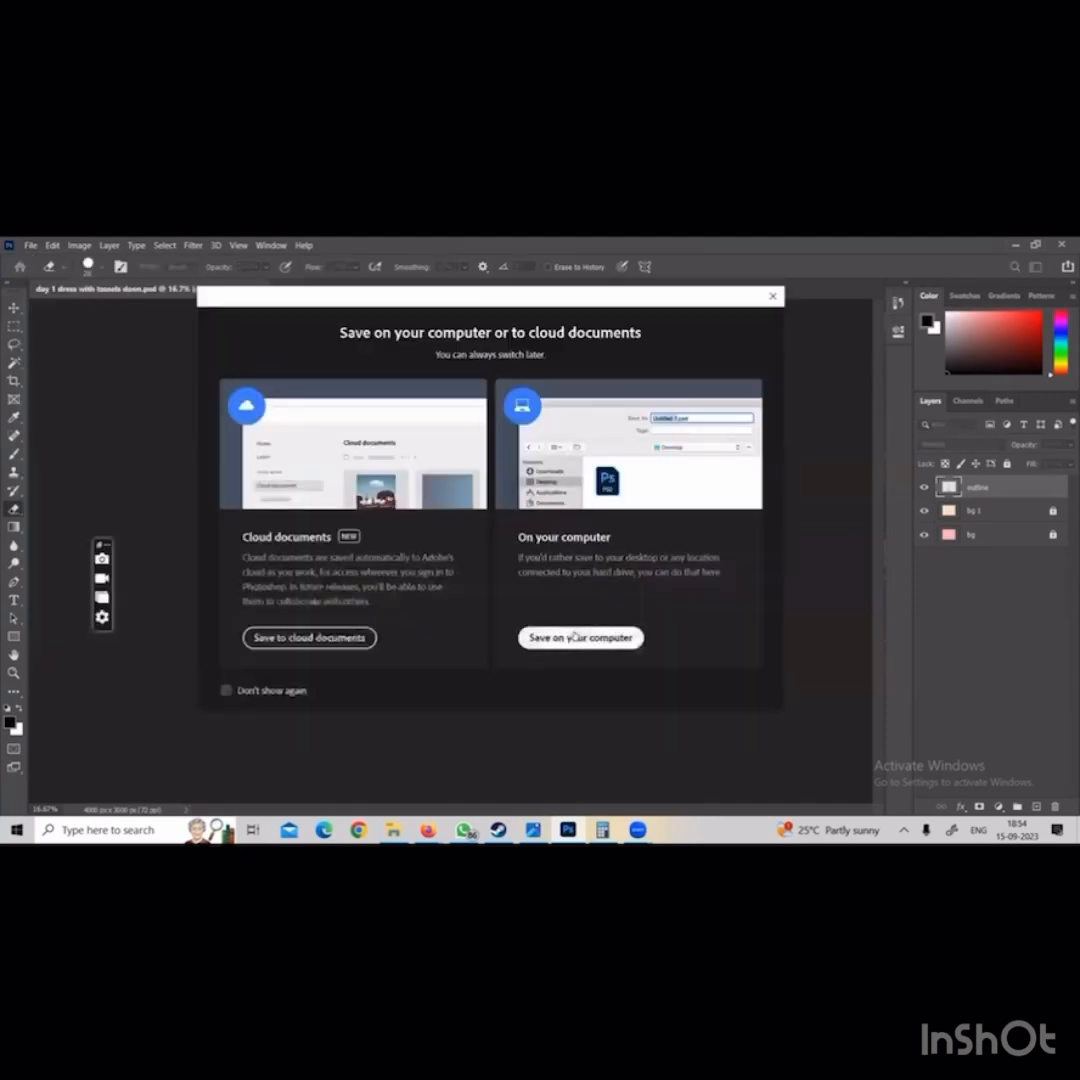
left_click(579, 638)
left_click(662, 278)
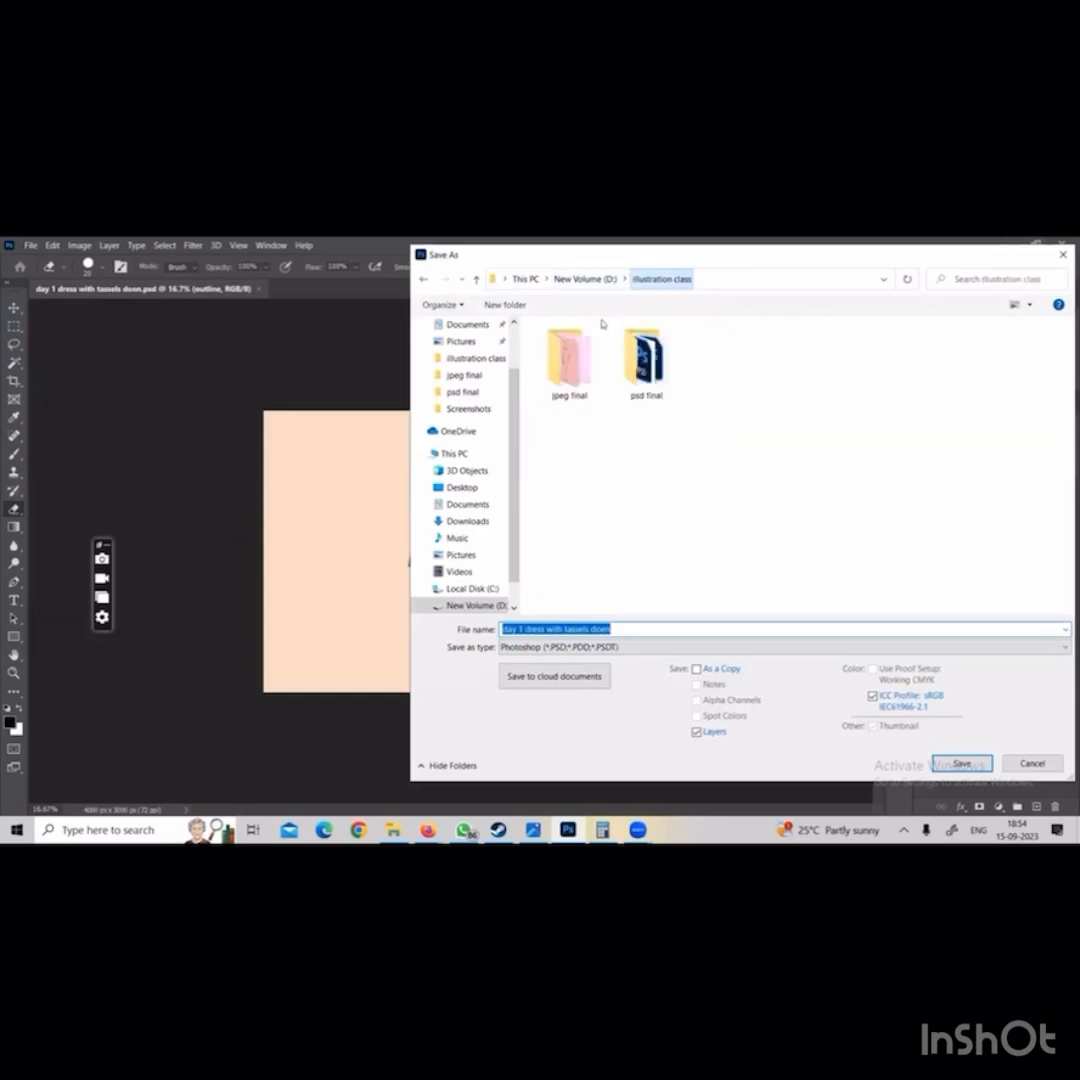
double_click(569, 357)
left_click(588, 644)
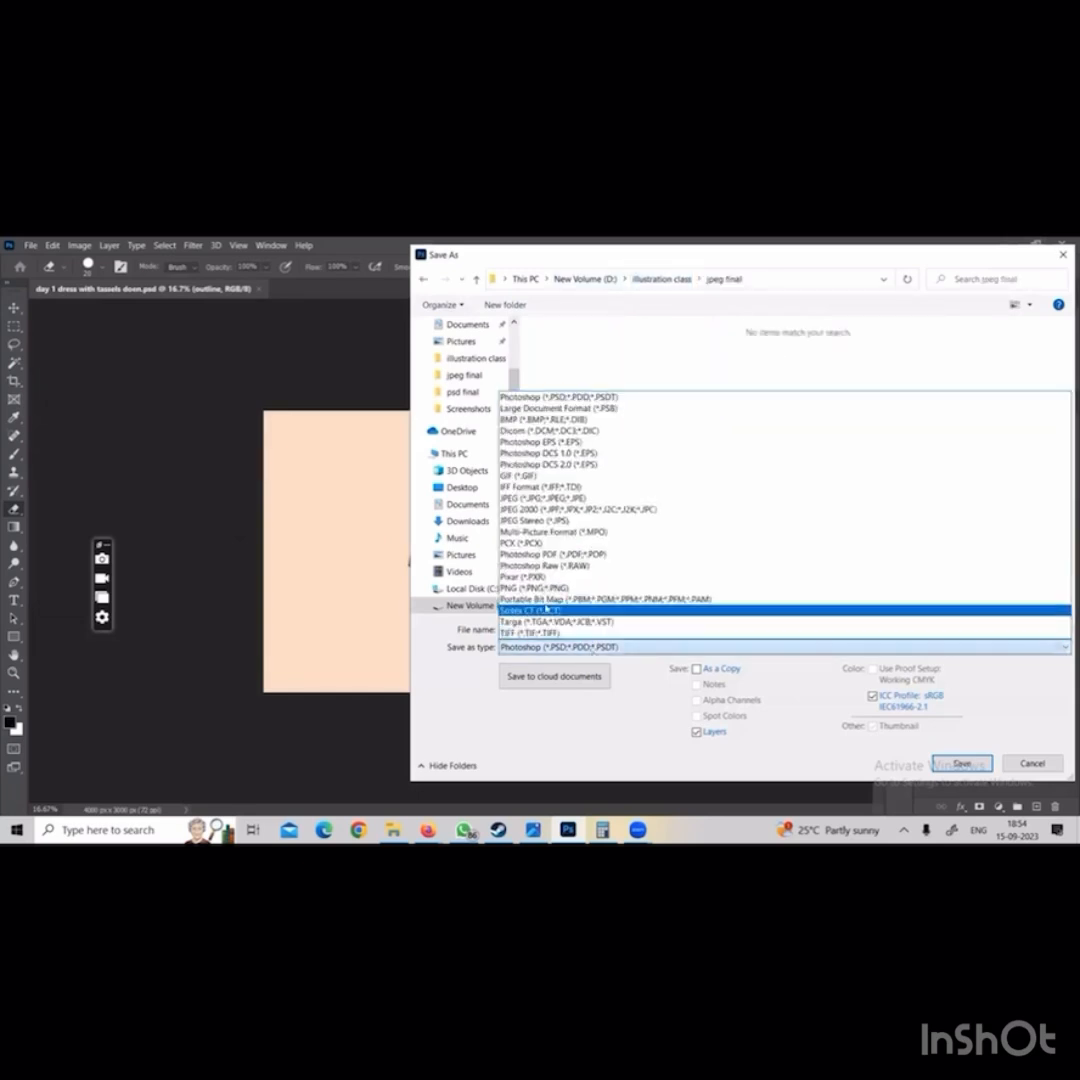
left_click(530, 507)
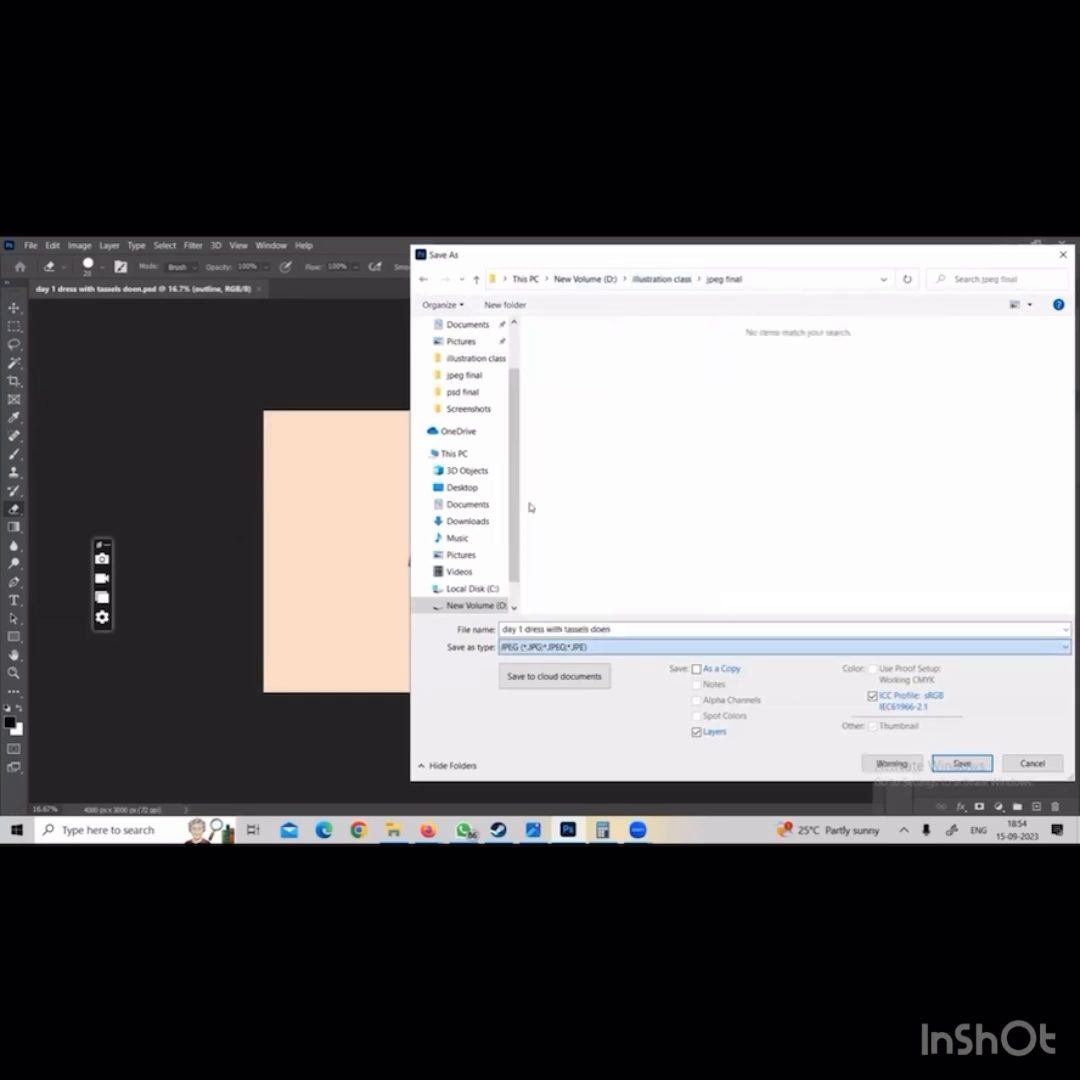
Name the JPEG copy "day 1 dress with tassels doen brown bg" and save it
double_click(612, 628)
left_click(612, 628)
type("brown jpeg")
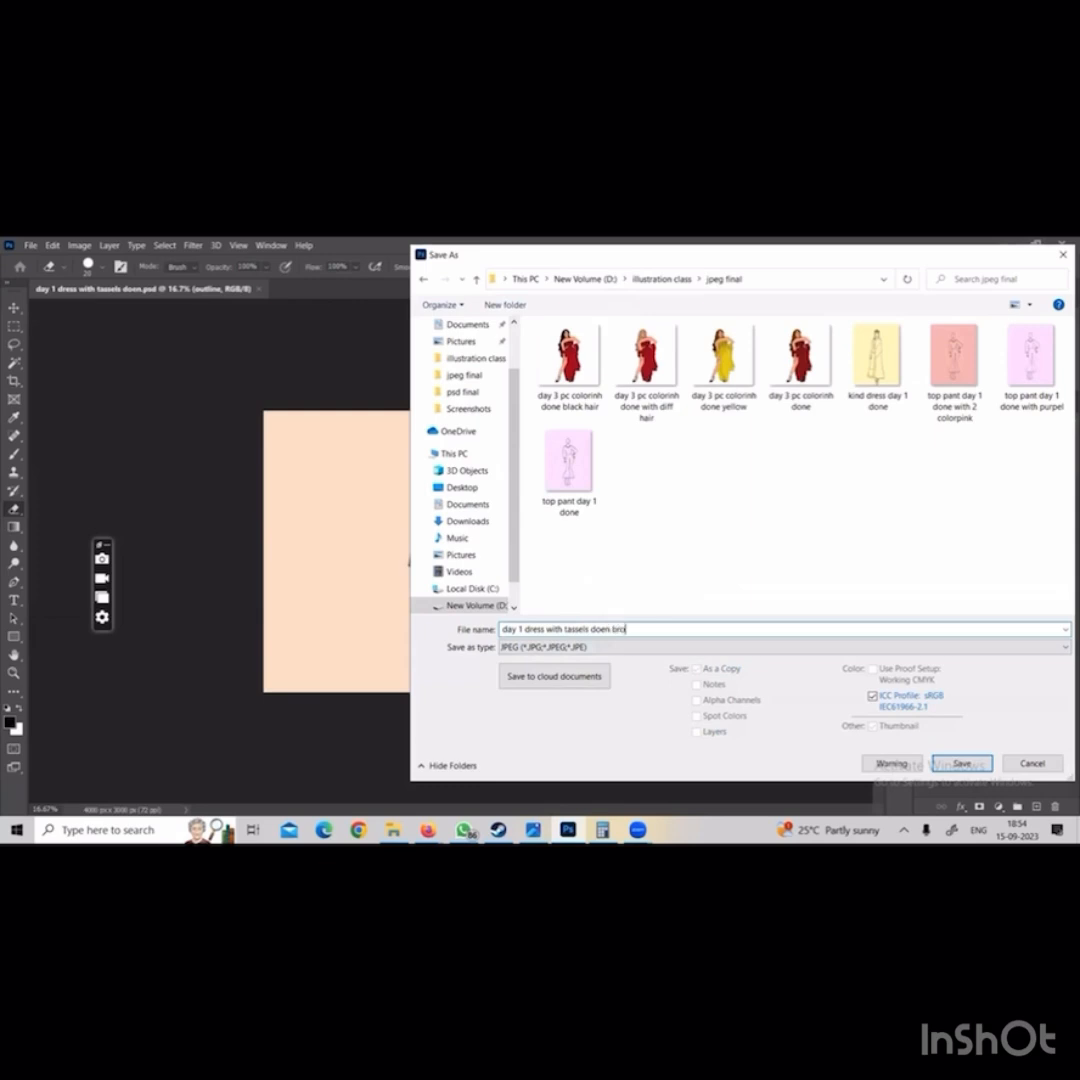
key("Return")
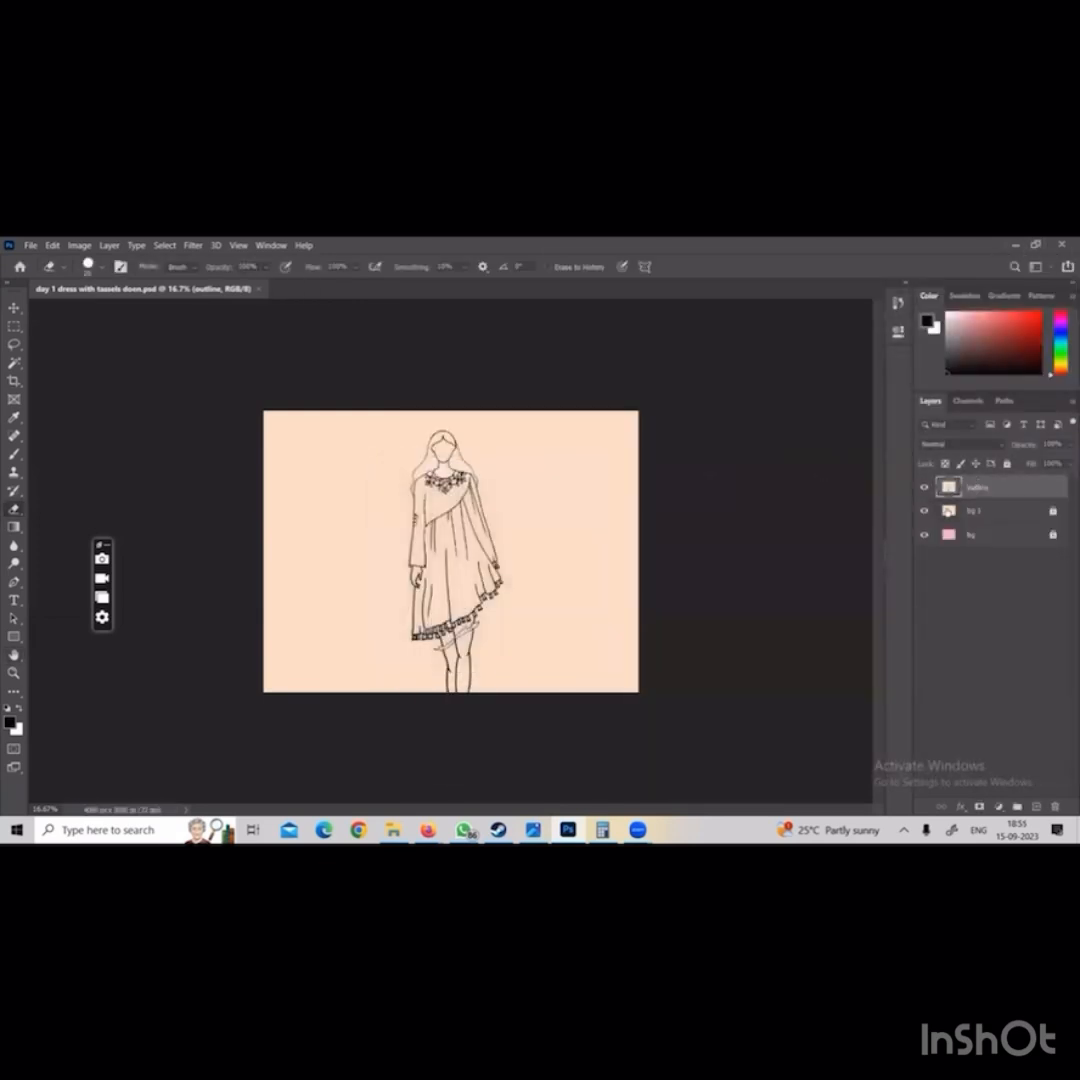
Hide the bg 1 layer and start saving the pink-background version as a JPEG in the jpeg final folder
left_click(924, 510)
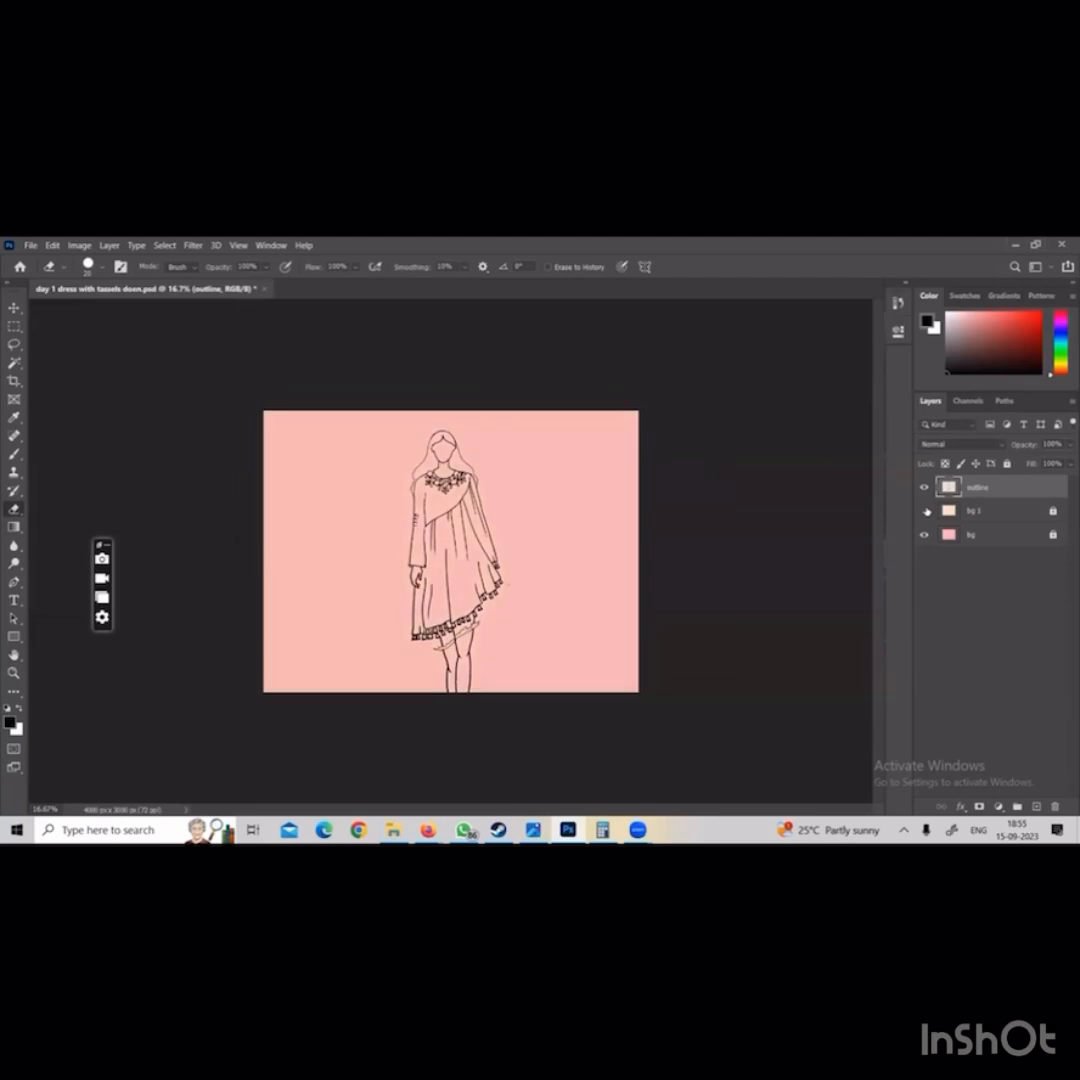
left_click(32, 245)
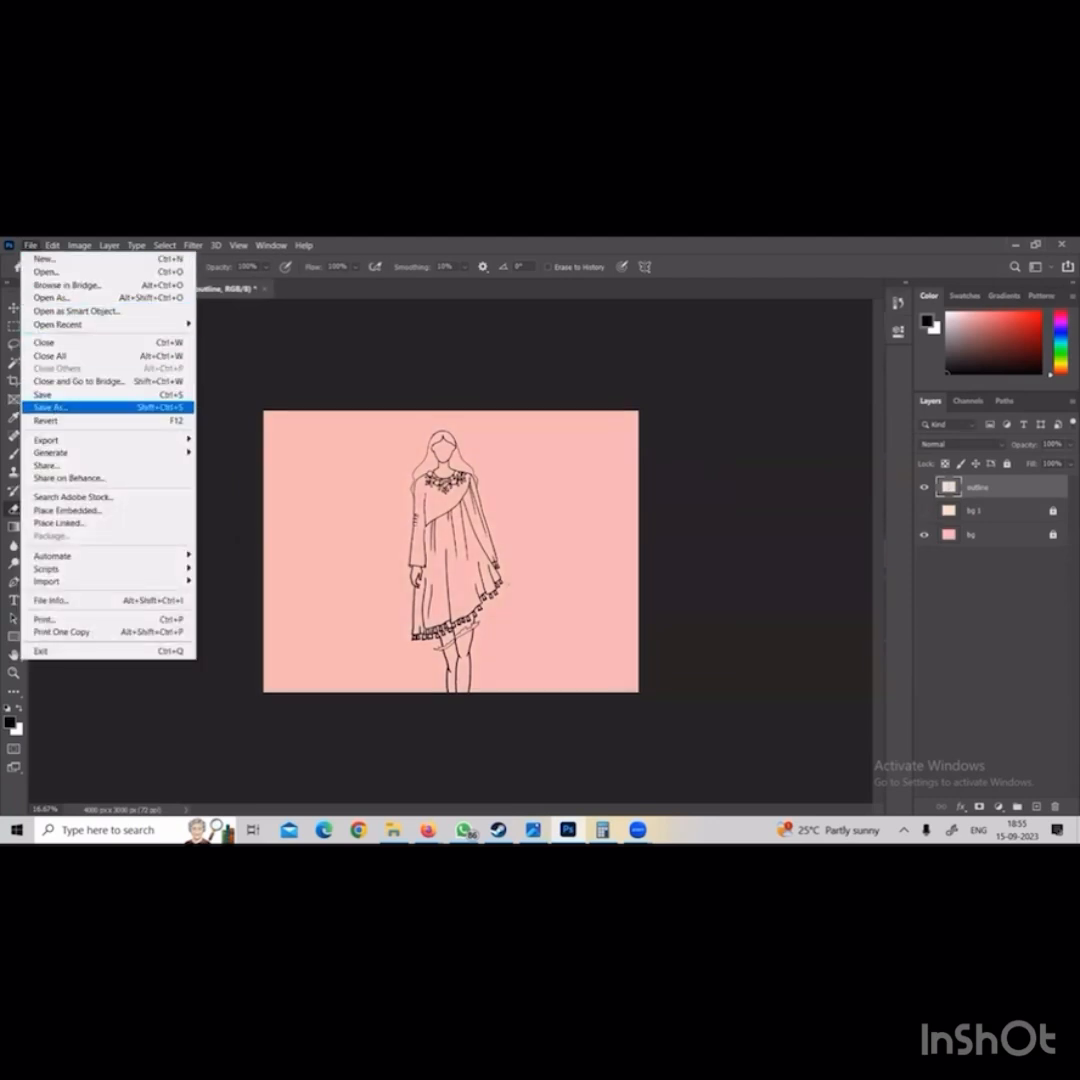
left_click(50, 407)
left_click(582, 639)
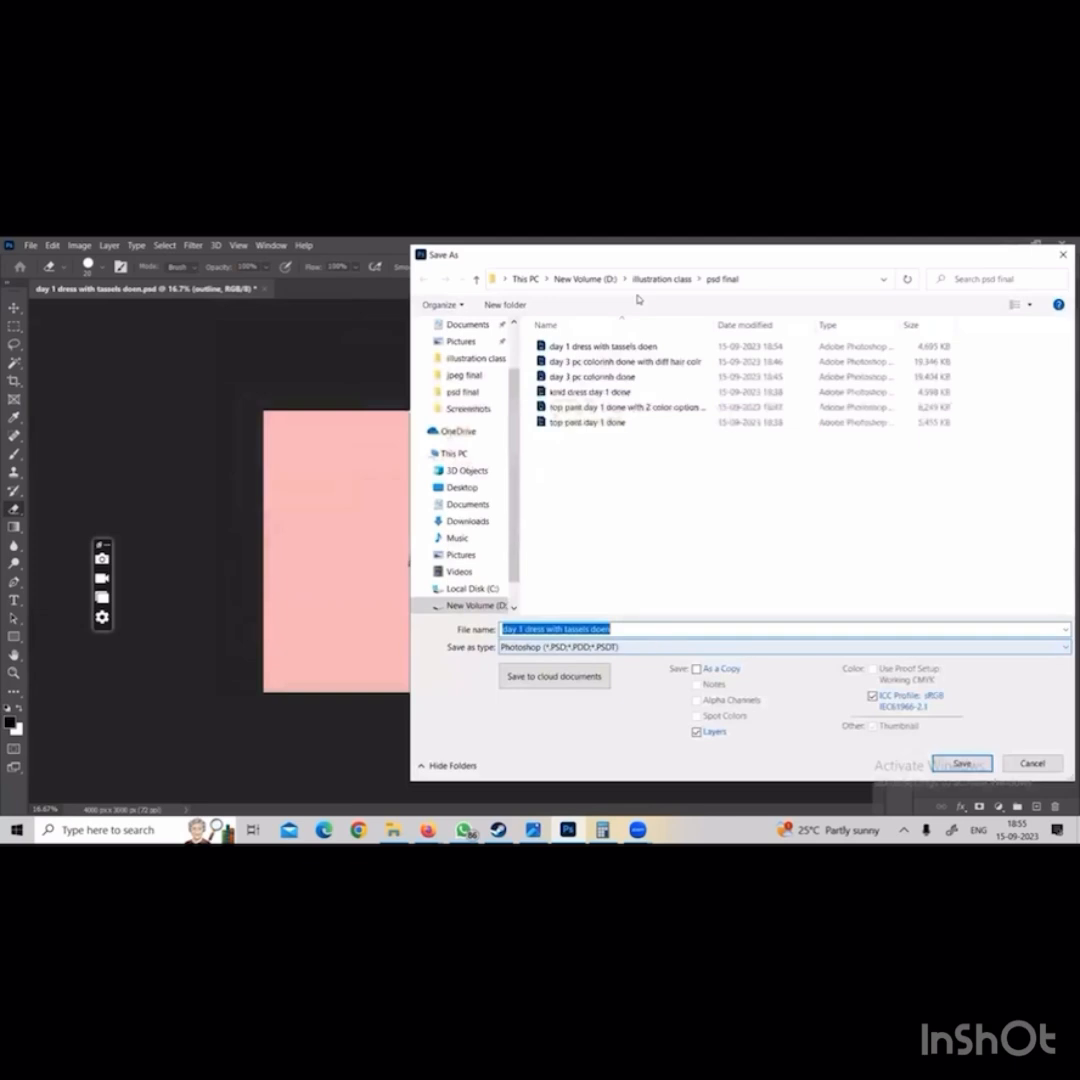
left_click(660, 279)
double_click(570, 355)
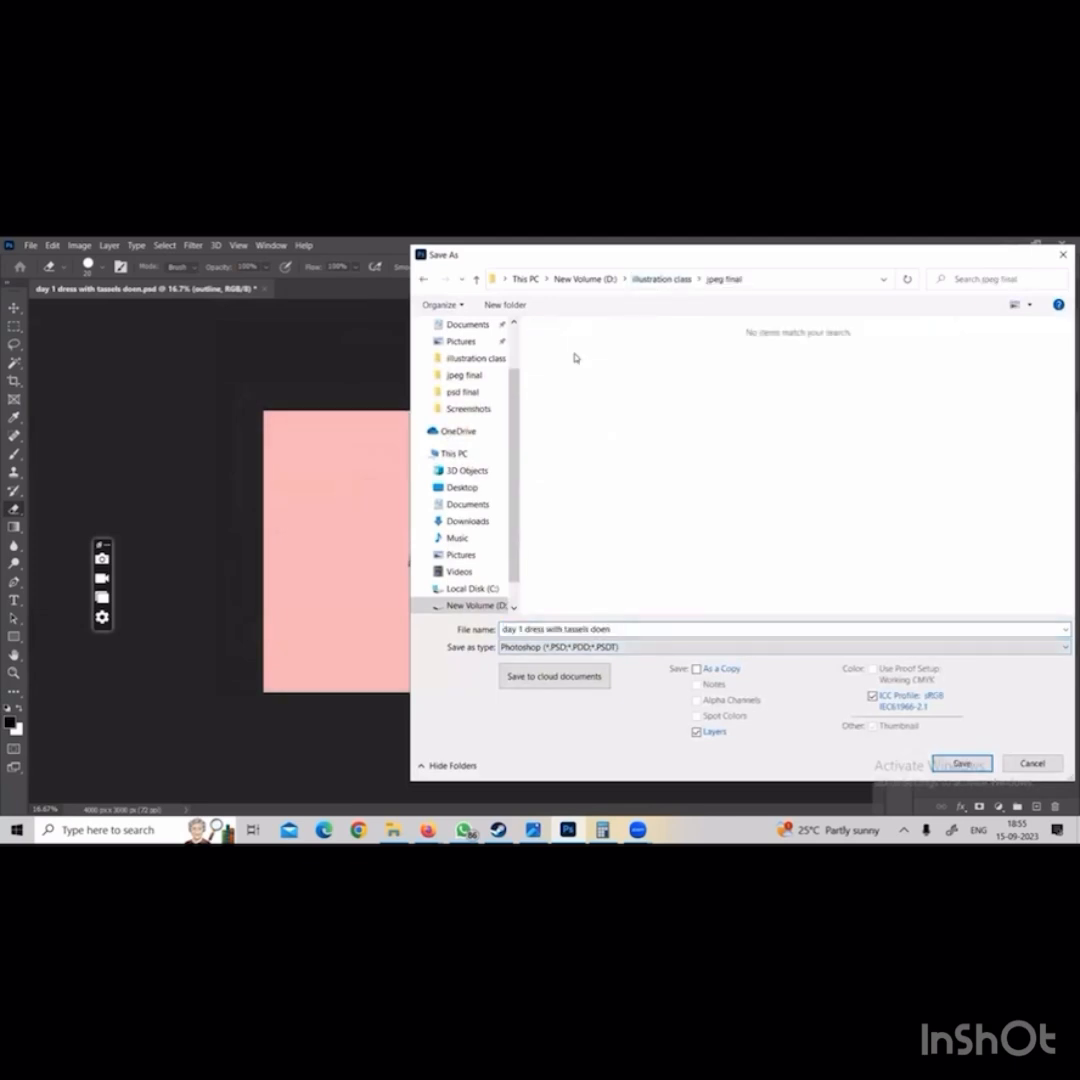
left_click(555, 647)
left_click(560, 497)
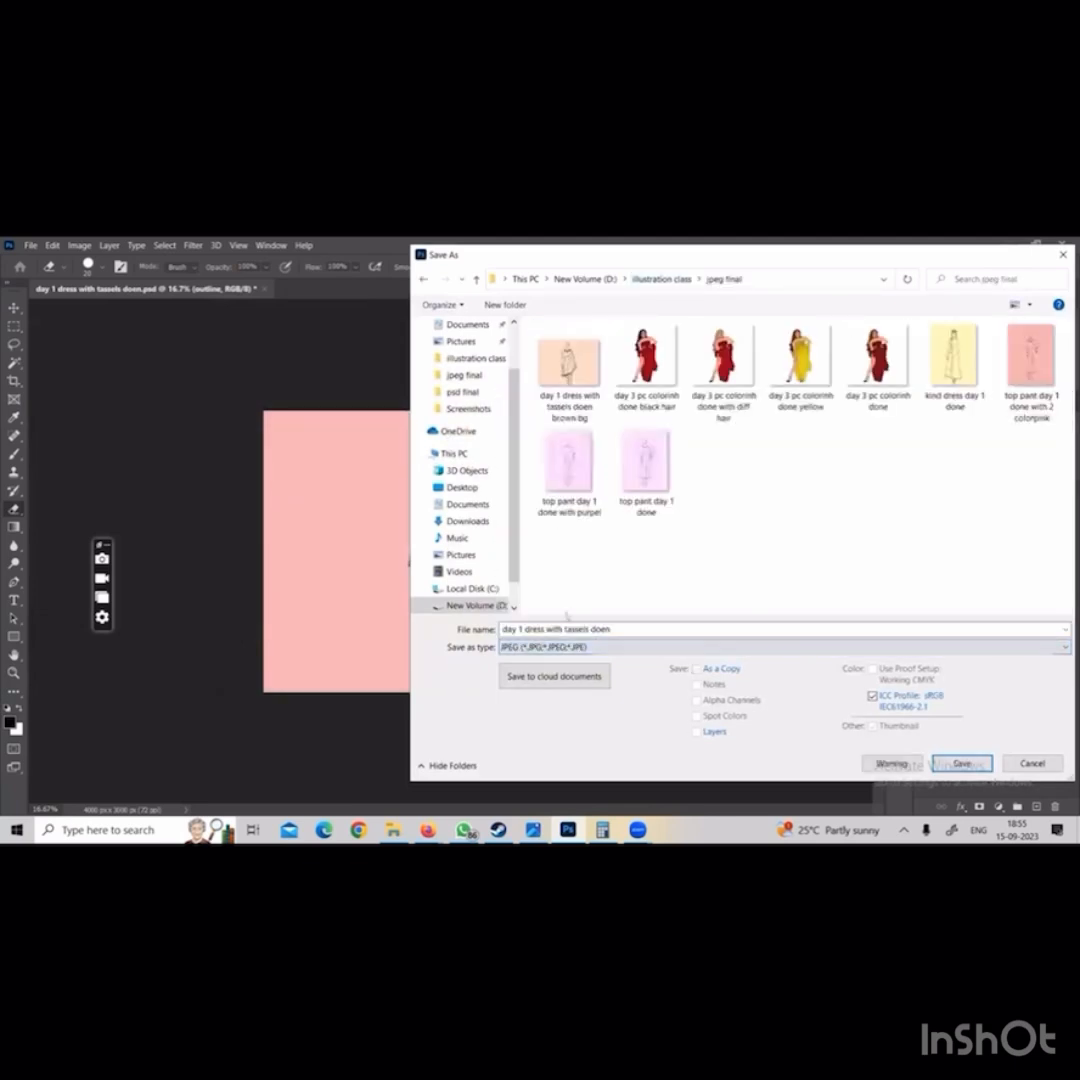
Add the pink background's label to the file name "day 1 dress with tassels doen" and save the JPEG
left_click(614, 629)
left_click(617, 629)
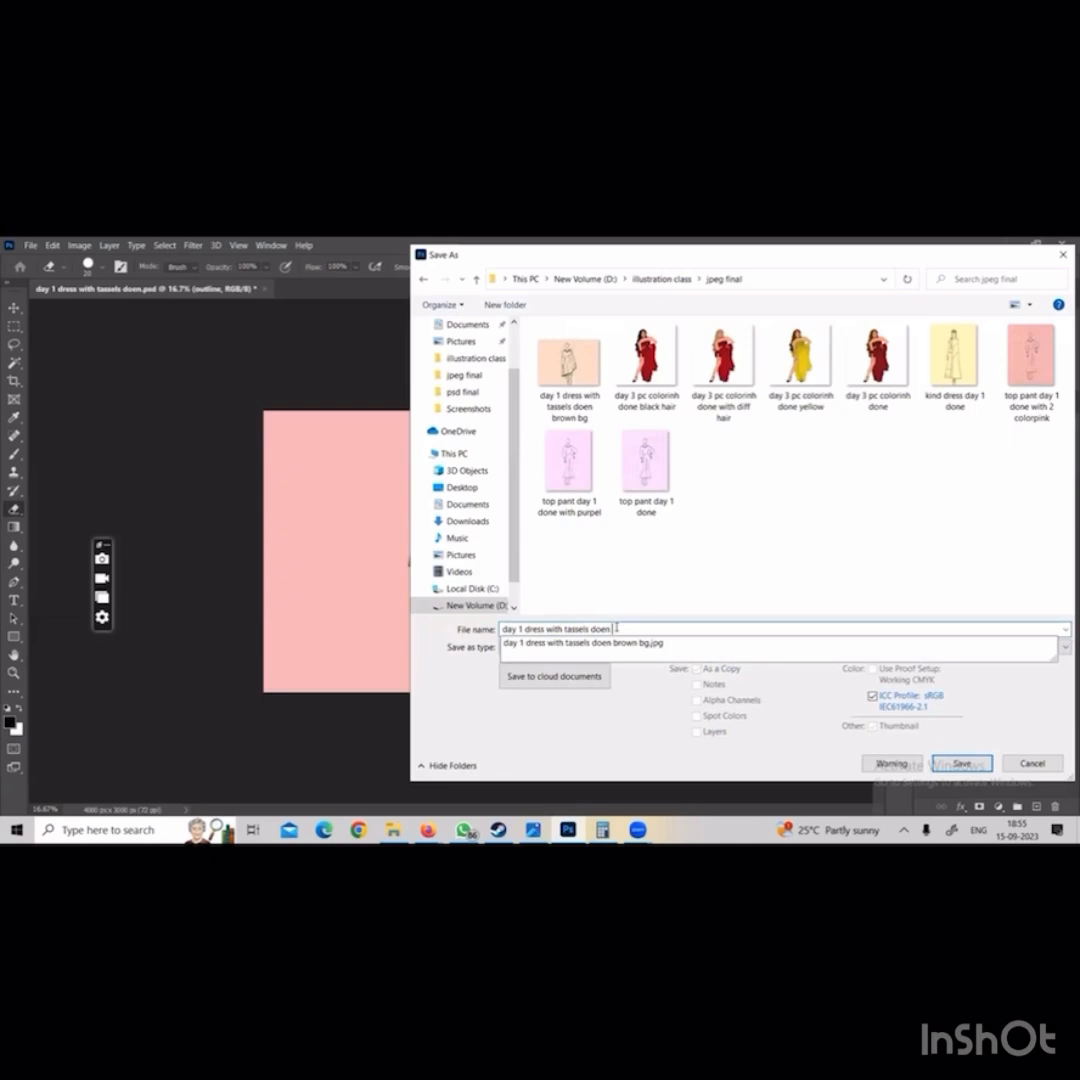
type("pink b")
key("Return")
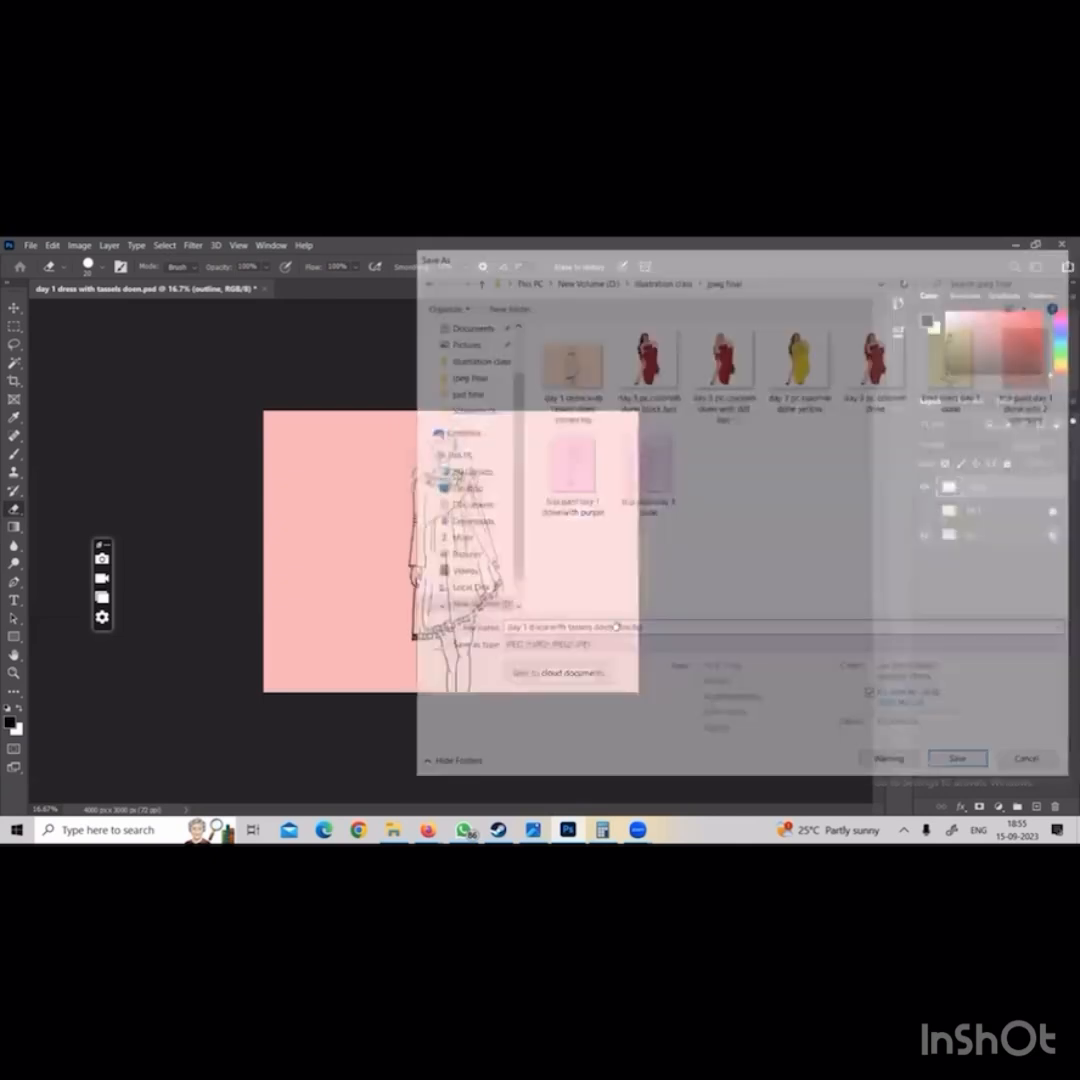
left_click(568, 489)
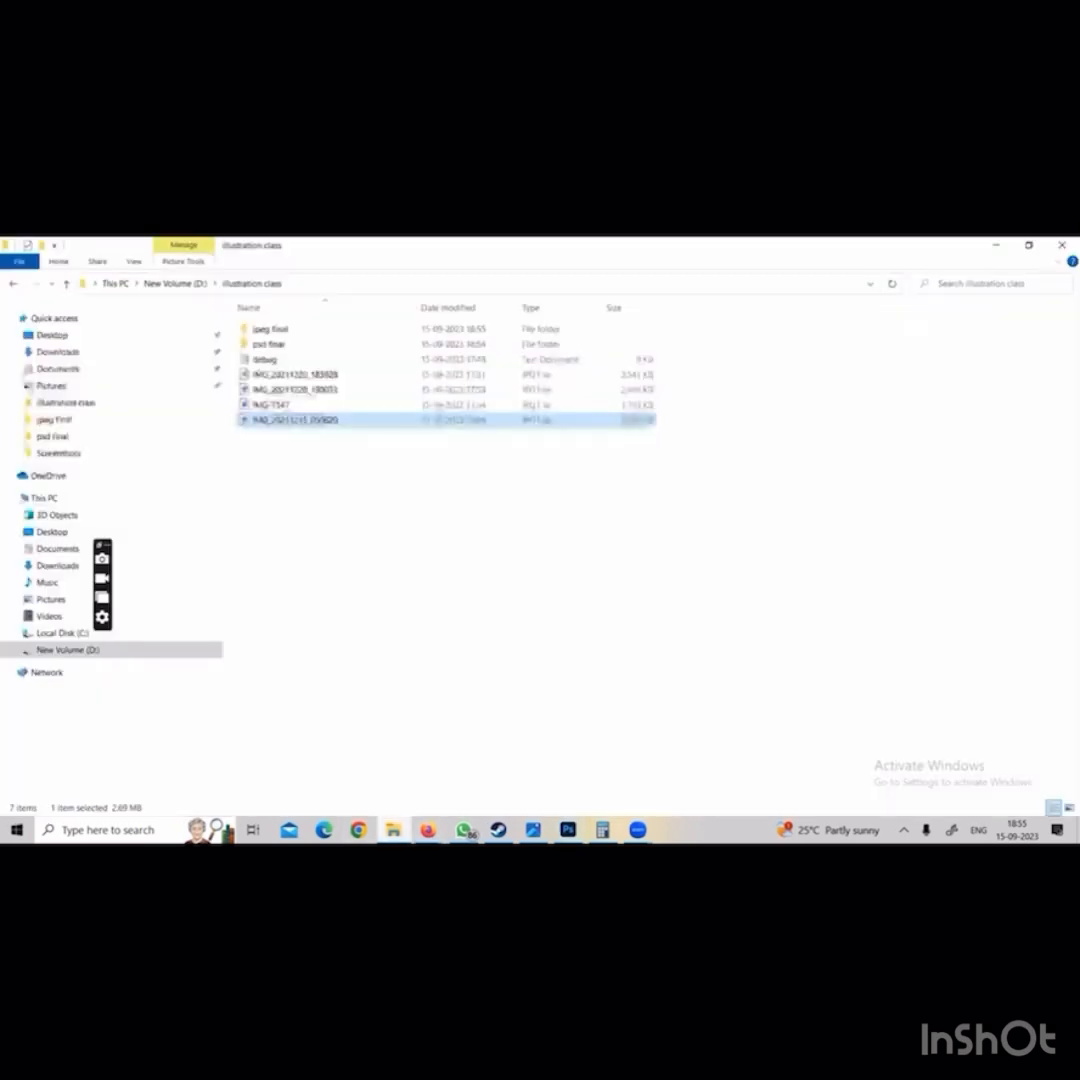
Switch to File Explorer and look through the Downloads folder for fashion illustration images
left_click(393, 829)
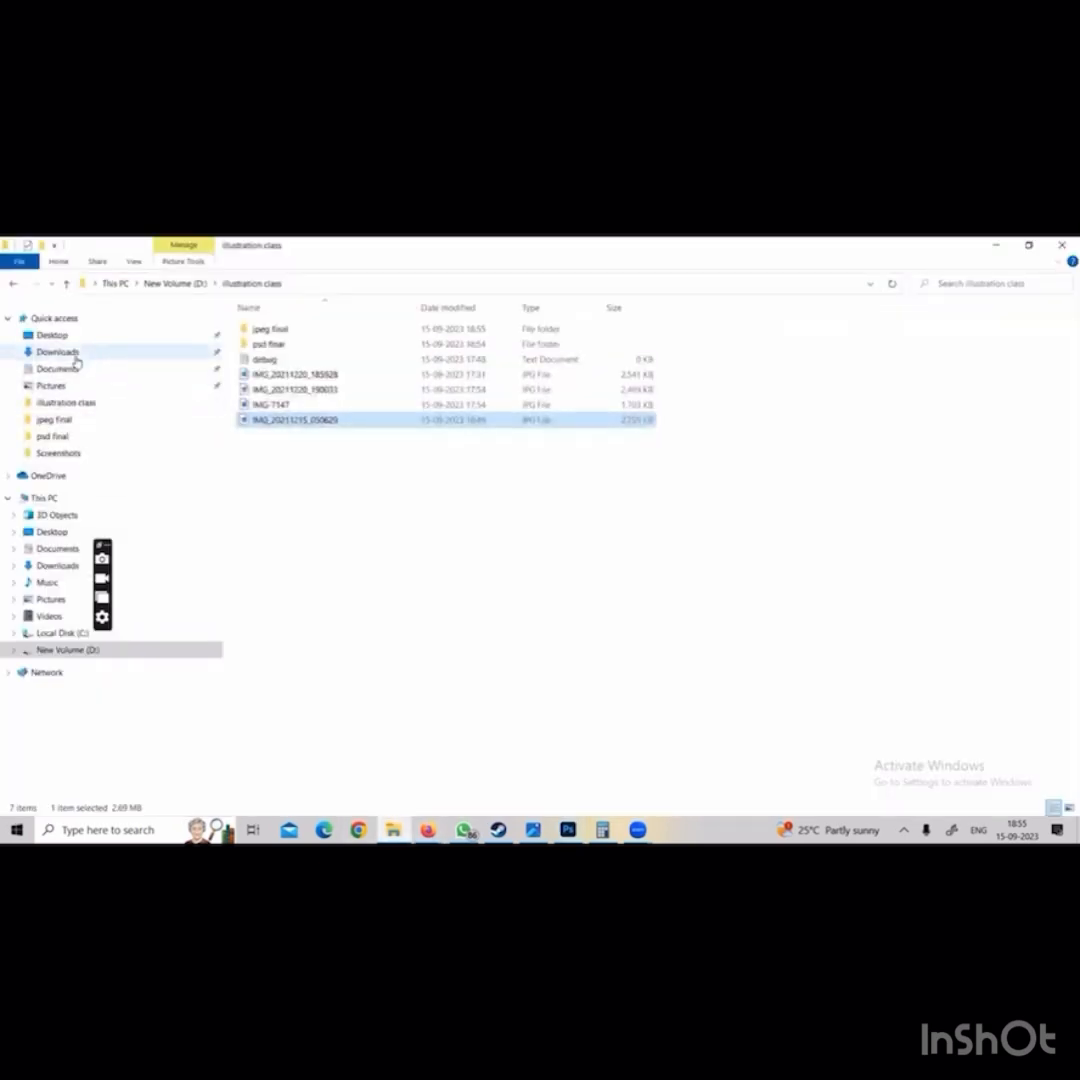
left_click(57, 352)
scroll(705, 457, "down", 3)
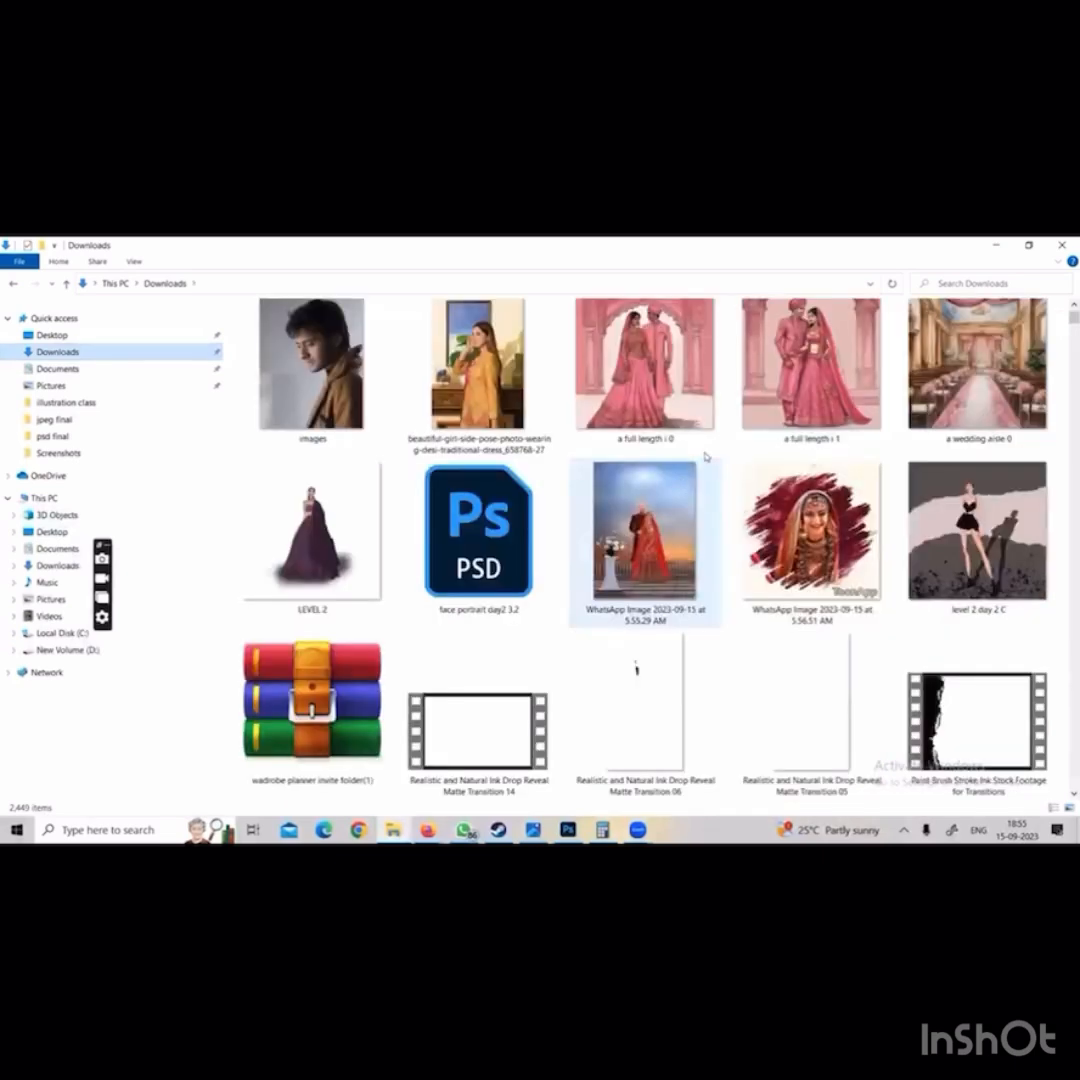
scroll(705, 457, "down", 12)
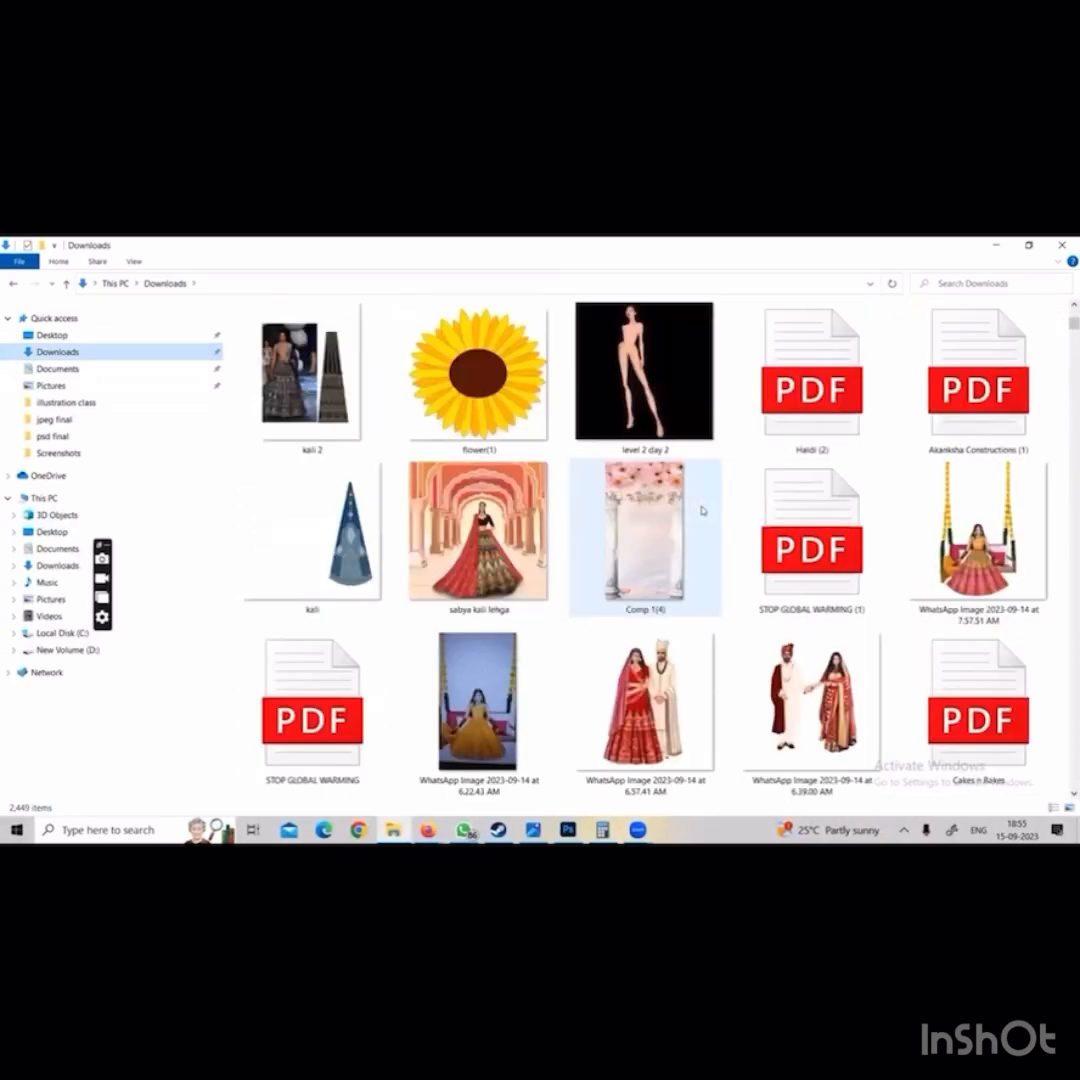
scroll(704, 511, "down", 6)
scroll(715, 525, "down", 8)
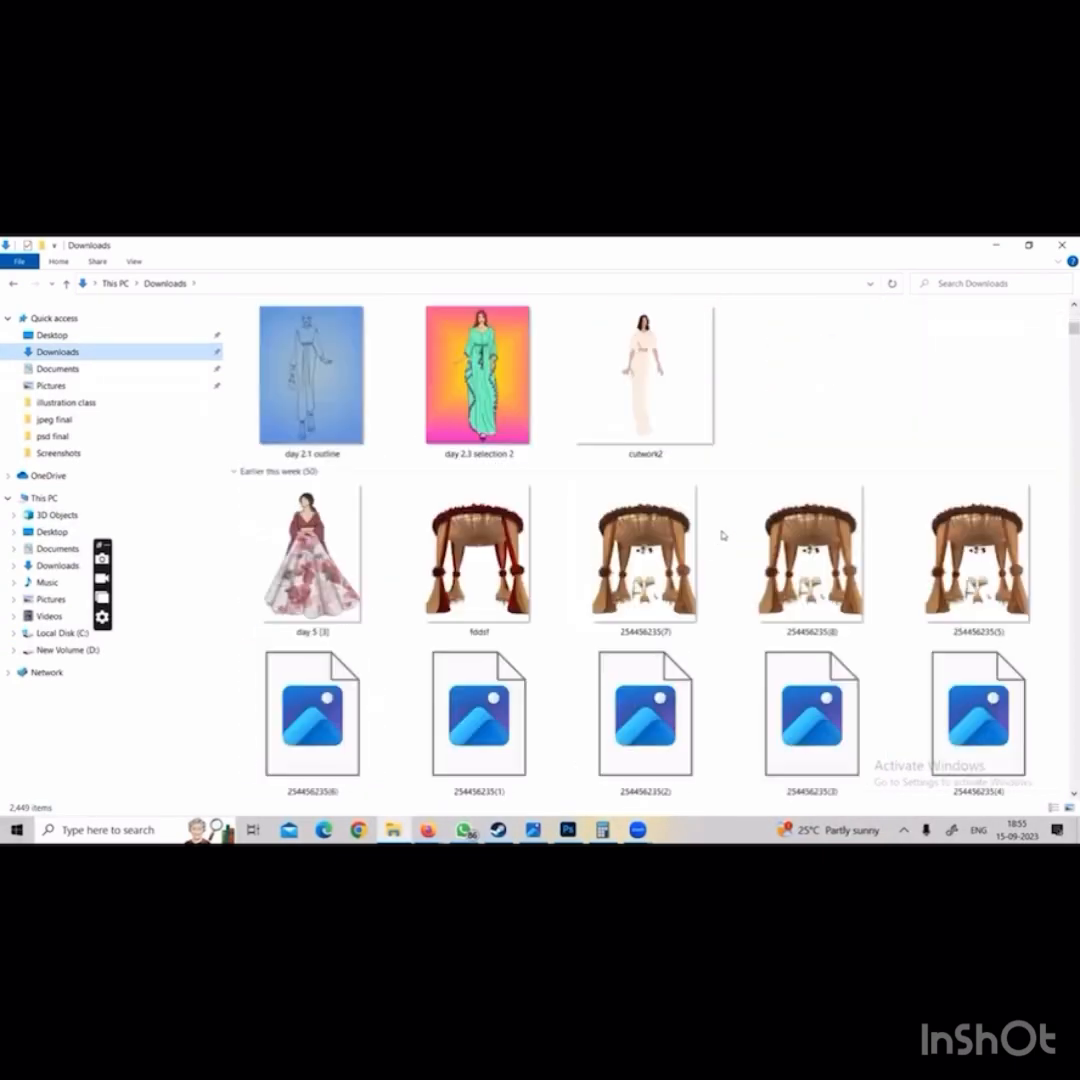
scroll(699, 551, "down", 6)
scroll(698, 551, "down", 10)
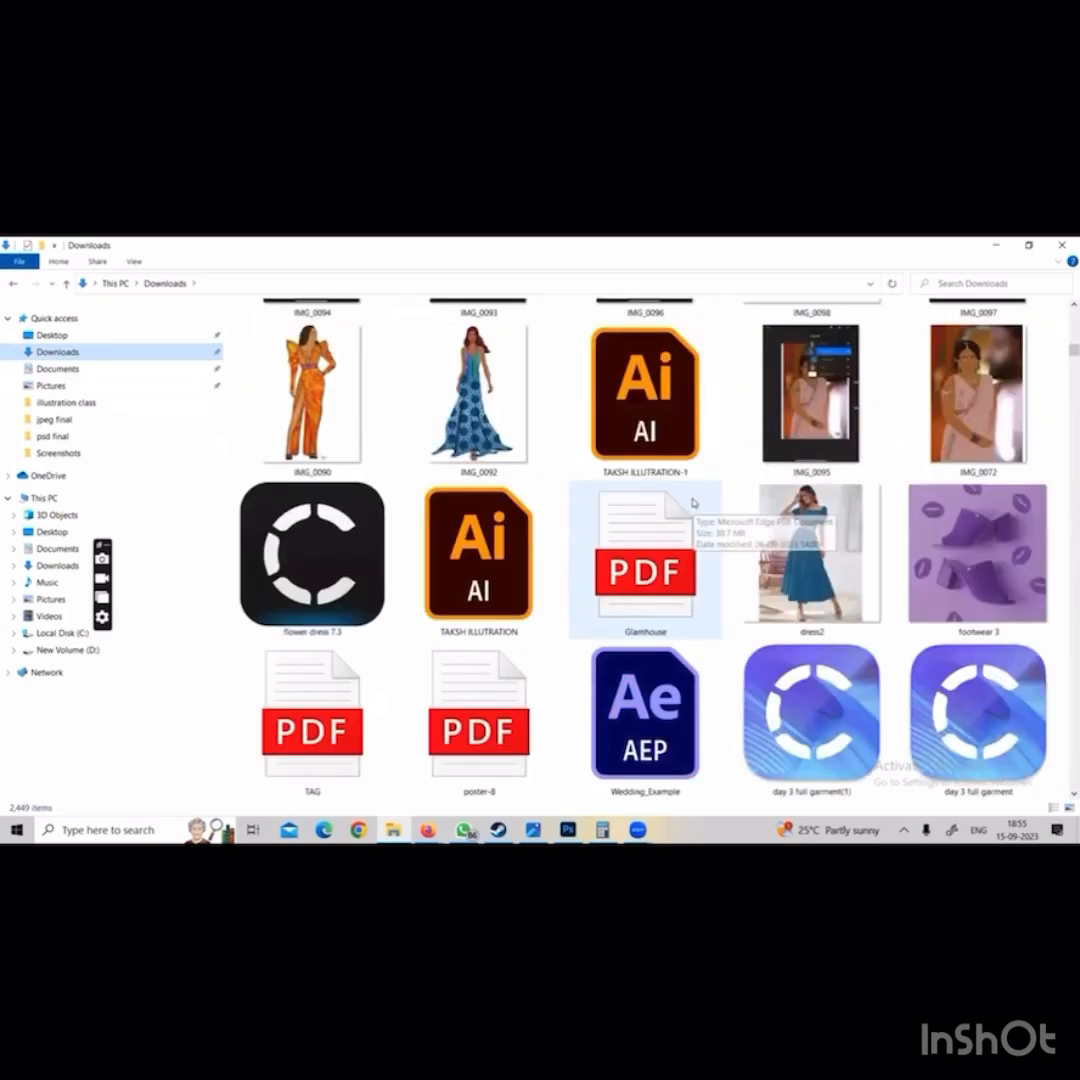
scroll(698, 520, "down", 5)
scroll(698, 520, "up", 7)
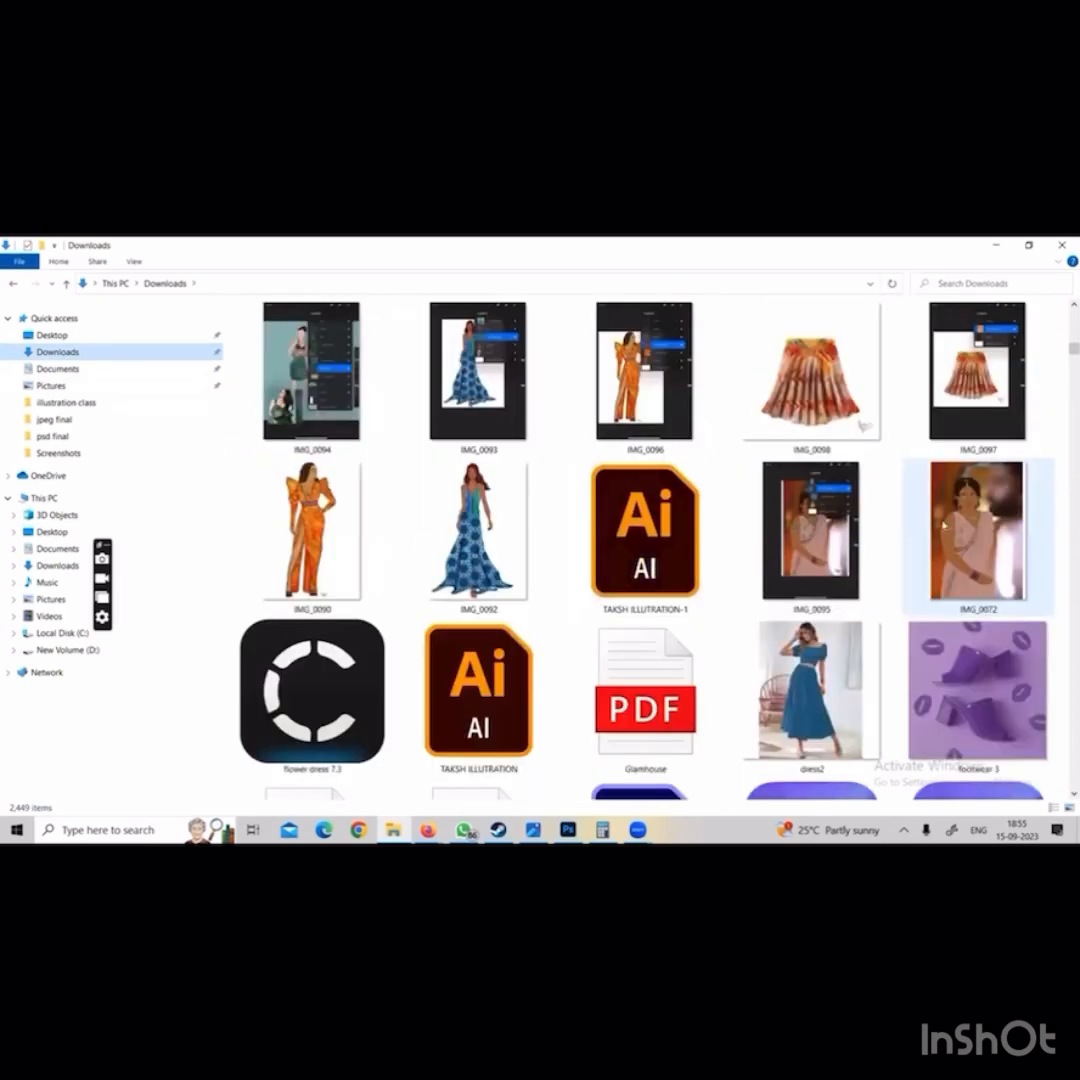
View the IMG_0072 picture maximized, and close it along with the level 2 day 2 C picture
double_click(943, 522)
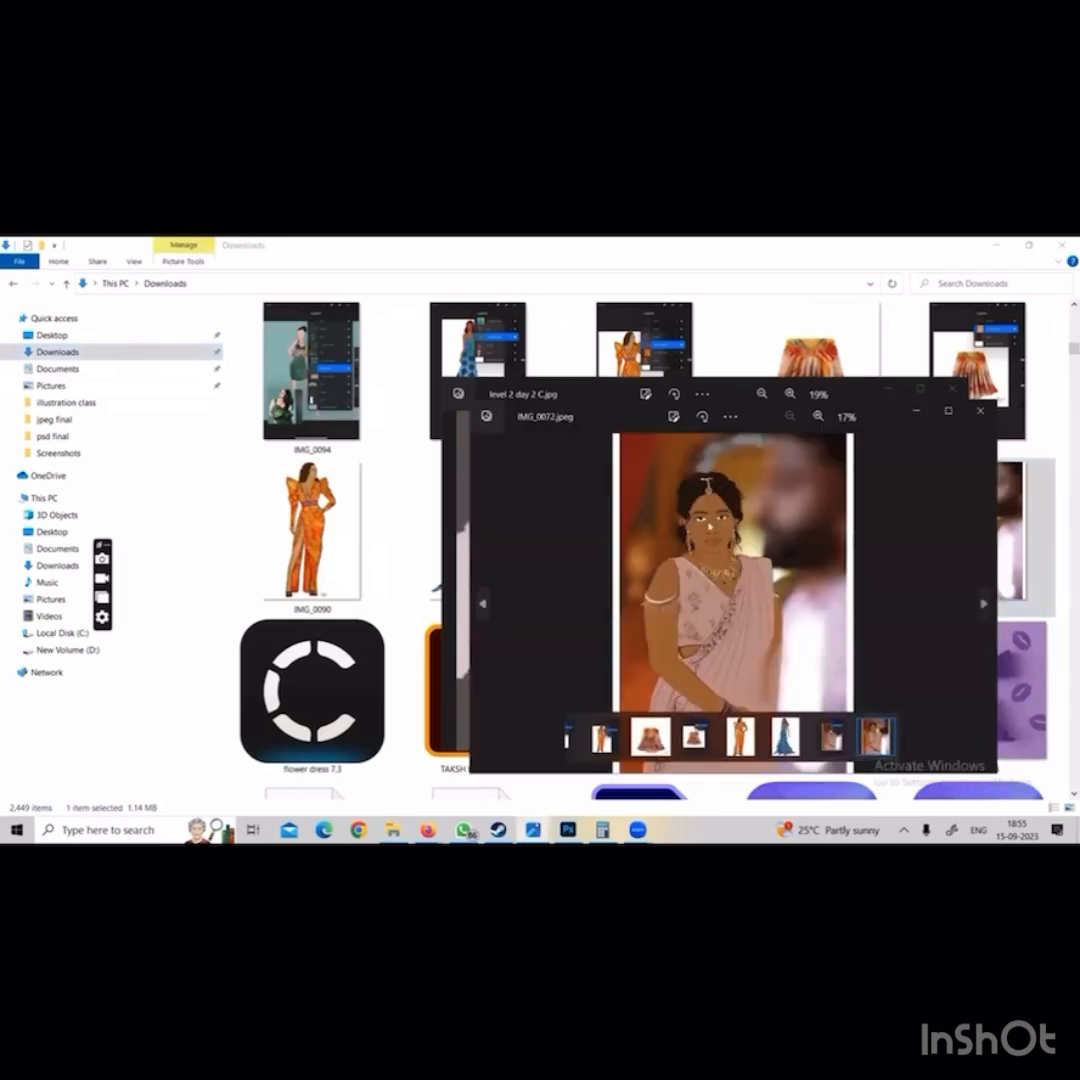
left_click(949, 411)
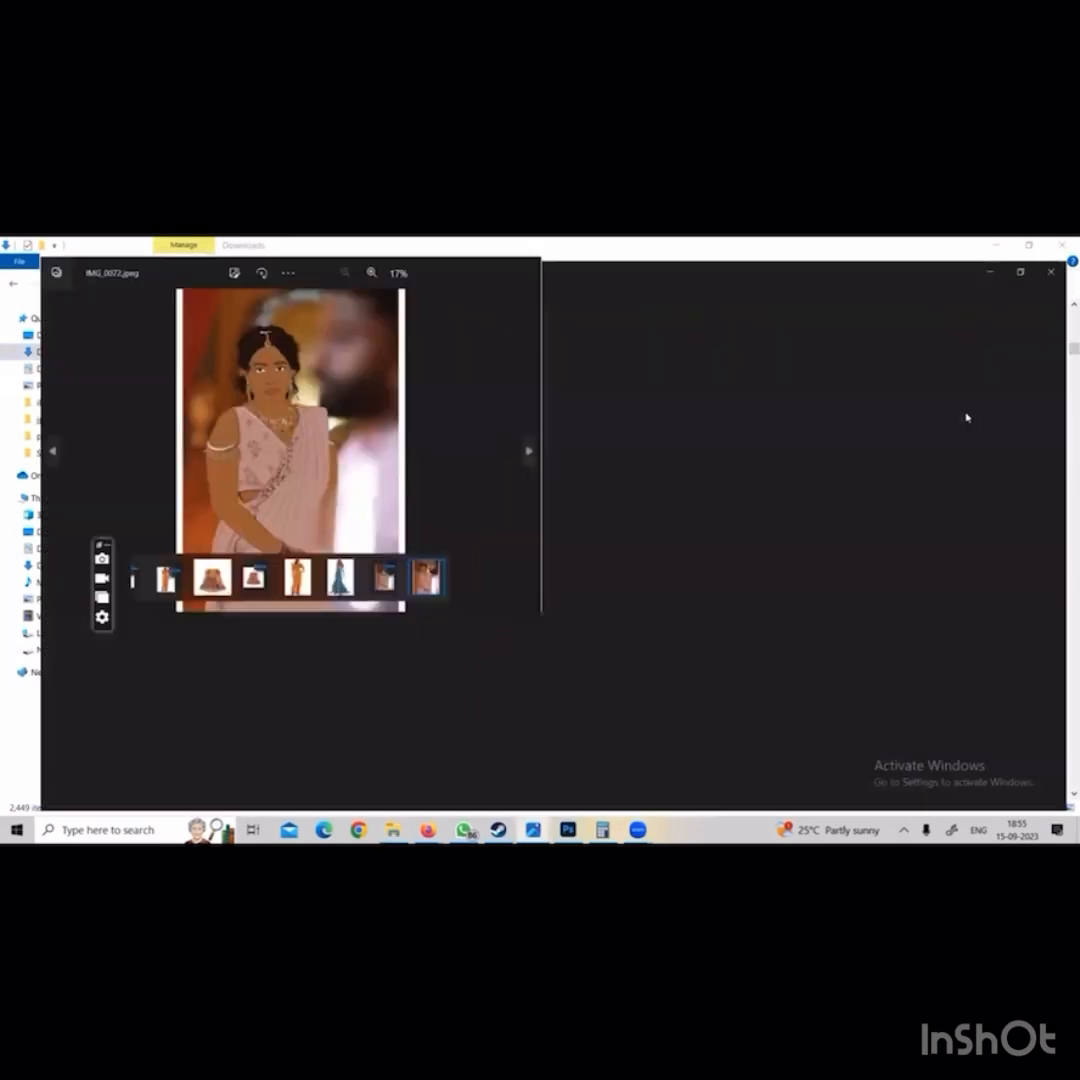
left_click(1062, 250)
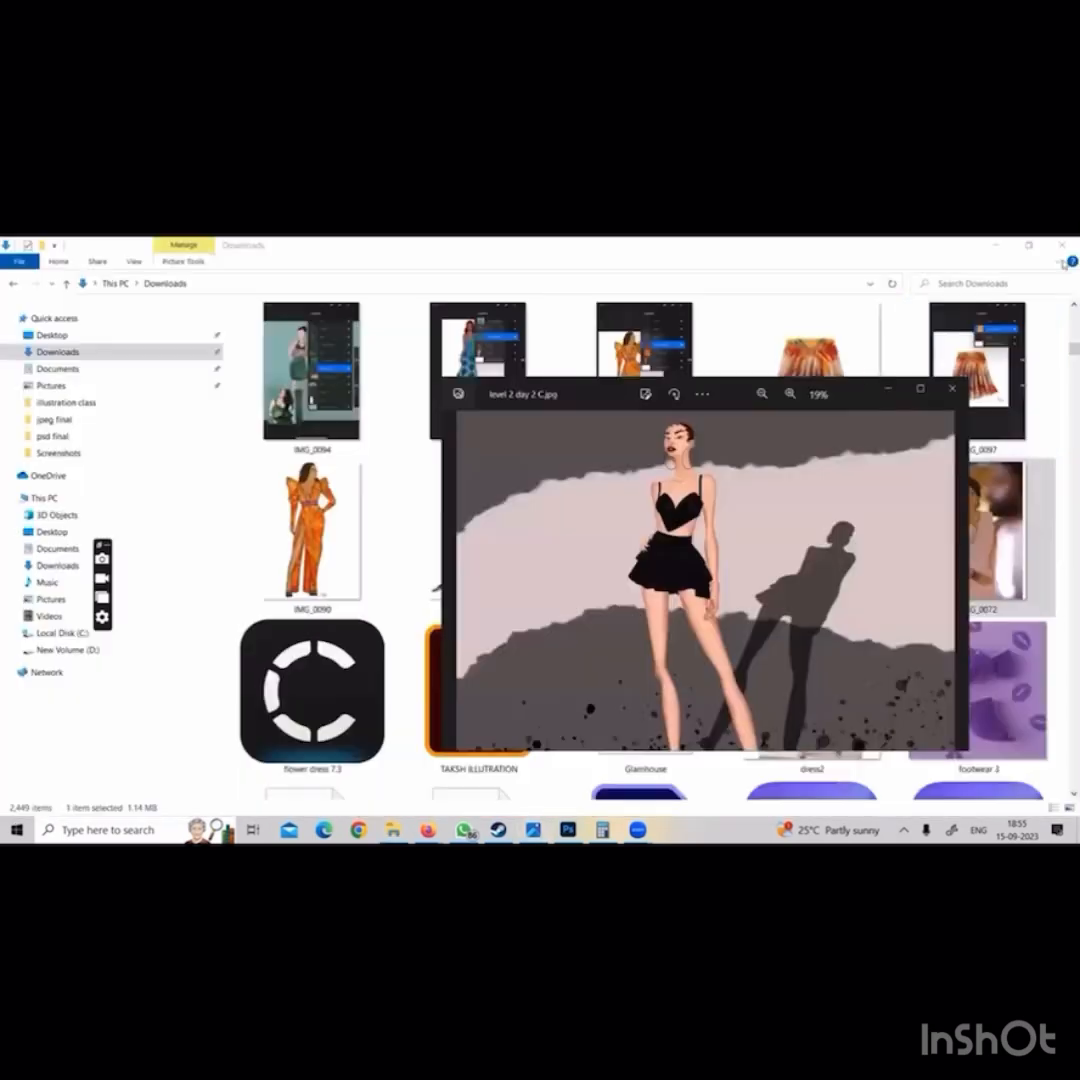
left_click(951, 389)
Look further through Downloads, and view and close the day 4 illustration 2 and workshop 3rd(1) pictures
scroll(805, 540, "down", 10)
scroll(805, 540, "down", 10)
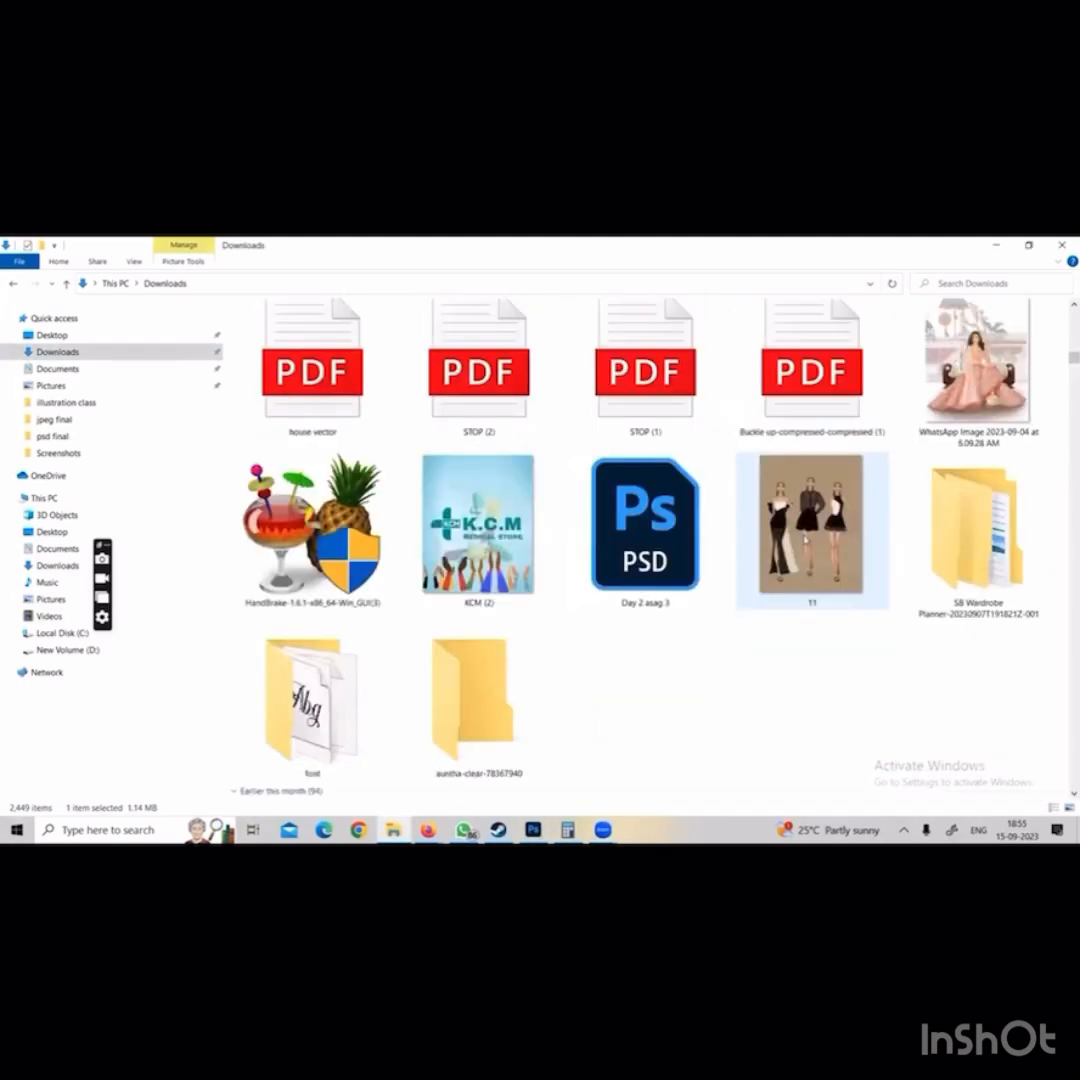
scroll(797, 546, "down", 15)
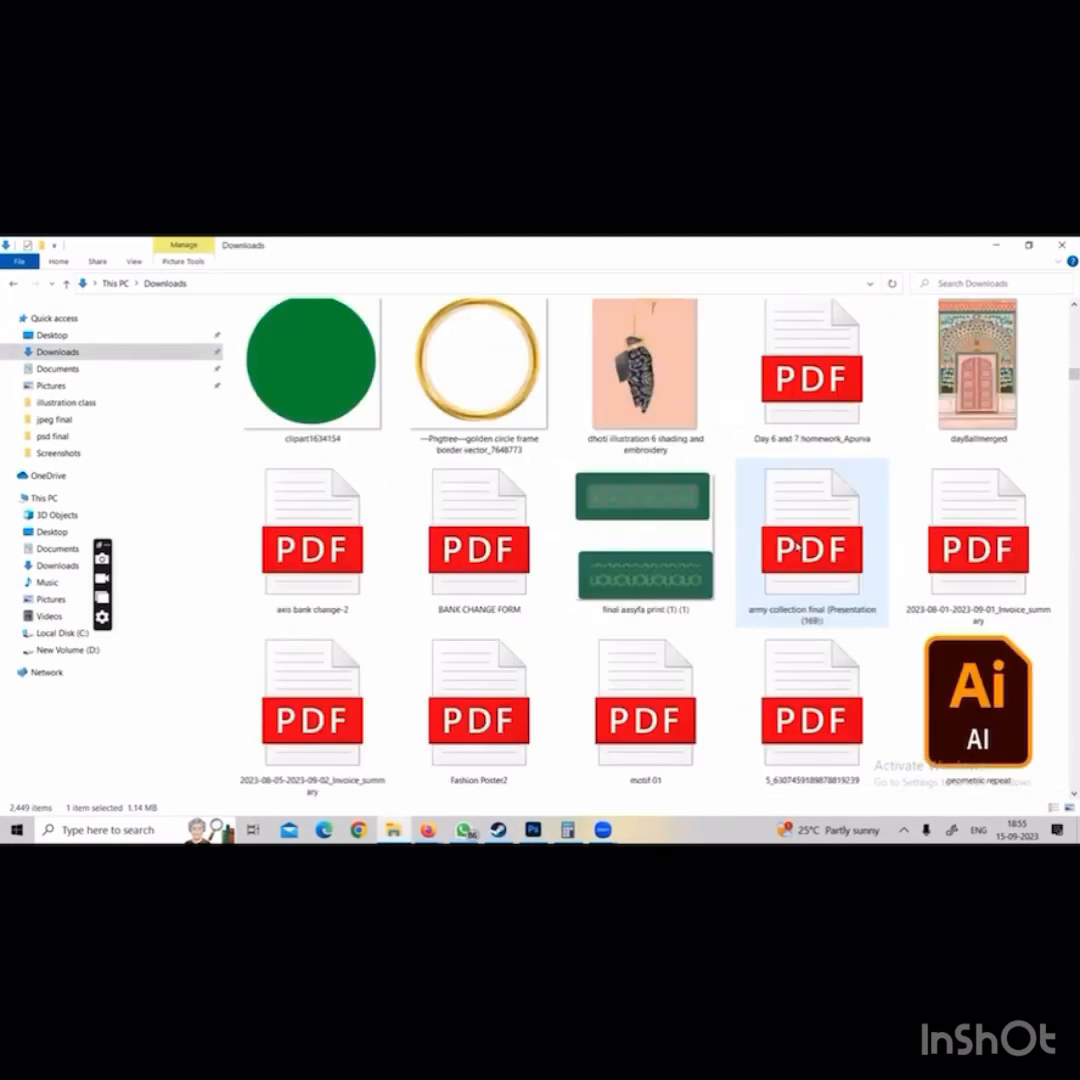
scroll(797, 546, "down", 10)
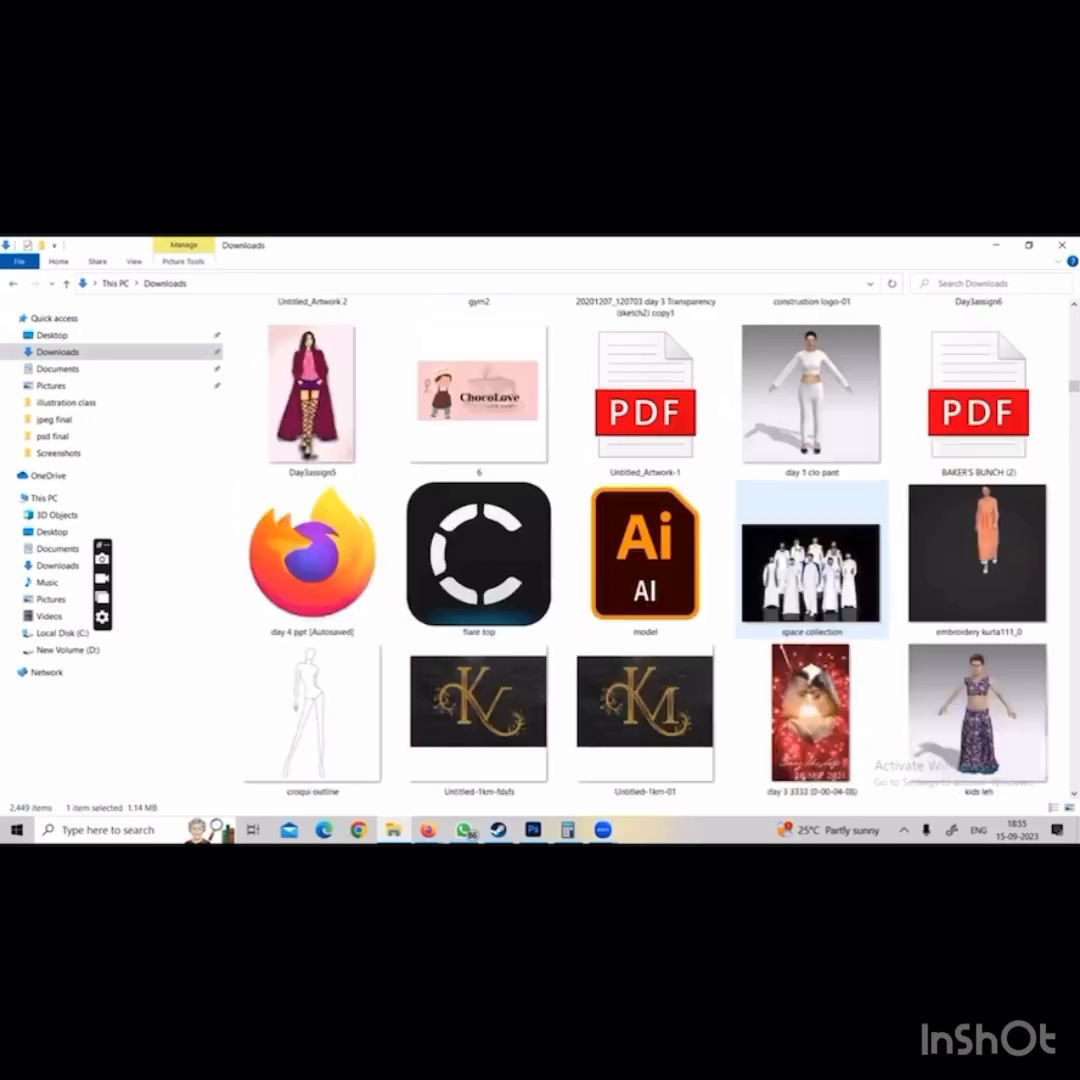
scroll(797, 546, "down", 20)
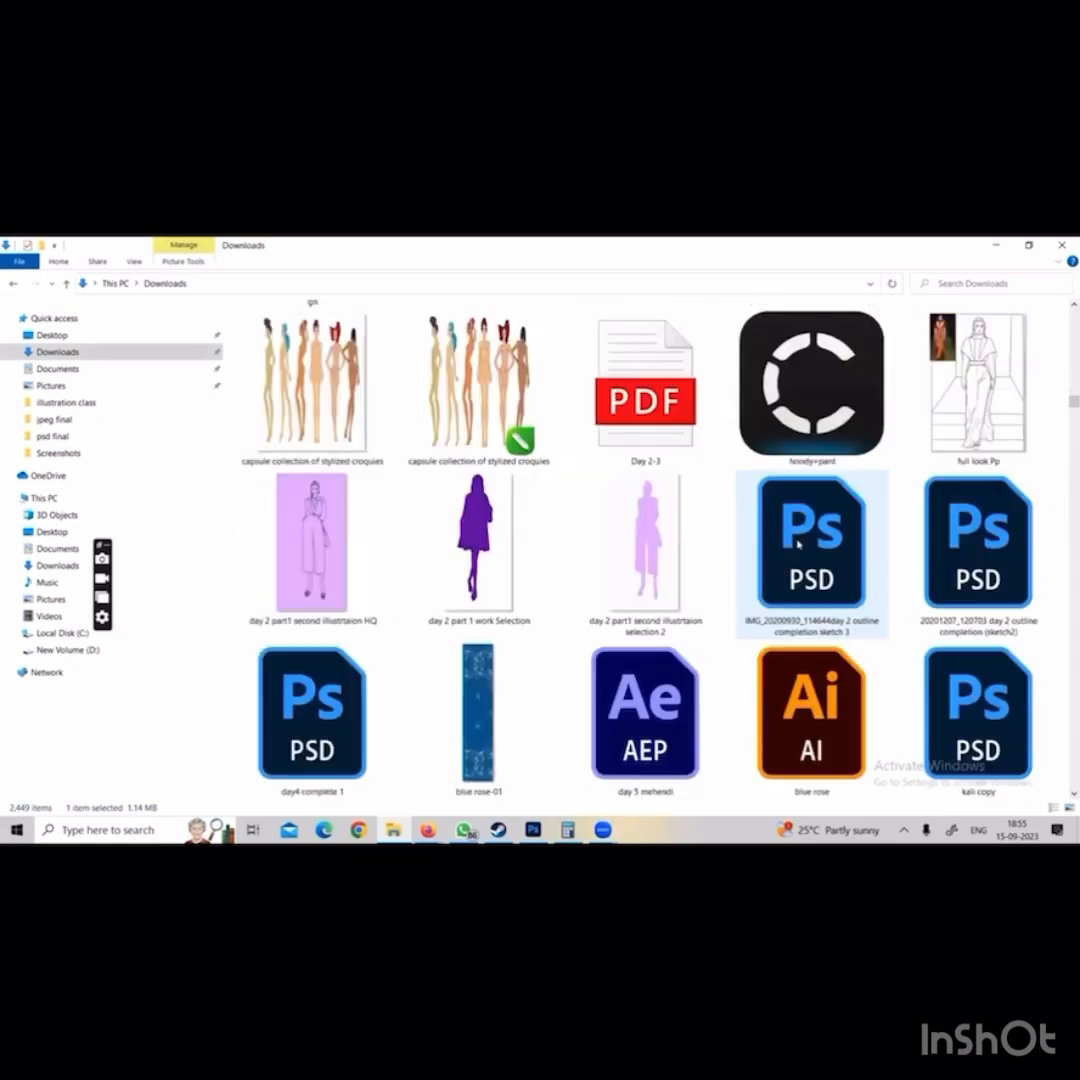
scroll(797, 546, "down", 5)
scroll(797, 544, "down", 10)
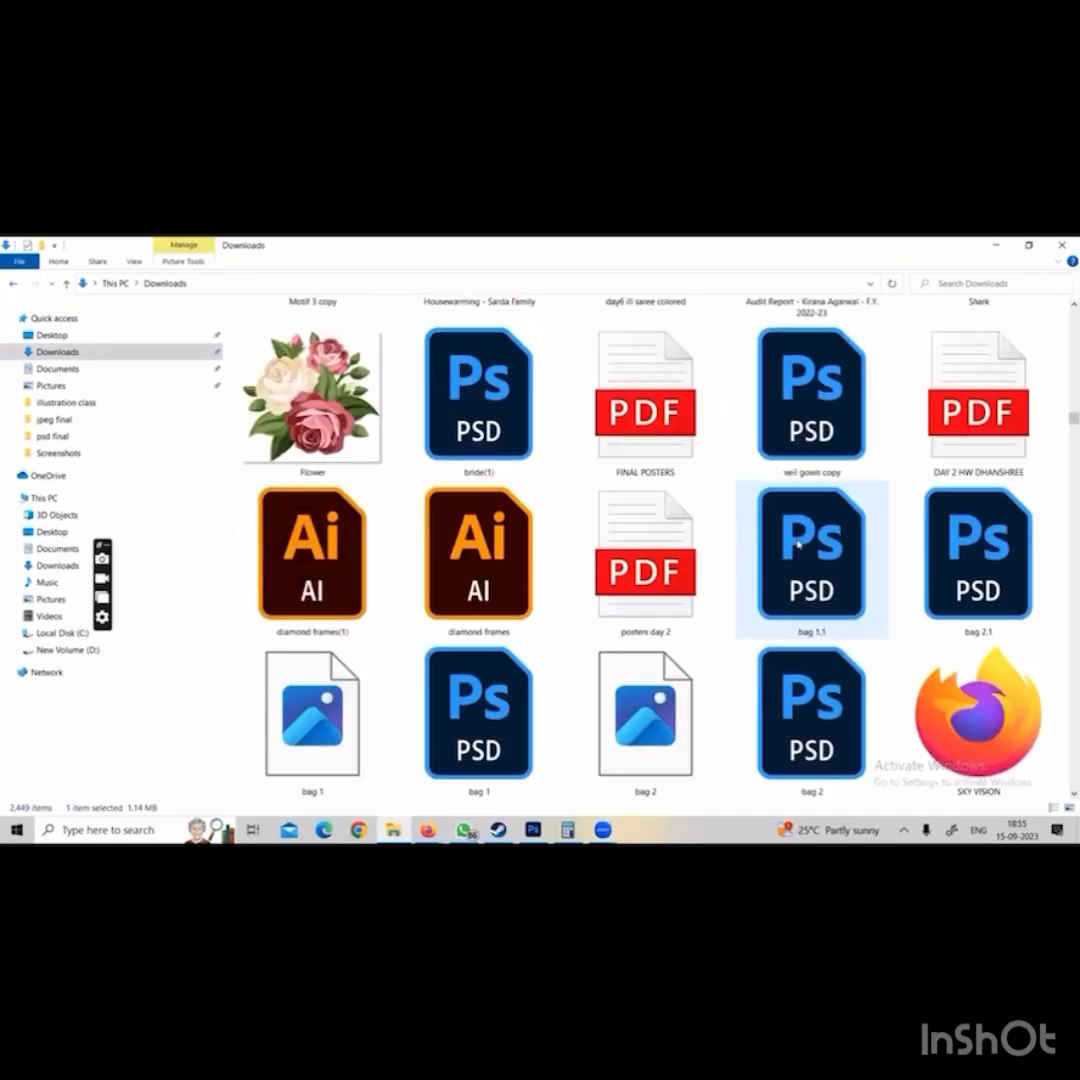
double_click(844, 530)
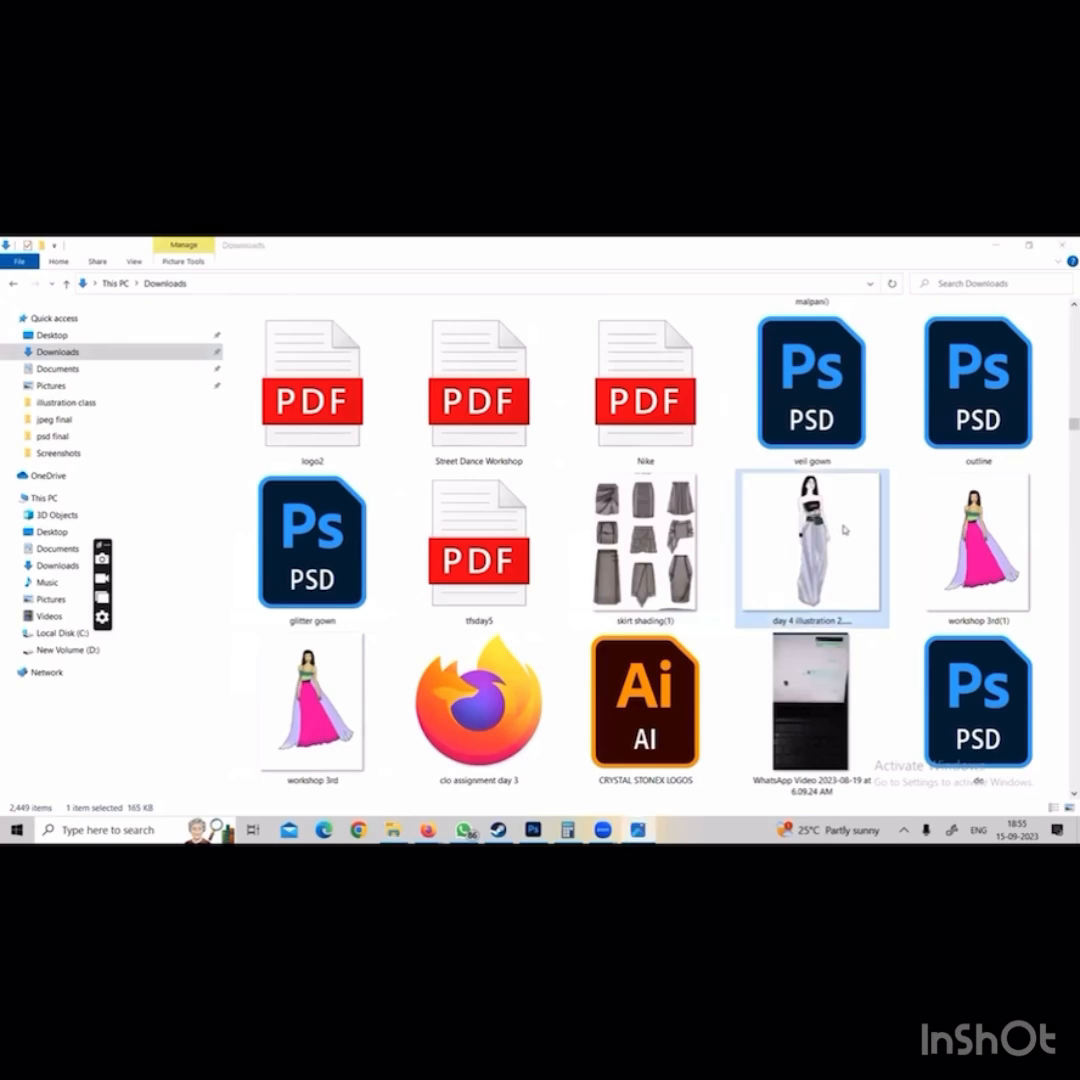
left_click(953, 388)
double_click(978, 545)
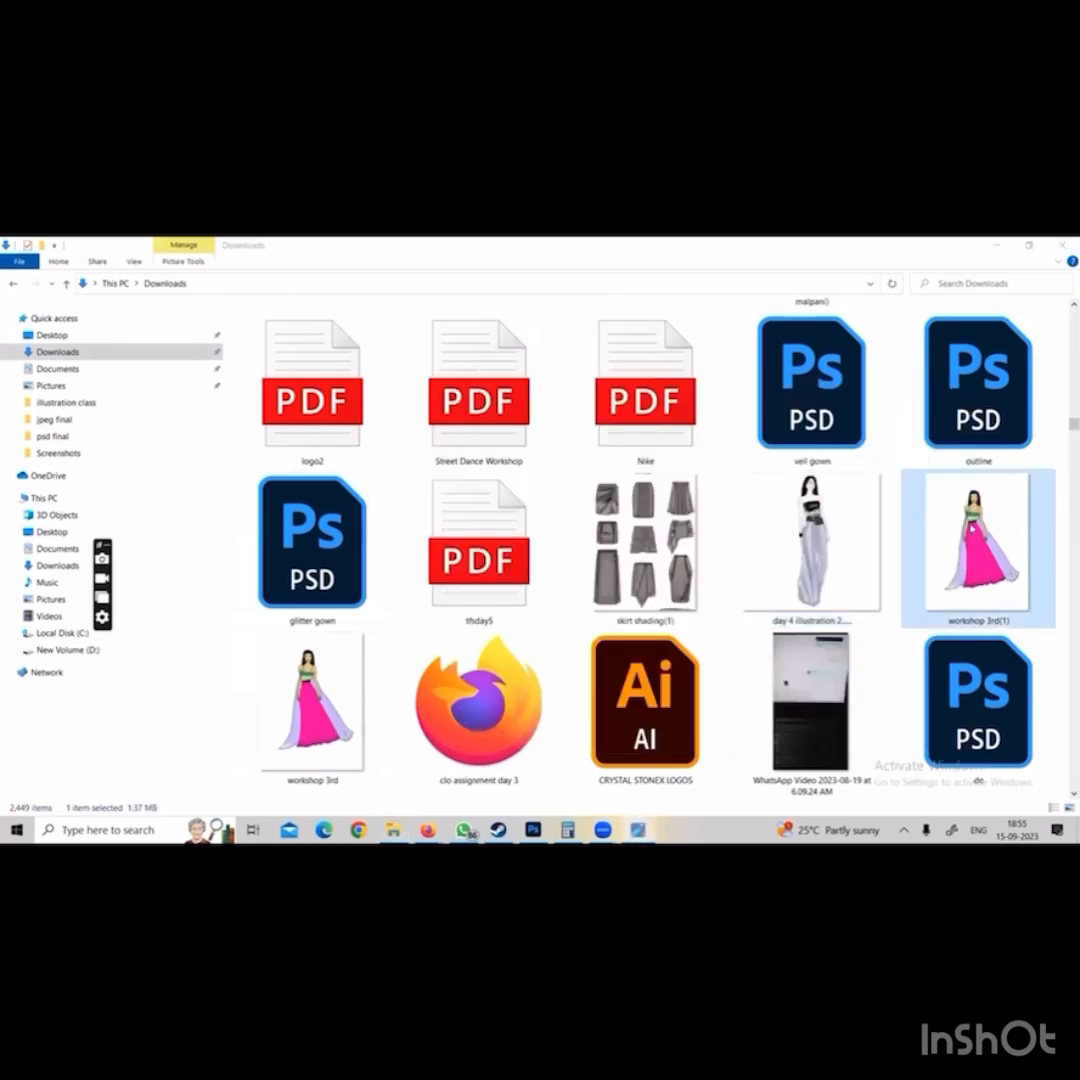
left_click(953, 388)
View the picture of three faces on a green background in Downloads and close it
scroll(700, 550, "down", 10)
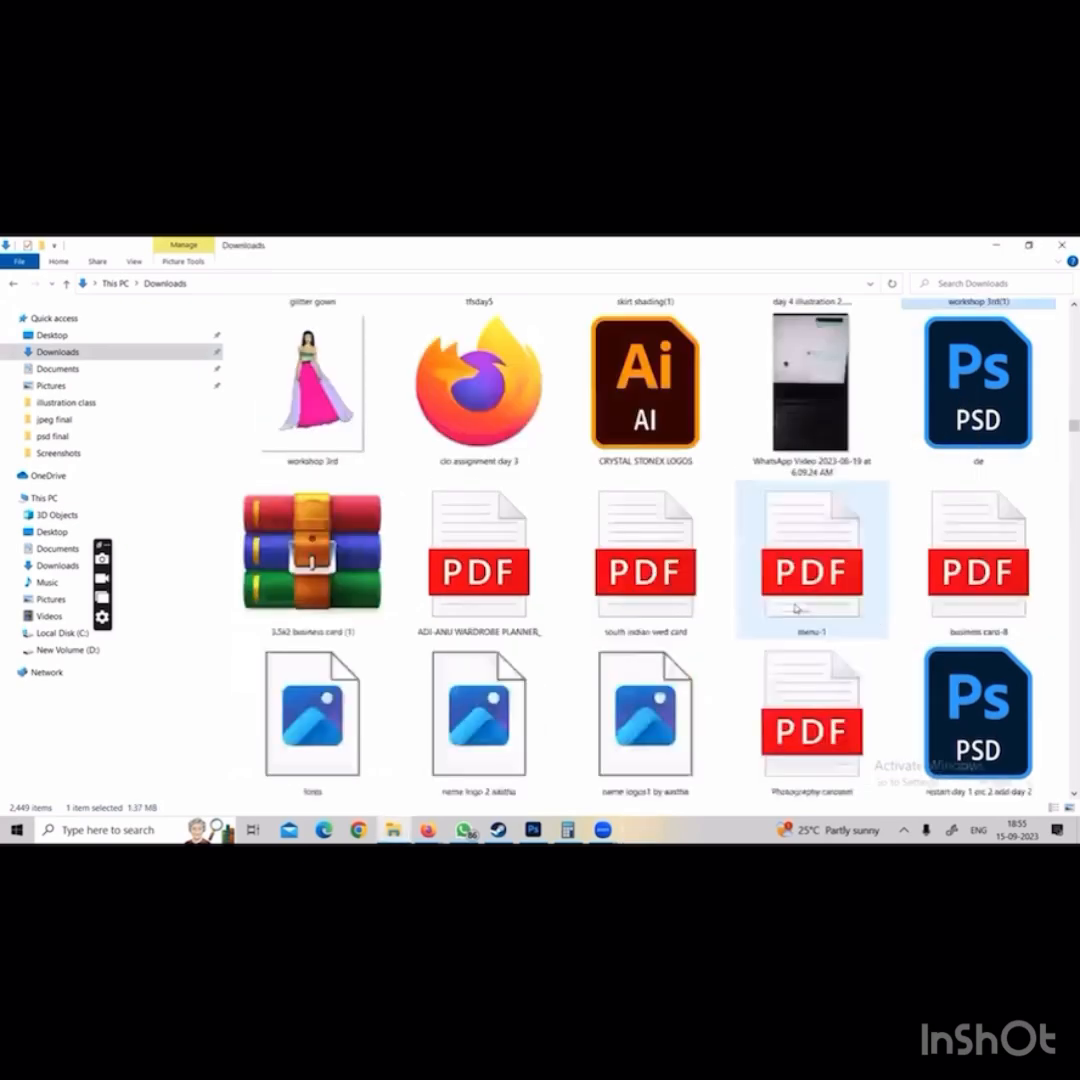
left_click(530, 605)
double_click(530, 605)
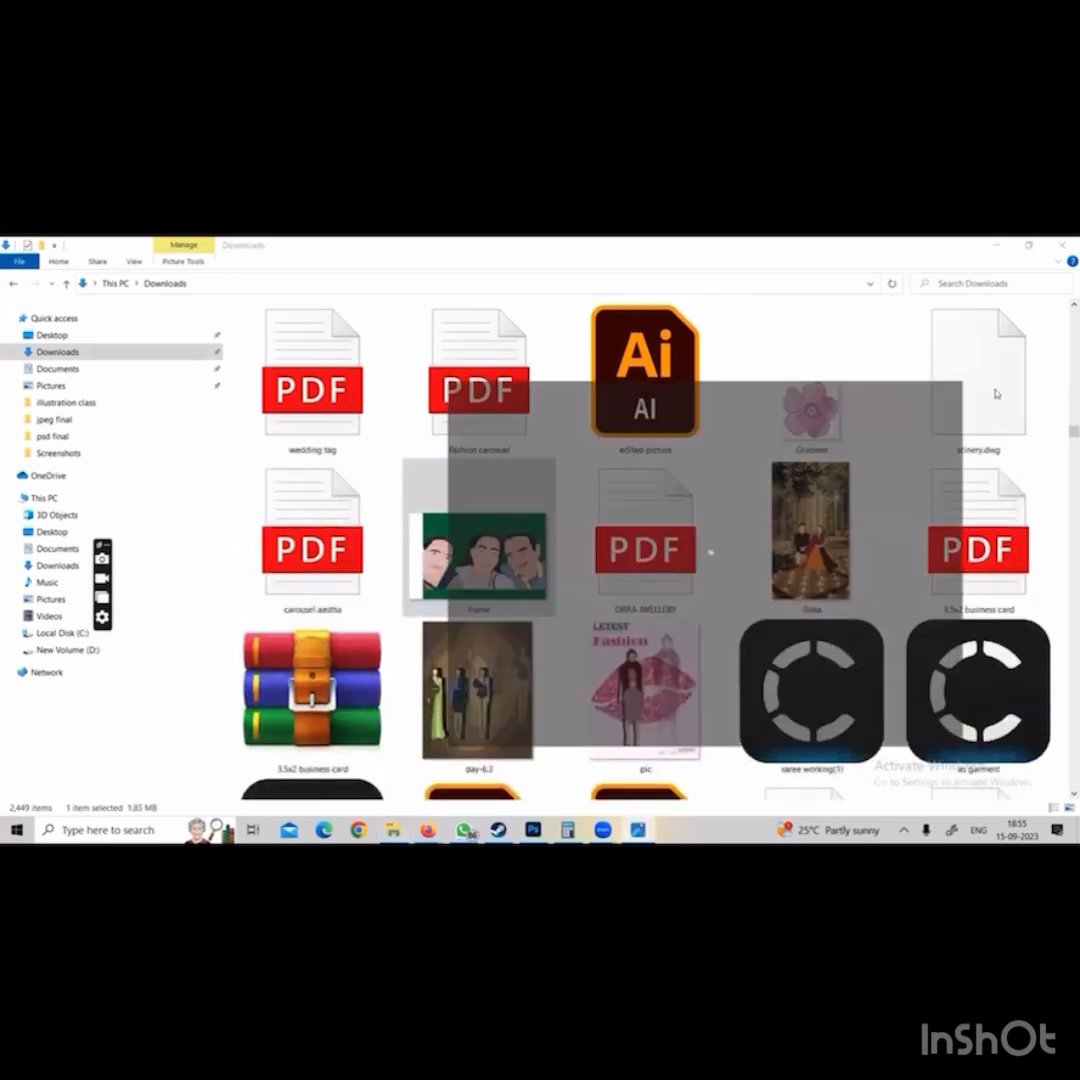
left_click(953, 388)
Find the new york fashion illustration picture of the yellow gown, view it and close it
scroll(815, 483, "down", 10)
scroll(815, 483, "down", 15)
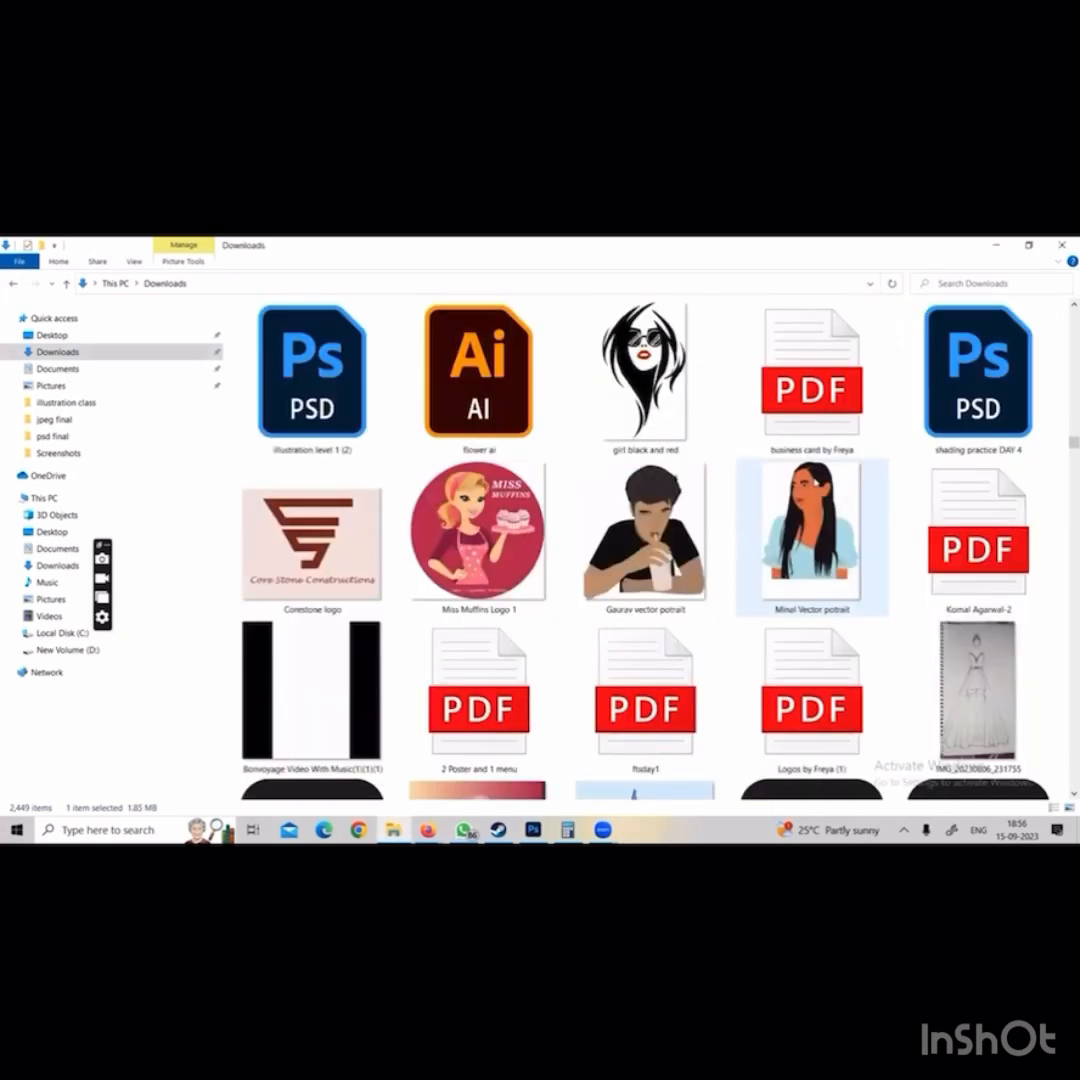
double_click(710, 544)
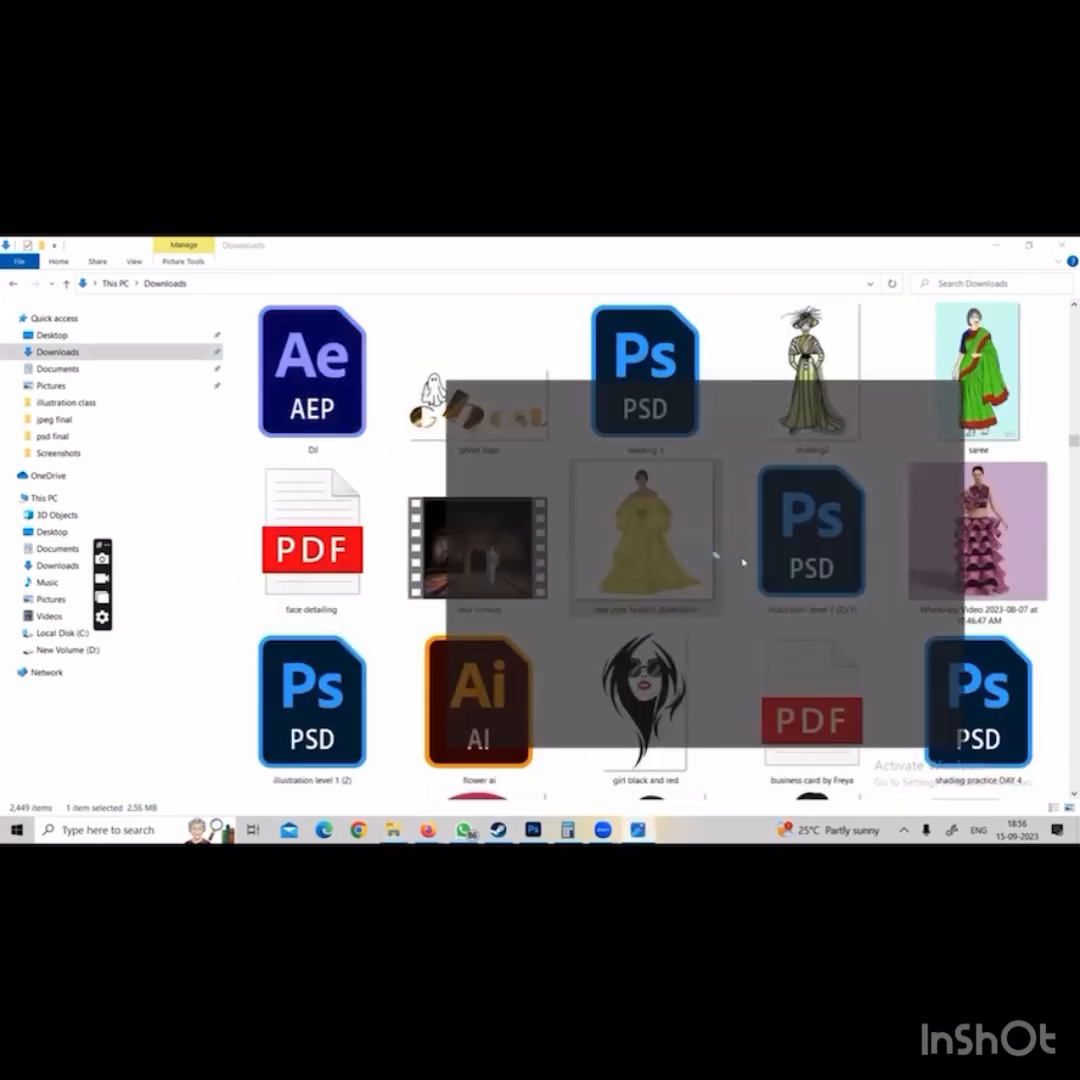
left_click(955, 388)
Search the older Downloads files for the shading practice fileeeeee level 1 copy portrait, view it and close it
scroll(731, 559, "down", 3)
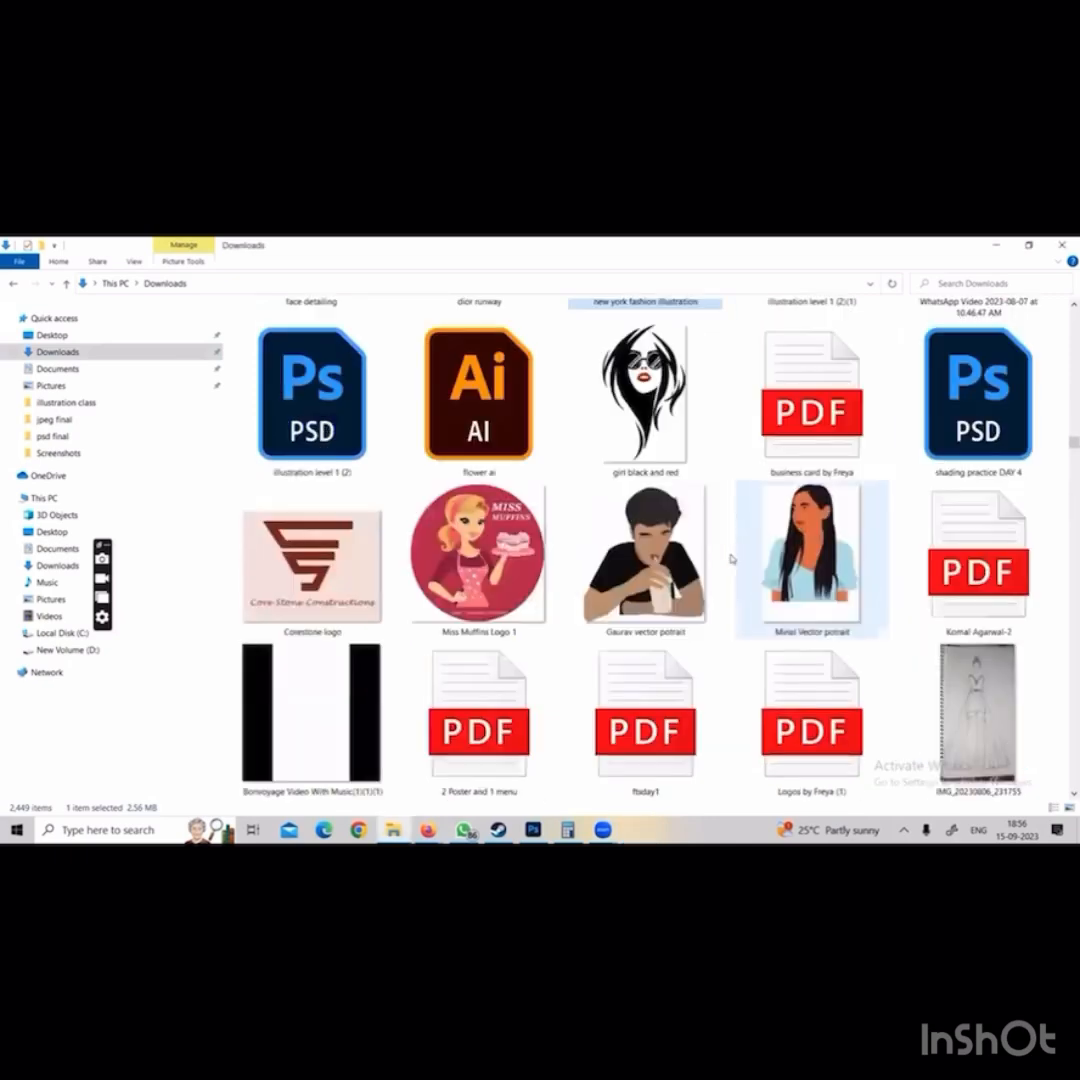
scroll(731, 559, "down", 15)
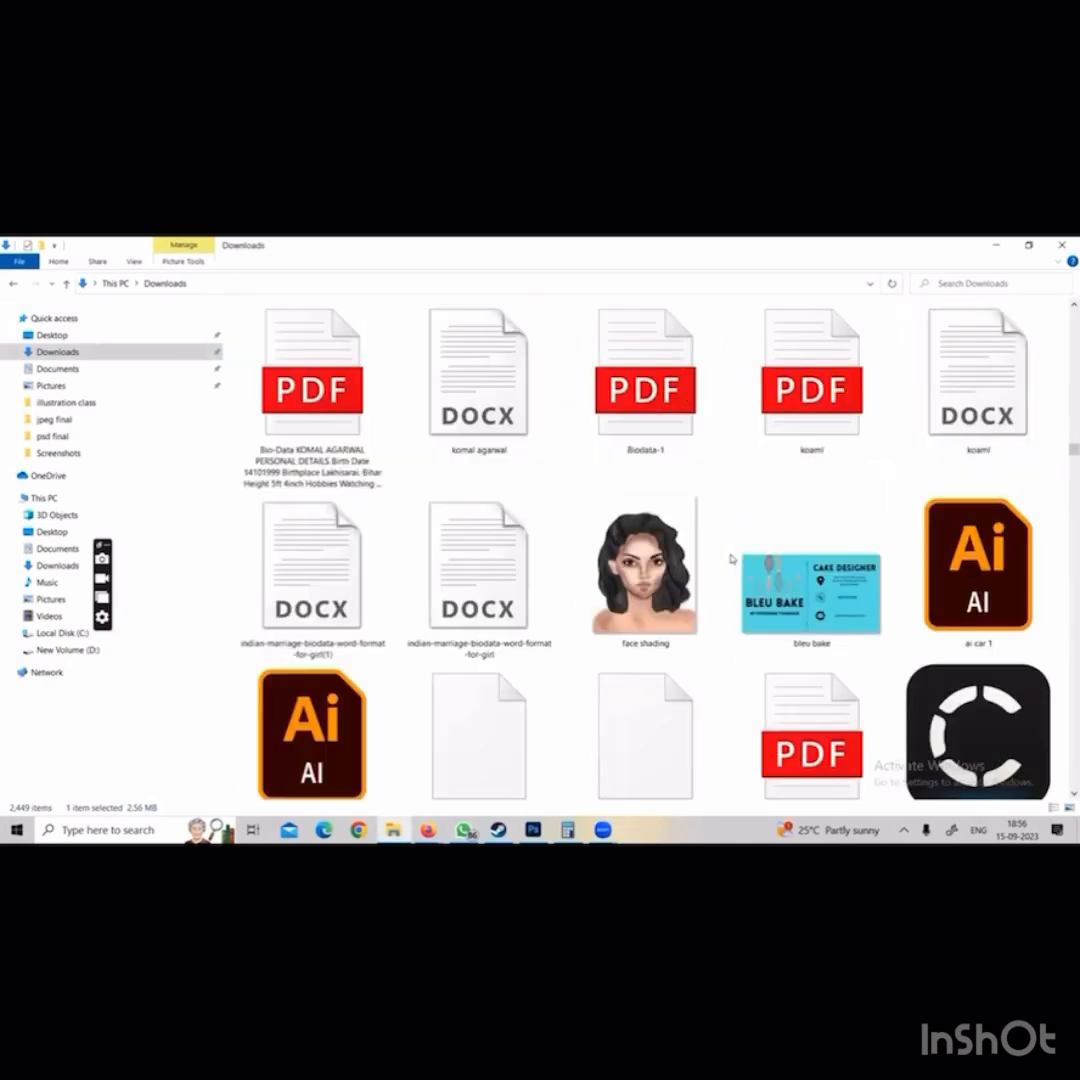
scroll(731, 559, "up", 15)
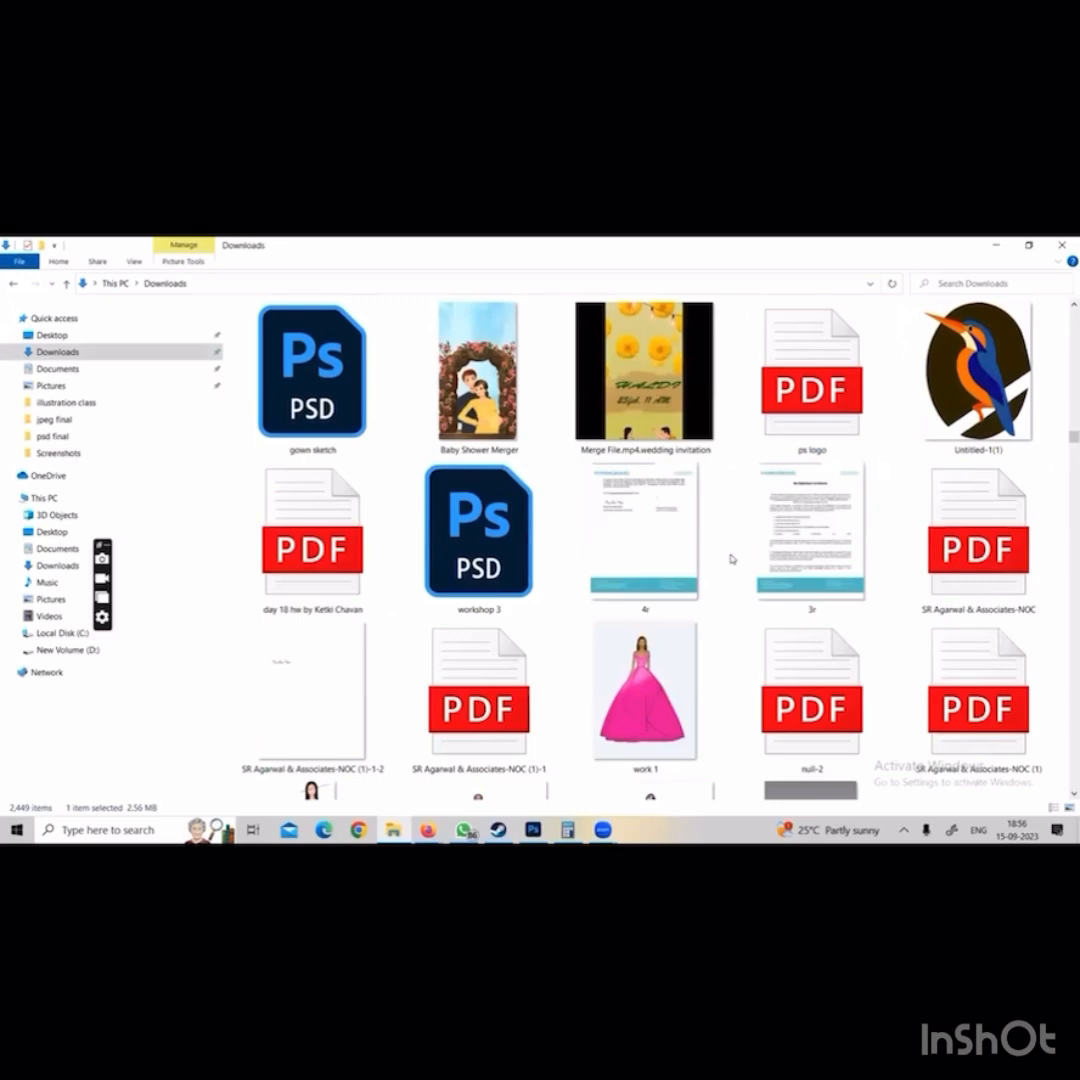
scroll(731, 559, "up", 2)
scroll(731, 559, "down", 20)
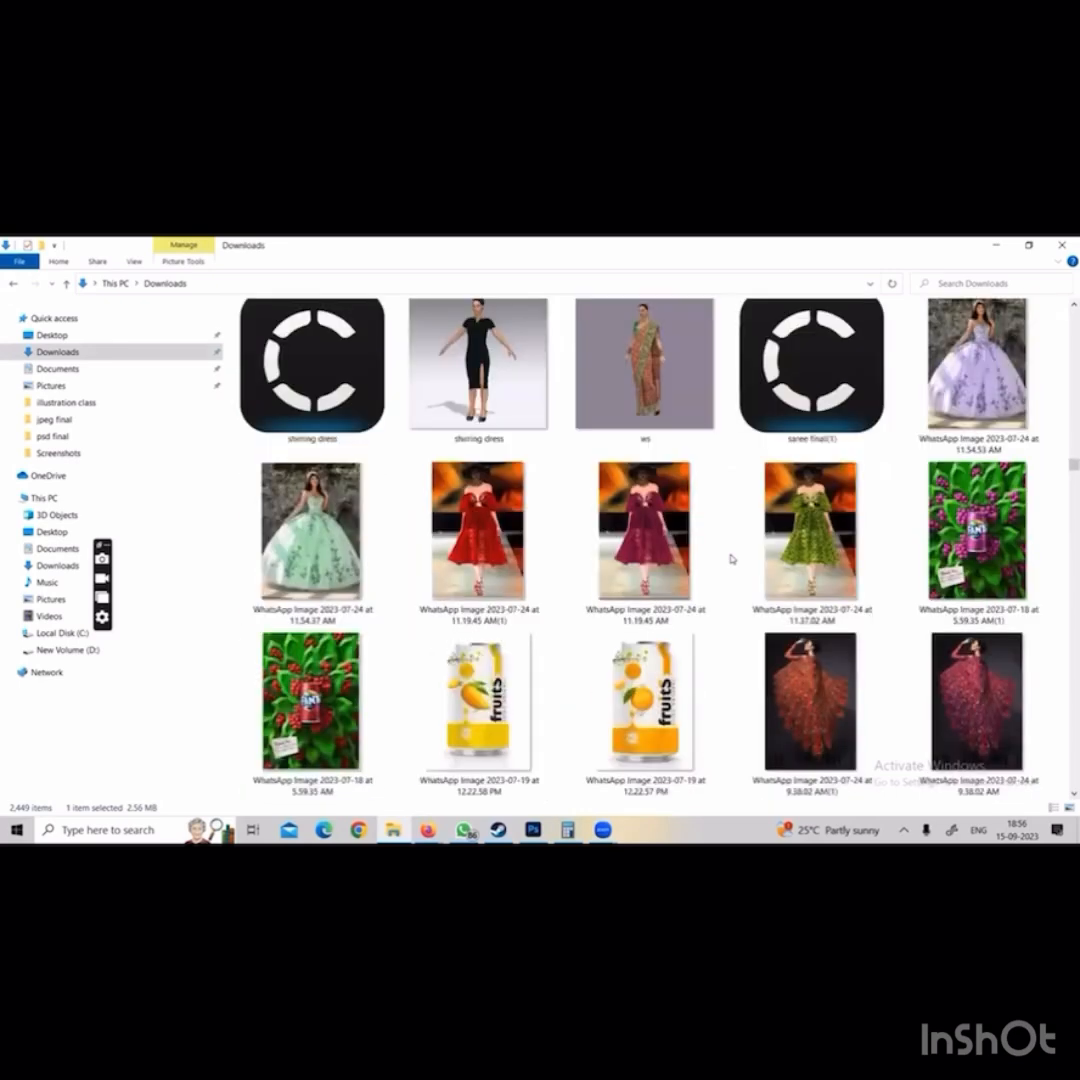
scroll(735, 551, "down", 5)
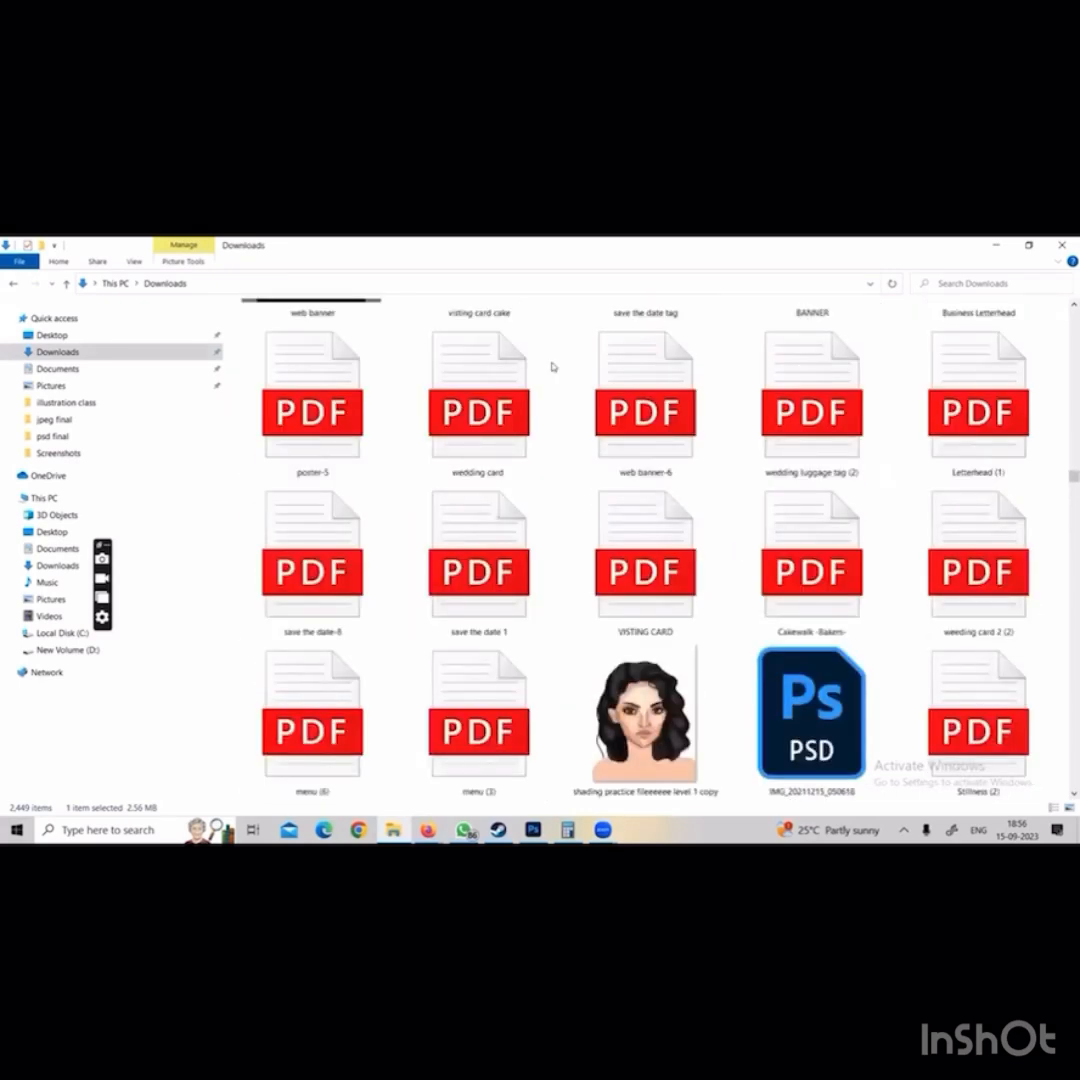
double_click(645, 715)
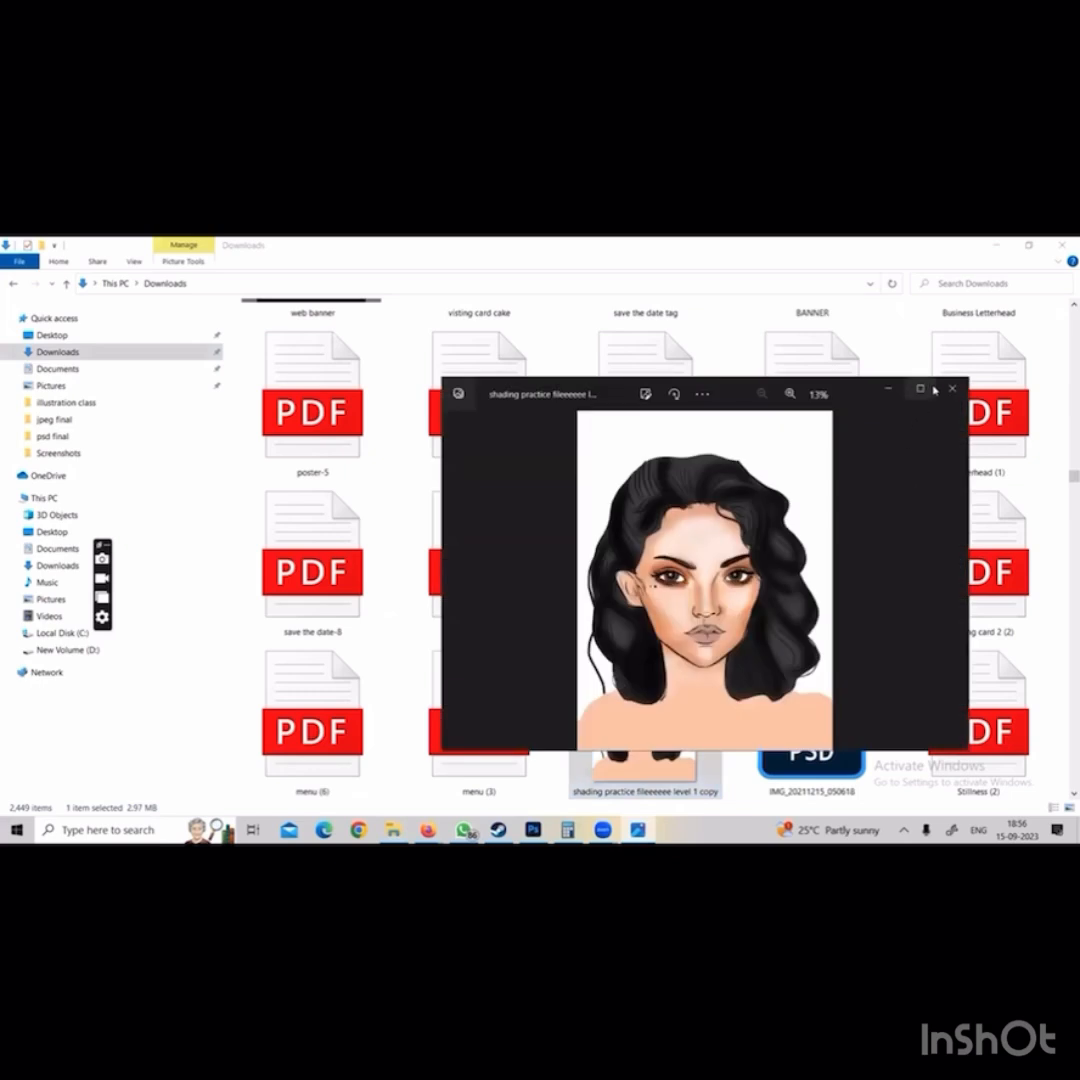
left_click(952, 389)
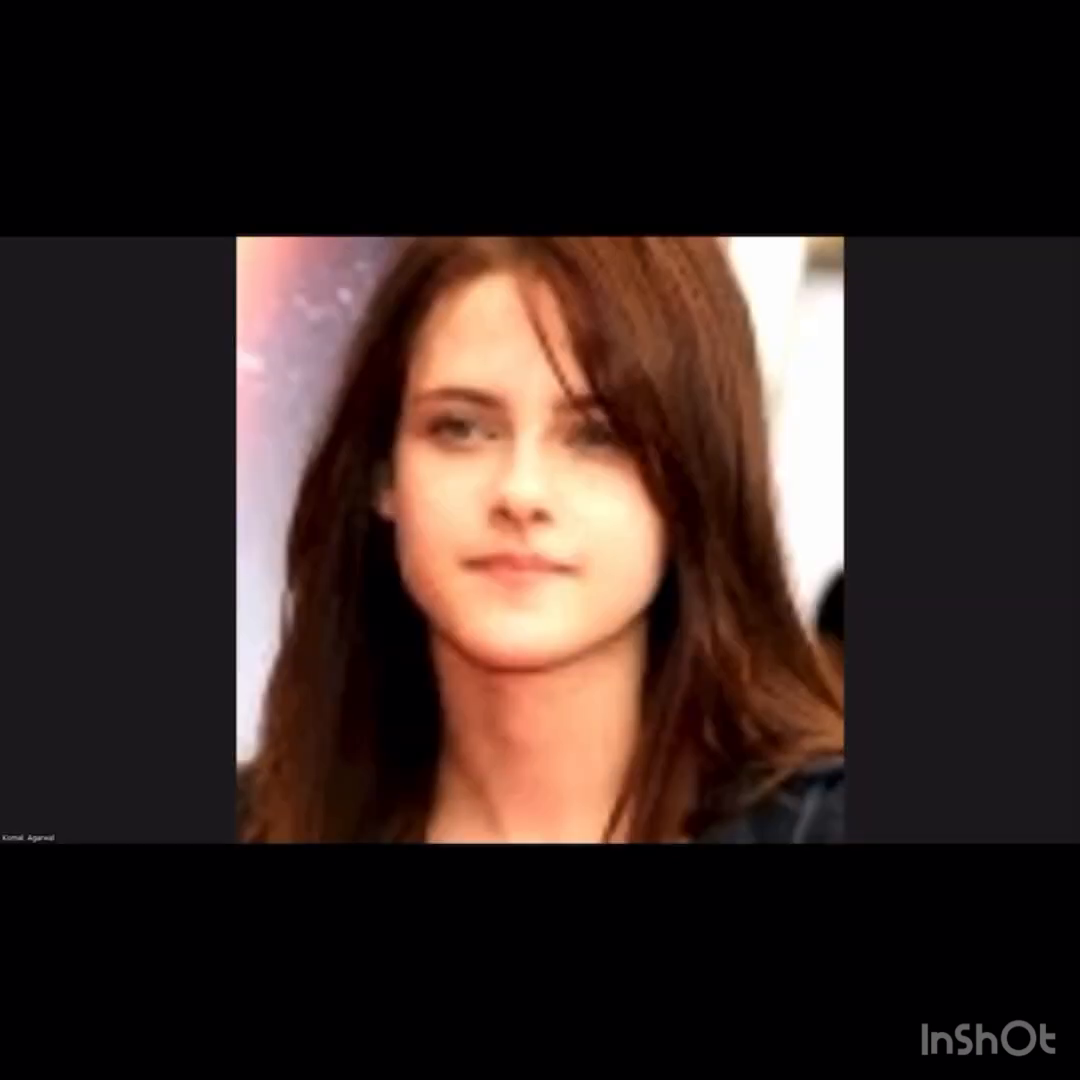